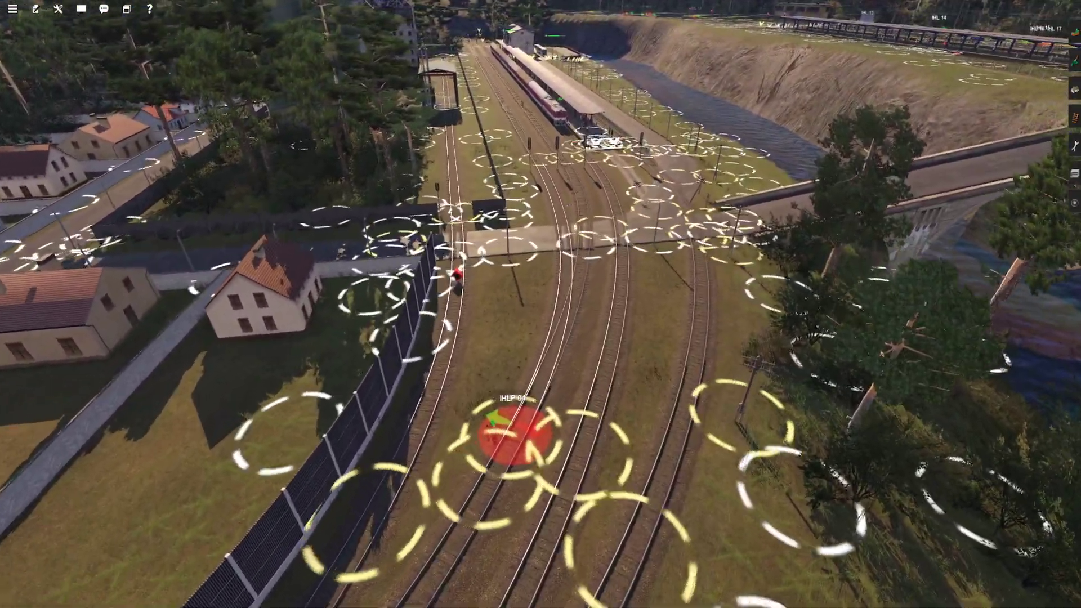
Step: Examine the tracks from the level crossing to the covered station platform and the train standing beside it
{"action": "key", "text": "w"}
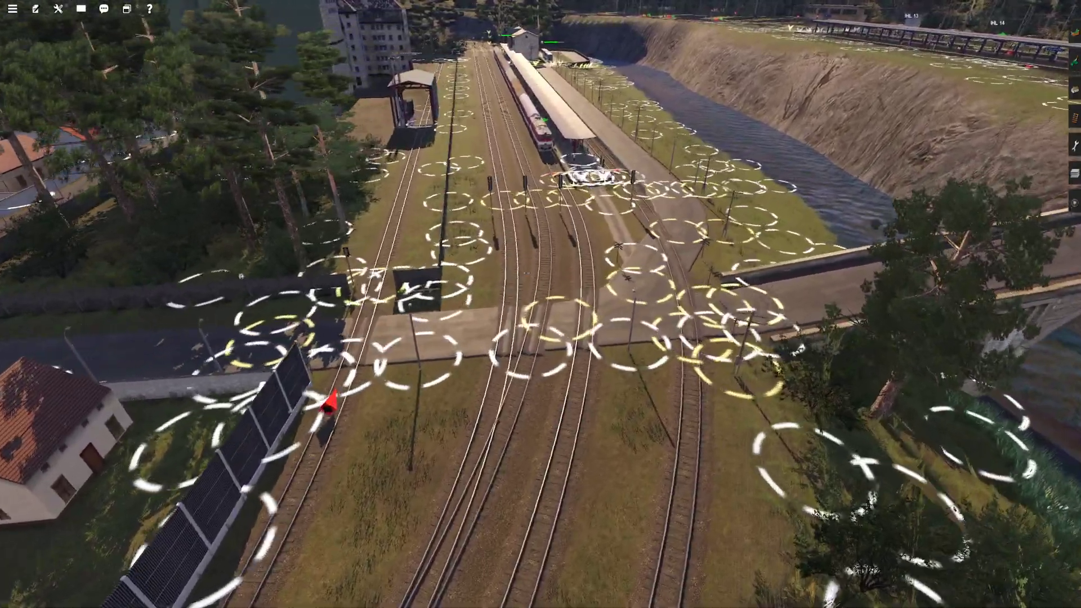
{"action": "key", "text": "w"}
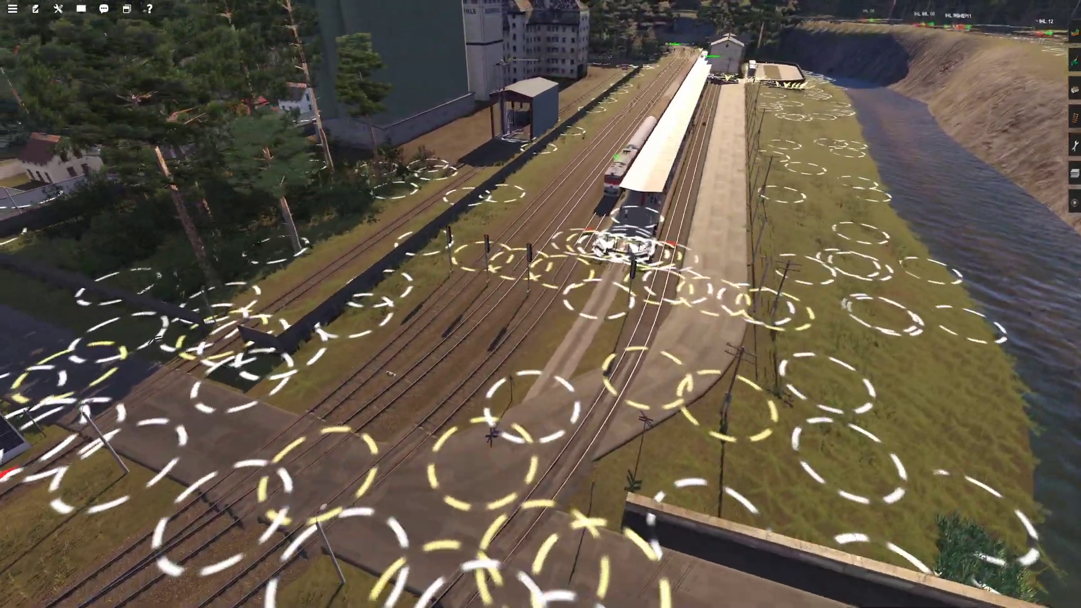
{"action": "key", "text": "w"}
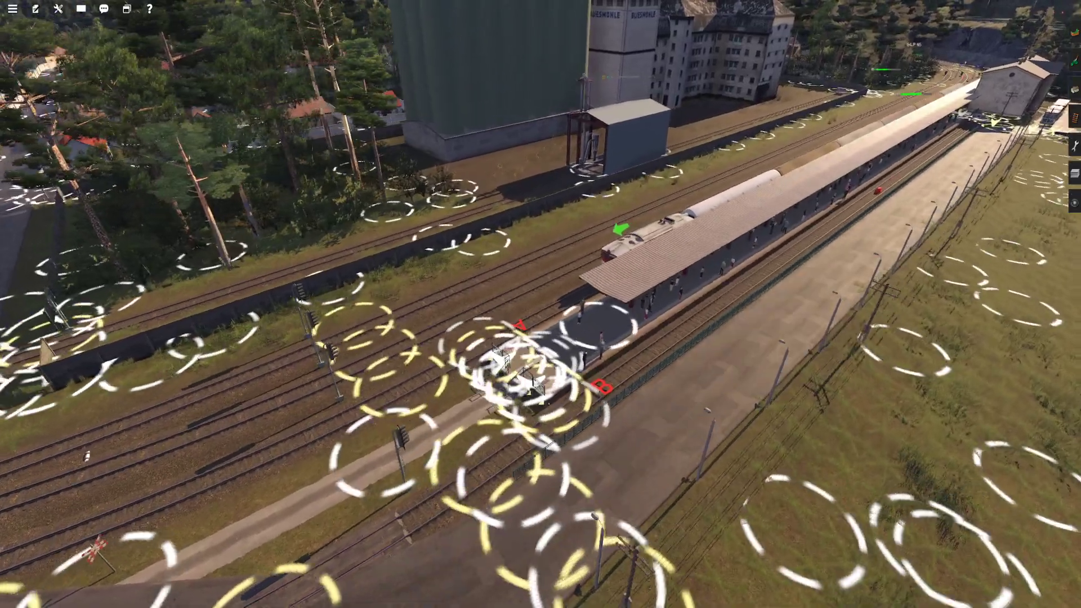
{"action": "key", "text": "d"}
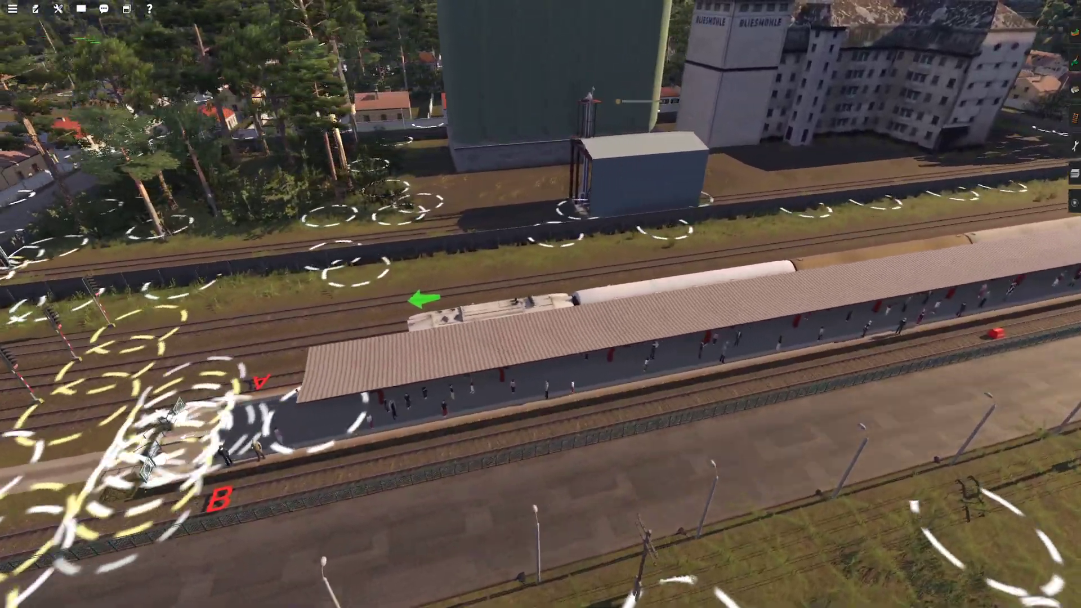
{"action": "key", "text": "d"}
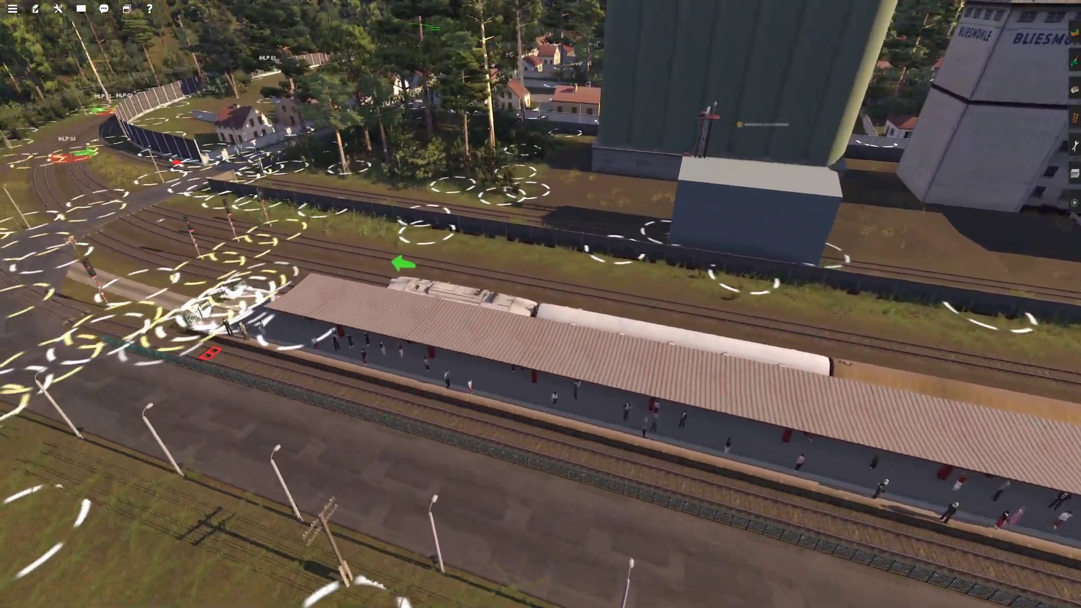
{"action": "key", "text": "d"}
{"action": "key", "text": "w"}
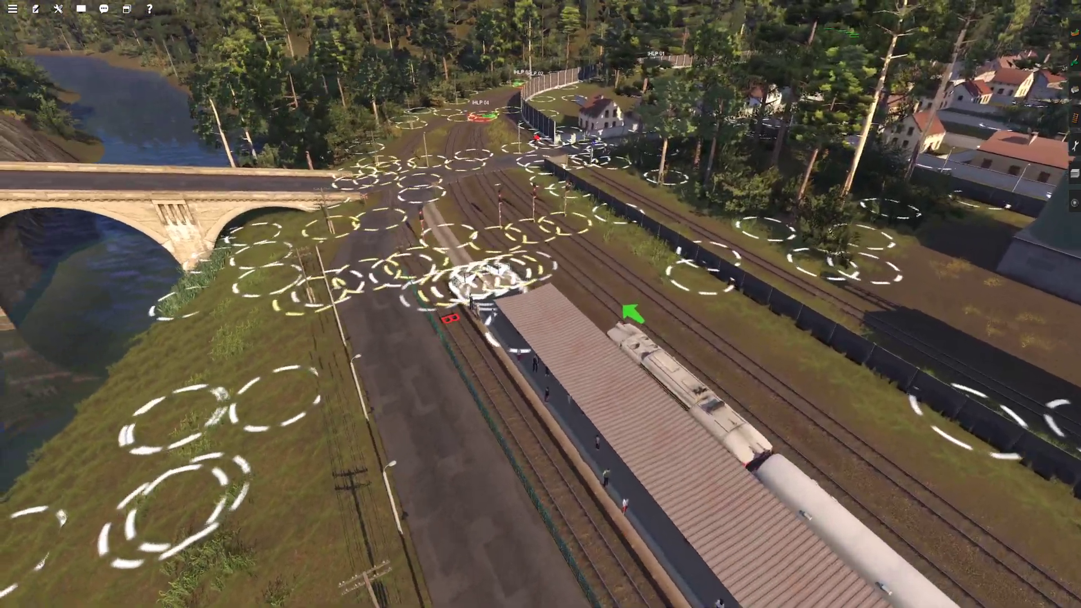
{"action": "key", "text": "w"}
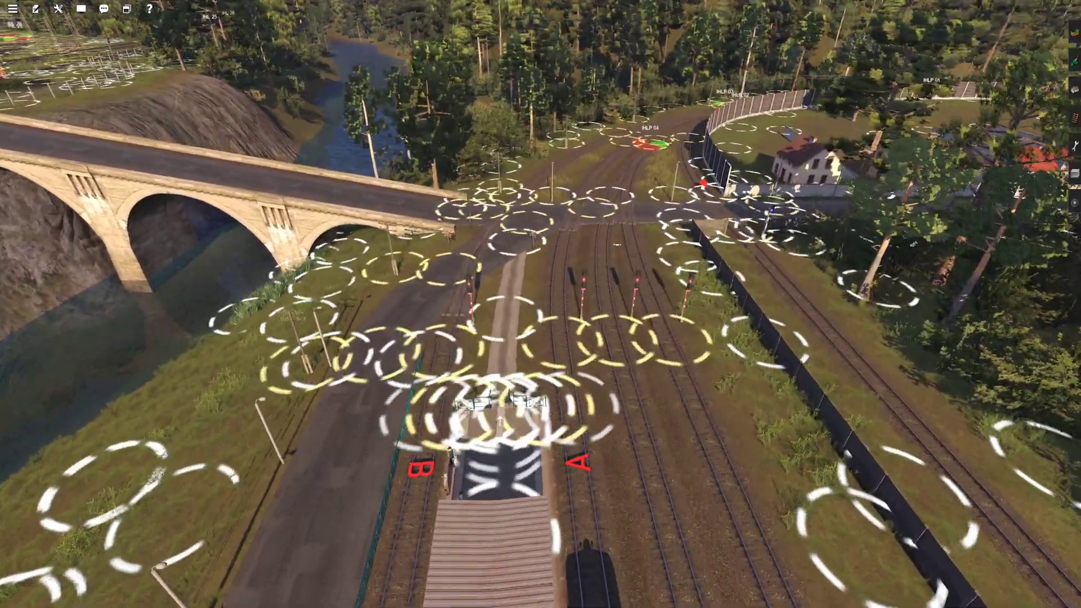
Step: Inspect the curved junction along the noise barrier and survey the whole station, village and river area from above
{"action": "key", "text": "w"}
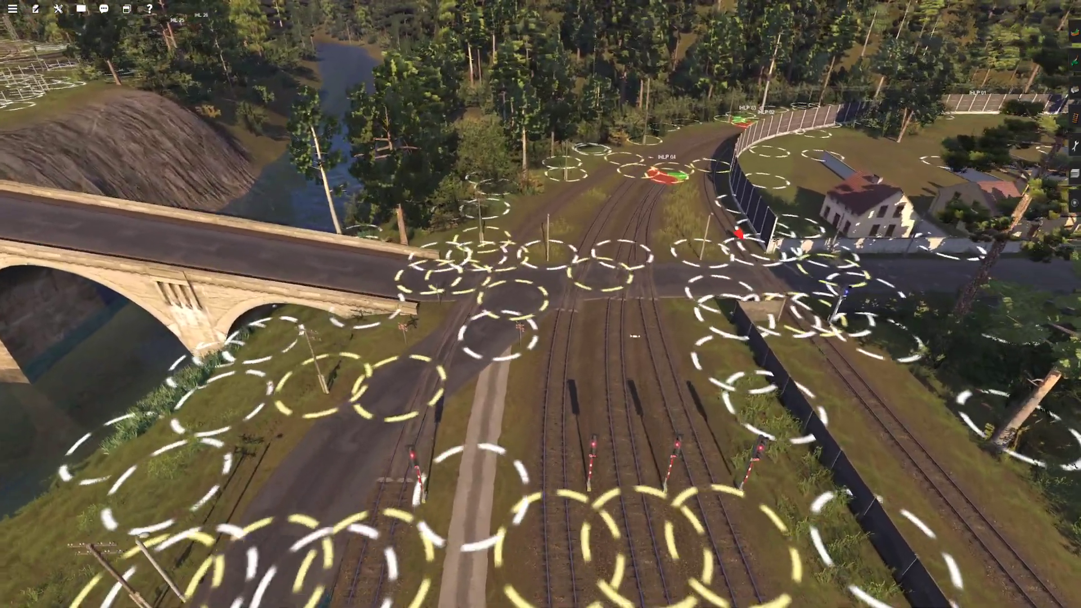
{"action": "key", "text": "w"}
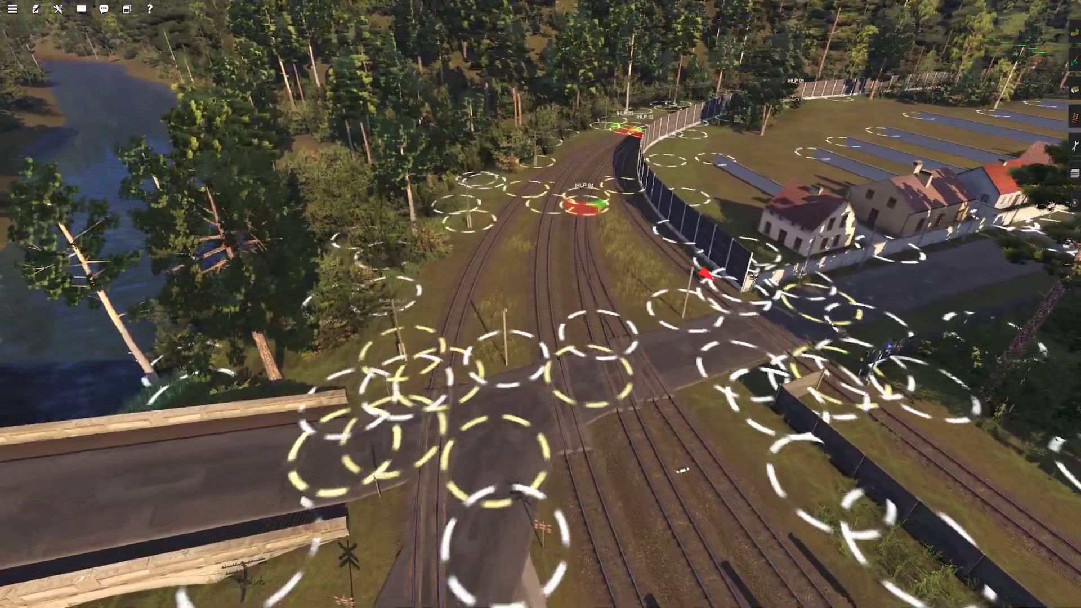
{"action": "key", "text": "w"}
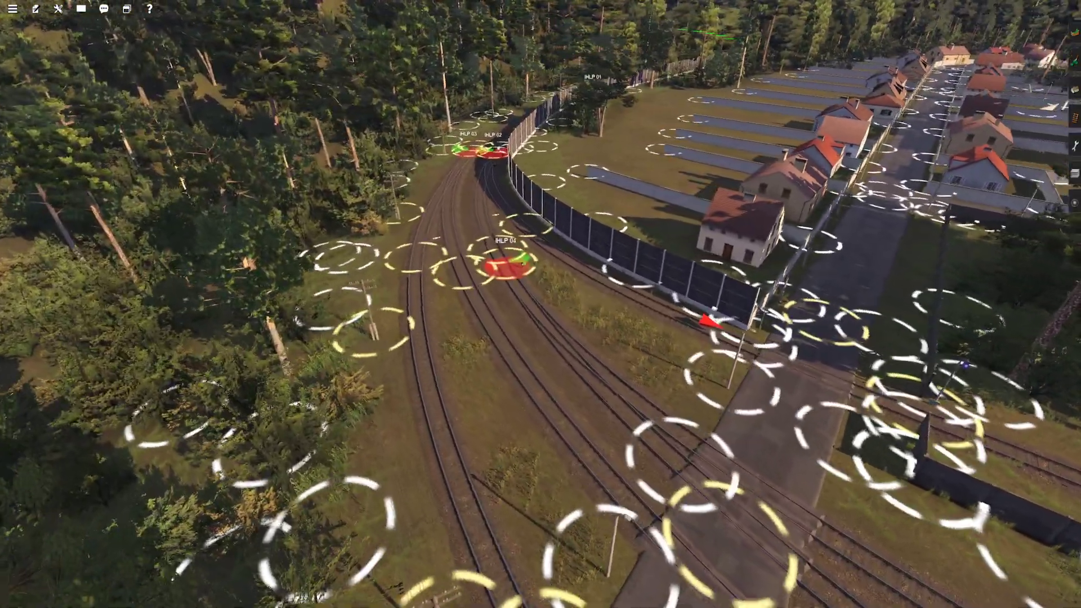
{"action": "key", "text": "s"}
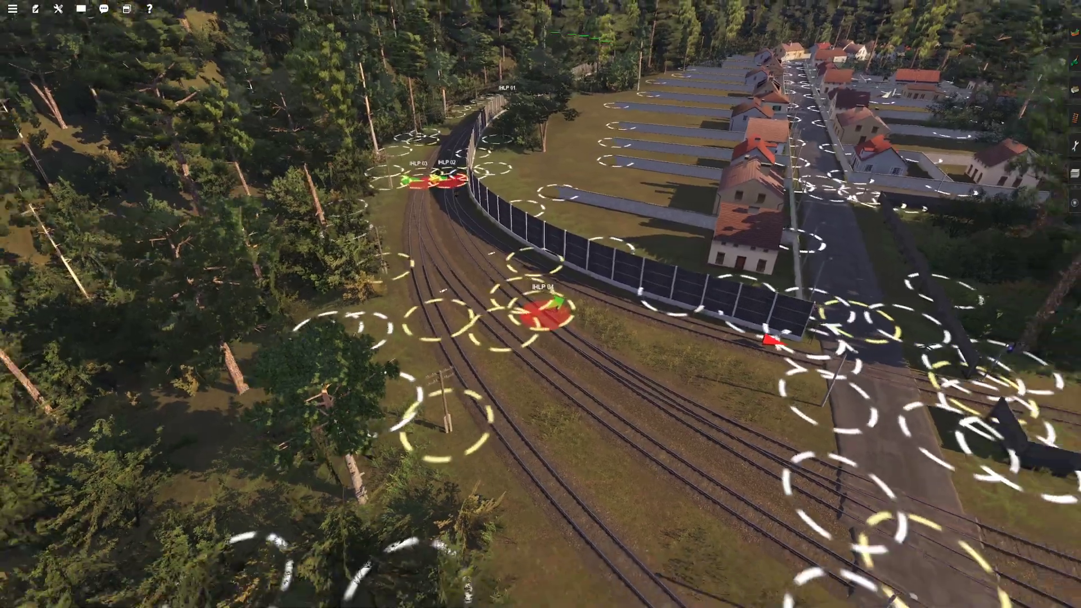
{"action": "key", "text": "s"}
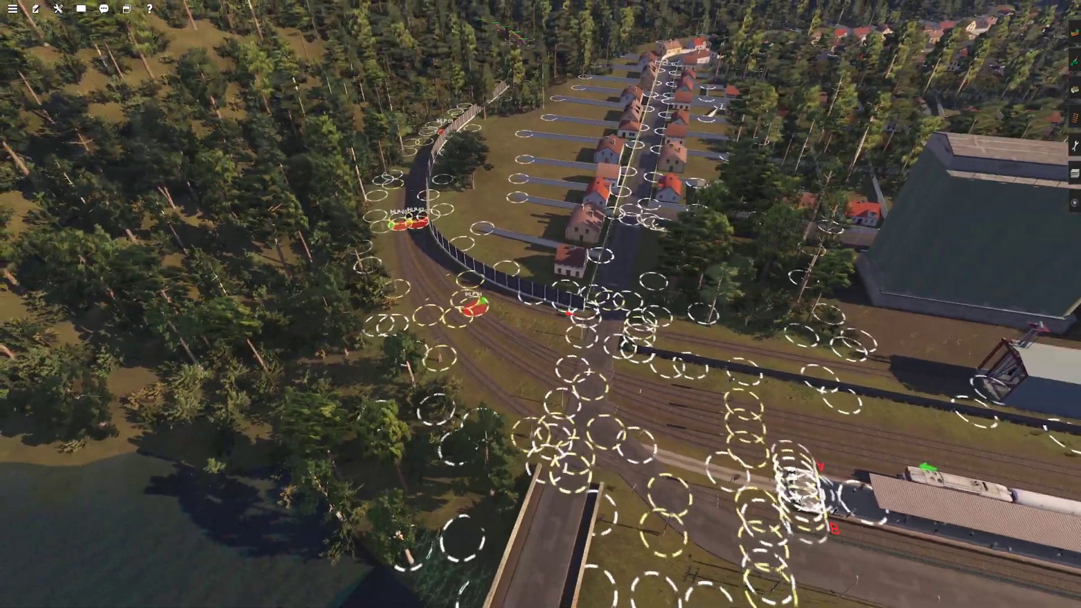
{"action": "key", "text": "w"}
{"action": "key", "text": "a"}
{"action": "key", "text": "a"}
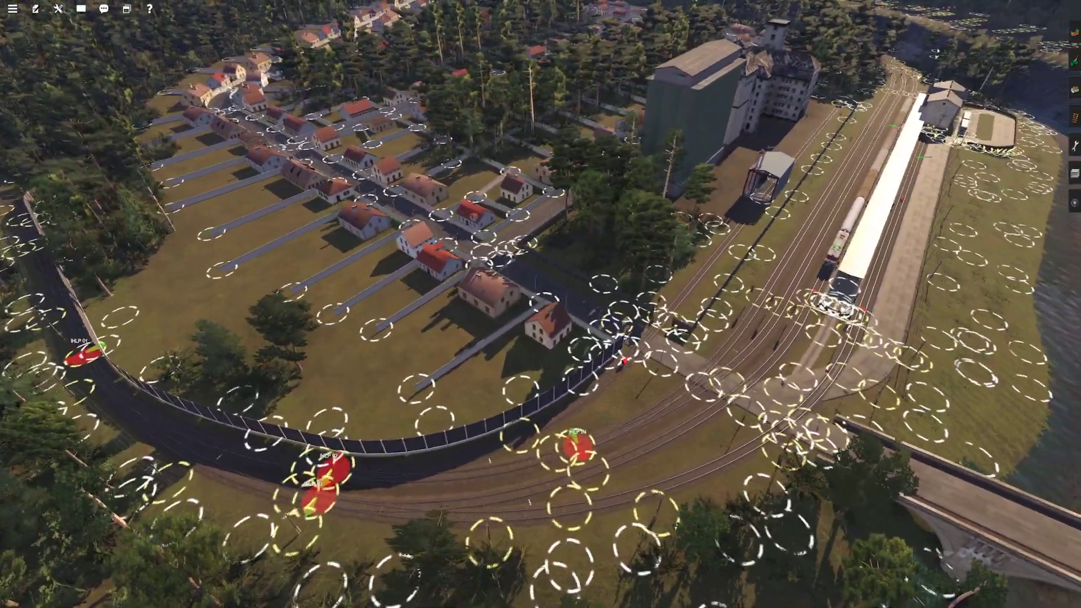
{"action": "key", "text": "s"}
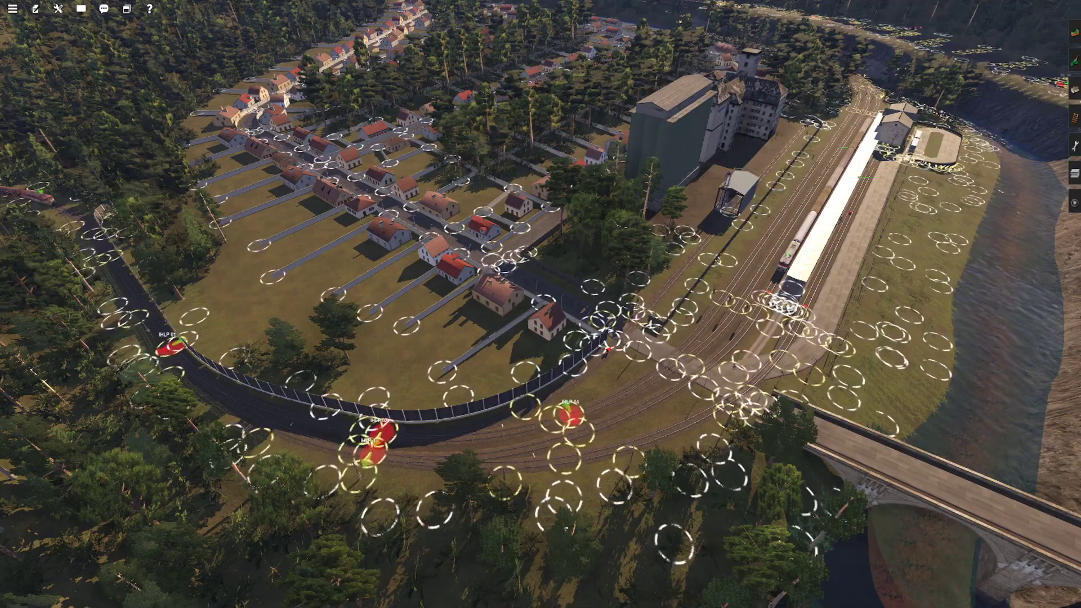
{"action": "key", "text": "Right"}
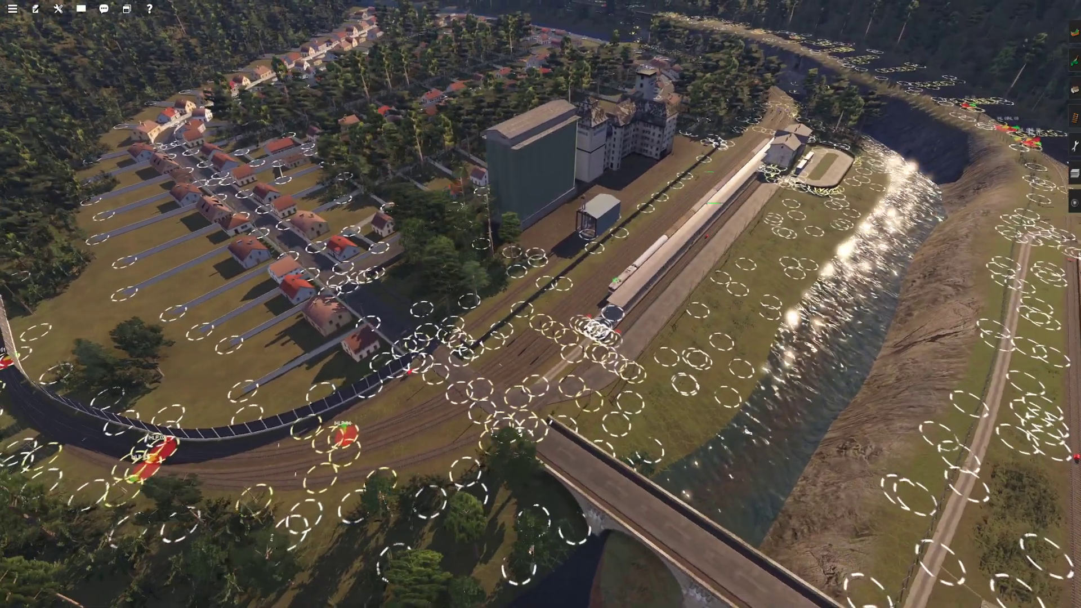
{"action": "key", "text": "Right"}
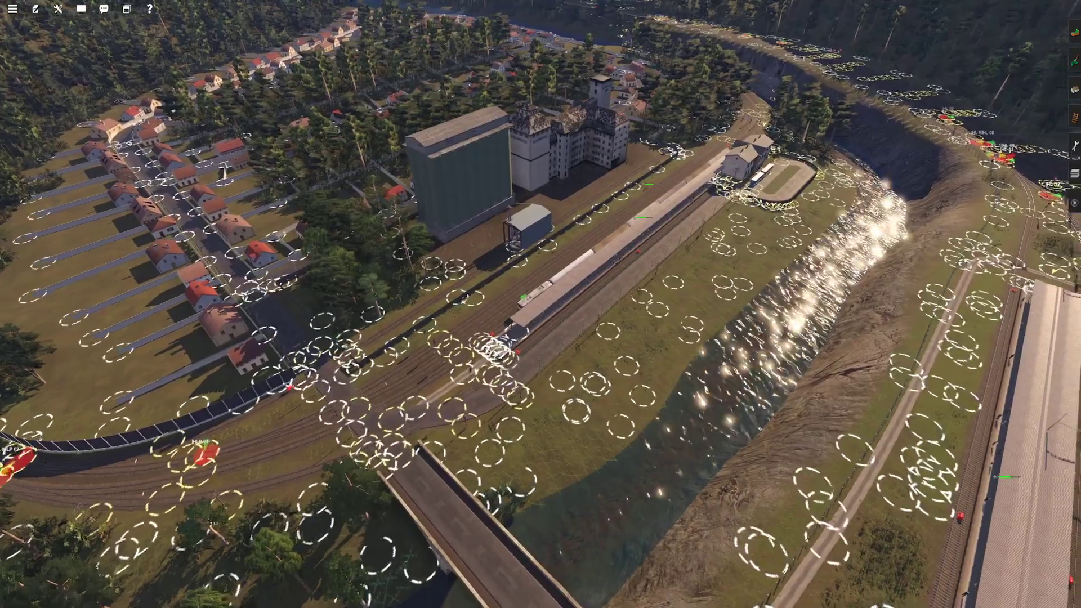
{"action": "key", "text": "Left"}
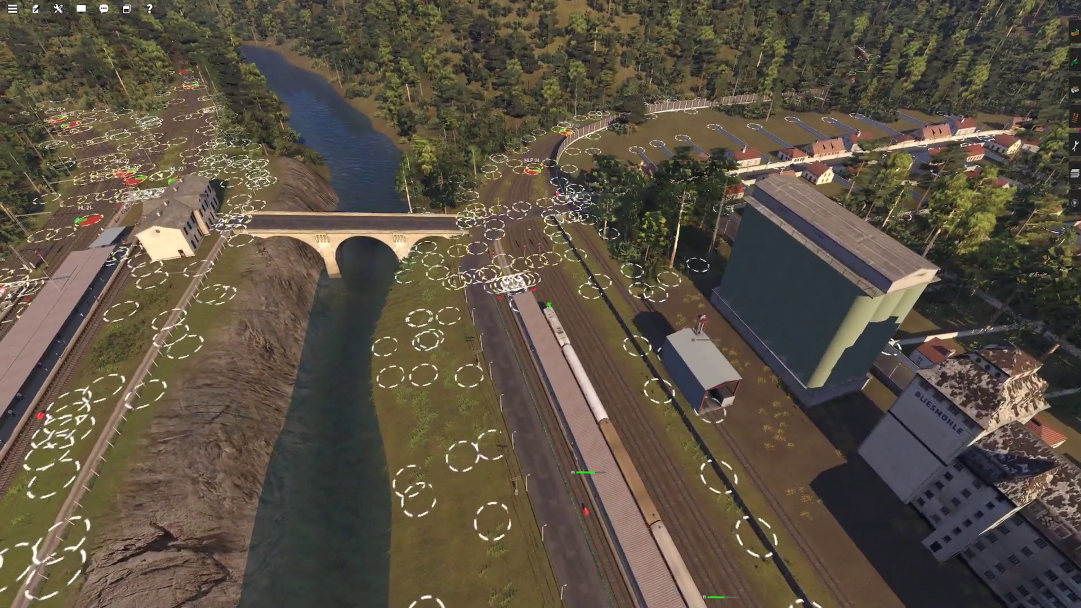
Step: Inspect the locomotive at the platform end and the track layout towards the road crossing and the stone bridge
{"action": "scroll", "coordinate": [541, 304], "scroll_direction": "up", "scroll_amount": 8}
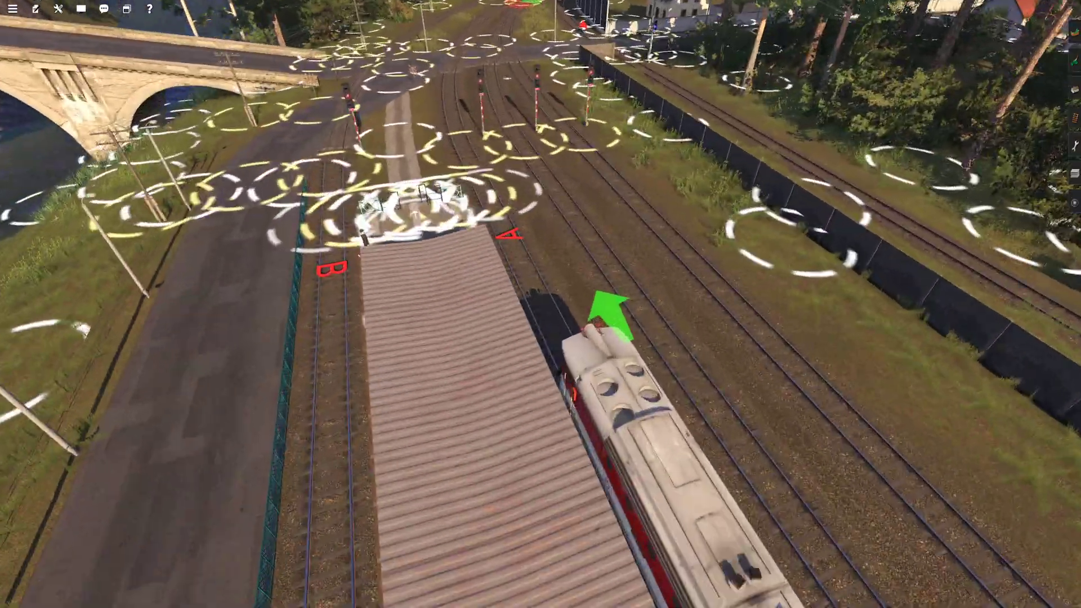
{"action": "scroll", "coordinate": [541, 304], "scroll_direction": "down", "scroll_amount": 1}
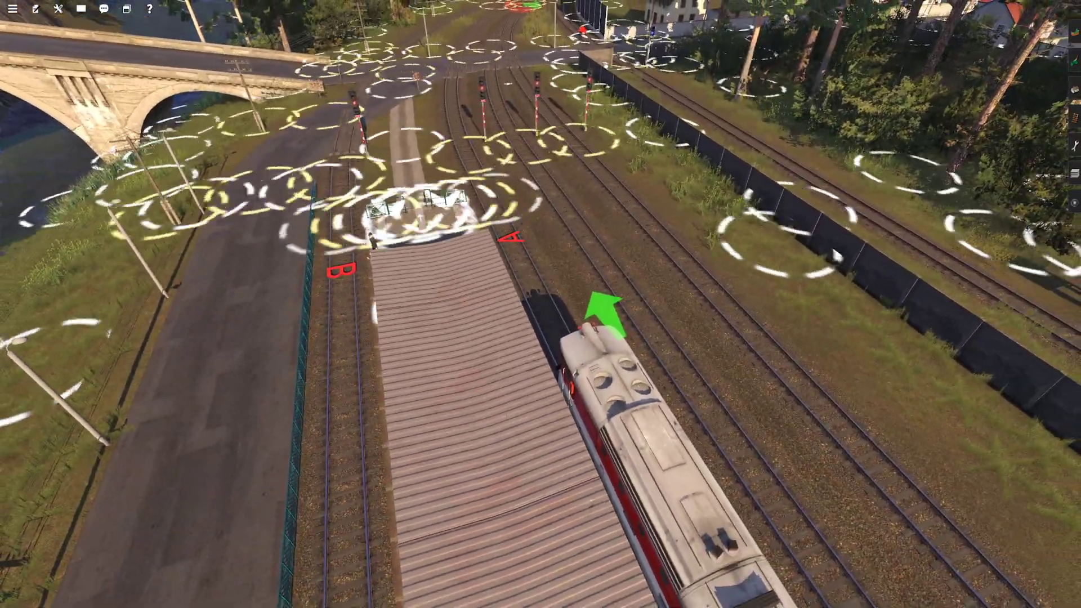
{"action": "key", "text": "Left"}
{"action": "key", "text": "Left"}
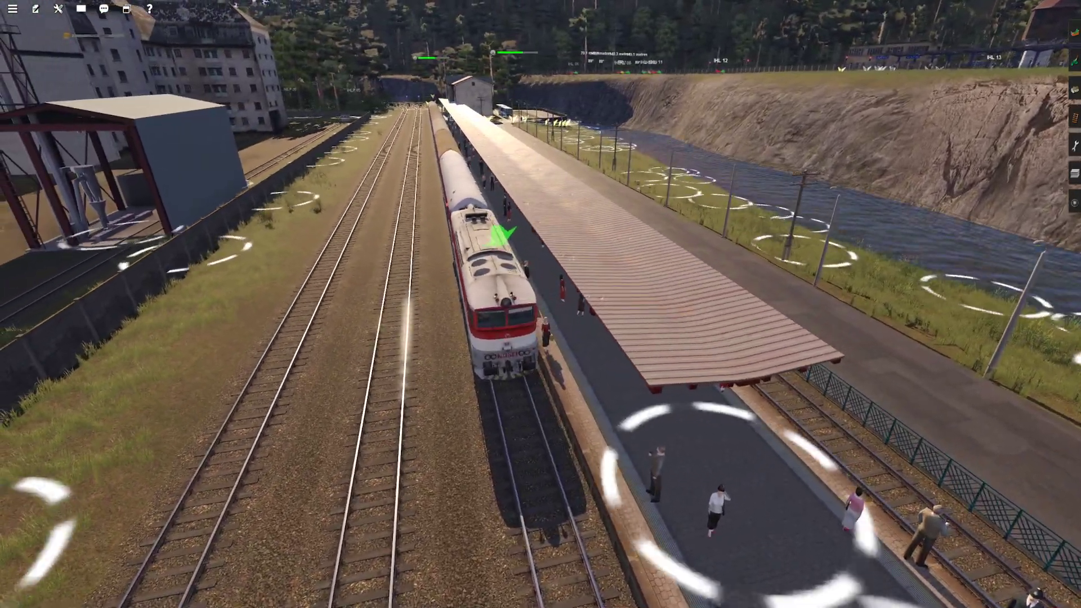
{"action": "key", "text": "Left"}
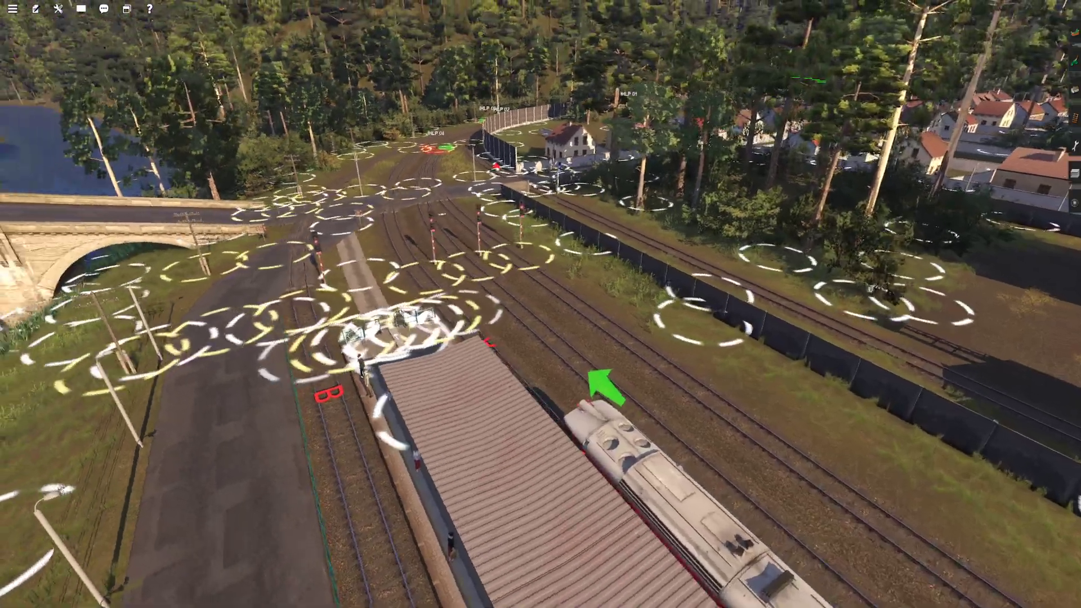
{"action": "key", "text": "w"}
{"action": "key", "text": "Right"}
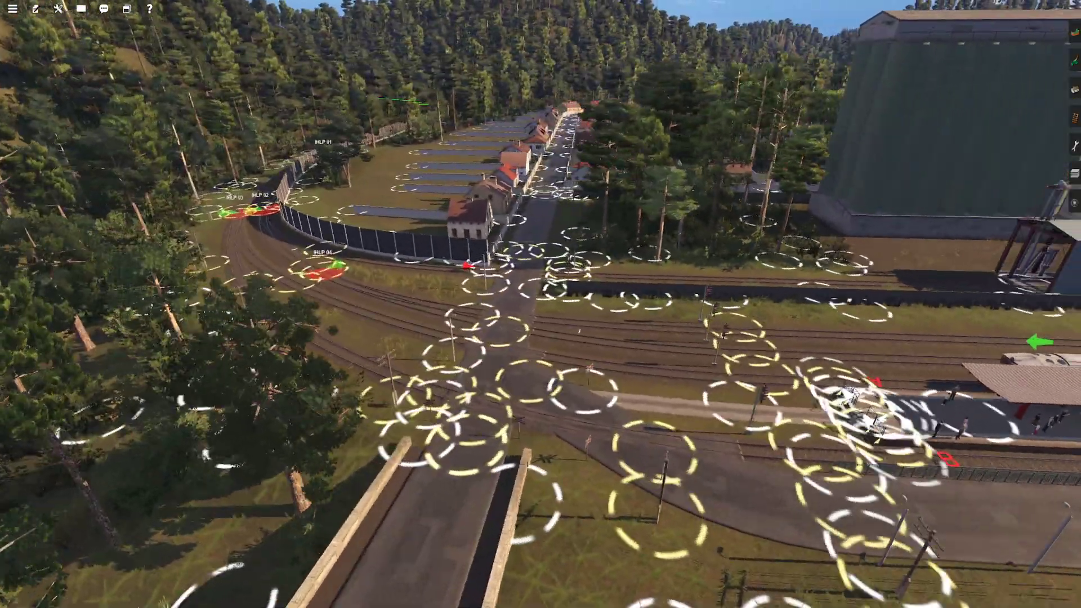
{"action": "key", "text": "Up"}
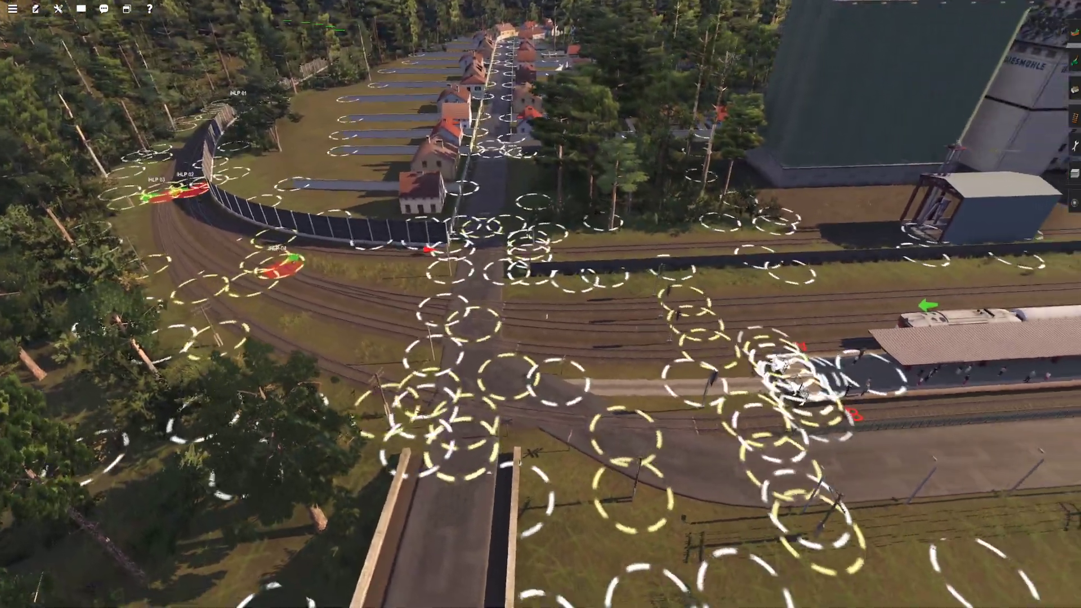
{"action": "key", "text": "Right"}
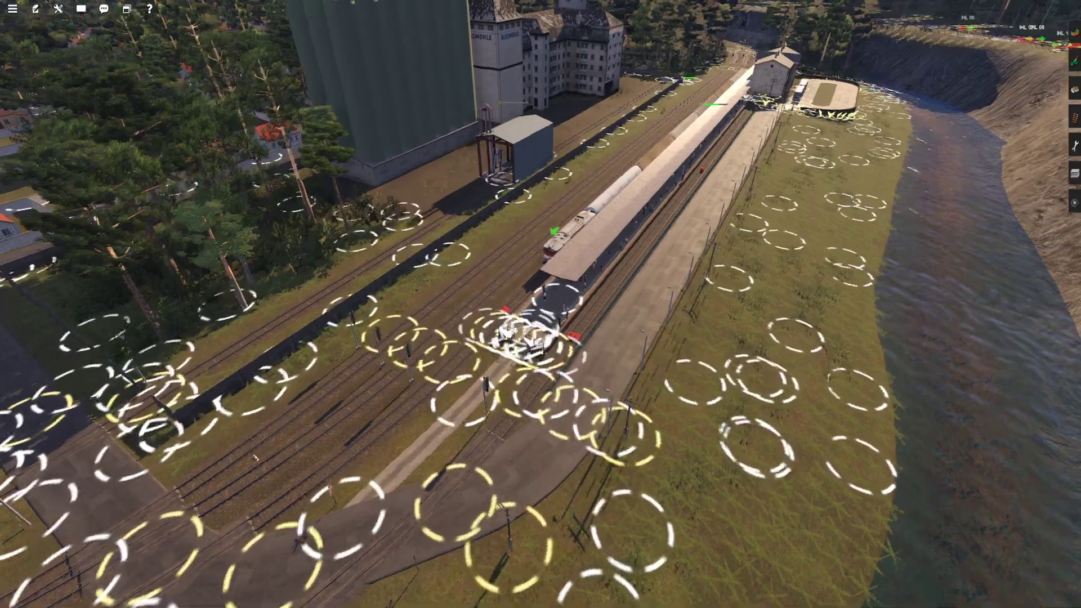
{"action": "key", "text": "Left"}
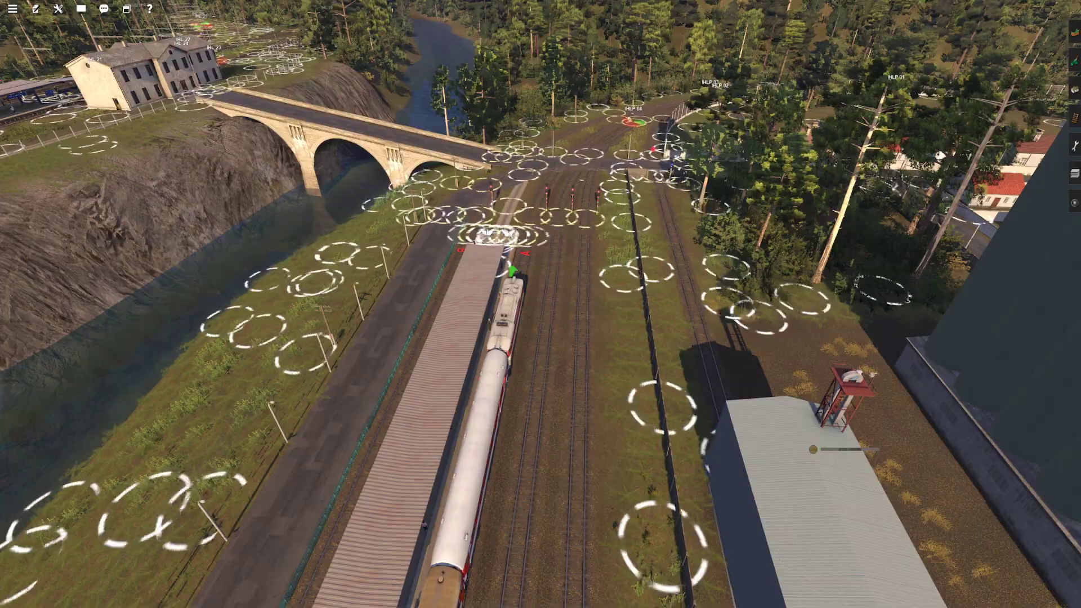
{"action": "key", "text": "w"}
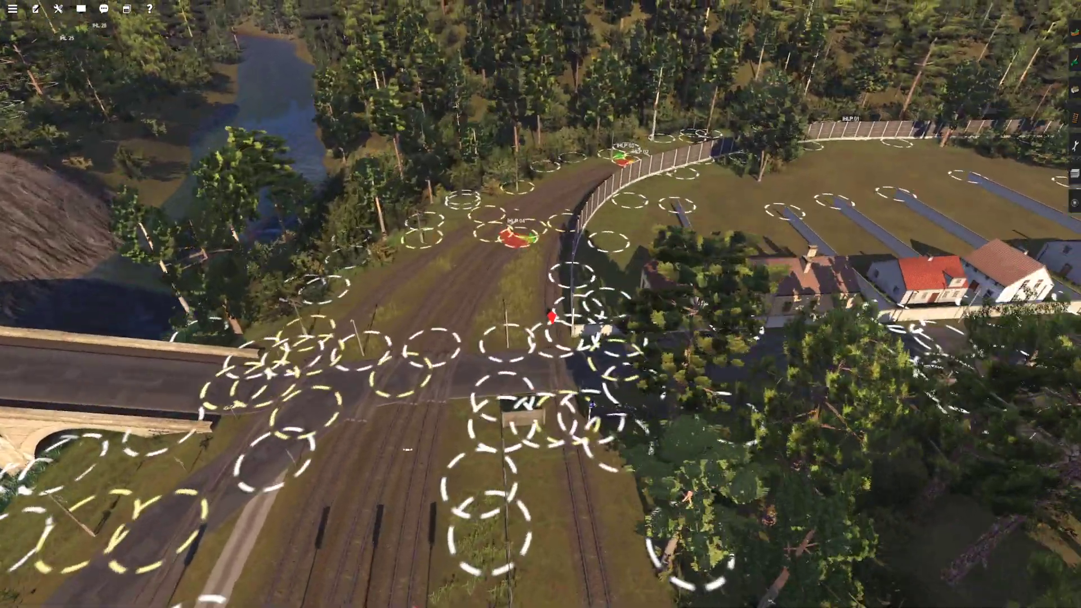
Step: Survey the station surroundings with the silo and mill, and view the Ihlanovo - Poriečie platform up close
{"action": "key", "text": "Right"}
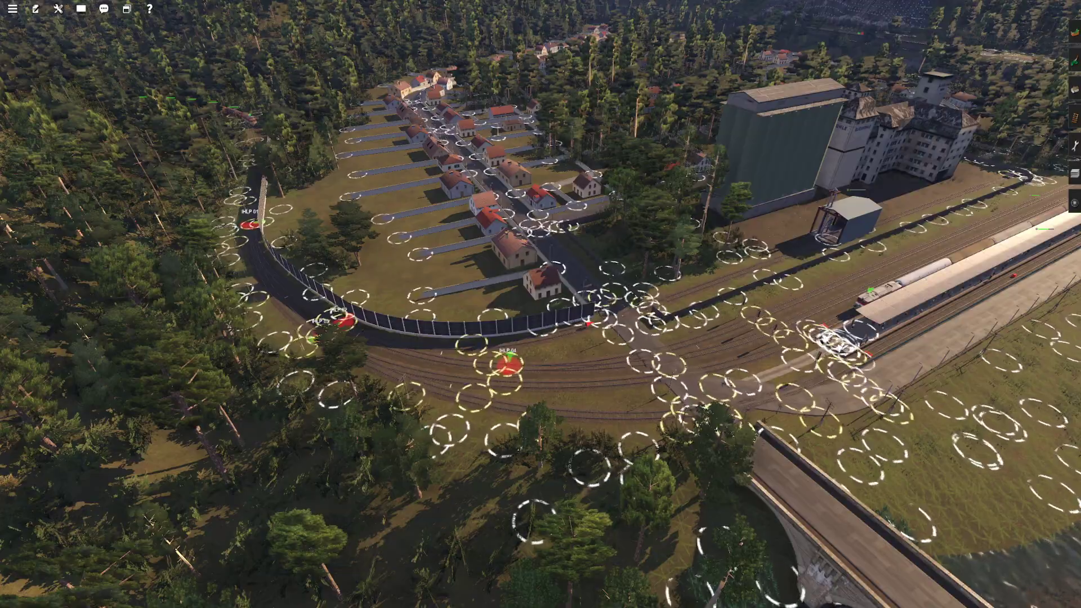
{"action": "key", "text": "w"}
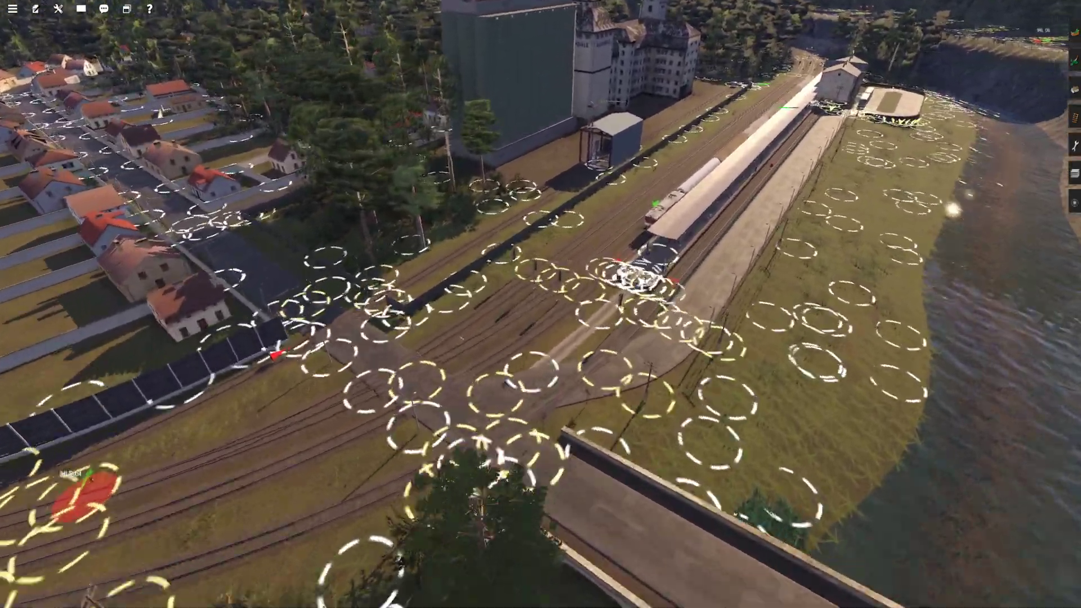
{"action": "key", "text": "w"}
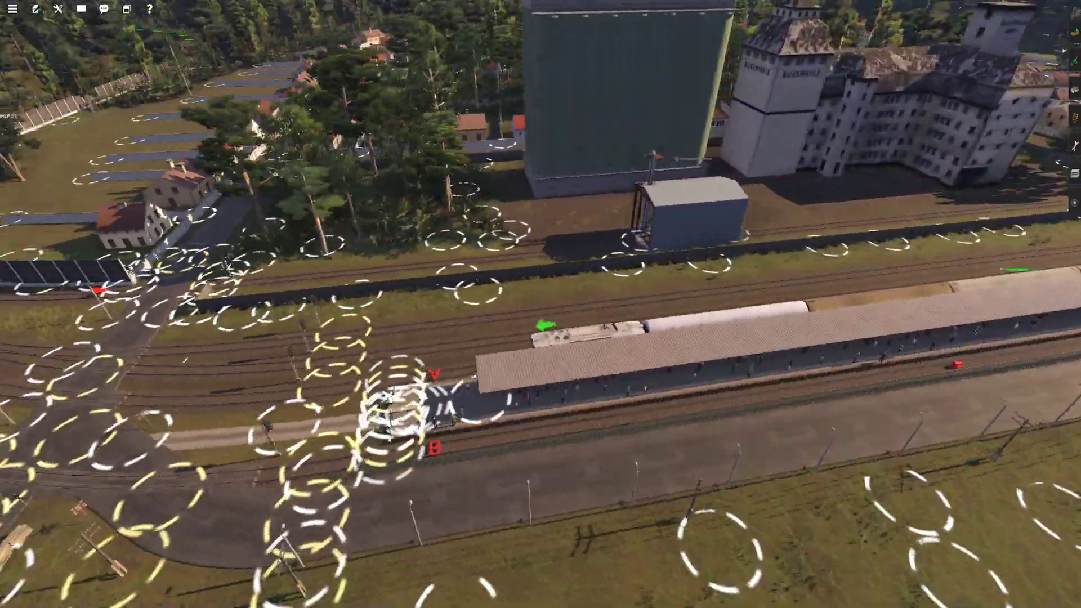
{"action": "key", "text": "Left"}
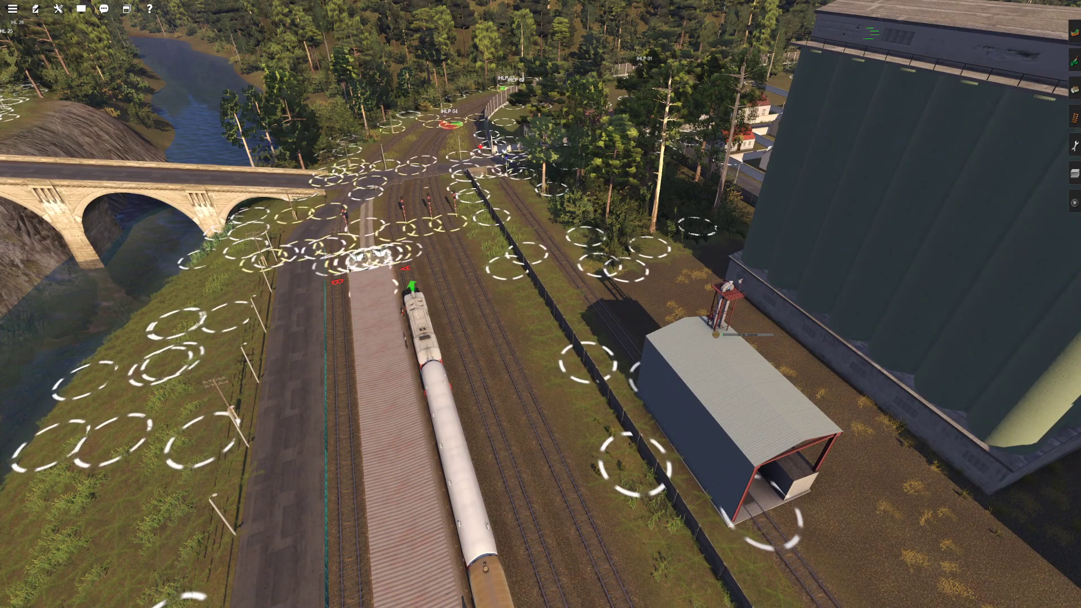
{"action": "key", "text": "Left"}
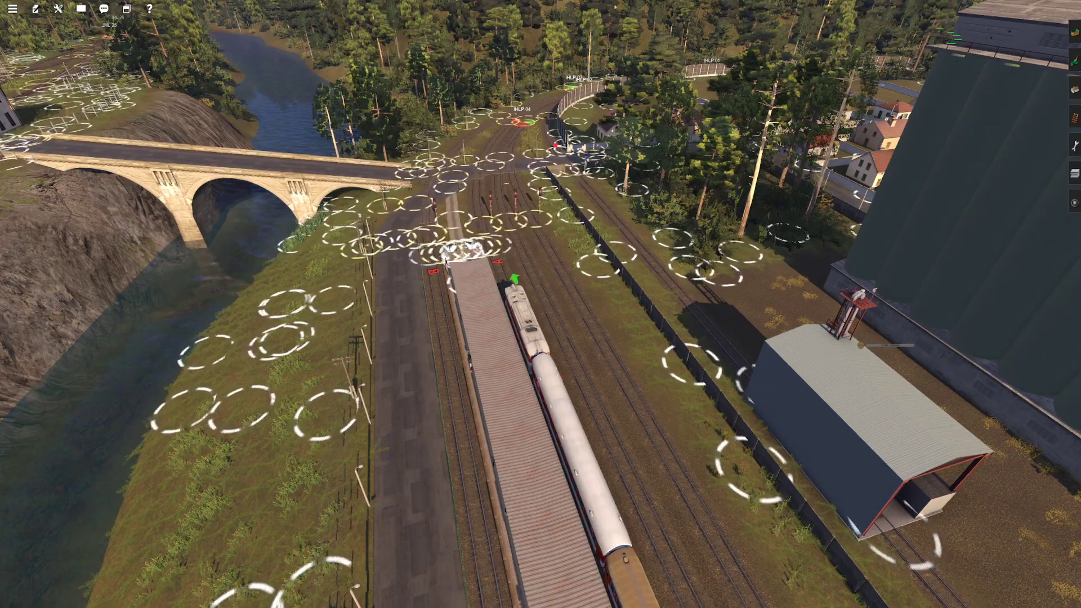
{"action": "key", "text": "Left"}
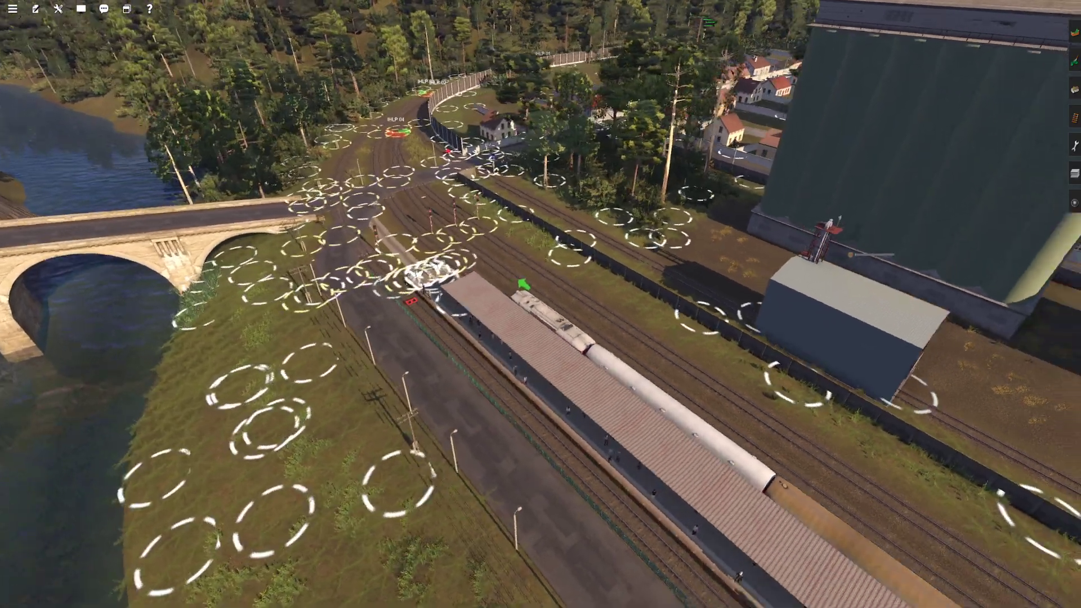
{"action": "key", "text": "Left"}
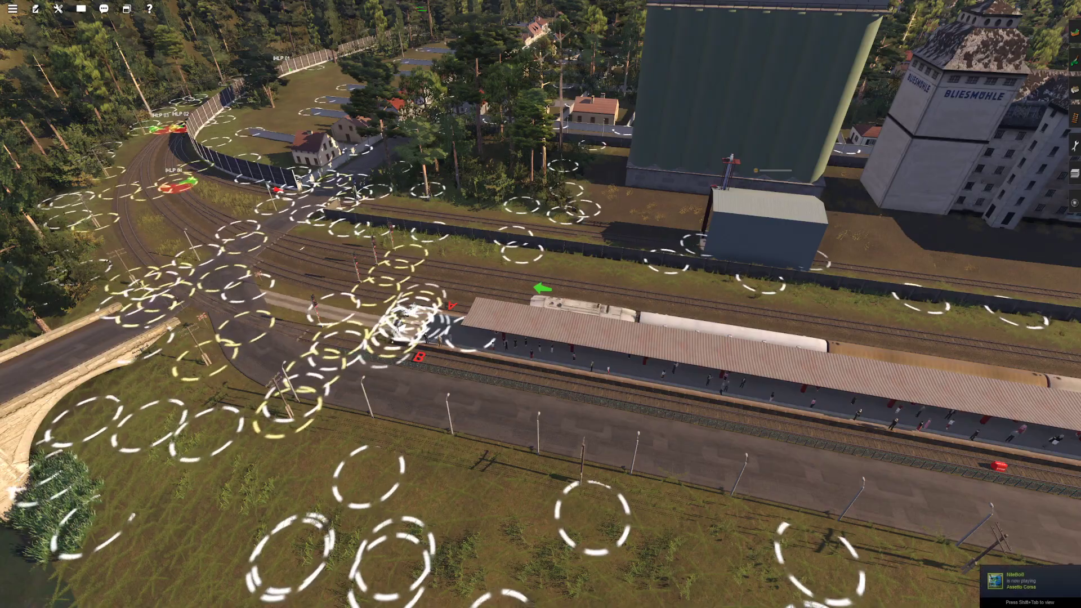
{"action": "key", "text": "Up"}
{"action": "key", "text": "Left"}
{"action": "key", "text": "Left"}
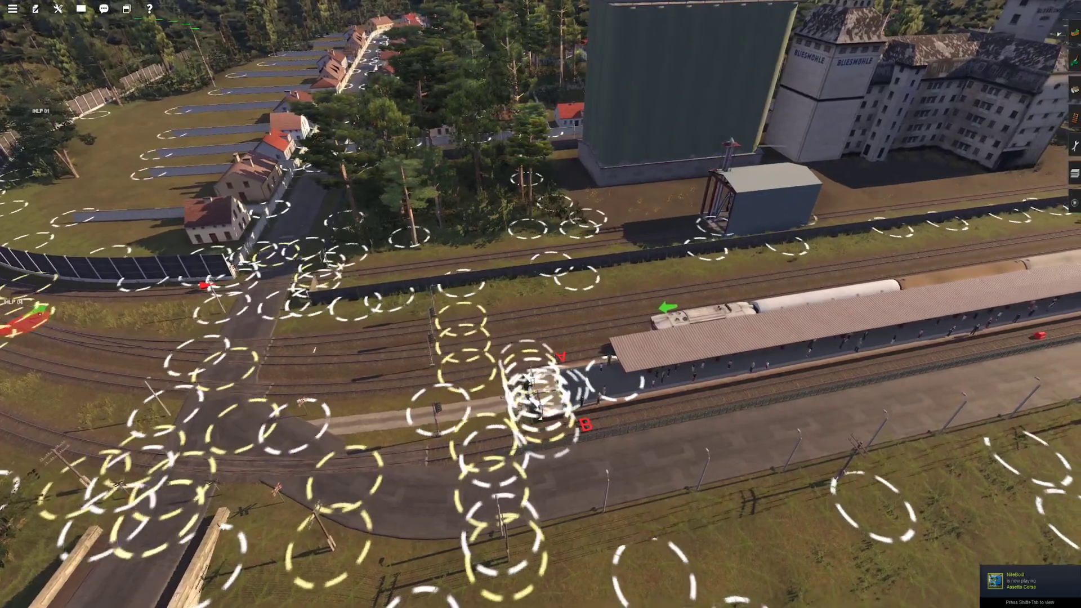
{"action": "key", "text": "Left"}
{"action": "scroll", "coordinate": [743, 323], "scroll_direction": "up", "scroll_amount": 5}
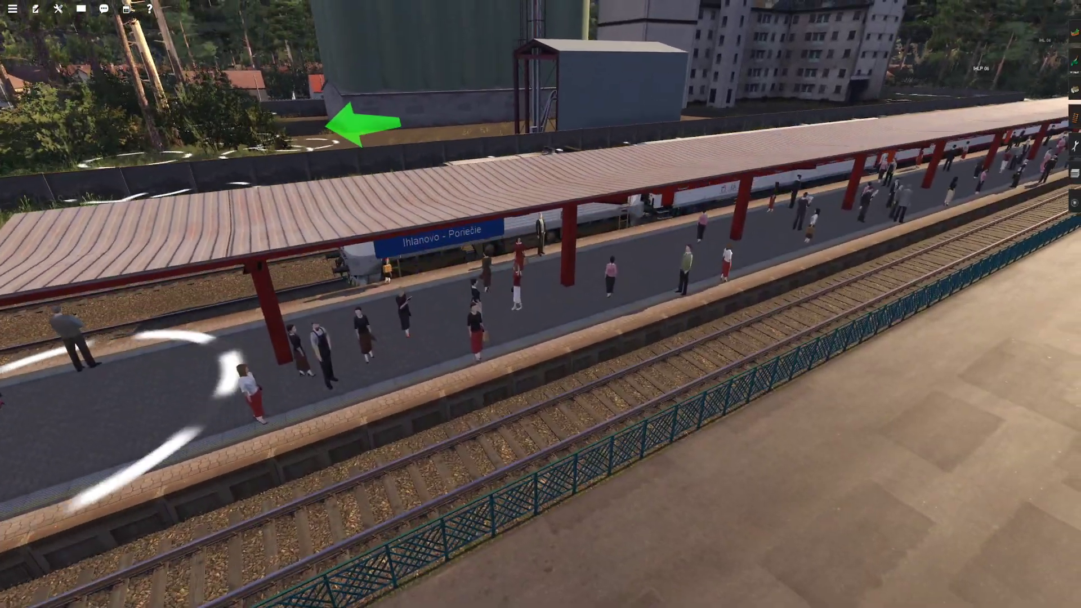
Step: Place a Track Marker on the platform track just ahead of the locomotive's front end
{"action": "key", "text": "Right"}
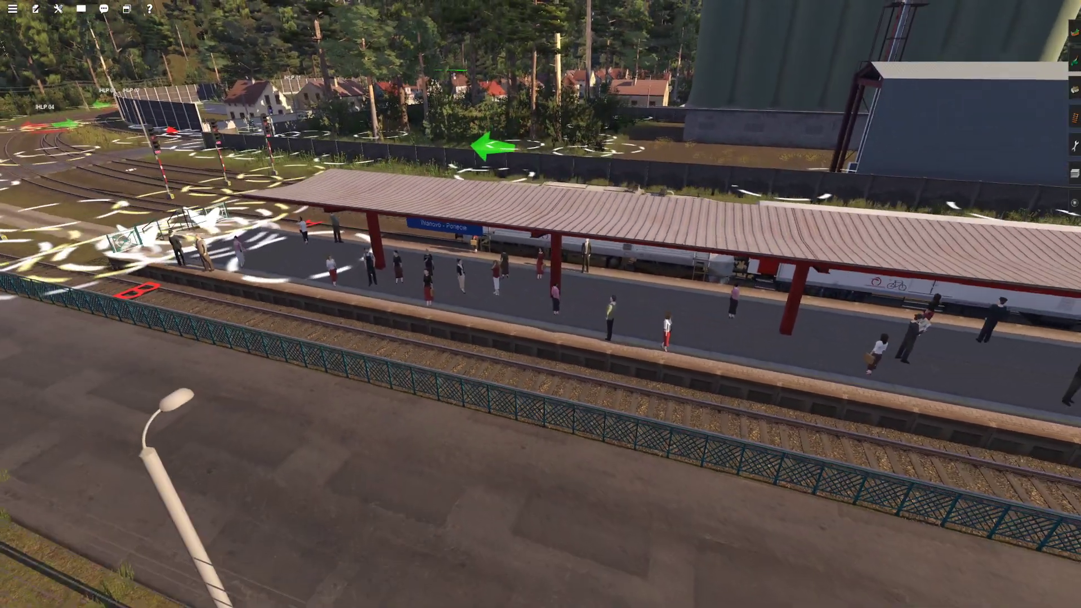
{"action": "scroll", "coordinate": [540, 304], "scroll_direction": "down", "scroll_amount": 5}
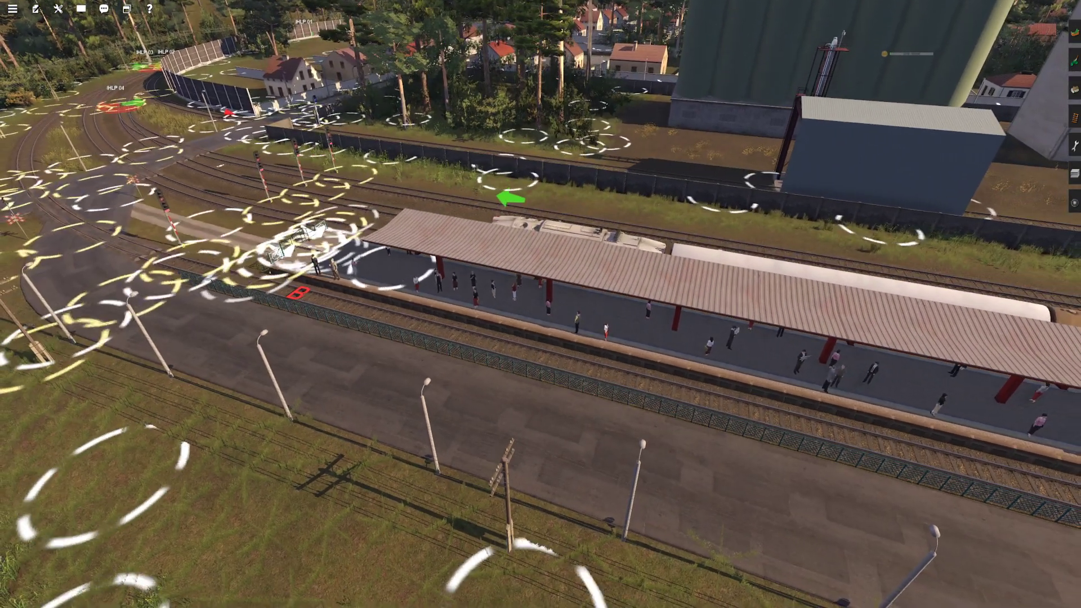
{"action": "left_click", "coordinate": [1075, 145]}
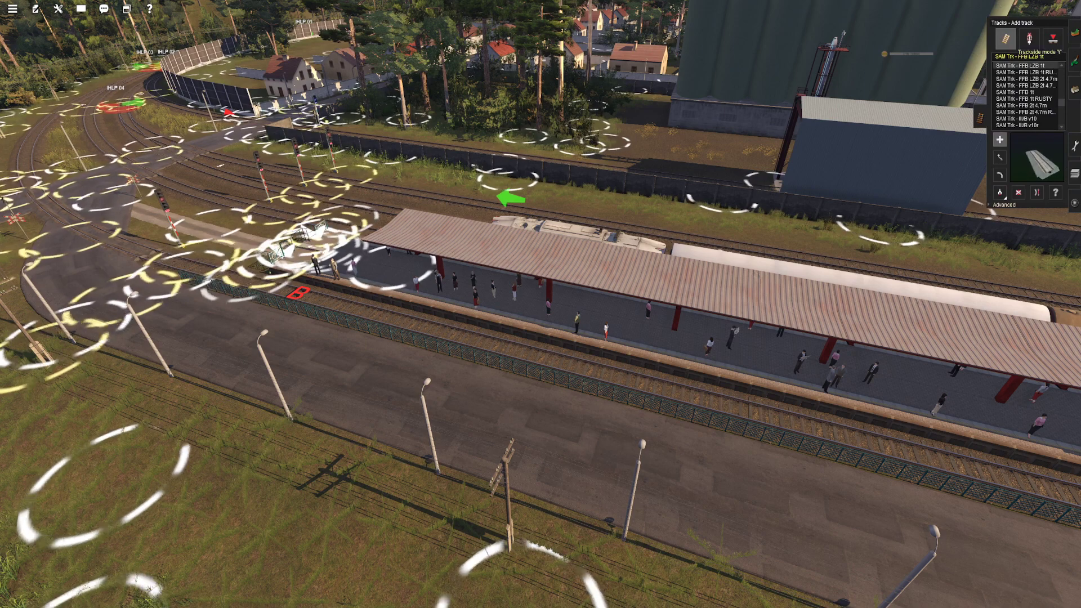
{"action": "left_click", "coordinate": [1029, 38]}
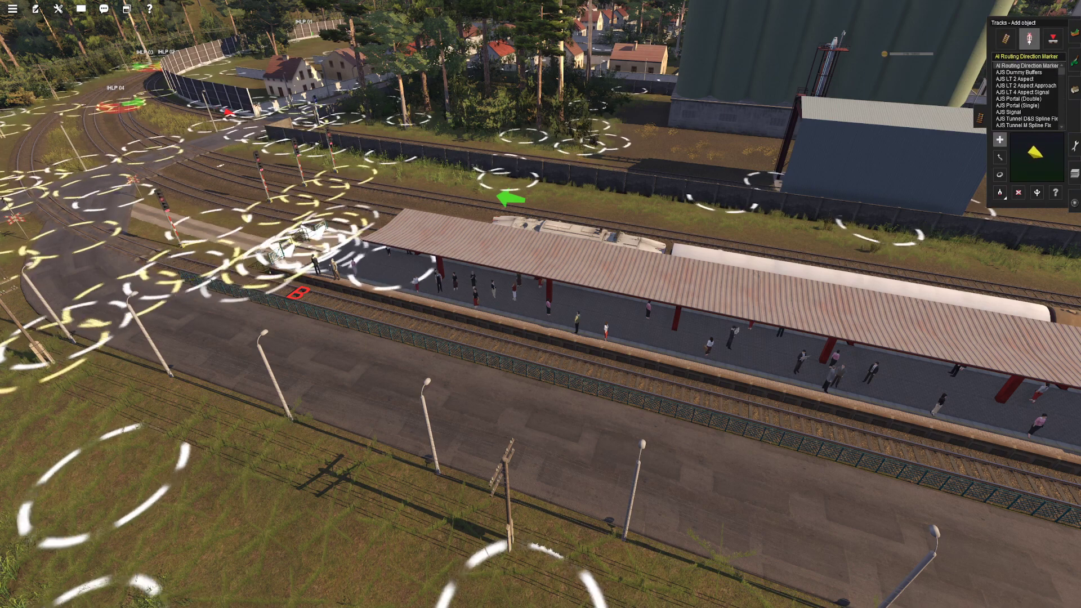
{"action": "key", "text": "Left"}
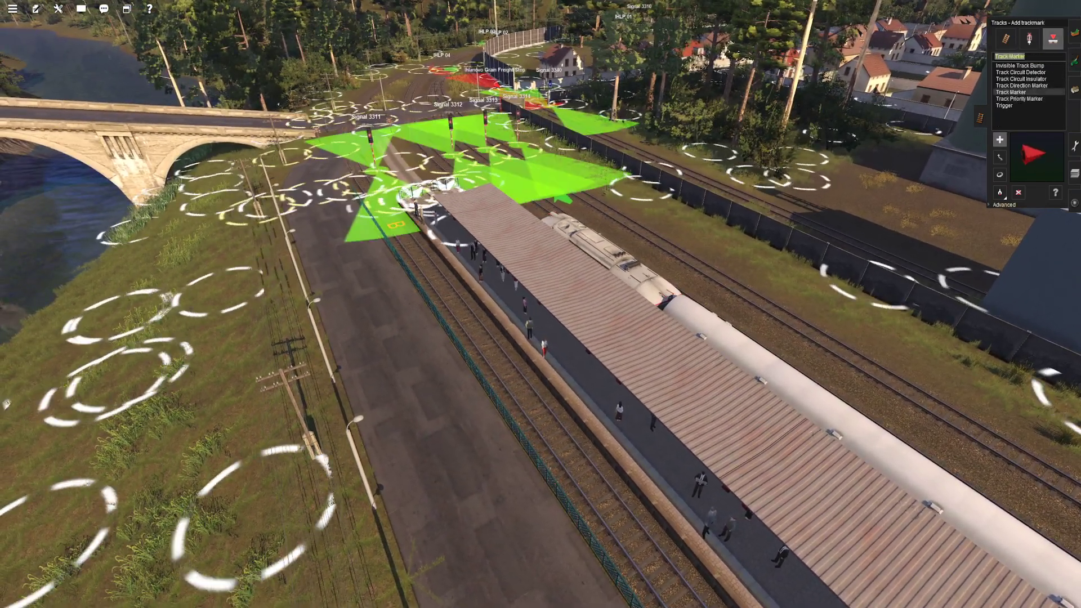
{"action": "right_click_drag", "start_coordinate": [541, 304], "coordinate": [290, 310]}
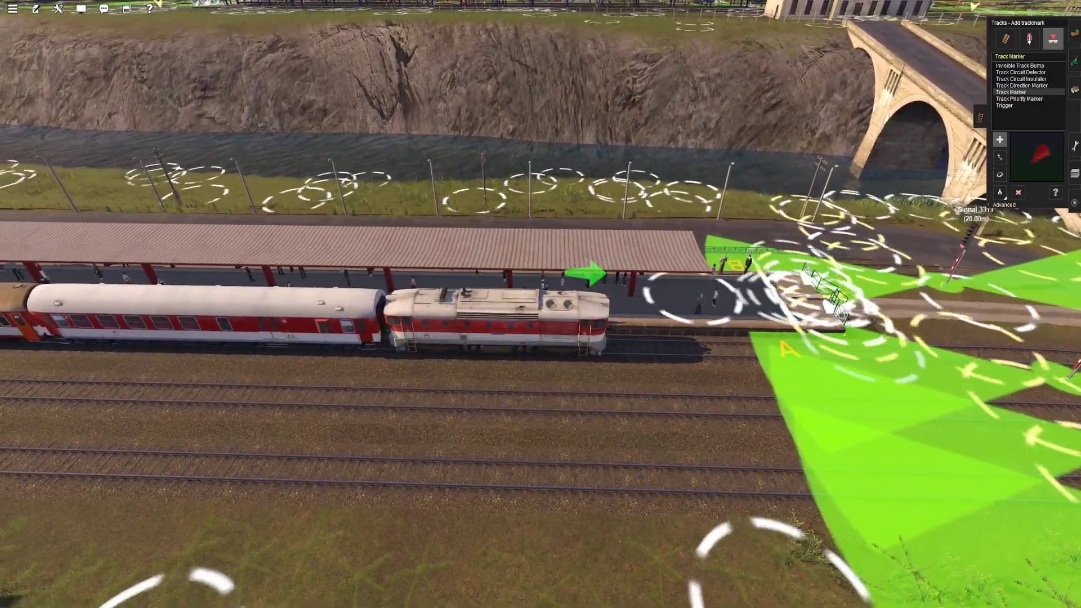
{"action": "key", "text": "Down"}
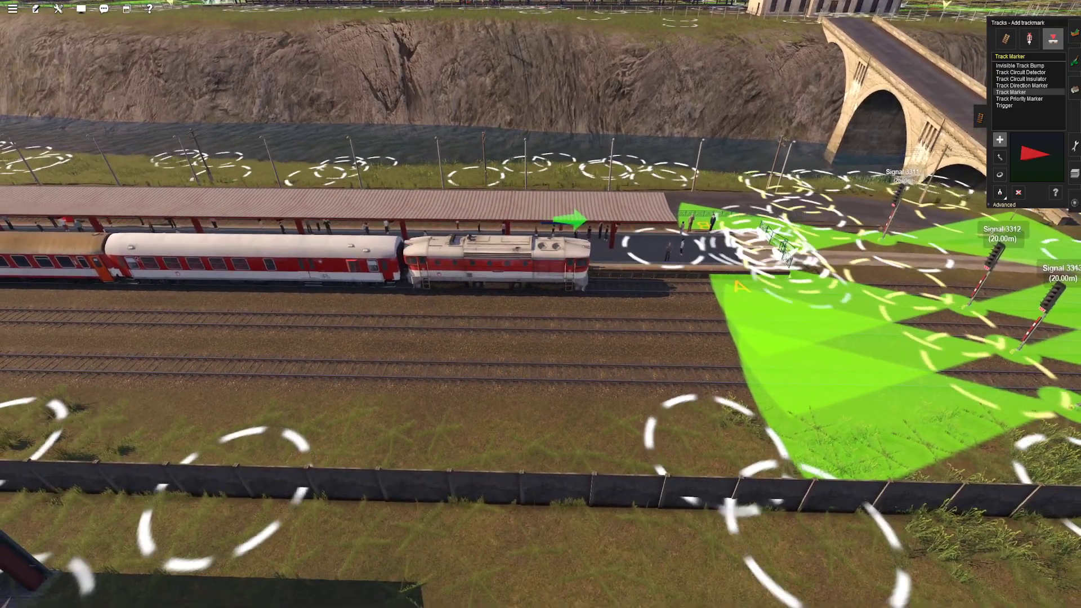
{"action": "left_click", "coordinate": [605, 286]}
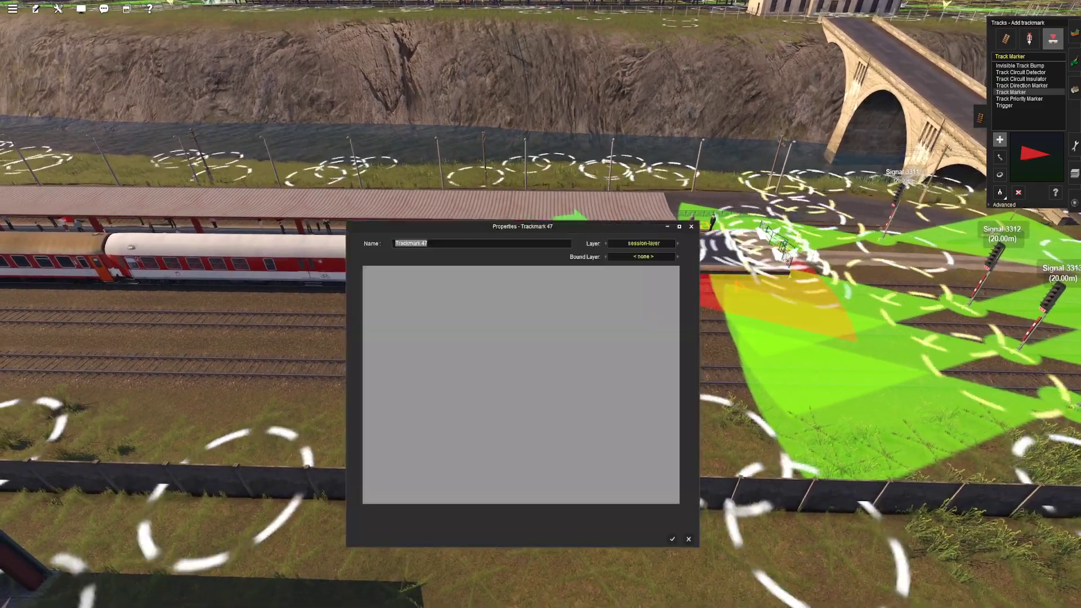
Step: Rotate the new track marker to point away from the locomotive towards the station signals
{"action": "left_click_drag", "start_coordinate": [524, 304], "coordinate": [536, 430]}
{"action": "scroll", "coordinate": [540, 338], "scroll_direction": "up", "scroll_amount": 8}
{"action": "right_click_drag", "start_coordinate": [540, 337], "coordinate": [473, 329]}
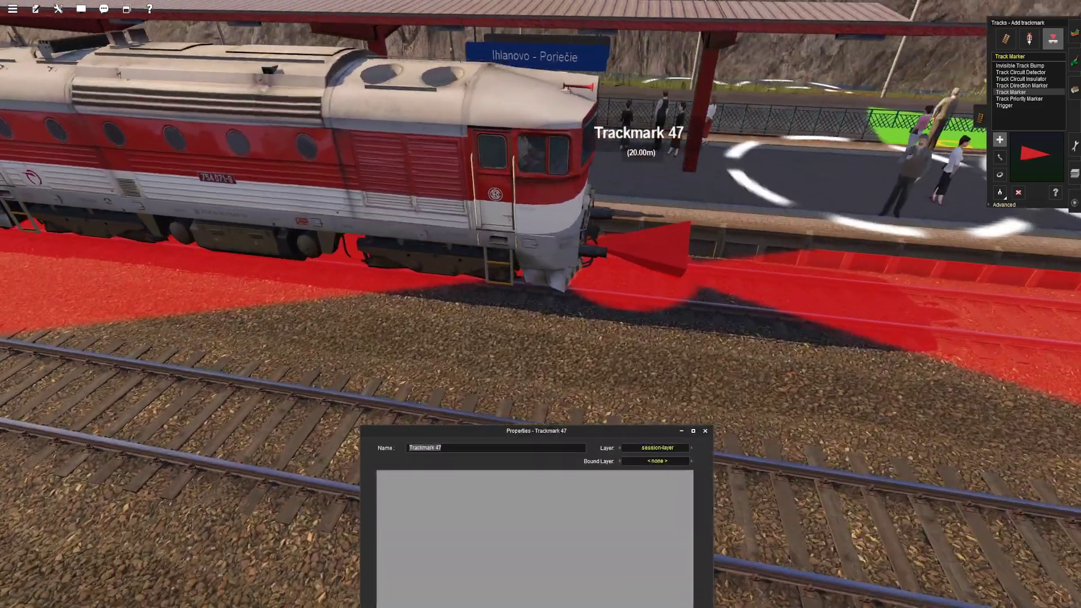
{"action": "key", "text": "r"}
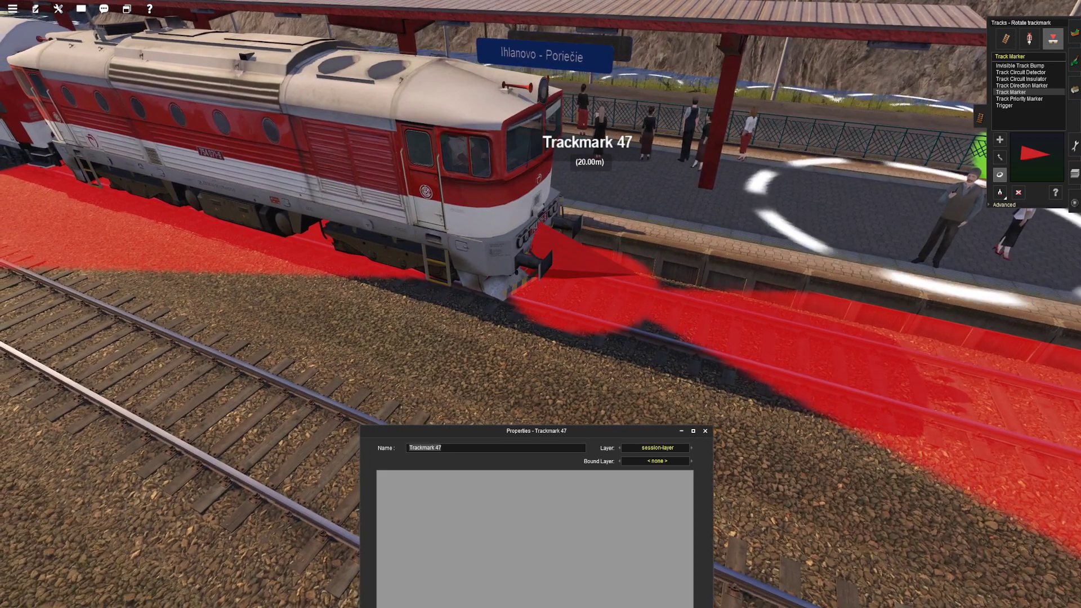
{"action": "left_click", "coordinate": [601, 272]}
Step: Move the track marker back along the platform track to beneath the middle of the locomotive
{"action": "scroll", "coordinate": [541, 304], "scroll_direction": "down", "scroll_amount": 8}
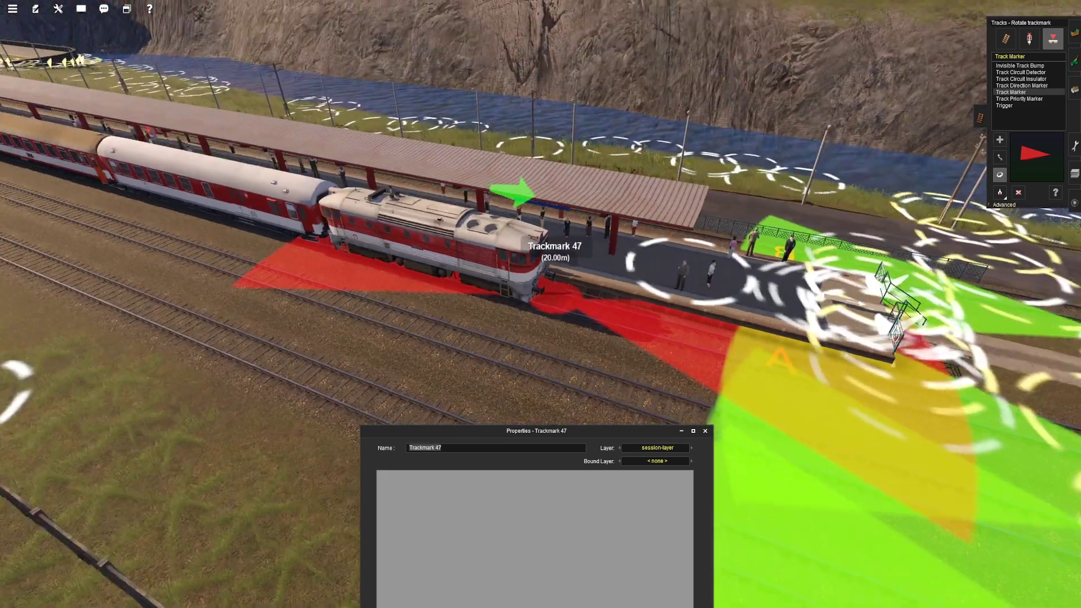
{"action": "right_click_drag", "start_coordinate": [541, 304], "coordinate": [580, 350]}
{"action": "key", "text": "m"}
{"action": "left_click_drag", "start_coordinate": [558, 304], "coordinate": [433, 293]}
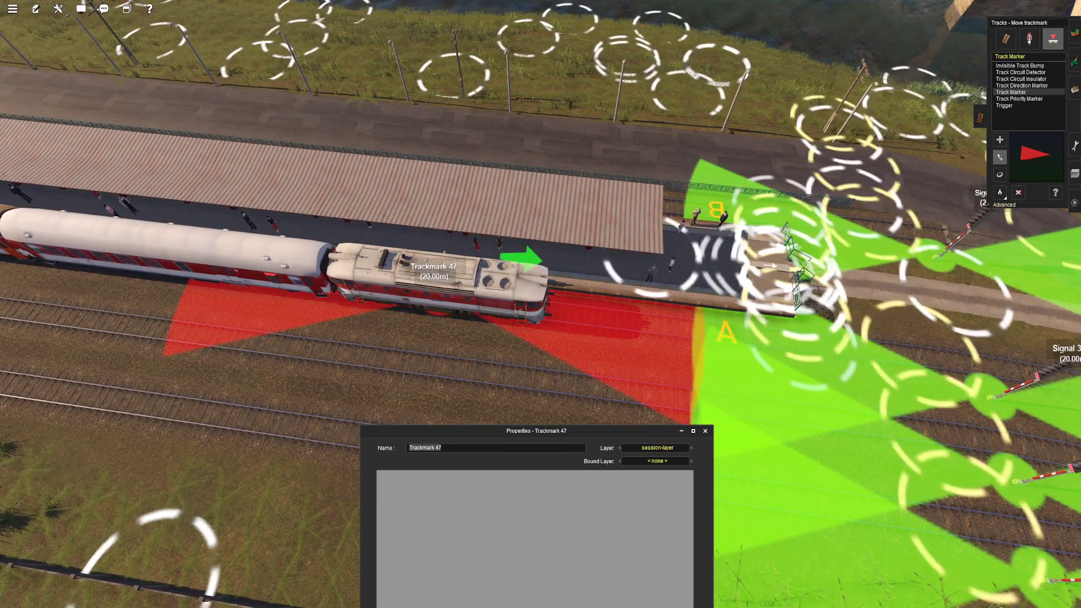
{"action": "right_click_drag", "start_coordinate": [433, 295], "coordinate": [507, 231]}
{"action": "left_click_drag", "start_coordinate": [536, 431], "coordinate": [541, 275]}
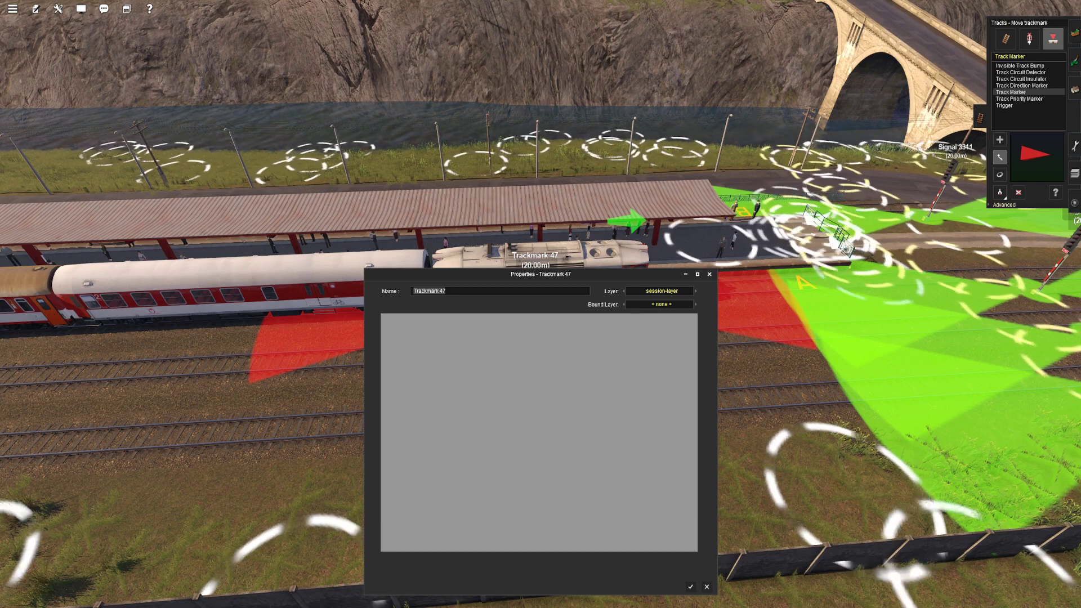
{"action": "key", "text": "BackSpace"}
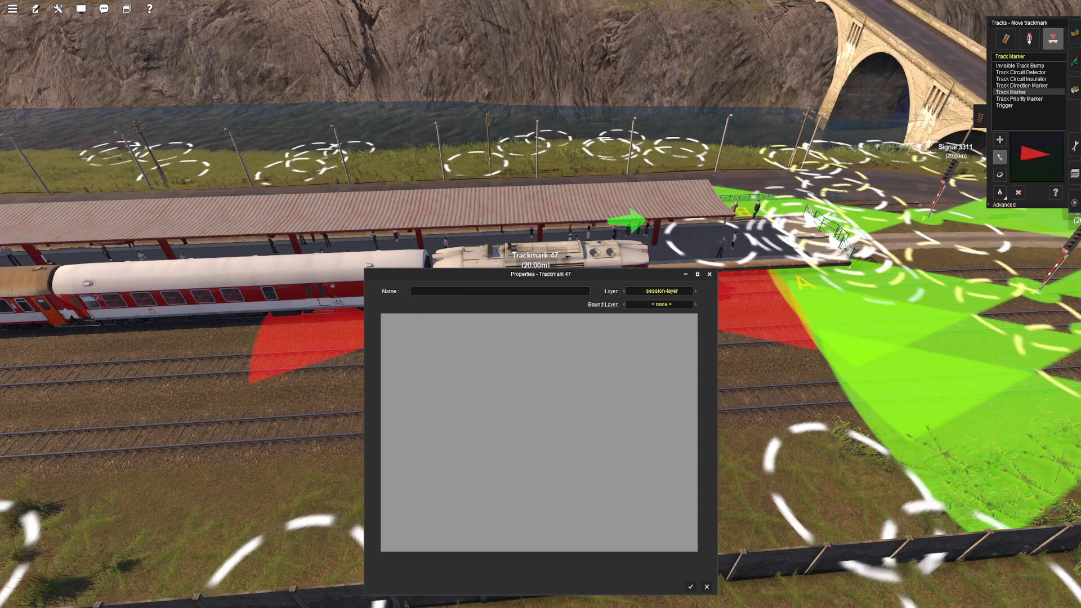
{"action": "type", "text": "Ihlanovo"}
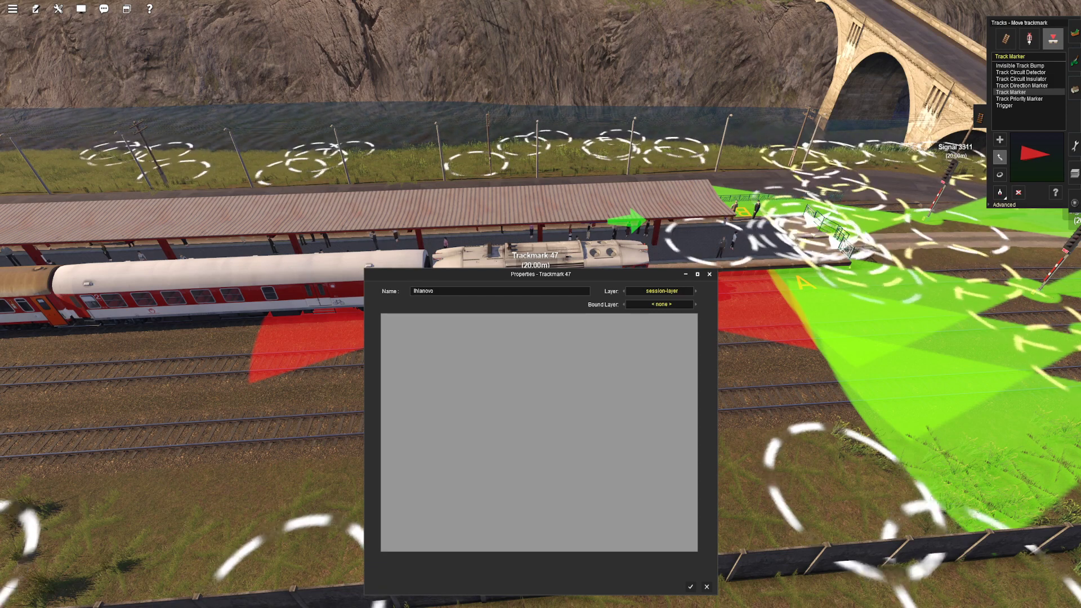
{"action": "type", "text": " Player Wait"}
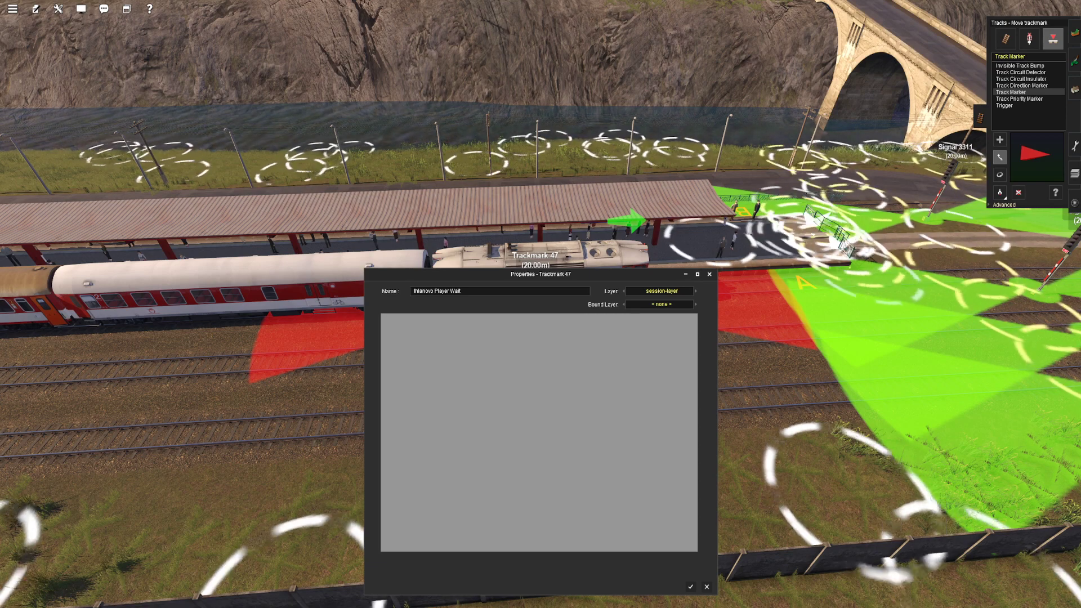
Step: Name the track marker "Player 01 Ihlanovo Stop" and apply its properties
{"action": "key", "text": "ctrl+a"}
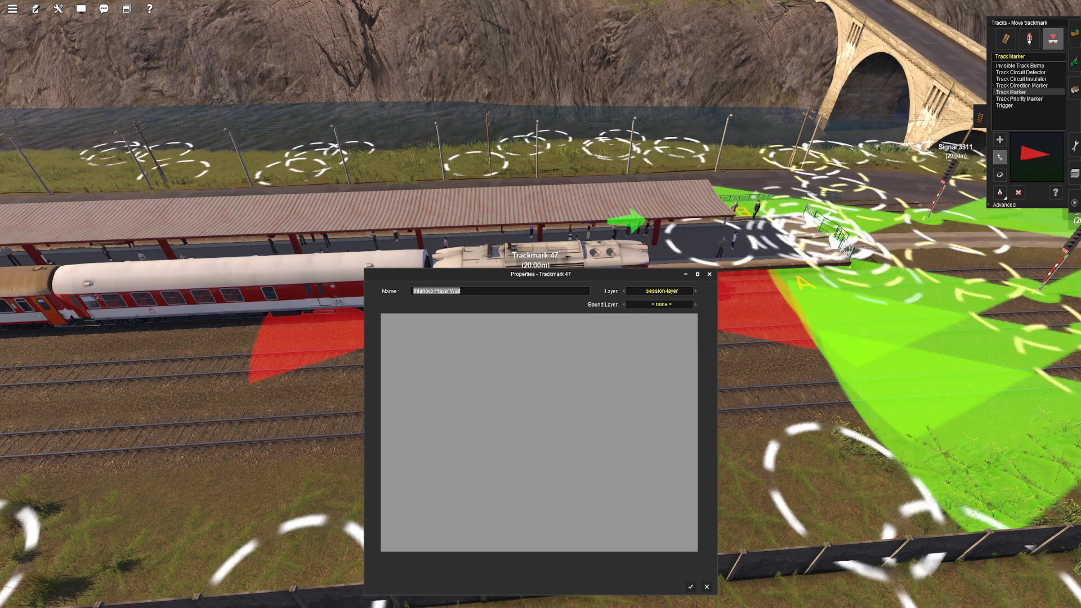
{"action": "key", "text": "BackSpace"}
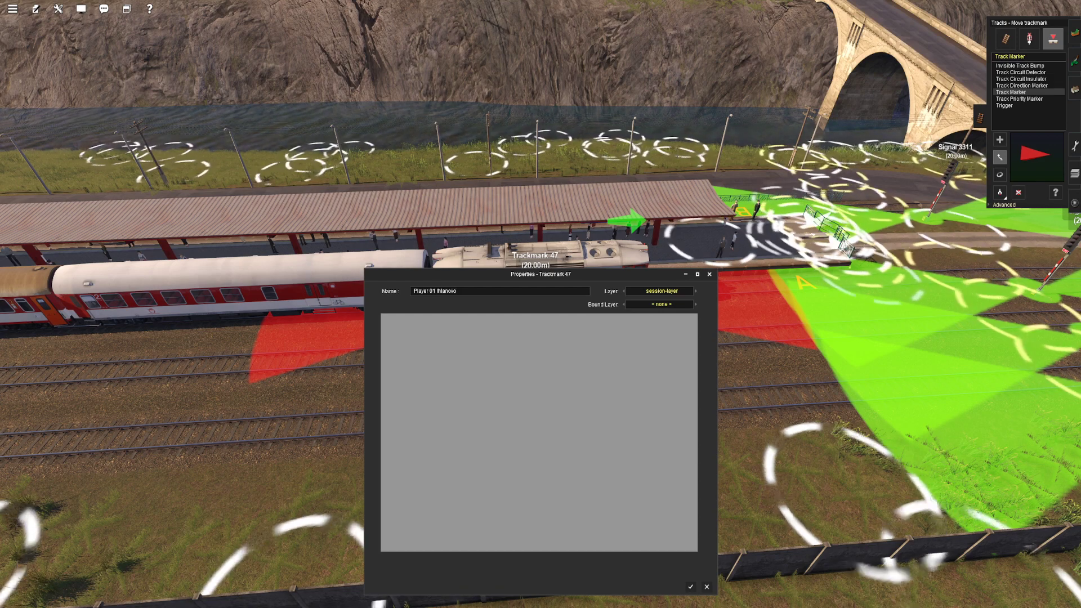
{"action": "type", "text": "op"}
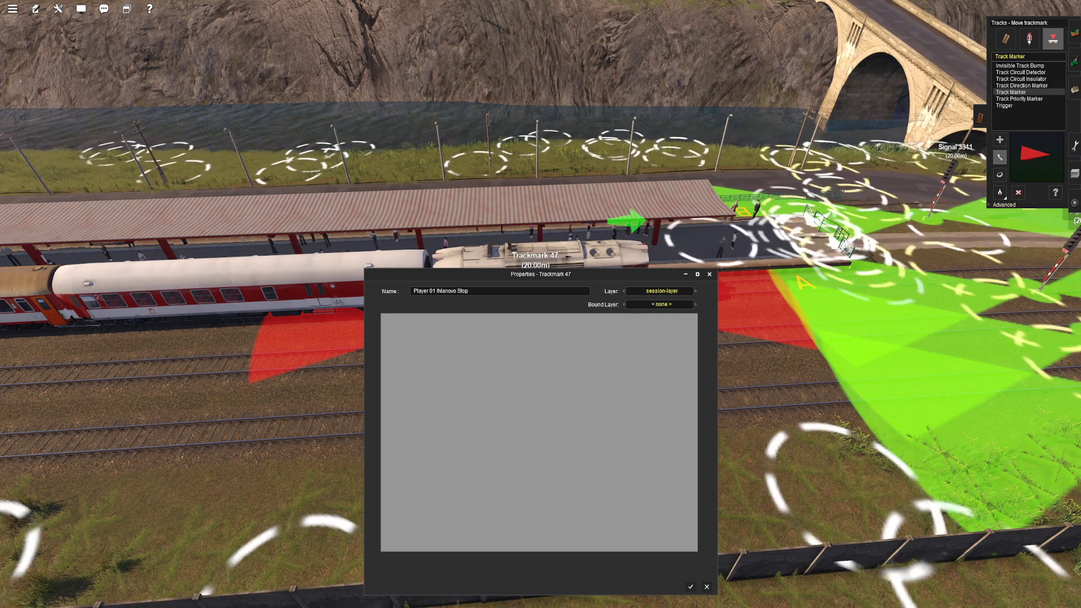
{"action": "key", "text": "Return"}
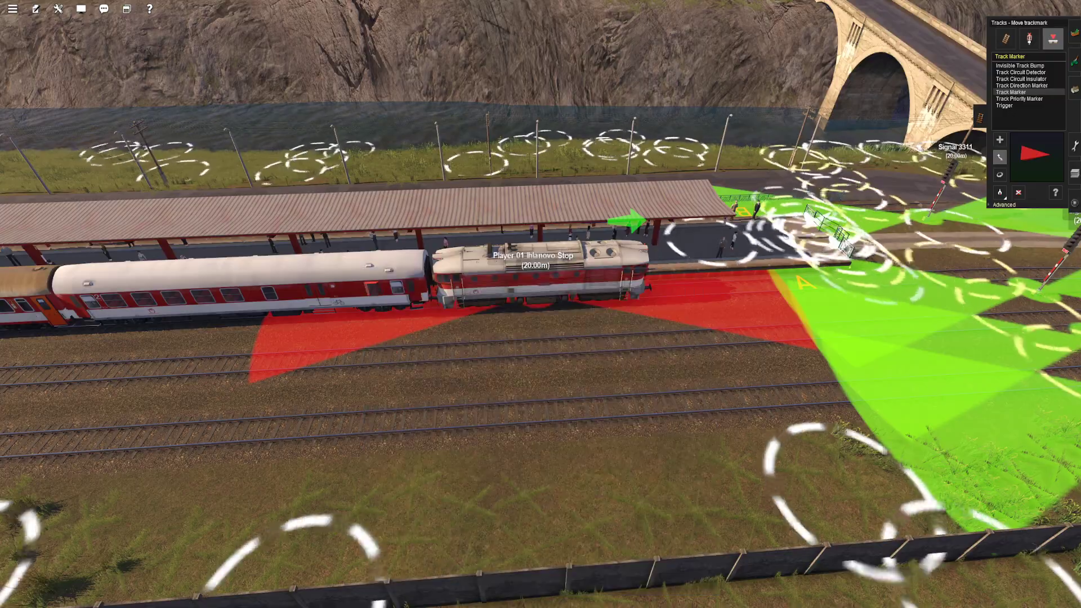
Step: Examine the route from the locomotive's stop marker past the station exit signals to Signal 3310 in the forest
{"action": "key", "text": "Right"}
{"action": "key", "text": "Down"}
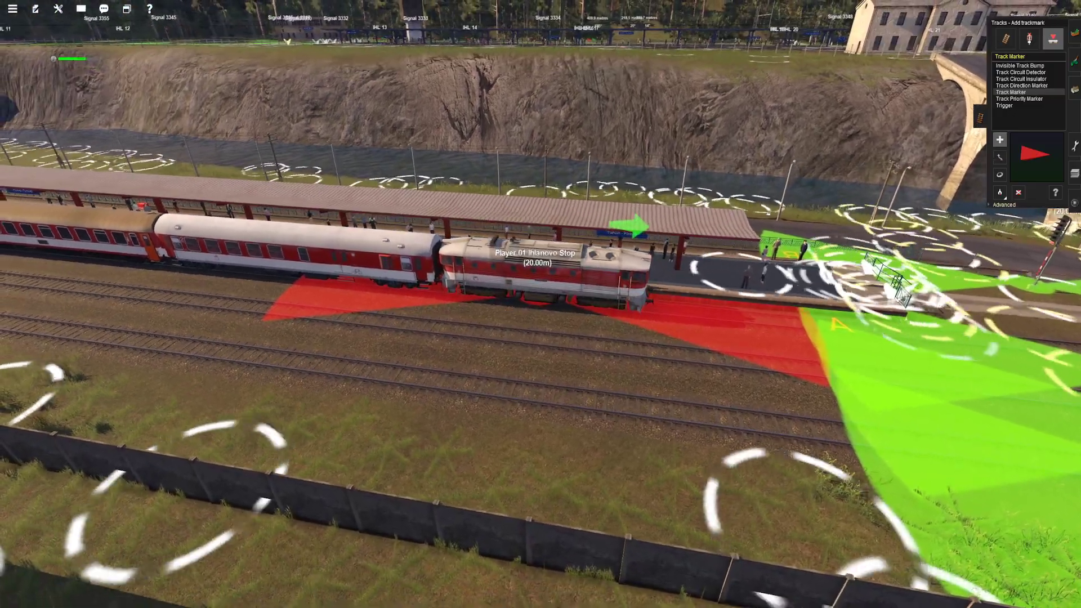
{"action": "key", "text": "Right"}
{"action": "key", "text": "Up"}
{"action": "key", "text": "Right"}
{"action": "key", "text": "Down"}
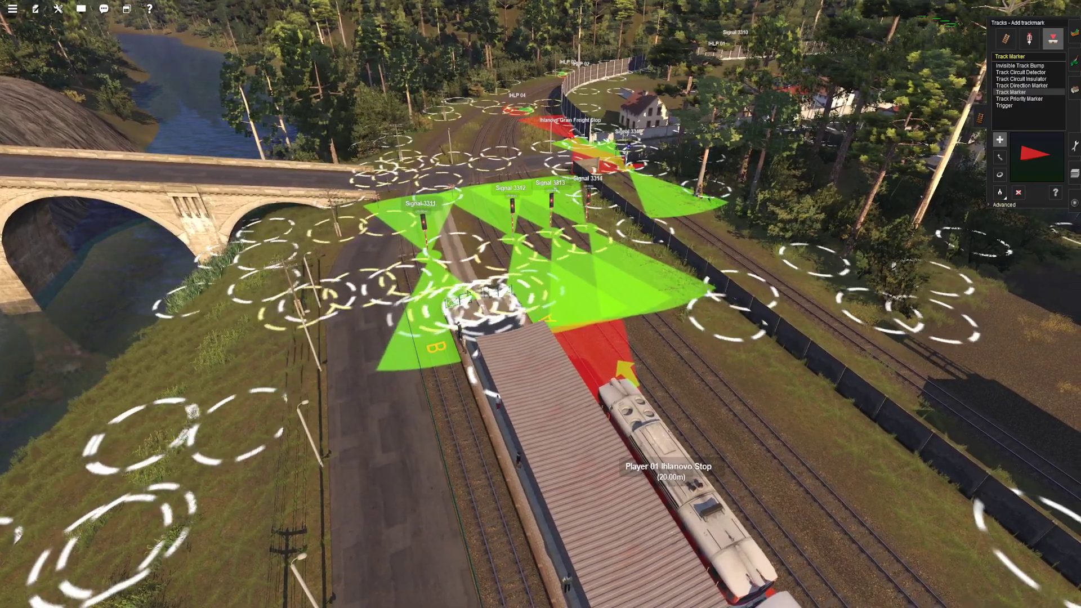
{"action": "key", "text": "w"}
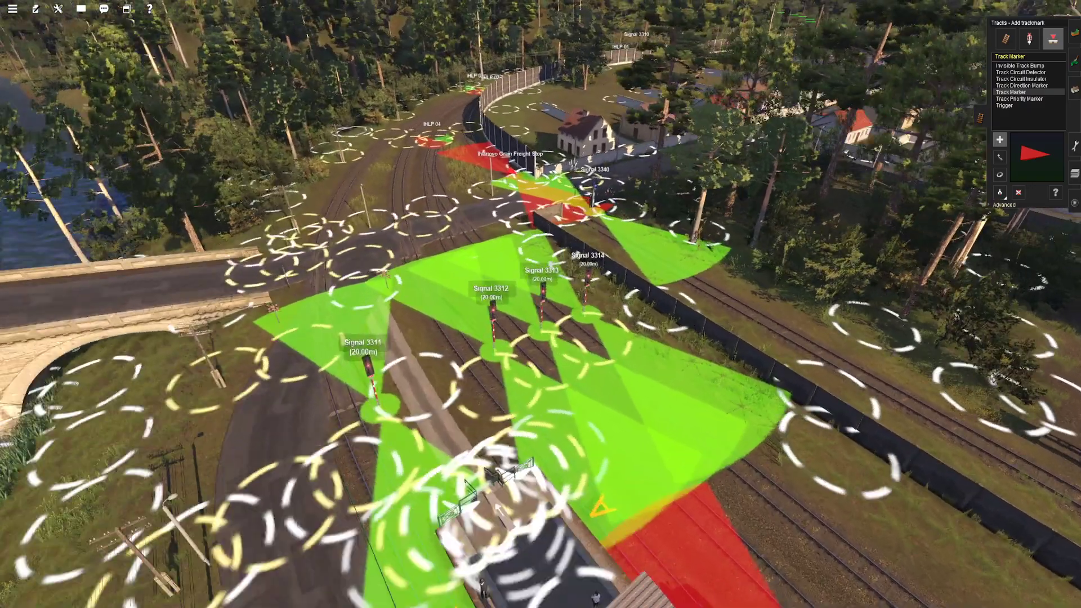
{"action": "key", "text": "w"}
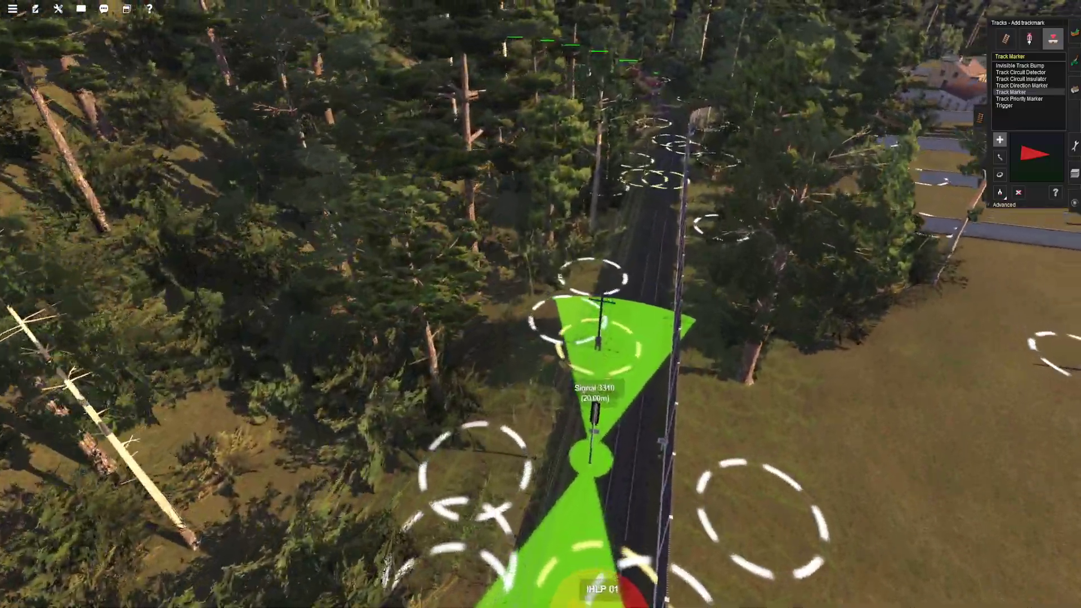
{"action": "key", "text": "w"}
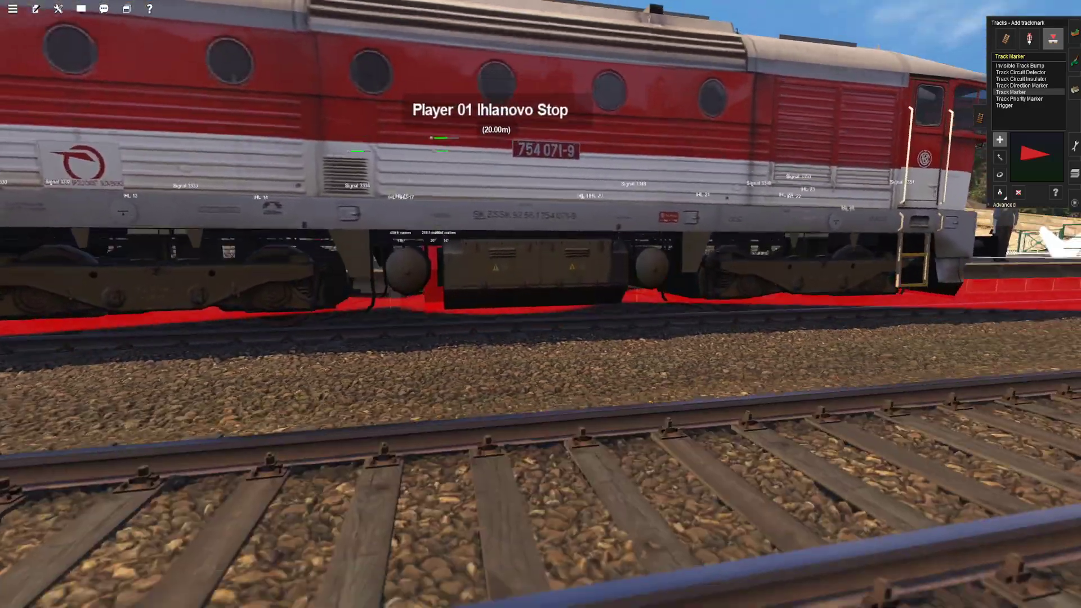
Step: Inspect the stop marker beneath the locomotive and the curved tracks along the noise barrier towards junction IHLP 01
{"action": "right_click_drag", "start_coordinate": [541, 304], "coordinate": [586, 263]}
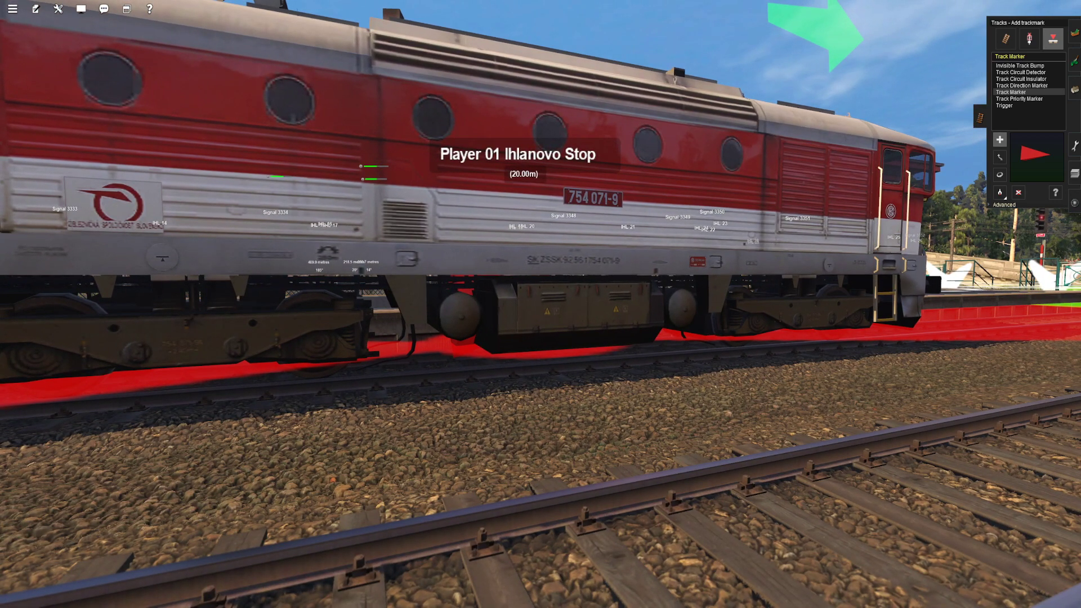
{"action": "scroll", "coordinate": [541, 304], "scroll_direction": "down", "scroll_amount": 10}
{"action": "right_click_drag", "start_coordinate": [541, 304], "coordinate": [676, 298]}
{"action": "scroll", "coordinate": [540, 304], "scroll_direction": "down", "scroll_amount": 3}
{"action": "key", "text": "w"}
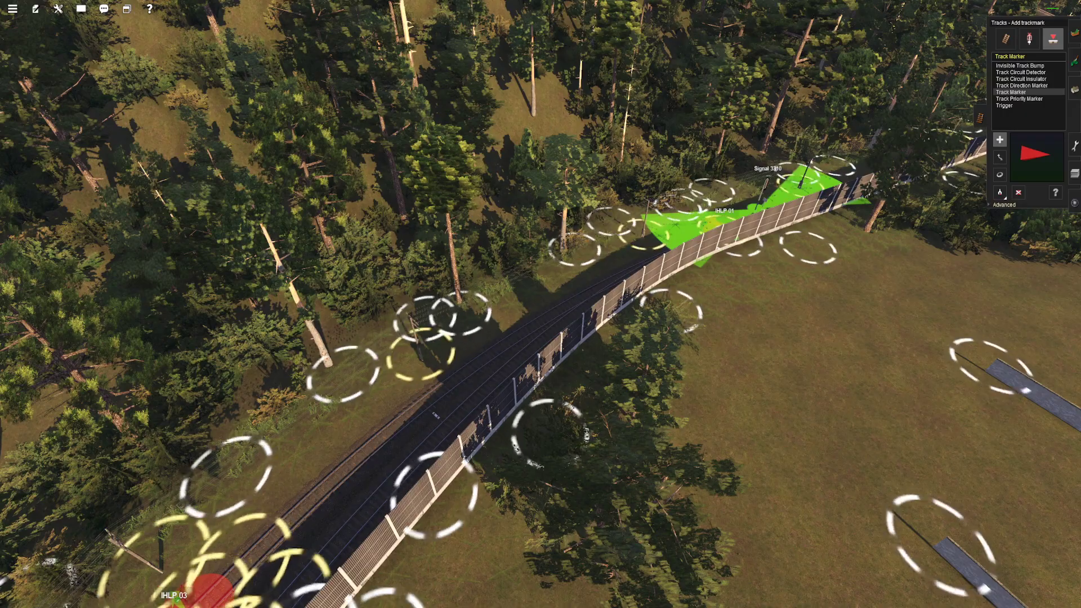
{"action": "key", "text": "Right"}
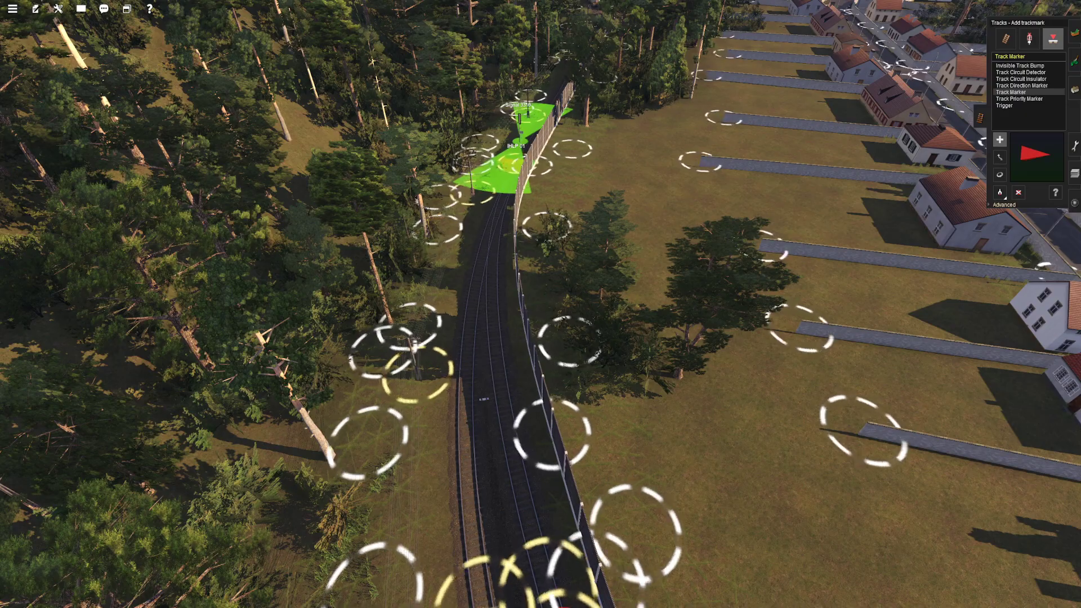
{"action": "key", "text": "w"}
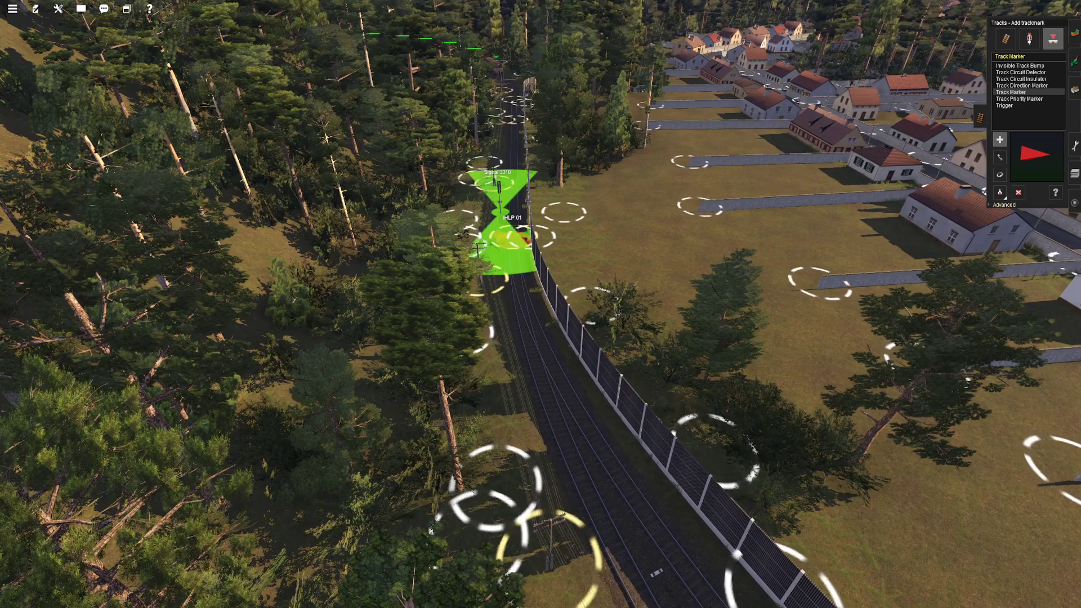
{"action": "scroll", "coordinate": [541, 304], "scroll_direction": "up", "scroll_amount": 3}
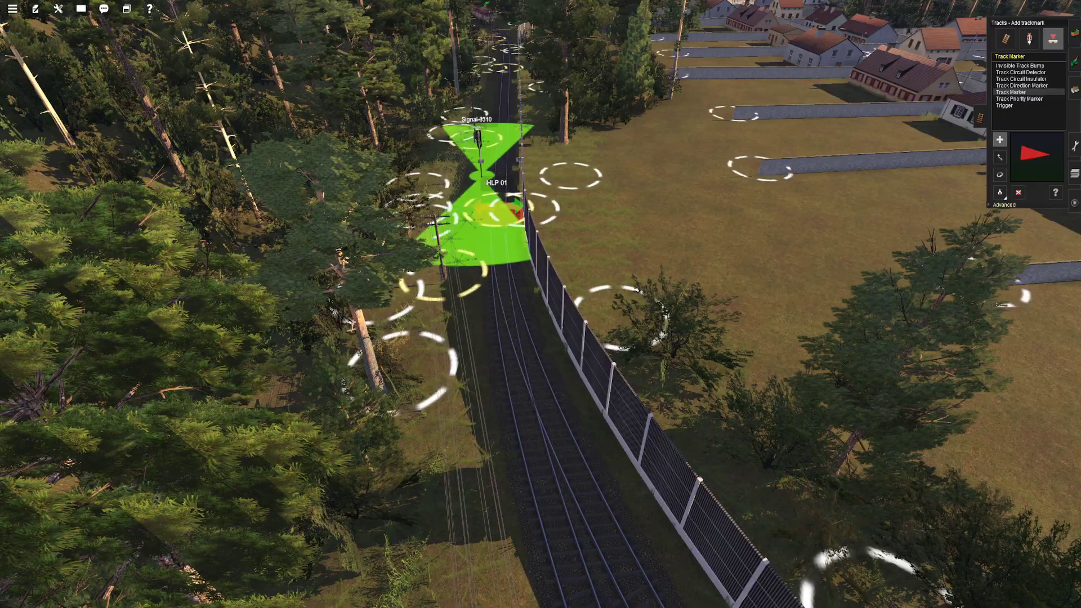
Step: Review the tracks between the station platform, the exit signals, junction IHLP 04 and the forest approach at Signal 3310
{"action": "key", "text": "s"}
{"action": "key", "text": "Right"}
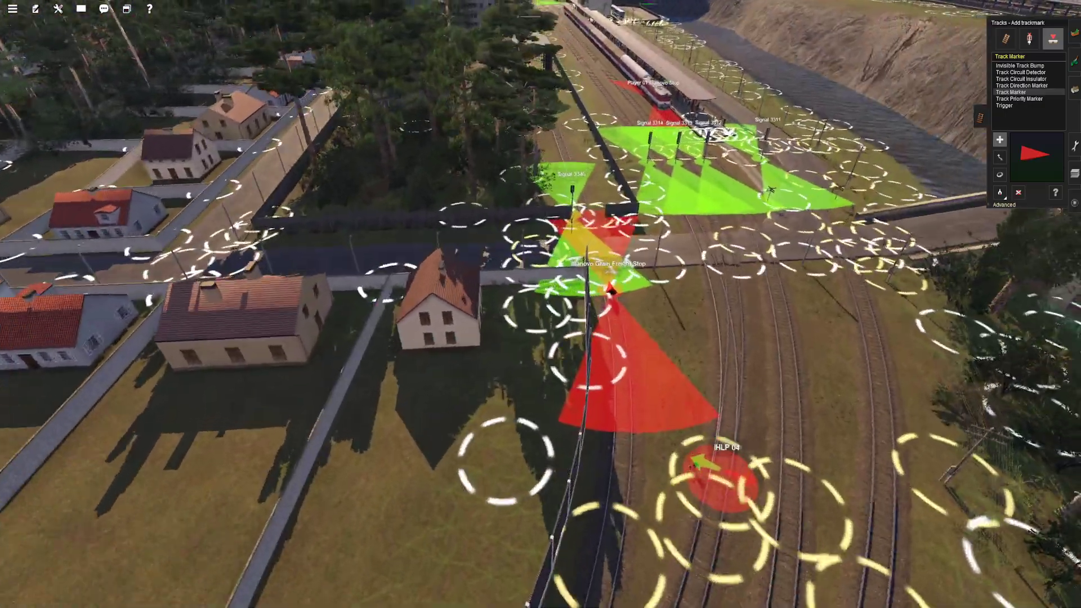
{"action": "key", "text": "w"}
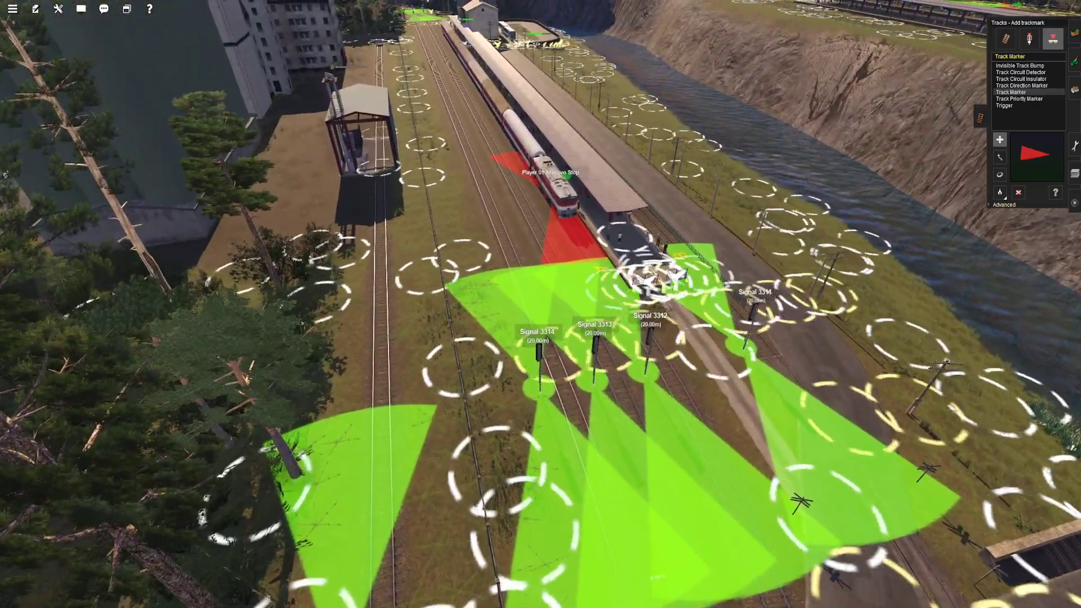
{"action": "key", "text": "s"}
{"action": "key", "text": "Left"}
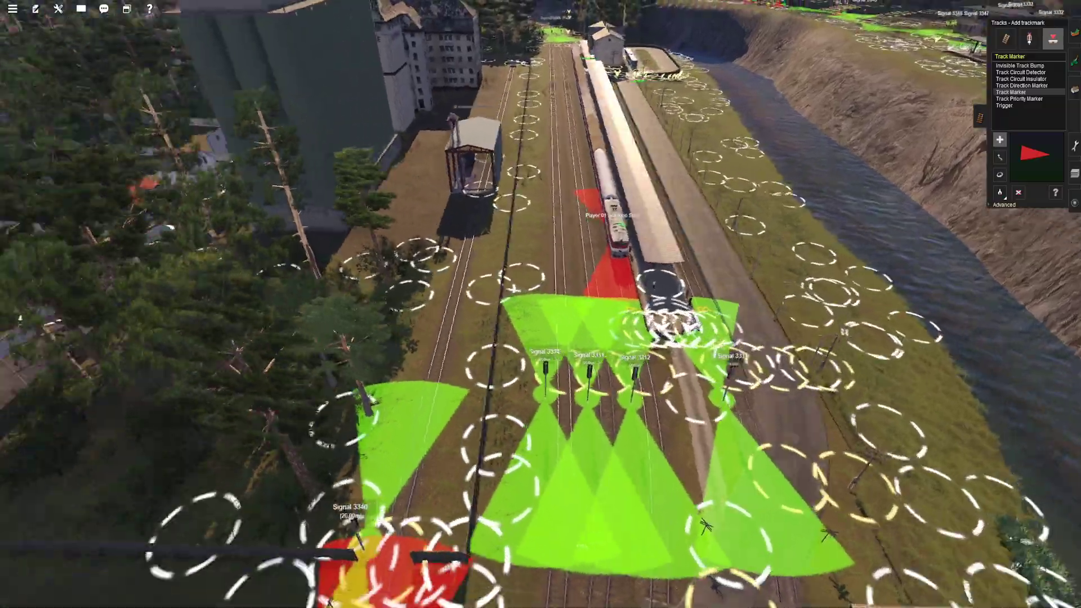
{"action": "key", "text": "Left"}
{"action": "key", "text": "w"}
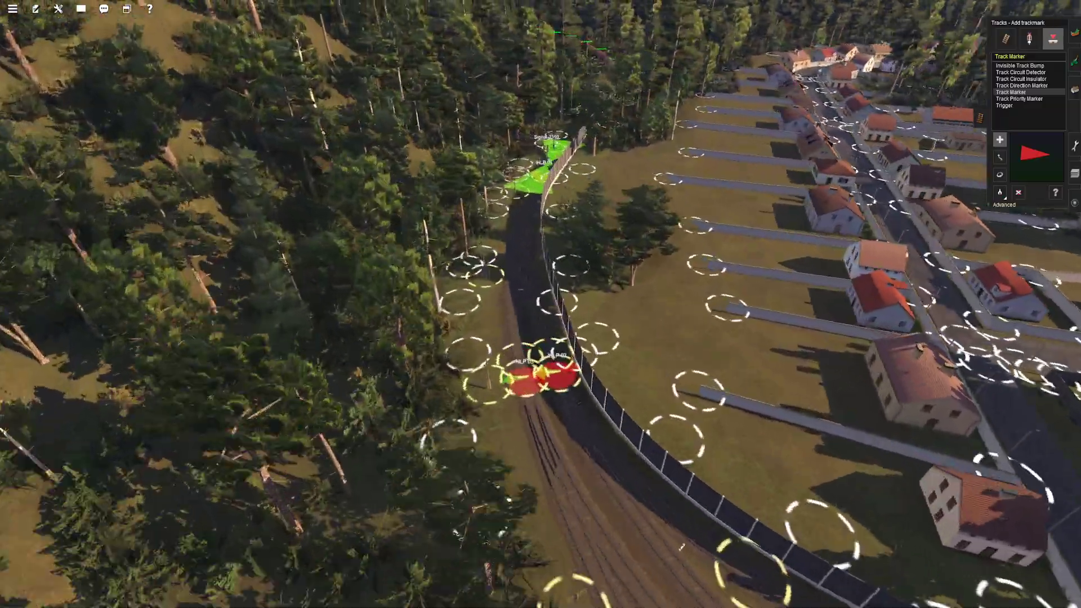
{"action": "key", "text": "w"}
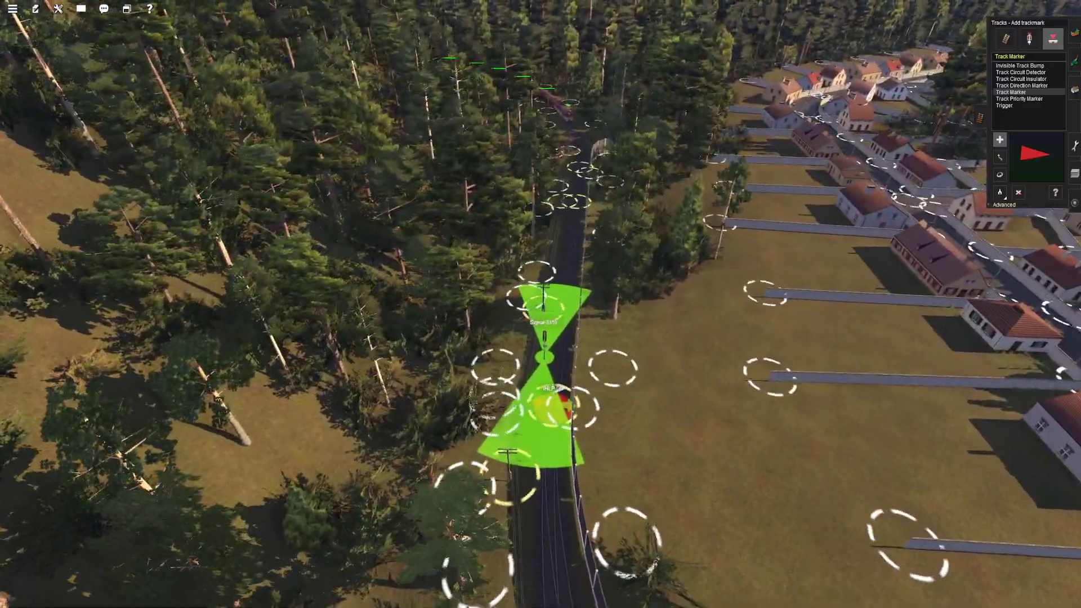
Step: Follow the line out of the forest and examine the platform track beside the church
{"action": "key", "text": "w"}
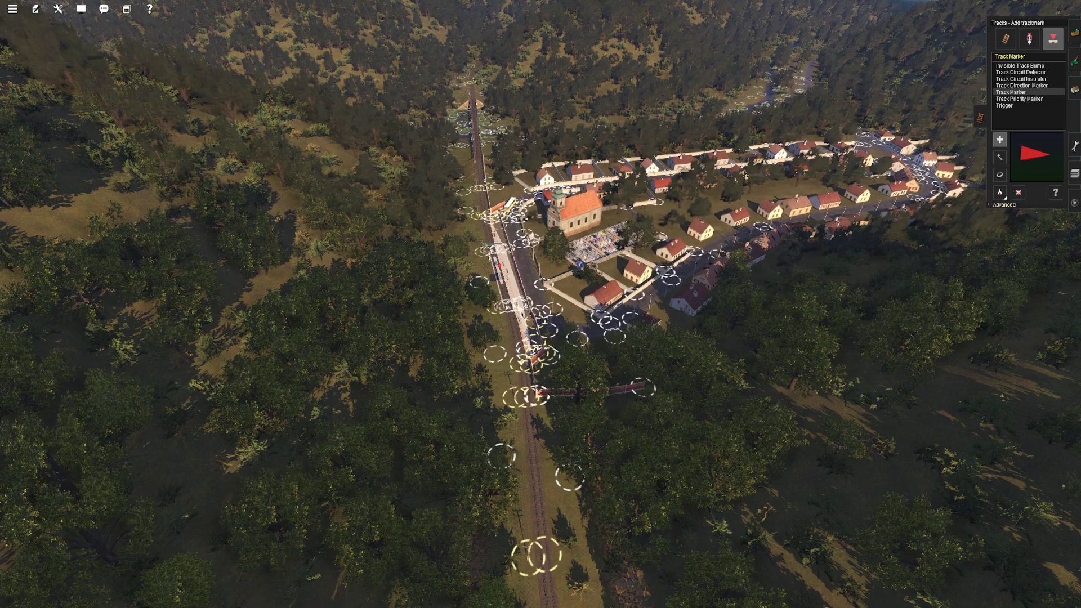
{"action": "scroll", "coordinate": [541, 304], "scroll_direction": "up", "scroll_amount": 3}
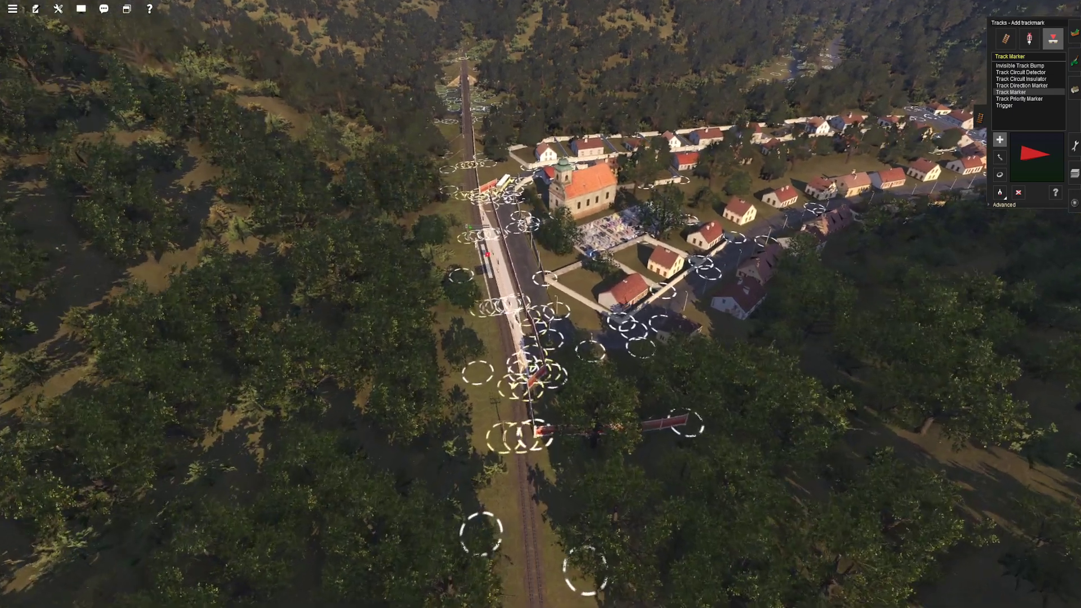
{"action": "scroll", "coordinate": [541, 304], "scroll_direction": "up", "scroll_amount": 5}
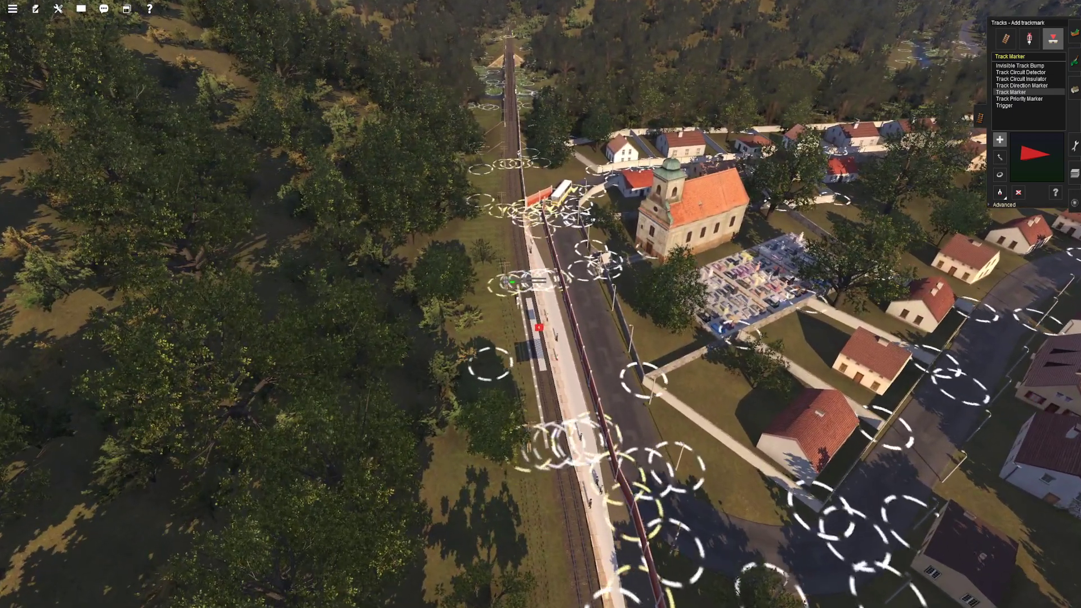
{"action": "scroll", "coordinate": [541, 304], "scroll_direction": "up", "scroll_amount": 2}
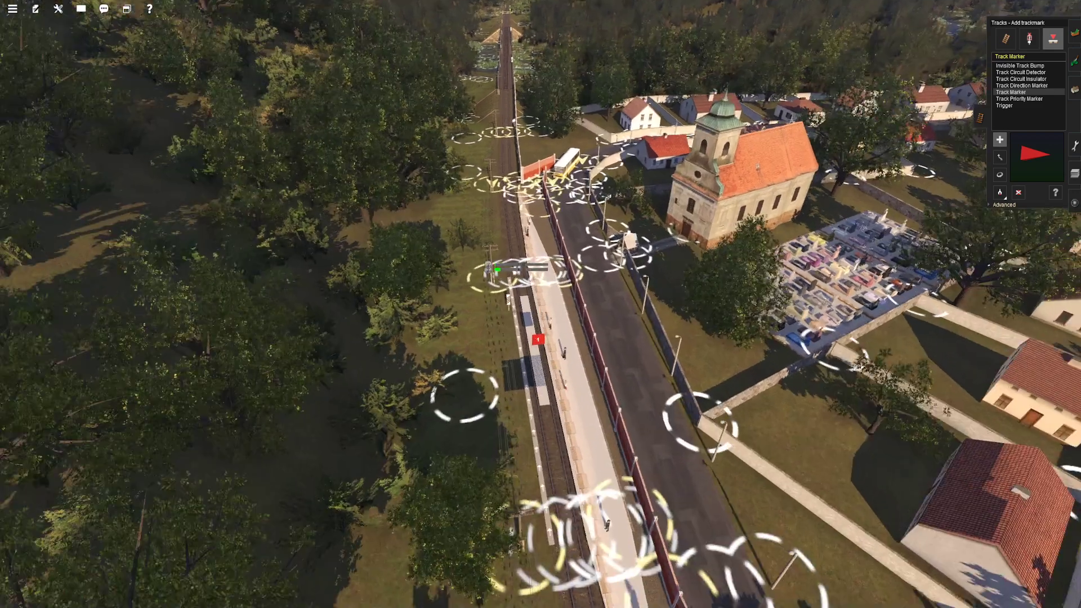
{"action": "scroll", "coordinate": [540, 304], "scroll_direction": "up", "scroll_amount": 3}
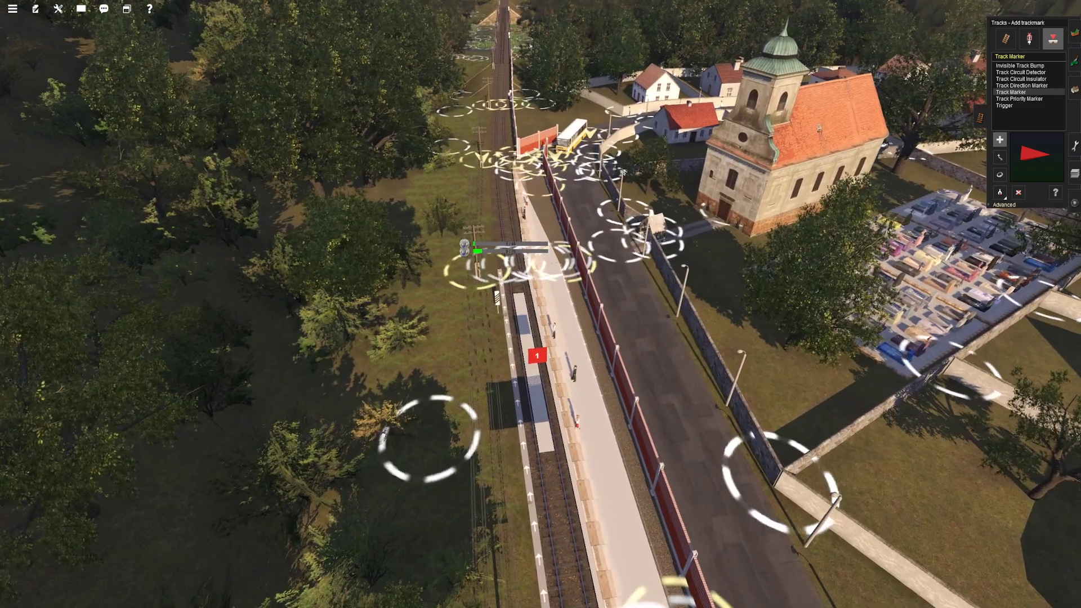
{"action": "left_click", "coordinate": [533, 327]}
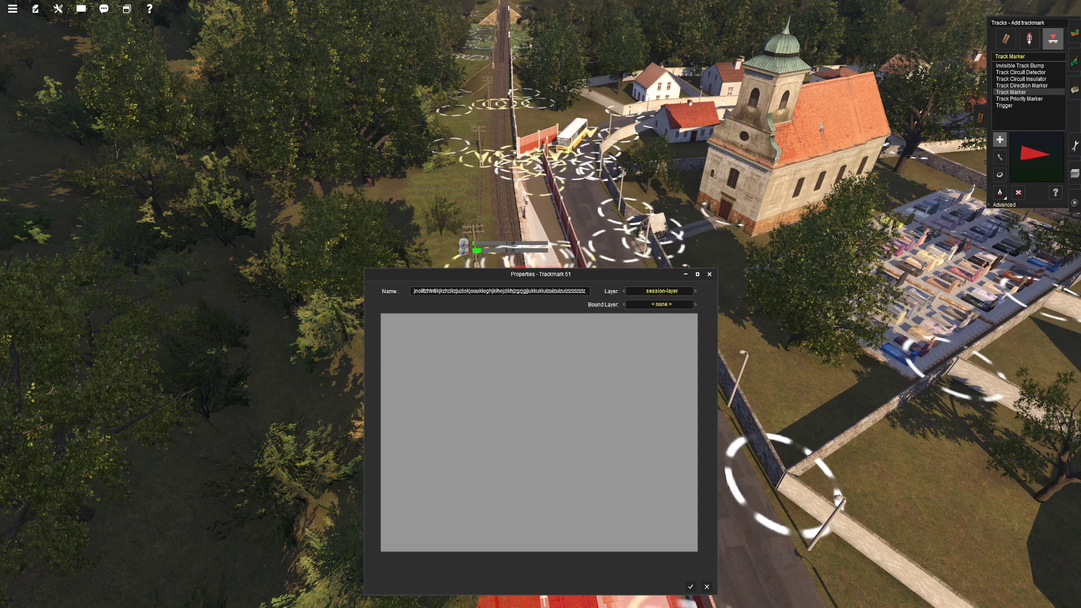
{"action": "key", "text": "Return"}
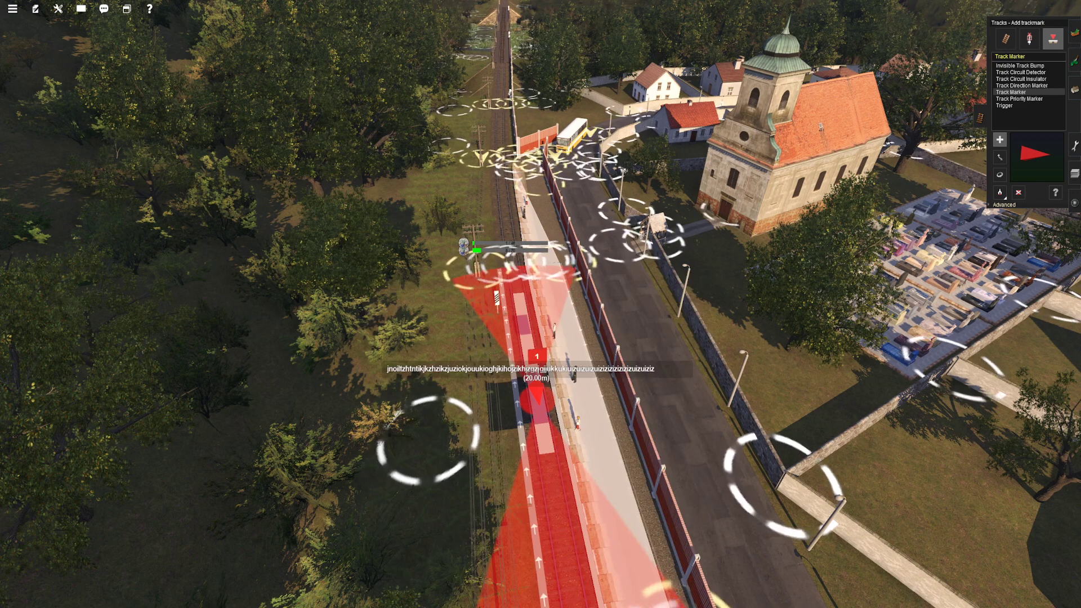
{"action": "key", "text": "ctrl+z"}
{"action": "key", "text": "ctrl+z"}
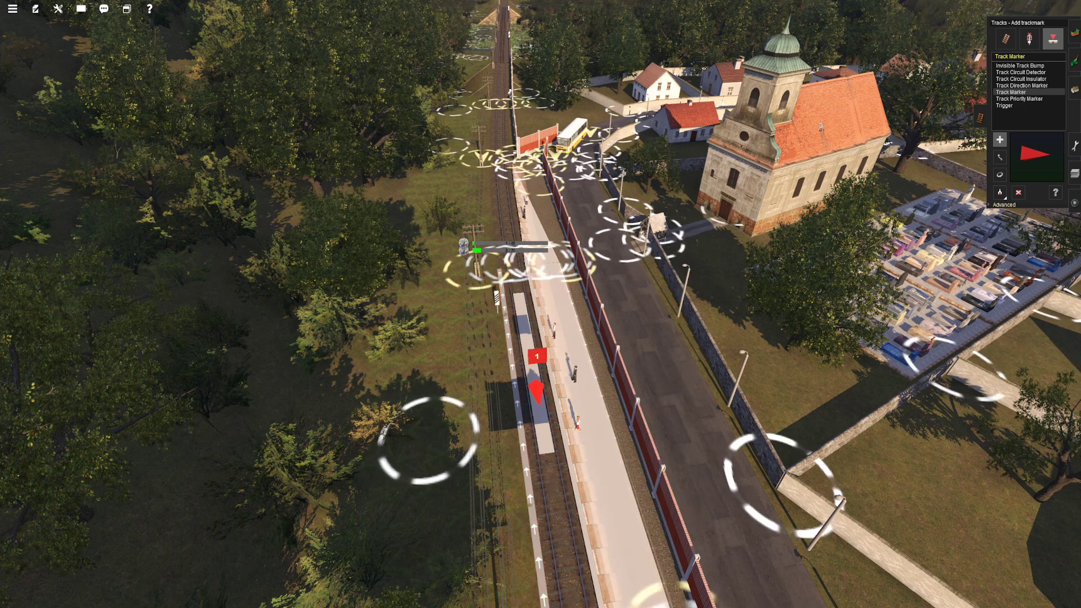
Step: Add a track marker on the platform track beside the church, name it "Player 03 Pass Through" and keep its properties open
{"action": "left_click", "coordinate": [545, 440]}
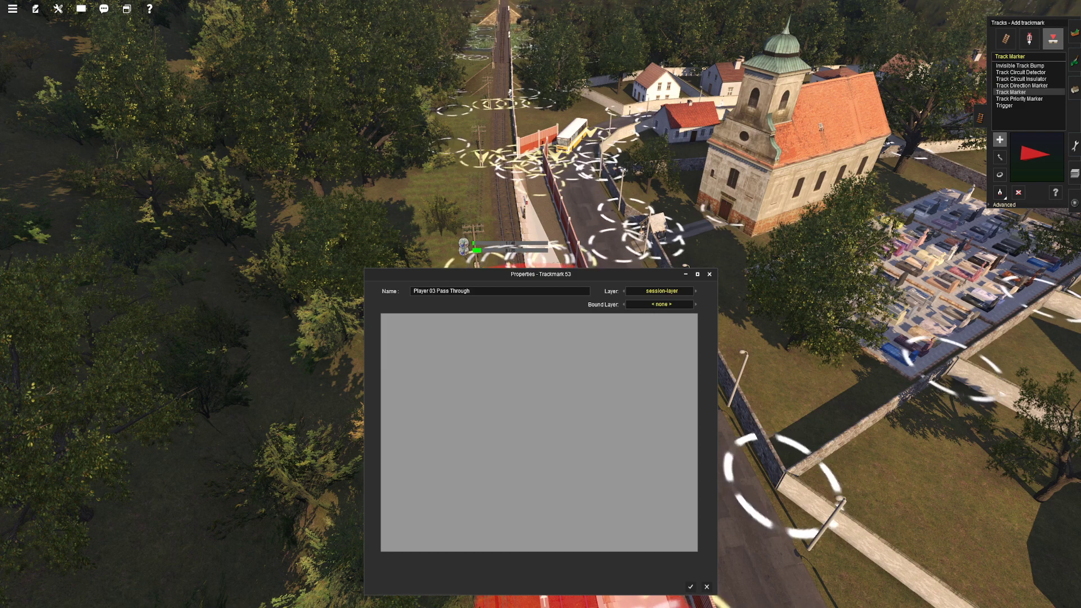
{"action": "left_click_drag", "start_coordinate": [540, 274], "coordinate": [555, 525]}
{"action": "right_click_drag", "start_coordinate": [531, 369], "coordinate": [813, 411]}
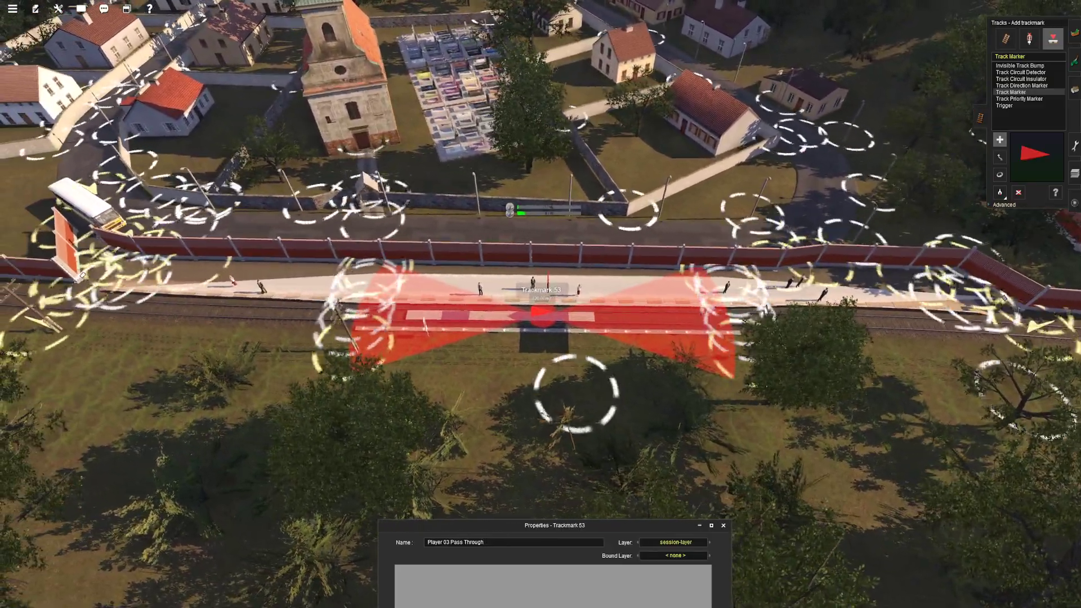
Step: Show industry names on the route map to look up the name of the station beside the church
{"action": "scroll", "coordinate": [505, 294], "scroll_direction": "down", "scroll_amount": 15}
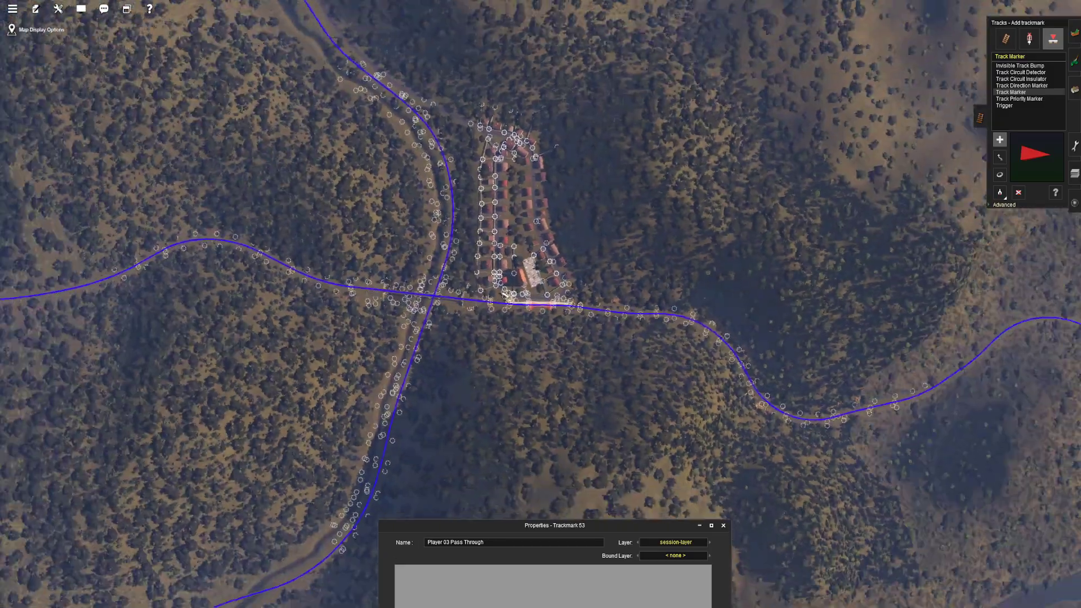
{"action": "scroll", "coordinate": [505, 293], "scroll_direction": "down", "scroll_amount": 10}
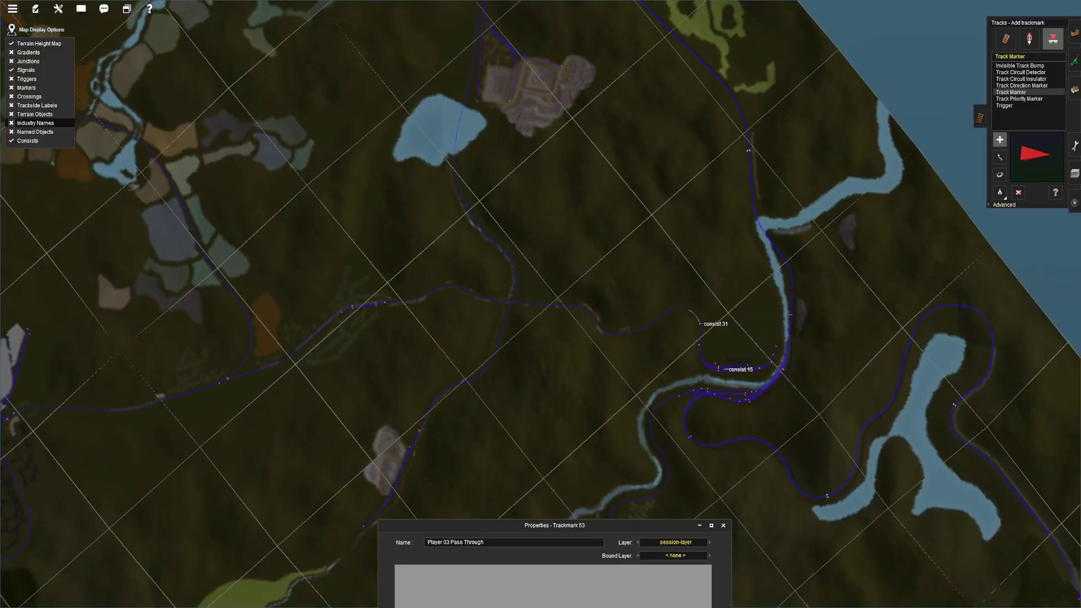
{"action": "left_click", "coordinate": [34, 123]}
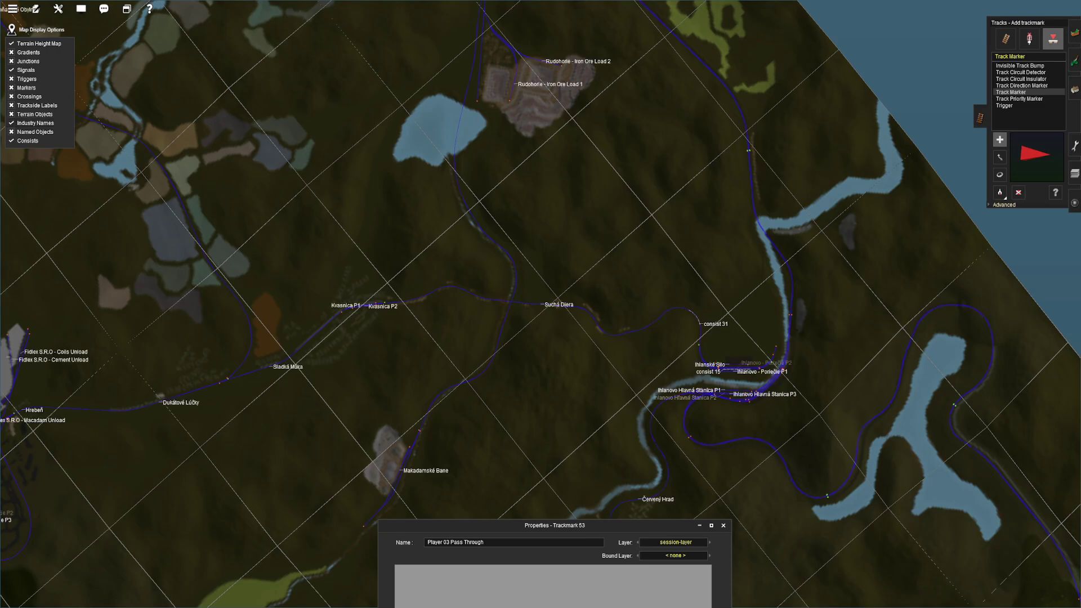
{"action": "scroll", "coordinate": [541, 304], "scroll_direction": "up", "scroll_amount": 10}
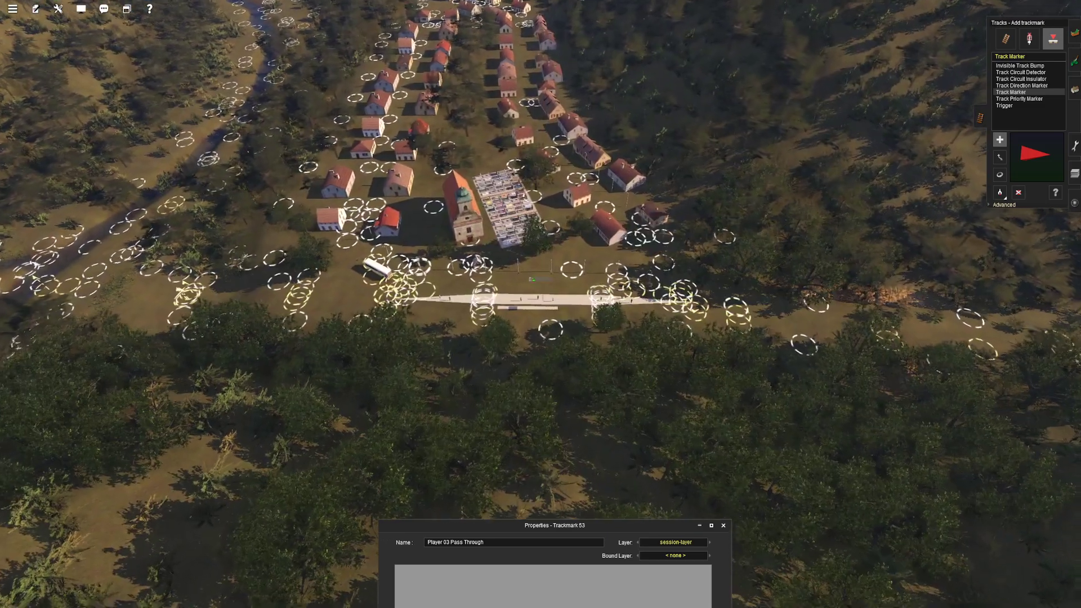
{"action": "scroll", "coordinate": [540, 307], "scroll_direction": "up", "scroll_amount": 5}
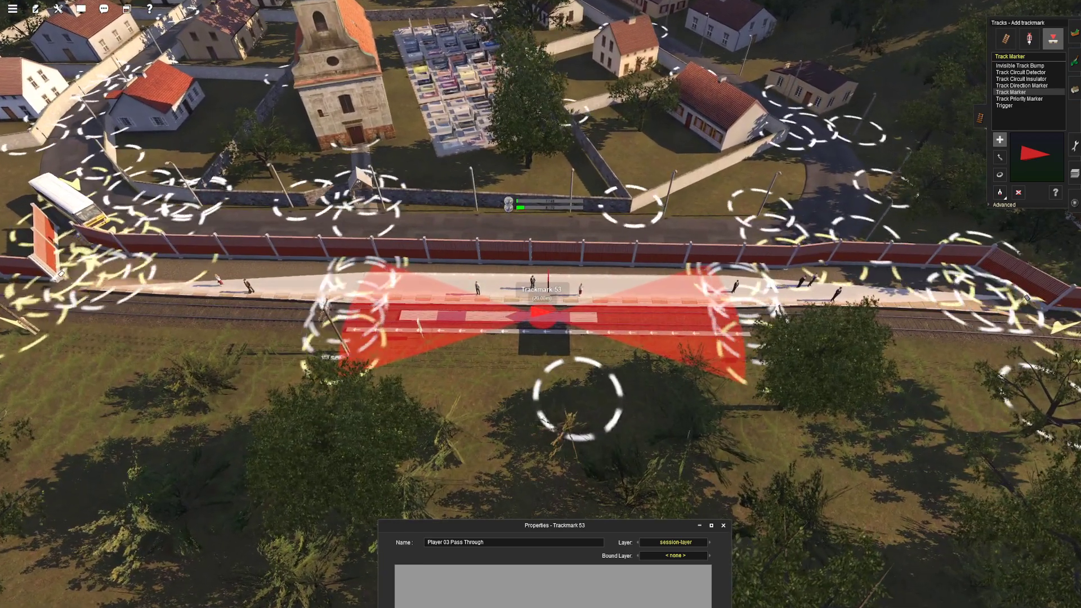
Step: Open the mini map and check the station's name and its surrounding tracks
{"action": "key", "text": "ctrl+m"}
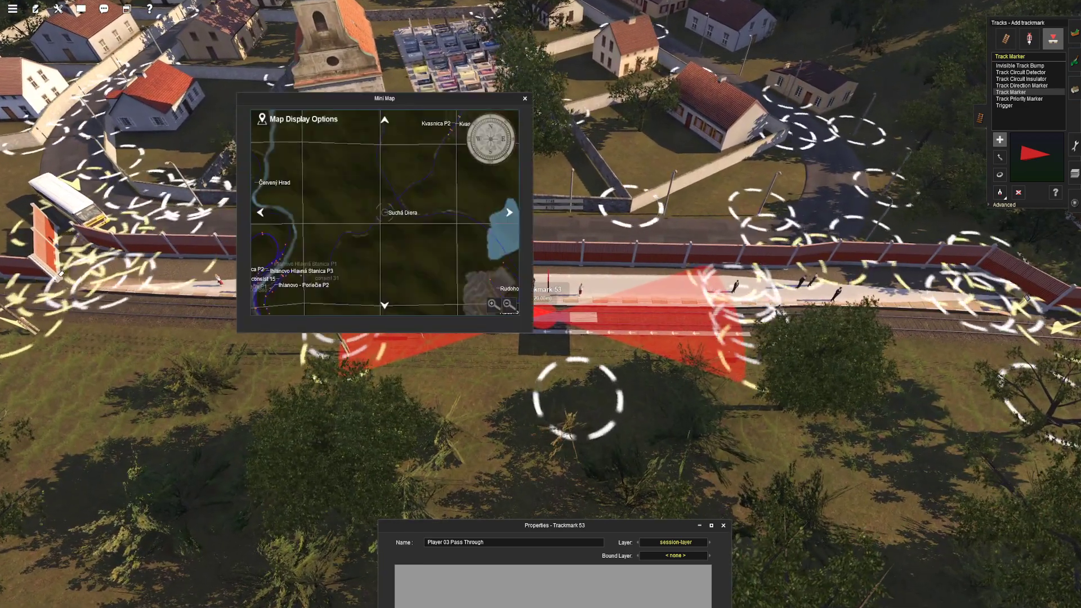
{"action": "left_click_drag", "start_coordinate": [385, 99], "coordinate": [377, 119]}
{"action": "scroll", "coordinate": [377, 232], "scroll_direction": "up", "scroll_amount": 10}
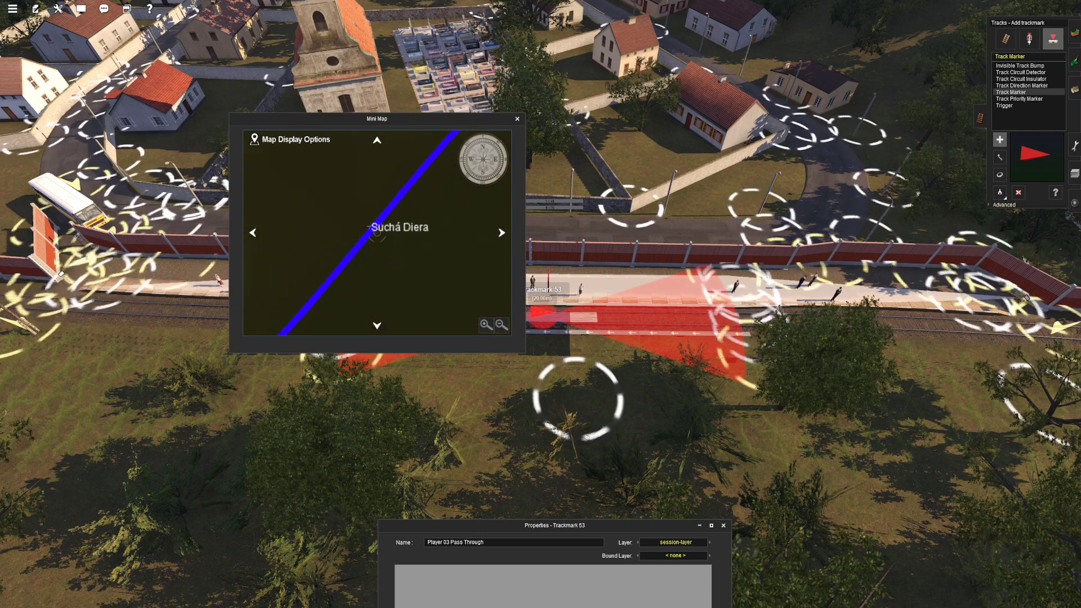
{"action": "scroll", "coordinate": [377, 232], "scroll_direction": "down", "scroll_amount": 5}
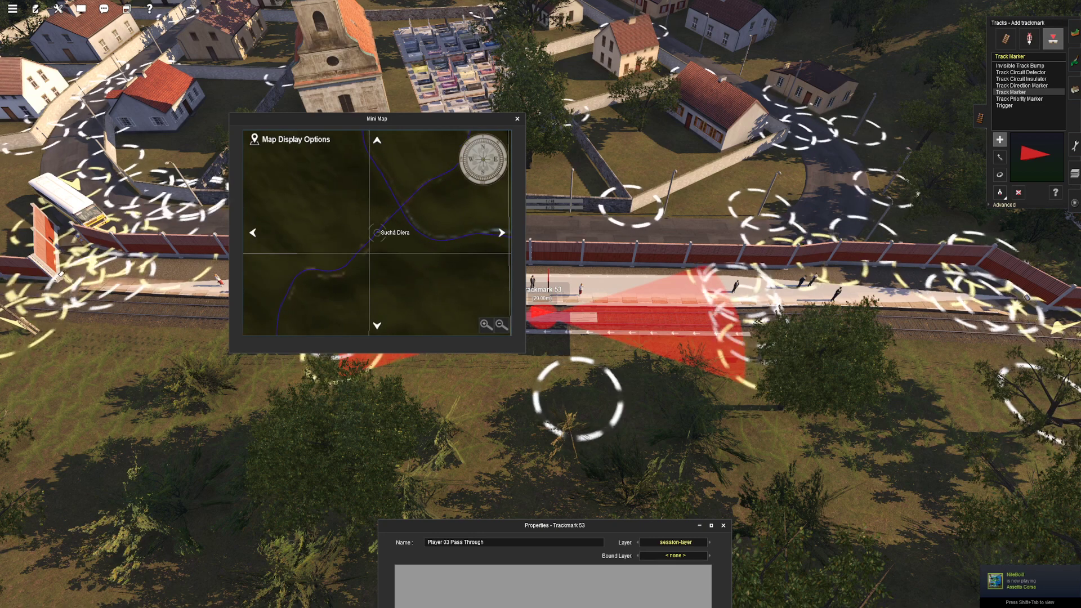
Step: Try the Named Objects, Map Textures and Junctions display options on the mini map
{"action": "left_click", "coordinate": [291, 140]}
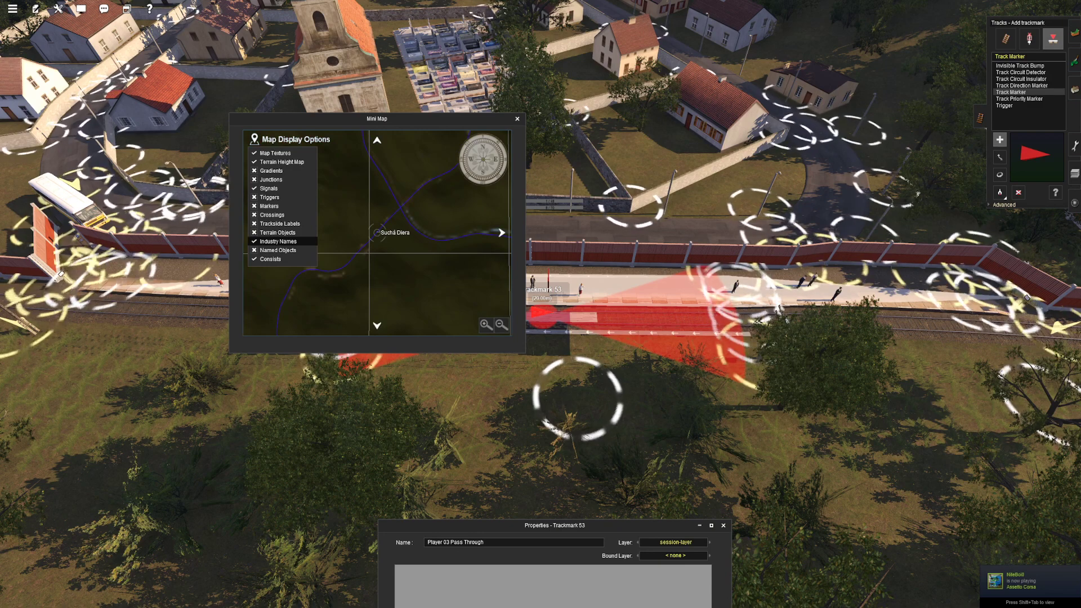
{"action": "left_click", "coordinate": [278, 250]}
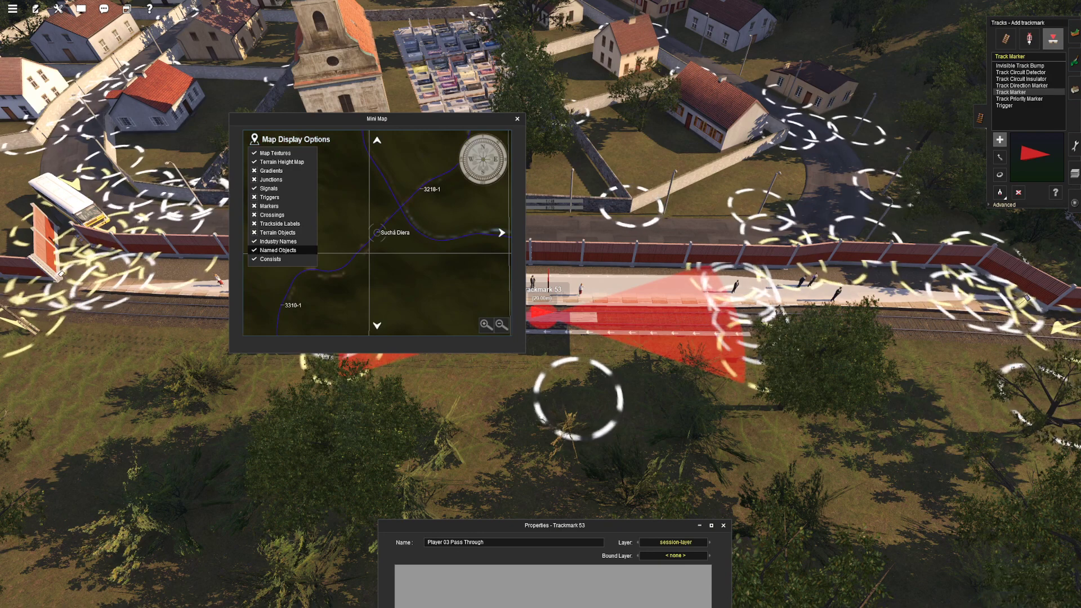
{"action": "left_click", "coordinate": [277, 250]}
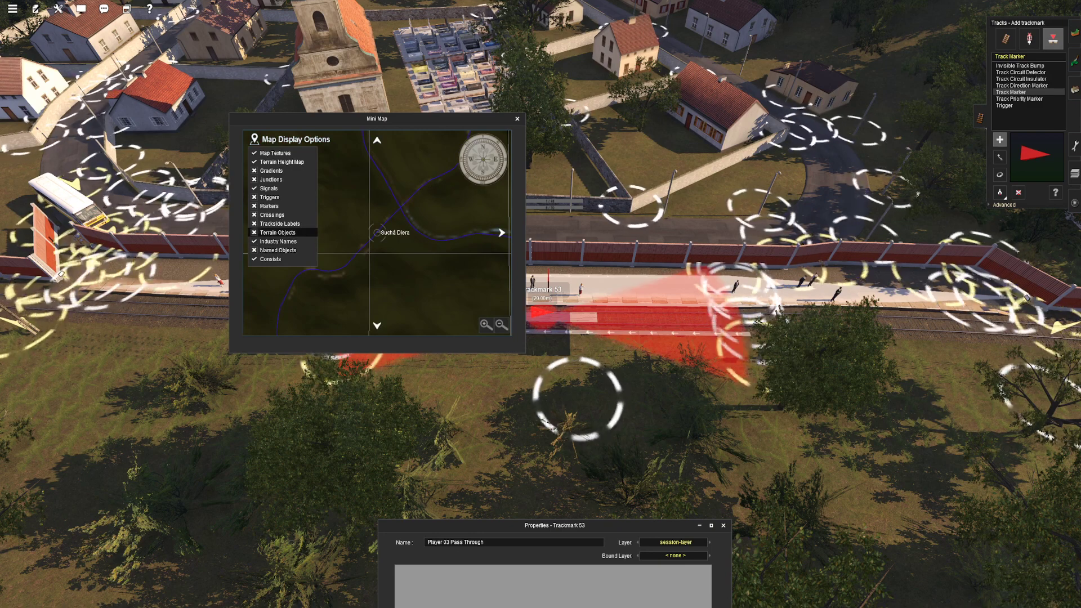
{"action": "left_click", "coordinate": [275, 153]}
{"action": "left_click", "coordinate": [274, 154]}
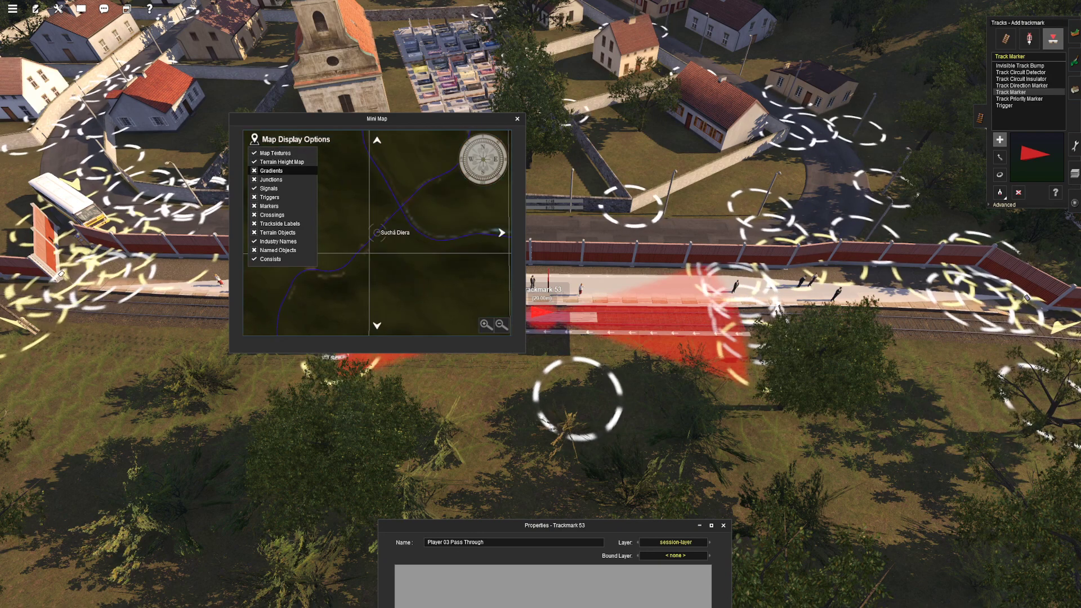
{"action": "left_click", "coordinate": [271, 180]}
{"action": "left_click", "coordinate": [271, 180]}
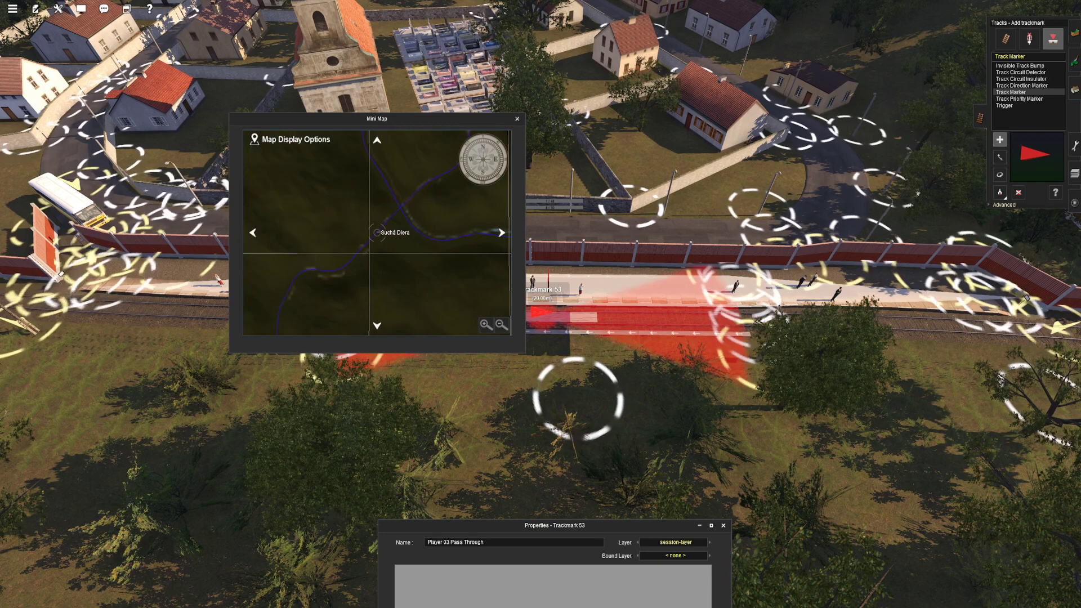
Step: Survey the stations around Suchá Diera on the mini map at several scales and close the map
{"action": "scroll", "coordinate": [377, 232], "scroll_direction": "down", "scroll_amount": 5}
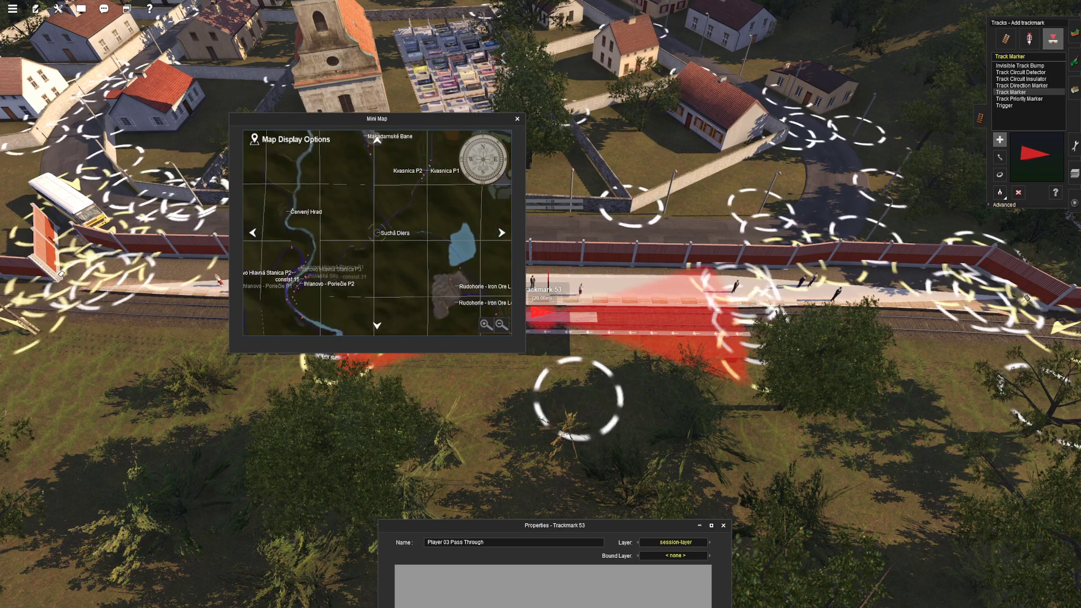
{"action": "mouse_move", "coordinate": [290, 140]}
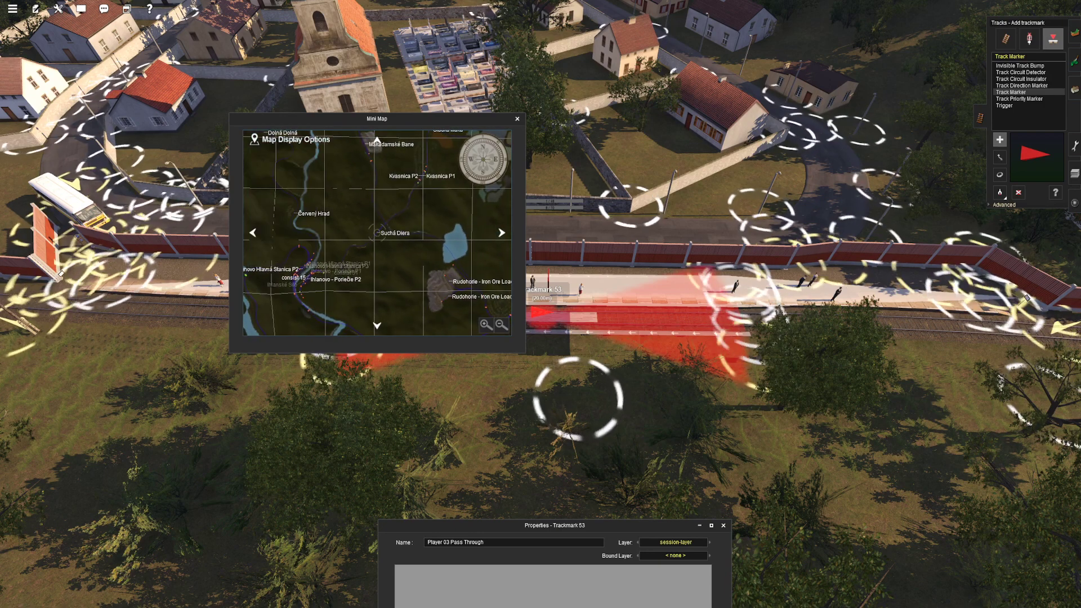
{"action": "scroll", "coordinate": [377, 232], "scroll_direction": "up", "scroll_amount": 5}
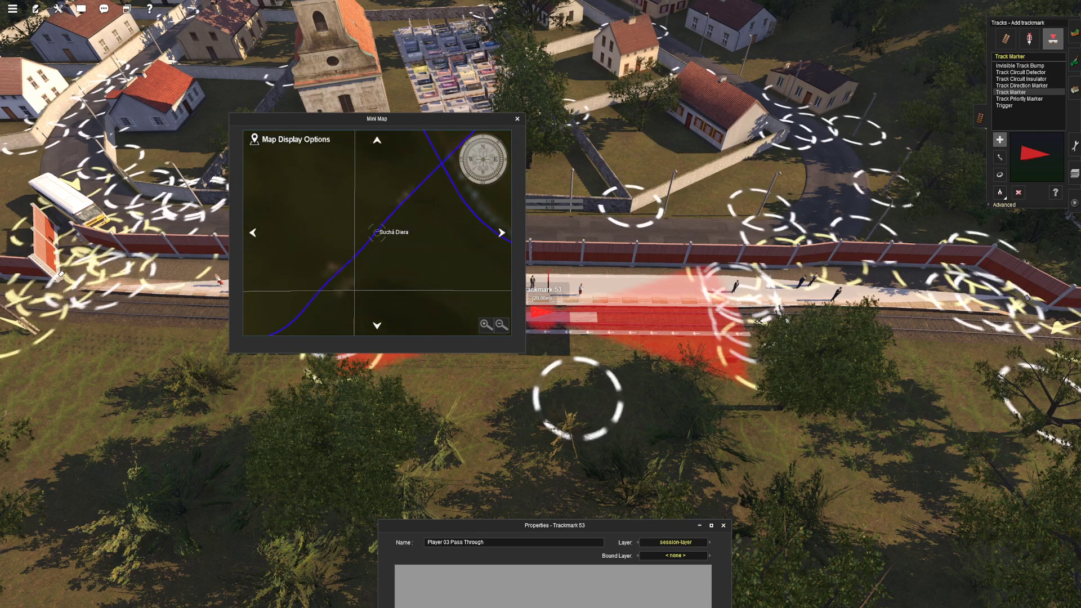
{"action": "scroll", "coordinate": [377, 232], "scroll_direction": "down", "scroll_amount": 5}
{"action": "scroll", "coordinate": [377, 232], "scroll_direction": "up", "scroll_amount": 2}
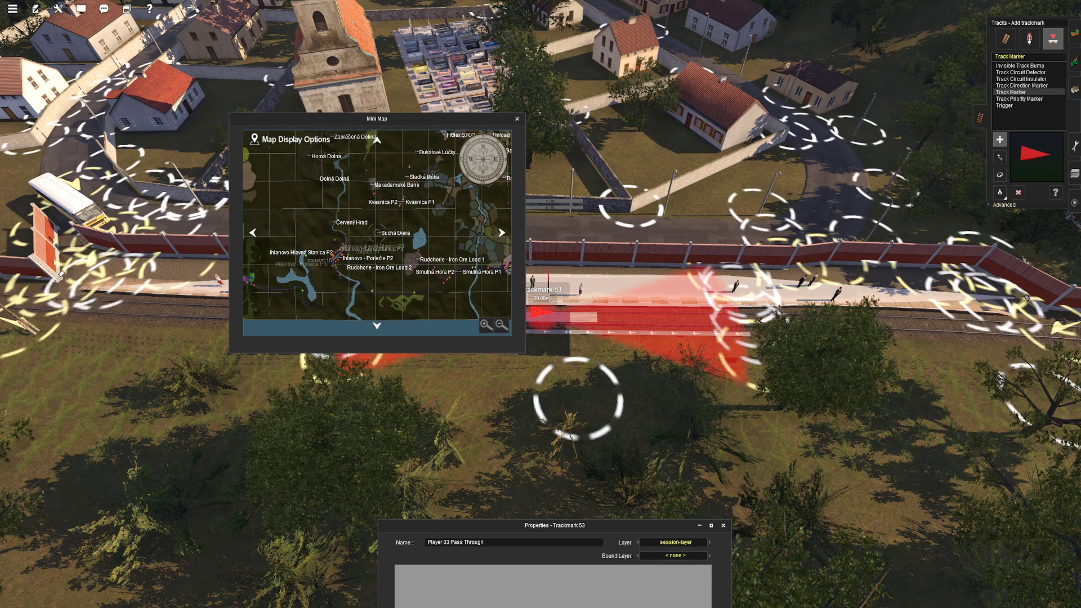
{"action": "key", "text": "ctrl+m"}
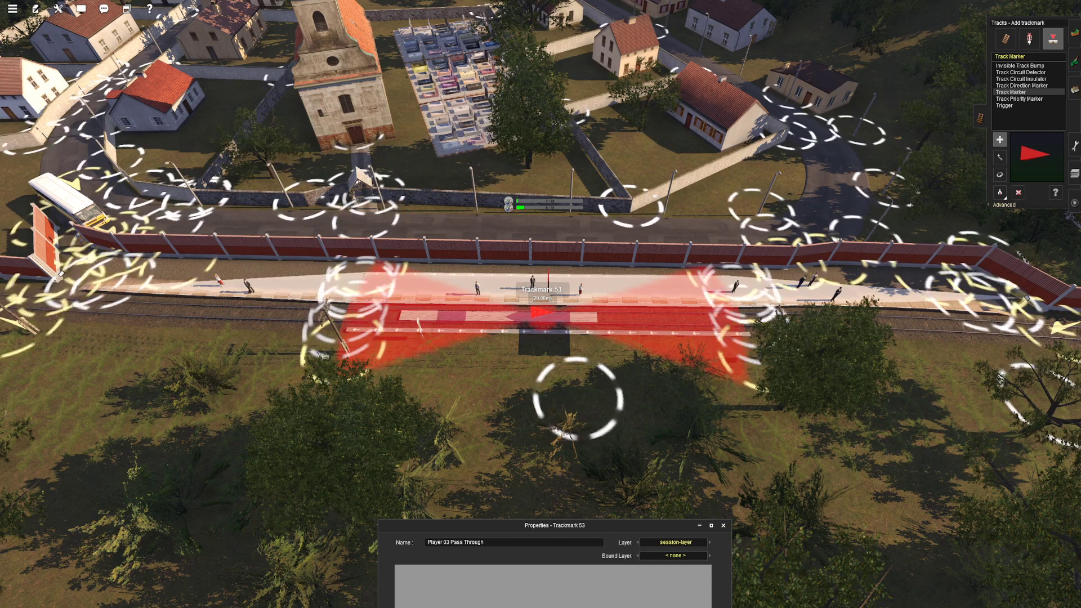
Step: Complete the track marker's name as "Player 03 Pass Through Suchá Diera" and apply its properties
{"action": "left_click_drag", "start_coordinate": [555, 525], "coordinate": [558, 403]}
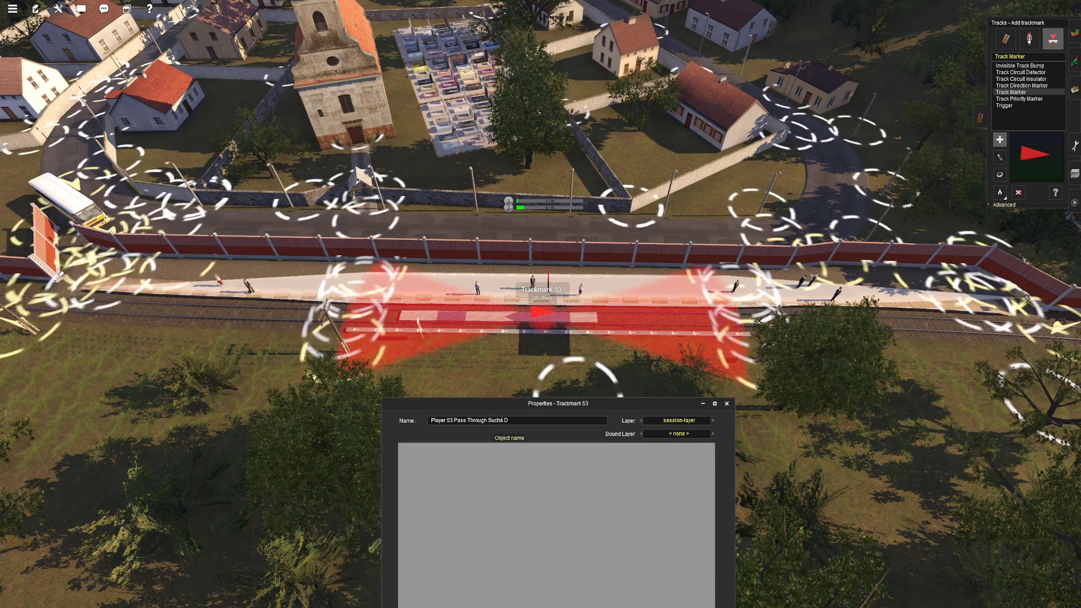
{"action": "key", "text": "Return"}
{"action": "scroll", "coordinate": [541, 304], "scroll_direction": "up", "scroll_amount": 8}
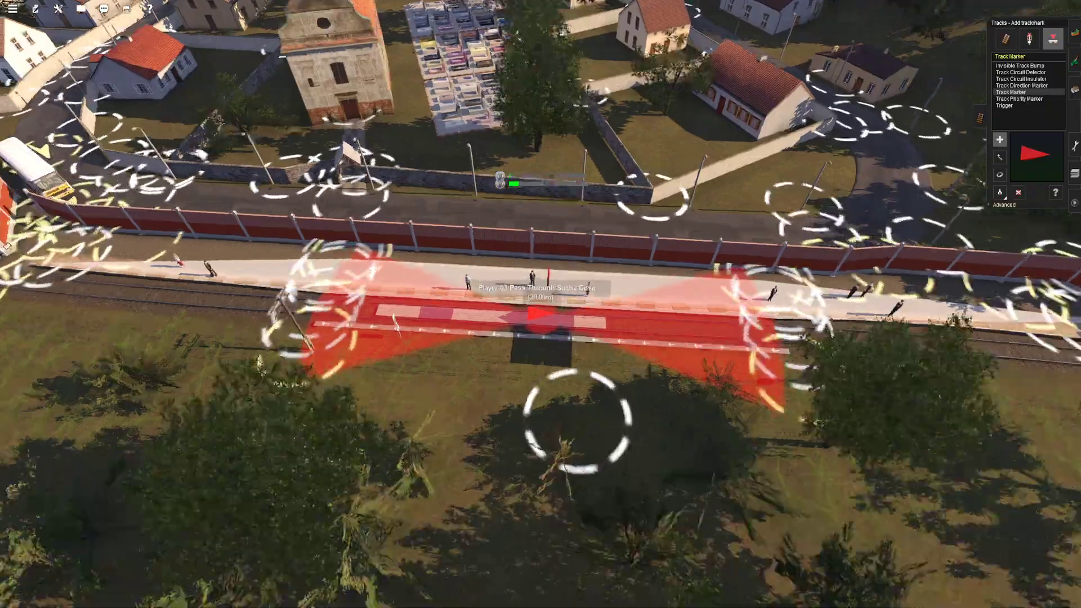
Step: Use the rotate tool on the Suchá Diera track marker and return to adding track markers
{"action": "key", "text": "Left"}
{"action": "key", "text": "r"}
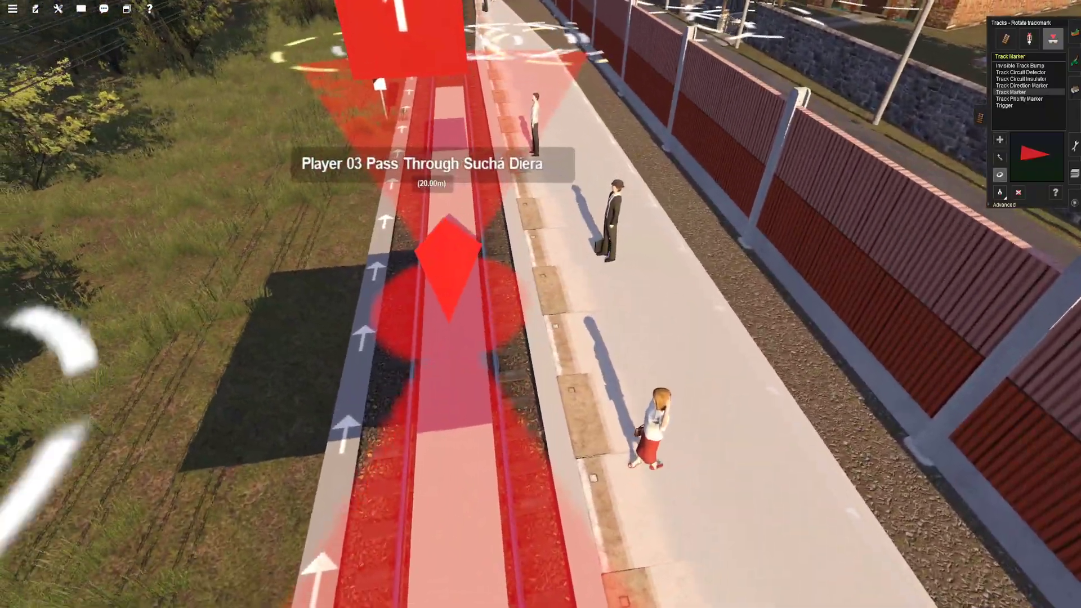
{"action": "key", "text": "a"}
Step: Follow the line from Suchá Diera across the river and through the forest to the platforms beyond junction Kva 02
{"action": "scroll", "coordinate": [541, 304], "scroll_direction": "down", "scroll_amount": 8}
{"action": "key", "text": "Up"}
{"action": "key", "text": "Up"}
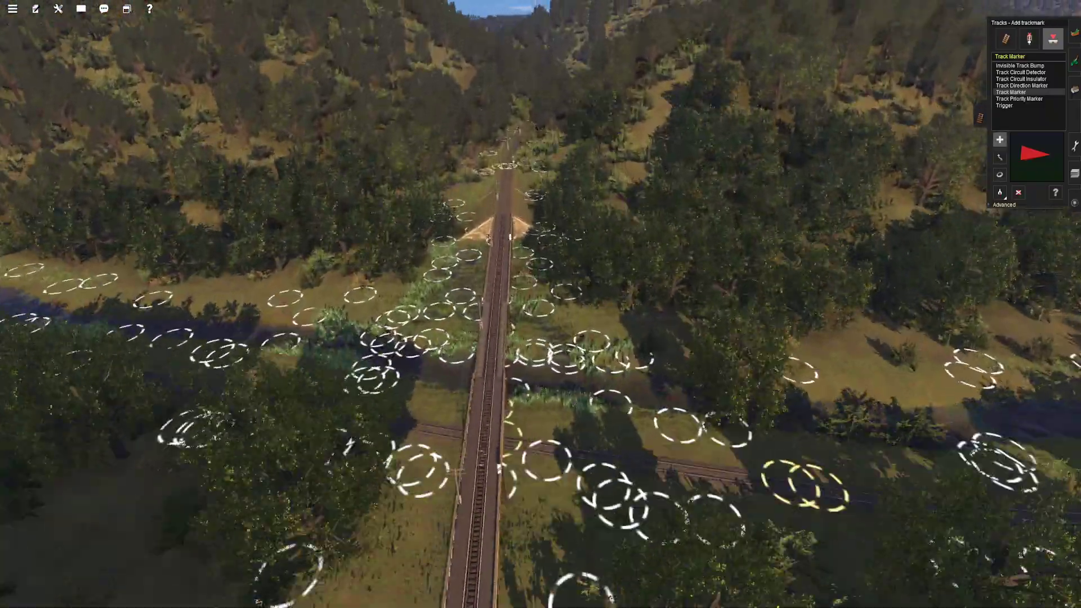
{"action": "key", "text": "Up"}
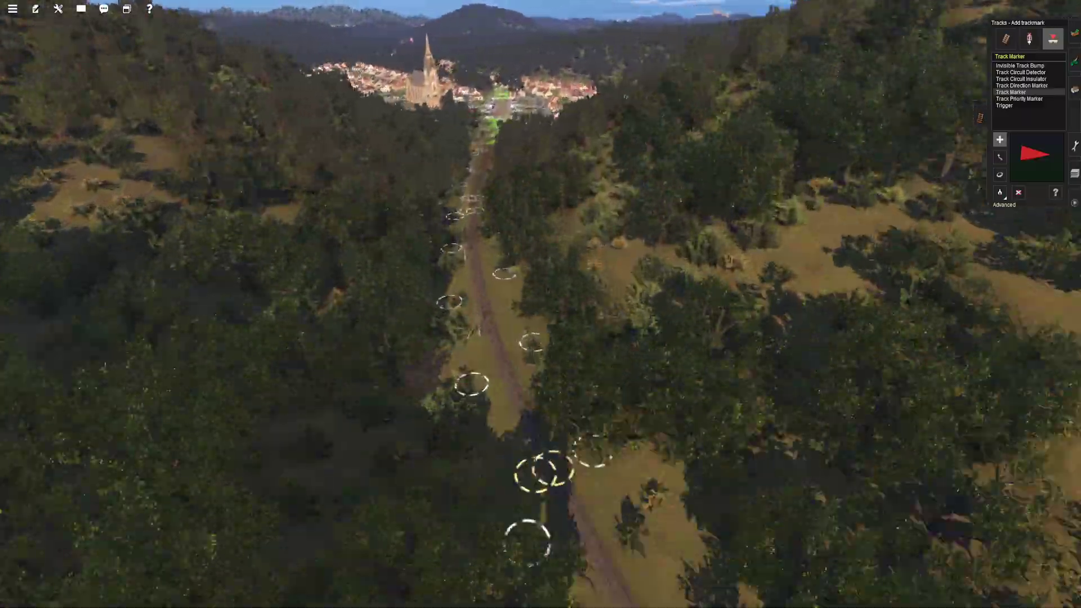
{"action": "key", "text": "Up"}
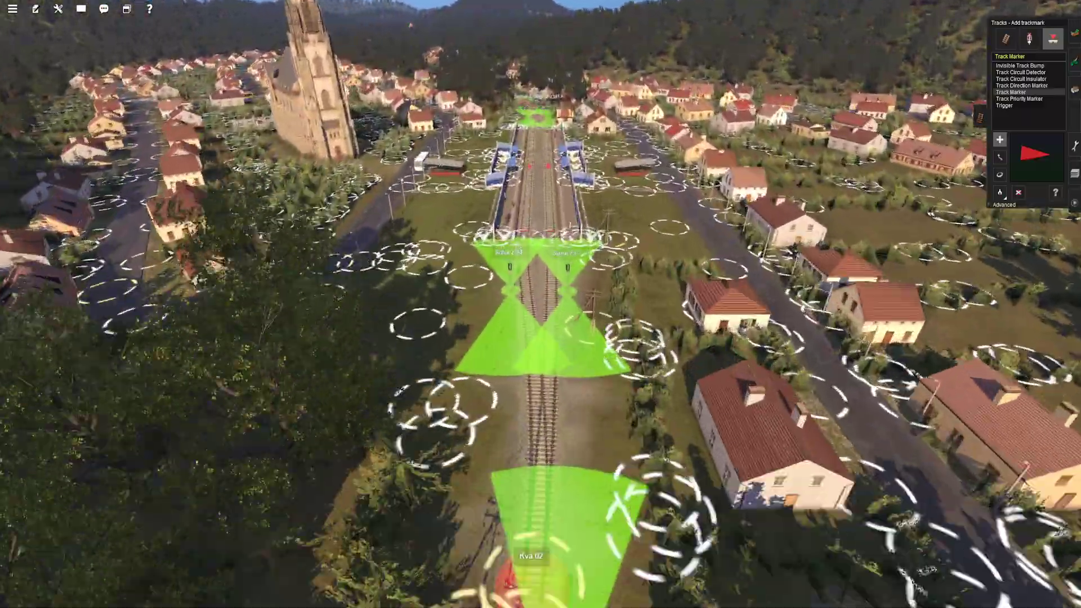
{"action": "key", "text": "Up"}
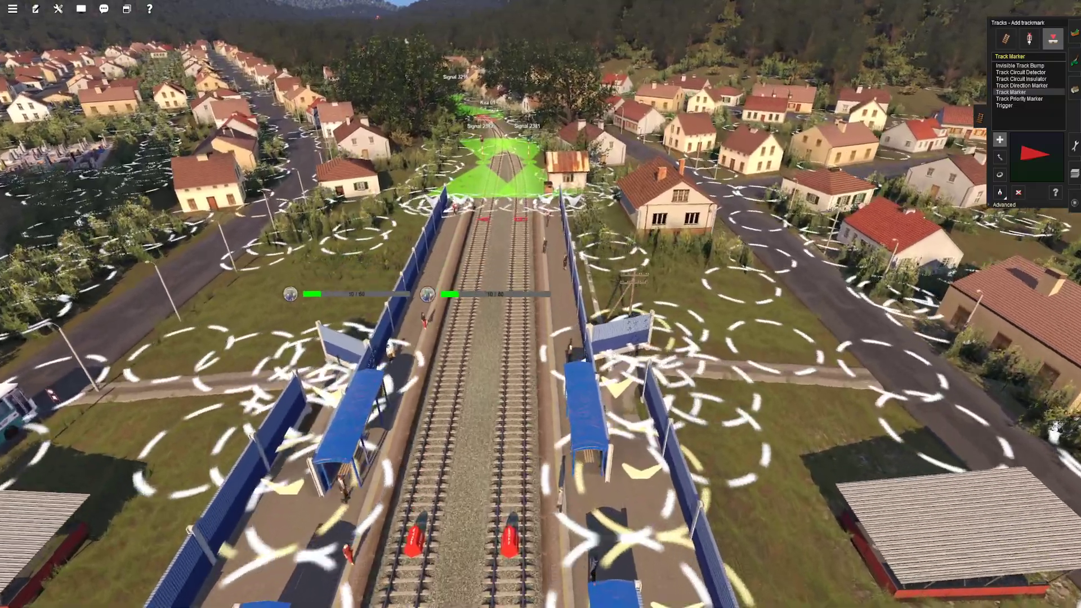
Step: Place a track marker on the track between the blue-fenced platforms beyond junction Kva 02 and begin its name with "Player"
{"action": "key", "text": "Down"}
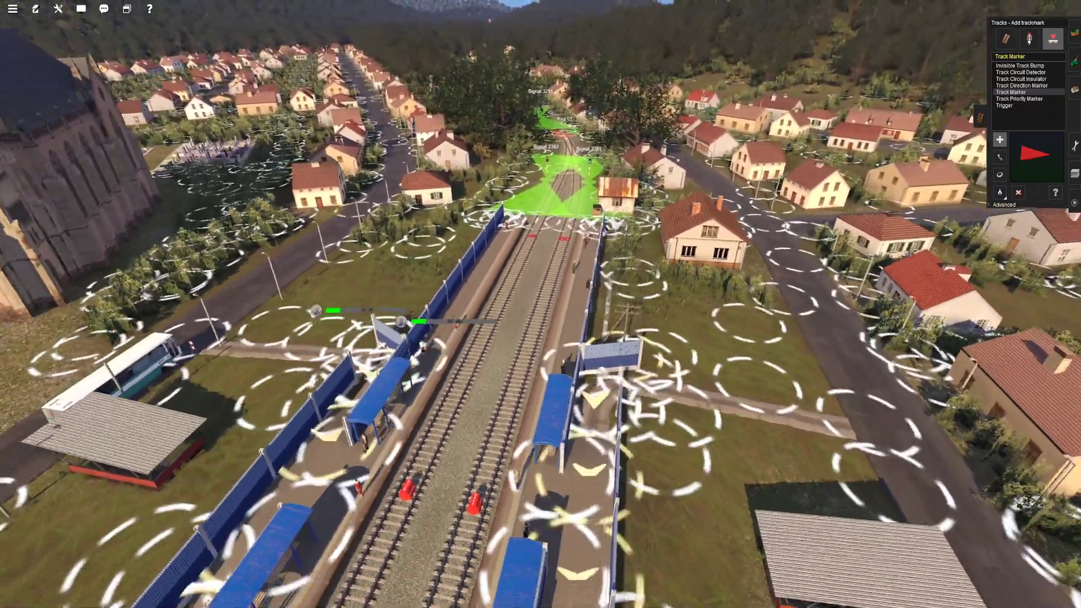
{"action": "left_click", "coordinate": [483, 484]}
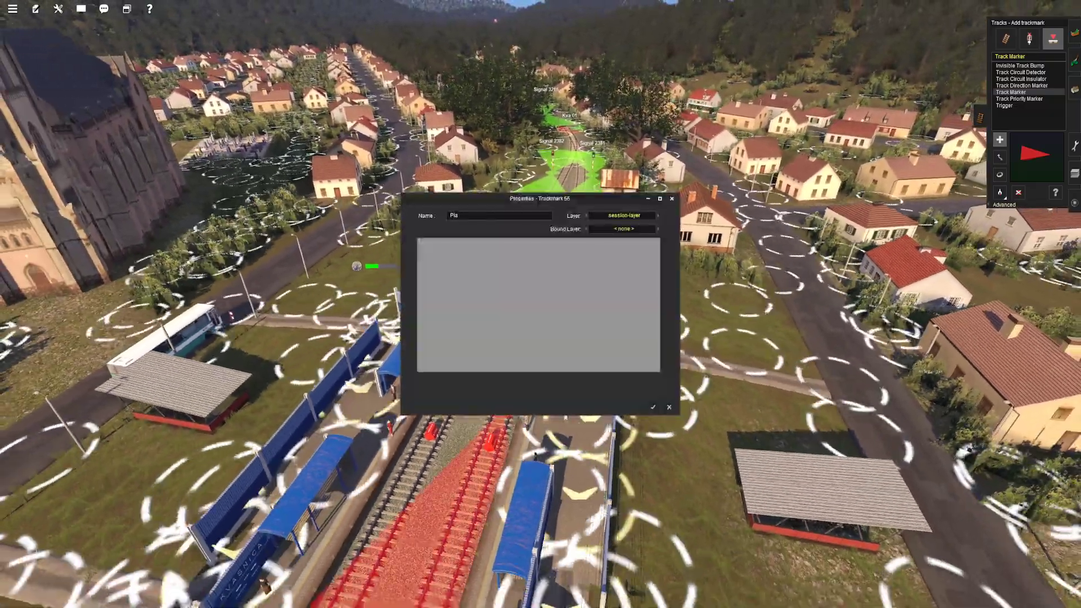
{"action": "type", "text": "Player"}
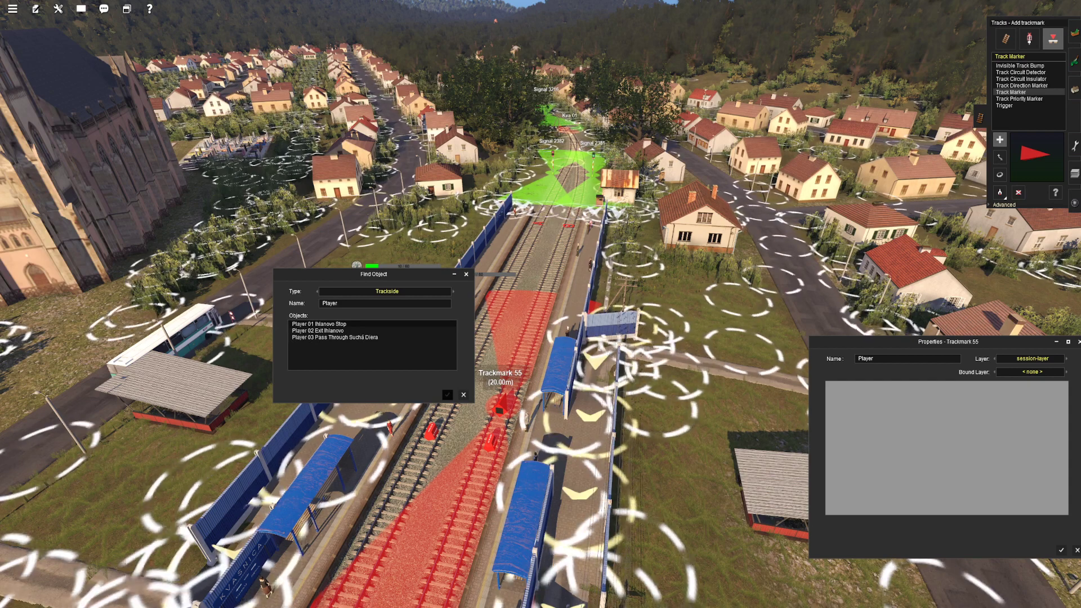
Step: Check the existing Player 01, 02 and 03 markers through the object search and name the new marker "Player 04 Pass Through Kvasnica"
{"action": "left_click", "coordinate": [319, 324]}
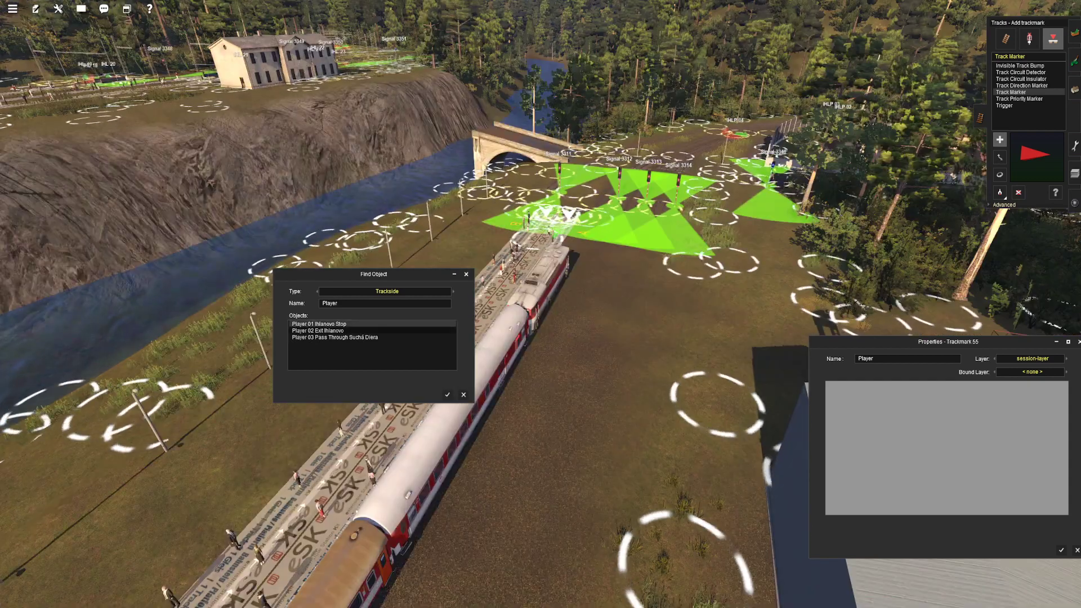
{"action": "left_click", "coordinate": [318, 331]}
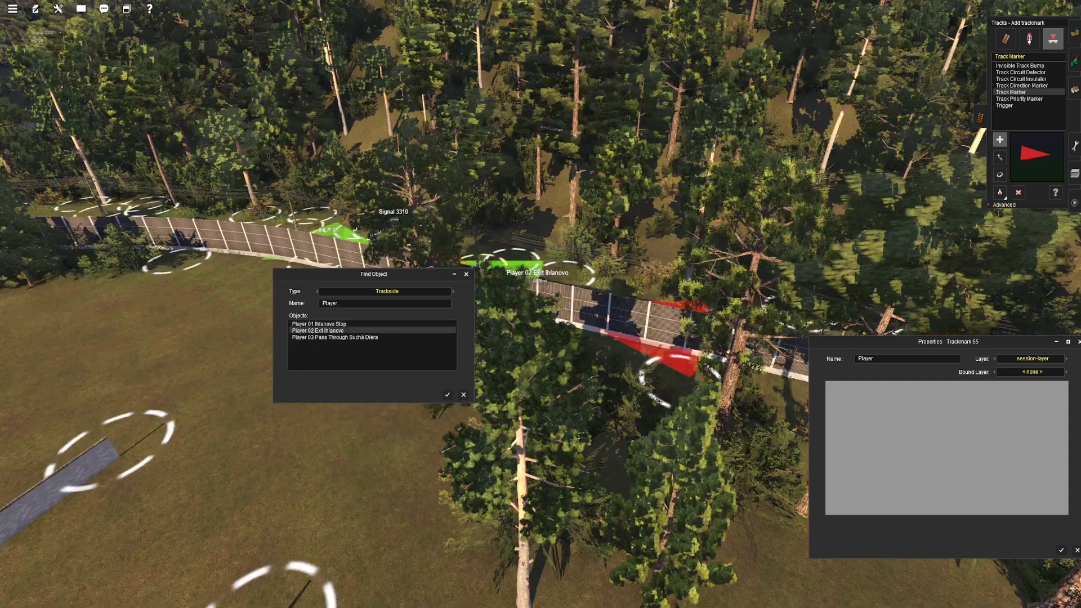
{"action": "left_click", "coordinate": [335, 337]}
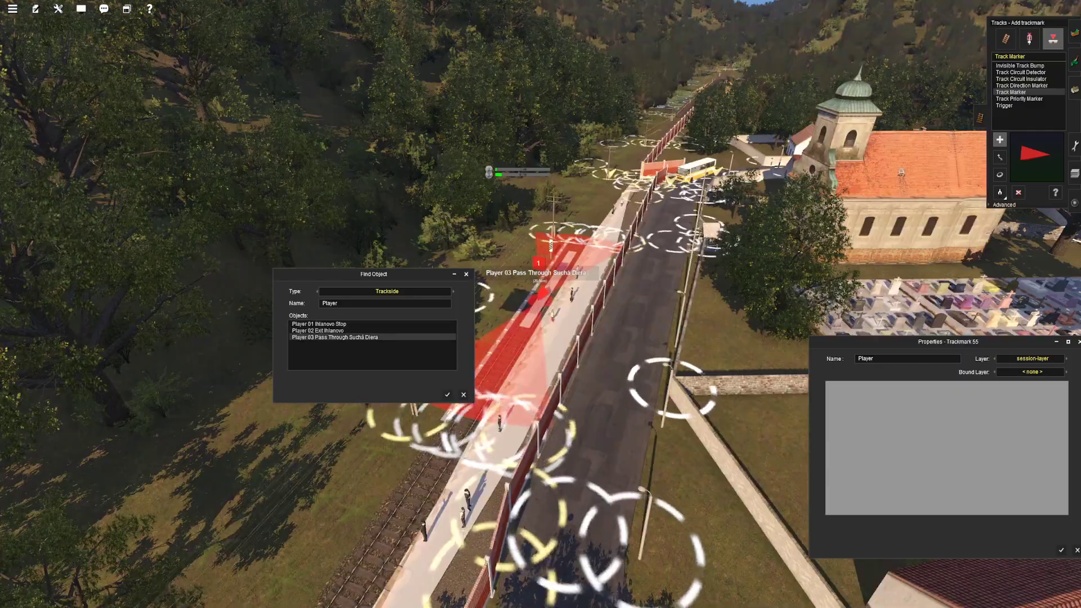
{"action": "key", "text": "w"}
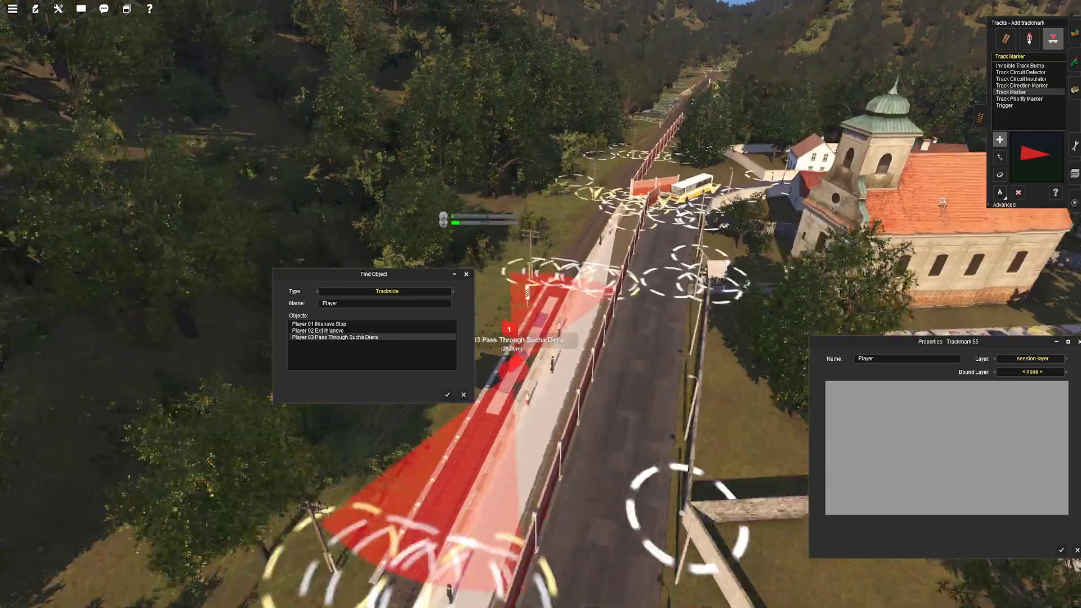
{"action": "key", "text": "w"}
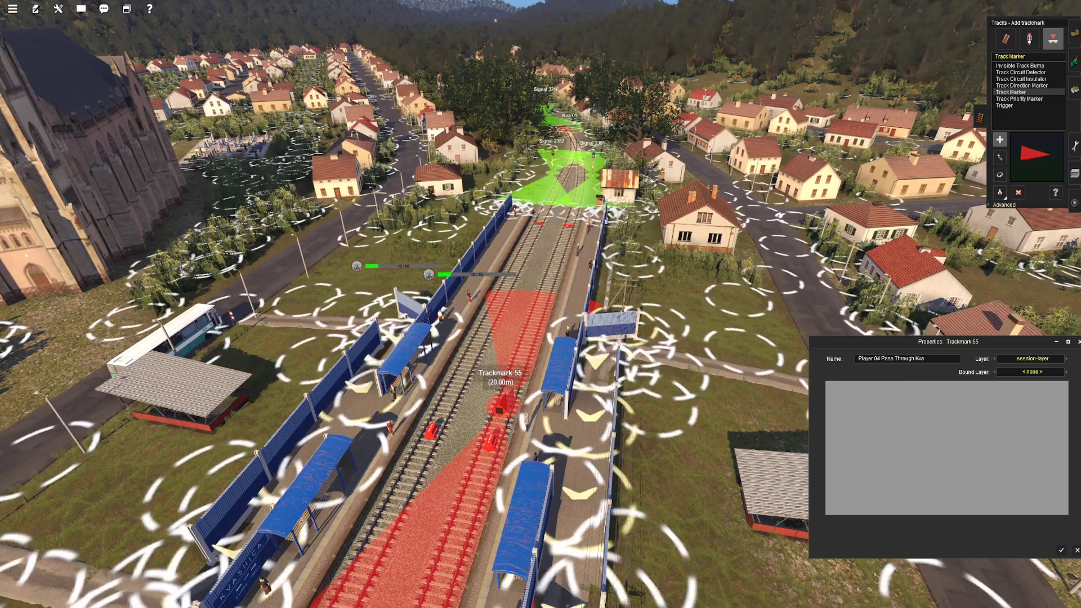
Step: Follow the line through the forest to the next single-track platform and place a track marker beside it
{"action": "key", "text": "w"}
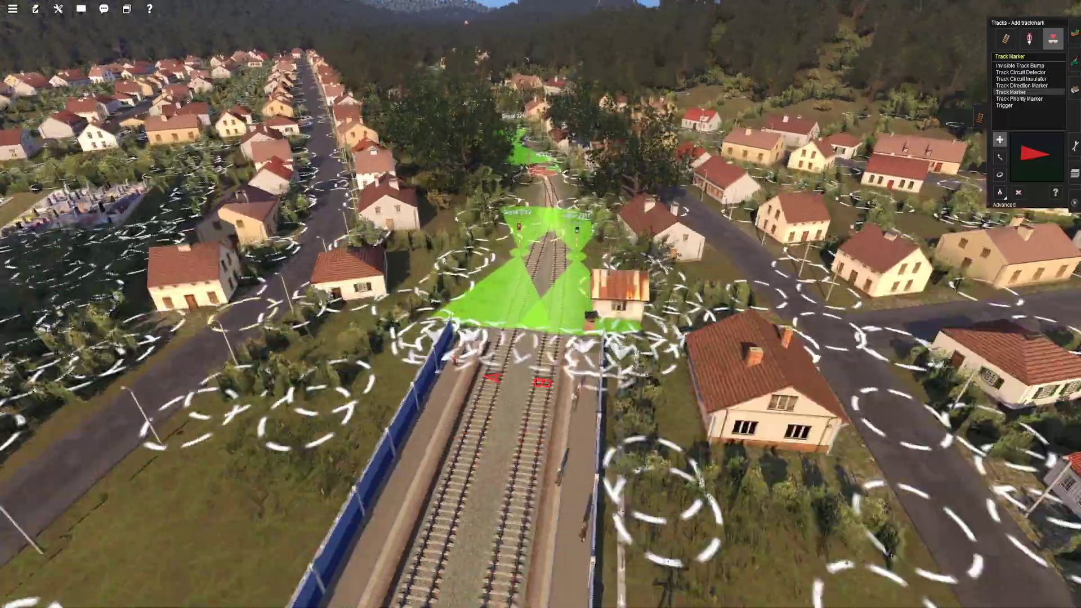
{"action": "key", "text": "w"}
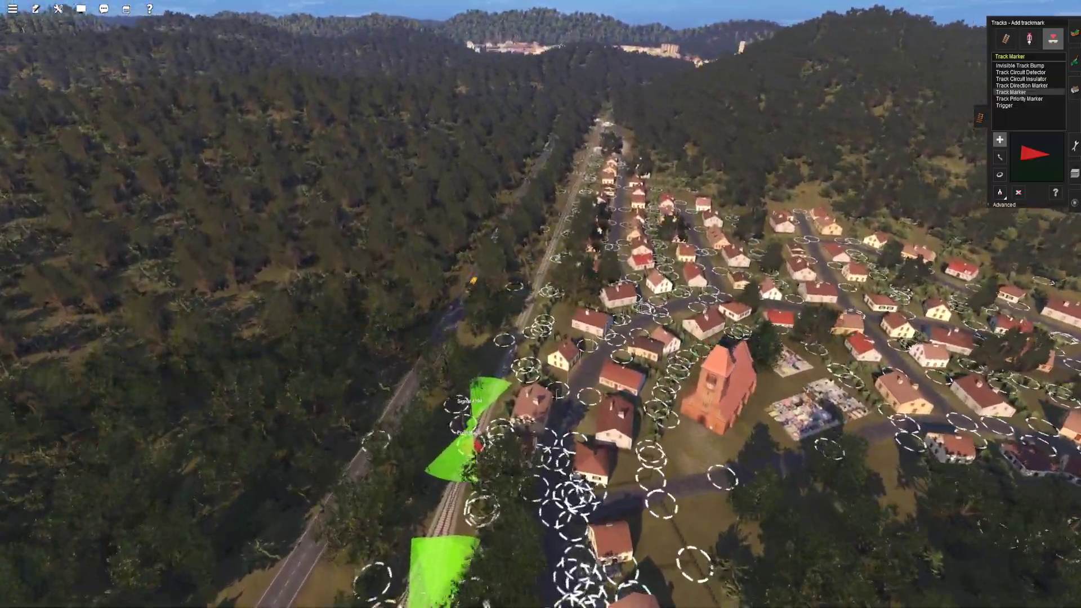
{"action": "right_click_drag", "start_coordinate": [540, 304], "coordinate": [760, 344]}
{"action": "key", "text": "w"}
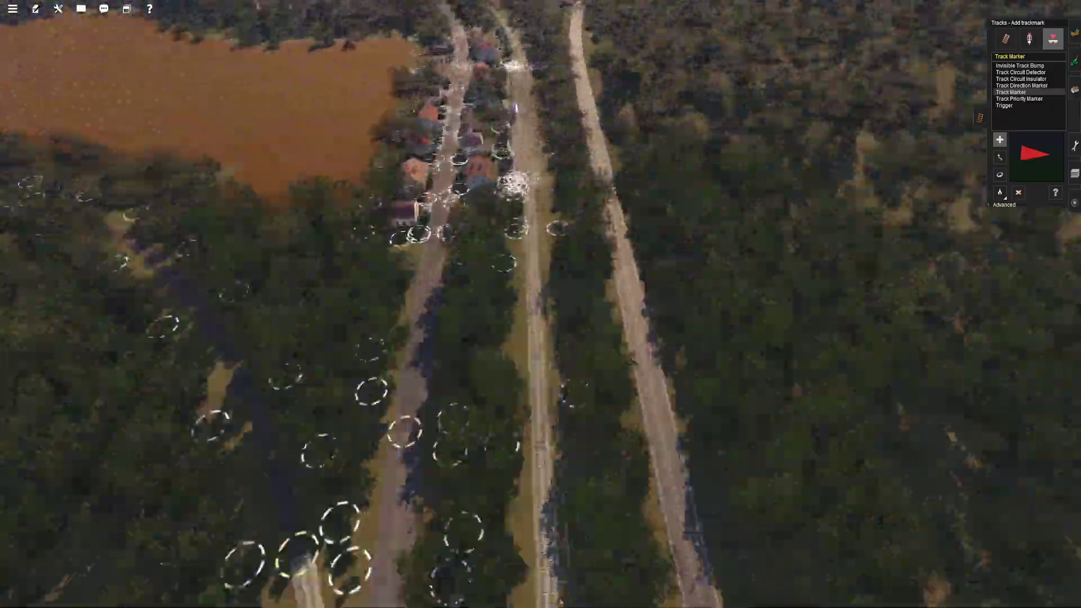
{"action": "mouse_move", "coordinate": [541, 304]}
{"action": "right_mouse_down"}
{"action": "mouse_move", "coordinate": [817, 310]}
{"action": "mouse_move", "coordinate": [619, 304]}
{"action": "right_mouse_up"}
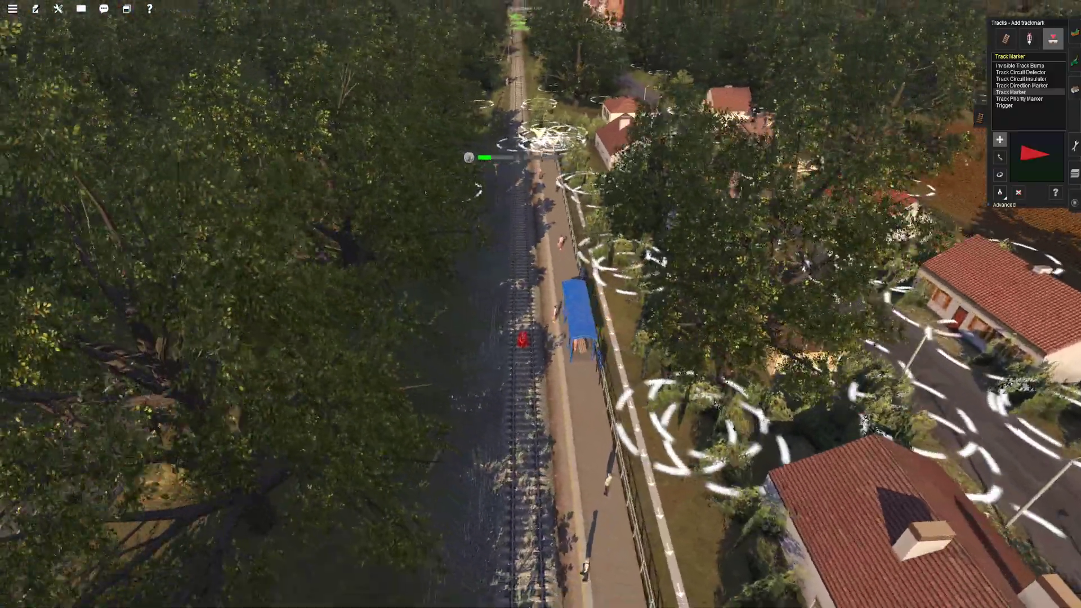
{"action": "left_click", "coordinate": [535, 406]}
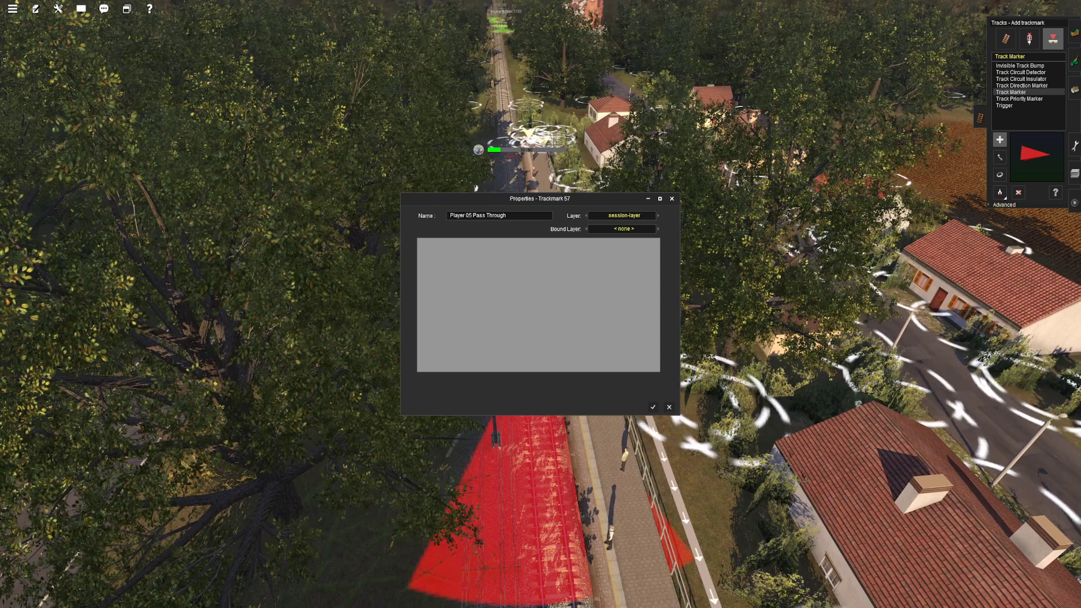
Step: Read the station sign on the platform and name the track marker "Player 05 Pass Through Sladká Múka"
{"action": "right_click_drag", "start_coordinate": [540, 305], "coordinate": [726, 312]}
{"action": "scroll", "coordinate": [541, 304], "scroll_direction": "up", "scroll_amount": 5}
{"action": "right_click_drag", "start_coordinate": [541, 304], "coordinate": [670, 254]}
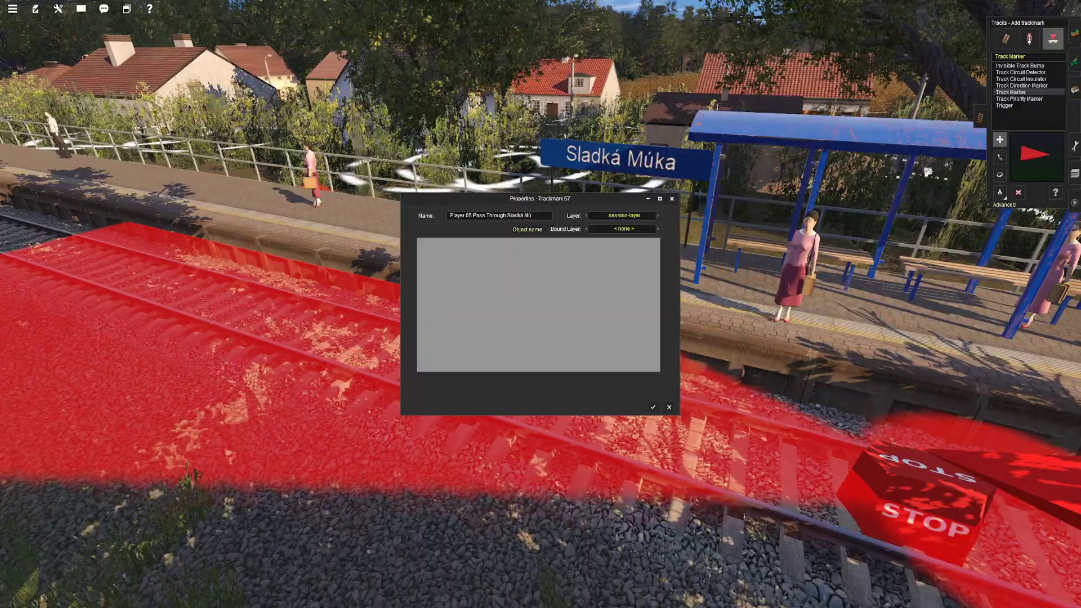
{"action": "type", "text": "ka"}
{"action": "key", "text": "Return"}
Step: Place a track marker beside the blue shelter at the next forest platform after Sladká Múka
{"action": "scroll", "coordinate": [541, 304], "scroll_direction": "down", "scroll_amount": 5}
{"action": "right_click_drag", "start_coordinate": [541, 304], "coordinate": [710, 316]}
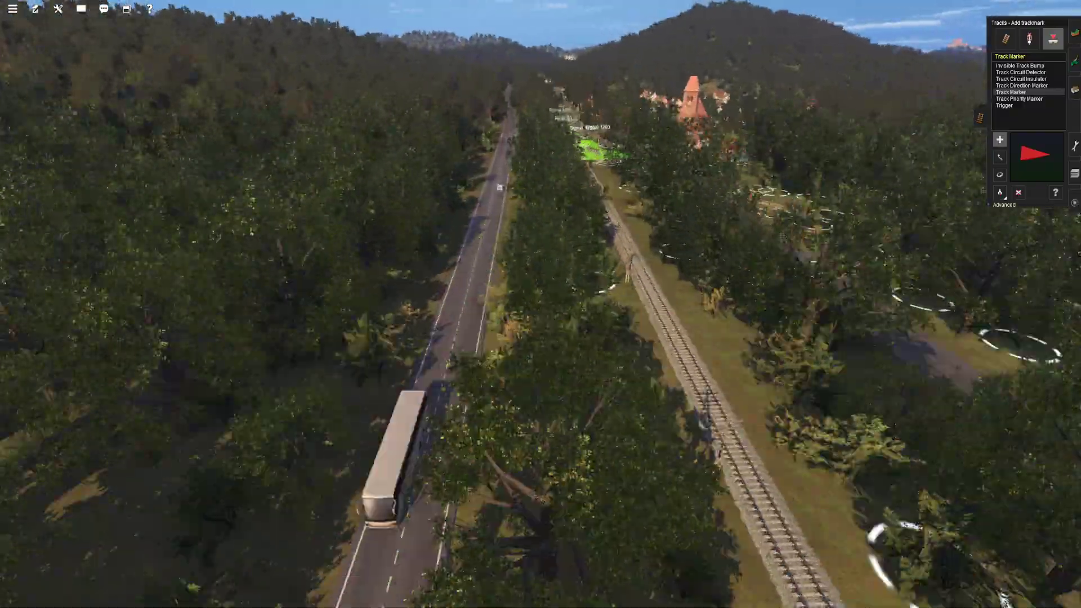
{"action": "key", "text": "w"}
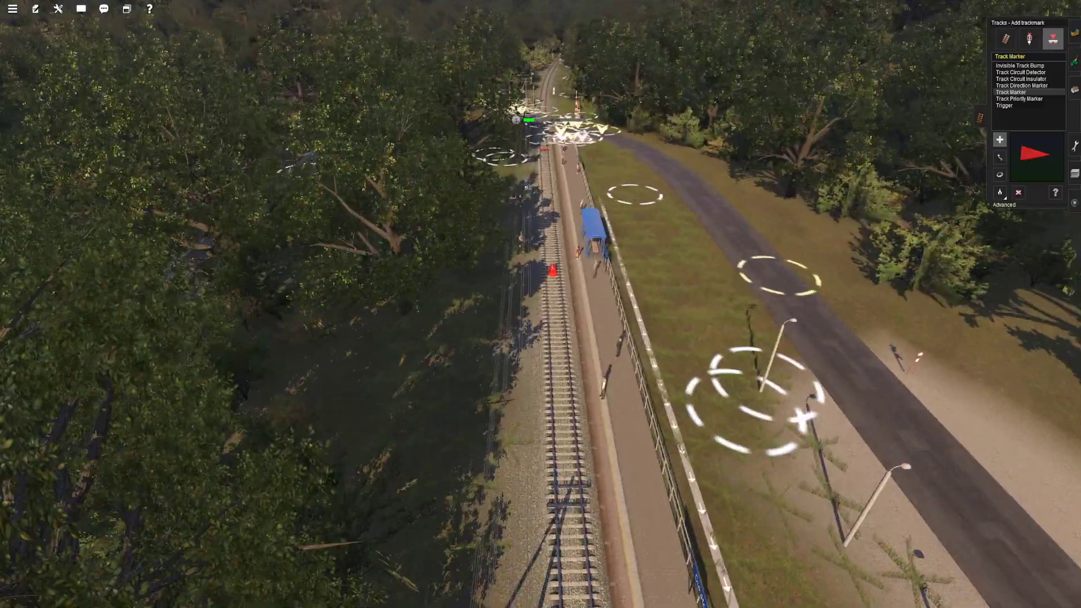
{"action": "left_click", "coordinate": [553, 270]}
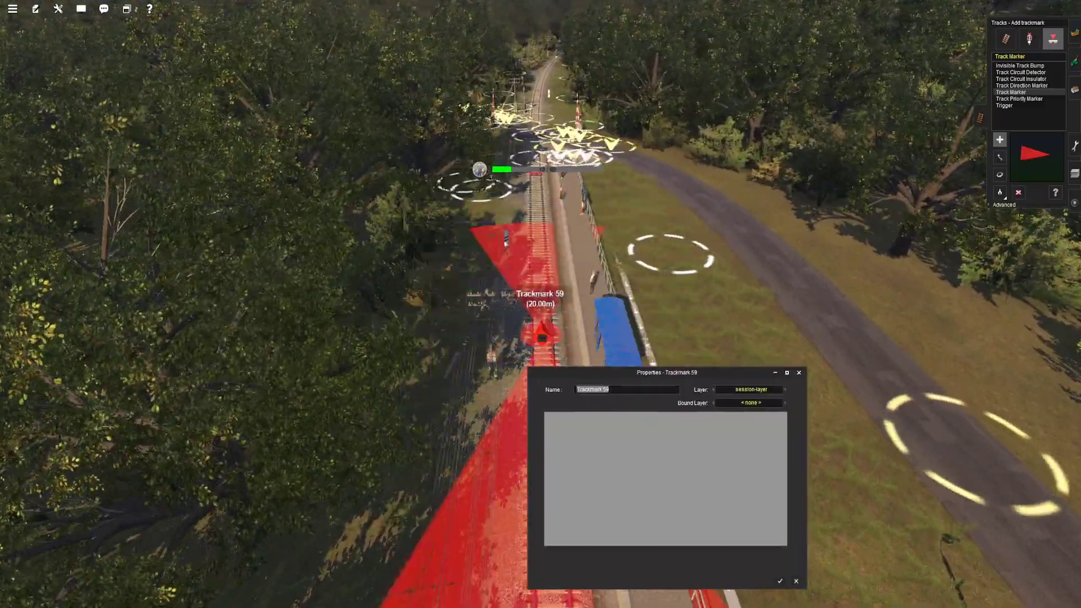
Step: Read the signs along the platform and name the new track marker "Player 06 Dukátové Lúčky"
{"action": "left_click_drag", "start_coordinate": [667, 372], "coordinate": [729, 361]}
{"action": "right_click_drag", "start_coordinate": [507, 304], "coordinate": [675, 279]}
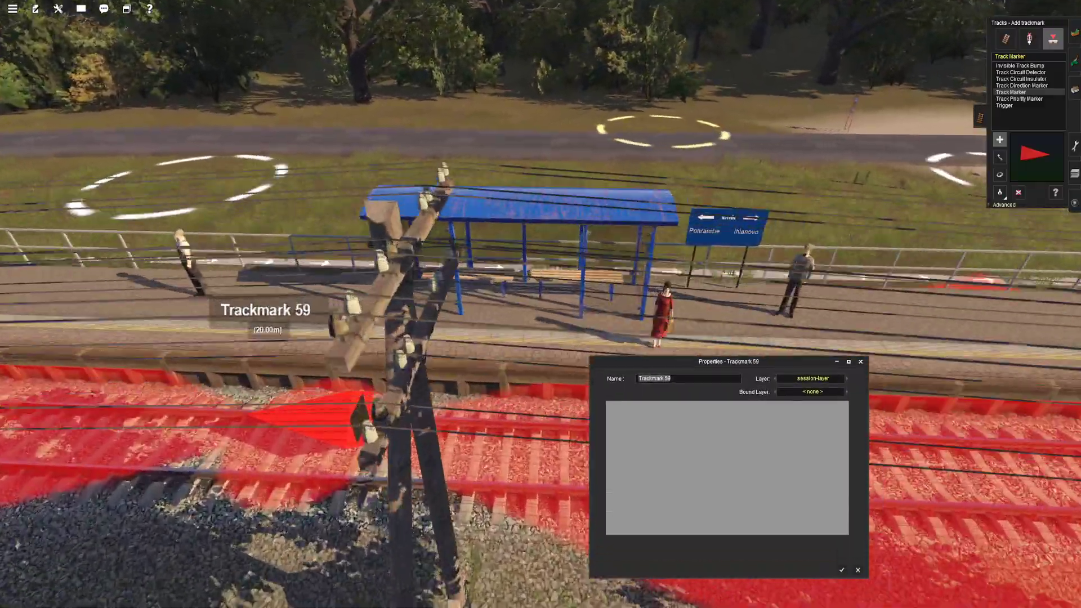
{"action": "scroll", "coordinate": [541, 304], "scroll_direction": "down", "scroll_amount": 8}
{"action": "right_click_drag", "start_coordinate": [541, 304], "coordinate": [532, 265]}
{"action": "scroll", "coordinate": [540, 305], "scroll_direction": "up", "scroll_amount": 2}
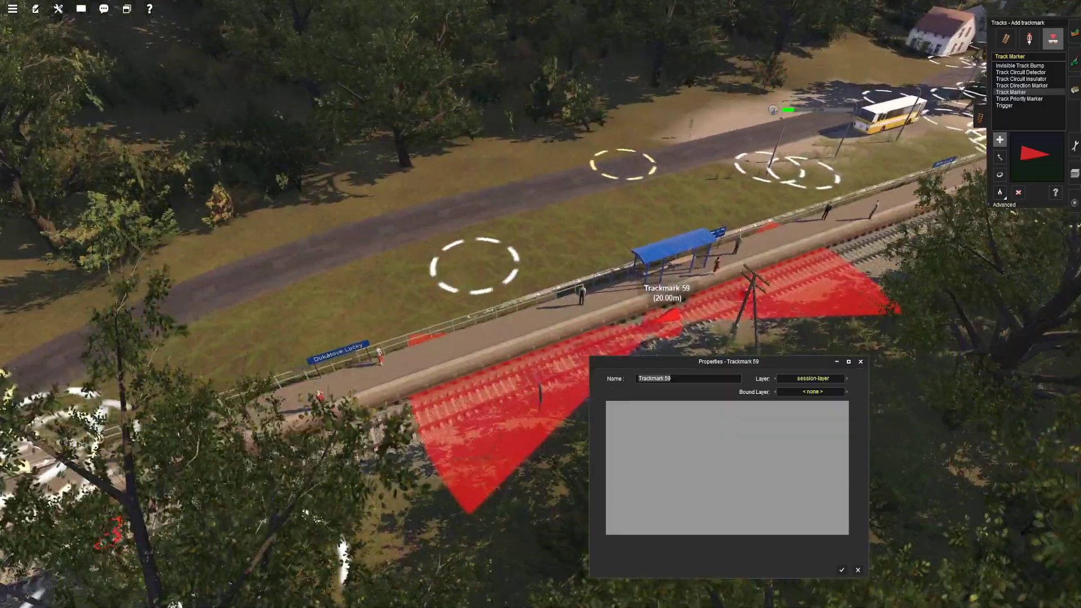
{"action": "scroll", "coordinate": [540, 304], "scroll_direction": "up", "scroll_amount": 4}
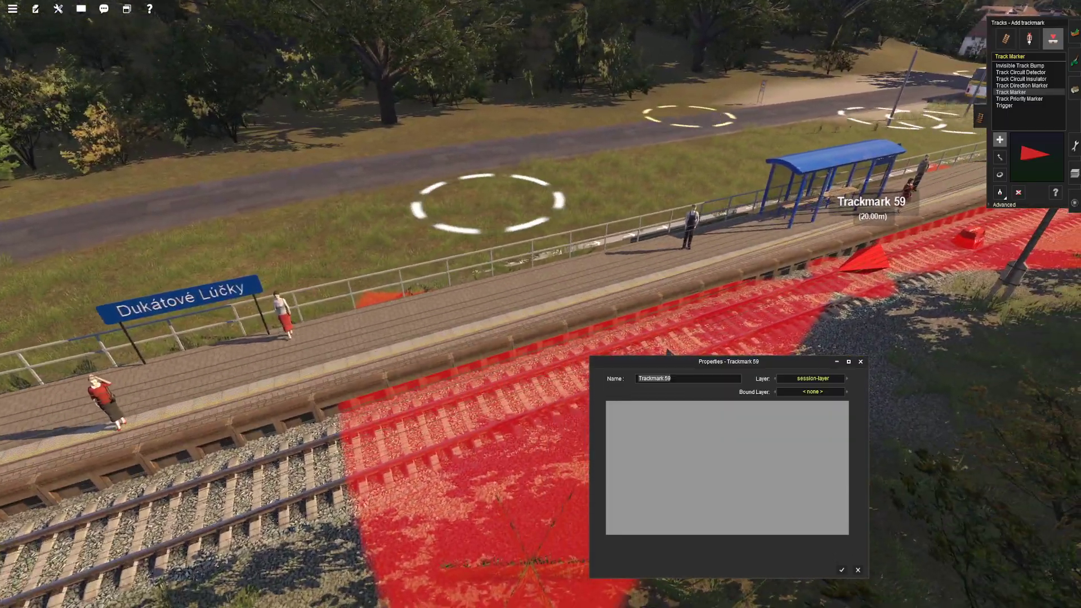
{"action": "type", "text": "Player 06"}
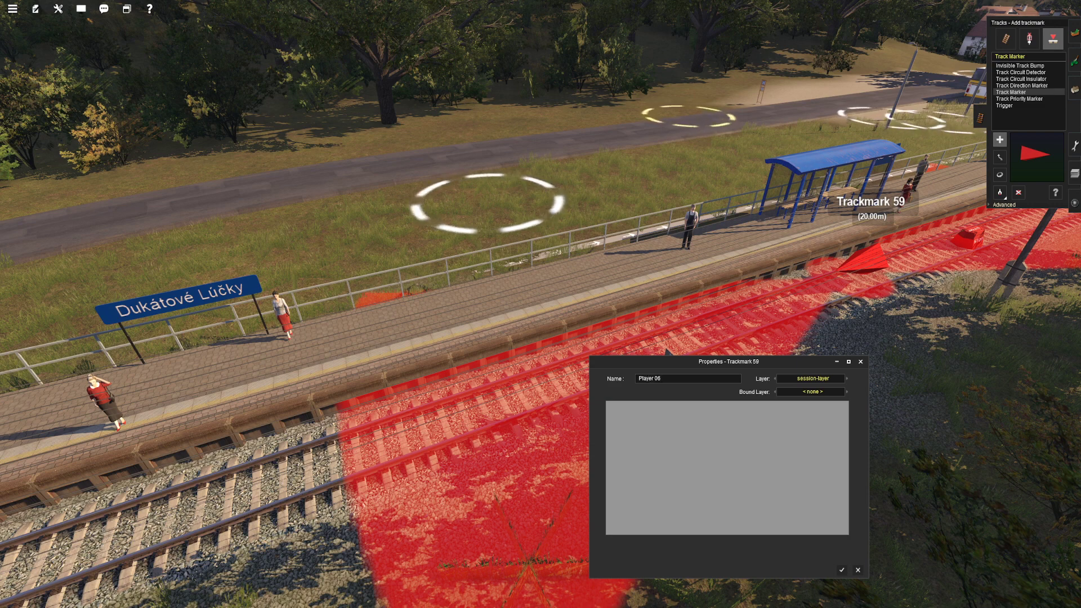
{"action": "type", "text": " Dukátové"}
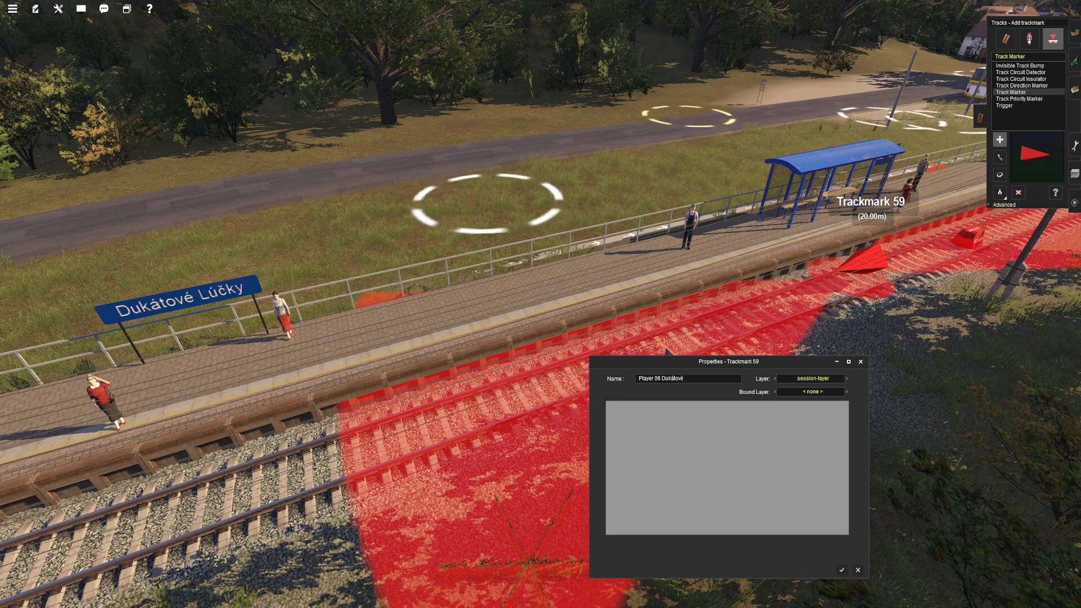
{"action": "type", "text": " Lúčky"}
{"action": "key", "text": "Return"}
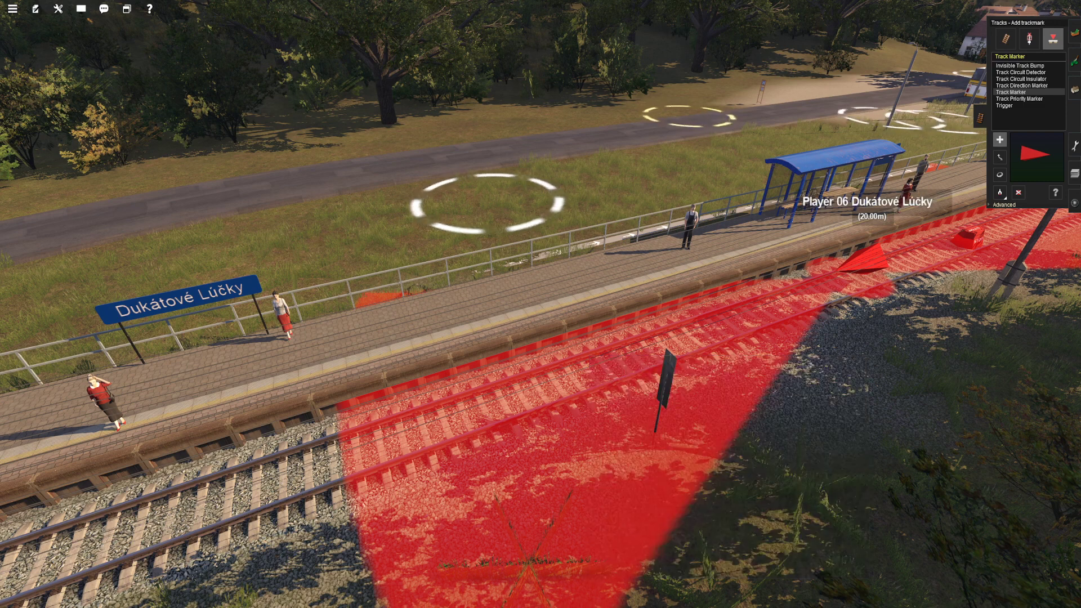
Step: Search all objects for "Player" to review the markers named so far, and close the search
{"action": "key", "text": "ctrl+f"}
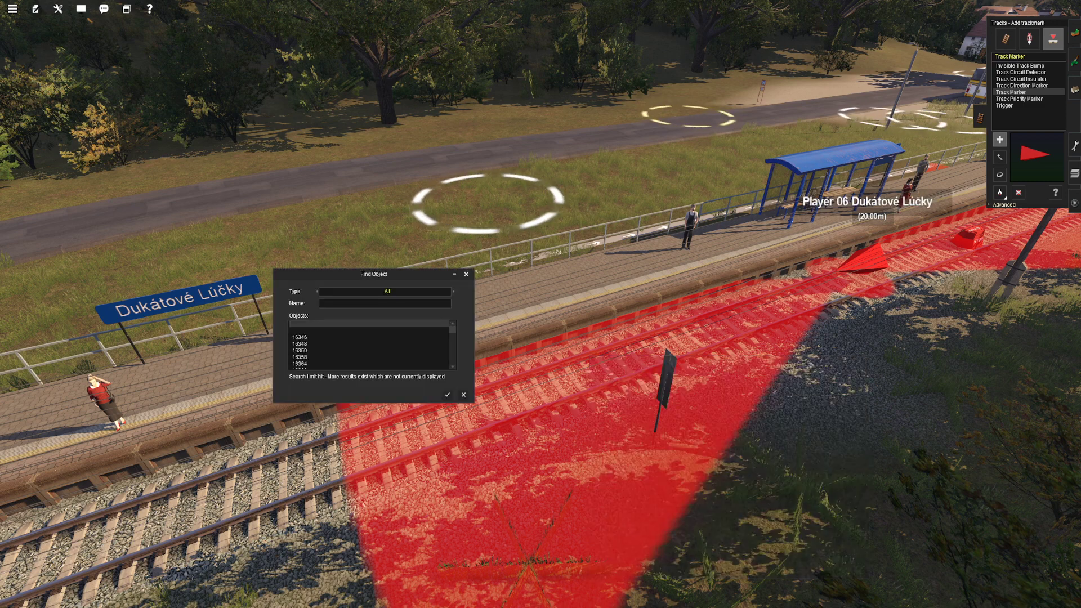
{"action": "type", "text": "Player"}
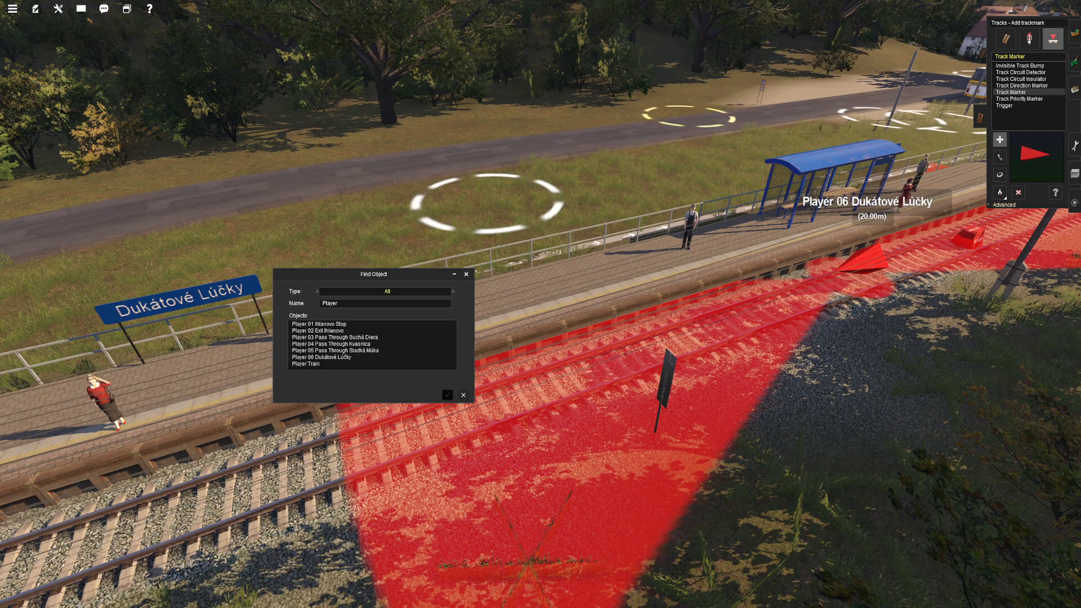
{"action": "key", "text": "Escape"}
Step: Follow the line to the Hreben platform, place a track marker there and name it "Player 07 Pass Through Hreben"
{"action": "key", "text": "Left"}
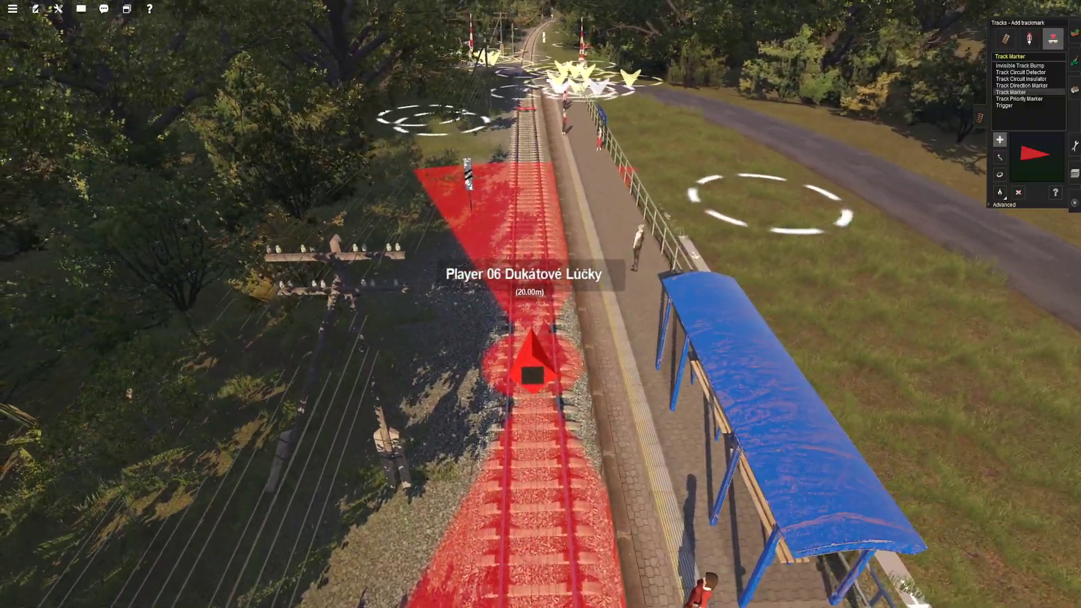
{"action": "key", "text": "w"}
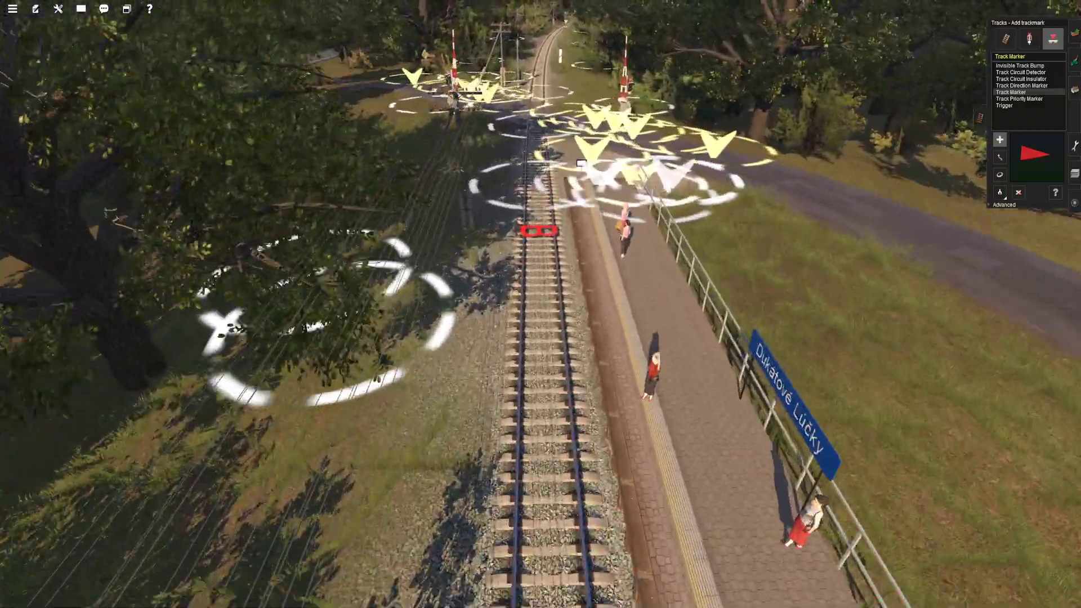
{"action": "key", "text": "w"}
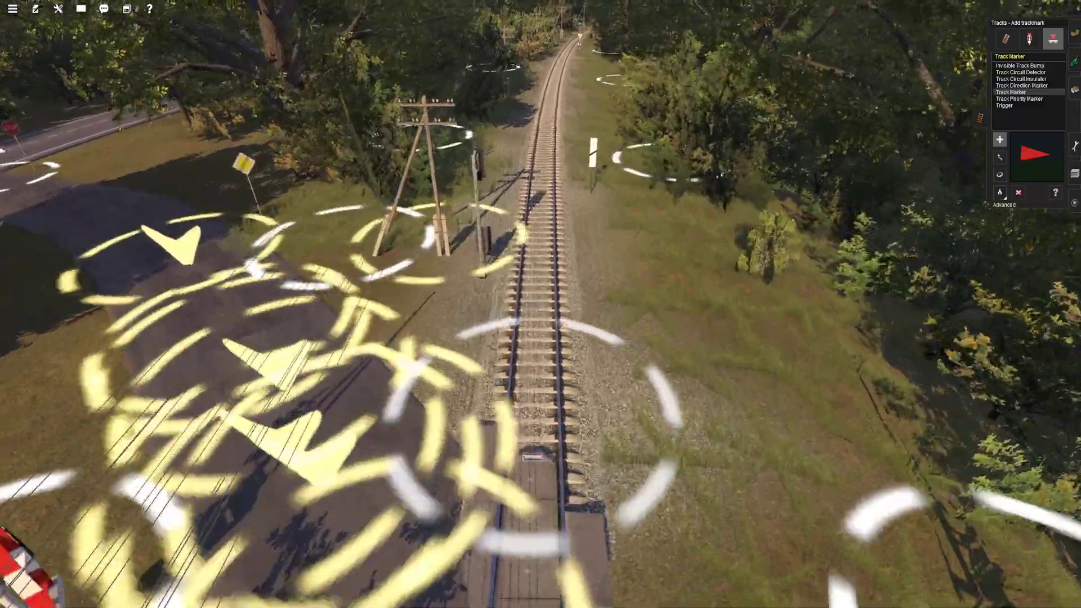
{"action": "key", "text": "w"}
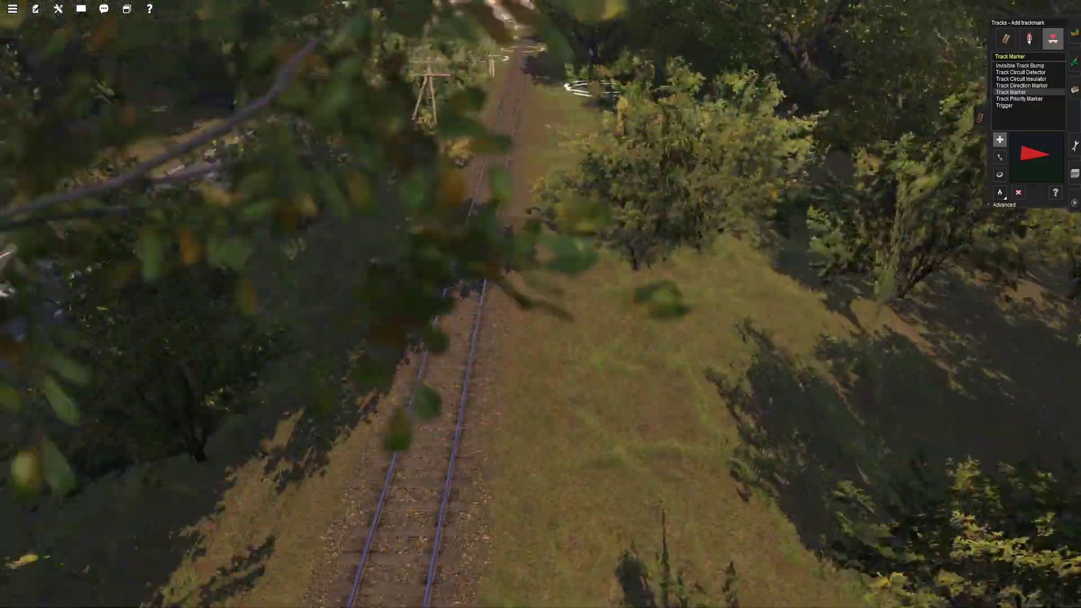
{"action": "key", "text": "Up"}
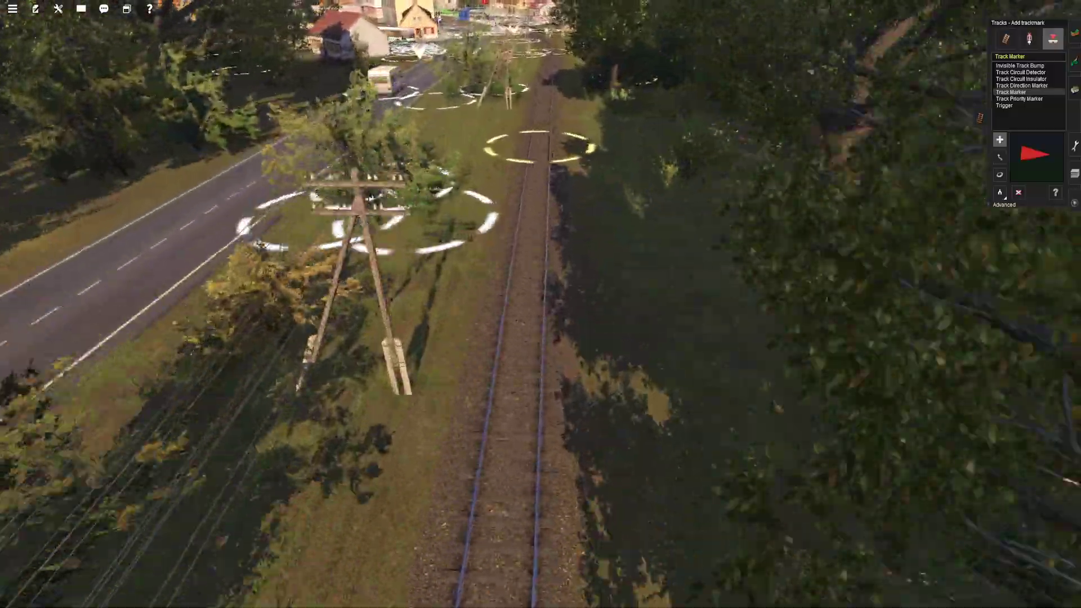
{"action": "key", "text": "Up"}
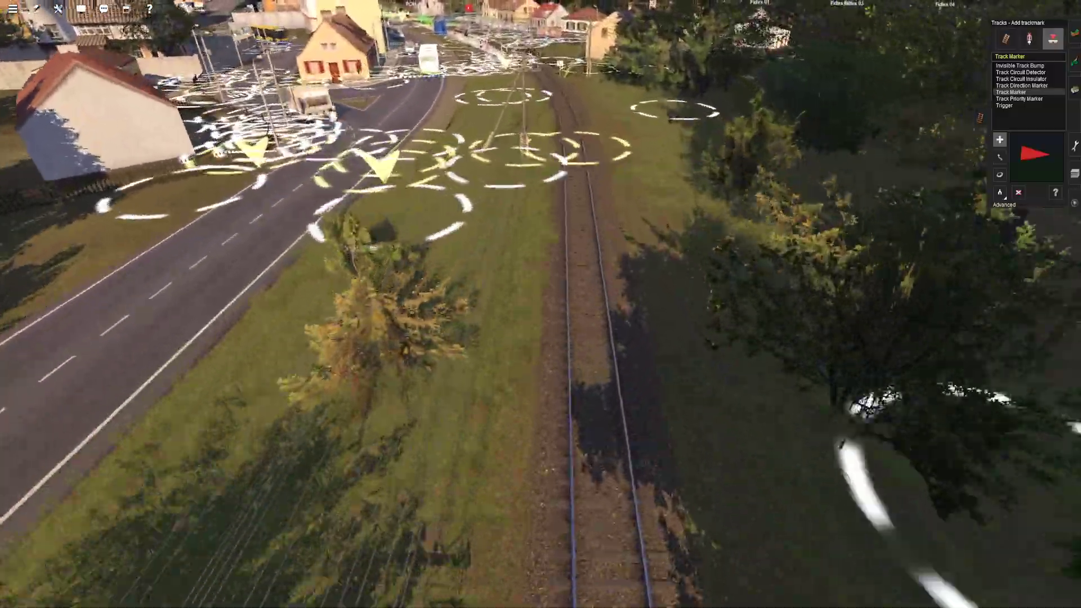
{"action": "key", "text": "Up"}
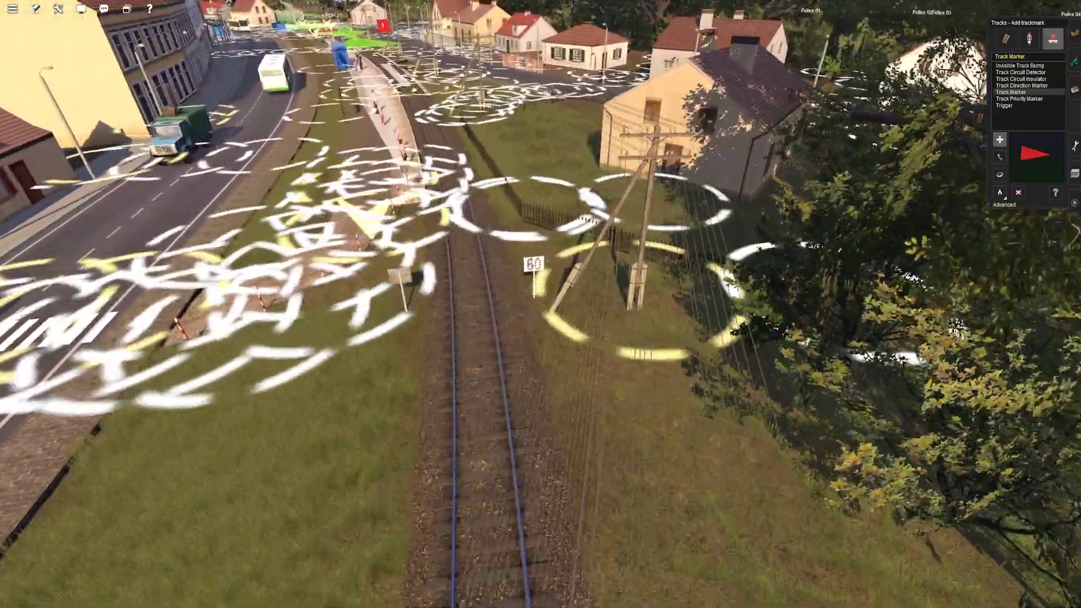
{"action": "key", "text": "Up"}
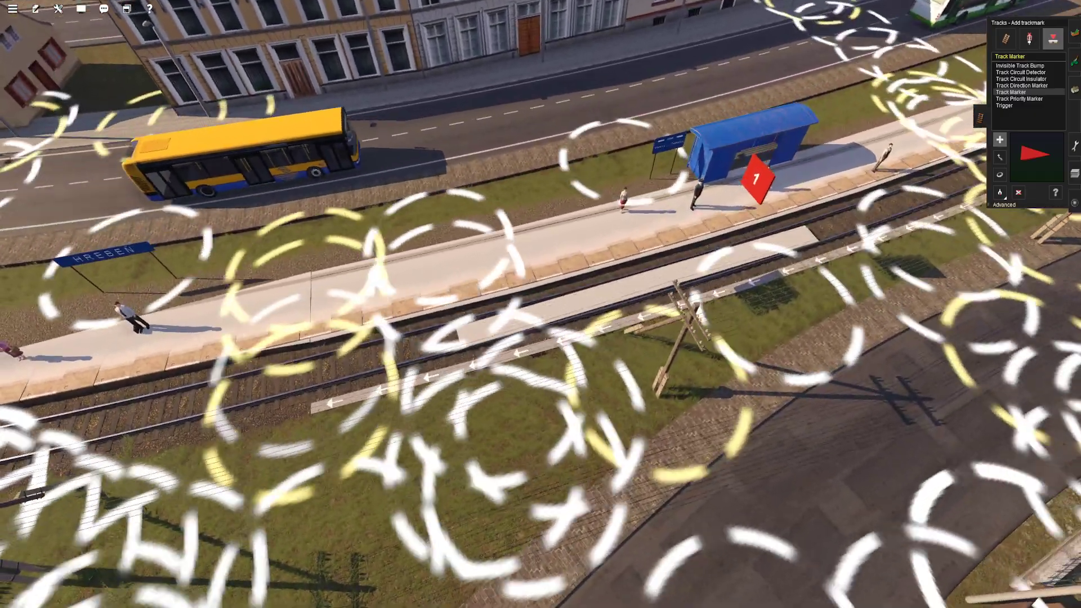
{"action": "left_click", "coordinate": [691, 273]}
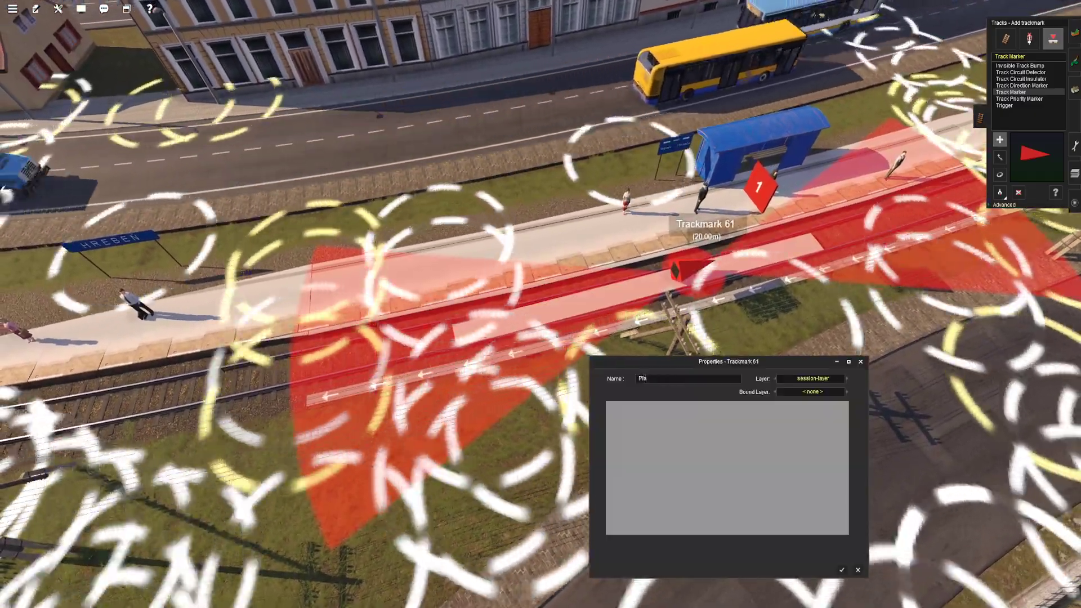
{"action": "type", "text": "Player 07"}
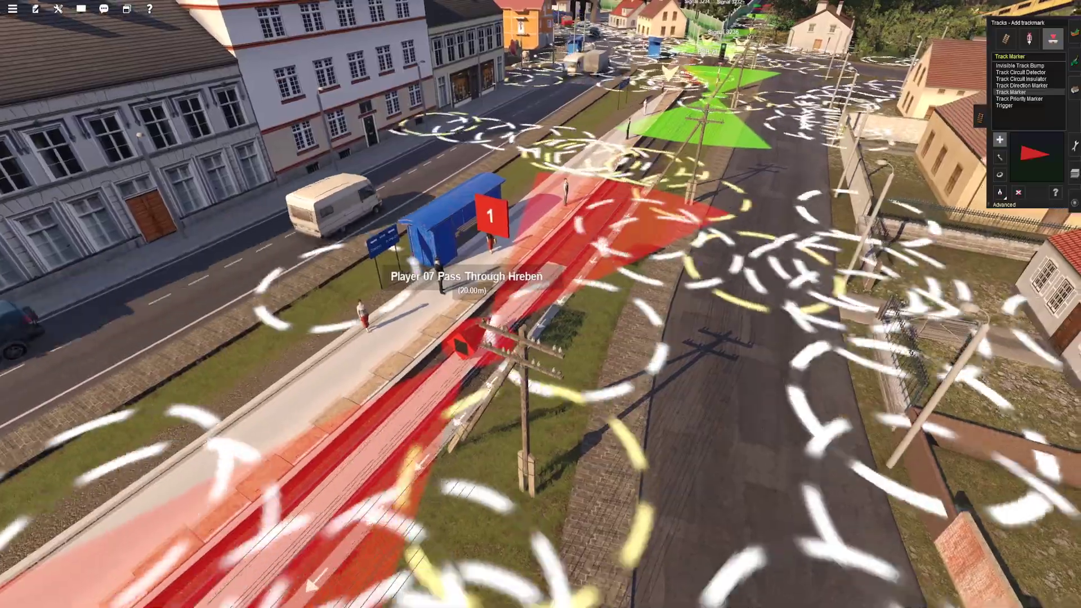
Step: Follow the line past Hreben towards the next large station and place a track marker just before junction POH 15
{"action": "key", "text": "Right"}
{"action": "key", "text": "w"}
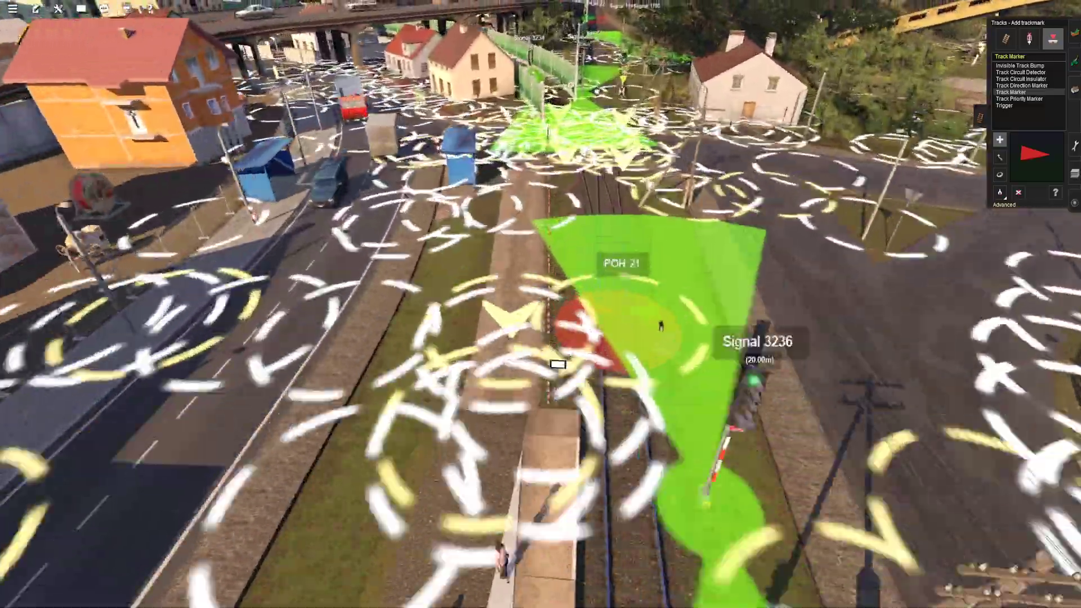
{"action": "key", "text": "w"}
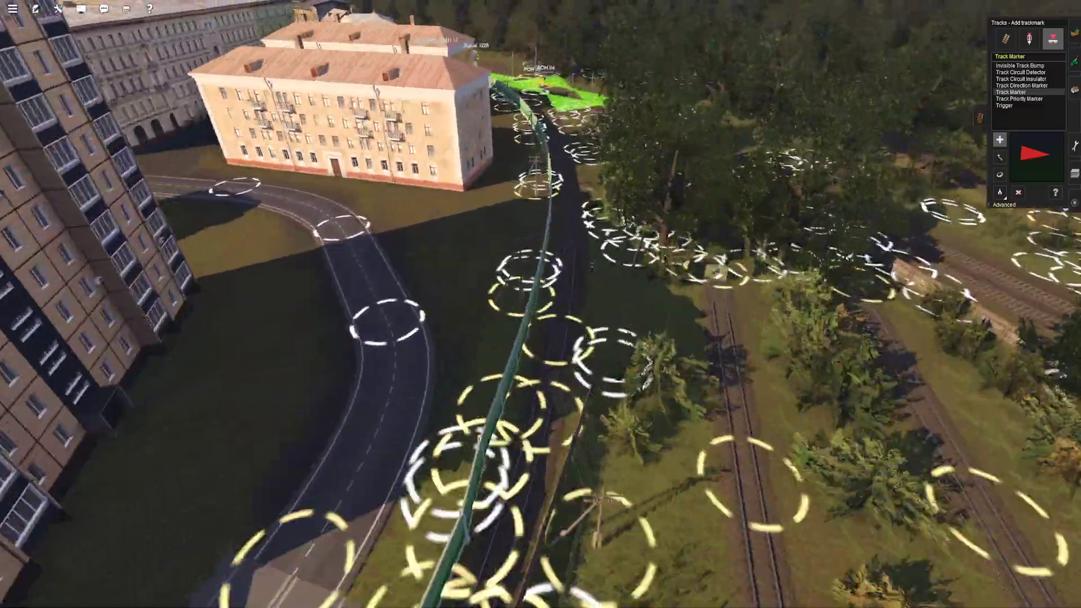
{"action": "key", "text": "w"}
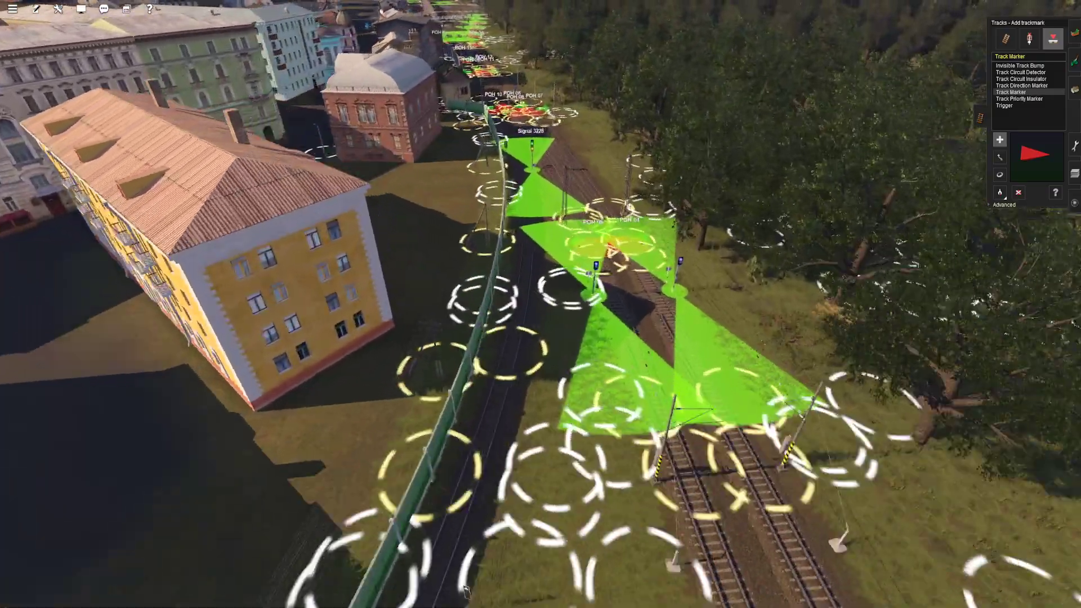
{"action": "key", "text": "w"}
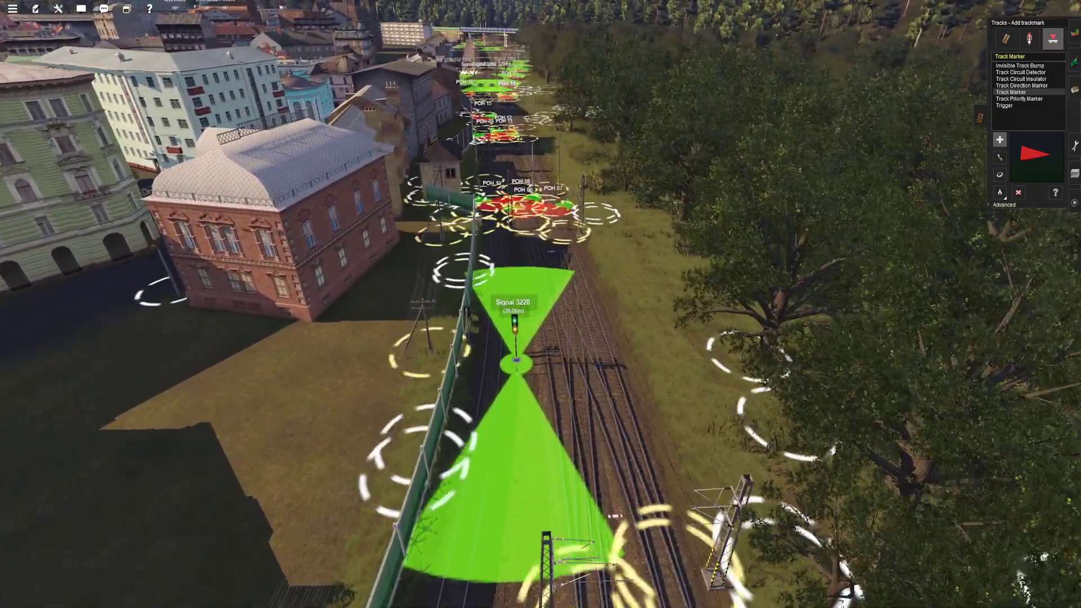
{"action": "key", "text": "w"}
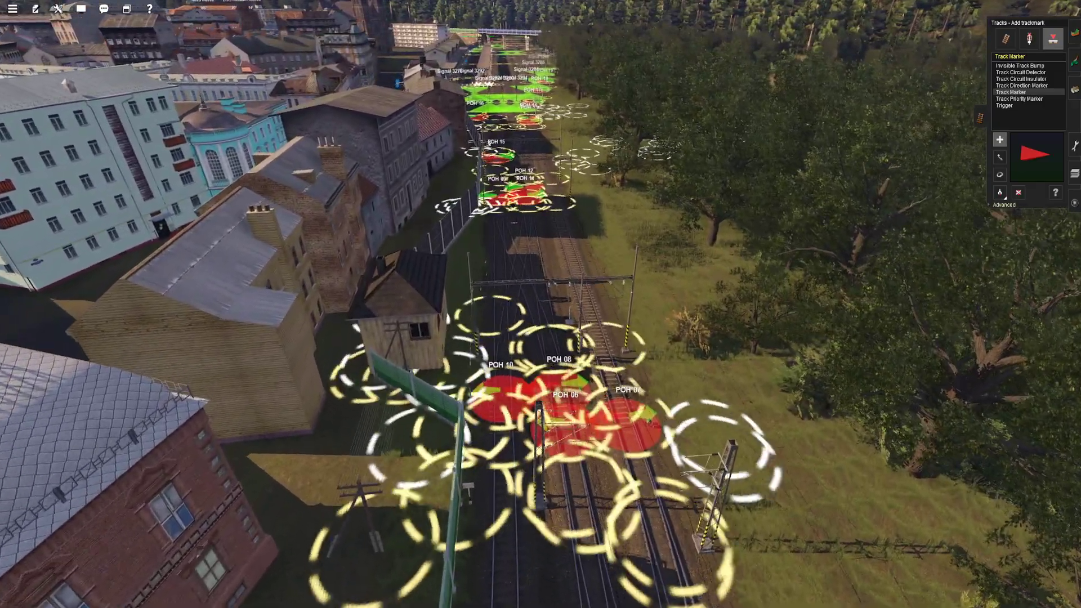
{"action": "scroll", "coordinate": [540, 304], "scroll_direction": "down", "scroll_amount": 5}
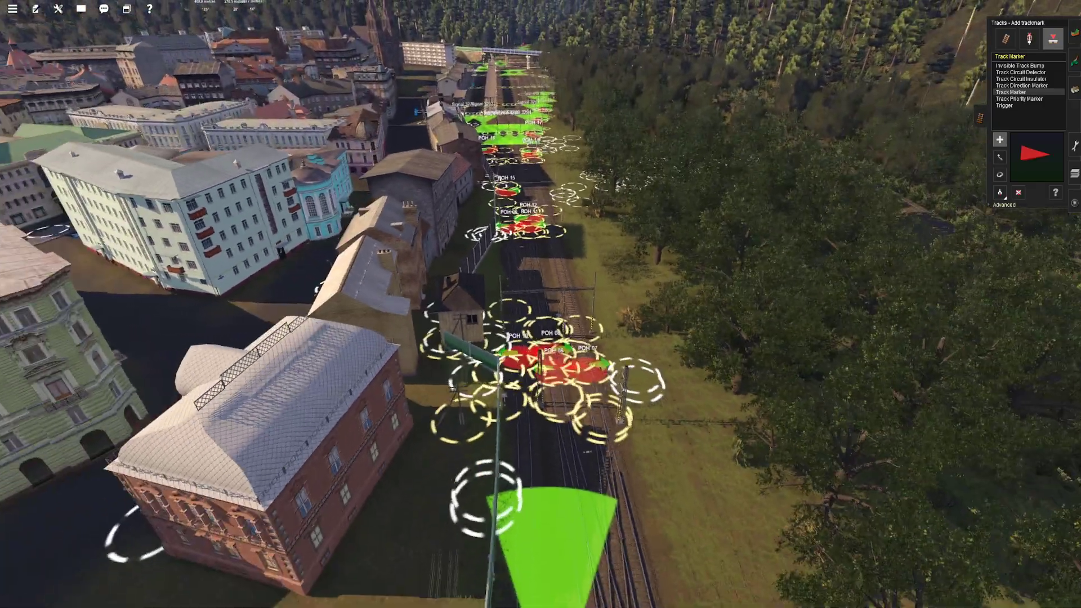
{"action": "scroll", "coordinate": [540, 305], "scroll_direction": "up", "scroll_amount": 4}
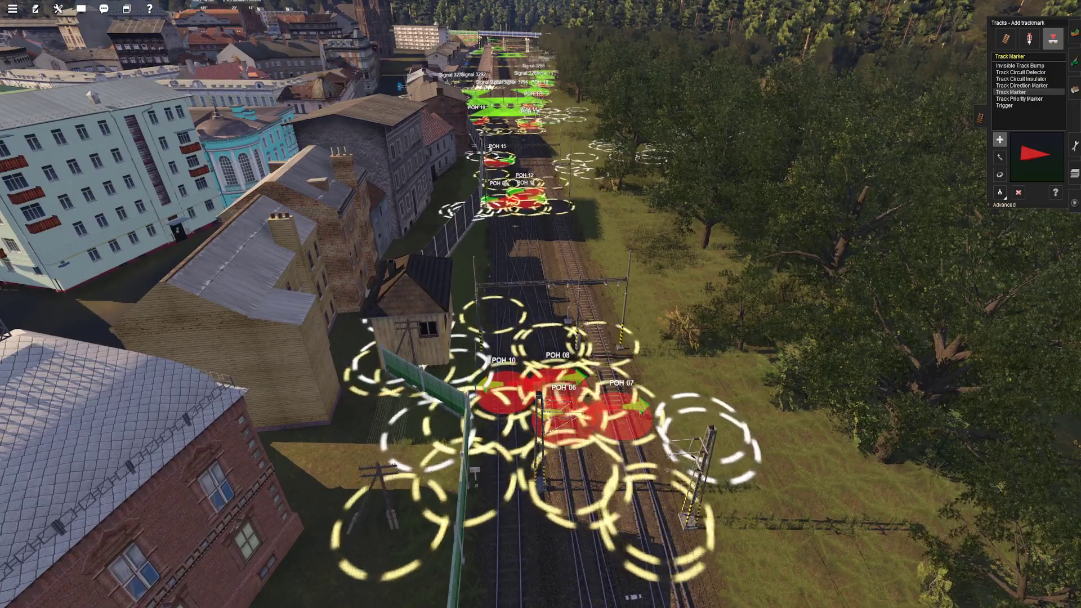
{"action": "key", "text": "w"}
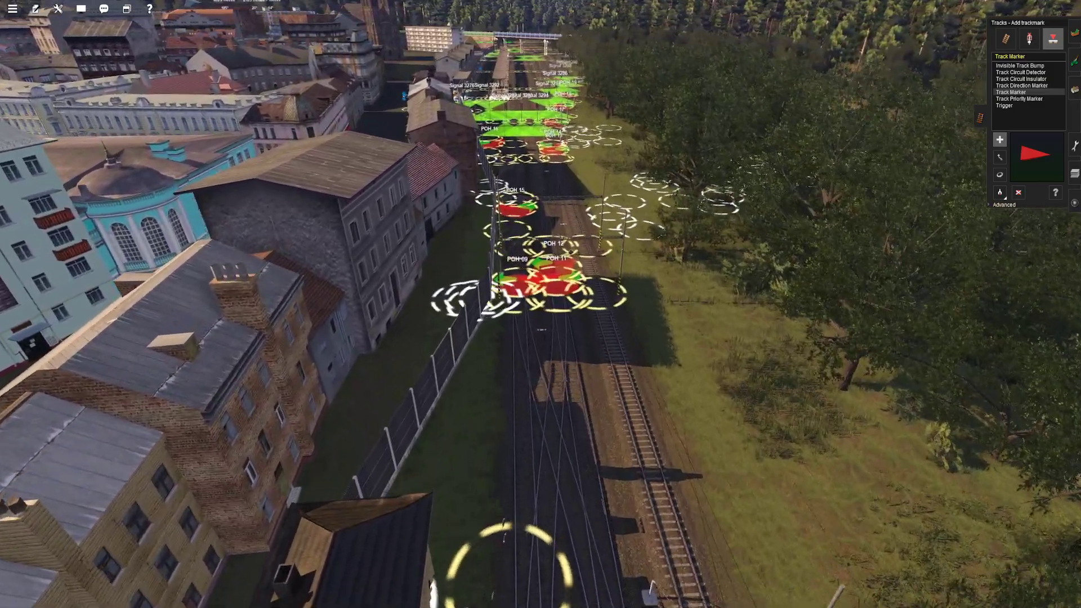
{"action": "key", "text": "w"}
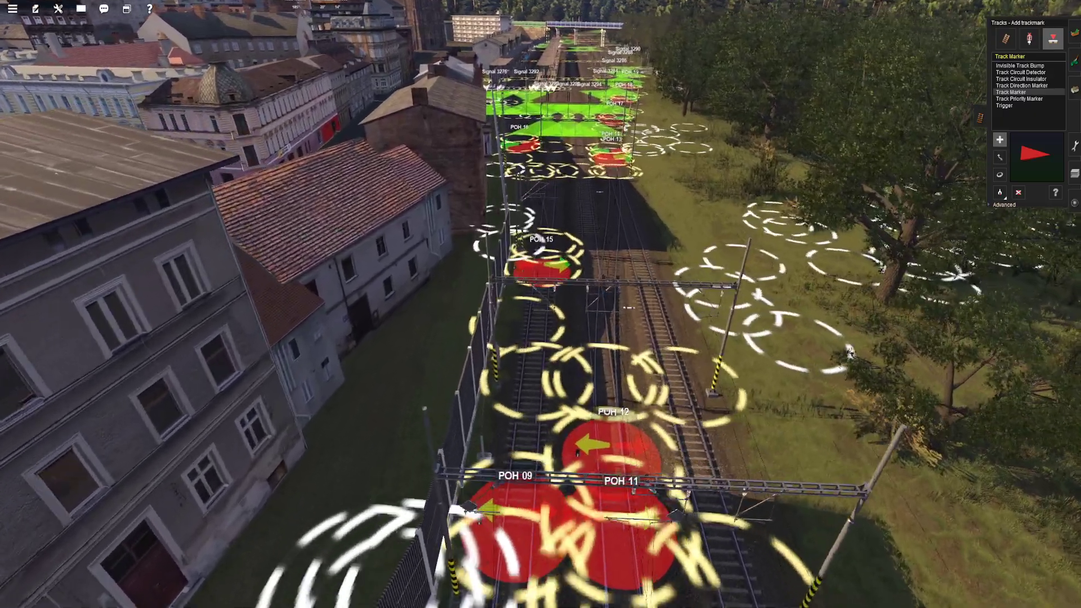
{"action": "key", "text": "w"}
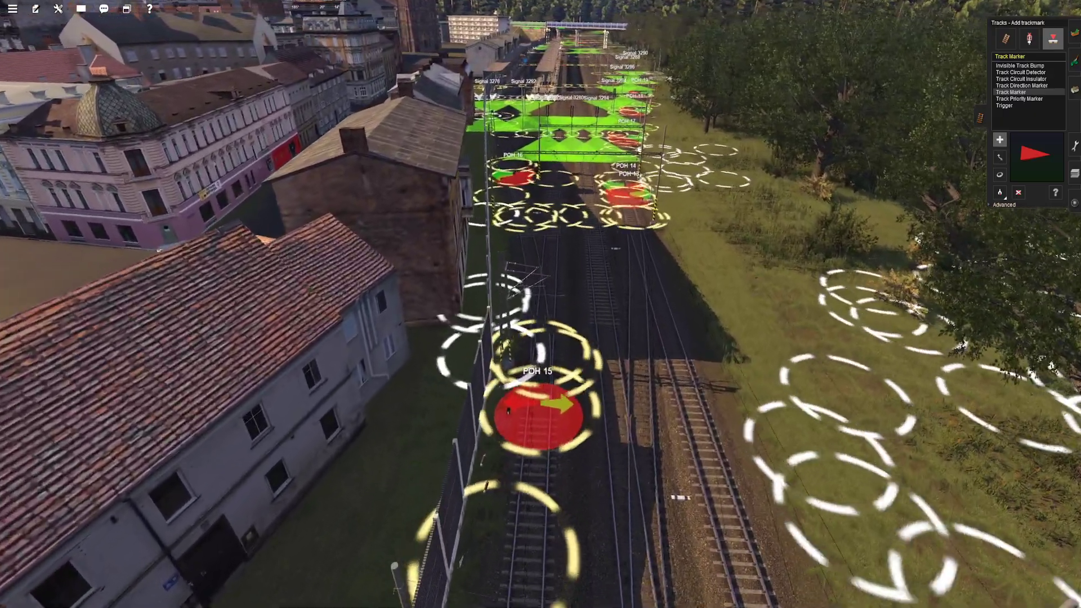
{"action": "key", "text": "w"}
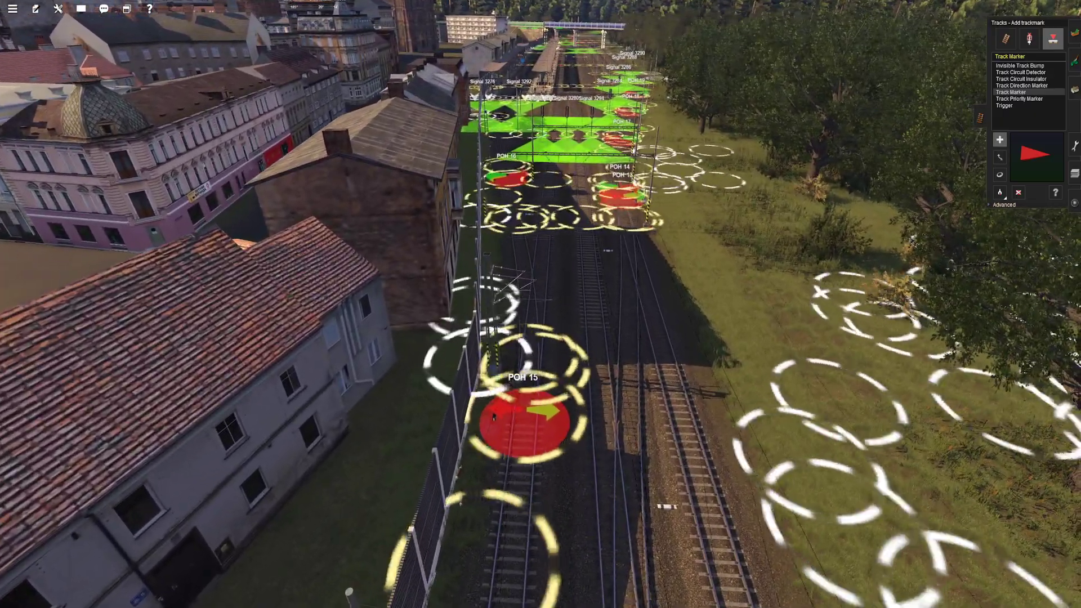
{"action": "key", "text": "s"}
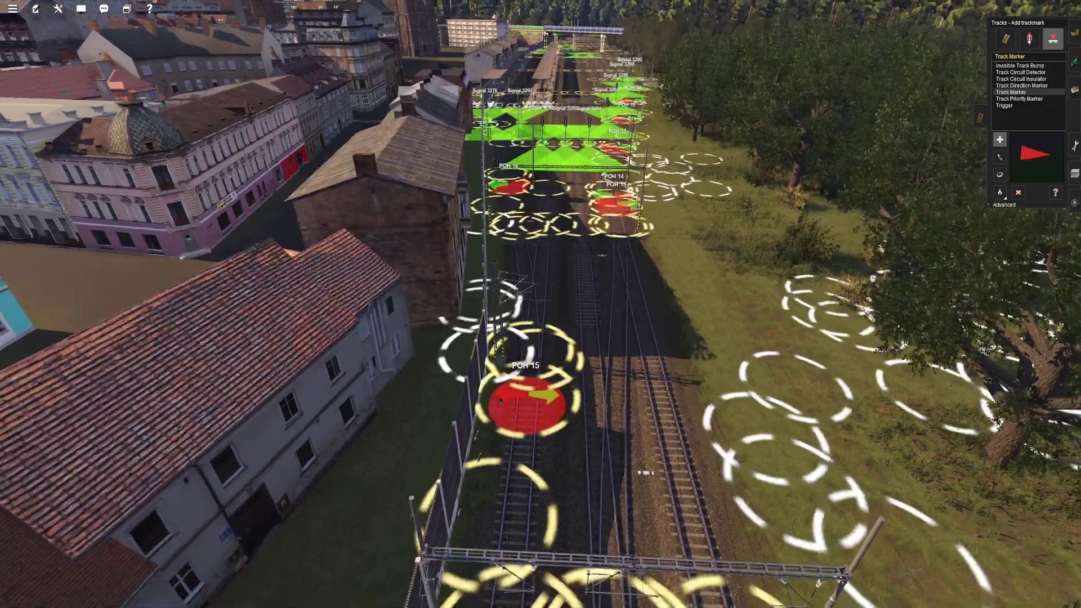
{"action": "key", "text": "w"}
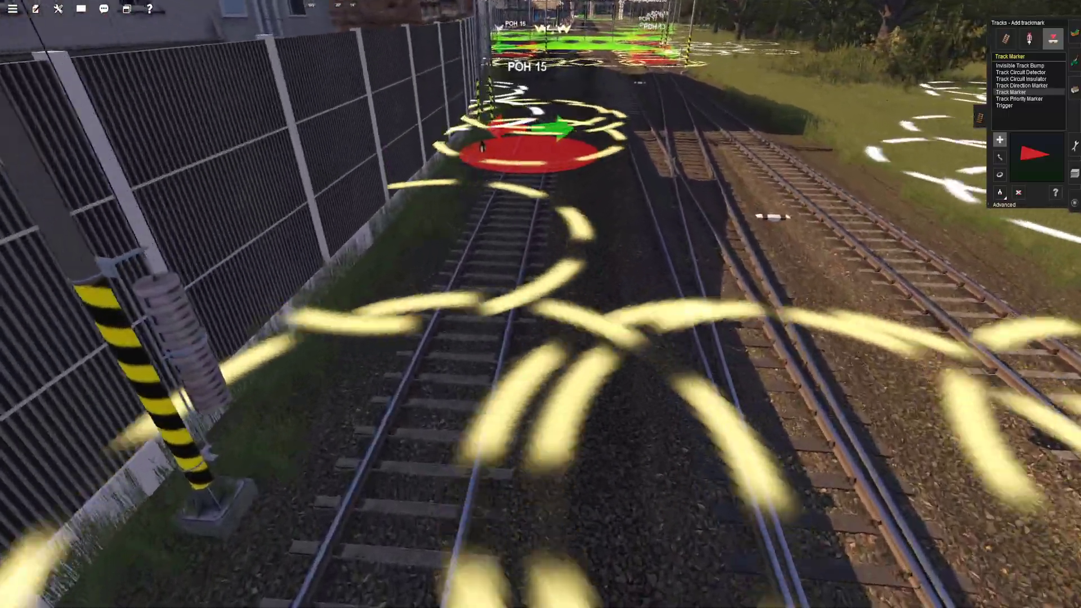
{"action": "key", "text": "Up"}
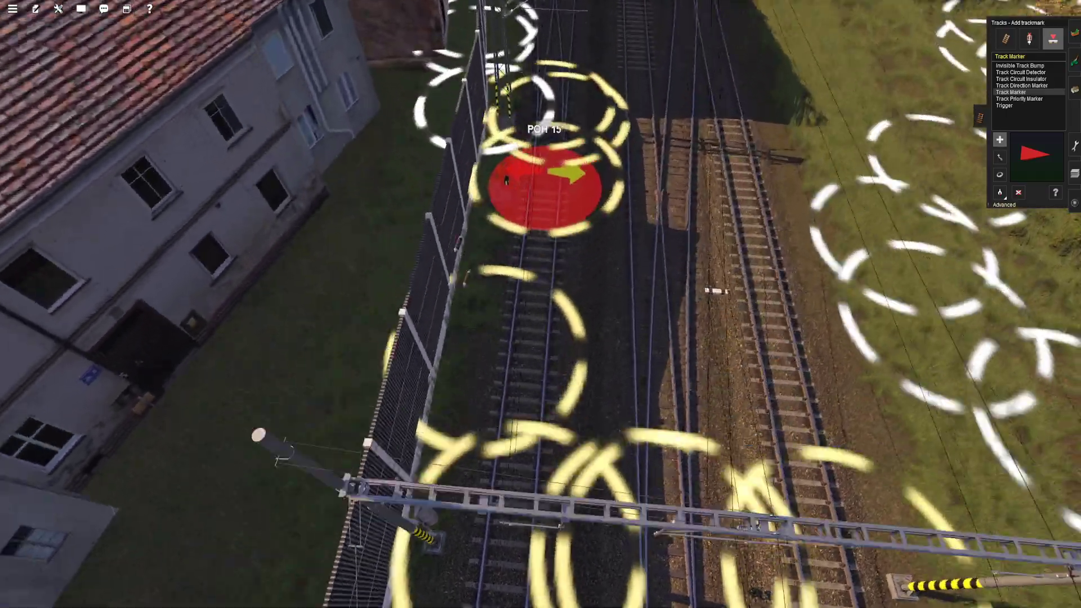
{"action": "left_click", "coordinate": [697, 485]}
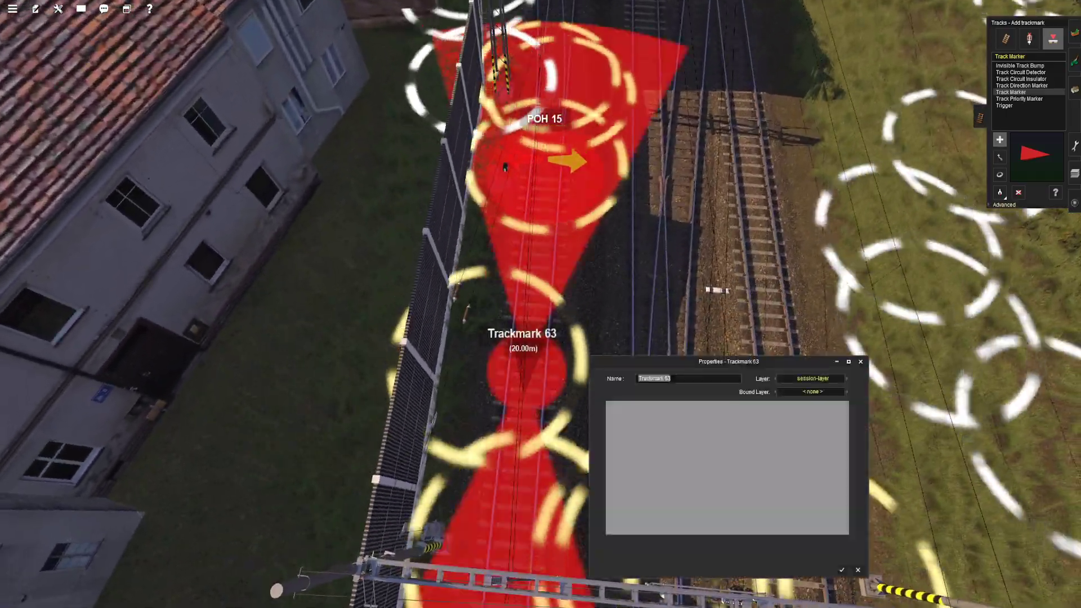
Step: Check the platforms at the station ahead and name the new track marker "Player 08 Turn Off P2 Pohraničie"
{"action": "key", "text": "Down"}
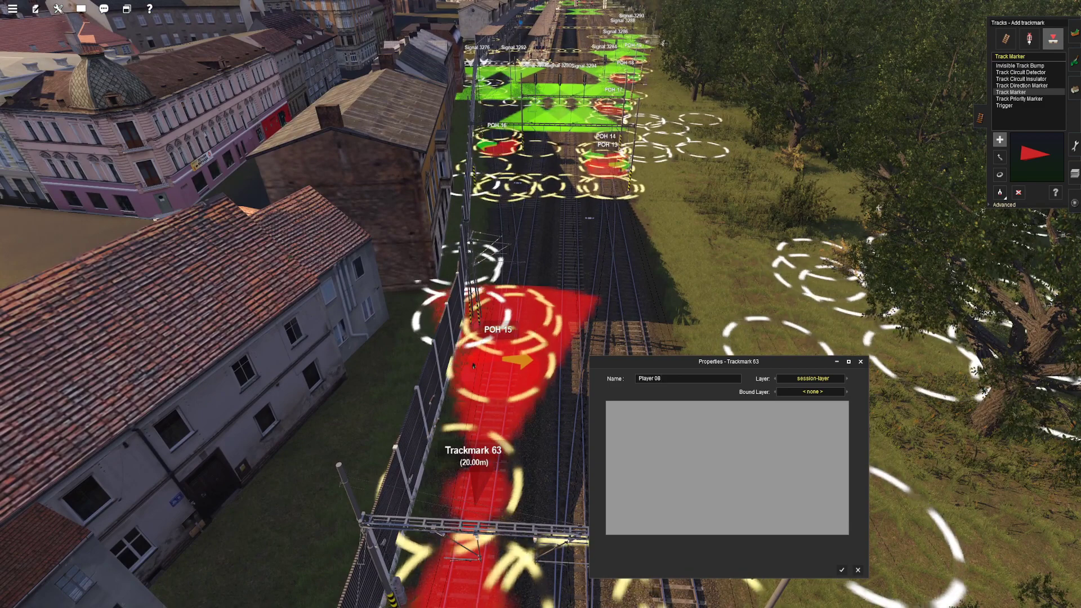
{"action": "key", "text": "w"}
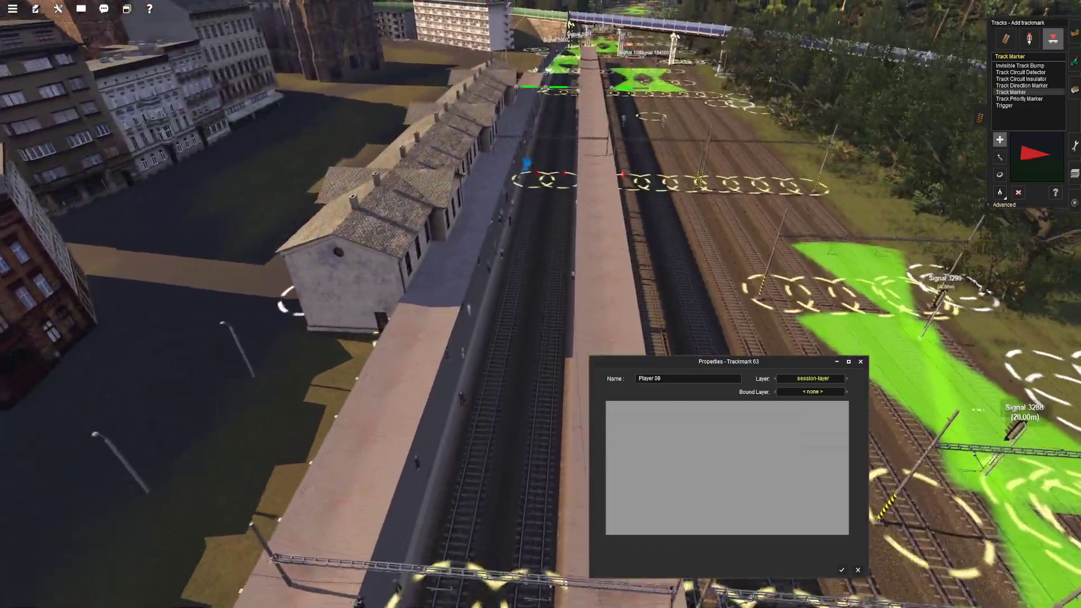
{"action": "right_click_drag", "start_coordinate": [474, 366], "coordinate": [121, 403]}
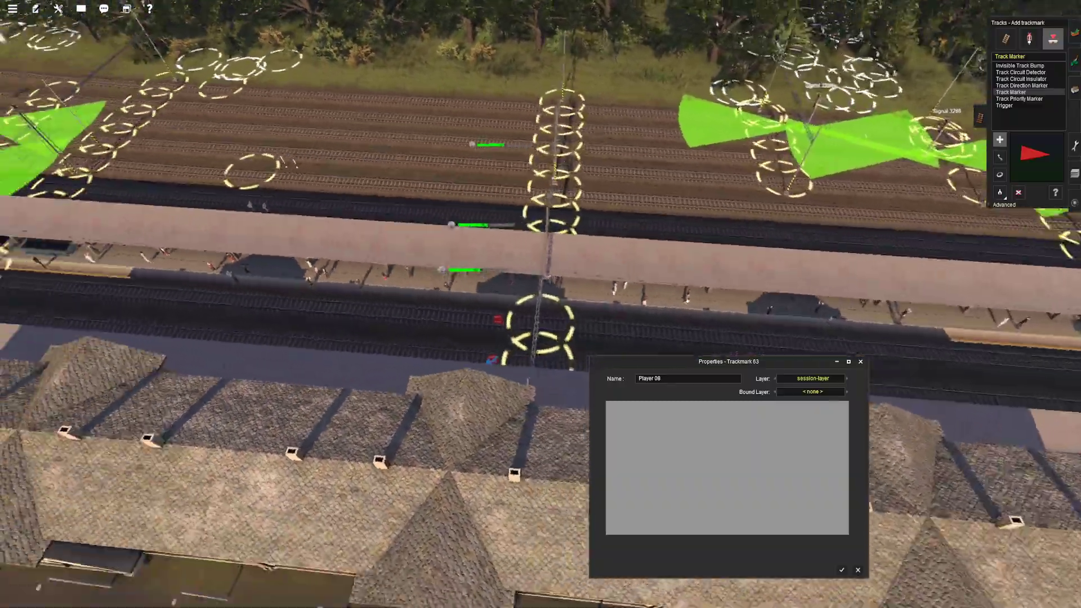
{"action": "right_click_drag", "start_coordinate": [540, 338], "coordinate": [459, 285]}
{"action": "scroll", "coordinate": [405, 315], "scroll_direction": "up", "scroll_amount": 4}
{"action": "scroll", "coordinate": [484, 265], "scroll_direction": "down", "scroll_amount": 5}
{"action": "key", "text": "s"}
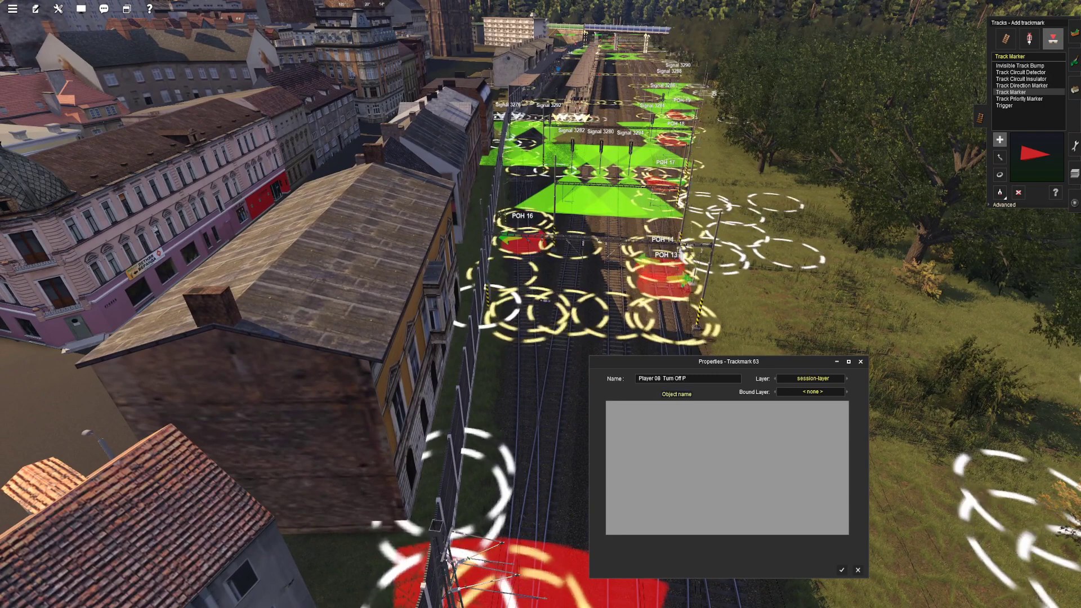
{"action": "type", "text": "2"}
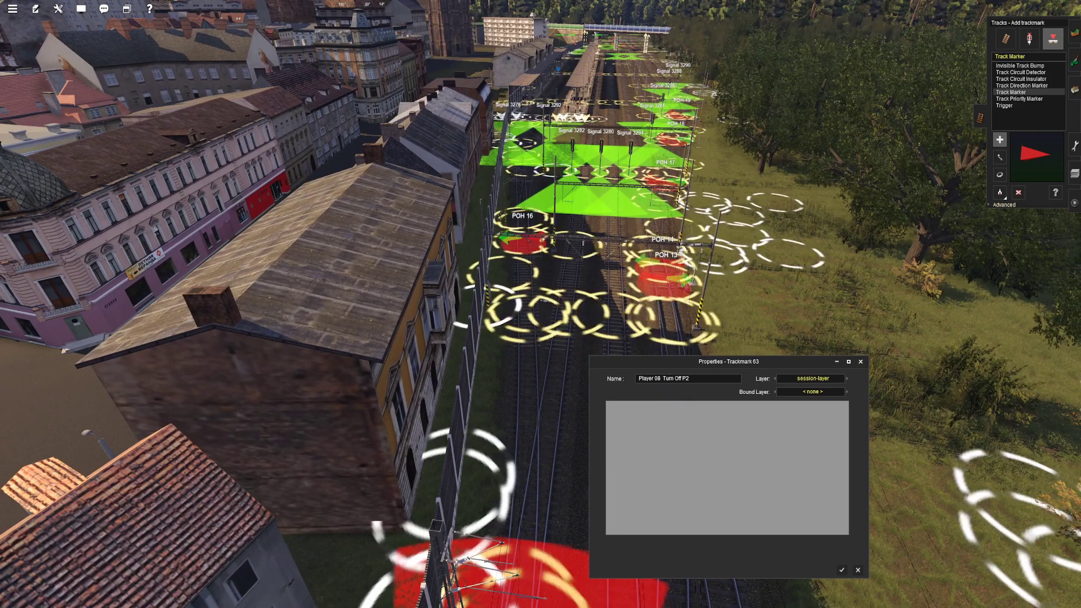
{"action": "type", "text": " F"}
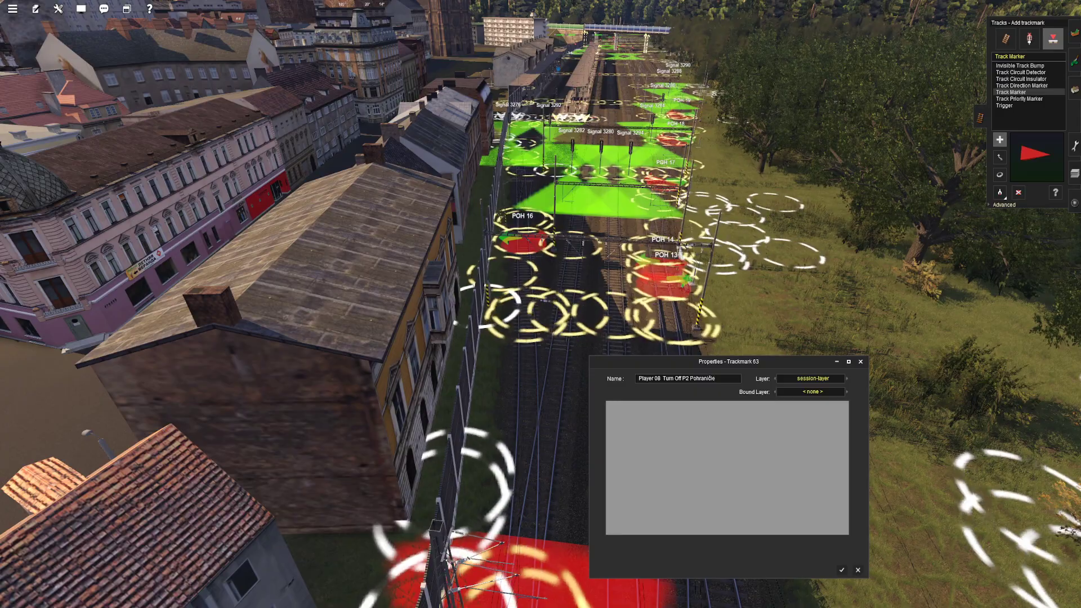
{"action": "key", "text": "Delete"}
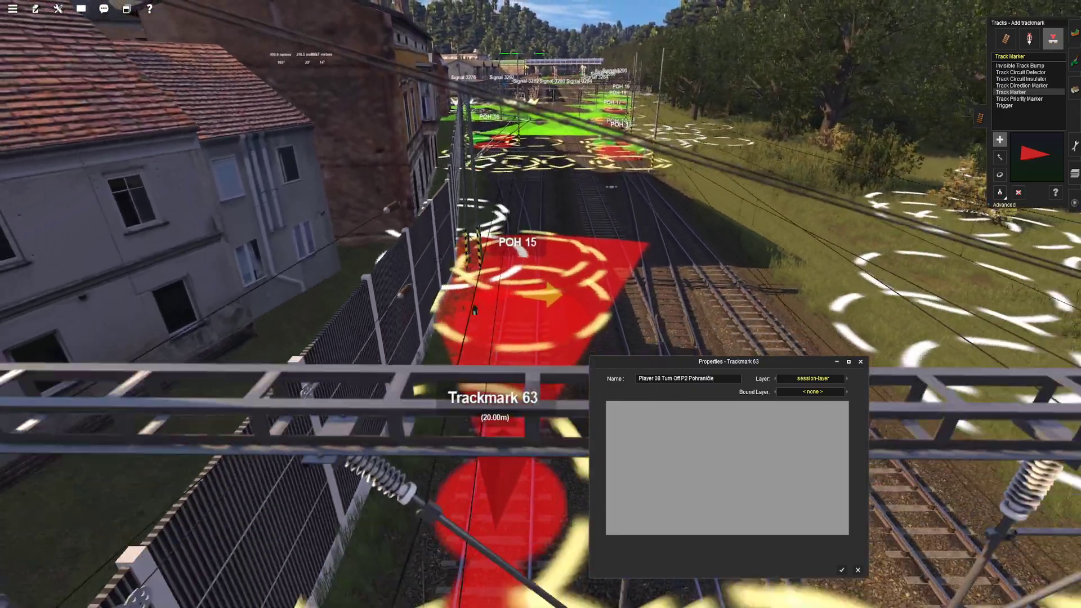
{"action": "scroll", "coordinate": [541, 304], "scroll_direction": "down", "scroll_amount": 5}
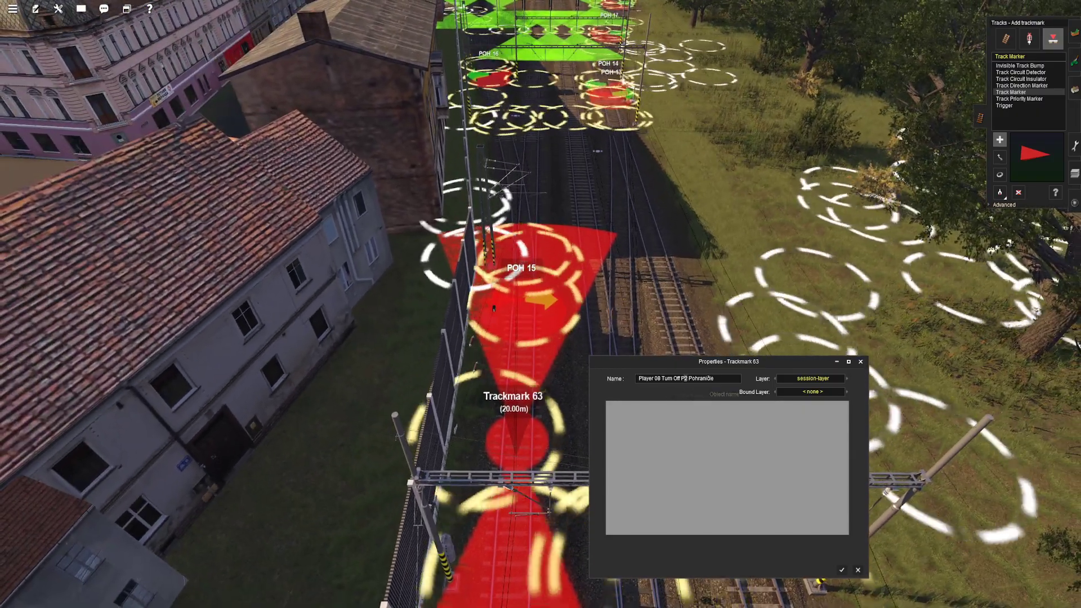
{"action": "left_click_drag", "start_coordinate": [714, 378], "coordinate": [697, 378]}
{"action": "left_click", "coordinate": [721, 378]}
{"action": "scroll", "coordinate": [541, 304], "scroll_direction": "down", "scroll_amount": 5}
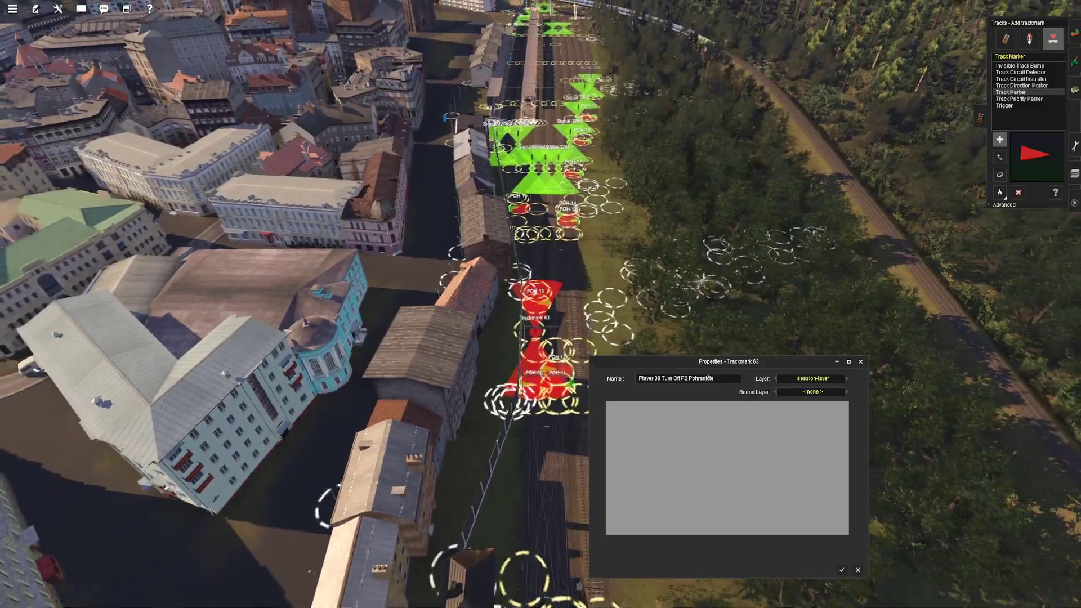
{"action": "key", "text": "Return"}
Step: Place a track marker at the far end of the Pohraničie platform, between Signals 1000 and 1001, and name it "Player 09 Pohaničie Stop"
{"action": "scroll", "coordinate": [540, 304], "scroll_direction": "up", "scroll_amount": 5}
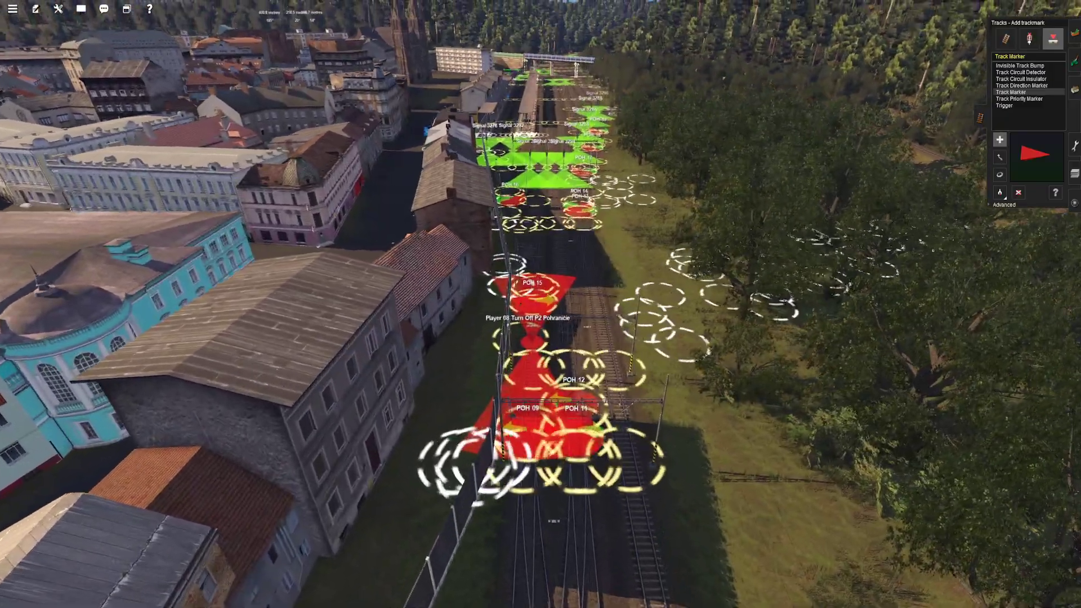
{"action": "key", "text": "Up"}
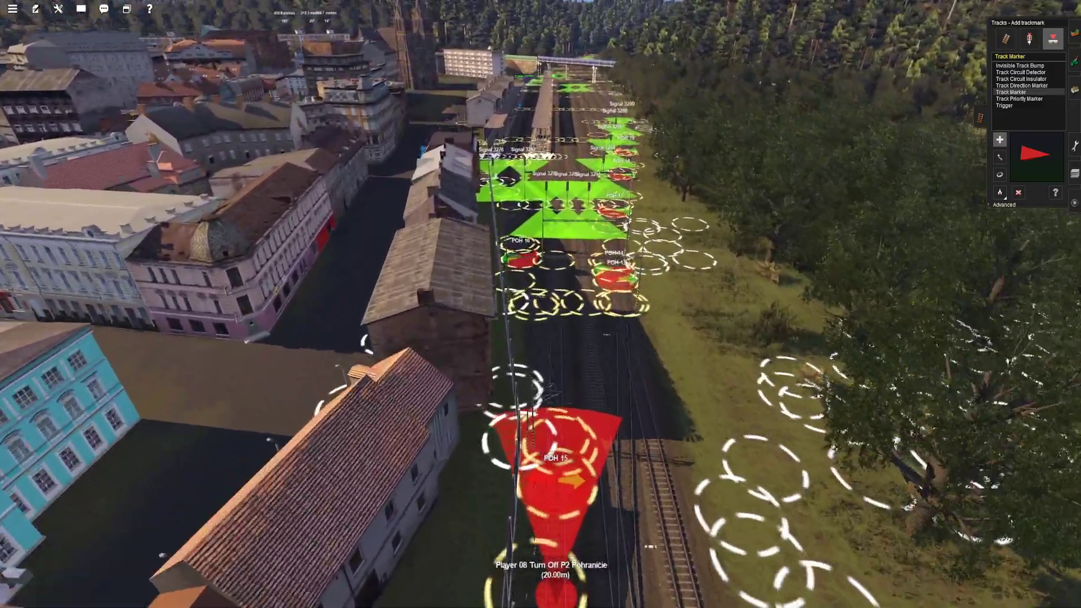
{"action": "key", "text": "Up"}
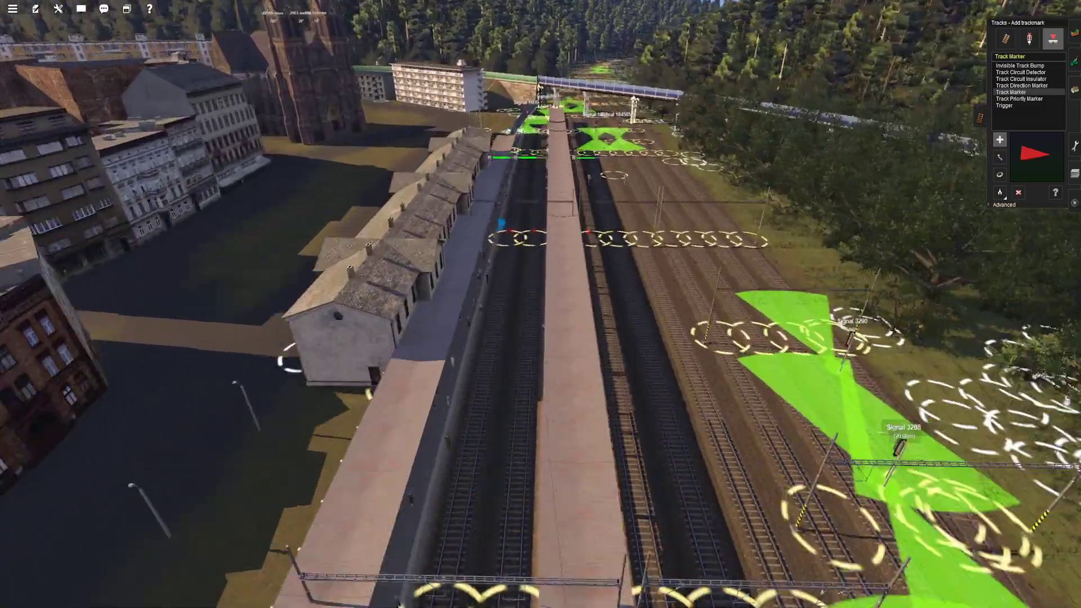
{"action": "key", "text": "w"}
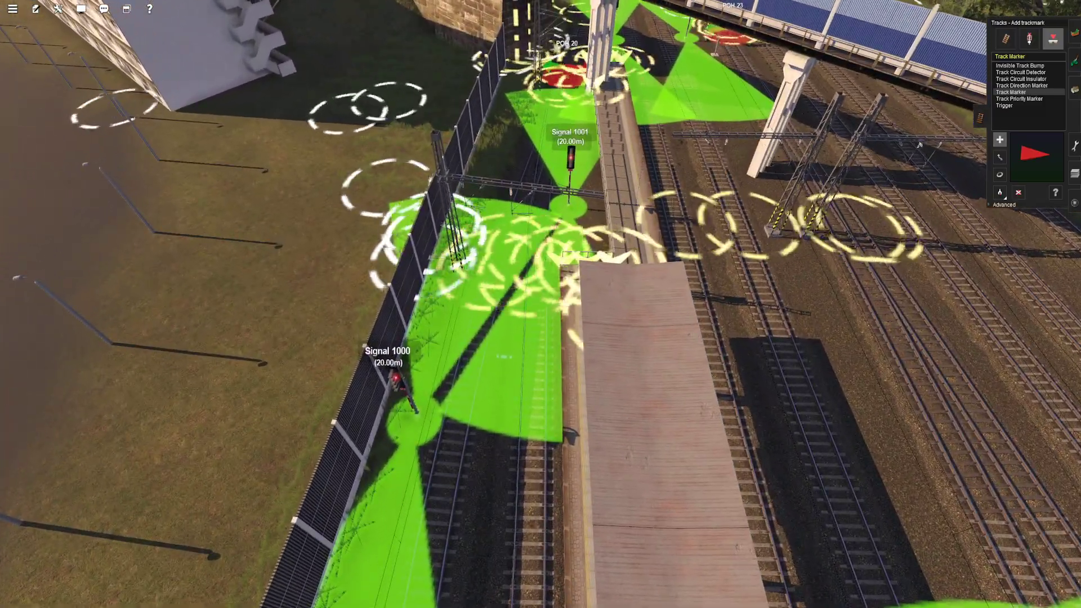
{"action": "left_click", "coordinate": [534, 346]}
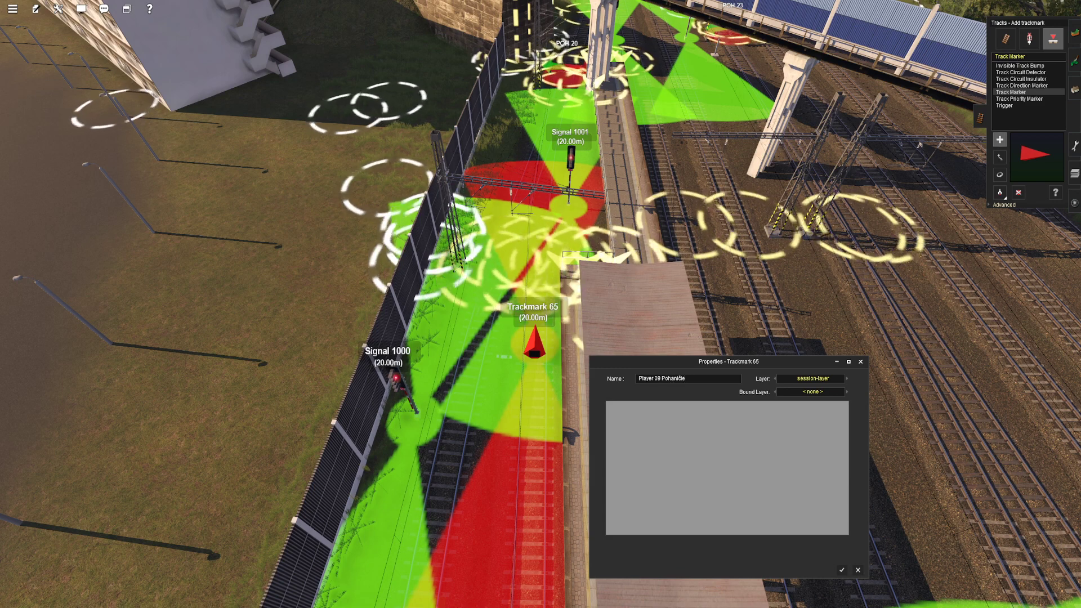
{"action": "type", "text": "top"}
{"action": "key", "text": "Return"}
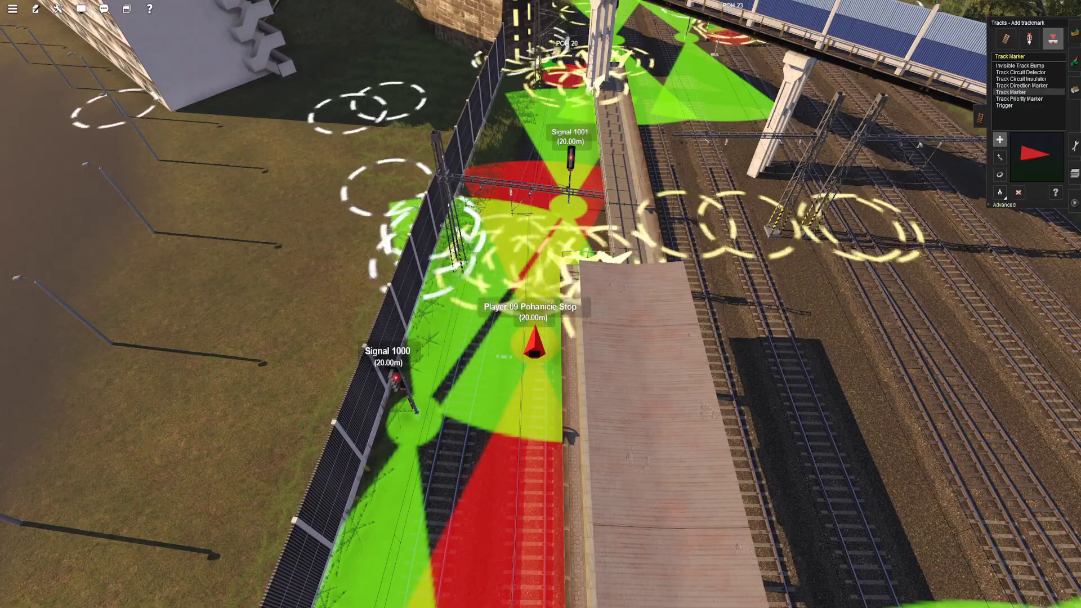
Step: Examine the "Player 09 Pohaničie Stop" marker up close and show the advanced trigger radius options for track objects
{"action": "key", "text": "Left"}
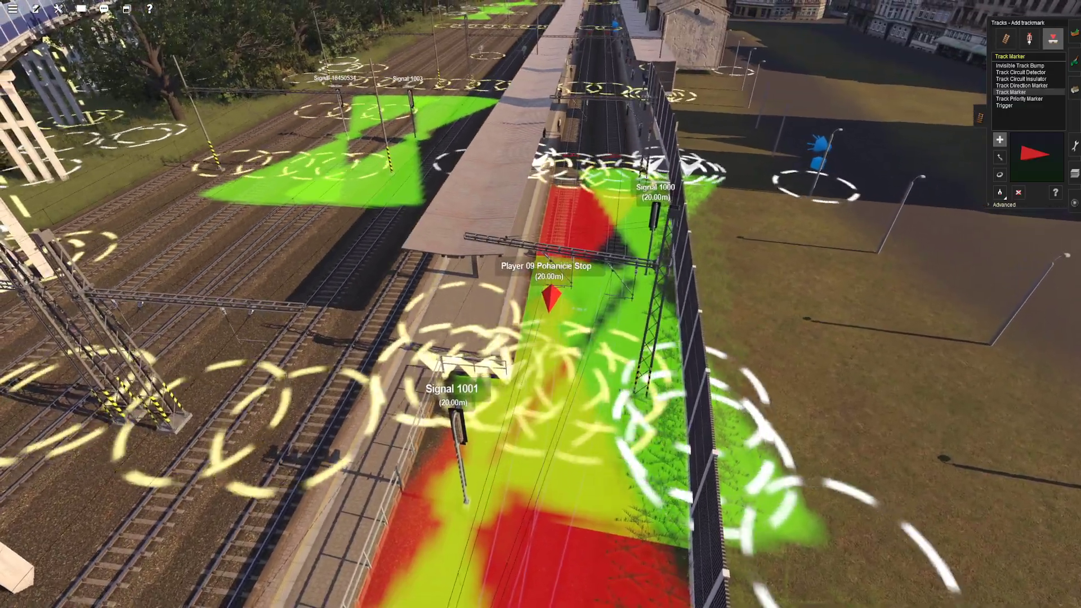
{"action": "key", "text": "Left"}
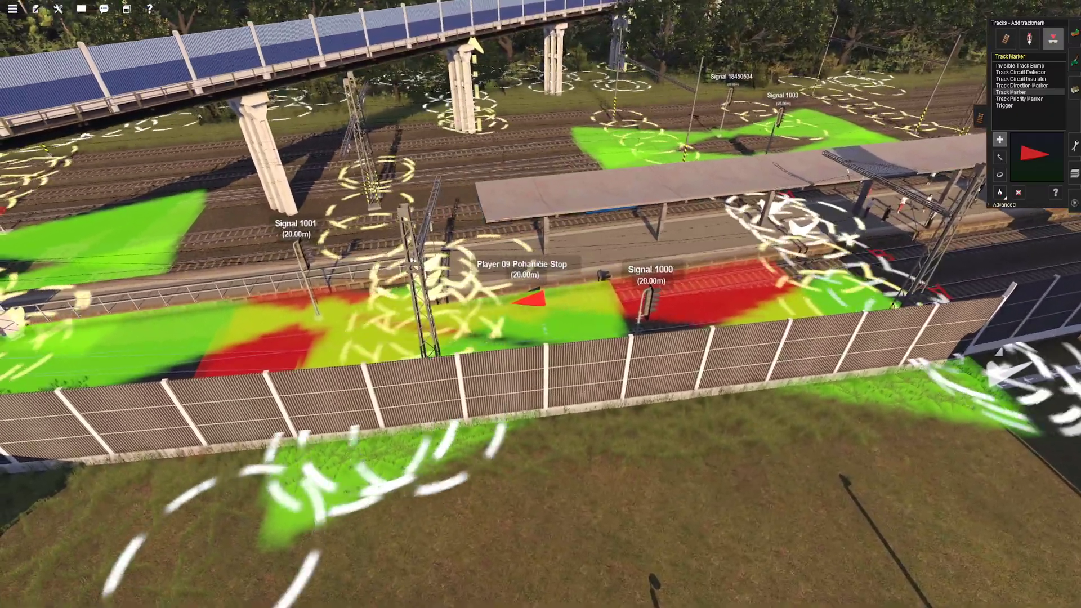
{"action": "scroll", "coordinate": [541, 304], "scroll_direction": "up", "scroll_amount": 2}
{"action": "scroll", "coordinate": [540, 304], "scroll_direction": "up", "scroll_amount": 4}
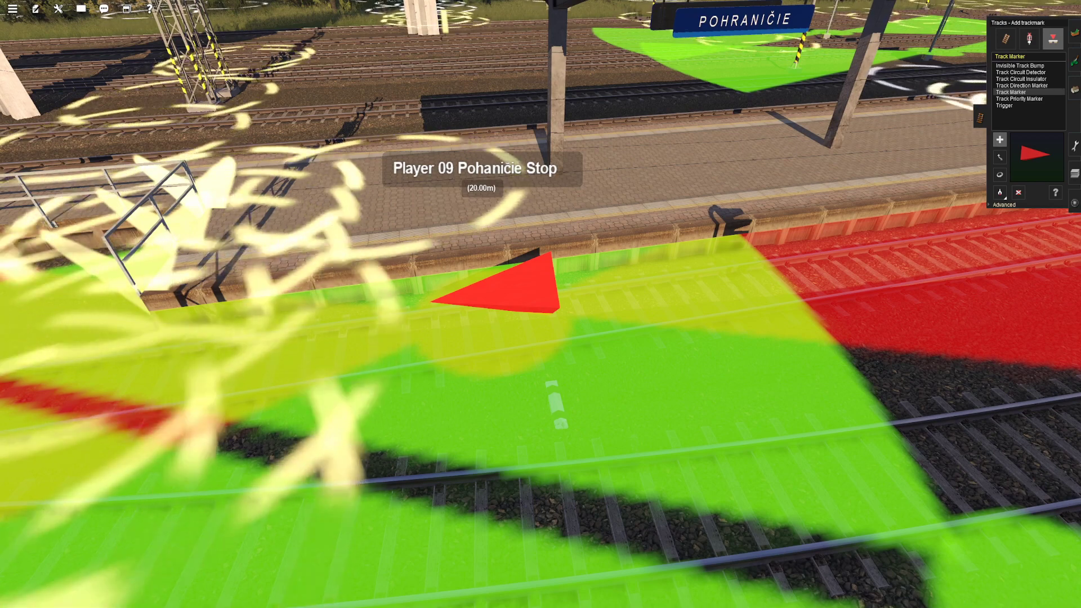
{"action": "scroll", "coordinate": [540, 304], "scroll_direction": "up", "scroll_amount": 2}
{"action": "key", "text": "Up"}
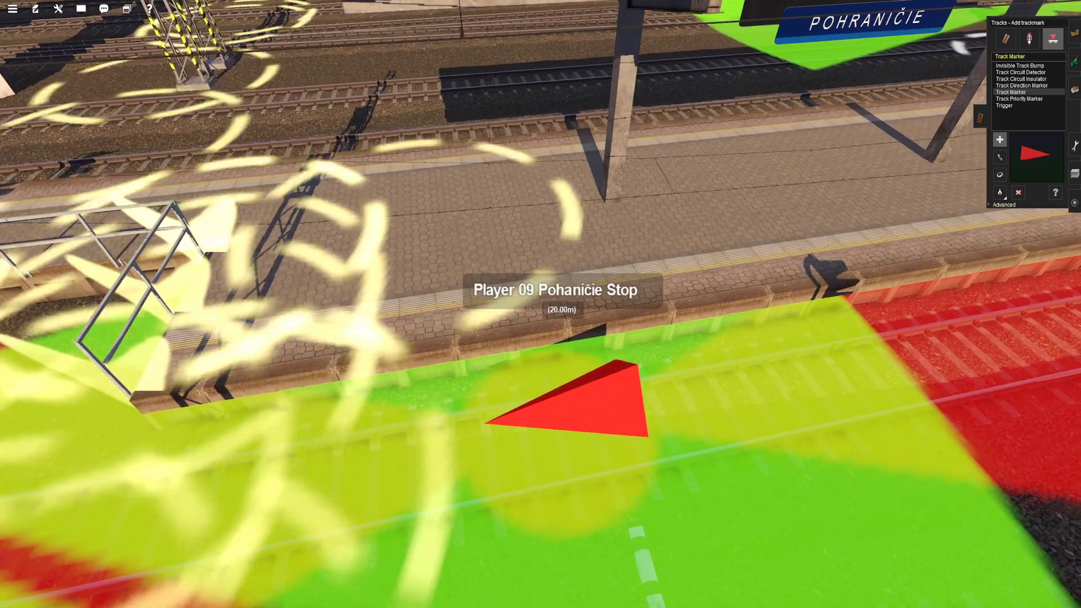
{"action": "left_click", "coordinate": [1004, 205]}
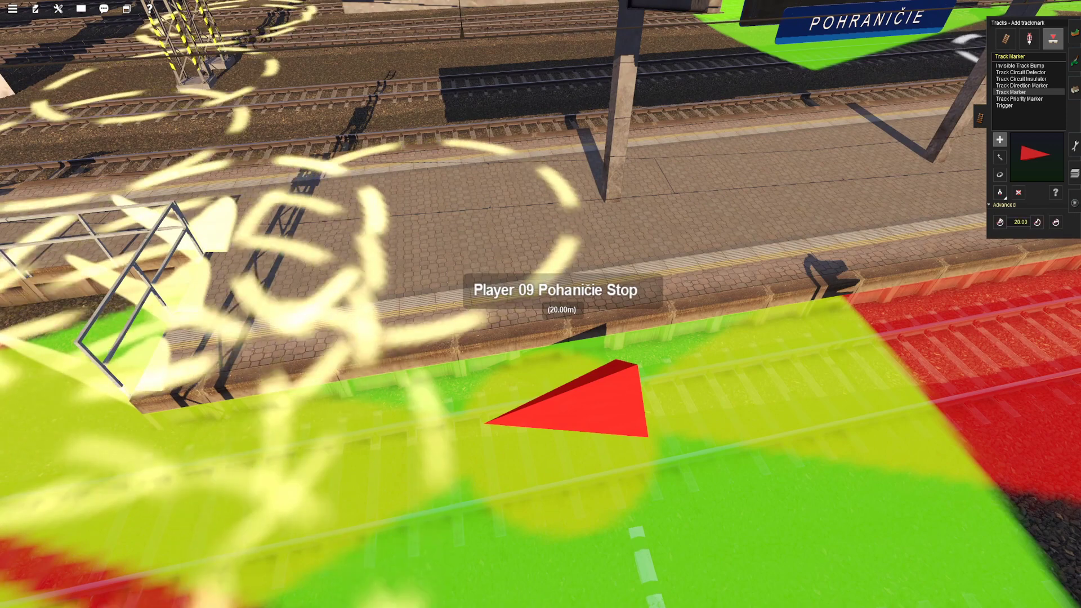
{"action": "left_click", "coordinate": [1004, 205]}
{"action": "left_click", "coordinate": [1004, 205]}
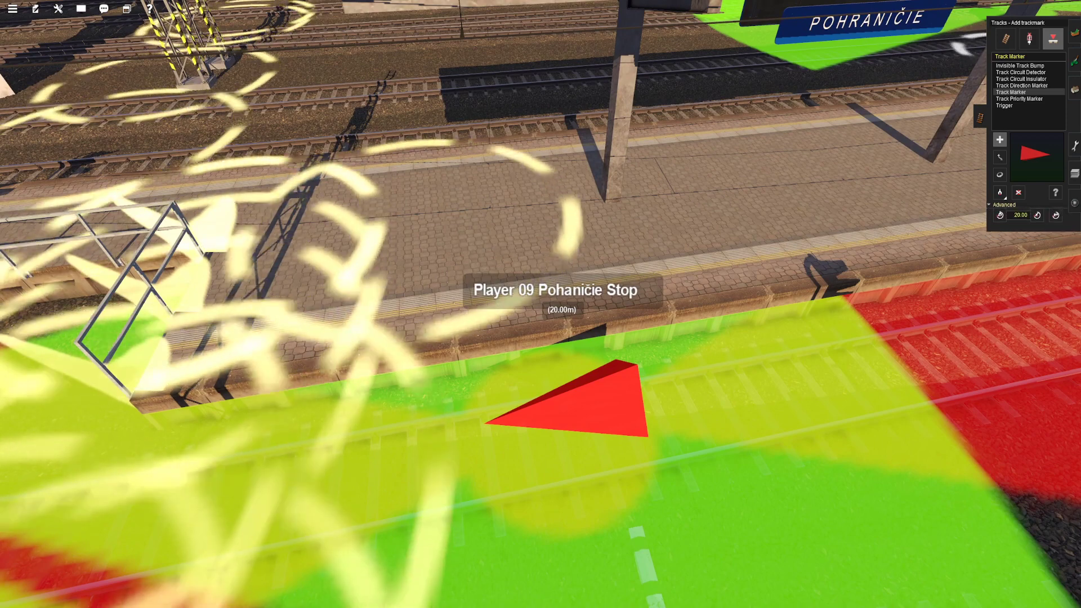
{"action": "left_click", "coordinate": [1004, 205]}
{"action": "left_click", "coordinate": [1004, 204]}
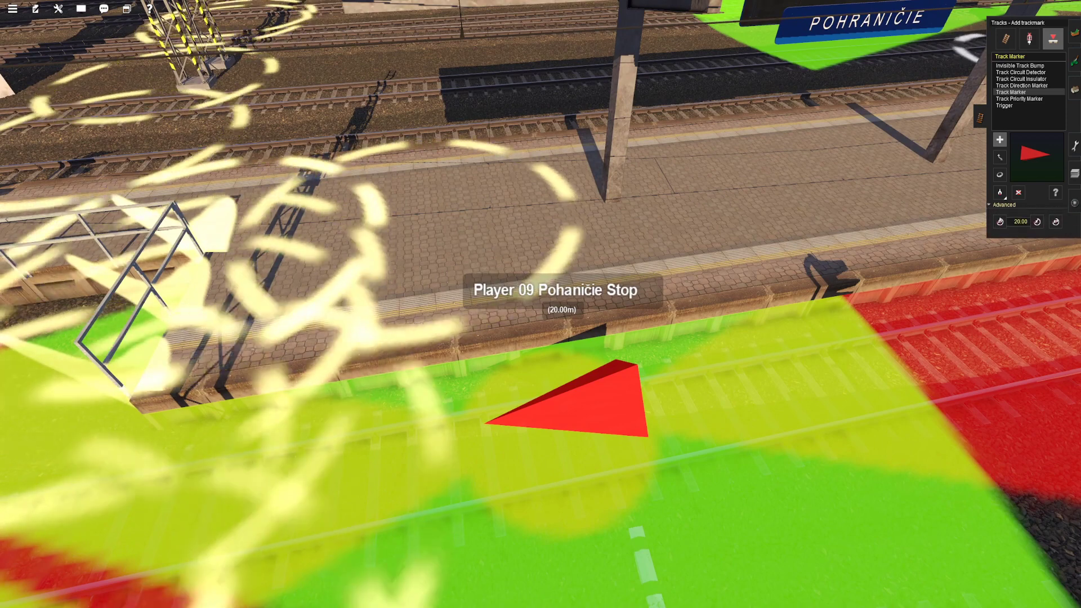
{"action": "left_click", "coordinate": [1004, 205]}
{"action": "left_click", "coordinate": [1004, 205]}
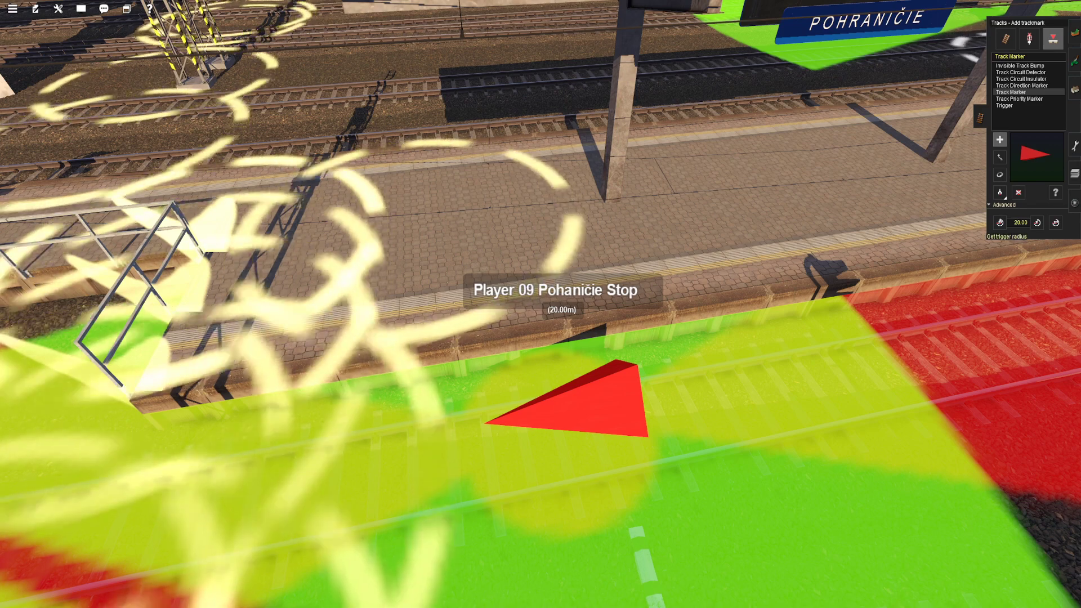
Step: Set the trigger radius of the "Player 09 Pohaničie Stop" marker to 5 m
{"action": "left_click", "coordinate": [1000, 222]}
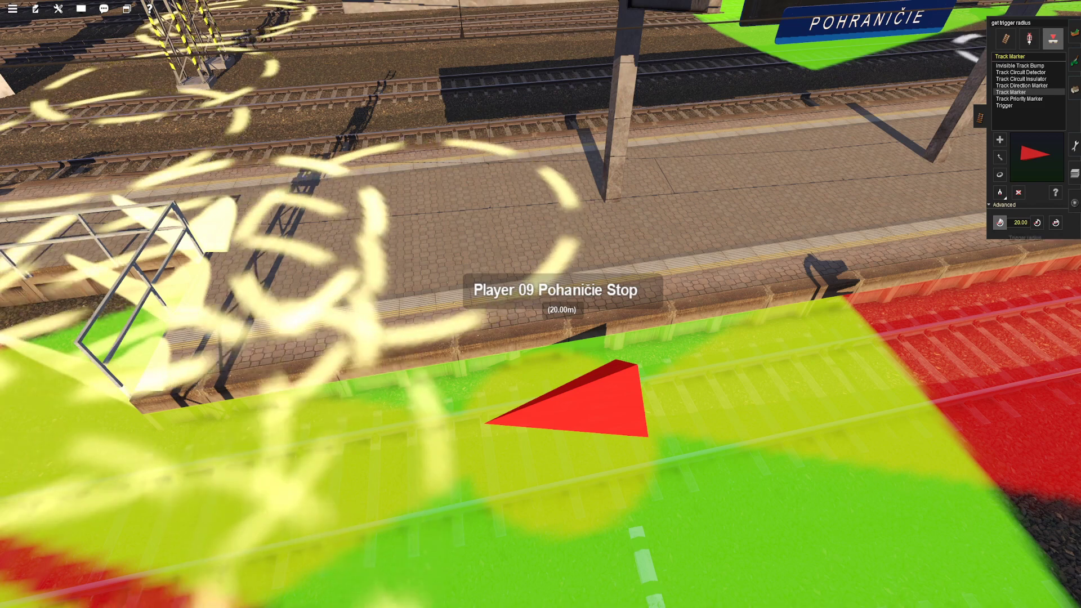
{"action": "left_click", "coordinate": [1021, 223]}
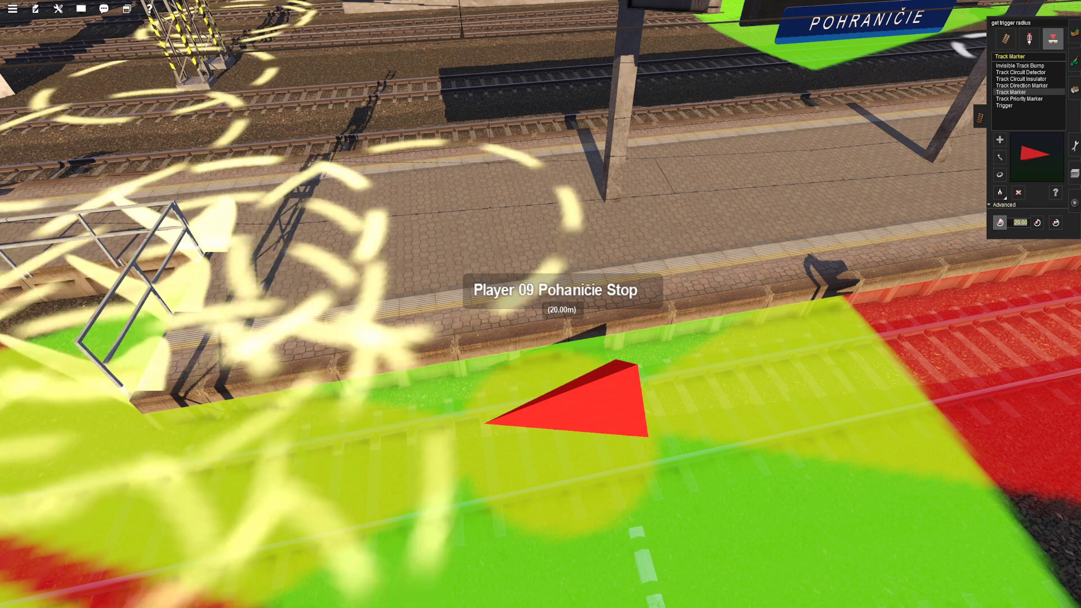
{"action": "type", "text": "5"}
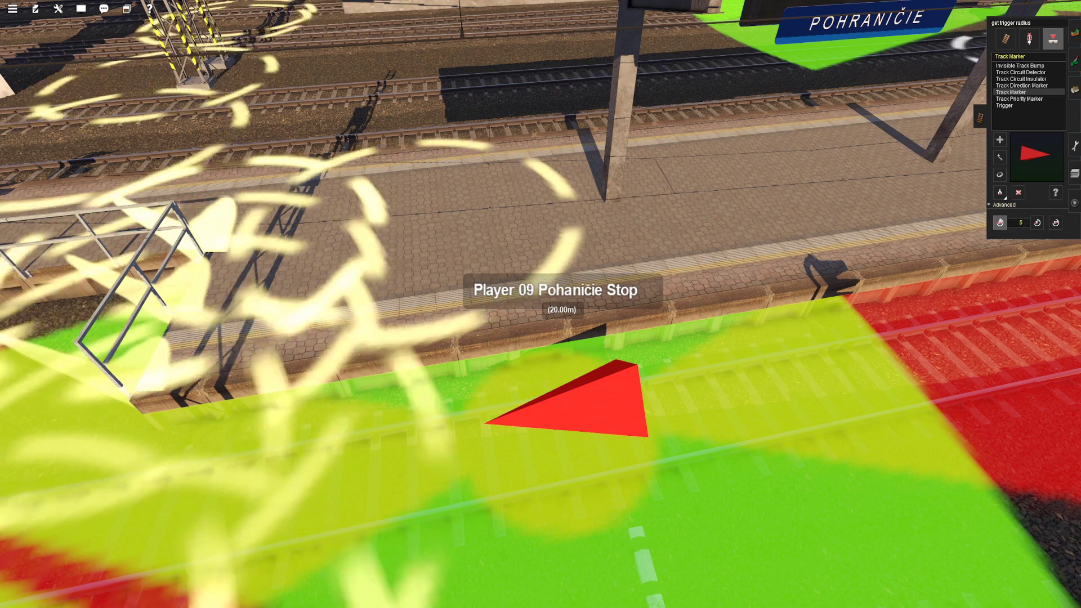
{"action": "left_click", "coordinate": [1037, 222]}
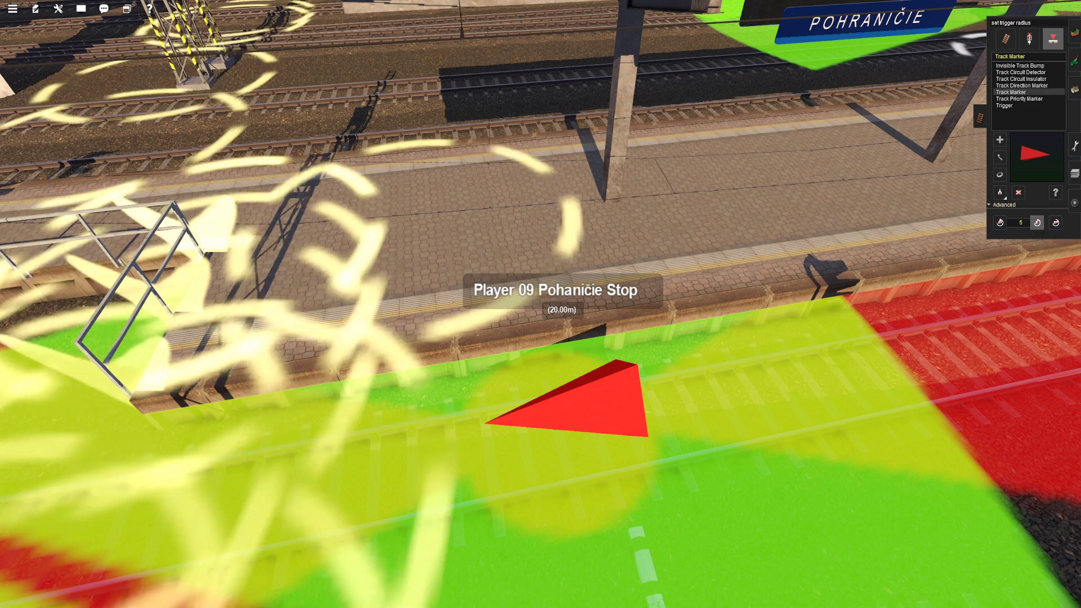
{"action": "left_click", "coordinate": [580, 409]}
Step: Inspect the resized trigger zone of the Player 09 stop marker from above and along the Pohraničie platform
{"action": "scroll", "coordinate": [580, 409], "scroll_direction": "down", "scroll_amount": 4}
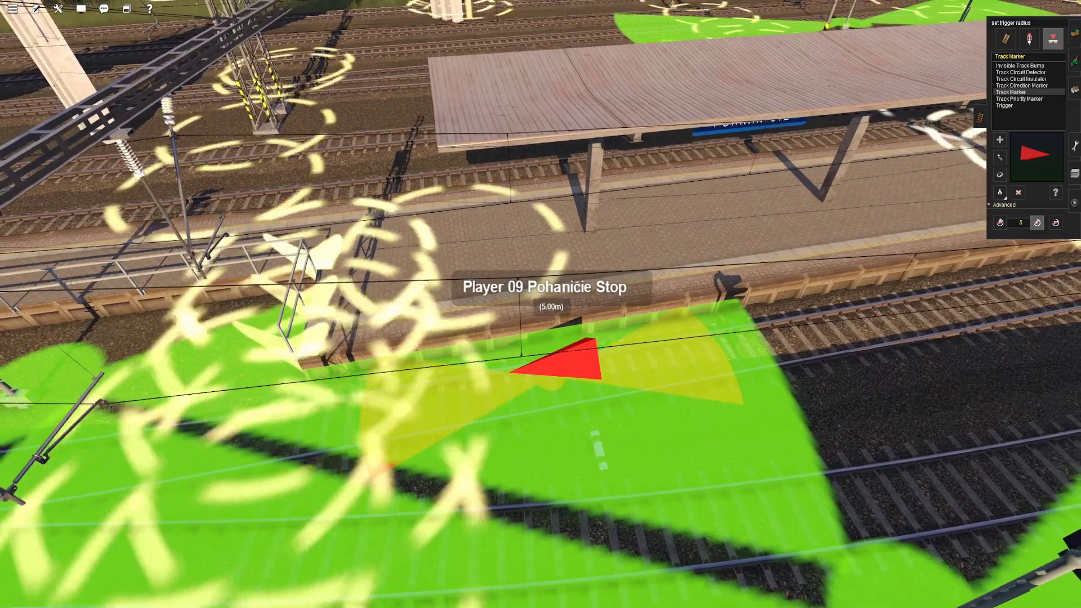
{"action": "key", "text": "Up"}
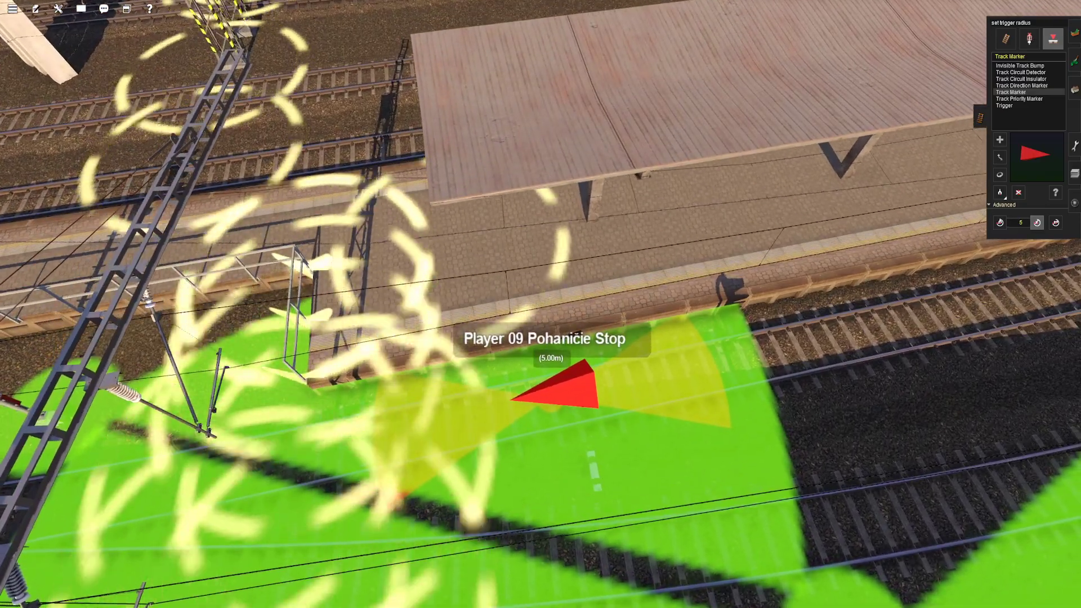
{"action": "key", "text": "Left"}
{"action": "key", "text": "Up"}
{"action": "key", "text": "Up"}
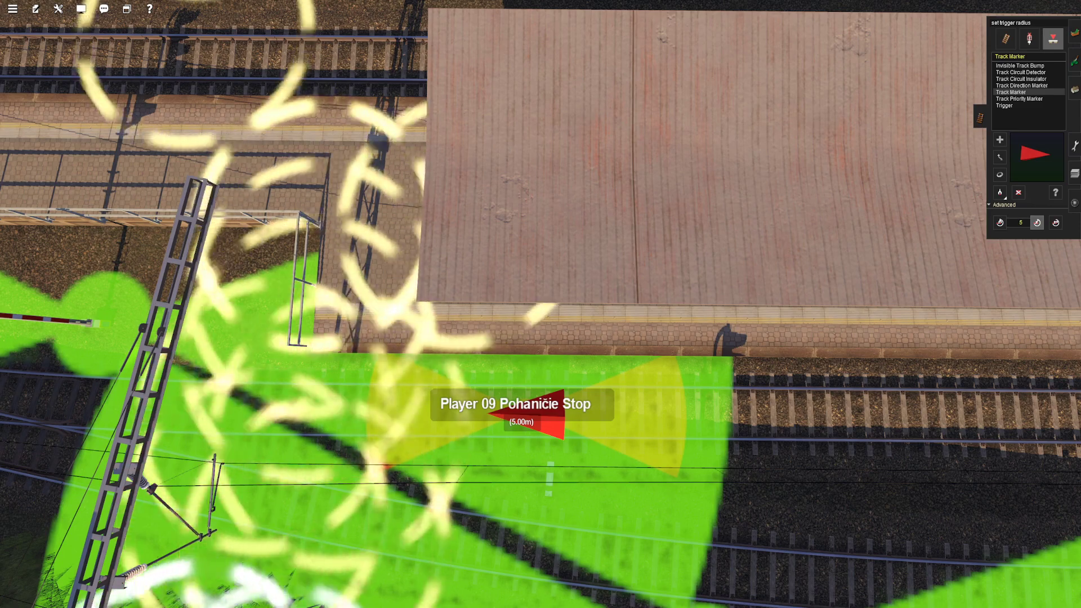
{"action": "key", "text": "Left"}
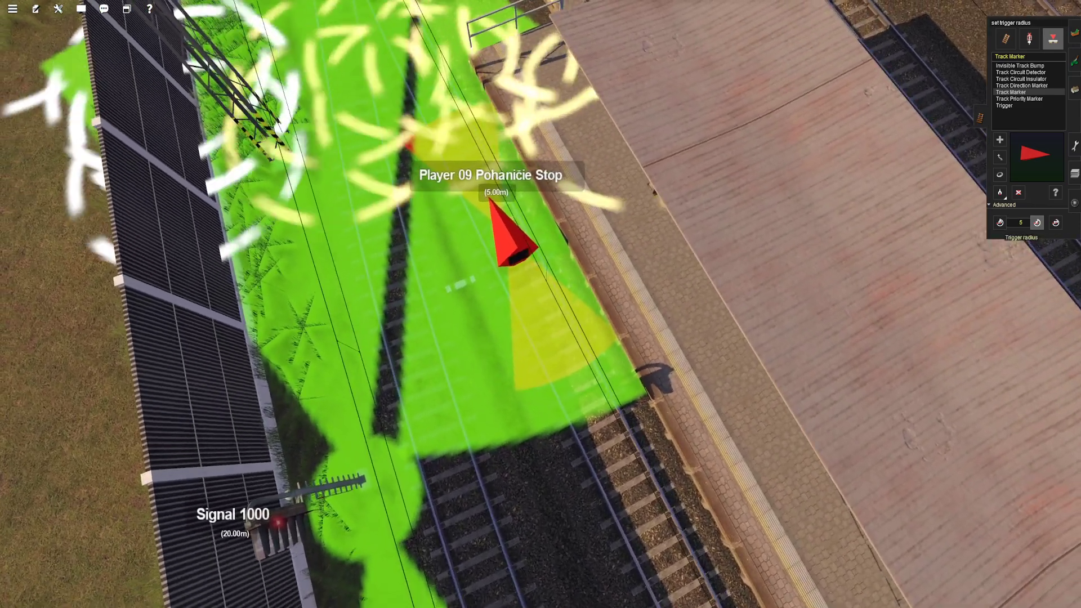
{"action": "key", "text": "Left"}
{"action": "key", "text": "Left"}
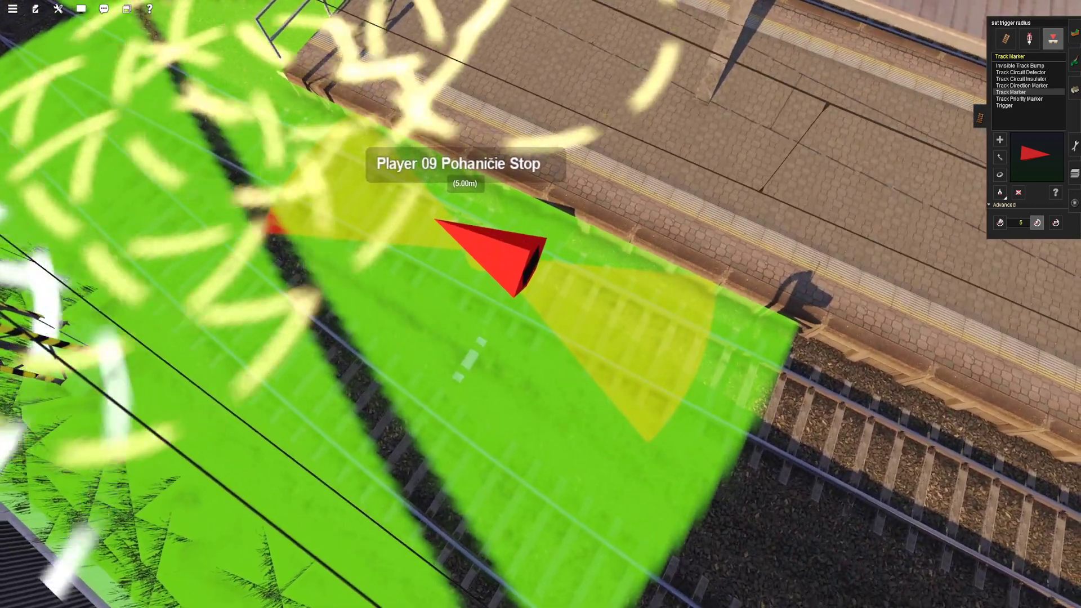
{"action": "key", "text": "Left"}
{"action": "key", "text": "Left"}
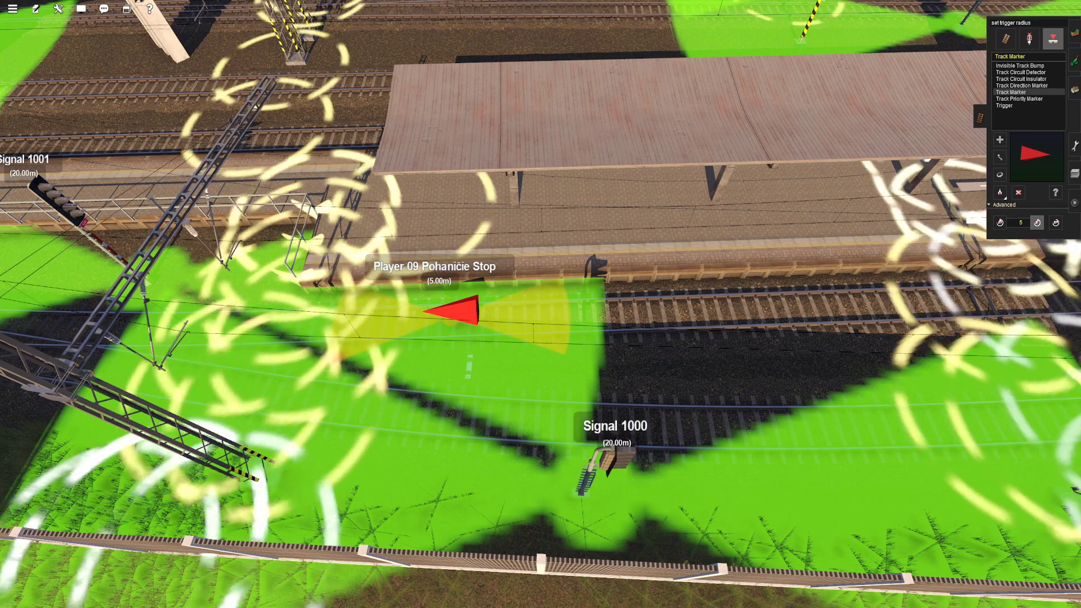
{"action": "scroll", "coordinate": [540, 304], "scroll_direction": "up", "scroll_amount": 3}
{"action": "key", "text": "Left"}
{"action": "key", "text": "Down"}
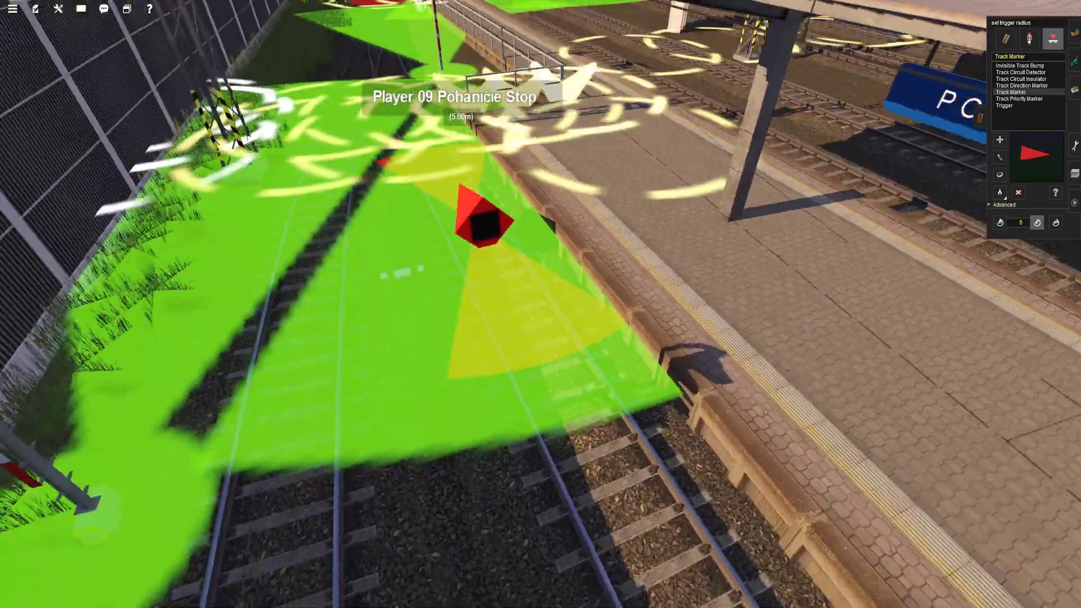
{"action": "key", "text": "Up"}
{"action": "key", "text": "Right"}
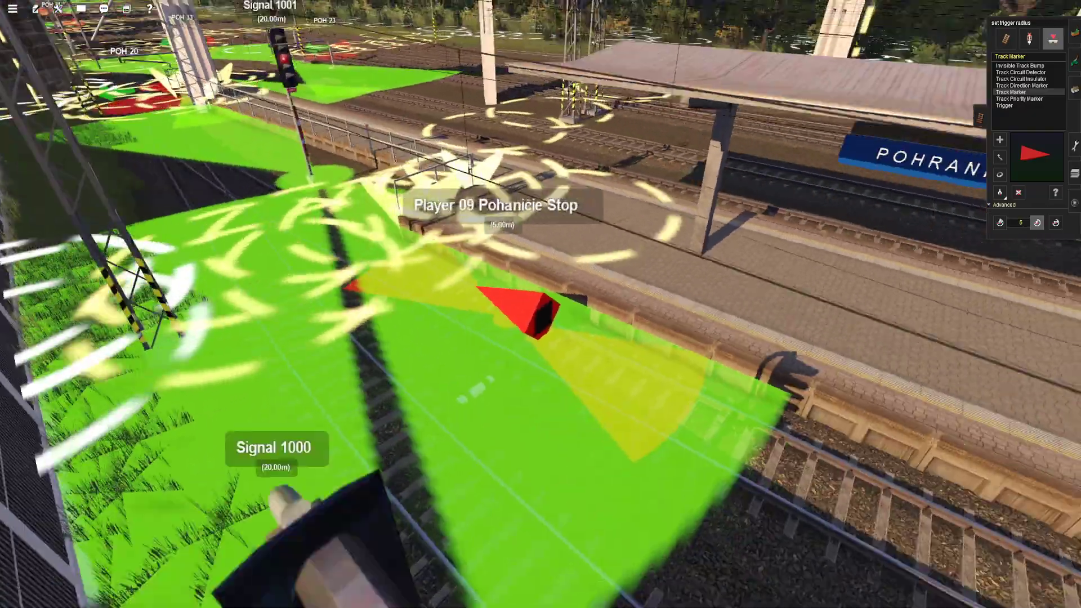
Step: Set the trigger radius of the "Player 09 Pohaničie Stop" marker back to 20 m
{"action": "key", "text": "Right"}
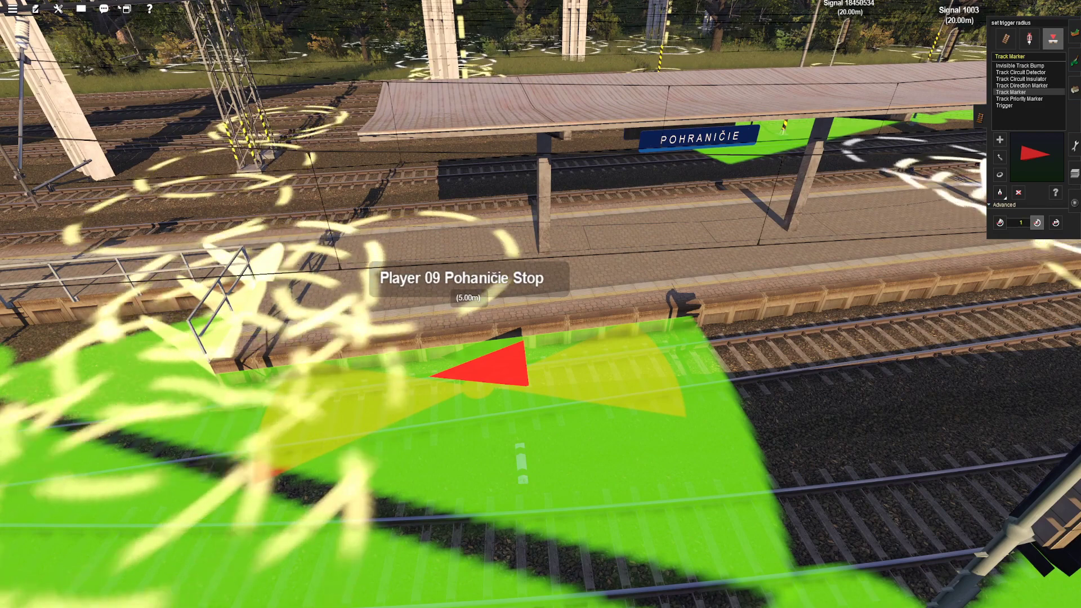
{"action": "left_click", "coordinate": [488, 370]}
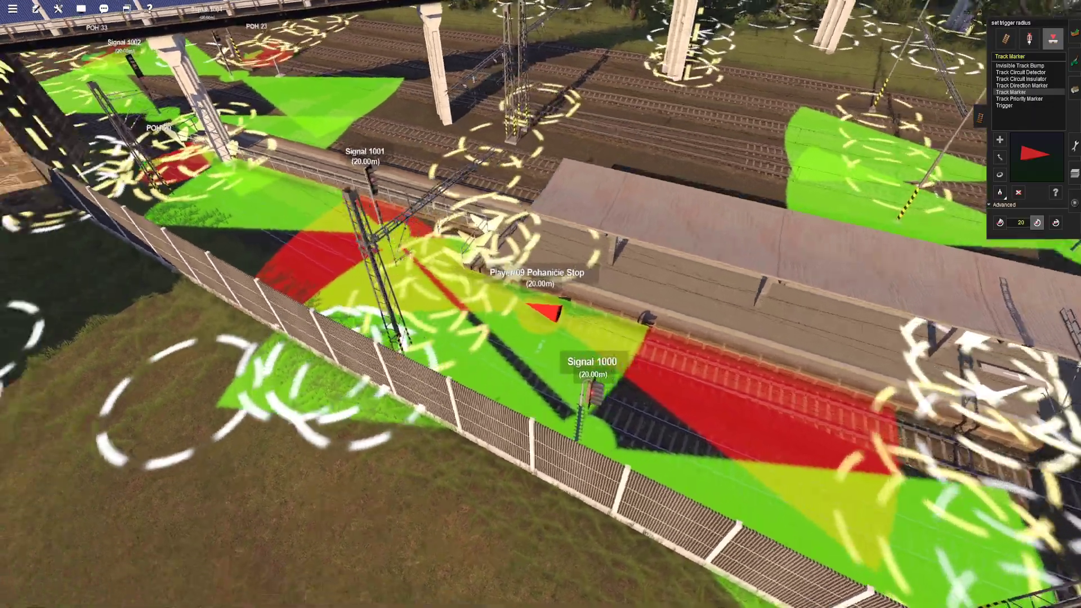
{"action": "key", "text": "Up"}
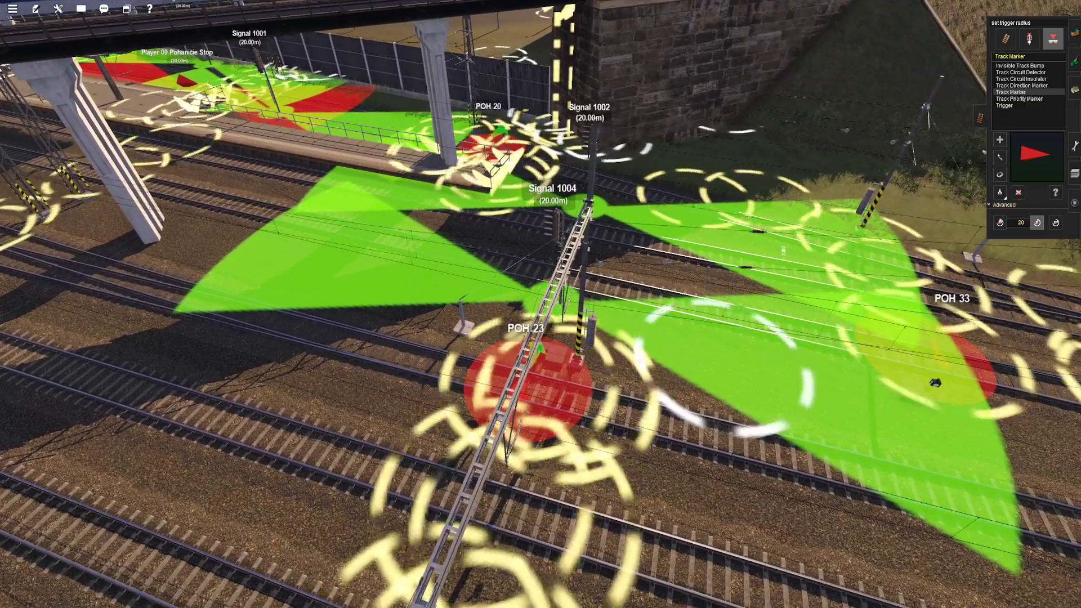
{"action": "key", "text": "w"}
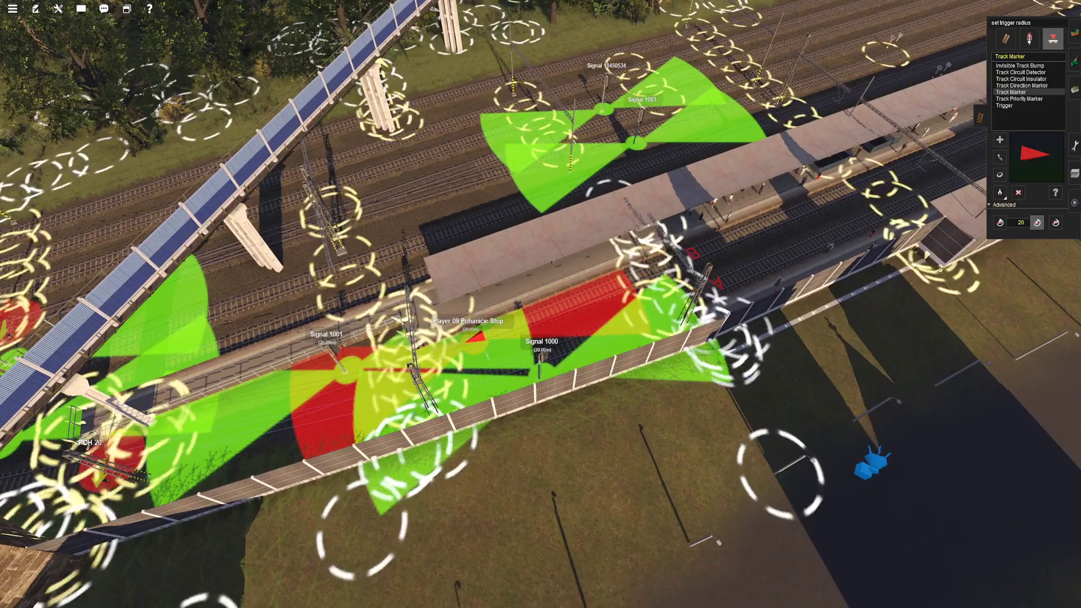
Step: Travel across the route map from Pohraničie back to the player train's starting platform at Ihlanovo
{"action": "scroll", "coordinate": [540, 304], "scroll_direction": "down", "scroll_amount": 15}
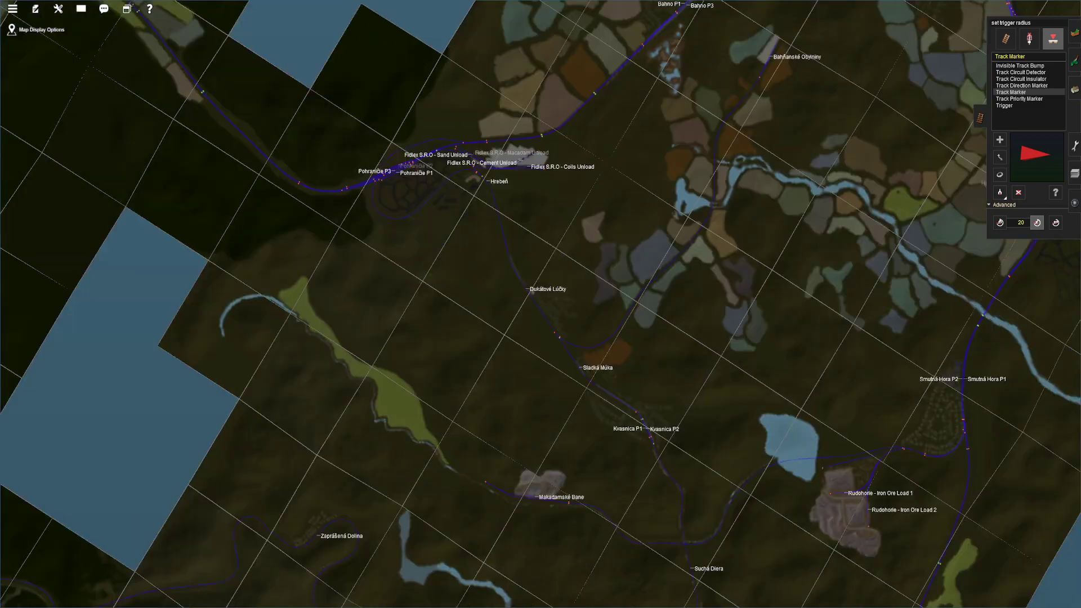
{"action": "right_click", "coordinate": [714, 468]}
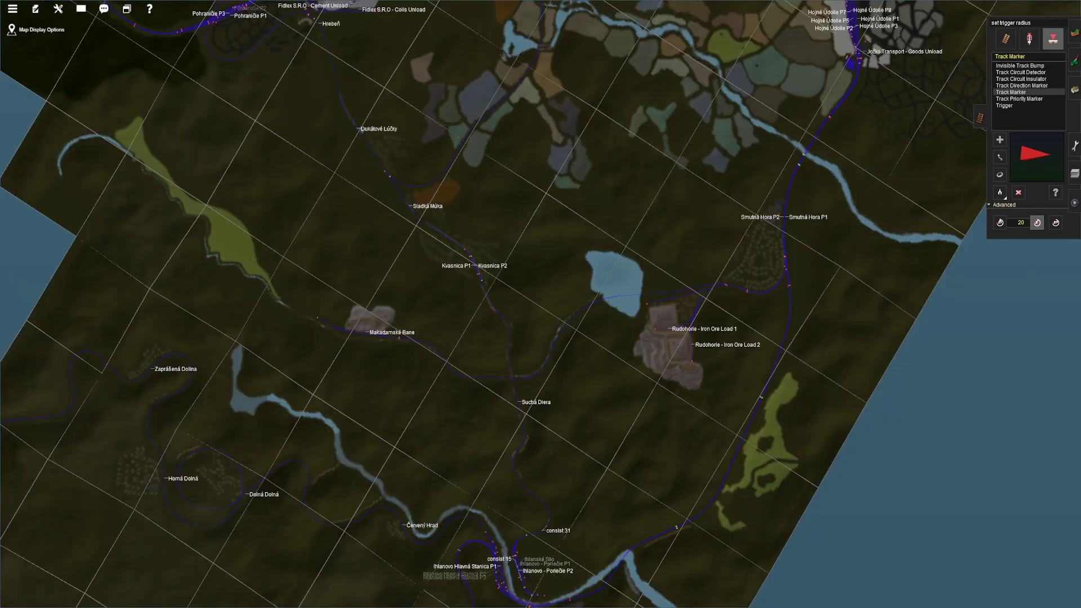
{"action": "right_click", "coordinate": [529, 516]}
{"action": "scroll", "coordinate": [540, 304], "scroll_direction": "up", "scroll_amount": 5}
{"action": "right_click", "coordinate": [428, 496]}
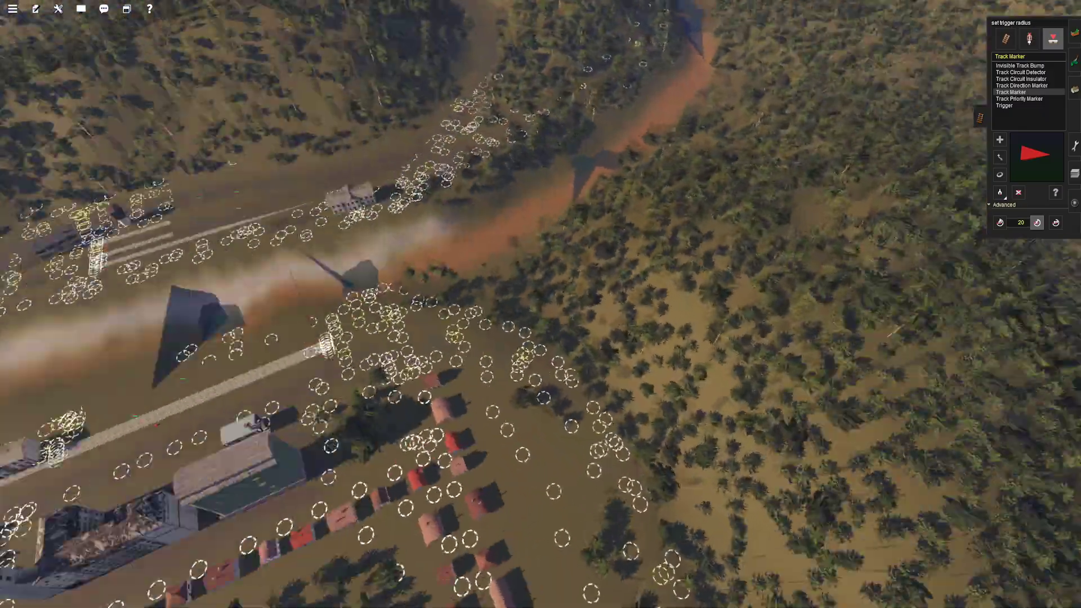
{"action": "scroll", "coordinate": [540, 304], "scroll_direction": "up", "scroll_amount": 6}
{"action": "key", "text": "Right"}
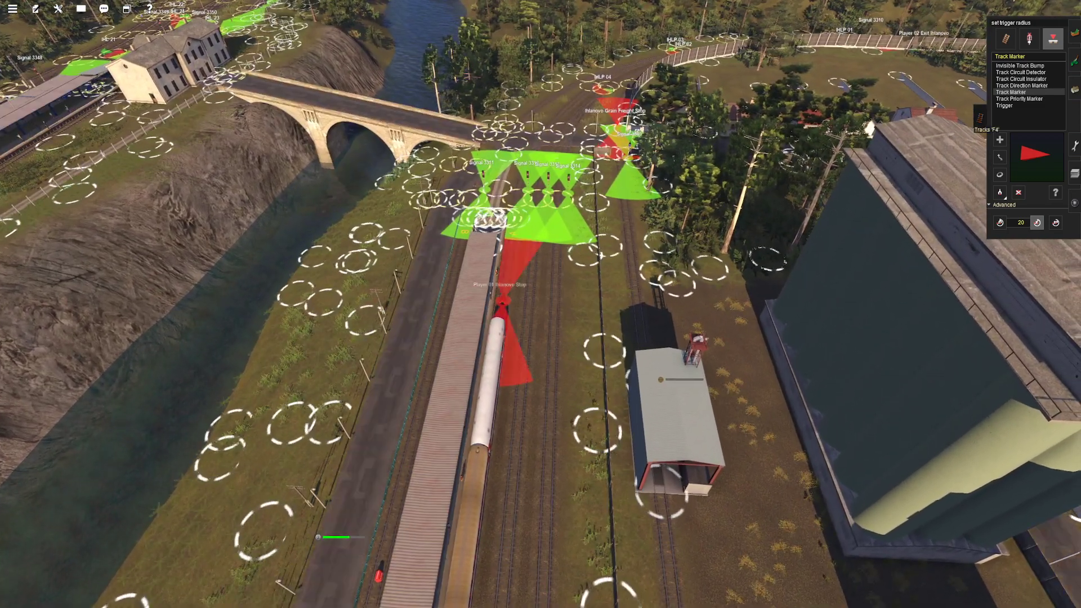
Step: Examine the "Player 01 Ihlanovo Stop" marker and the player train standing at the platform
{"action": "left_click", "coordinate": [980, 117]}
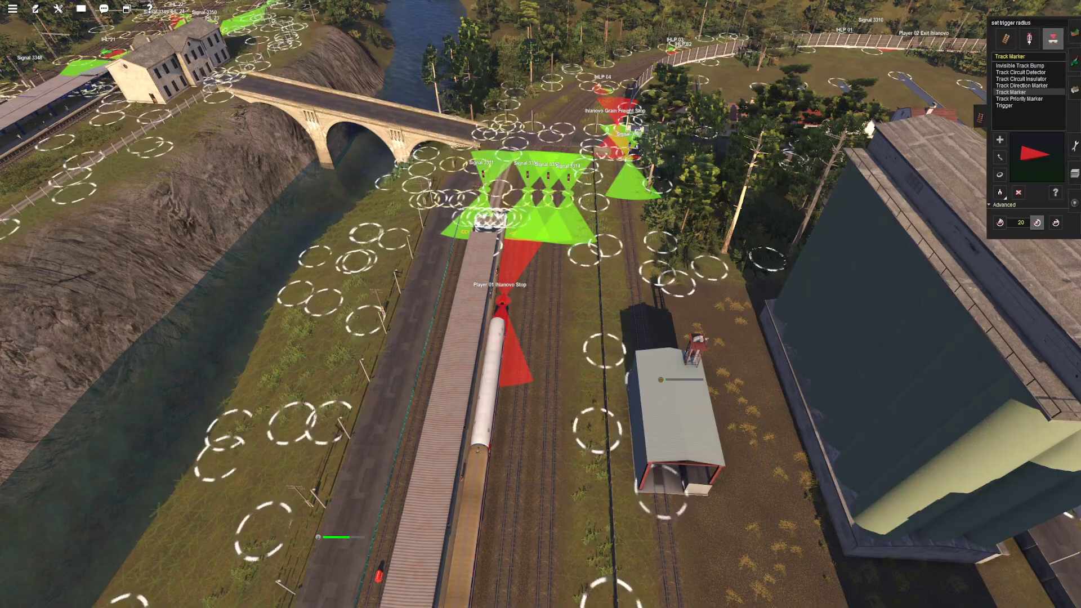
{"action": "scroll", "coordinate": [540, 304], "scroll_direction": "up", "scroll_amount": 10}
{"action": "mouse_move", "coordinate": [540, 304]}
{"action": "right_mouse_down"}
{"action": "mouse_move", "coordinate": [506, 226]}
{"action": "mouse_move", "coordinate": [586, 271]}
{"action": "mouse_move", "coordinate": [591, 261]}
{"action": "right_mouse_up"}
{"action": "scroll", "coordinate": [541, 304], "scroll_direction": "up", "scroll_amount": 4}
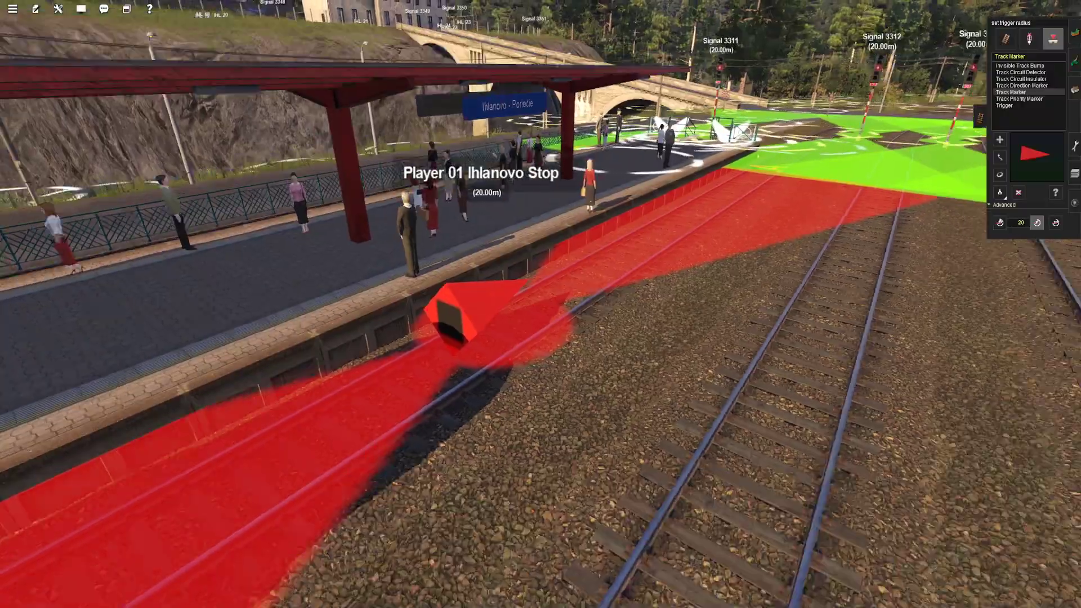
{"action": "scroll", "coordinate": [541, 304], "scroll_direction": "down", "scroll_amount": 15}
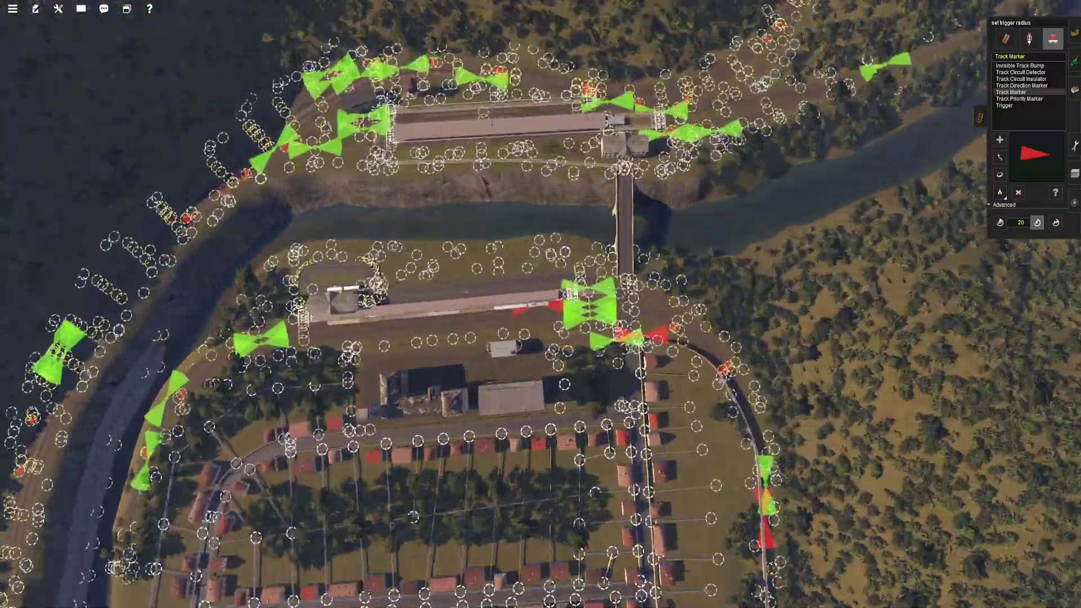
{"action": "scroll", "coordinate": [541, 304], "scroll_direction": "up", "scroll_amount": 10}
{"action": "right_click_drag", "start_coordinate": [541, 304], "coordinate": [583, 242]}
{"action": "scroll", "coordinate": [541, 304], "scroll_direction": "up", "scroll_amount": 3}
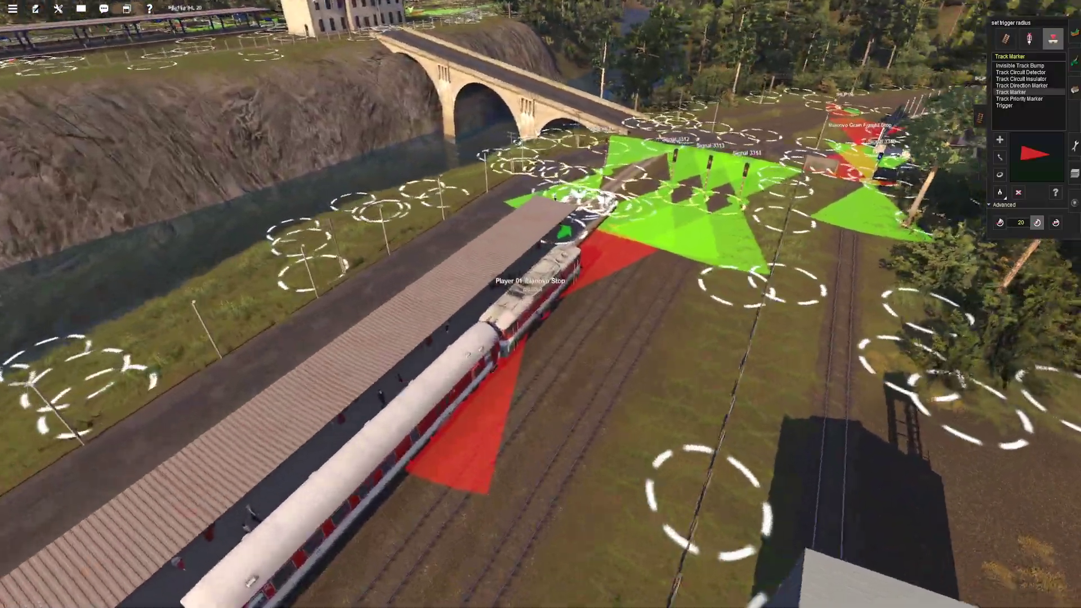
Step: Close the track editing tools with the player train and its Ihlanovo stop marker in view
{"action": "right_click_drag", "start_coordinate": [541, 304], "coordinate": [619, 301]}
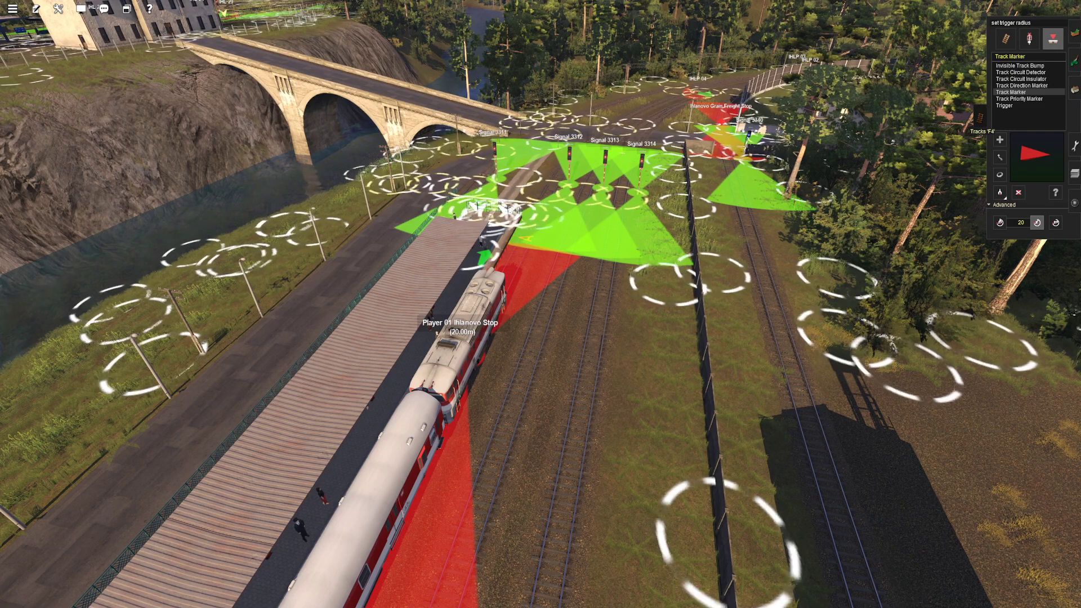
{"action": "left_click", "coordinate": [979, 117]}
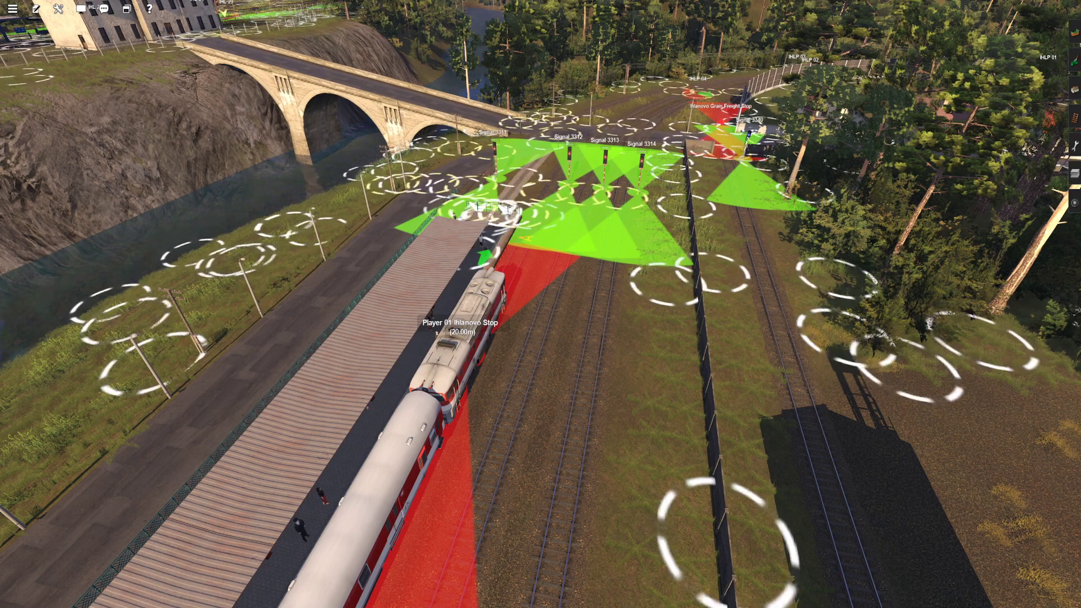
{"action": "scroll", "coordinate": [541, 304], "scroll_direction": "down", "scroll_amount": 3}
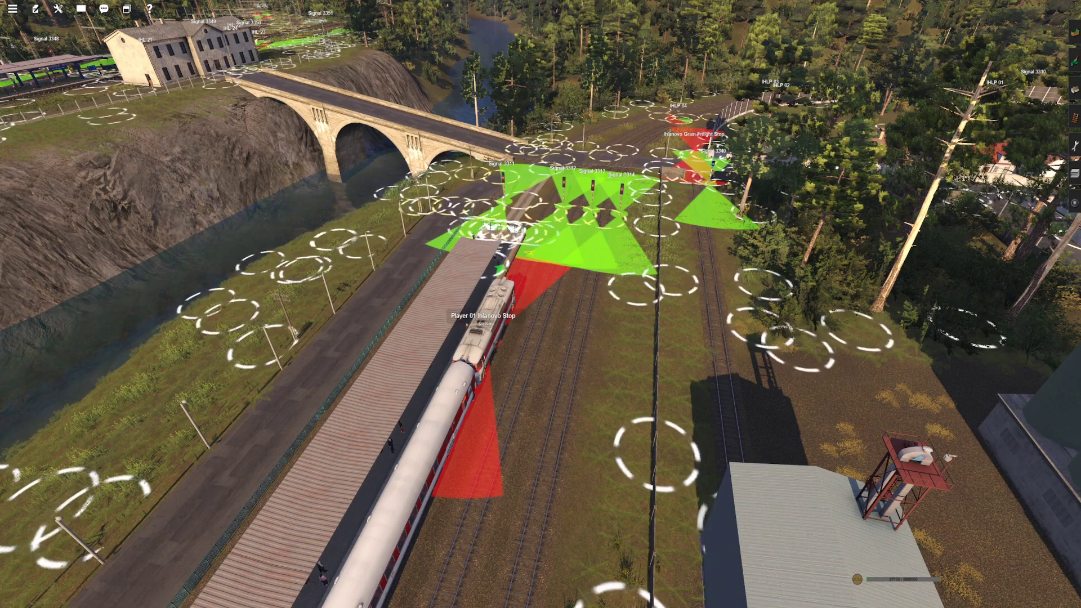
{"action": "key", "text": "Up"}
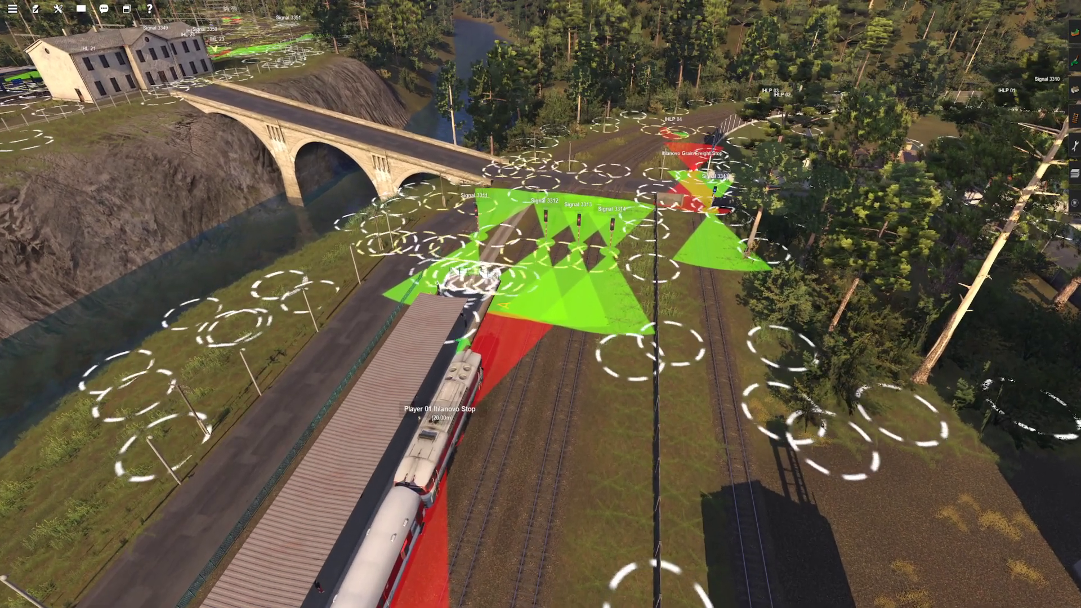
{"action": "left_click", "coordinate": [1075, 119]}
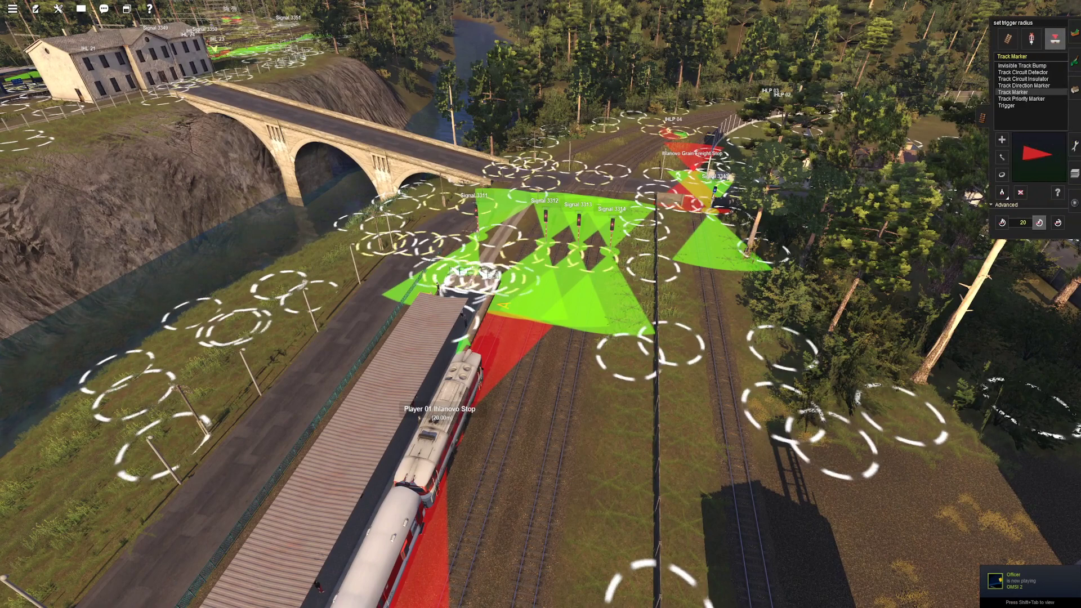
{"action": "left_click", "coordinate": [982, 119]}
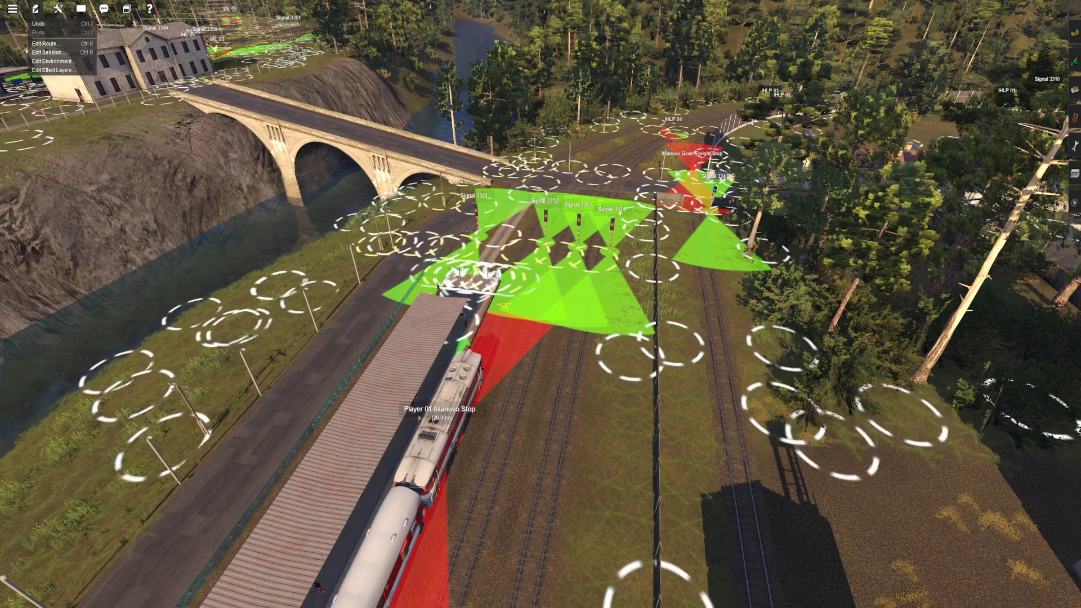
Step: Open the session rules for editing, then narrow and reposition their window so the player train stays in view
{"action": "left_click", "coordinate": [49, 52]}
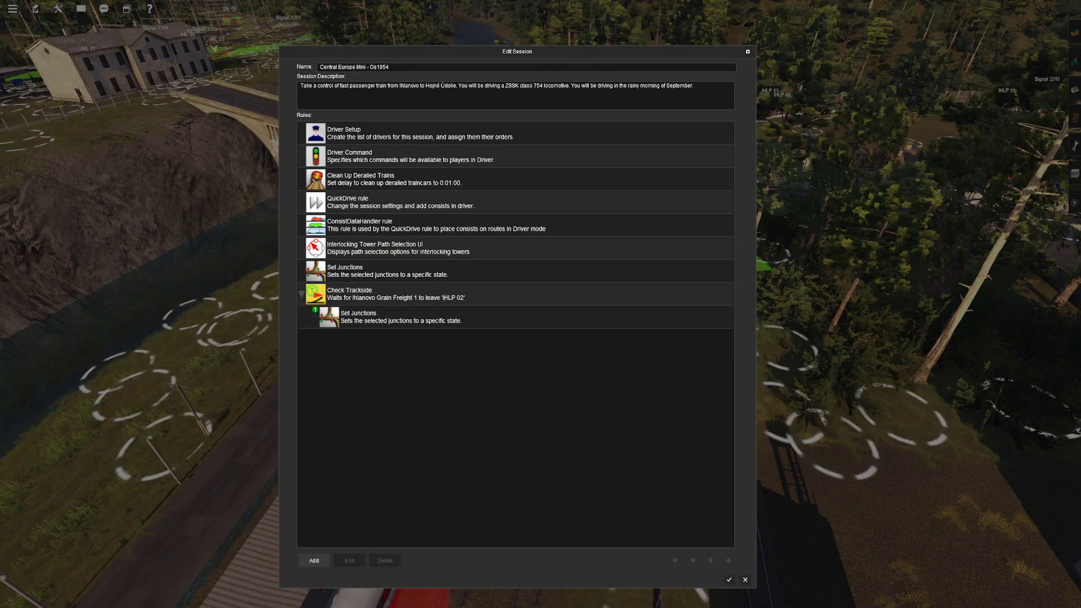
{"action": "left_click_drag", "start_coordinate": [517, 51], "coordinate": [244, 47]}
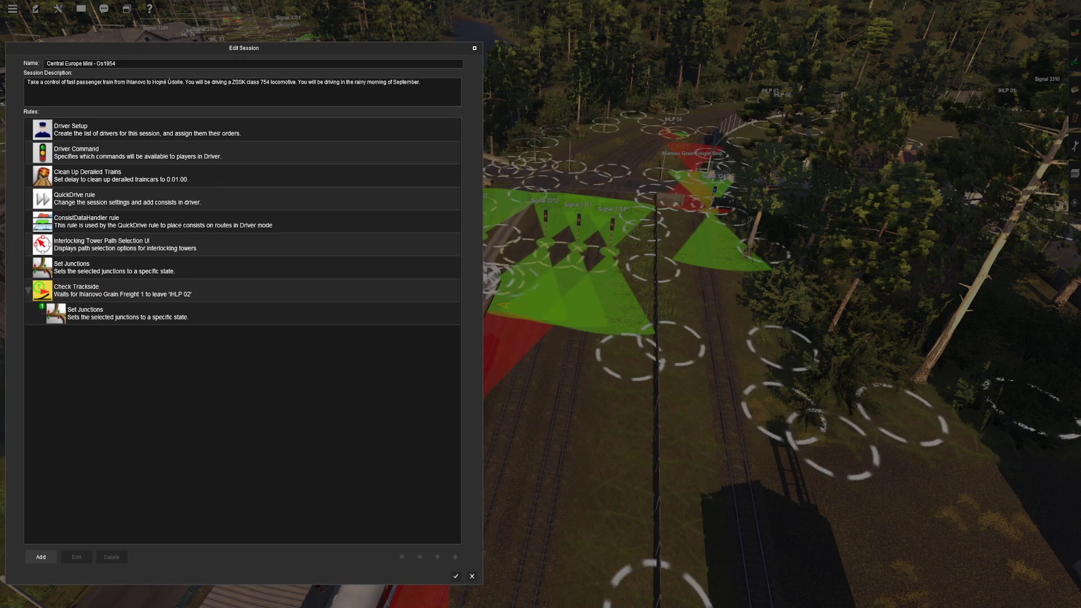
{"action": "left_click_drag", "start_coordinate": [483, 113], "coordinate": [377, 113]}
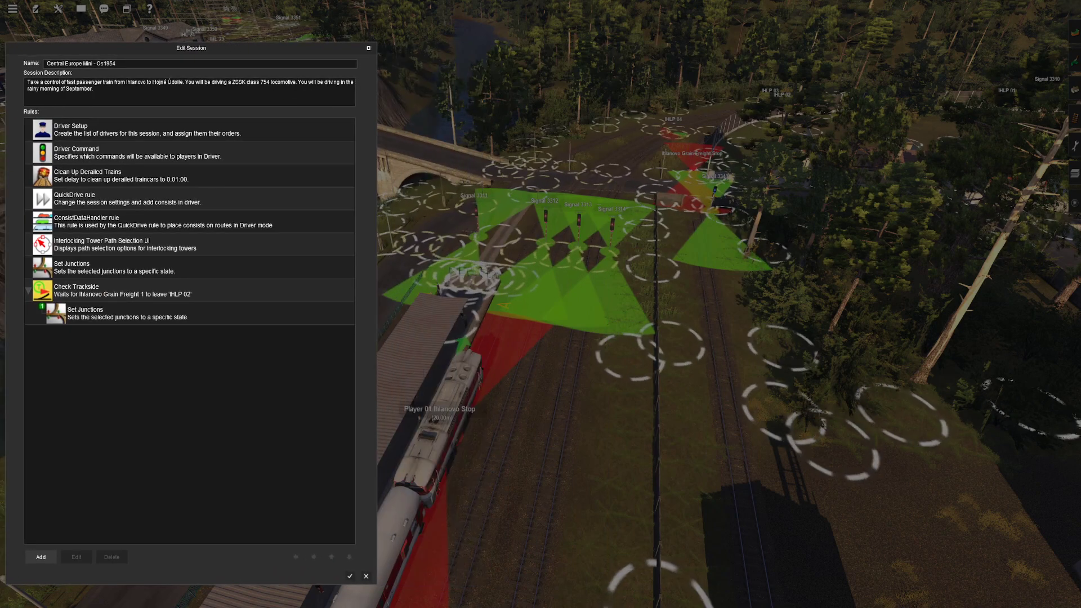
{"action": "left_click_drag", "start_coordinate": [225, 49], "coordinate": [206, 51]}
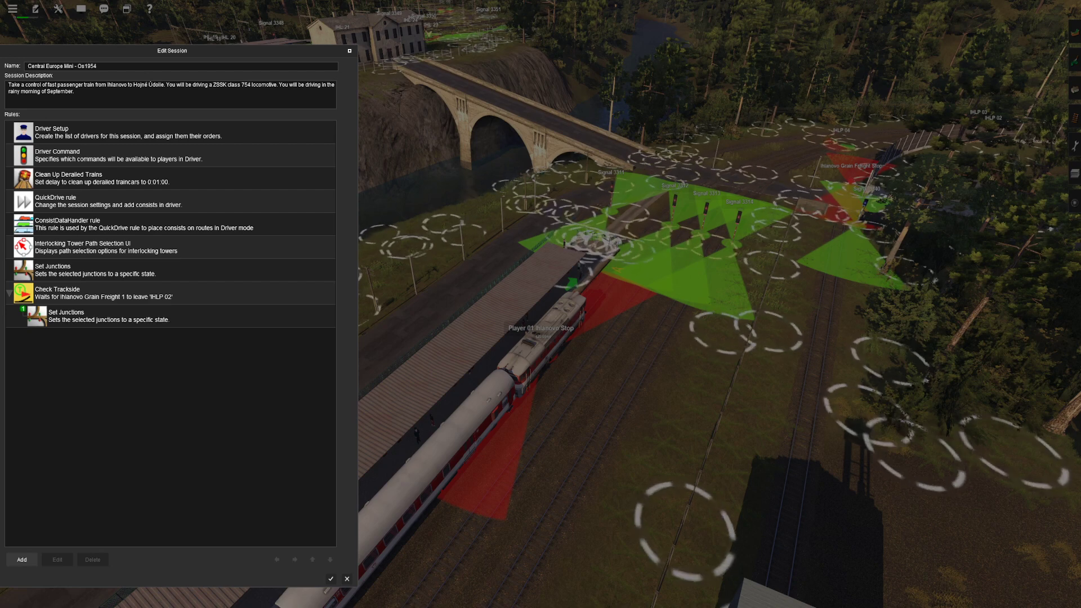
Step: Collapse the Check Trackside rule and add a Simultaneous List rule to the session
{"action": "left_click", "coordinate": [10, 293]}
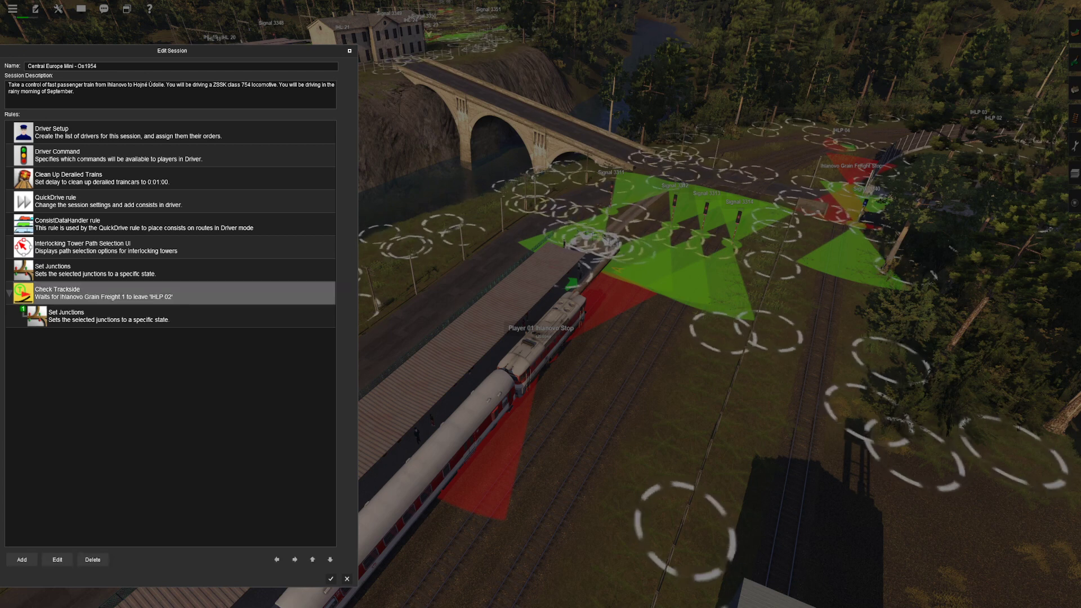
{"action": "left_click", "coordinate": [9, 293]}
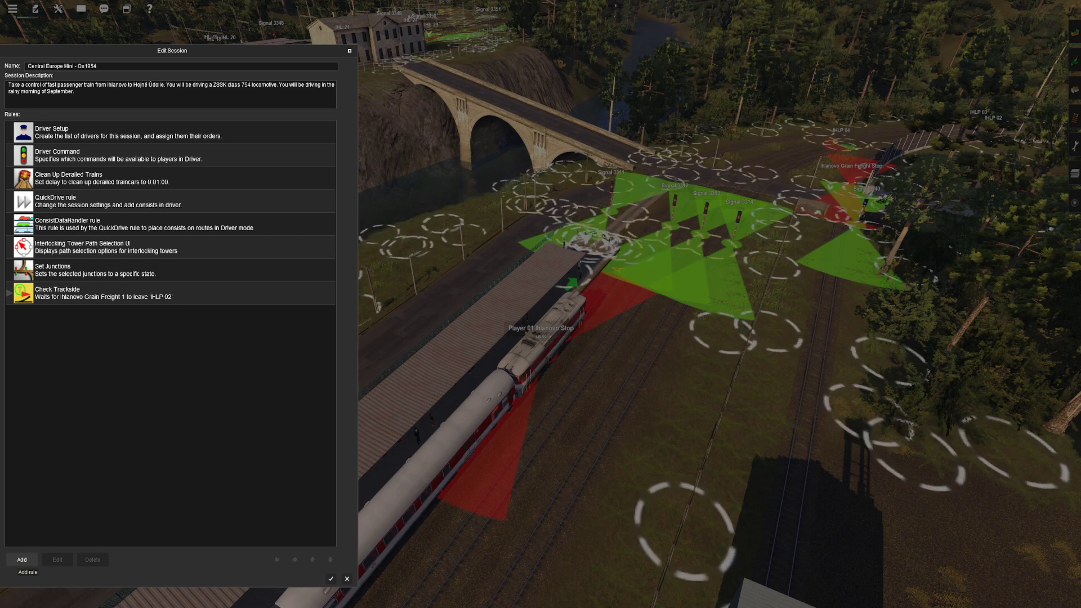
{"action": "left_click", "coordinate": [22, 560]}
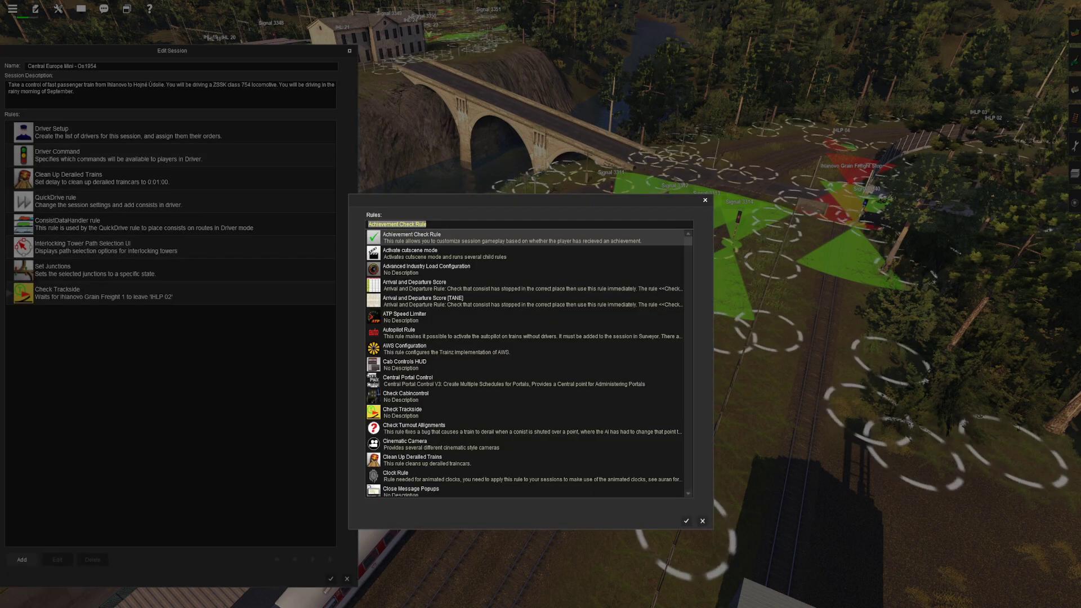
{"action": "left_click_drag", "start_coordinate": [529, 200], "coordinate": [485, 200]}
{"action": "type", "text": "Simnu"}
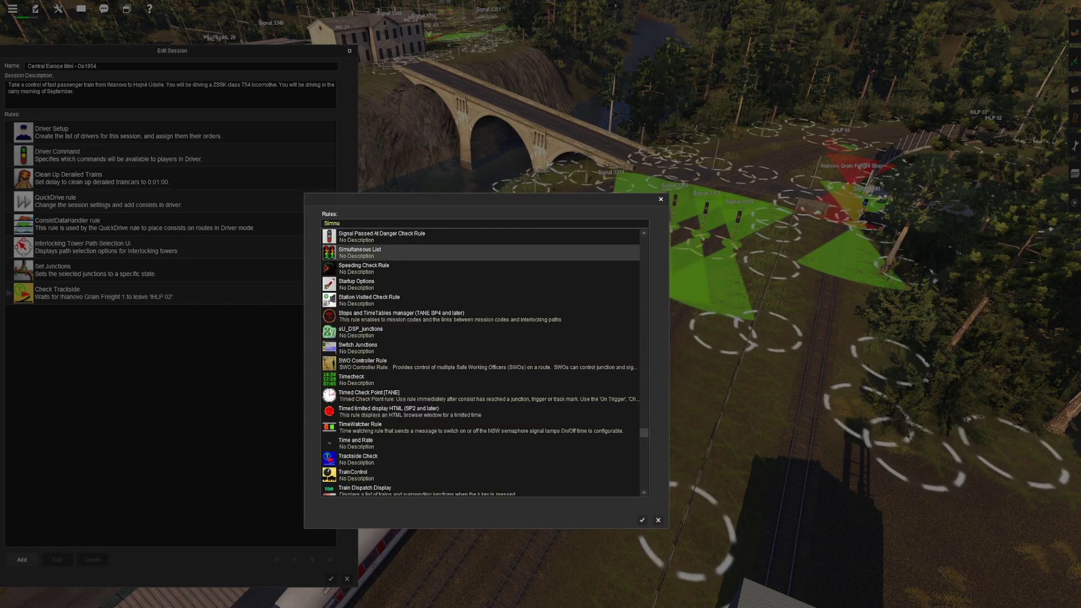
{"action": "key", "text": "Return"}
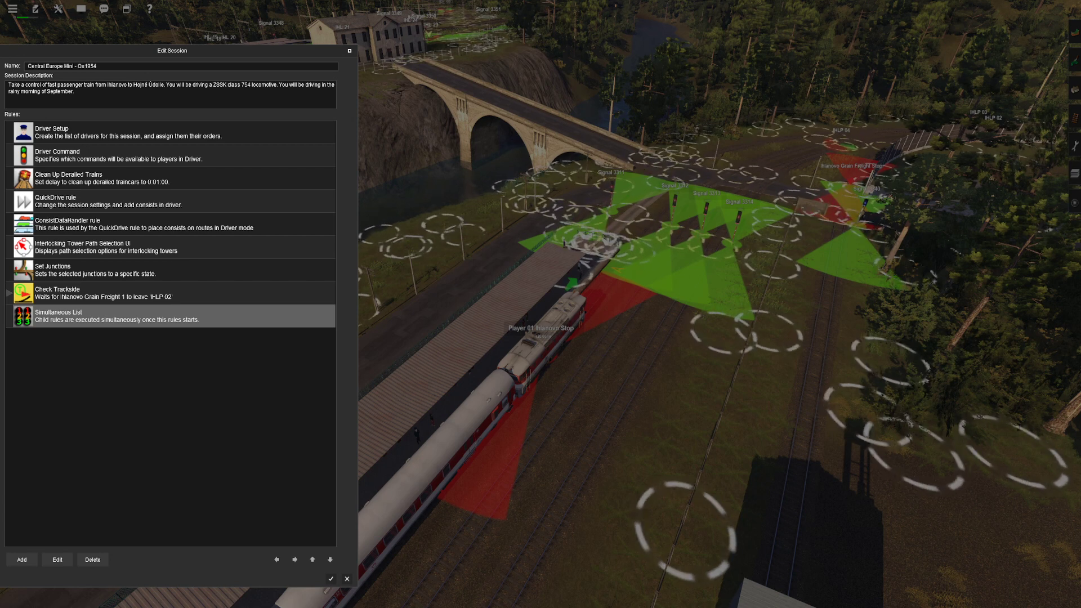
Step: Duplicate the Simultaneous List rule seven times
{"action": "key", "text": "ctrl+v"}
{"action": "key", "text": "ctrl+v"}
{"action": "key", "text": "ctrl+v"}
{"action": "key", "text": "ctrl+v"}
{"action": "key", "text": "ctrl+v"}
{"action": "key", "text": "ctrl+v"}
{"action": "key", "text": "ctrl+v"}
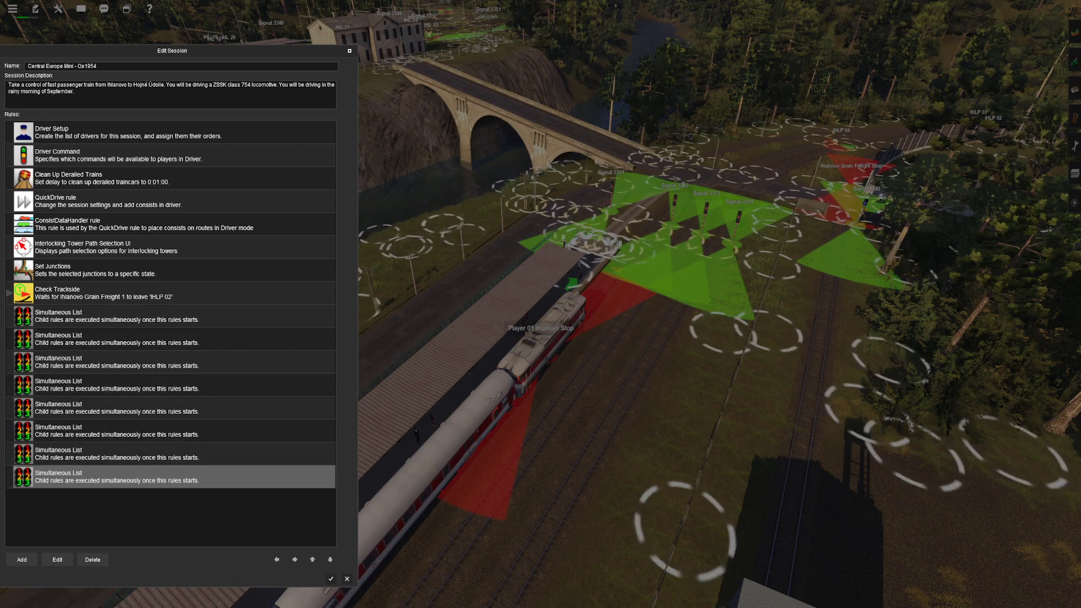
Step: Name the first Simultaneous List rule "Points"
{"action": "left_click", "coordinate": [169, 316]}
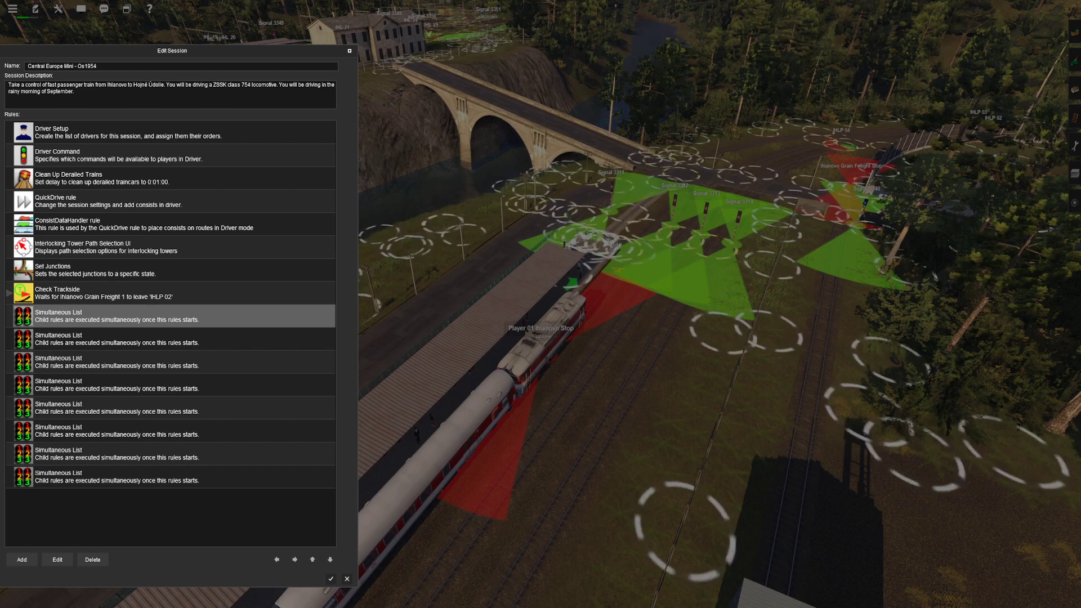
{"action": "left_click", "coordinate": [57, 559]}
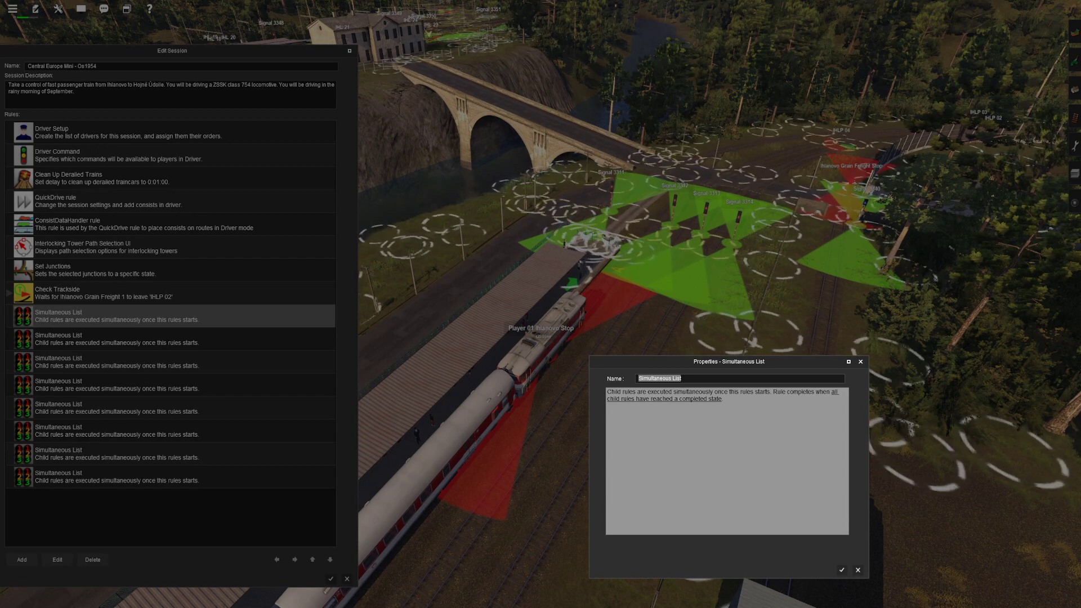
{"action": "left_click_drag", "start_coordinate": [676, 361], "coordinate": [433, 256]}
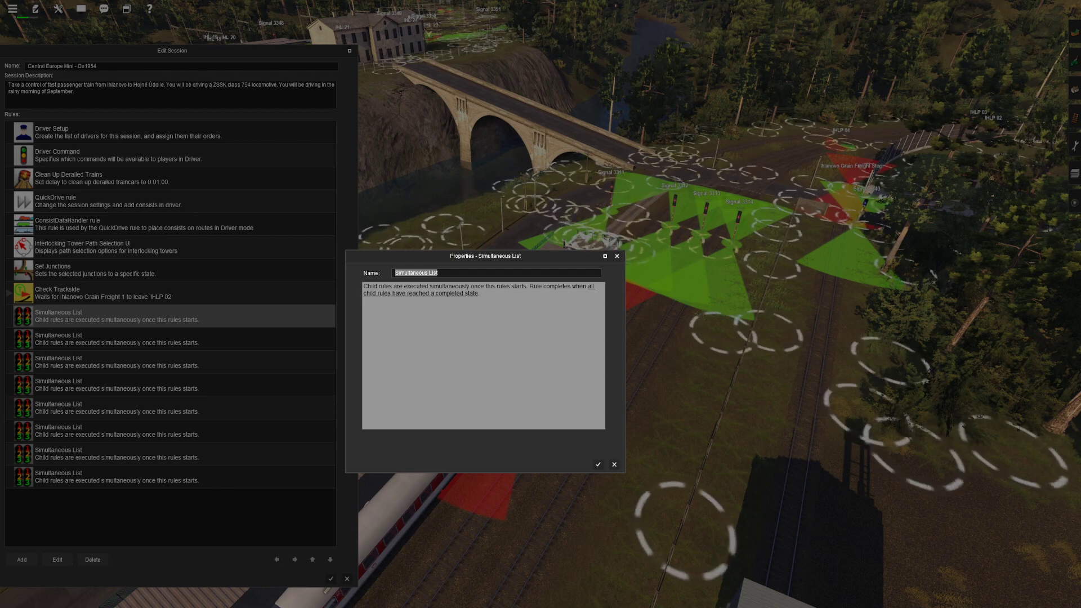
{"action": "type", "text": "s"}
{"action": "key", "text": "Return"}
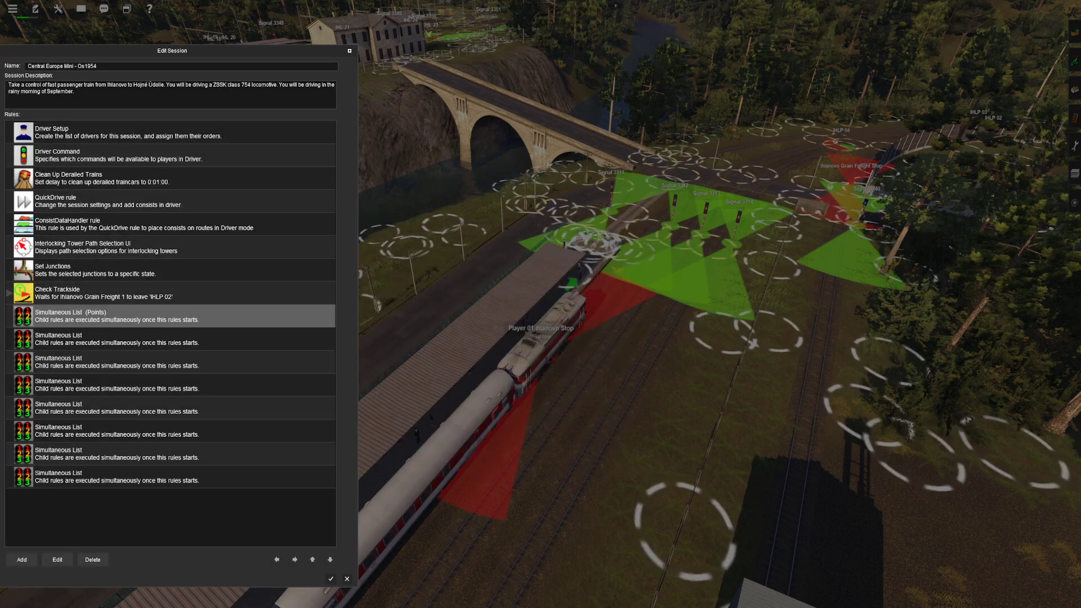
Step: Name the second Simultaneous List rule "System" and place it above the "Points" list
{"action": "double_click", "coordinate": [117, 339]}
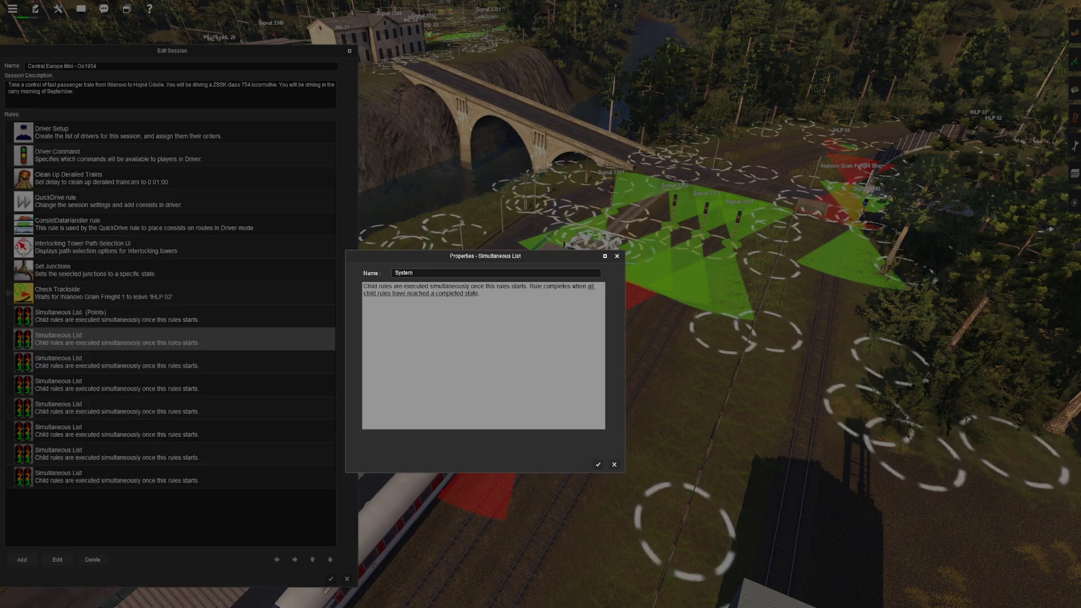
{"action": "key", "text": "Return"}
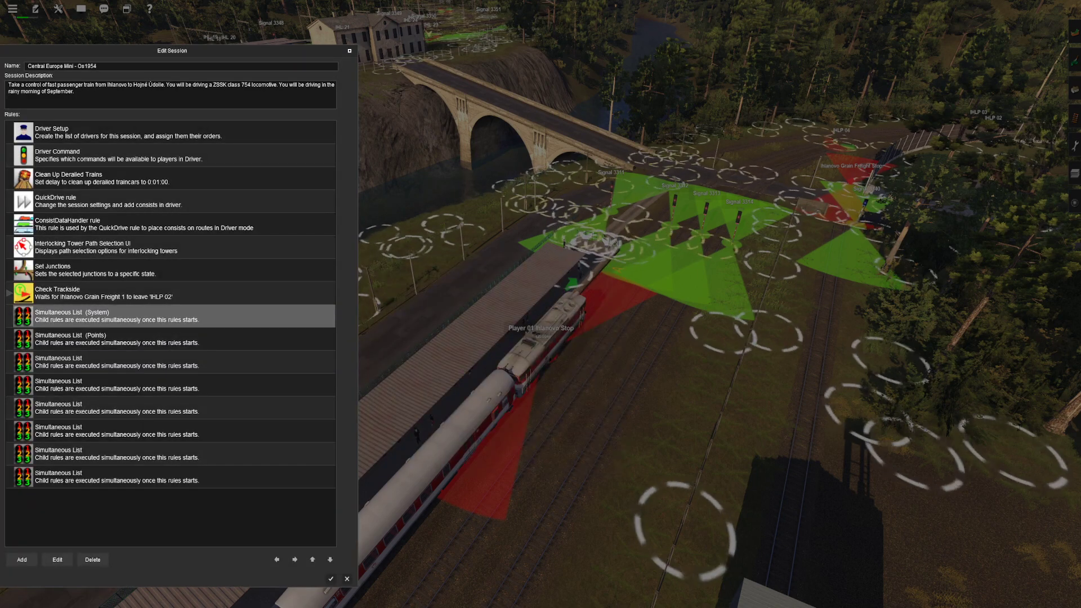
{"action": "left_click", "coordinate": [313, 559]}
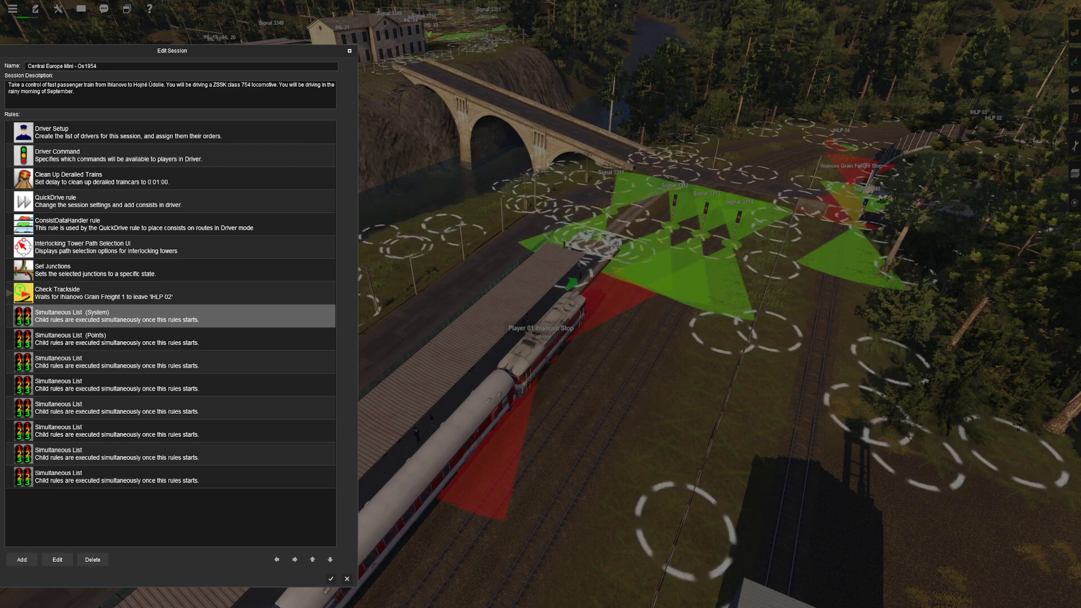
Step: Move the top-level Set Junctions and Check Trackside rules together below the "System" list and nest them as its child rules
{"action": "left_click", "coordinate": [171, 270]}
{"action": "left_click", "coordinate": [171, 293], "text": "ctrl"}
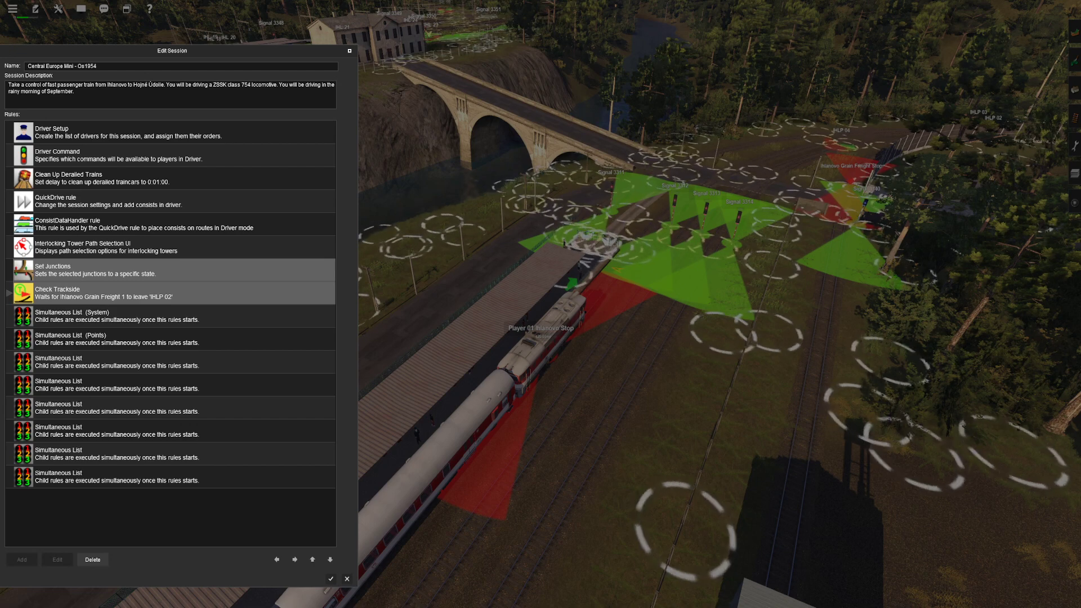
{"action": "left_click", "coordinate": [9, 293]}
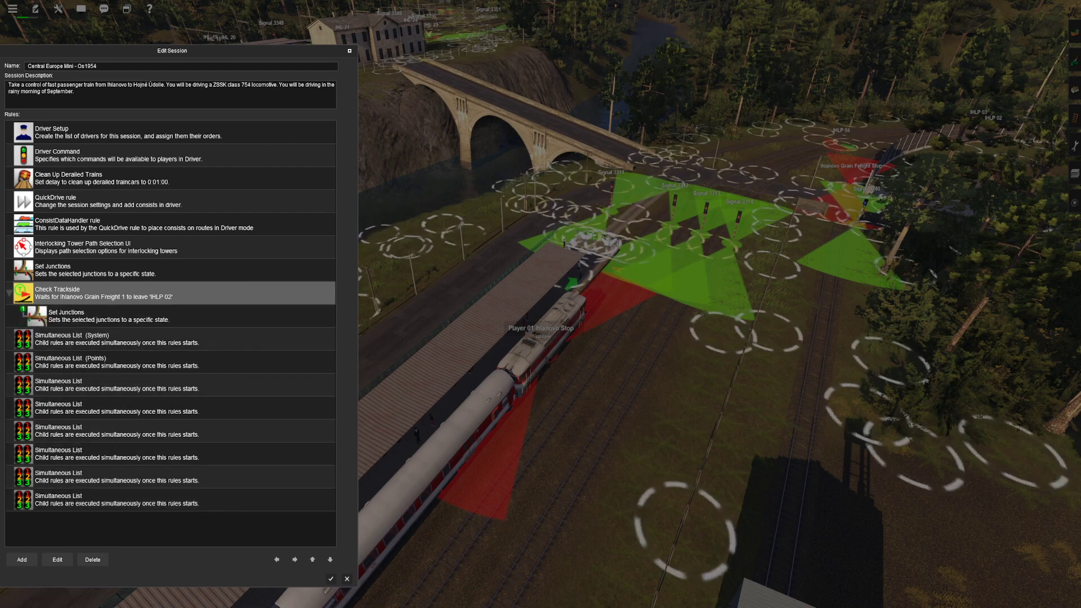
{"action": "left_click", "coordinate": [9, 293]}
{"action": "left_click", "coordinate": [96, 271]}
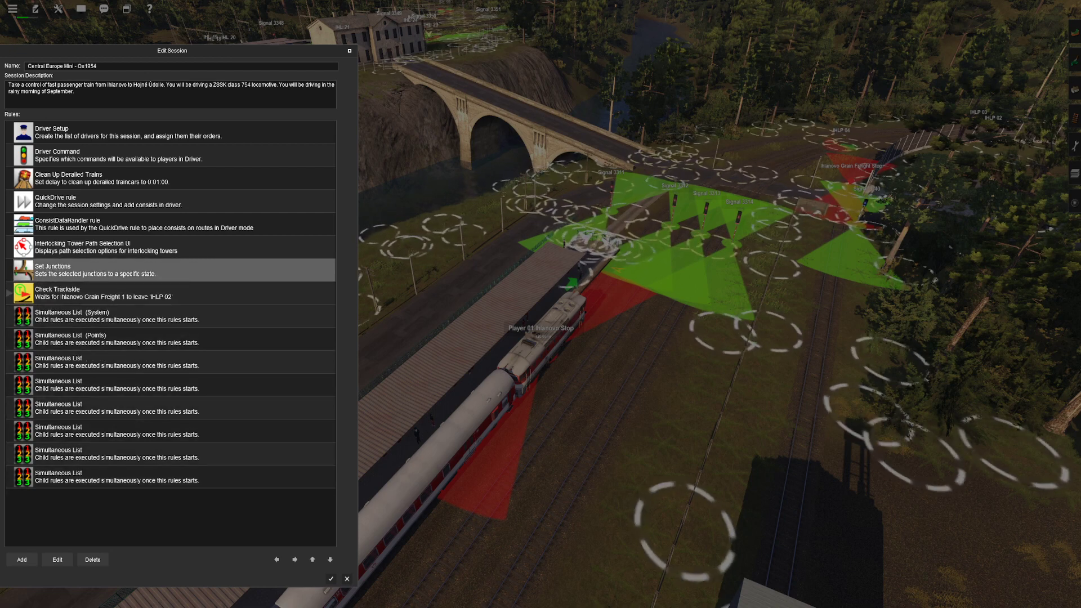
{"action": "left_click", "coordinate": [95, 293], "text": "shift"}
{"action": "mouse_move", "coordinate": [95, 270]}
{"action": "left_mouse_down"}
{"action": "mouse_move", "coordinate": [105, 270]}
{"action": "mouse_move", "coordinate": [86, 269]}
{"action": "mouse_move", "coordinate": [111, 270]}
{"action": "mouse_move", "coordinate": [111, 315]}
{"action": "mouse_move", "coordinate": [97, 273]}
{"action": "left_mouse_up"}
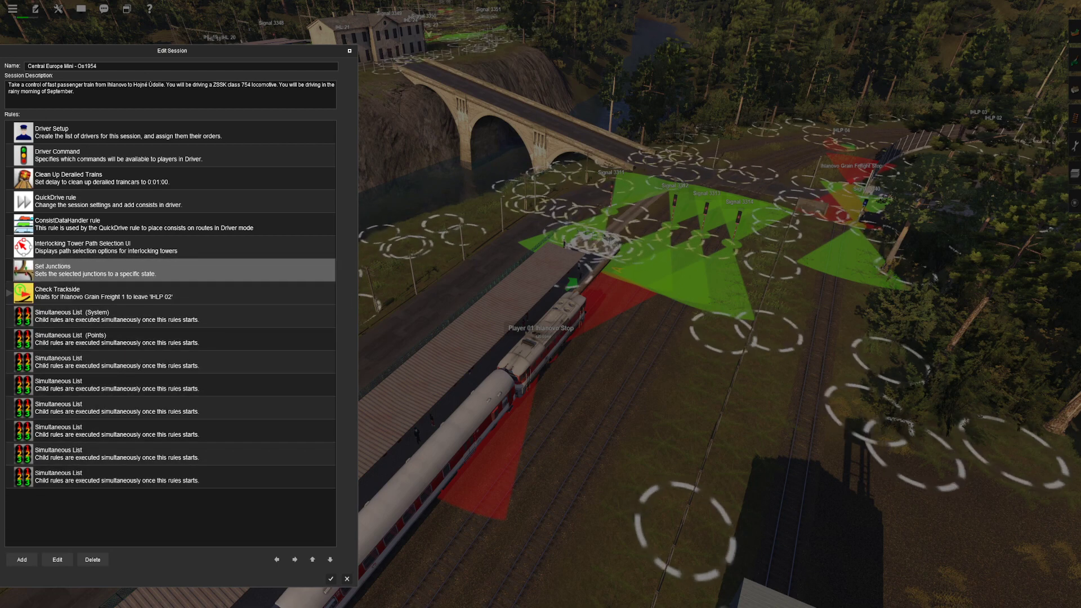
{"action": "left_click", "coordinate": [96, 293], "text": "shift"}
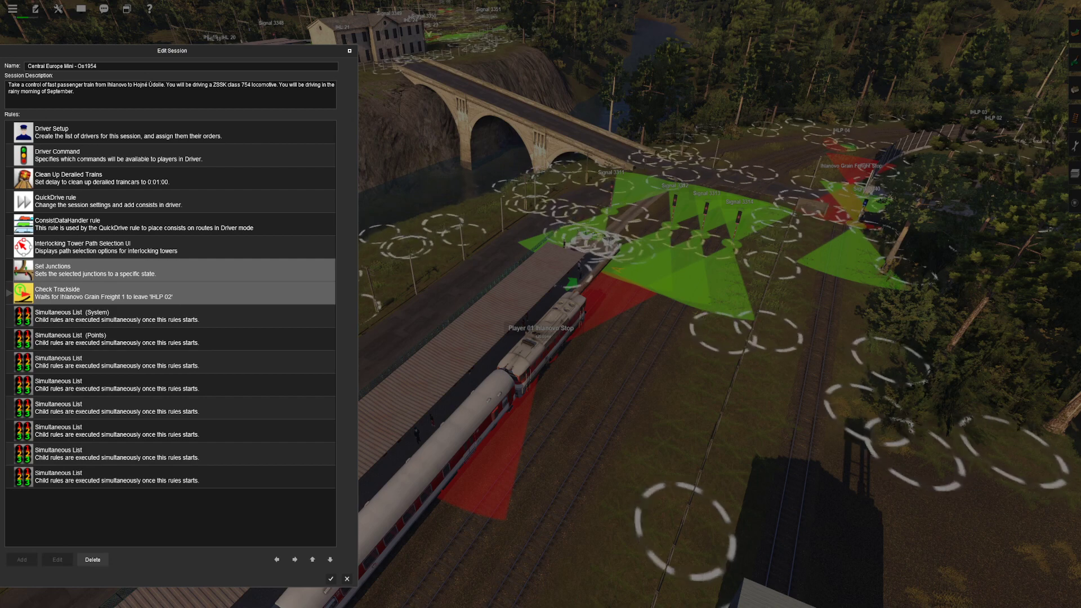
{"action": "left_click", "coordinate": [330, 559]}
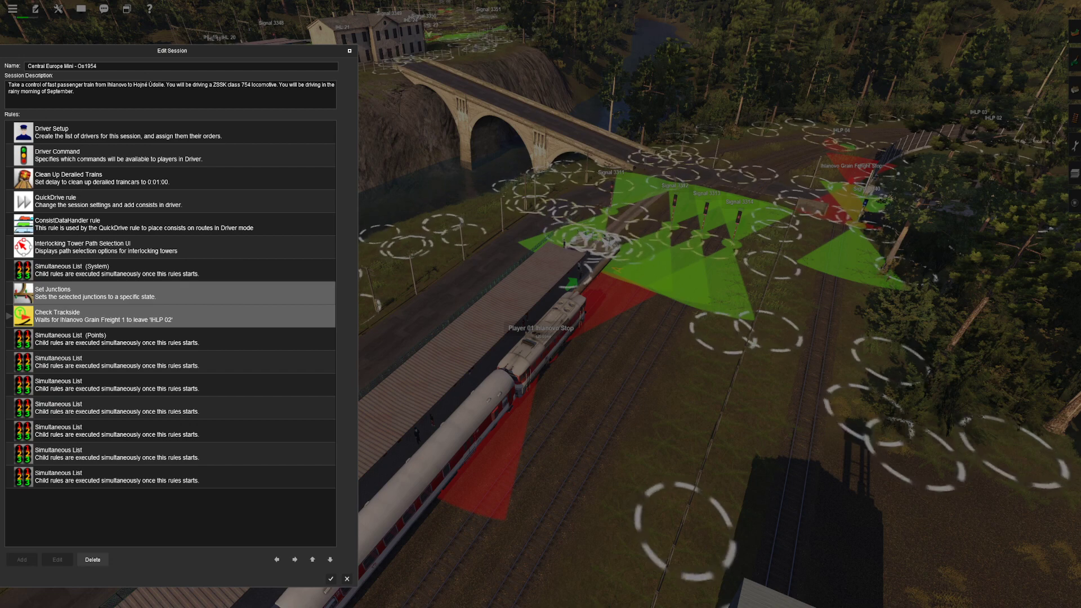
{"action": "left_click", "coordinate": [295, 560]}
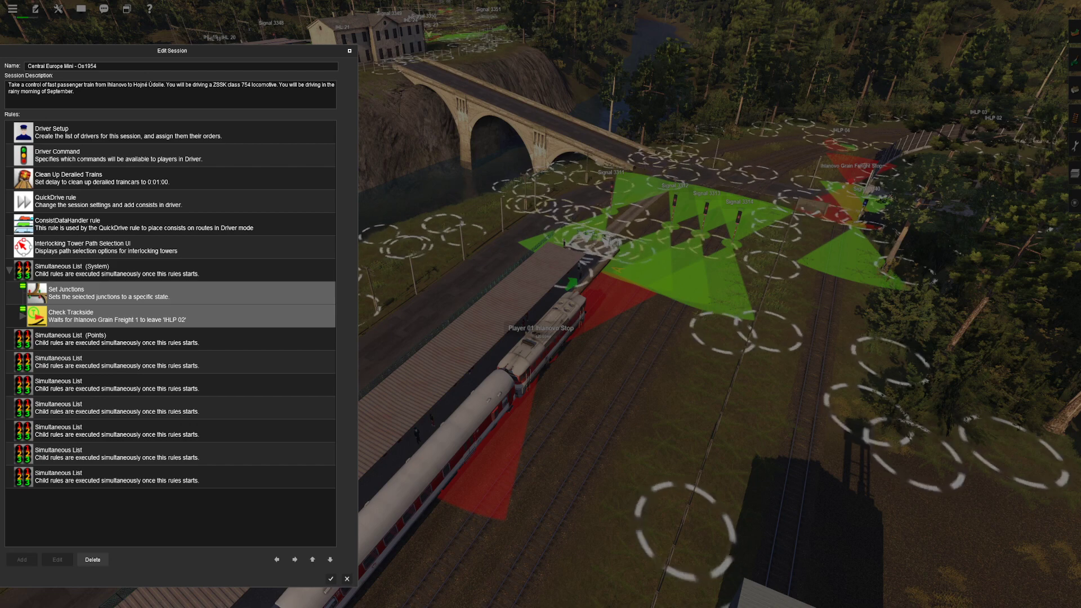
Step: Name the first unnamed Simultaneous List, directly below the "Points" list, "Ihlanovo"
{"action": "left_click", "coordinate": [170, 339]}
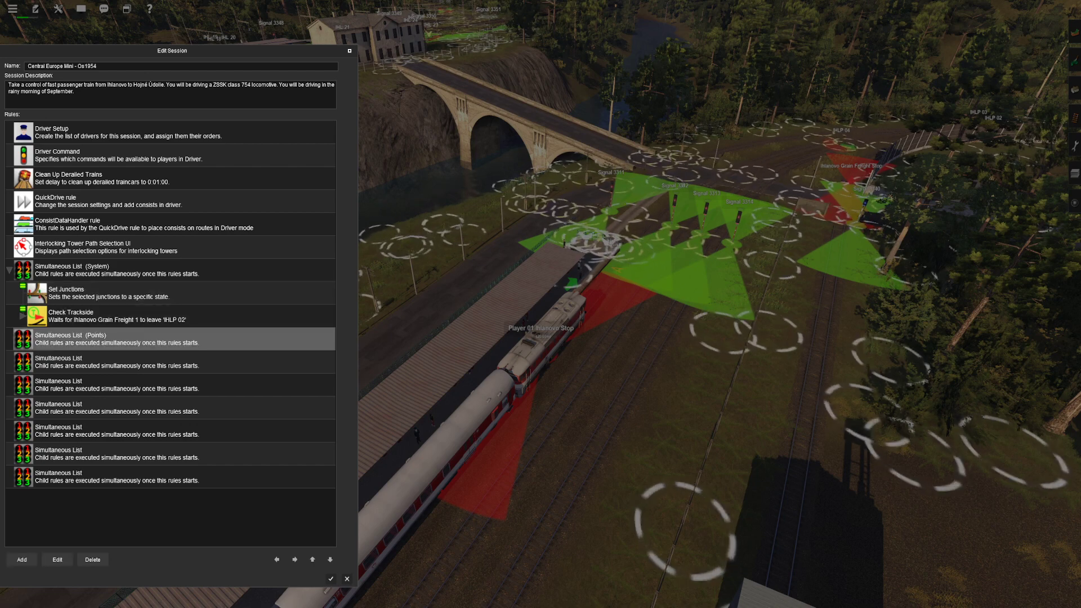
{"action": "left_click", "coordinate": [170, 385]}
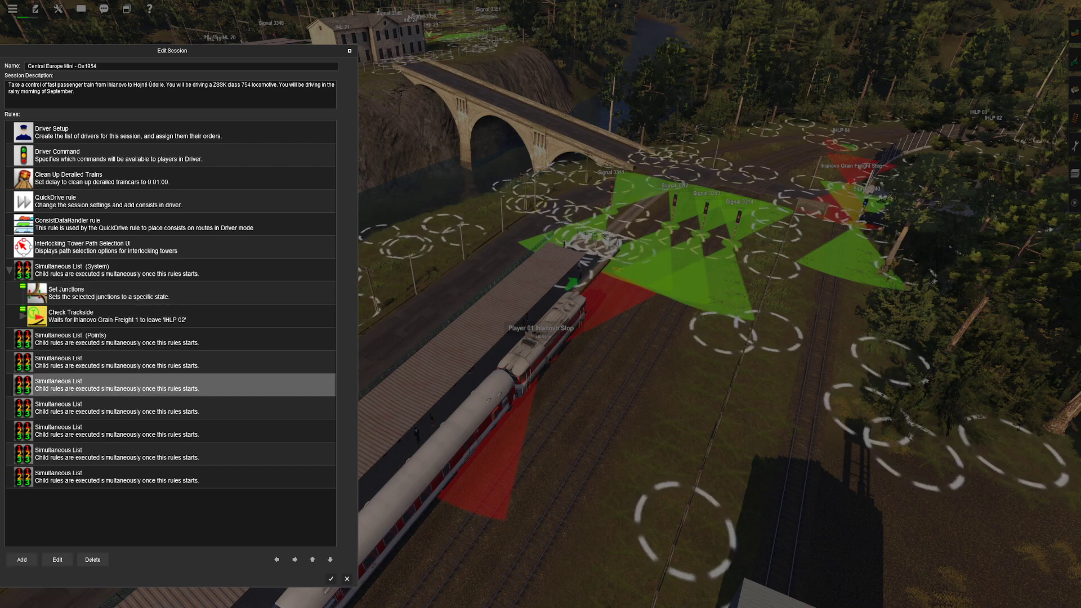
{"action": "left_click", "coordinate": [170, 362]}
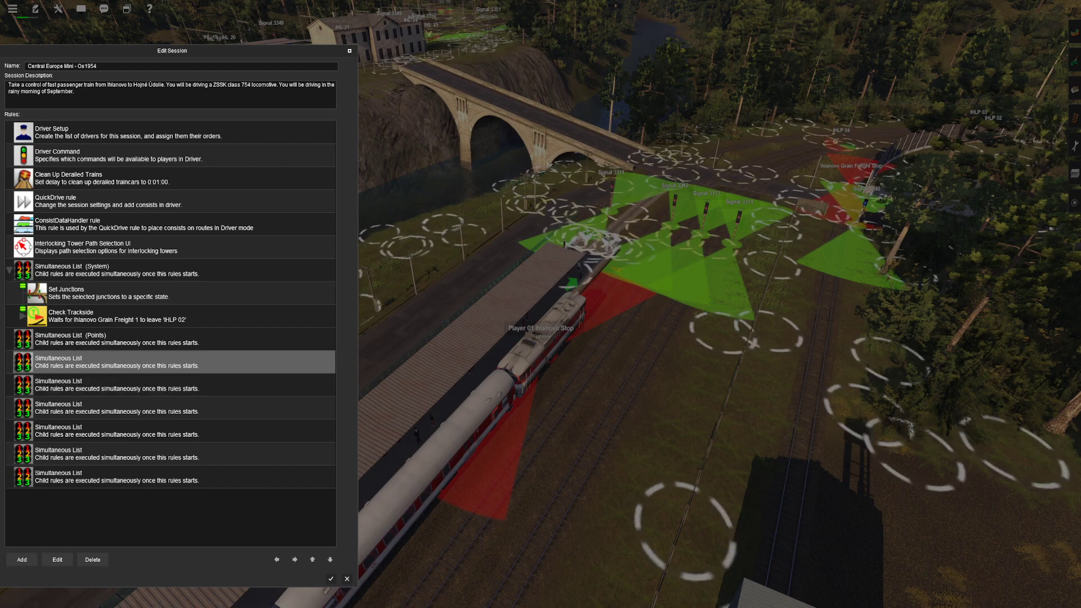
{"action": "left_click_drag", "start_coordinate": [170, 363], "coordinate": [201, 372]}
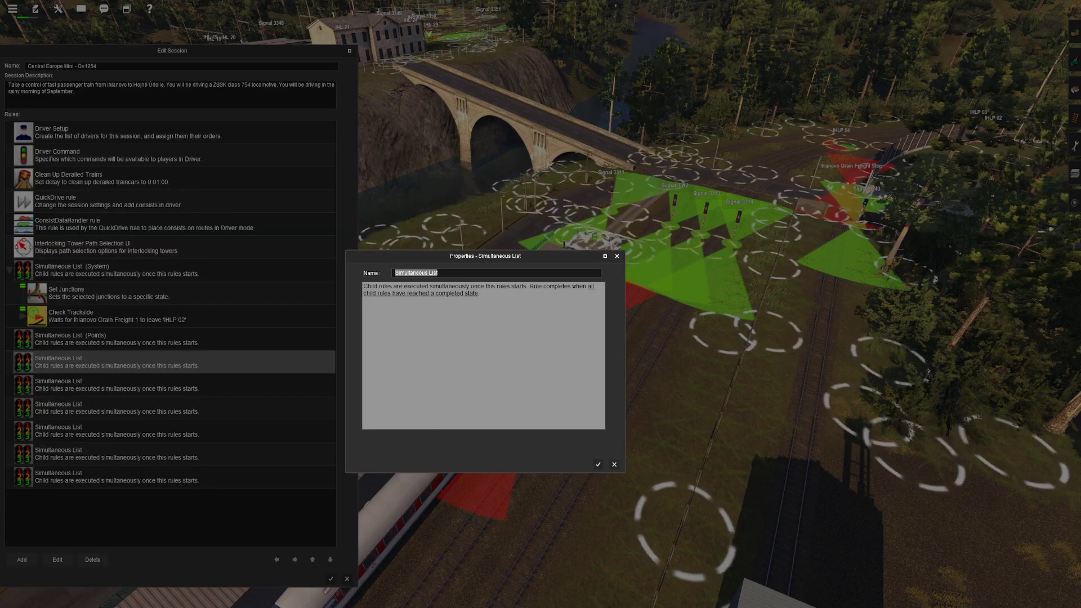
{"action": "key", "text": "Return"}
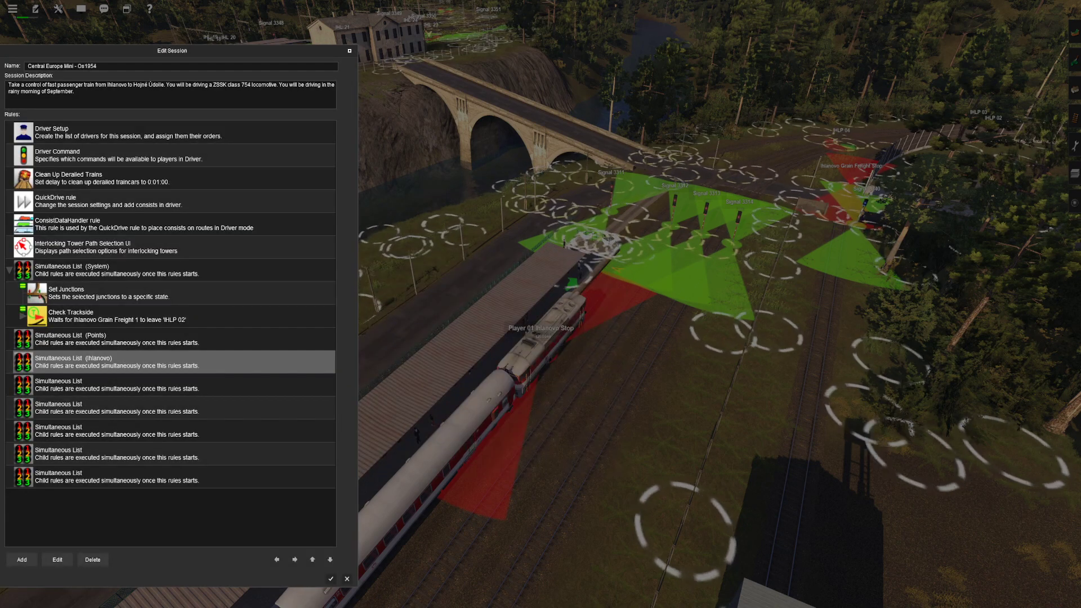
Step: Move the "Ihlanovo" list into the "System" list as a child rule between Set Junctions and Check Trackside
{"action": "left_click", "coordinate": [313, 560]}
{"action": "left_click", "coordinate": [313, 560]}
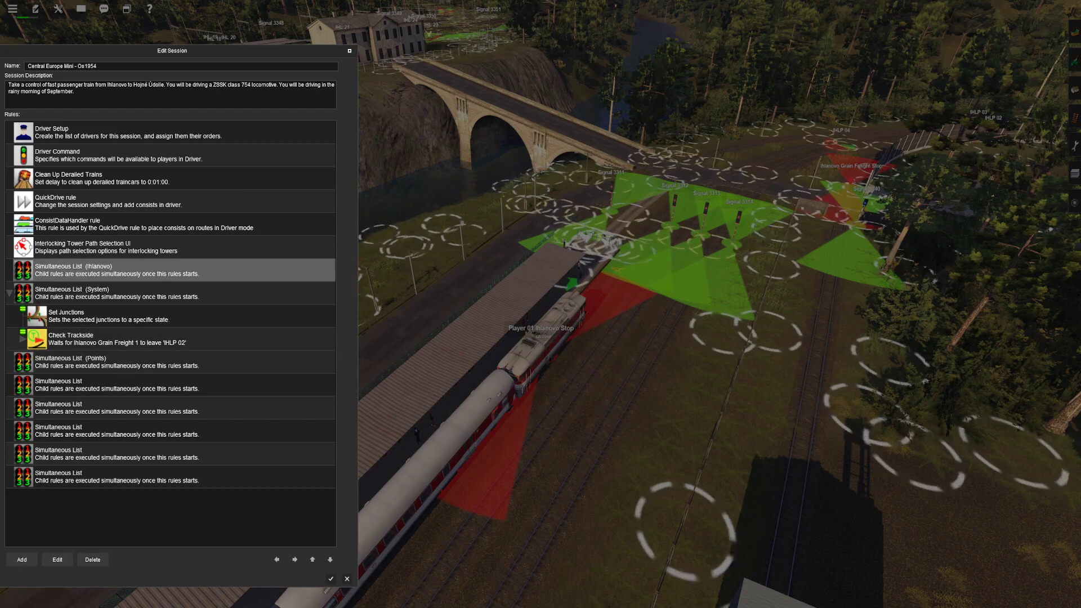
{"action": "left_click", "coordinate": [330, 560]}
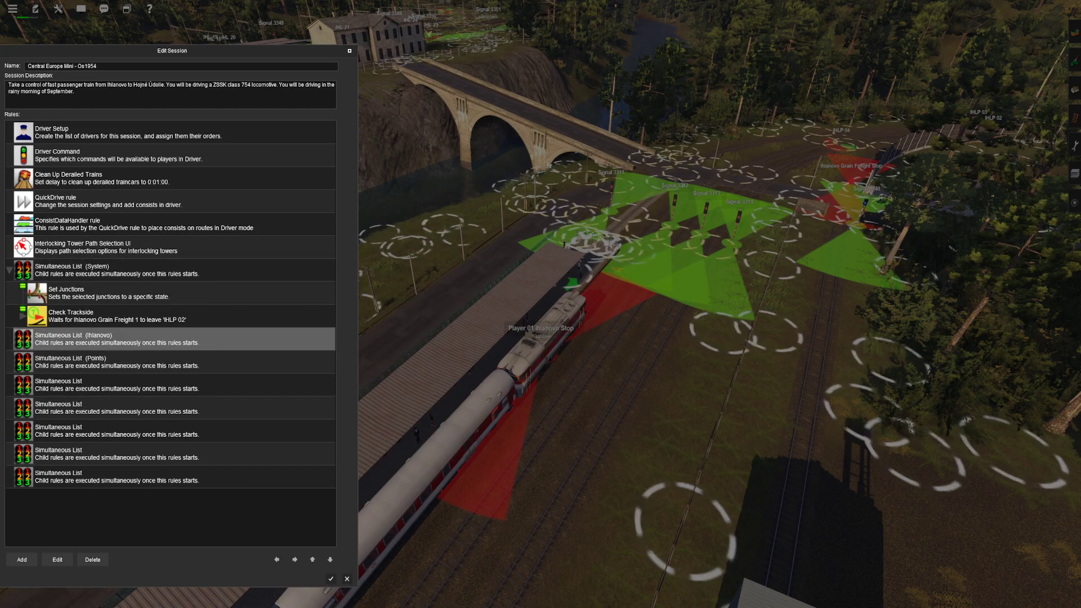
{"action": "left_click", "coordinate": [294, 560]}
{"action": "left_click", "coordinate": [313, 559]}
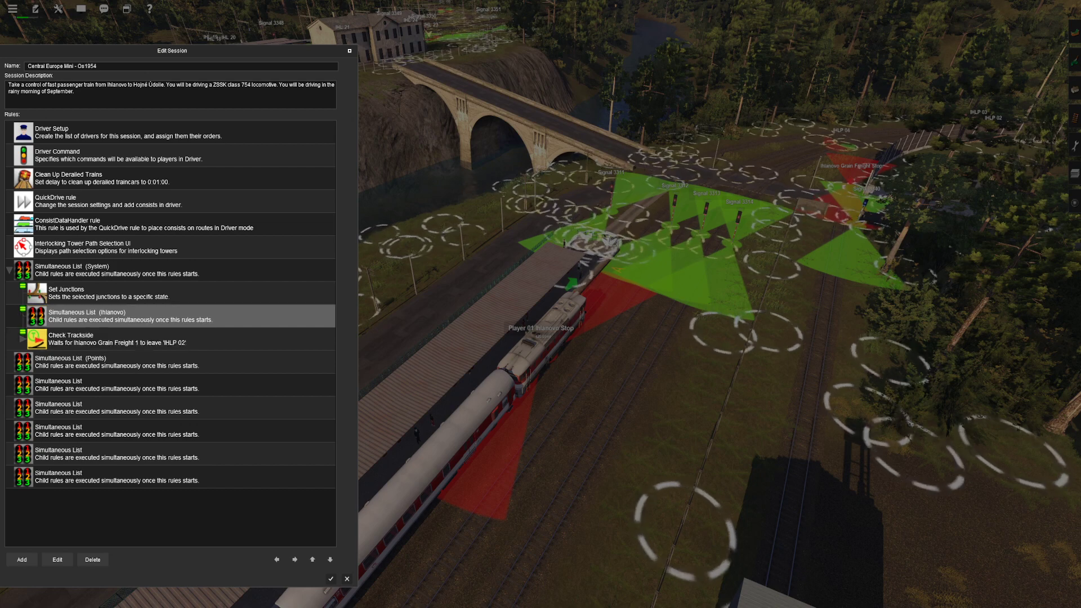
Step: Move the "Ihlanovo" list out of the "System" list down to the end of the rule list
{"action": "left_click", "coordinate": [313, 559]}
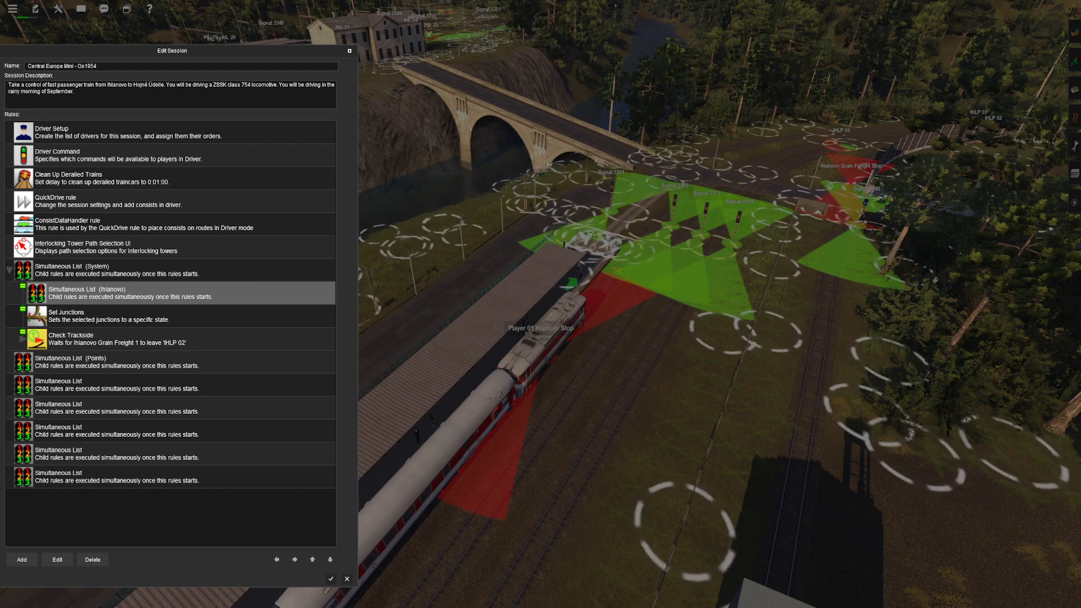
{"action": "left_click", "coordinate": [330, 560]}
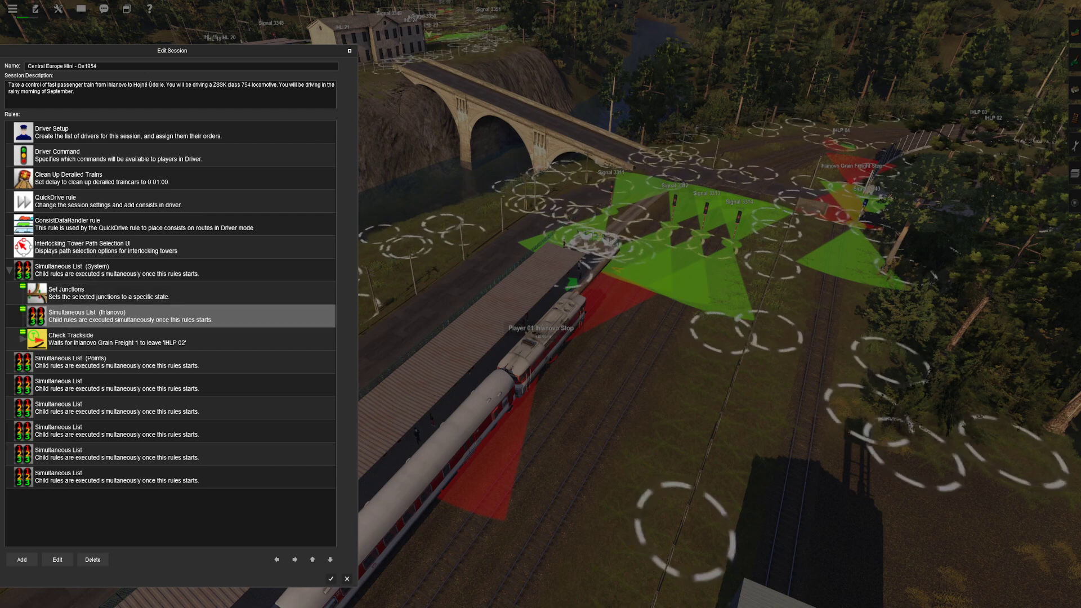
{"action": "left_click", "coordinate": [330, 560]}
{"action": "left_click", "coordinate": [330, 560]}
{"action": "left_click", "coordinate": [330, 560]}
{"action": "left_click", "coordinate": [330, 560]}
{"action": "left_click", "coordinate": [330, 560]}
{"action": "left_click", "coordinate": [330, 560]}
{"action": "left_click", "coordinate": [330, 560]}
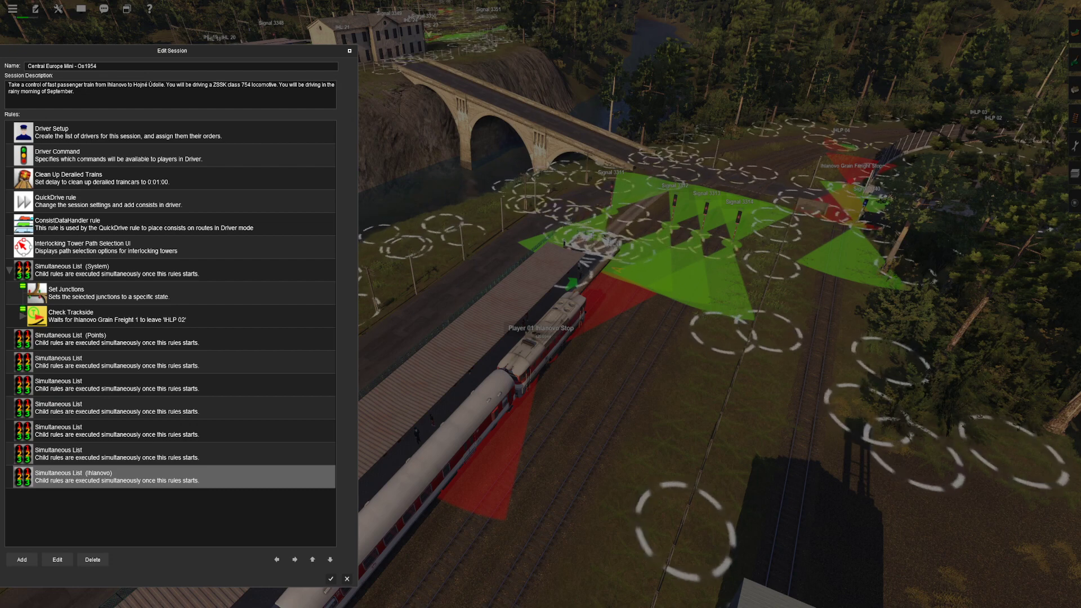
Step: Return the "Ihlanovo" list to the "System" list as a child rule between Set Junctions and Check Trackside
{"action": "left_click", "coordinate": [313, 560]}
{"action": "left_click", "coordinate": [312, 560]}
{"action": "left_click", "coordinate": [313, 560]}
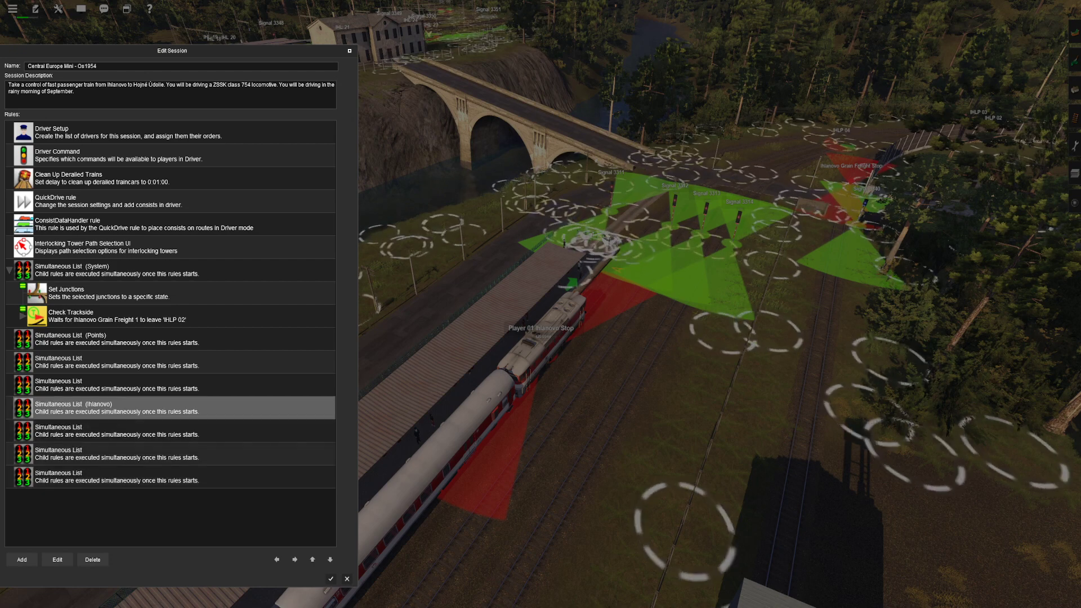
{"action": "left_click", "coordinate": [312, 560]}
{"action": "left_click", "coordinate": [312, 560]}
{"action": "left_click", "coordinate": [312, 560]}
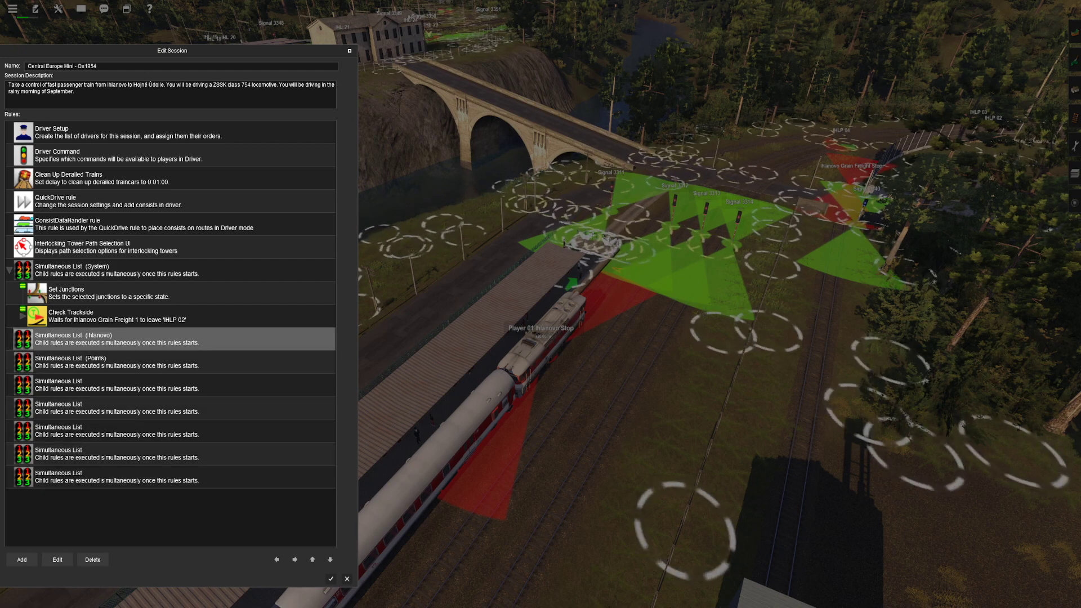
{"action": "left_click", "coordinate": [295, 559]}
{"action": "left_click", "coordinate": [313, 559]}
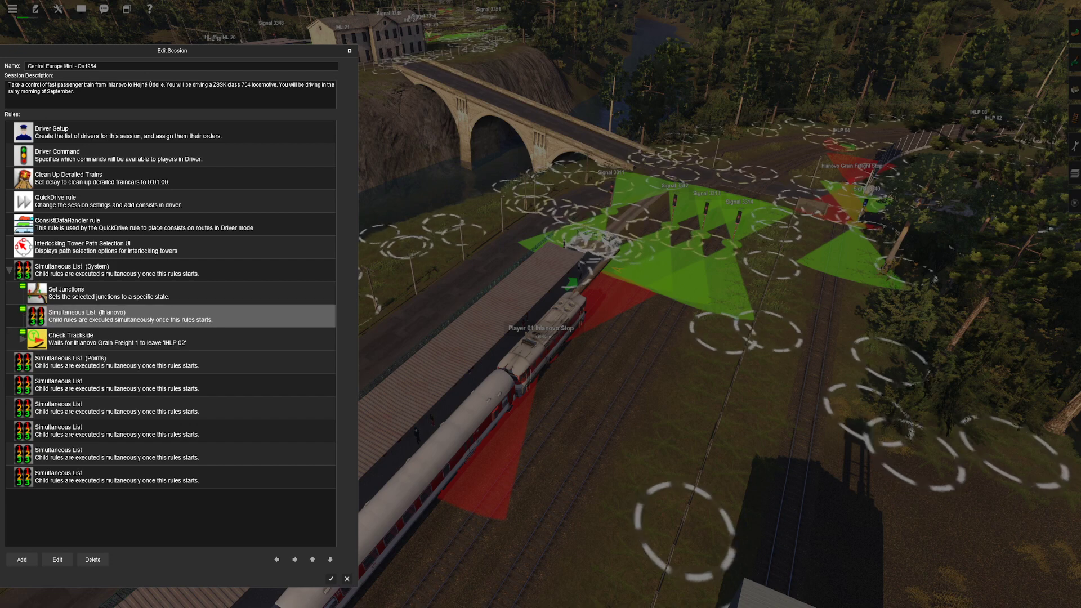
Step: Make "Ihlanovo" the first child of the "System" list, with Set Junctions and Check Trackside nested beneath it
{"action": "left_click", "coordinate": [312, 559]}
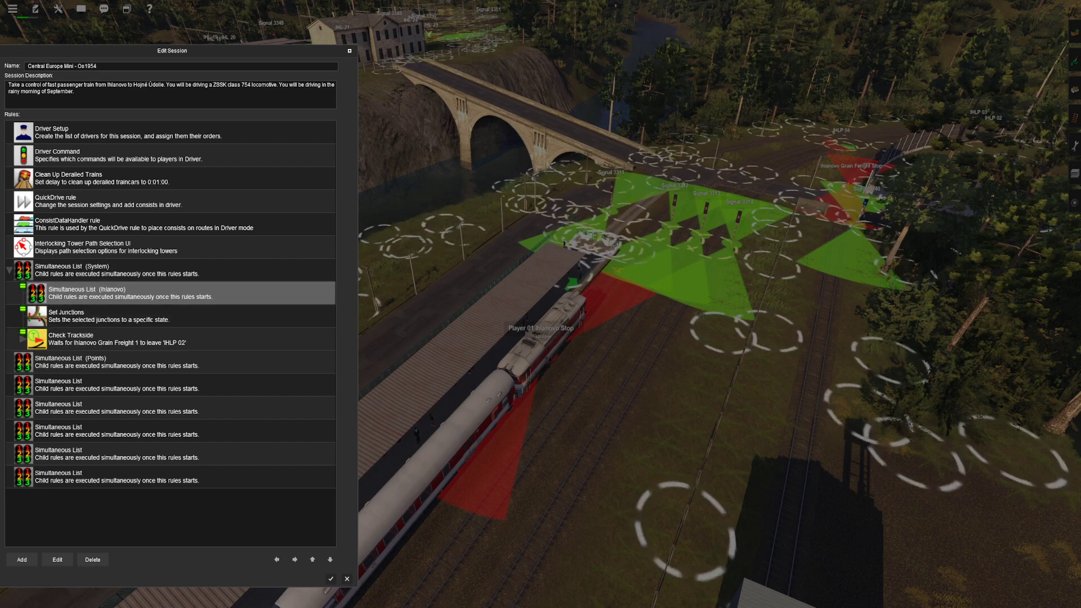
{"action": "left_click", "coordinate": [276, 560]}
{"action": "left_click", "coordinate": [295, 560]}
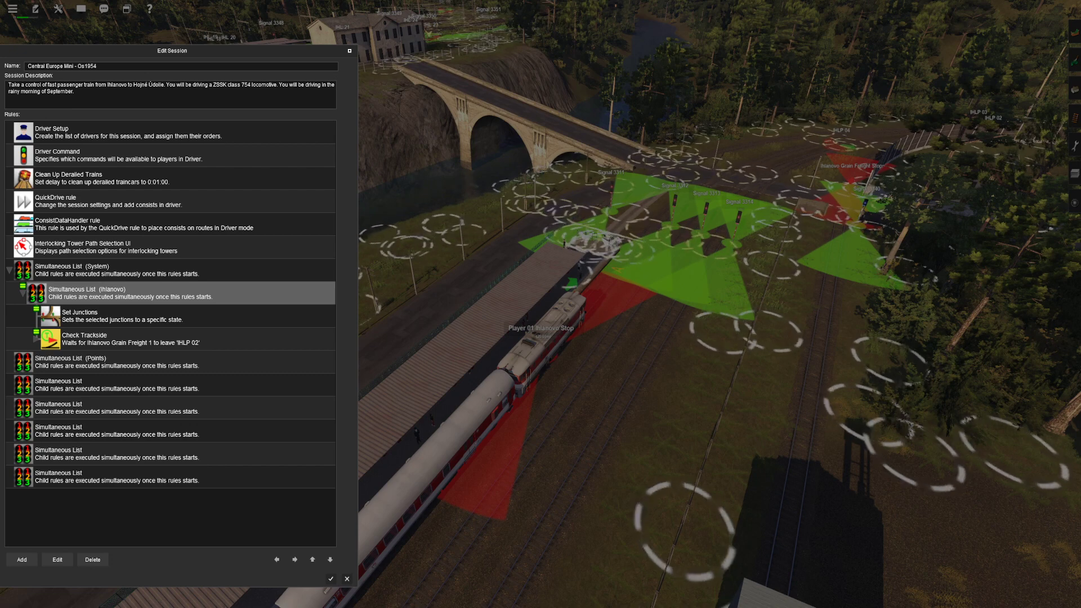
Step: Move the first unnamed Simultaneous List into the "System" list so that it becomes the parent of the "Ihlanovo" list
{"action": "left_click", "coordinate": [117, 385]}
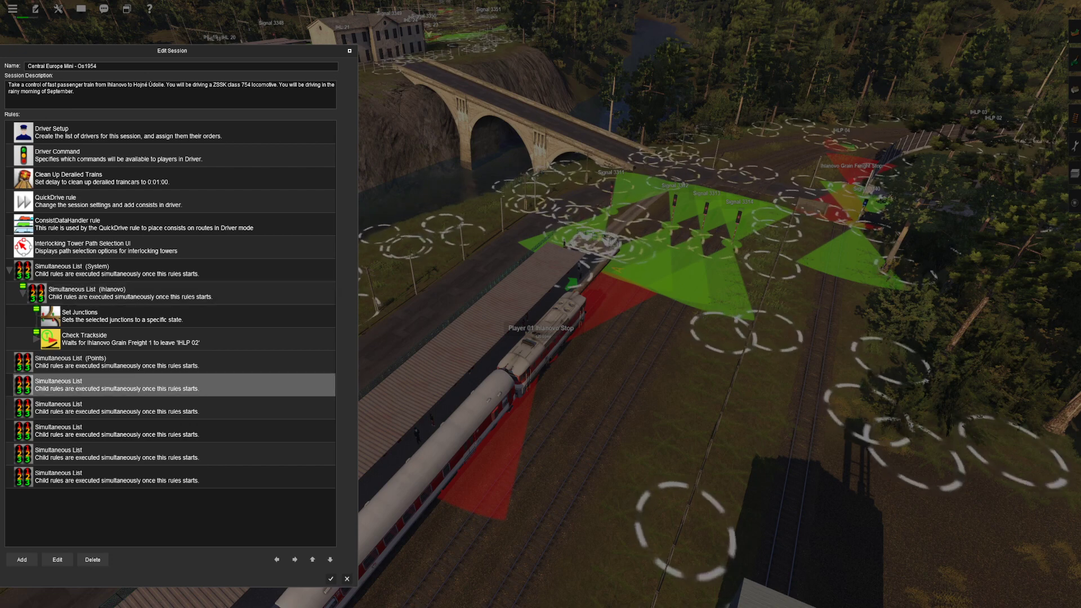
{"action": "left_click", "coordinate": [312, 560]}
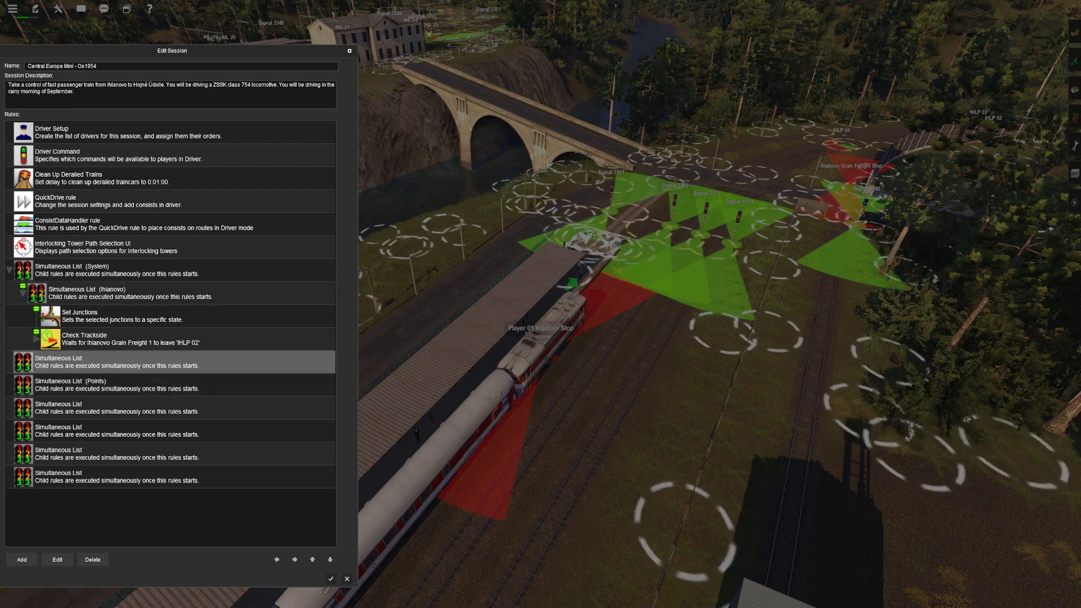
{"action": "left_click", "coordinate": [294, 559]}
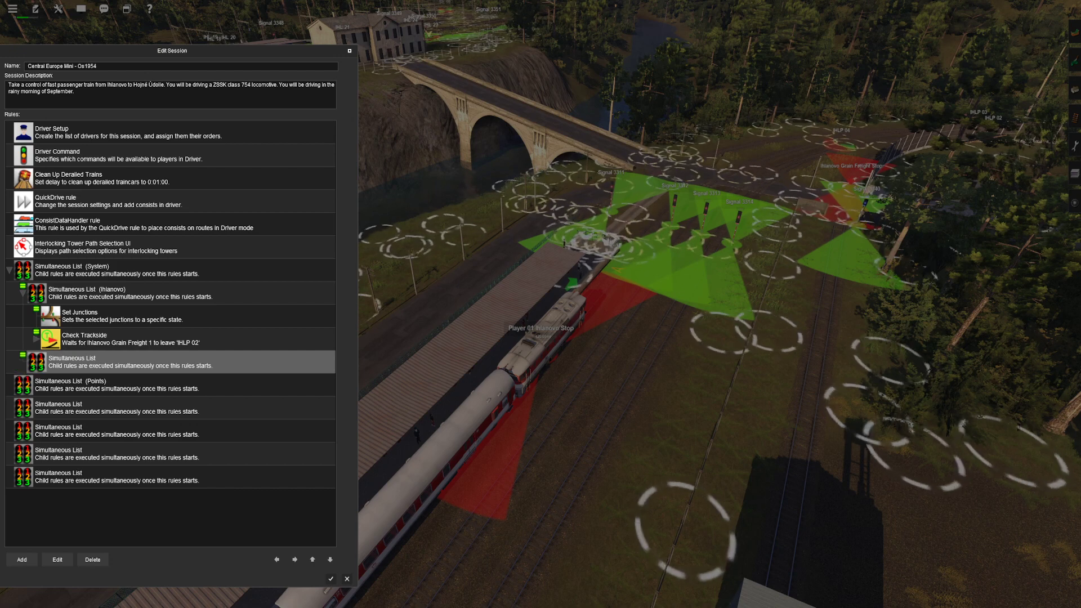
{"action": "left_click", "coordinate": [312, 560]}
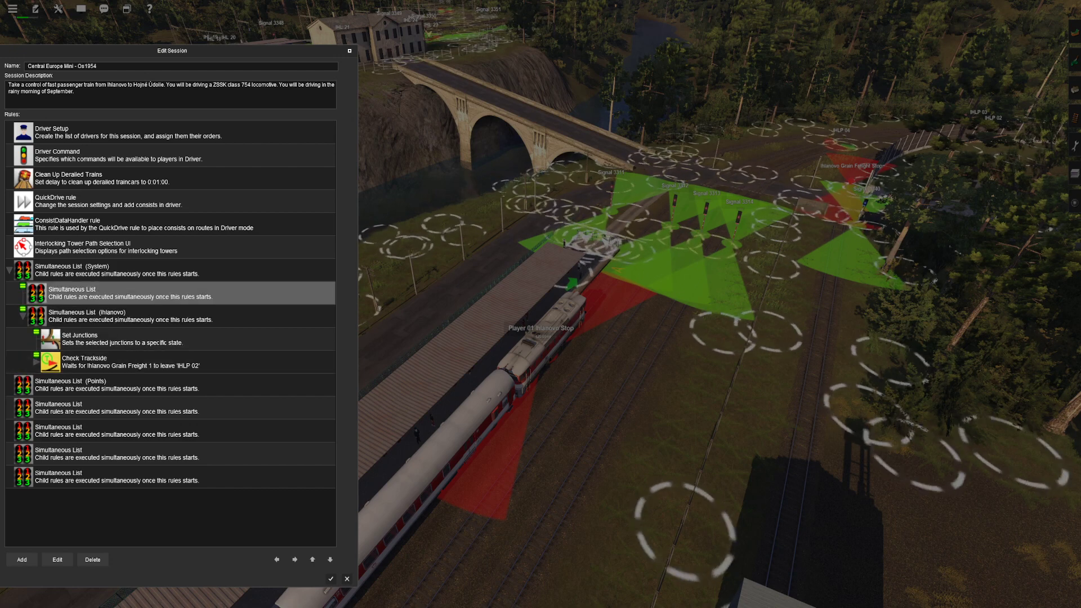
{"action": "left_click", "coordinate": [277, 560]}
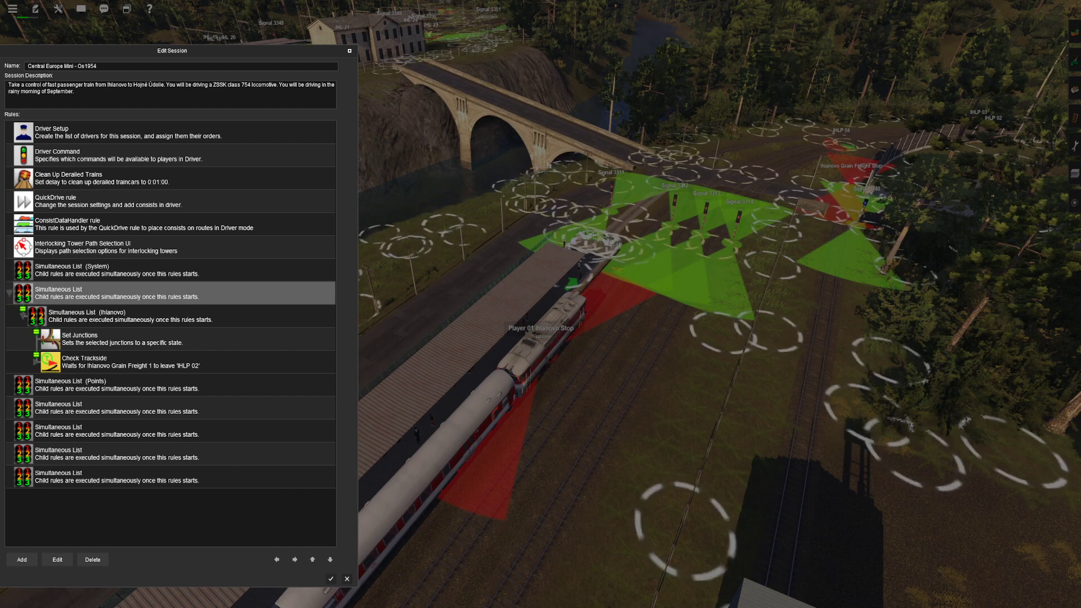
{"action": "left_click", "coordinate": [295, 560]}
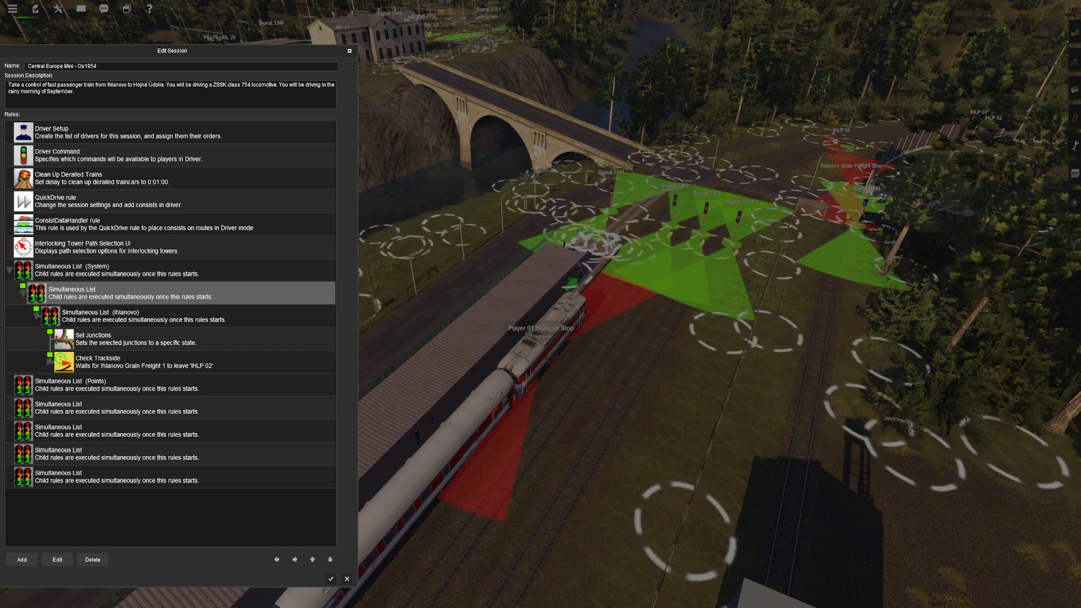
Step: Move the "Ihlanovo" list with its child rules back directly under the "System" list, above the unnamed list
{"action": "left_click", "coordinate": [143, 316]}
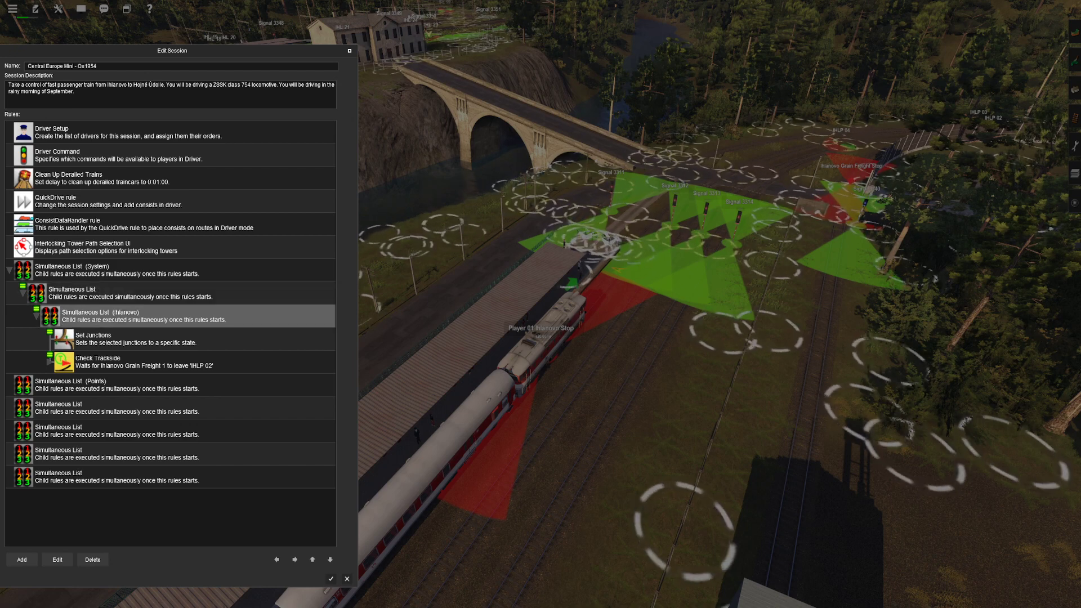
{"action": "left_click", "coordinate": [276, 560]}
{"action": "left_click", "coordinate": [313, 560]}
{"action": "left_click", "coordinate": [169, 316]}
{"action": "left_click", "coordinate": [168, 339]}
{"action": "left_click", "coordinate": [169, 339]}
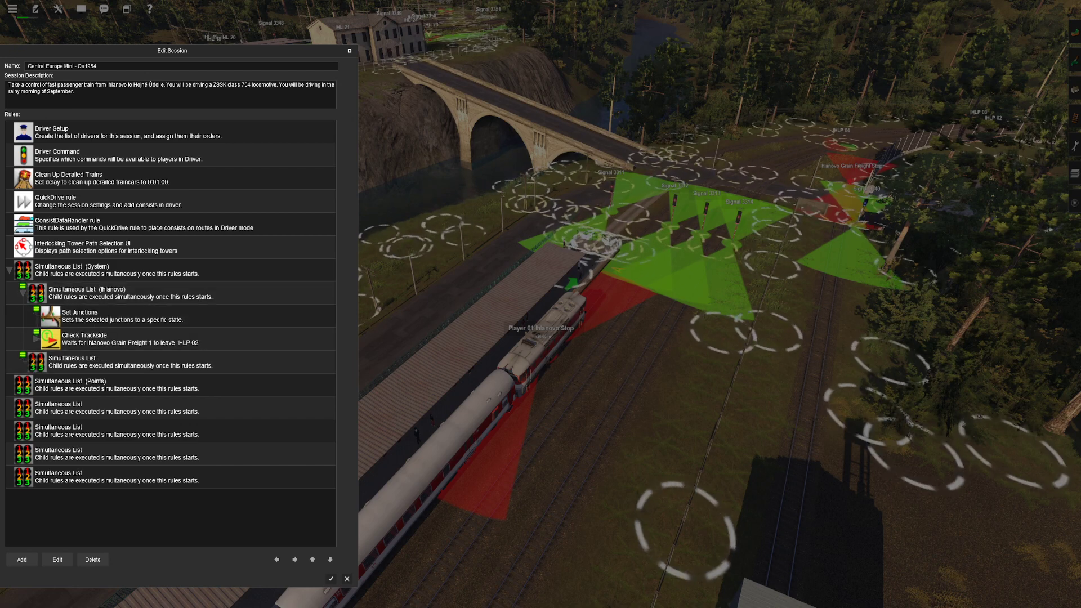
Step: Take the unnamed Simultaneous List out of the "System" list and move it to the end of the rule list
{"action": "left_click", "coordinate": [169, 362]}
{"action": "left_click", "coordinate": [276, 559]}
{"action": "left_click", "coordinate": [330, 559]}
{"action": "left_click", "coordinate": [330, 560]}
{"action": "left_click", "coordinate": [330, 560]}
{"action": "left_click", "coordinate": [330, 559]}
{"action": "left_click", "coordinate": [329, 560]}
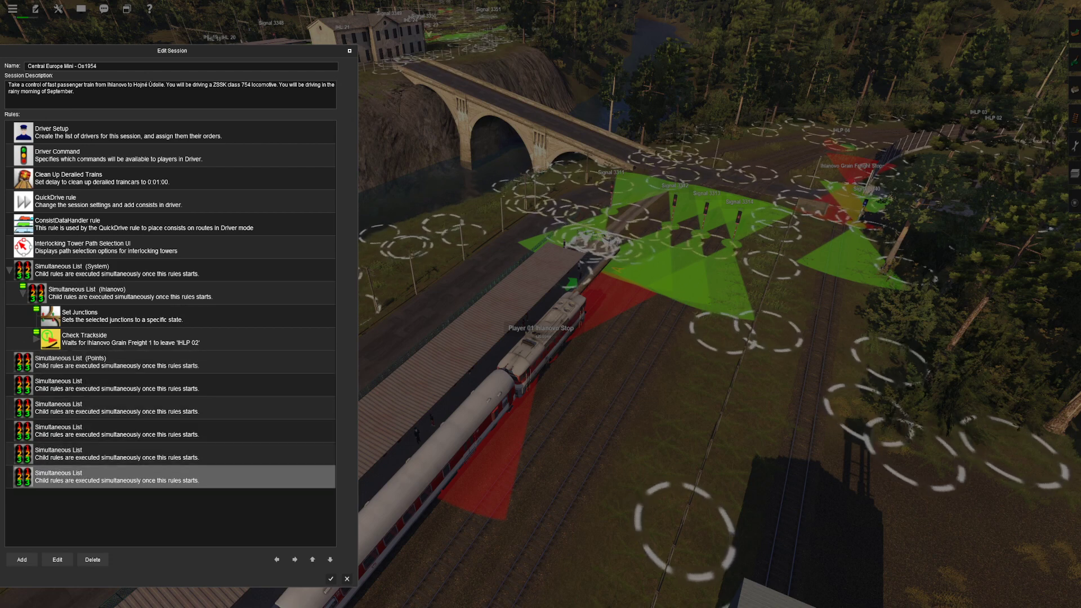
Step: Try selecting different ranges of consecutive unnamed Simultaneous Lists below the "Points" list
{"action": "left_click", "coordinate": [169, 385]}
{"action": "left_click", "coordinate": [169, 362]}
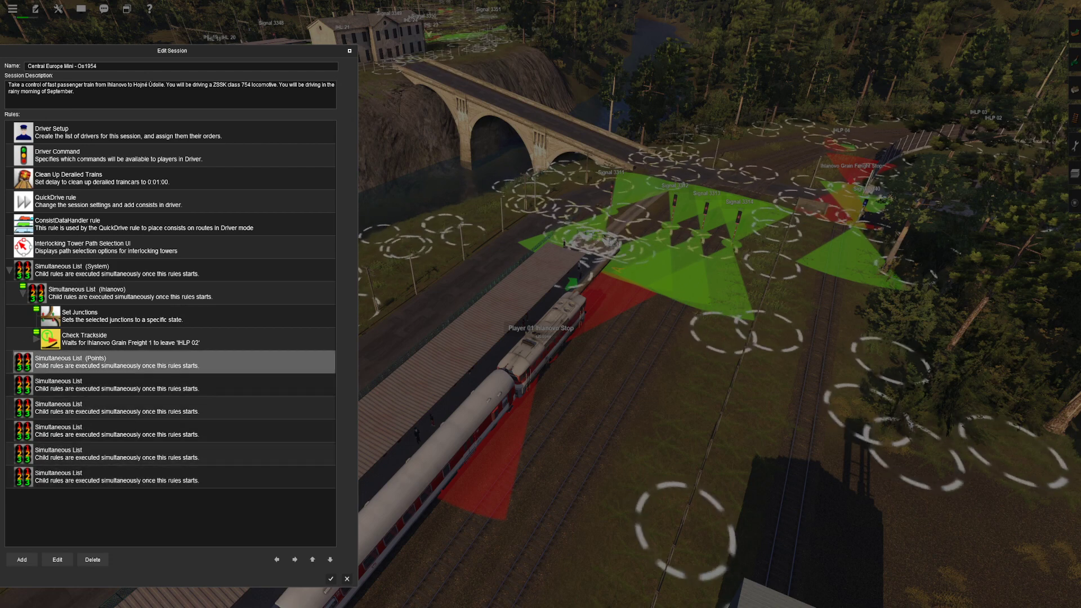
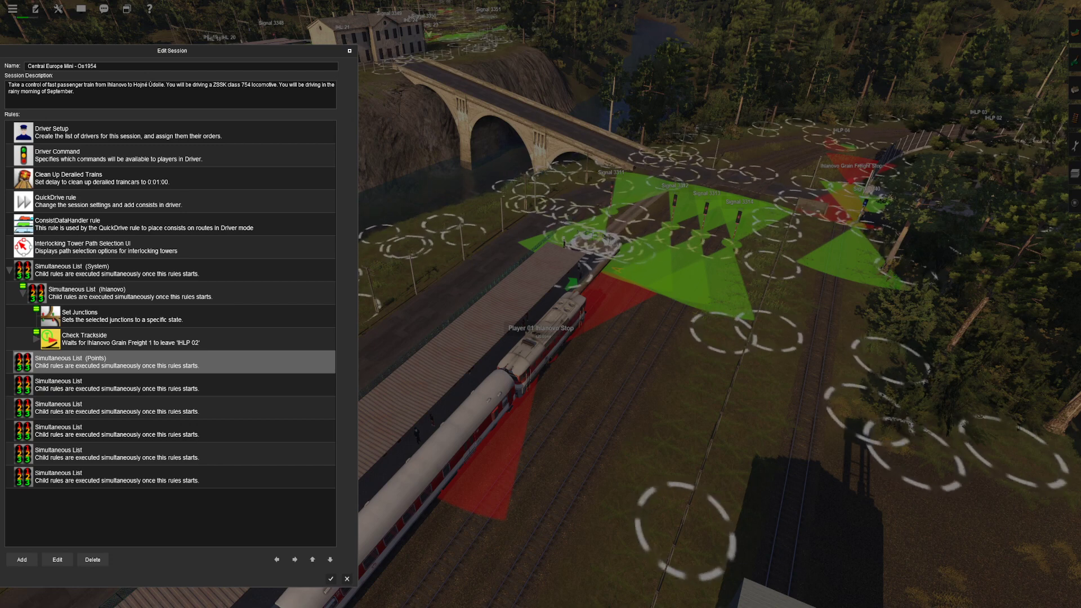
{"action": "mouse_move", "coordinate": [85, 316]}
{"action": "left_mouse_down"}
{"action": "mouse_move", "coordinate": [85, 273]}
{"action": "mouse_move", "coordinate": [88, 314]}
{"action": "left_mouse_up"}
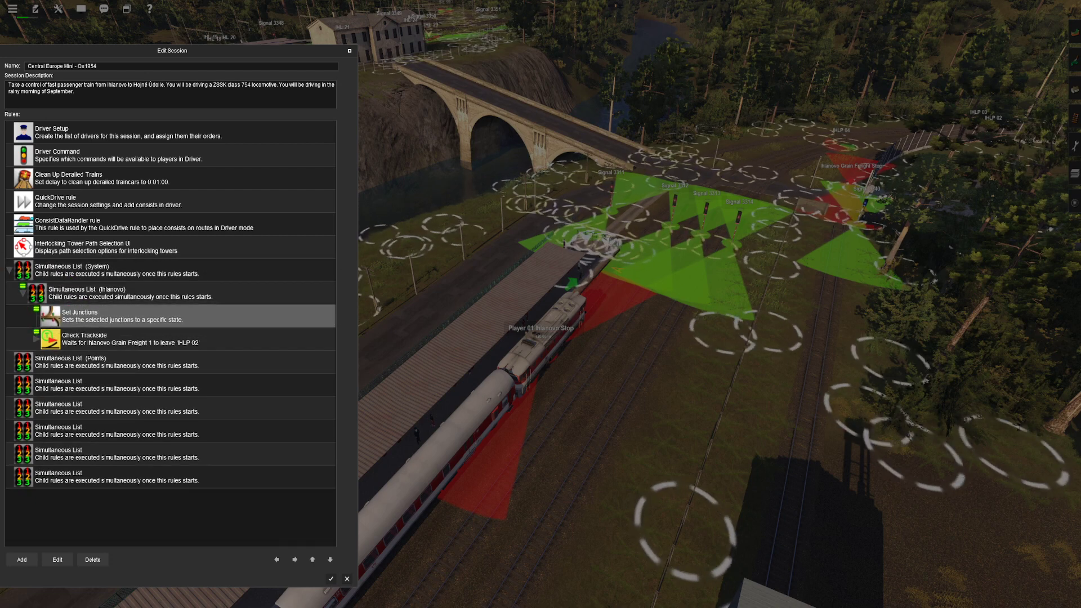
{"action": "left_click", "coordinate": [93, 385]}
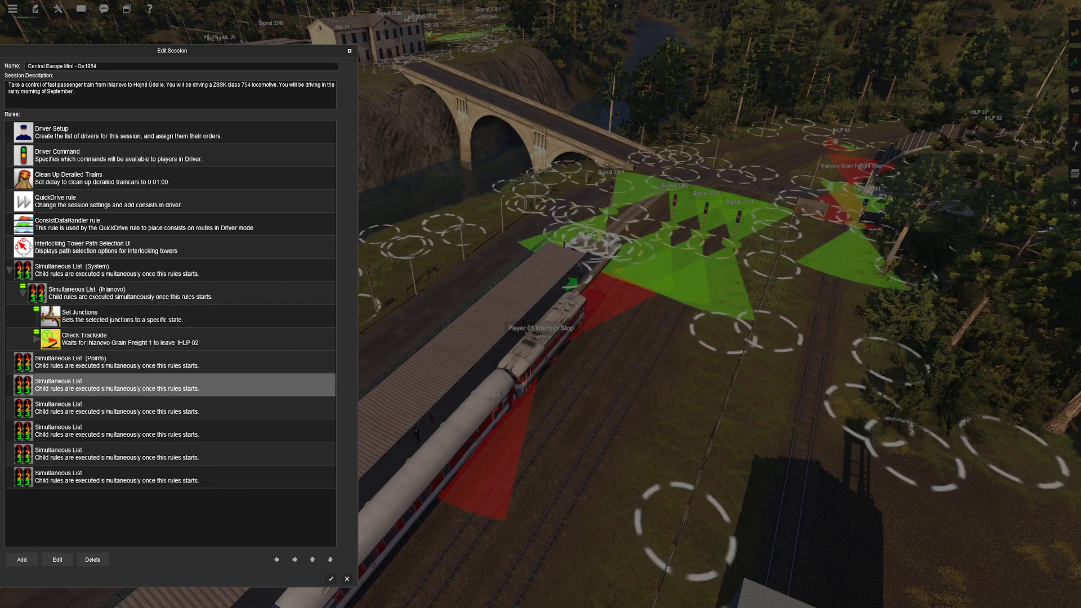
{"action": "left_click", "coordinate": [93, 454], "text": "shift"}
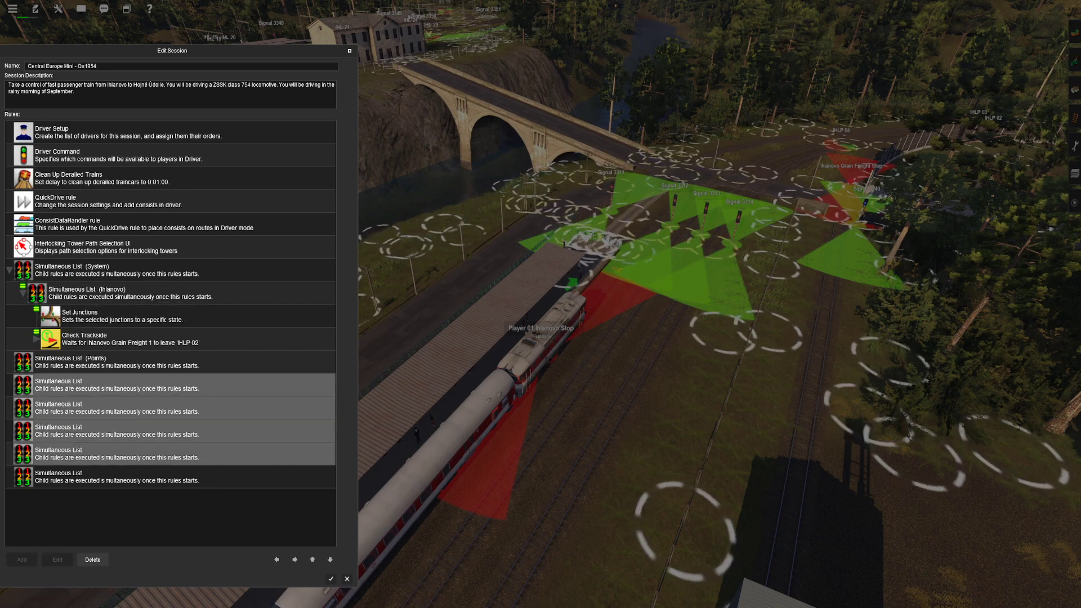
{"action": "left_click", "coordinate": [93, 477]}
{"action": "left_click", "coordinate": [93, 431], "text": "shift"}
{"action": "left_click", "coordinate": [93, 408], "text": "shift"}
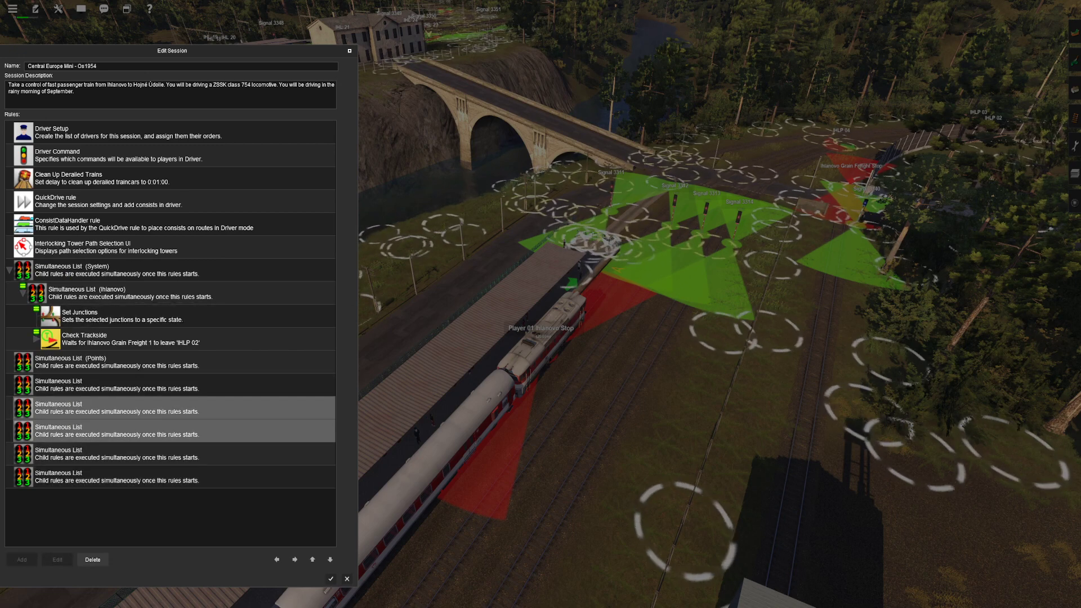
{"action": "left_click", "coordinate": [93, 385], "text": "shift"}
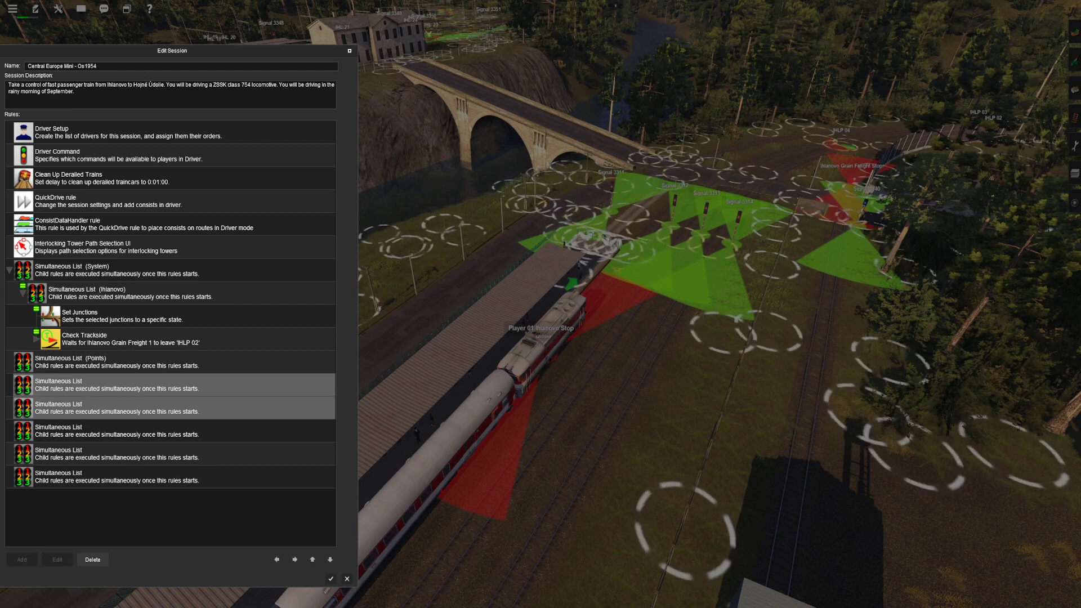
Step: Select the "Points" list together with all unnamed Simultaneous Lists and nest them as children of the "System" list
{"action": "left_click", "coordinate": [93, 477]}
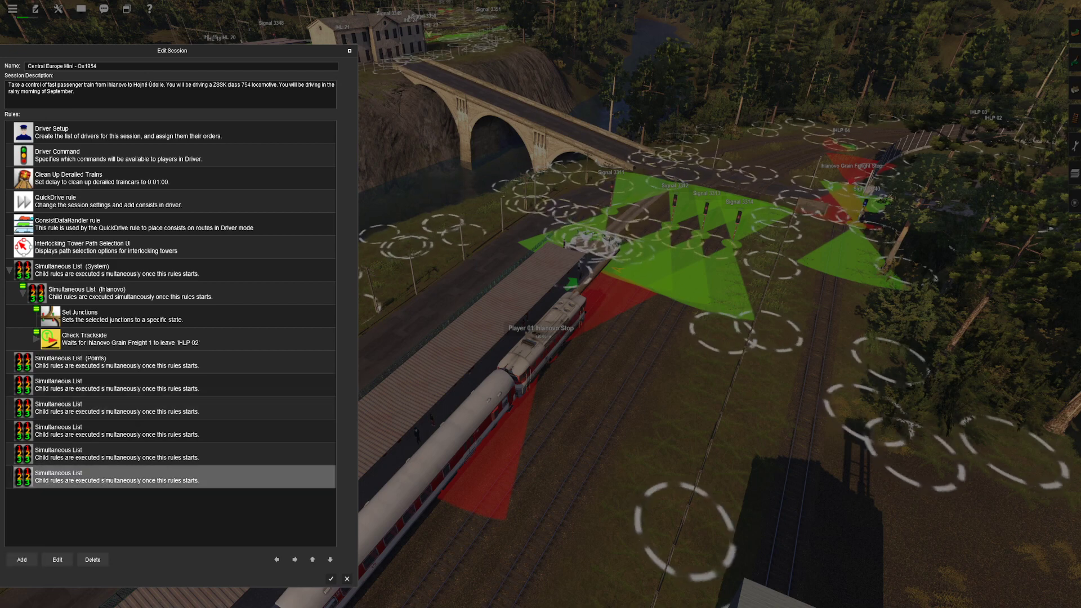
{"action": "left_click", "coordinate": [93, 362], "text": "shift"}
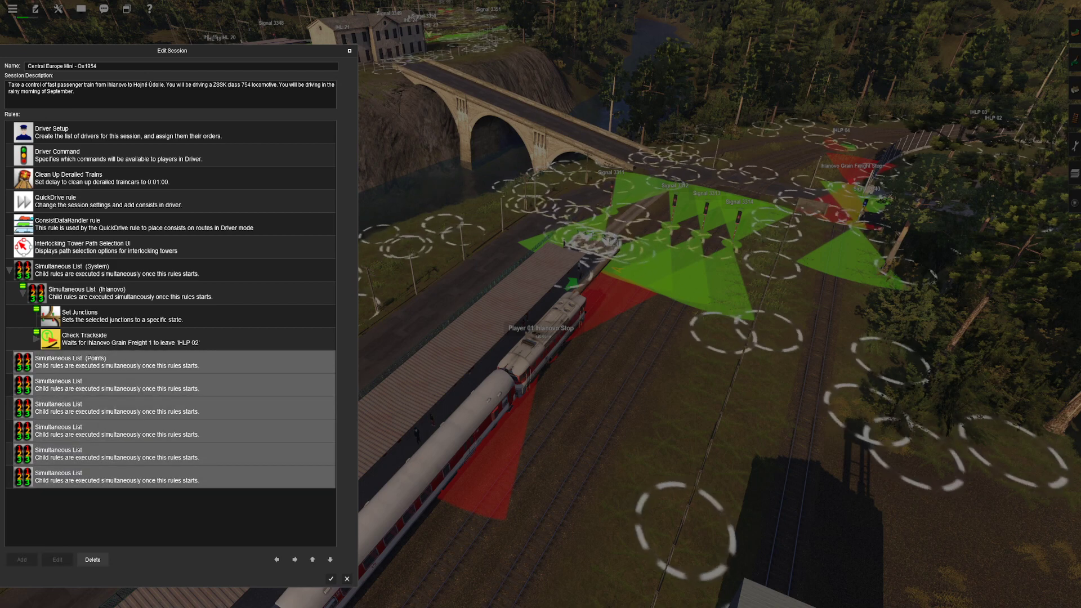
{"action": "left_click", "coordinate": [294, 560]}
{"action": "left_click", "coordinate": [277, 559]}
{"action": "left_click", "coordinate": [294, 560]}
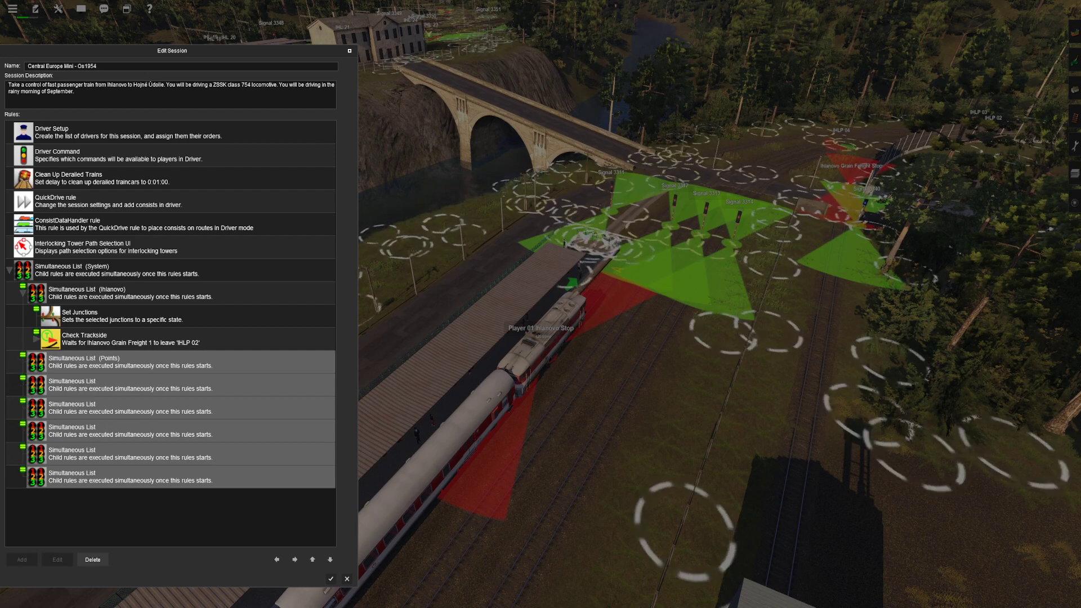
Step: Try deeper nesting for the selected lists, from "Points" to the last unnamed one, and return them to the top level
{"action": "left_click", "coordinate": [295, 559]}
{"action": "left_click", "coordinate": [294, 560]}
{"action": "left_click", "coordinate": [276, 559]}
{"action": "left_click", "coordinate": [276, 559]}
{"action": "left_click", "coordinate": [276, 560]}
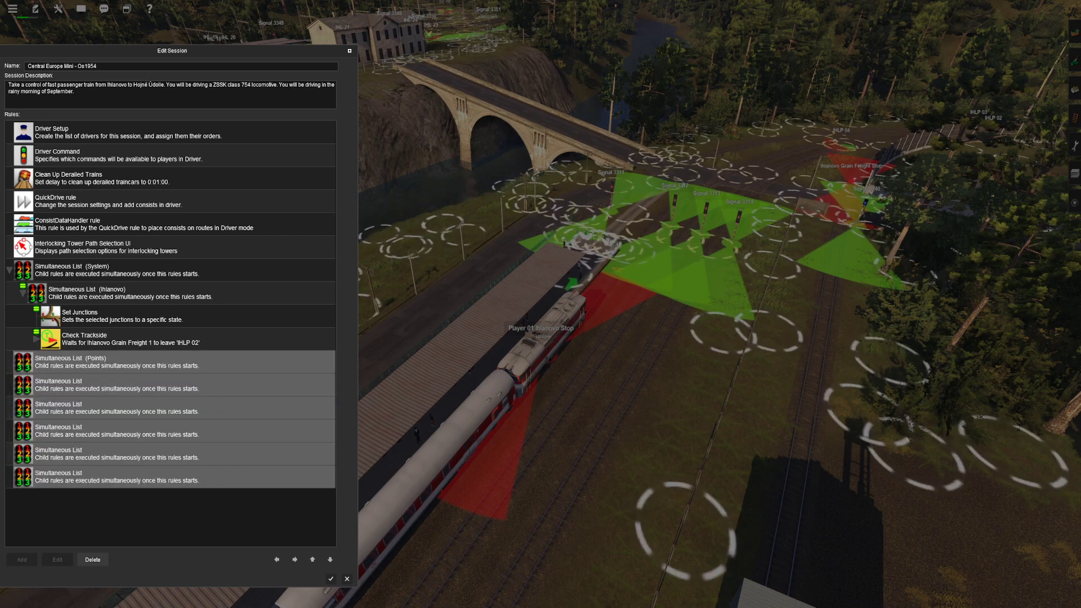
Step: Expand the Check Trackside rule under "Ihlanovo" to examine its child rule, and collapse it again
{"action": "left_click", "coordinate": [169, 385]}
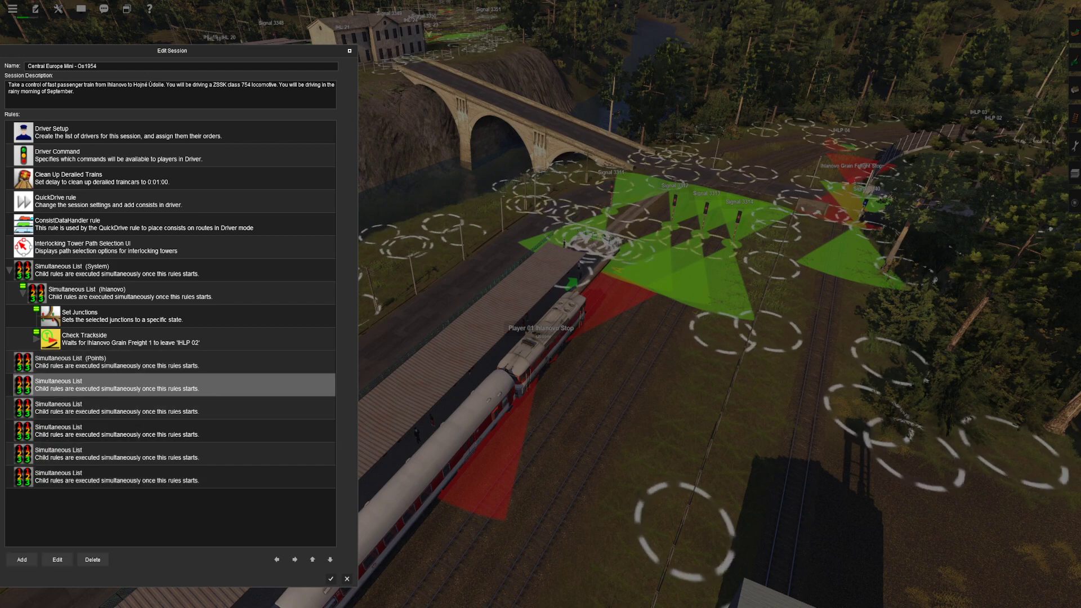
{"action": "left_click", "coordinate": [169, 362]}
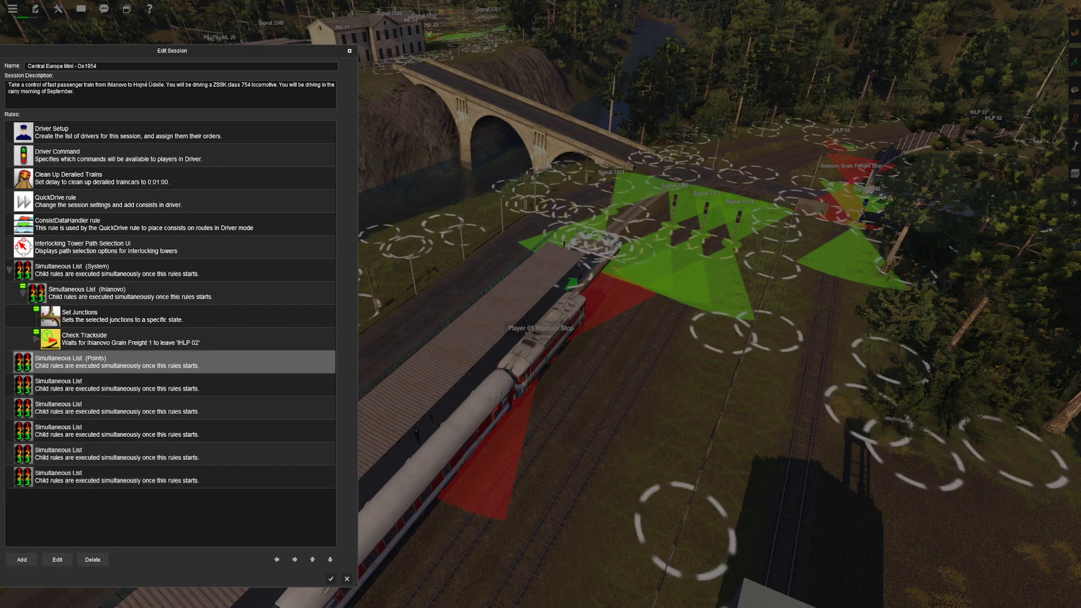
{"action": "left_click", "coordinate": [36, 339]}
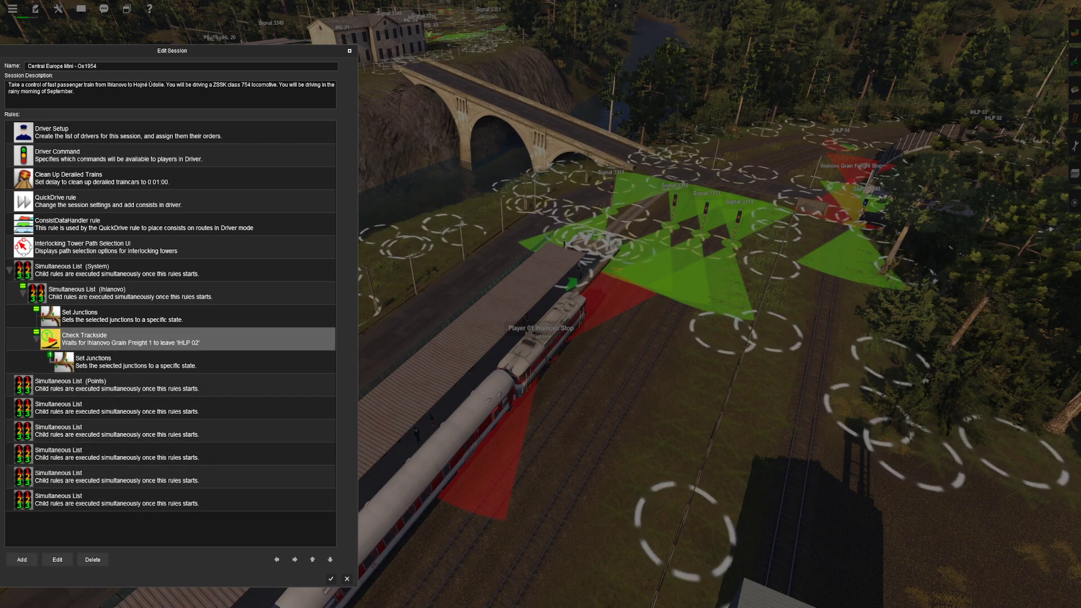
{"action": "left_click", "coordinate": [36, 339]}
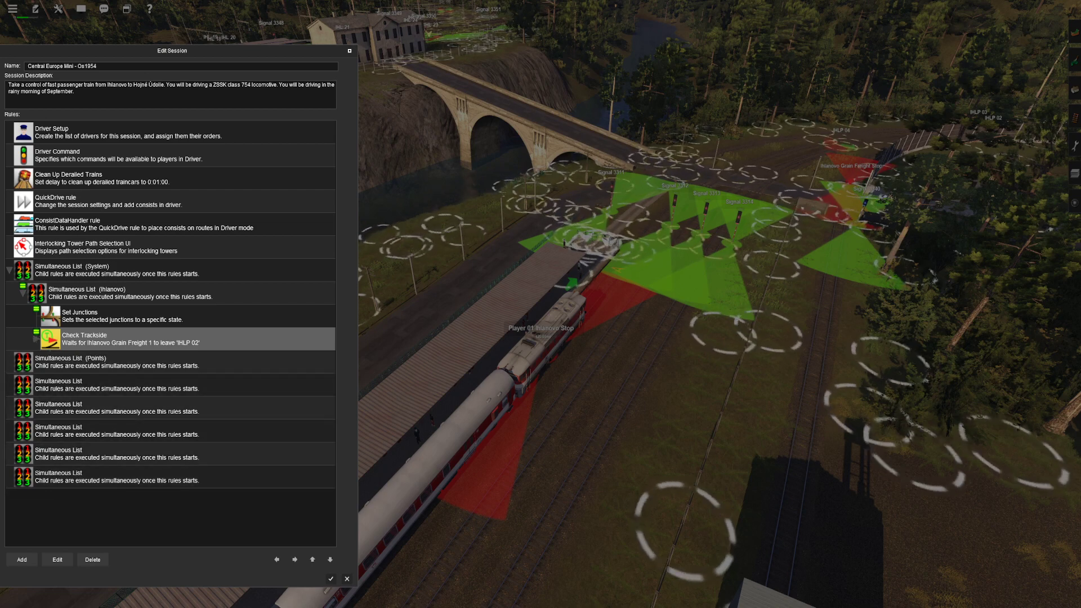
{"action": "left_click", "coordinate": [124, 317]}
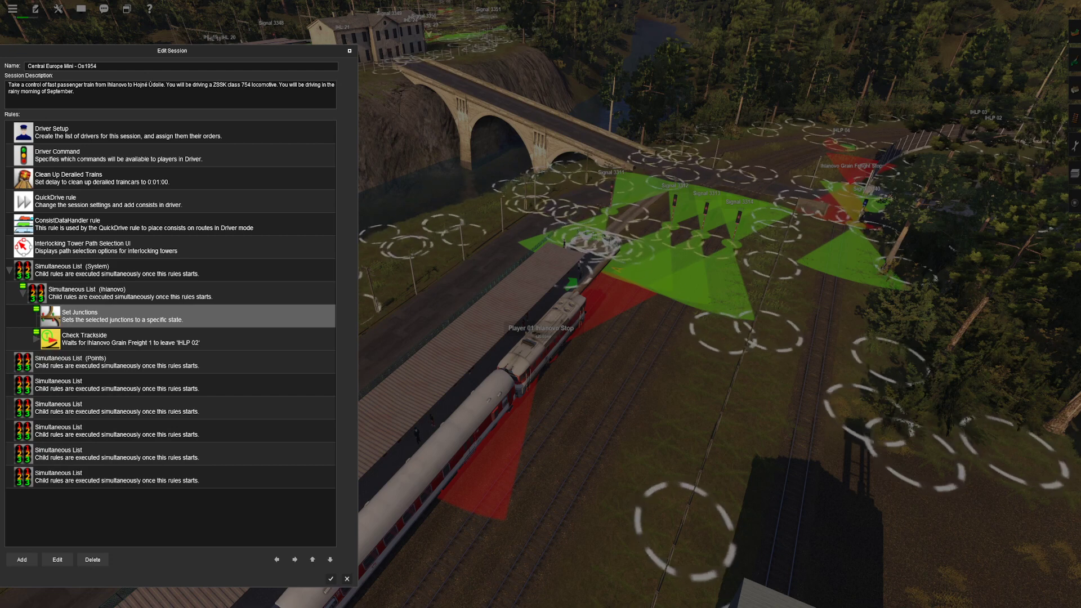
{"action": "left_click", "coordinate": [124, 385]}
{"action": "left_click", "coordinate": [124, 362]}
Step: Select the five unnamed Simultaneous Lists together and move them above the "Points" list
{"action": "left_click", "coordinate": [124, 385]}
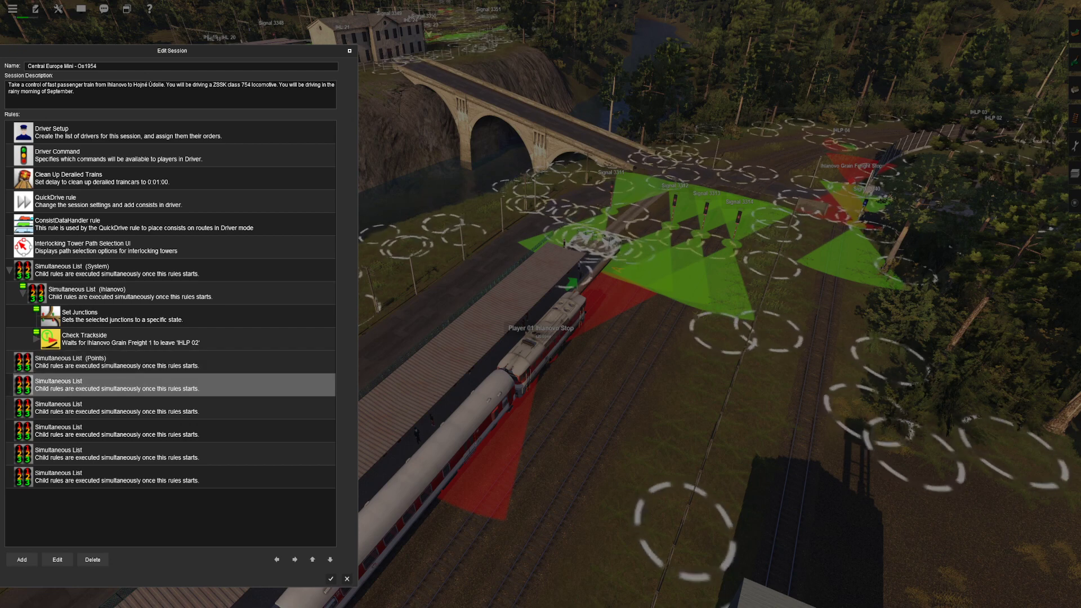
{"action": "left_click", "coordinate": [124, 477], "text": "shift"}
{"action": "left_click", "coordinate": [312, 560]}
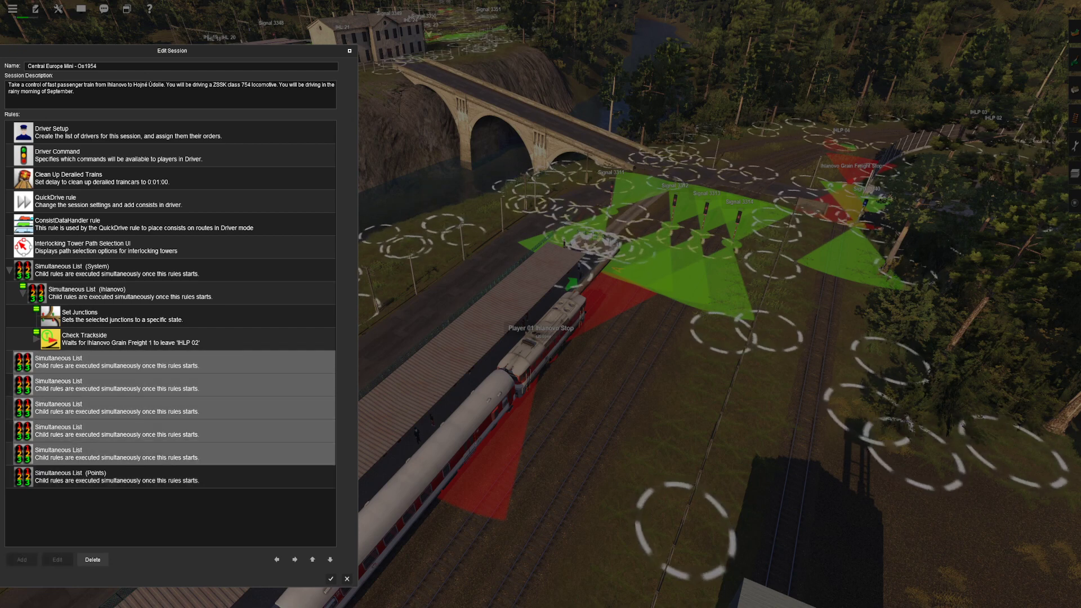
Step: Nest the five selected unnamed Simultaneous Lists as children of the "System" list and clear the selection
{"action": "left_click", "coordinate": [294, 560]}
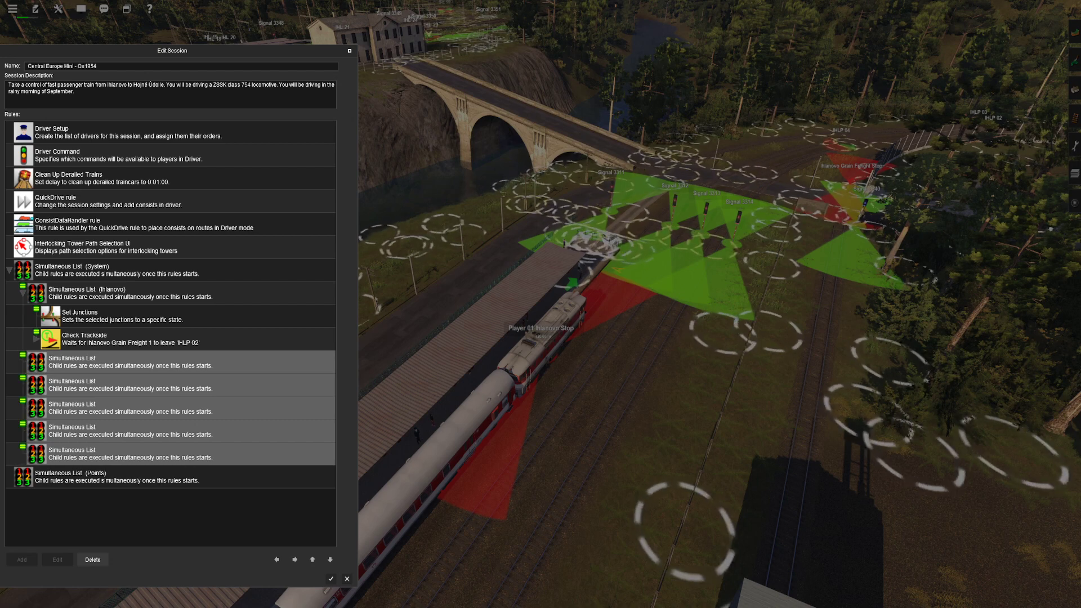
{"action": "left_click", "coordinate": [169, 516]}
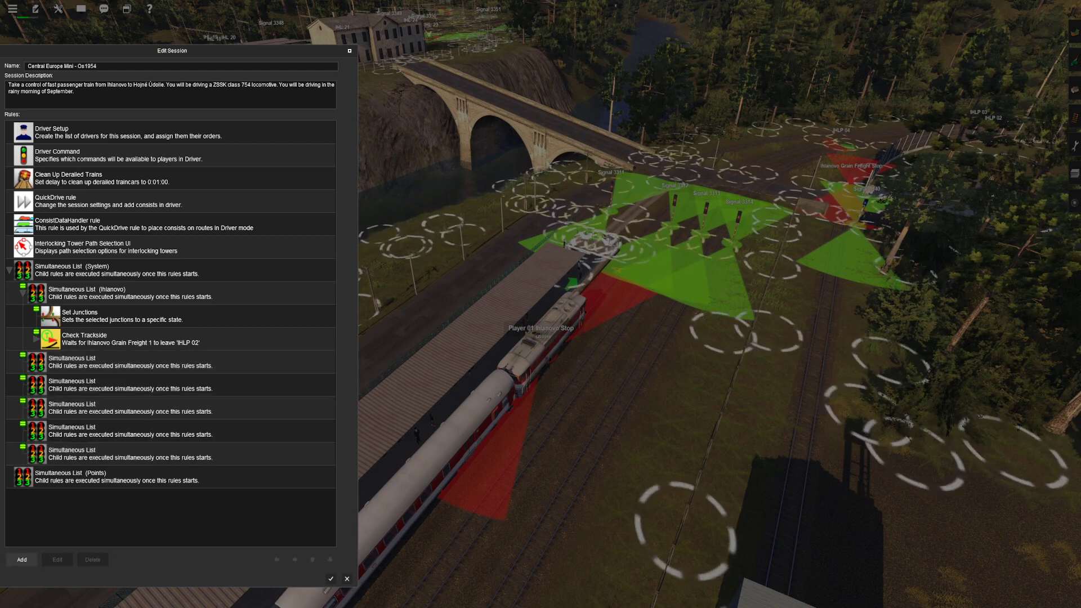
Step: Rename the first unnamed Simultaneous List under "System" as "Pohraničie"
{"action": "left_click", "coordinate": [169, 362]}
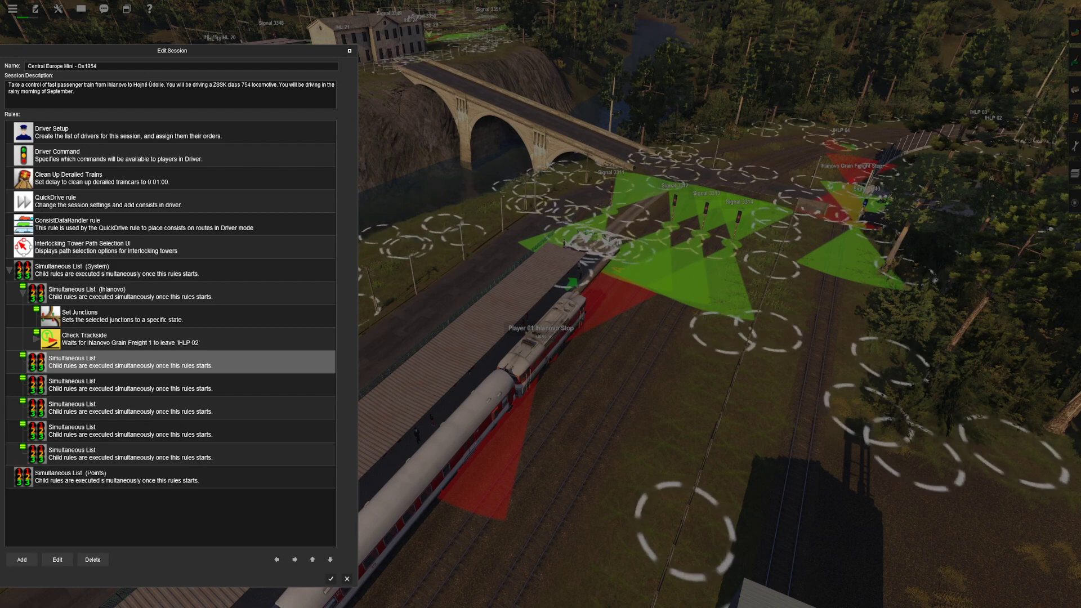
{"action": "key", "text": "w"}
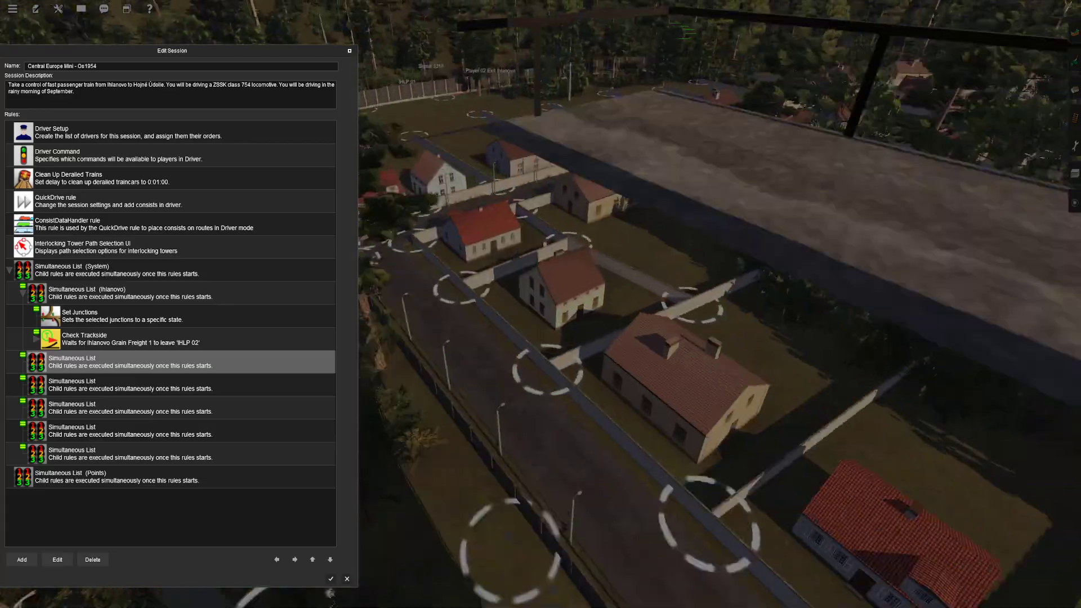
{"action": "key", "text": "w"}
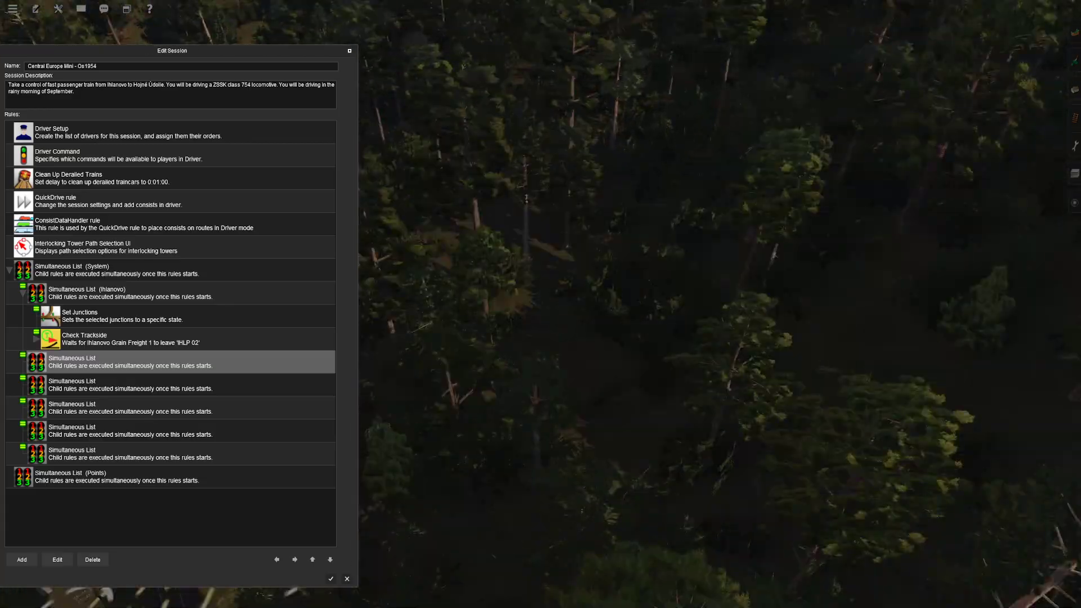
{"action": "key", "text": "w"}
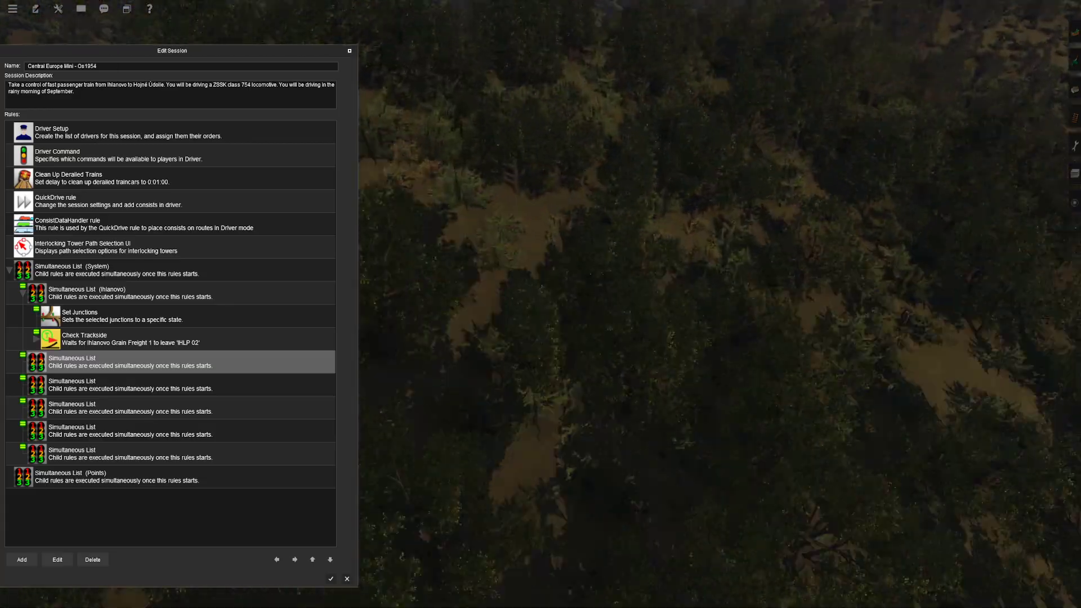
{"action": "key", "text": "w"}
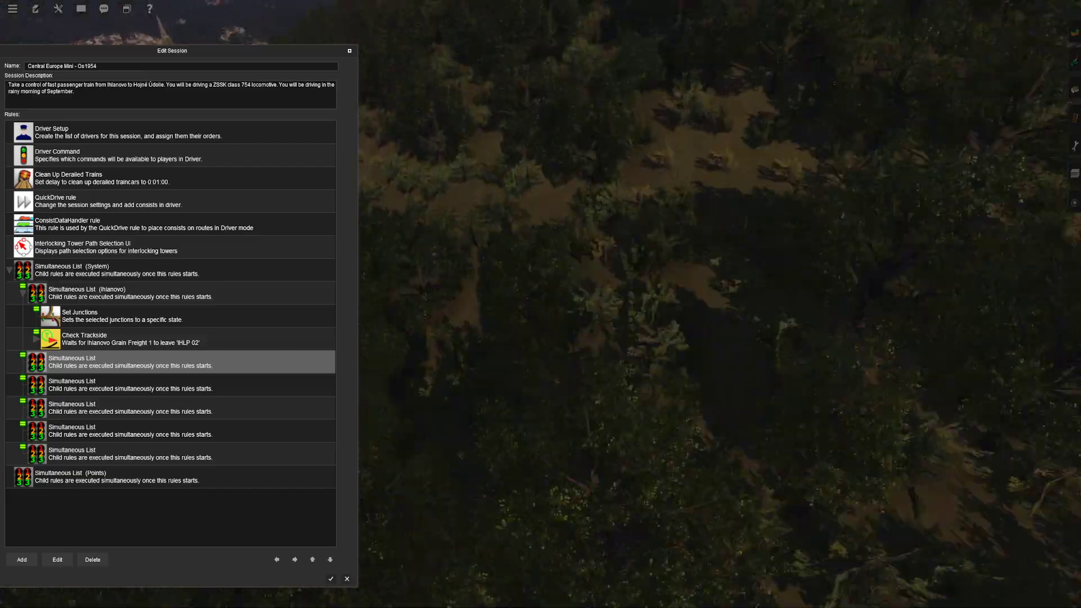
{"action": "key", "text": "w"}
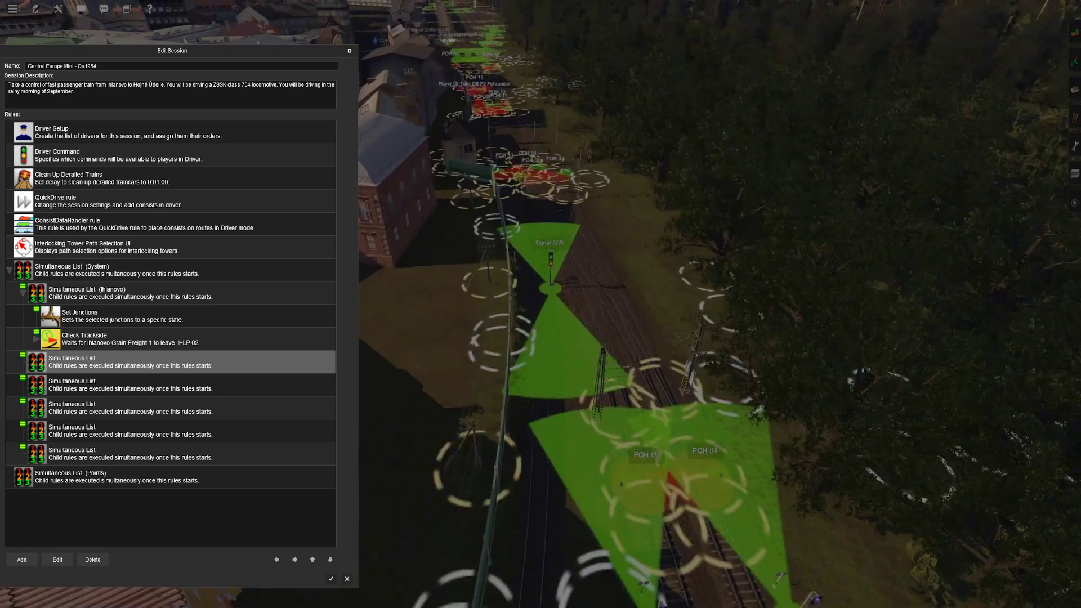
{"action": "left_click", "coordinate": [57, 559]}
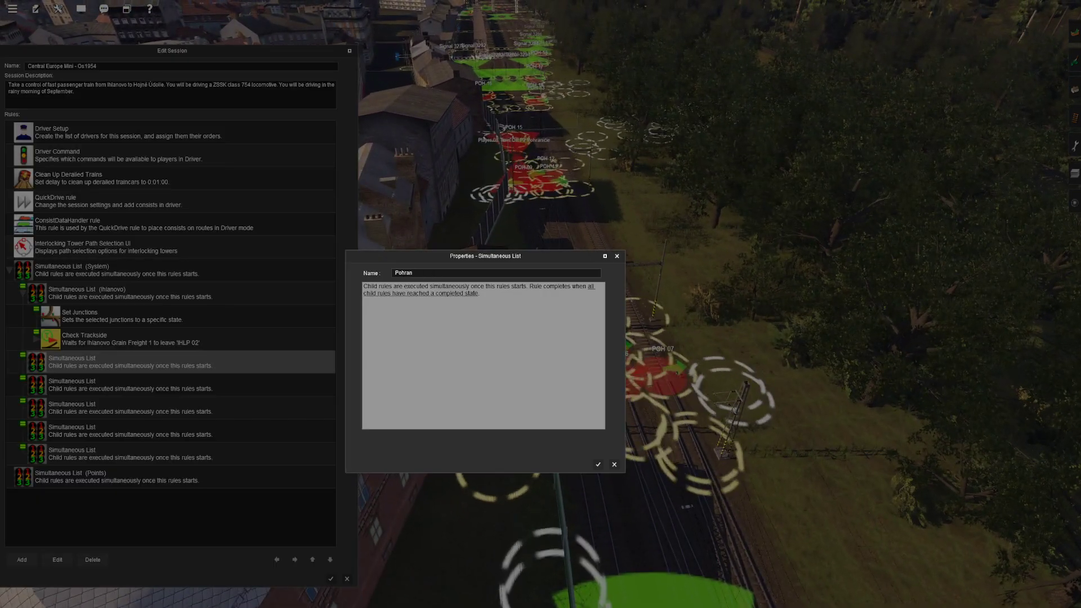
{"action": "key", "text": "Return"}
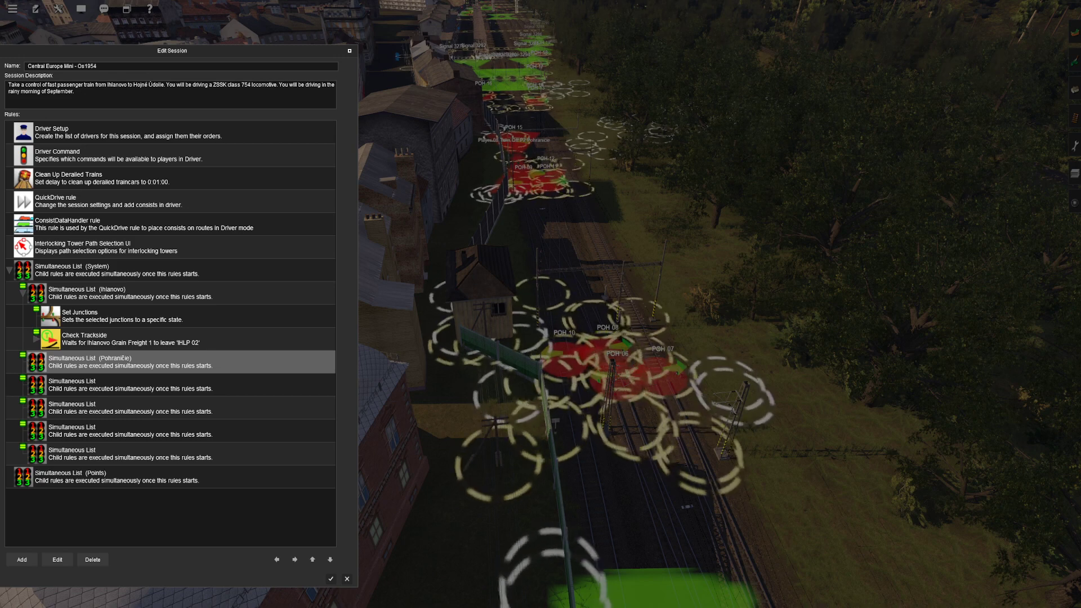
Step: Add a Set Junctions rule directly below the "Pohraničie" list
{"action": "key", "text": "w"}
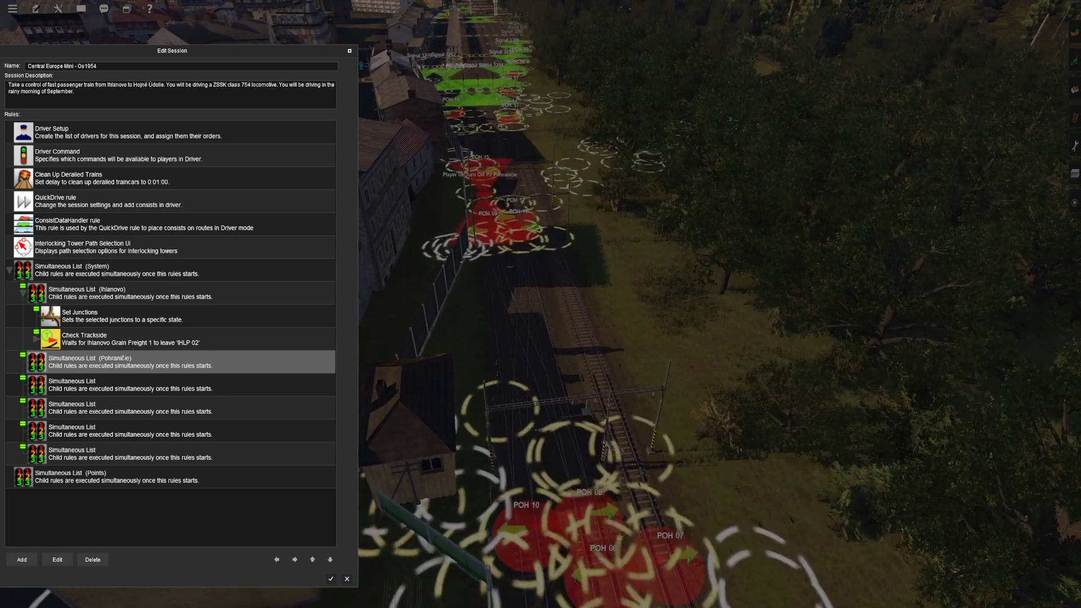
{"action": "key", "text": "w"}
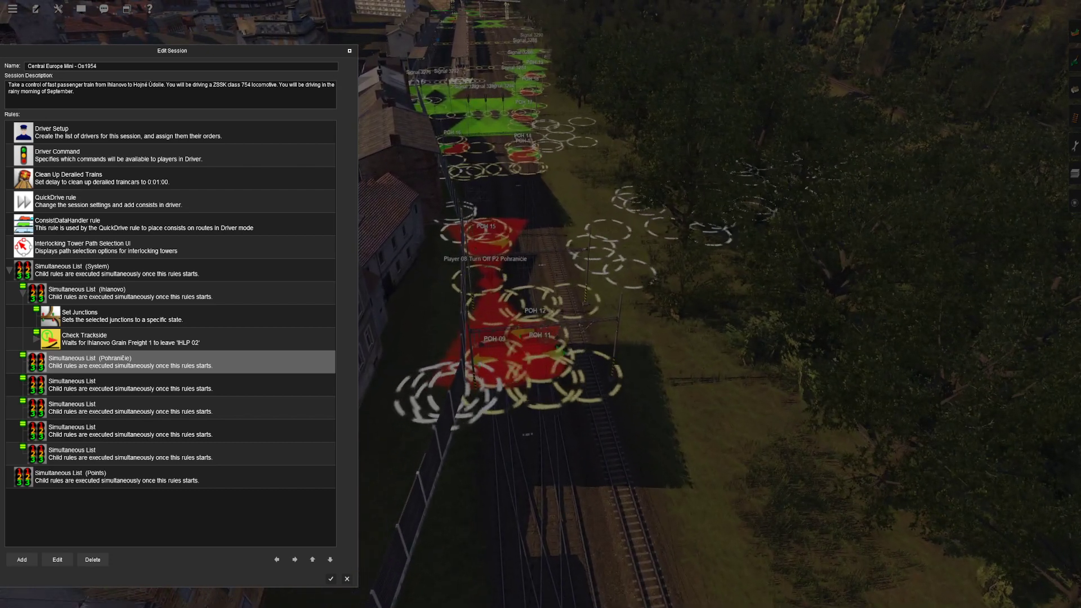
{"action": "key", "text": "Down"}
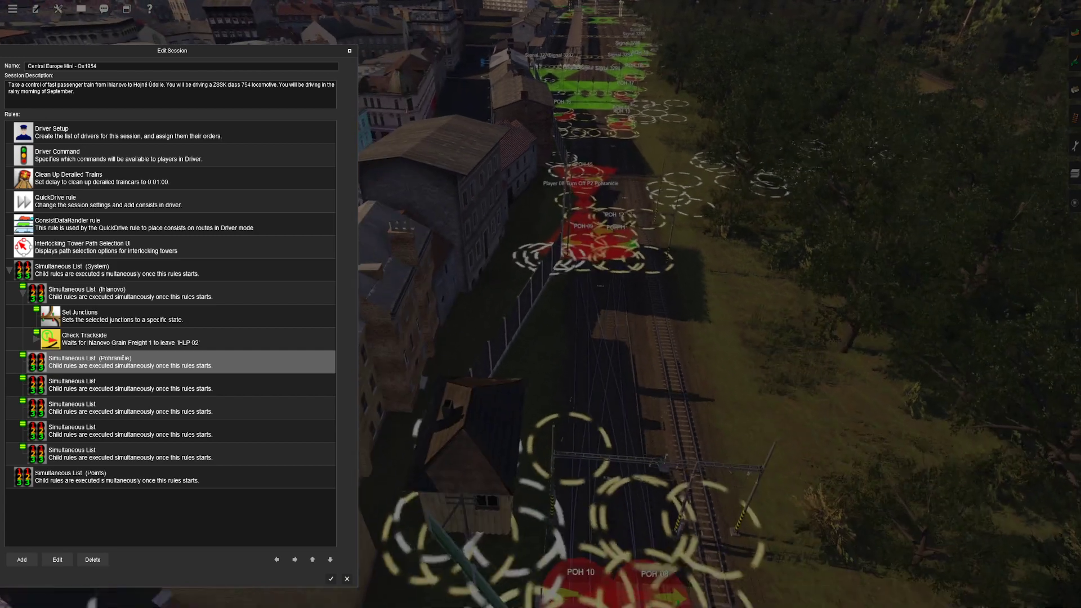
{"action": "key", "text": "Down"}
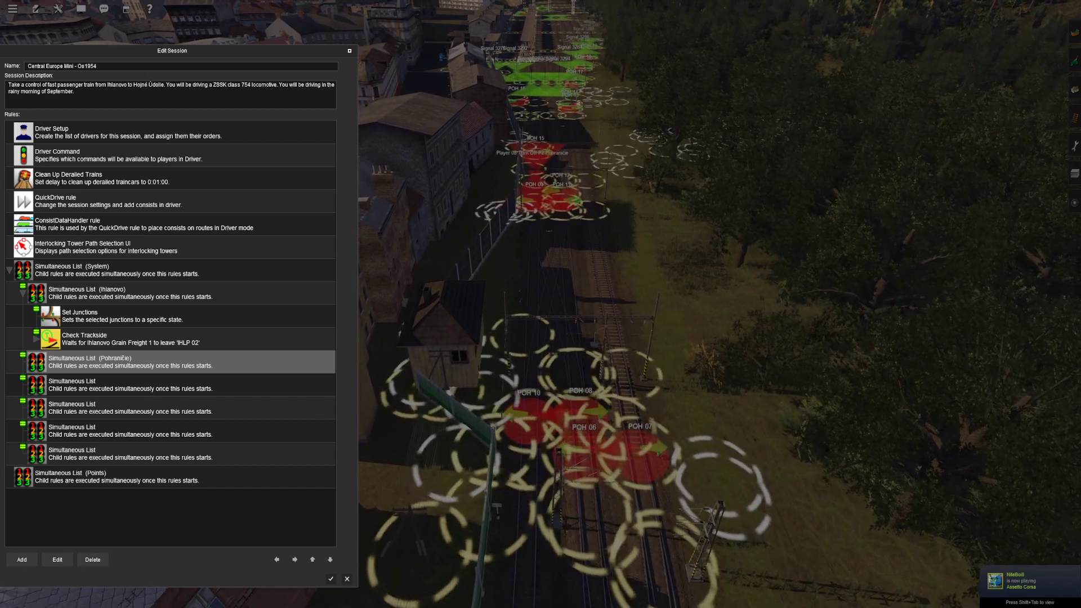
{"action": "key", "text": "Up"}
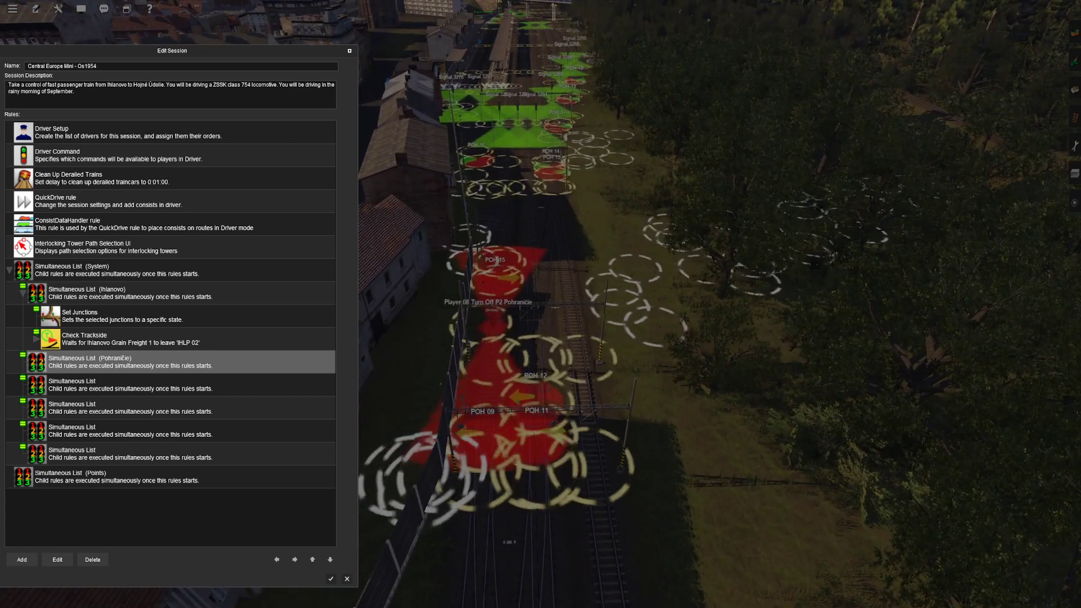
{"action": "key", "text": "Up"}
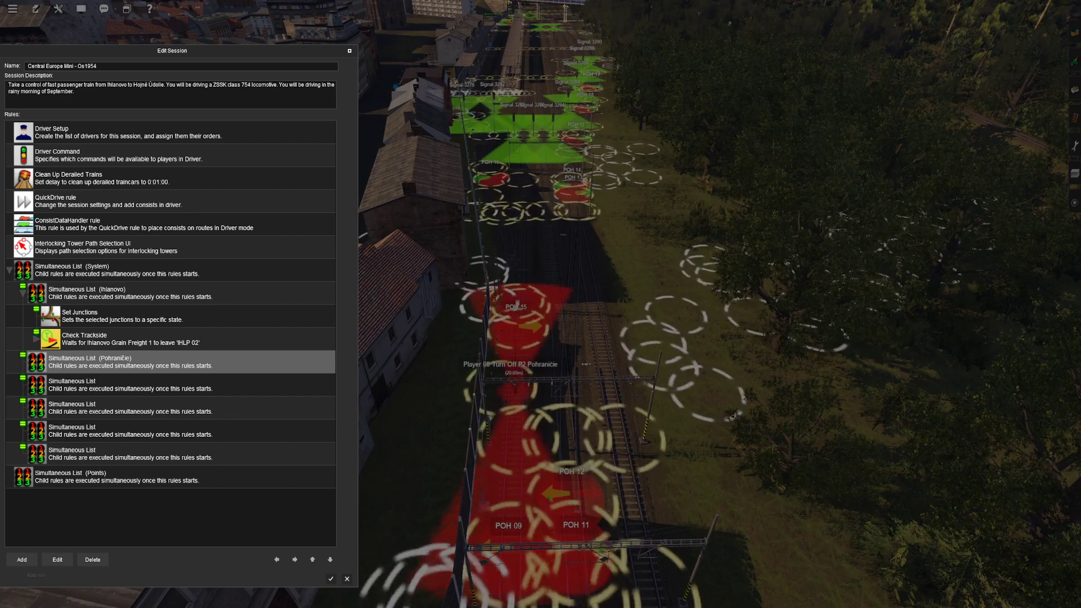
{"action": "left_click", "coordinate": [22, 560]}
{"action": "type", "text": "set"}
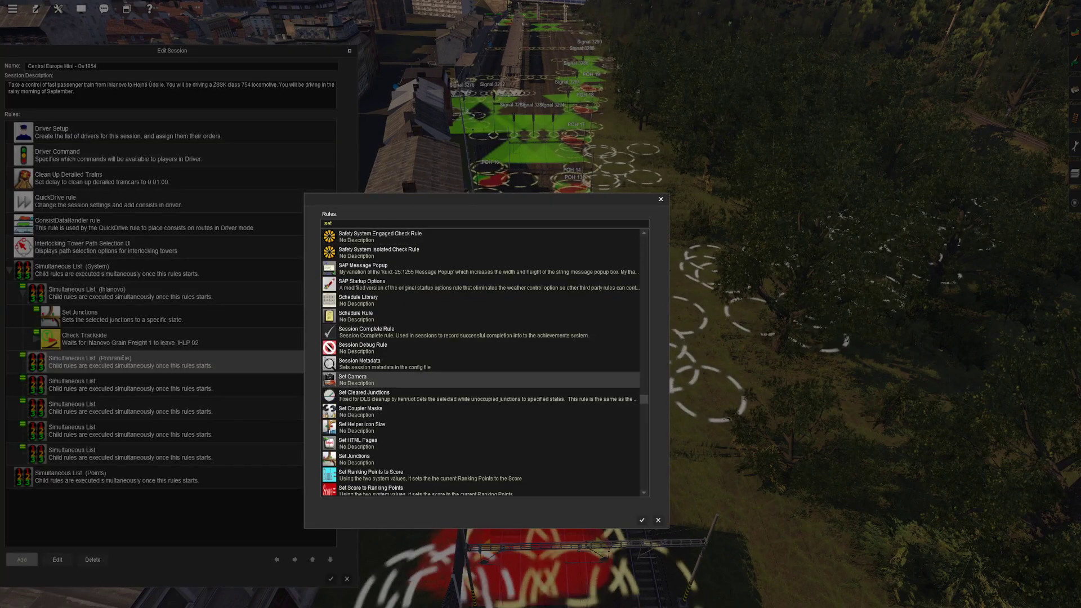
{"action": "key", "text": "Down"}
{"action": "key", "text": "Down"}
{"action": "key", "text": "Down"}
{"action": "key", "text": "Down"}
{"action": "key", "text": "Down"}
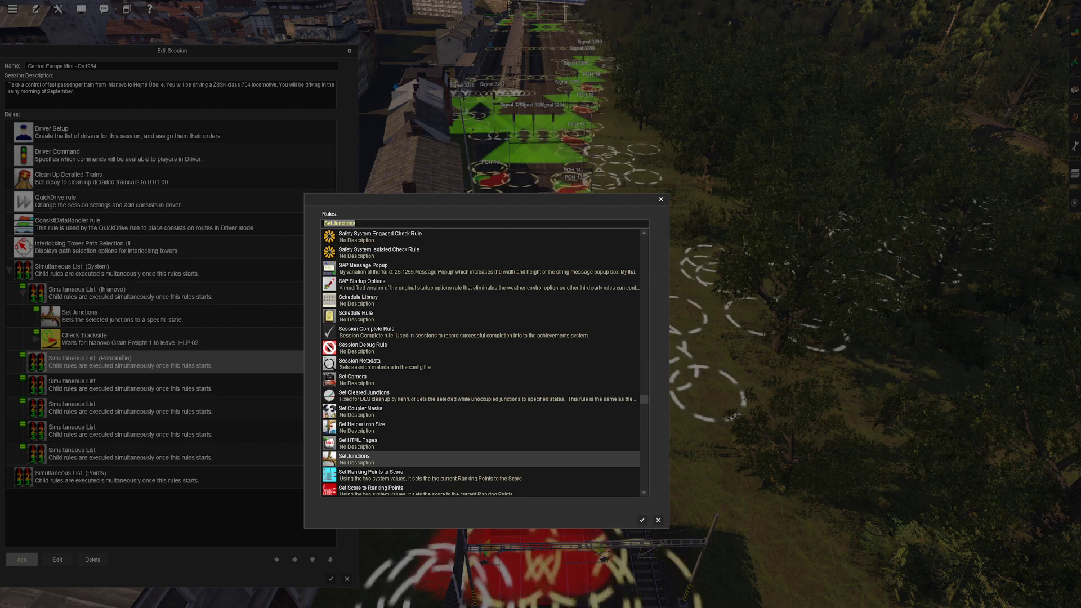
{"action": "key", "text": "Return"}
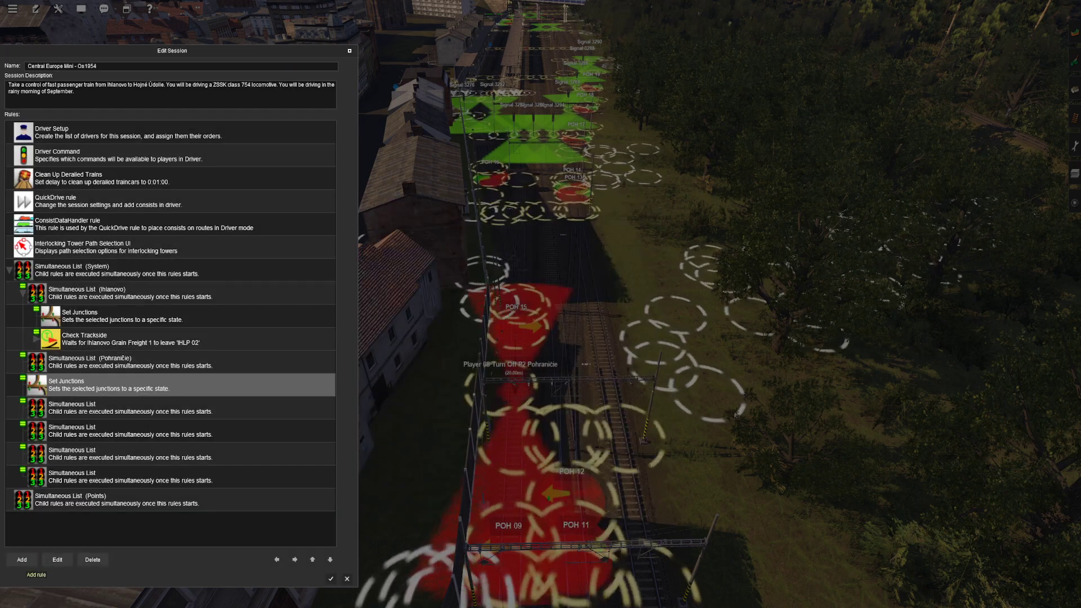
Step: Nest the new Set Junctions rule as a child of the "Pohraničie" list
{"action": "key", "text": "Up"}
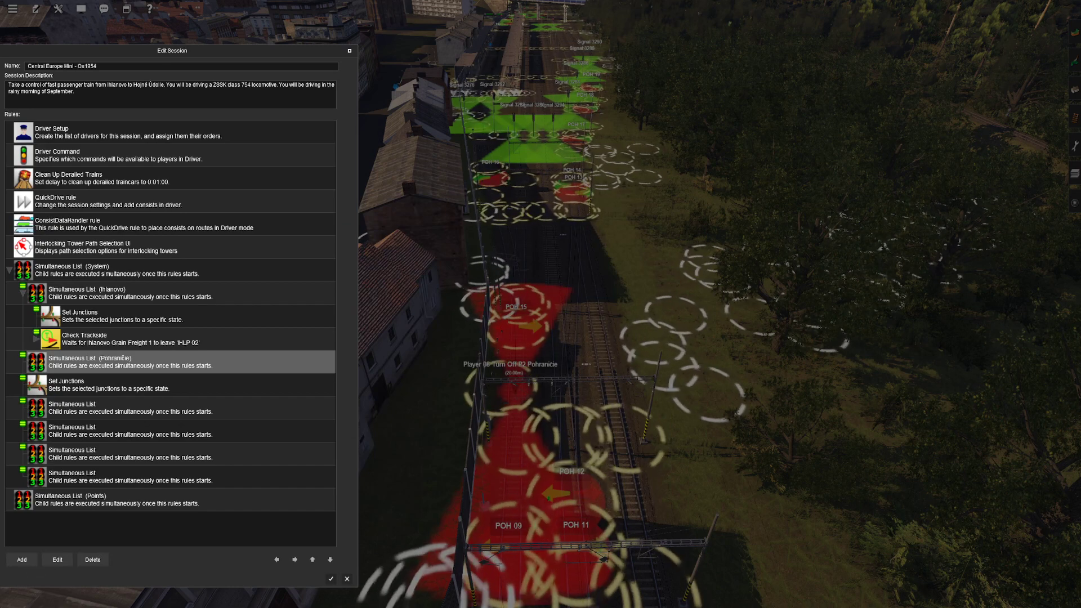
{"action": "left_click", "coordinate": [119, 386]}
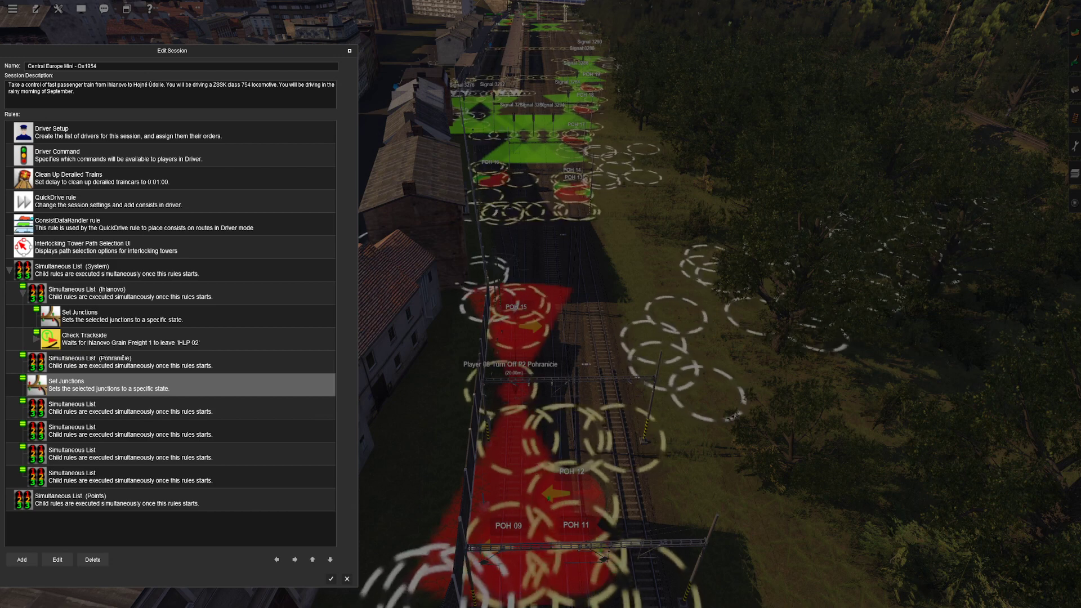
{"action": "left_click", "coordinate": [294, 560]}
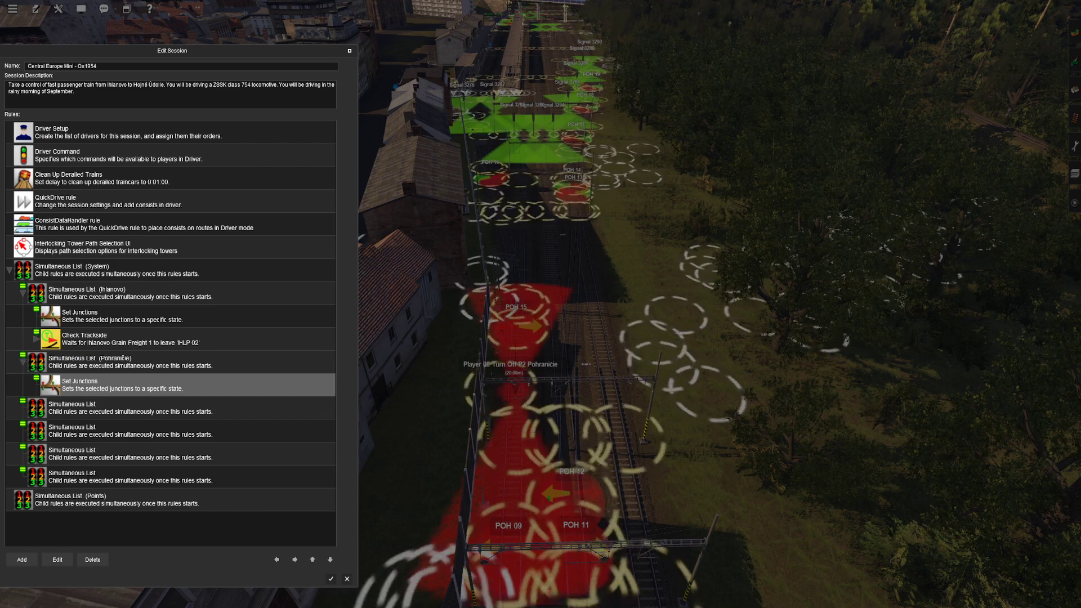
Step: Add junctions POH 15 and POH 16 to the Set Junctions rule under "Pohraničie"
{"action": "left_click", "coordinate": [58, 560]}
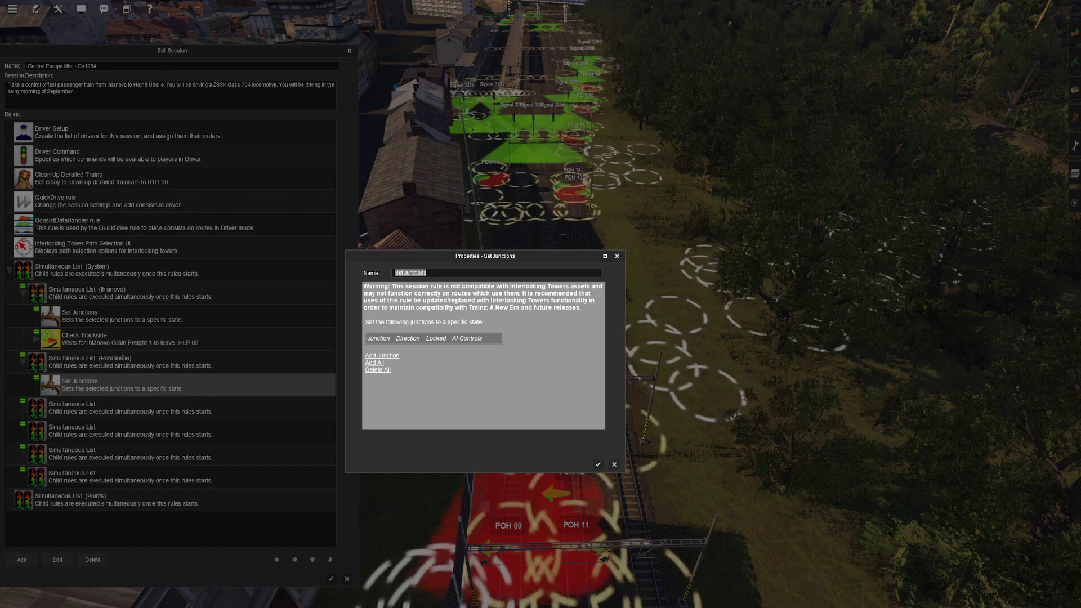
{"action": "left_click", "coordinate": [382, 356]}
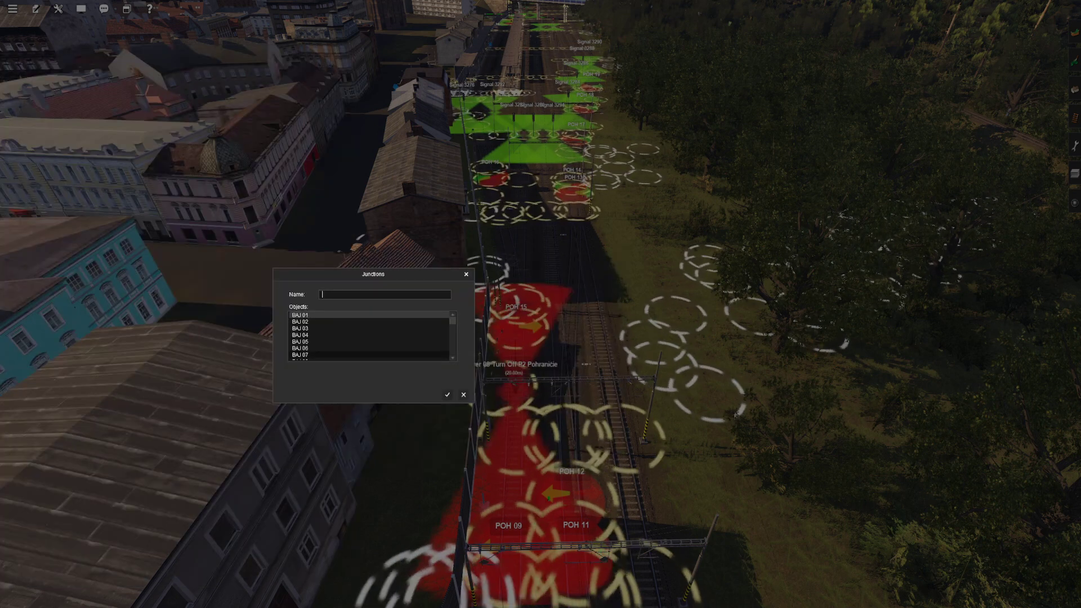
{"action": "type", "text": "PO"}
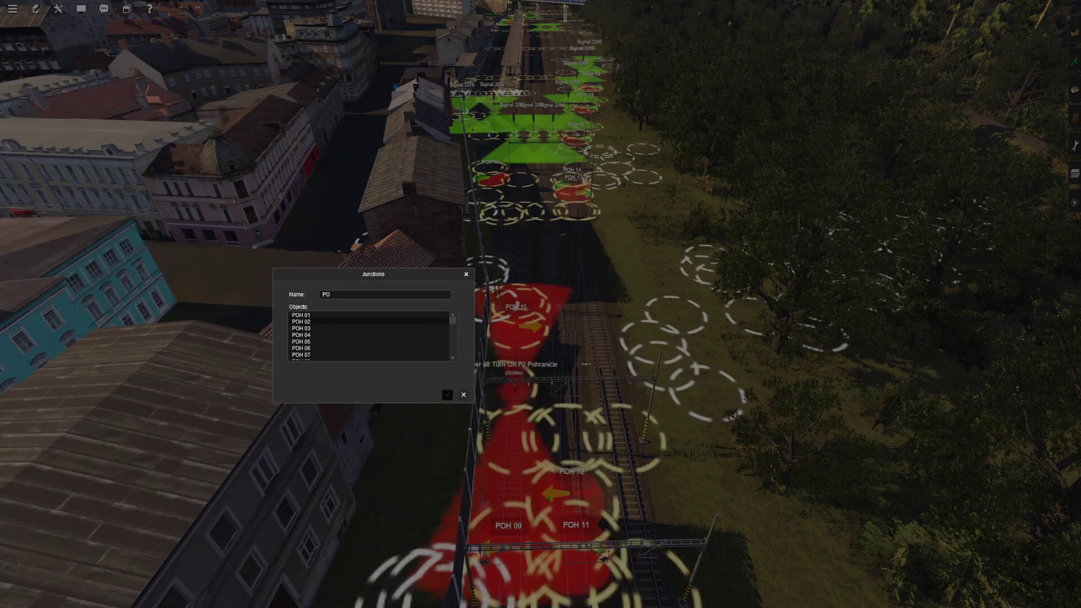
{"action": "type", "text": "H 115"}
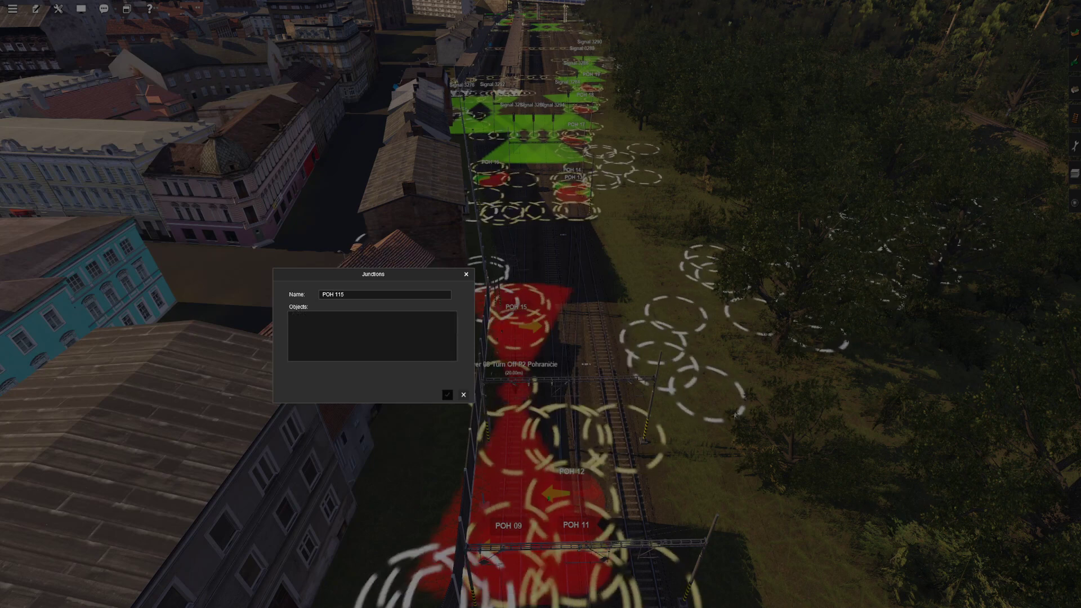
{"action": "key", "text": "BackSpace"}
{"action": "key", "text": "BackSpace"}
{"action": "type", "text": "5"}
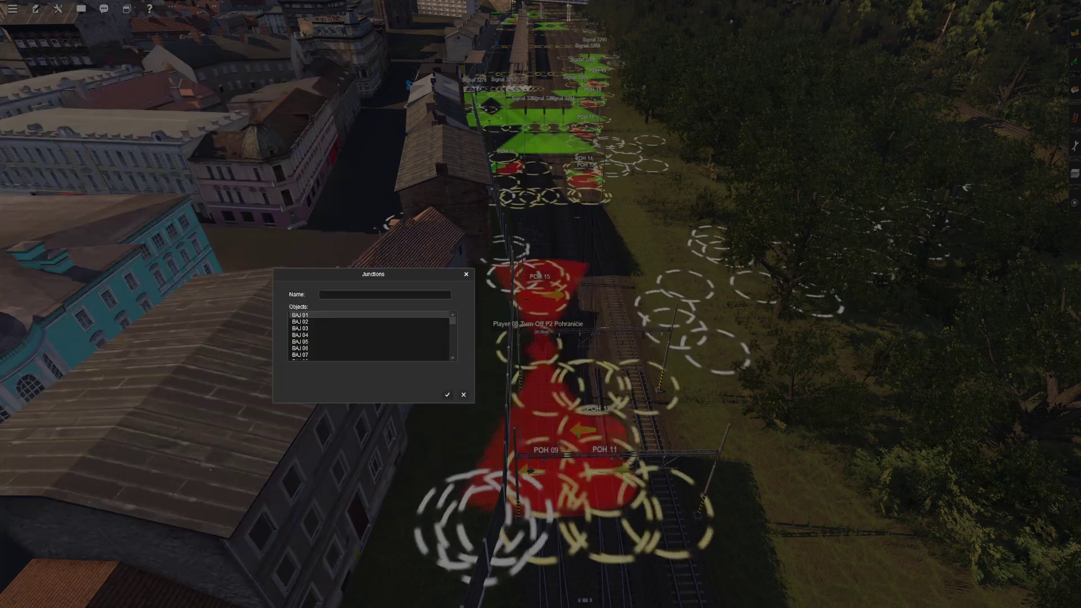
{"action": "type", "text": "POH 16"}
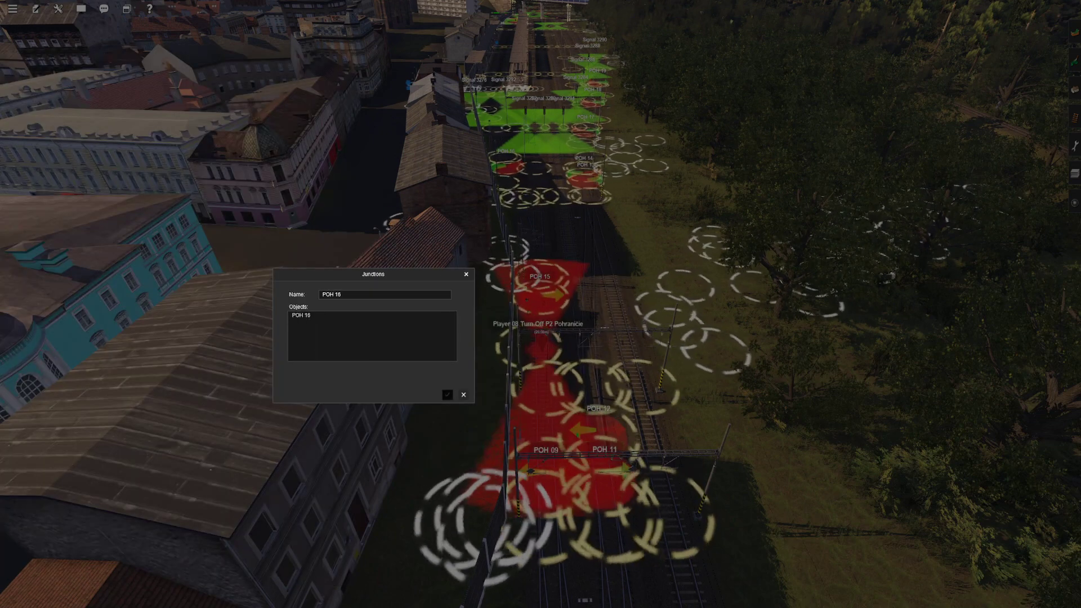
{"action": "key", "text": "Return"}
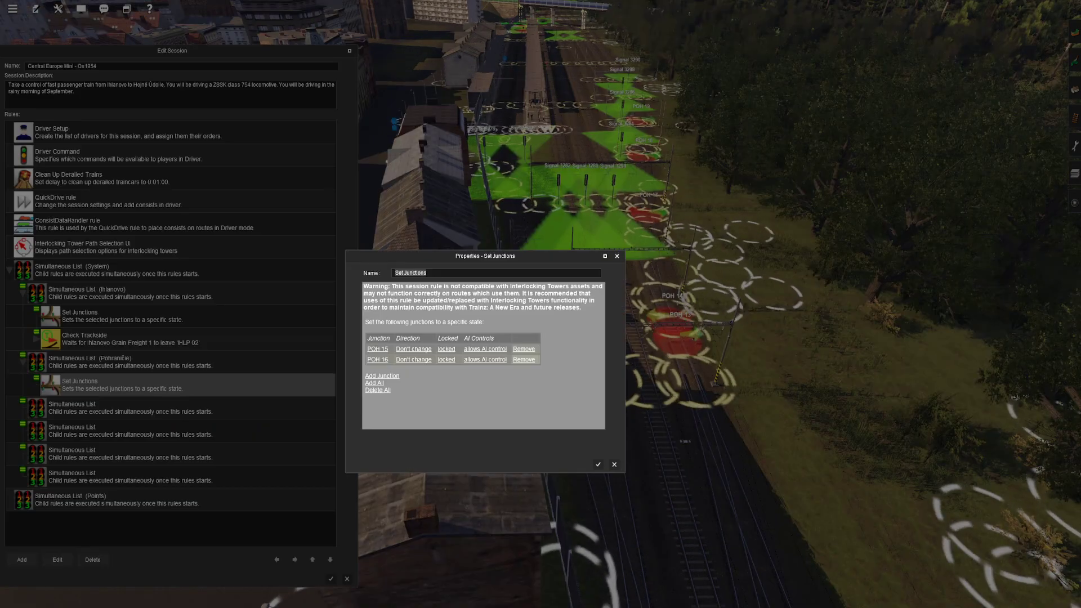
Step: Set both junctions to block AI control, with direction Left for POH 15 and Right for POH 16, and save the rule
{"action": "left_click", "coordinate": [485, 349]}
{"action": "left_click", "coordinate": [484, 359]}
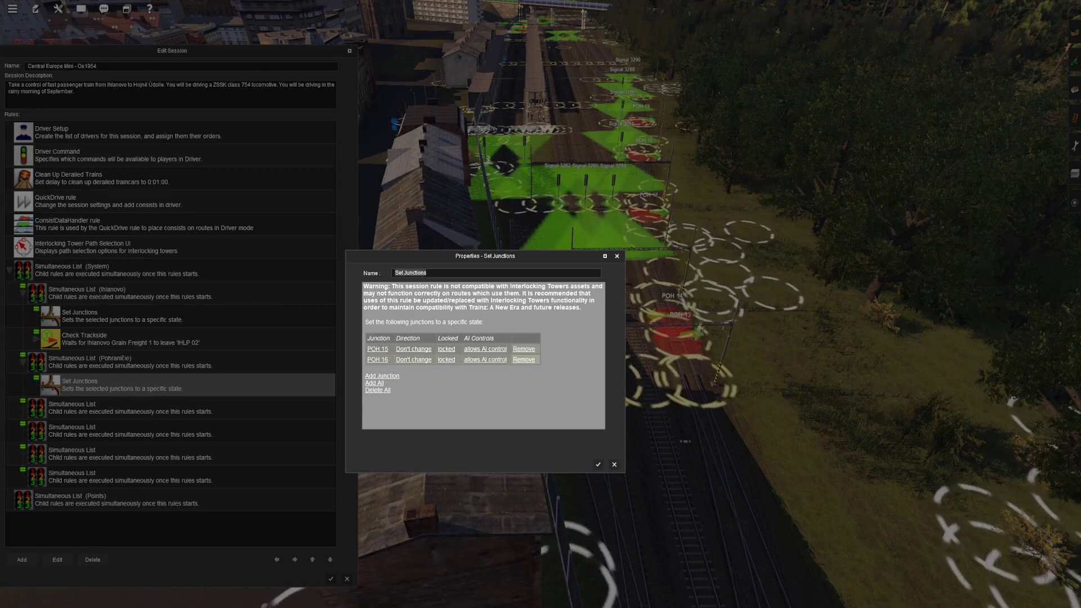
{"action": "key", "text": "Down"}
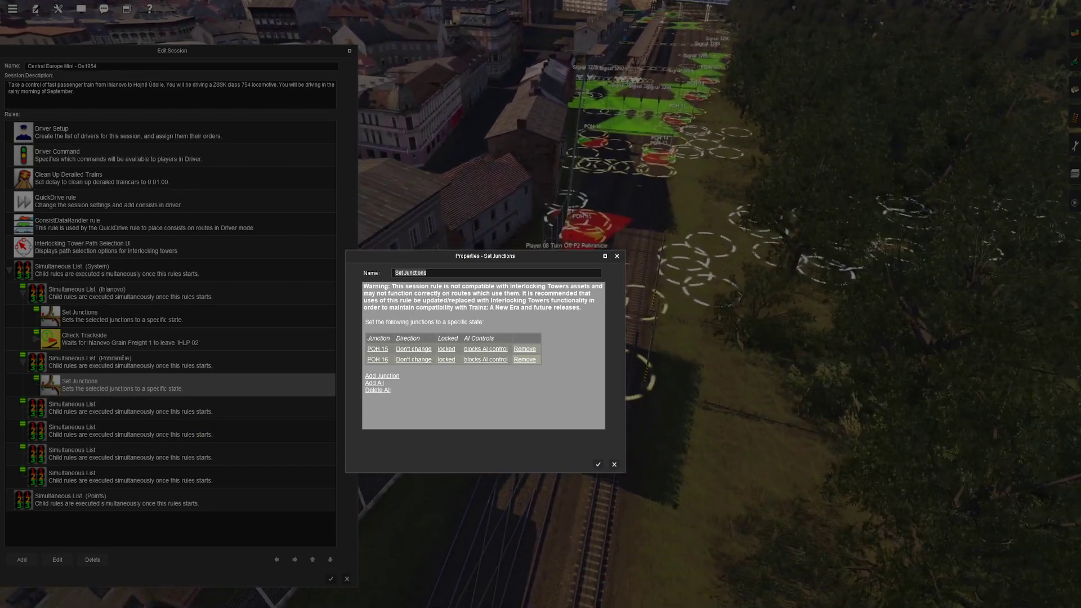
{"action": "left_click", "coordinate": [414, 349]}
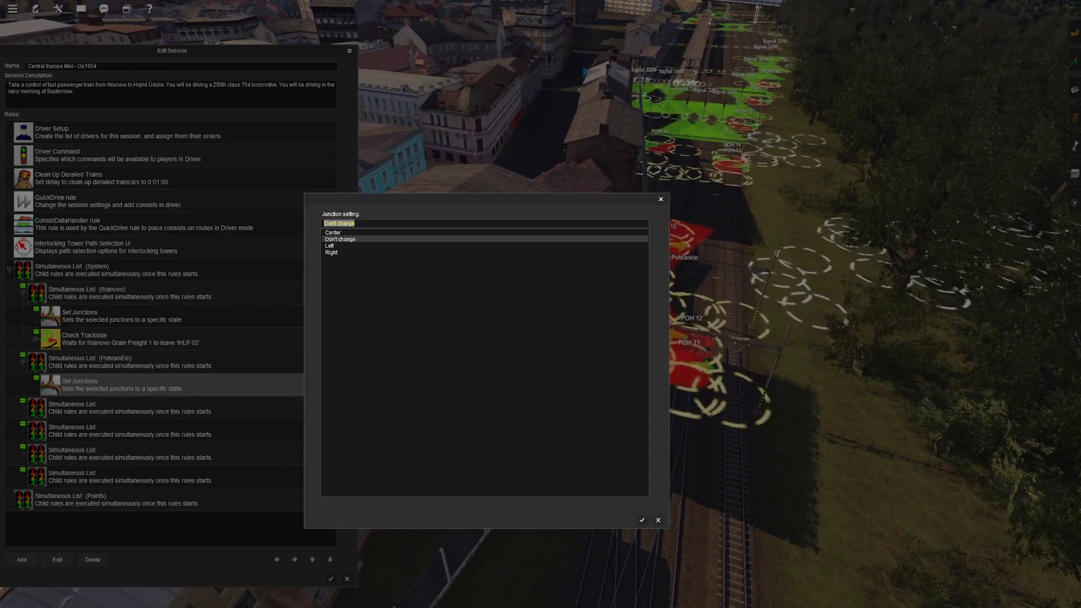
{"action": "double_click", "coordinate": [330, 246]}
{"action": "left_click", "coordinate": [413, 360]}
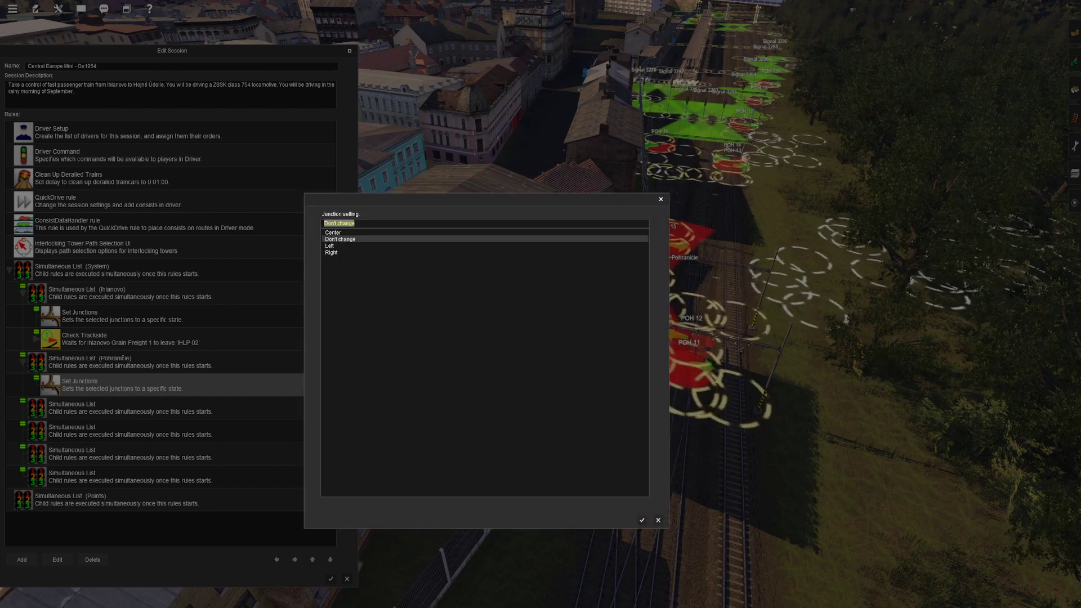
{"action": "double_click", "coordinate": [331, 253]}
{"action": "left_click", "coordinate": [598, 464]}
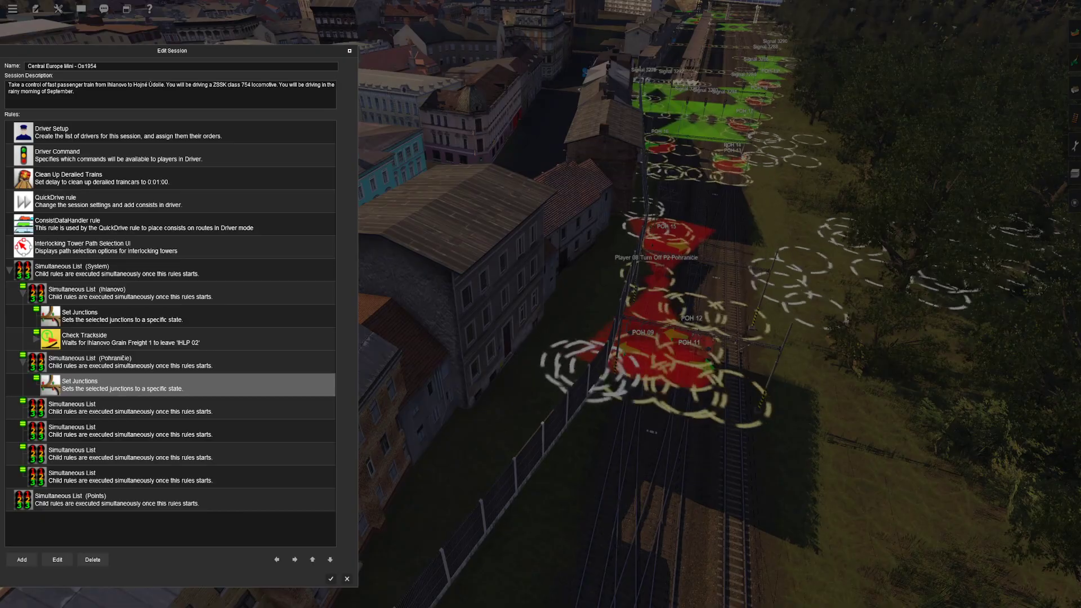
{"action": "key", "text": "Left"}
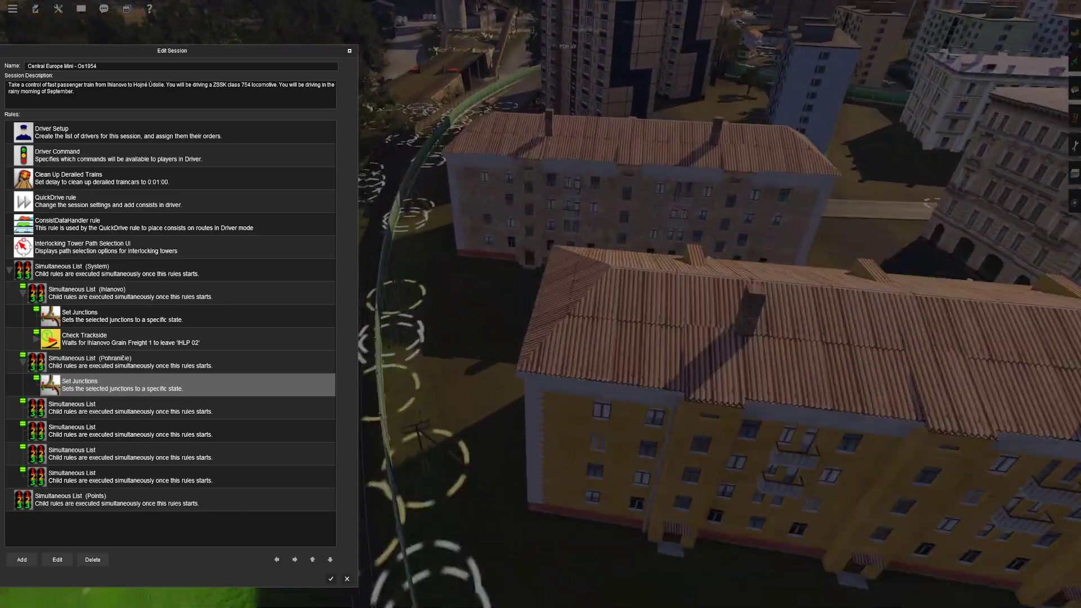
{"action": "key", "text": "Up"}
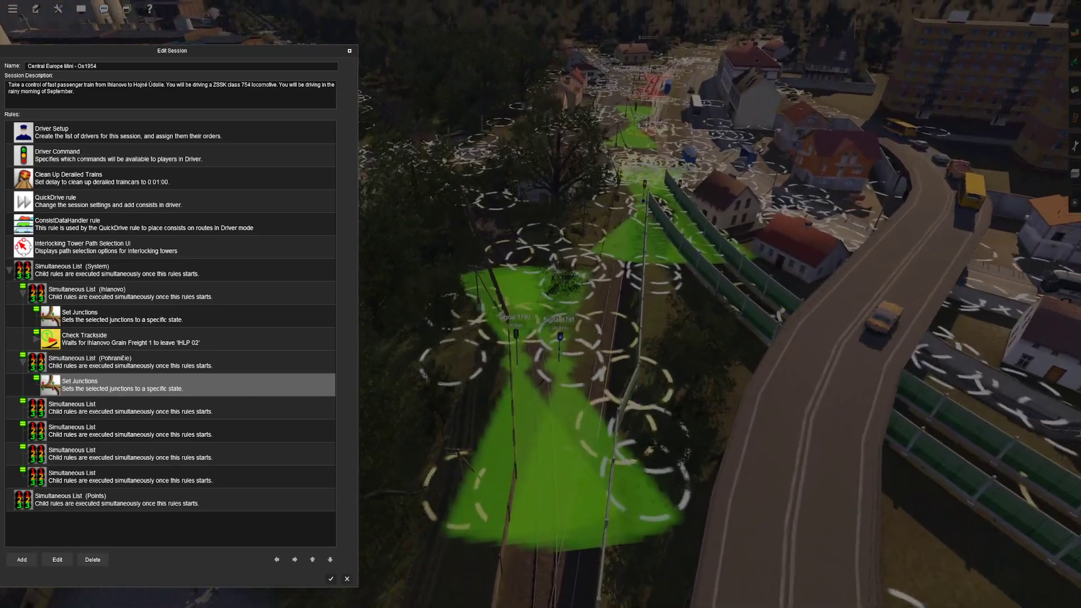
{"action": "key", "text": "Up"}
{"action": "key", "text": "Right"}
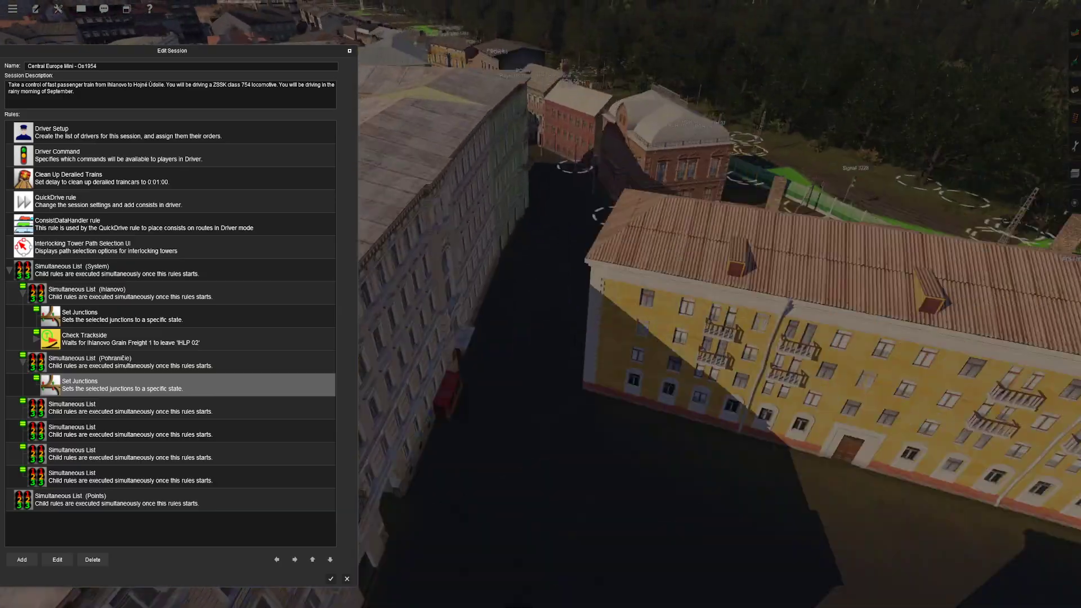
{"action": "key", "text": "Up"}
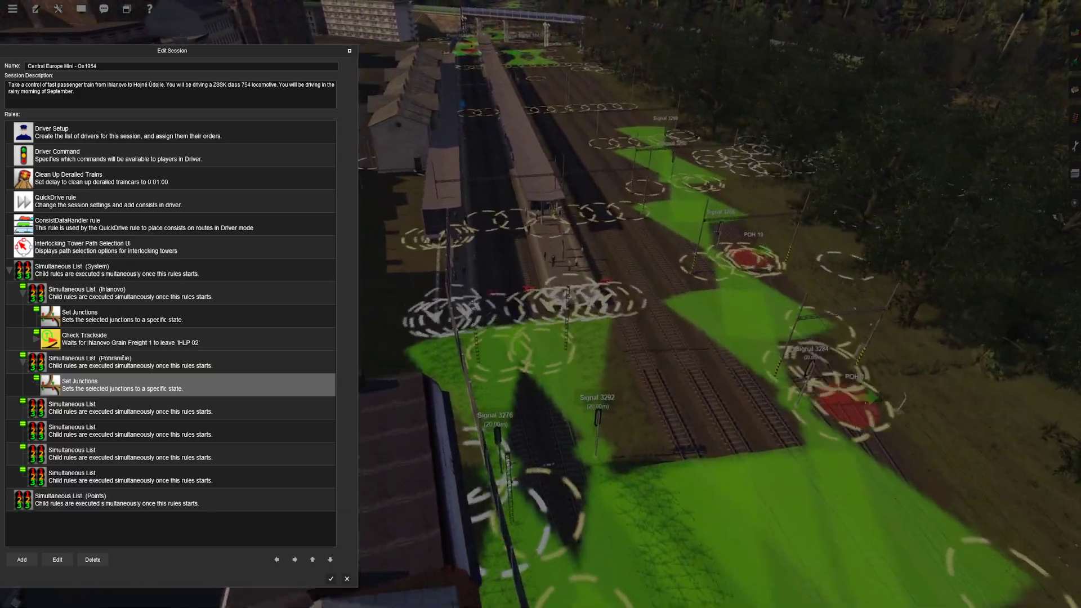
{"action": "key", "text": "Up"}
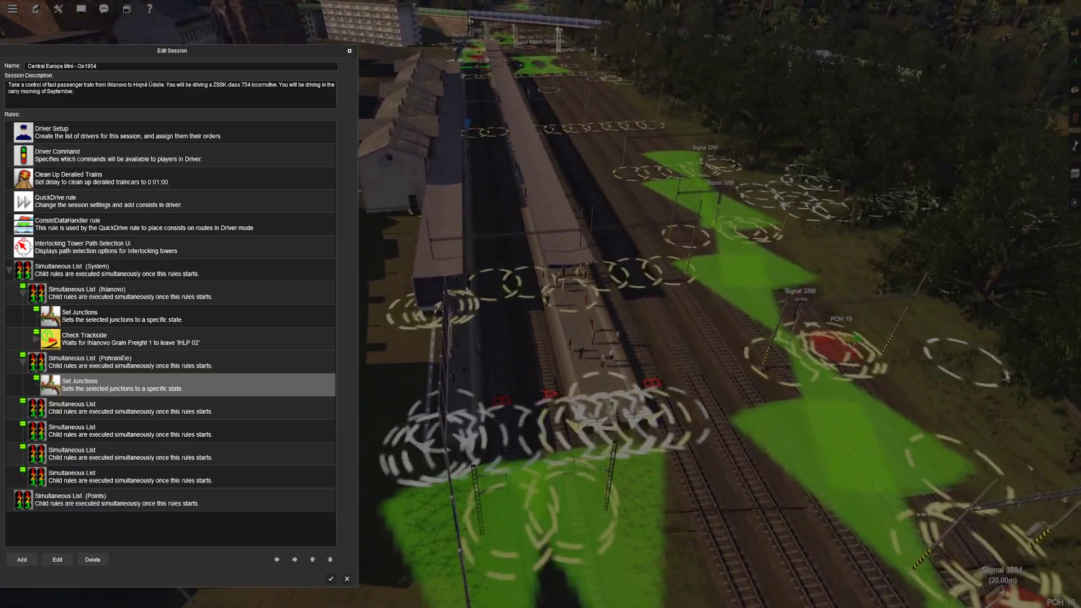
{"action": "key", "text": "Up"}
Step: Delete the four unnamed Simultaneous Lists that follow the "Pohraničie" list in the rules
{"action": "left_click", "coordinate": [130, 409]}
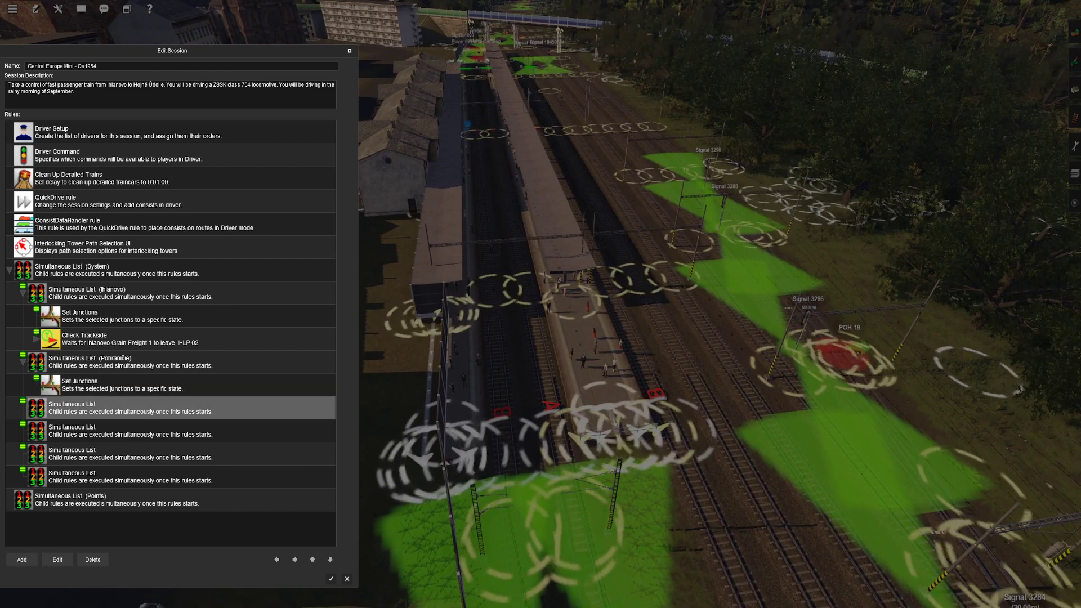
{"action": "left_click", "coordinate": [130, 477], "text": "shift"}
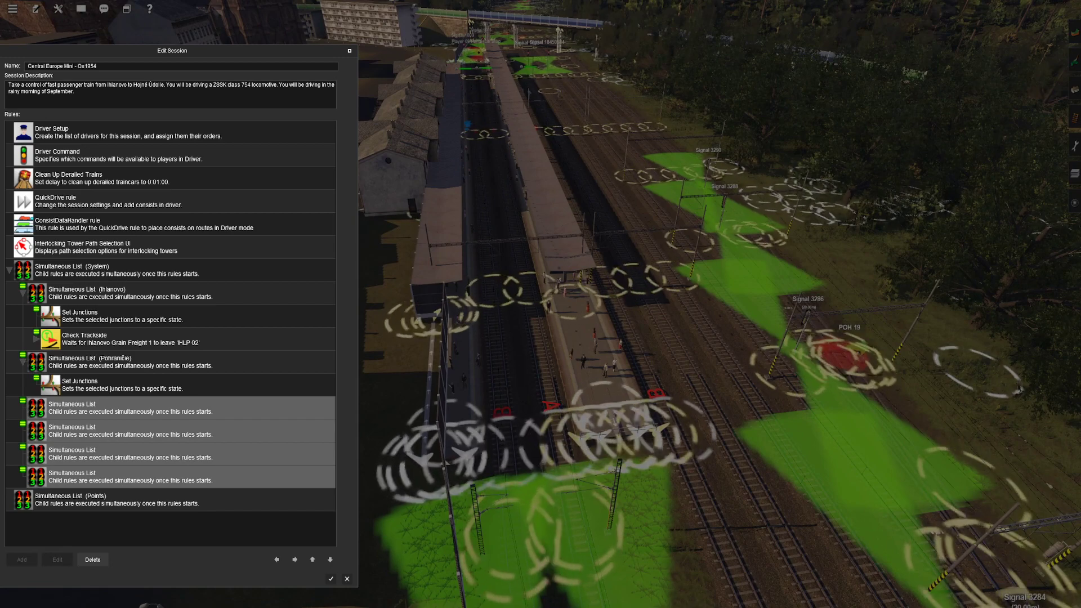
{"action": "left_click", "coordinate": [93, 560]}
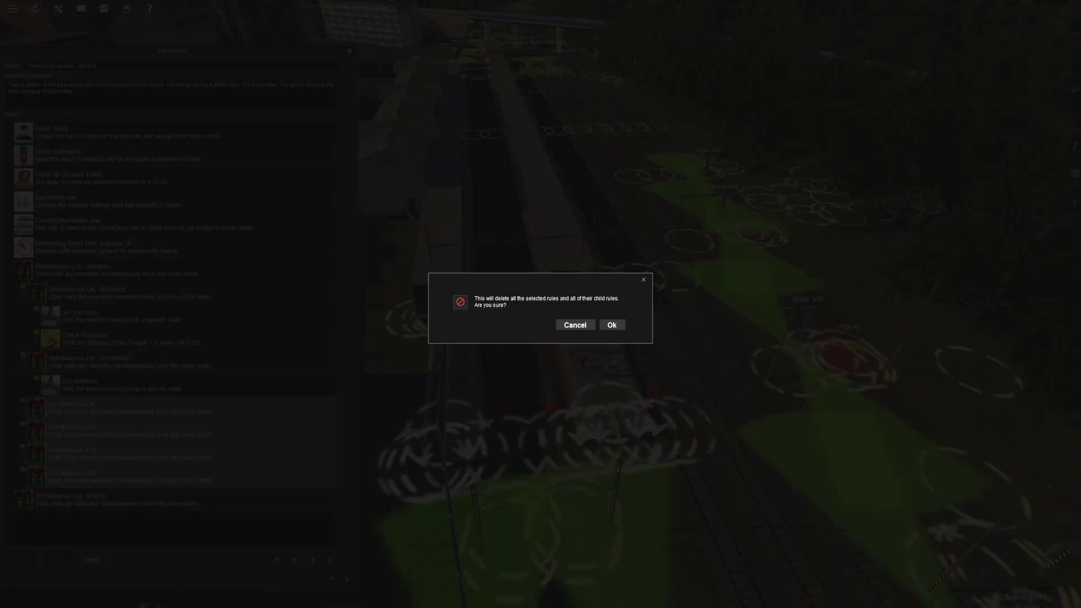
{"action": "left_click", "coordinate": [612, 325]}
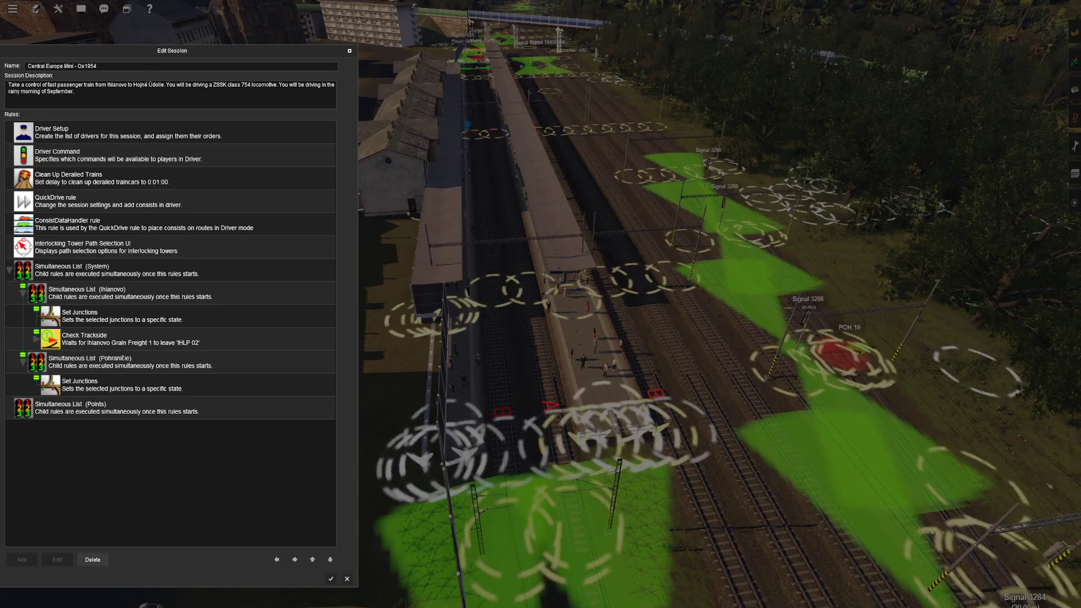
{"action": "key", "text": "w"}
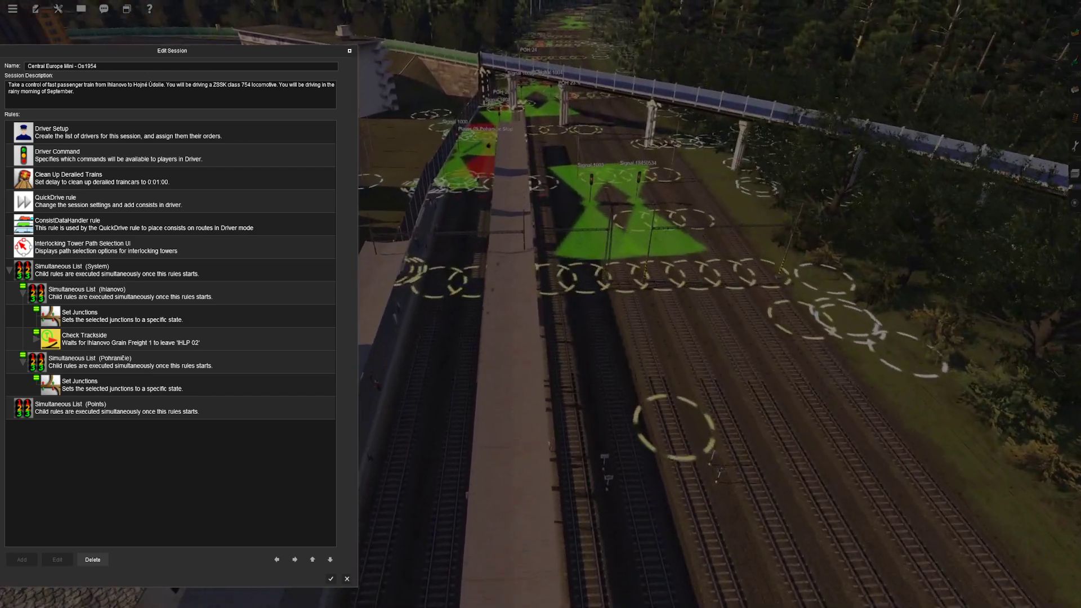
{"action": "key", "text": "w"}
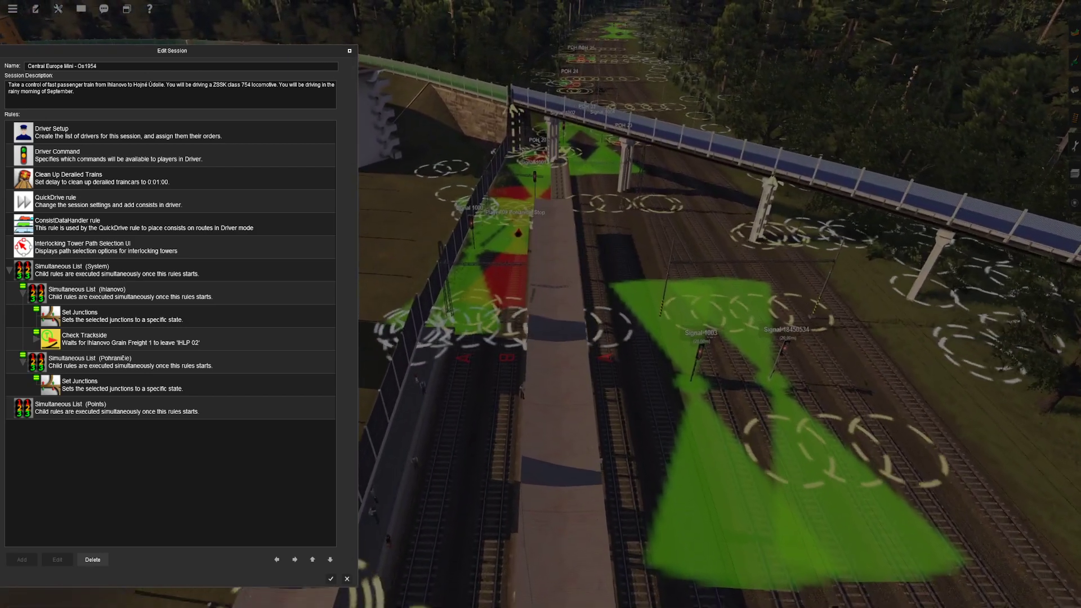
{"action": "key", "text": "w"}
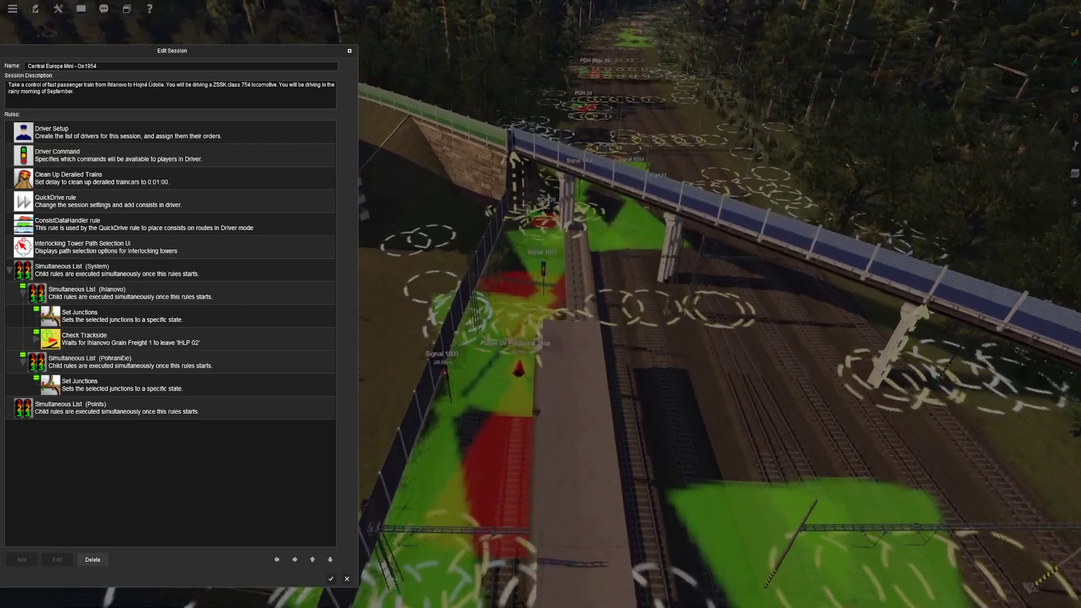
{"action": "key", "text": "w"}
{"action": "key", "text": "w"}
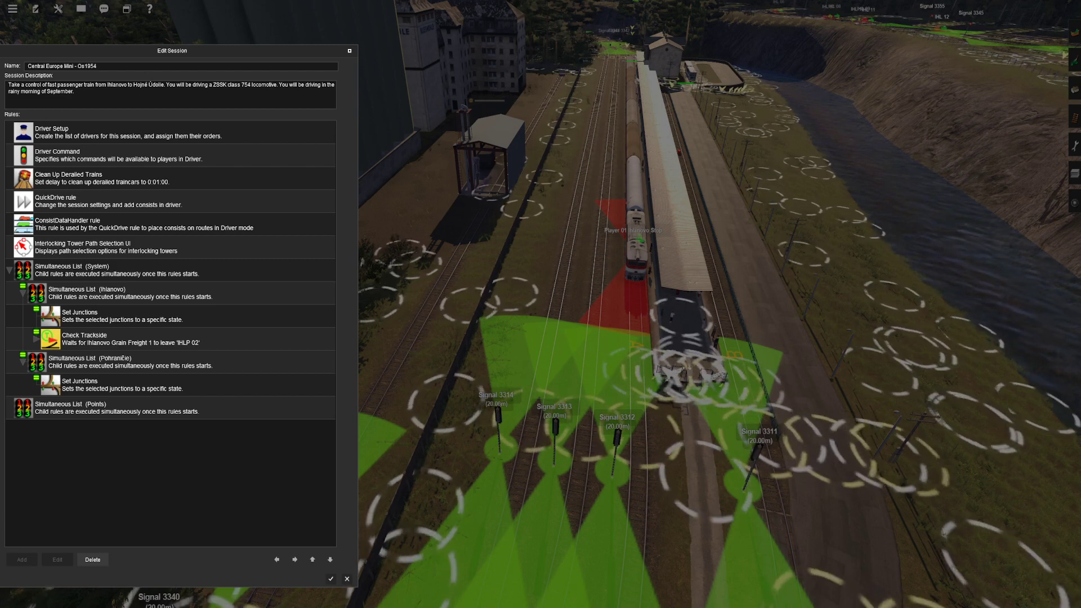
Step: Add a Lock All Junctions rule as the first child of the "System" Simultaneous List
{"action": "left_click", "coordinate": [118, 270]}
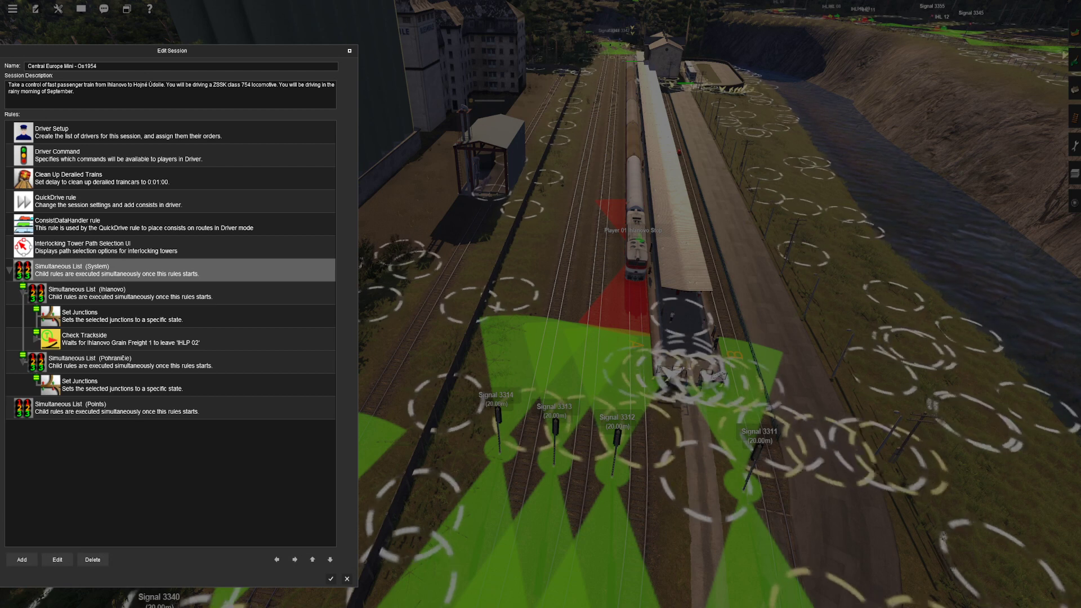
{"action": "left_click", "coordinate": [21, 560]}
{"action": "type", "text": "lock"}
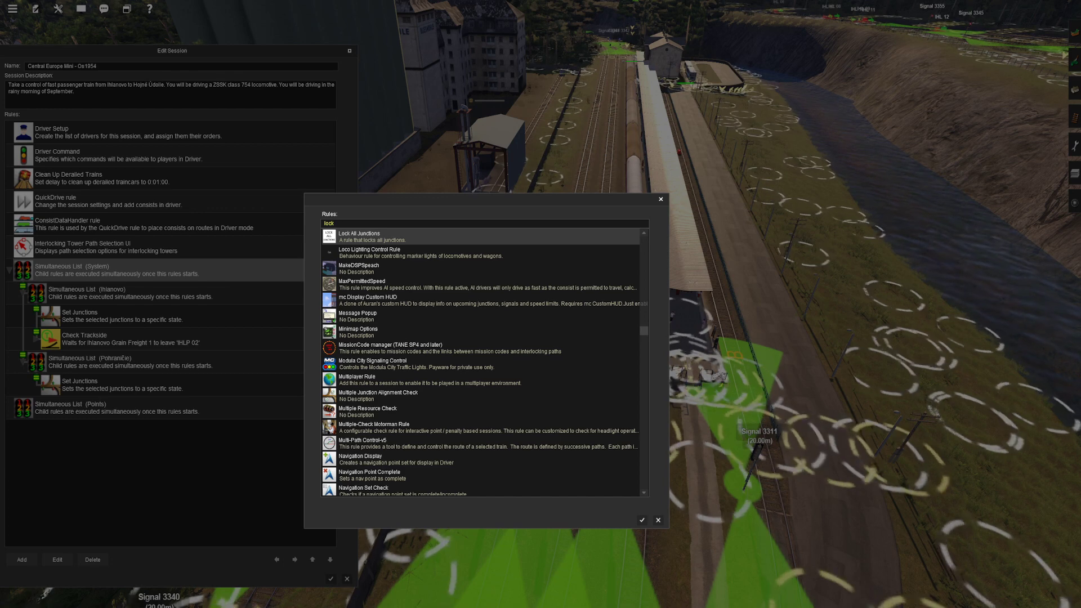
{"action": "key", "text": "Return"}
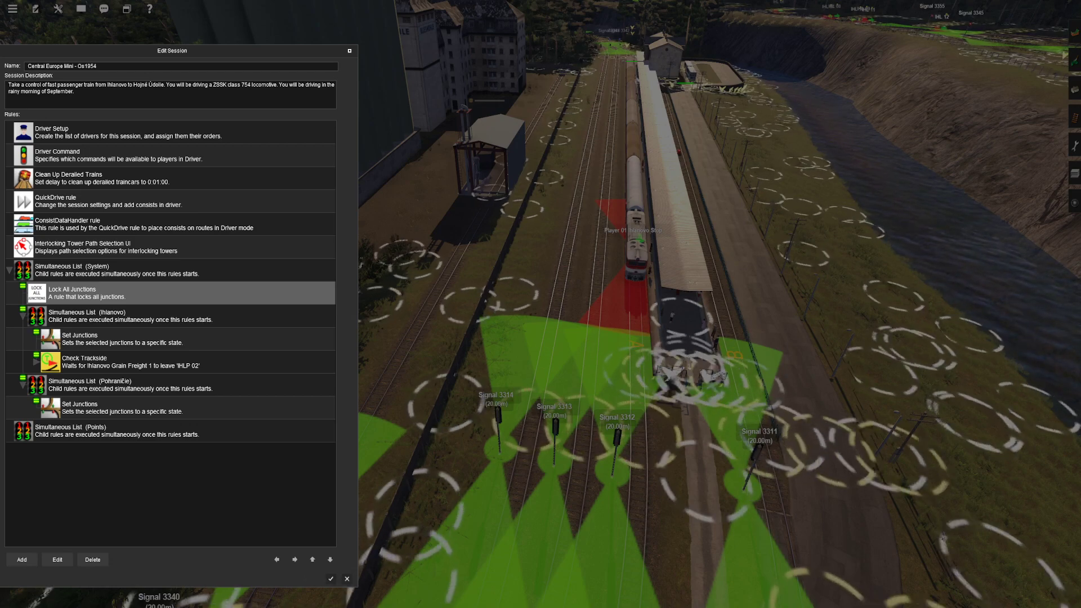
{"action": "key", "text": "s"}
{"action": "key", "text": "Left"}
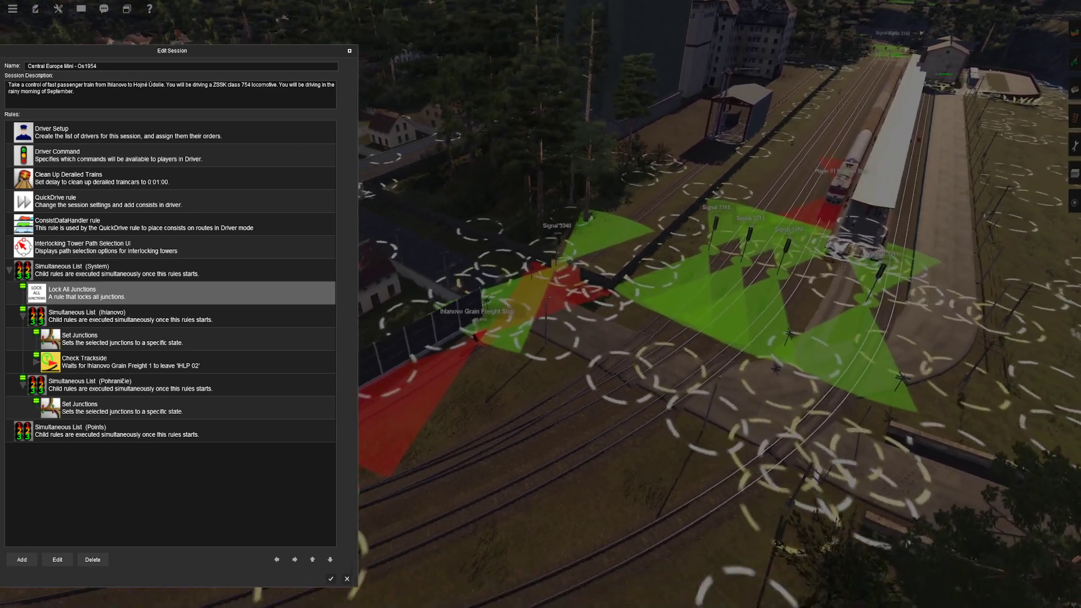
{"action": "key", "text": "Left"}
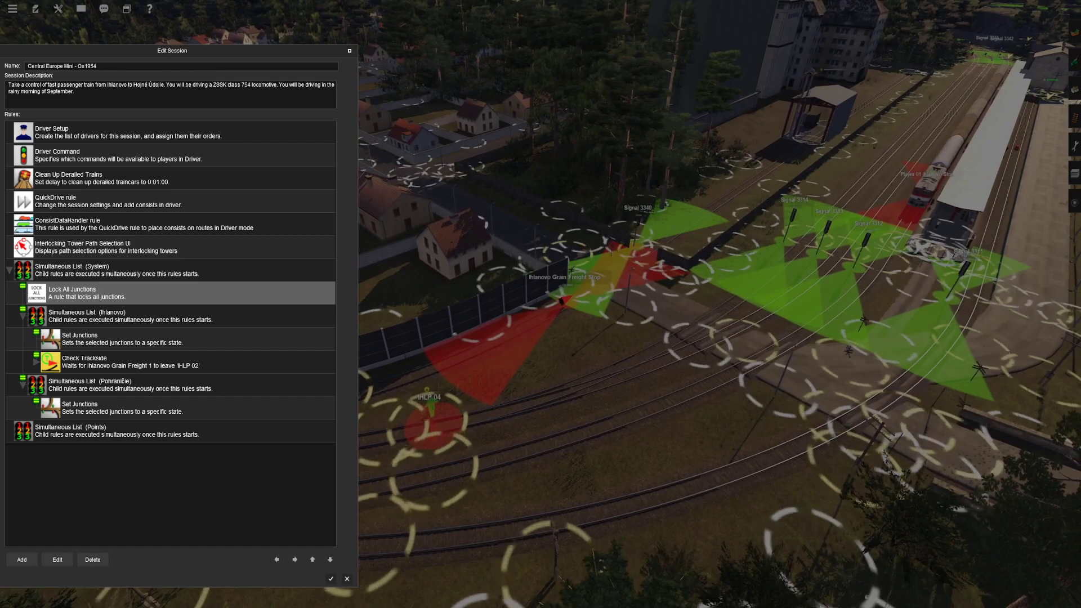
{"action": "key", "text": "Right"}
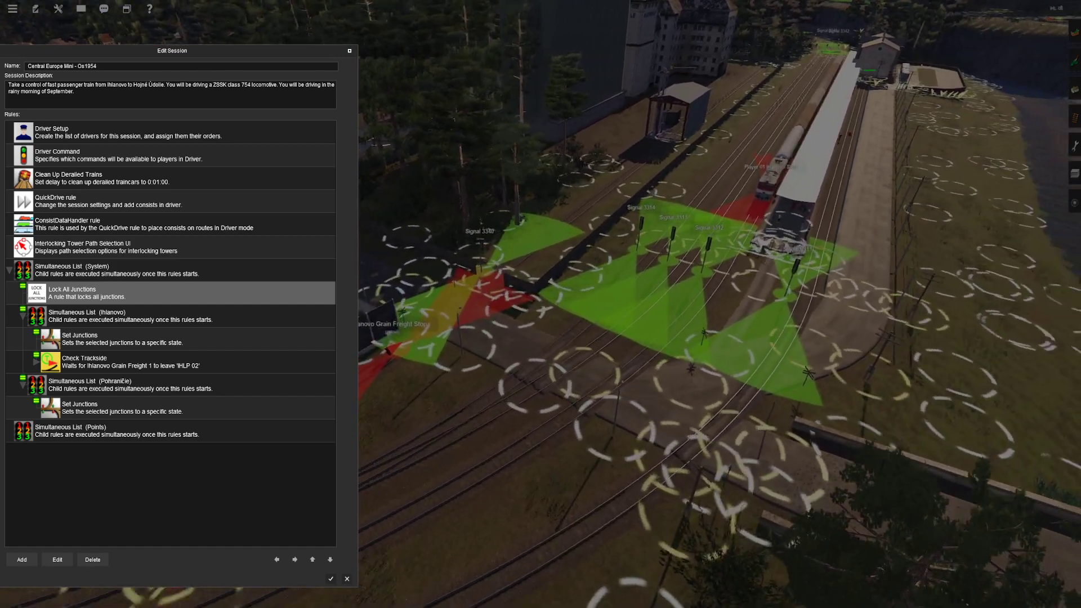
{"action": "key", "text": "w"}
{"action": "key", "text": "Right"}
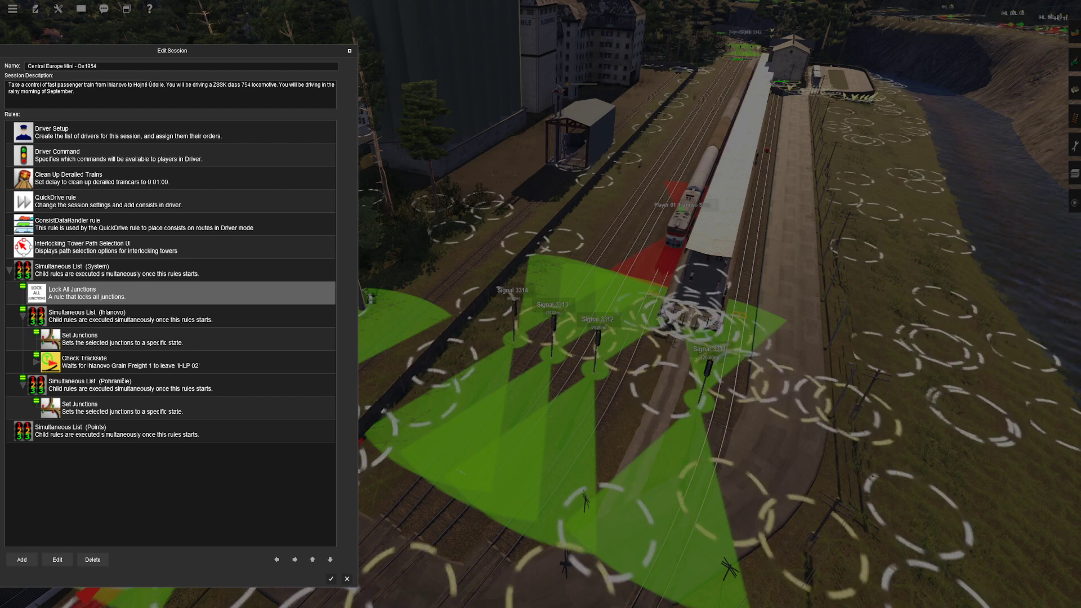
{"action": "left_click", "coordinate": [123, 339]}
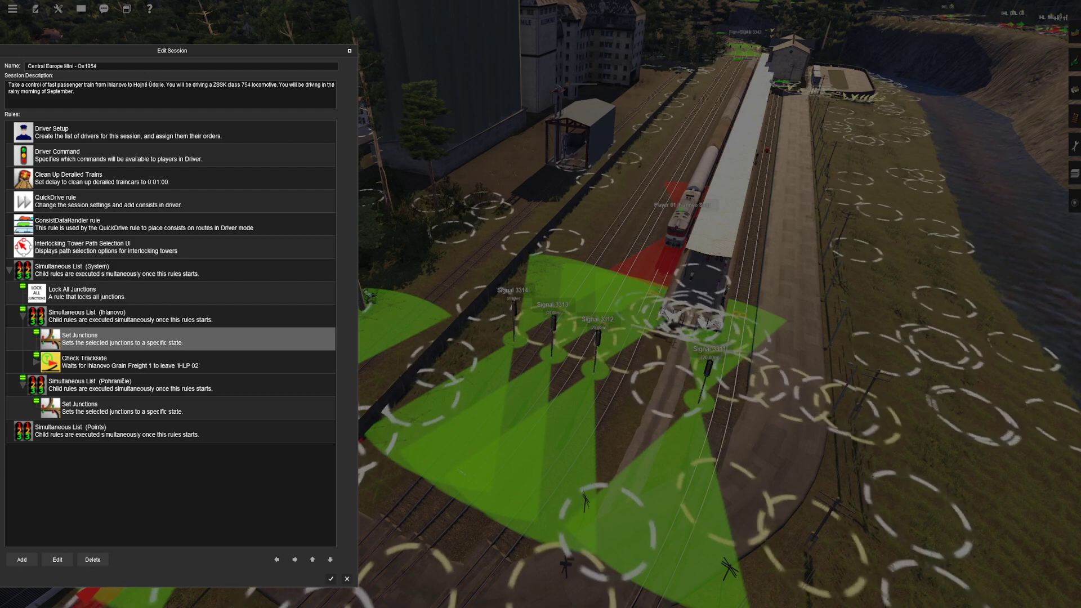
{"action": "left_click", "coordinate": [58, 559]}
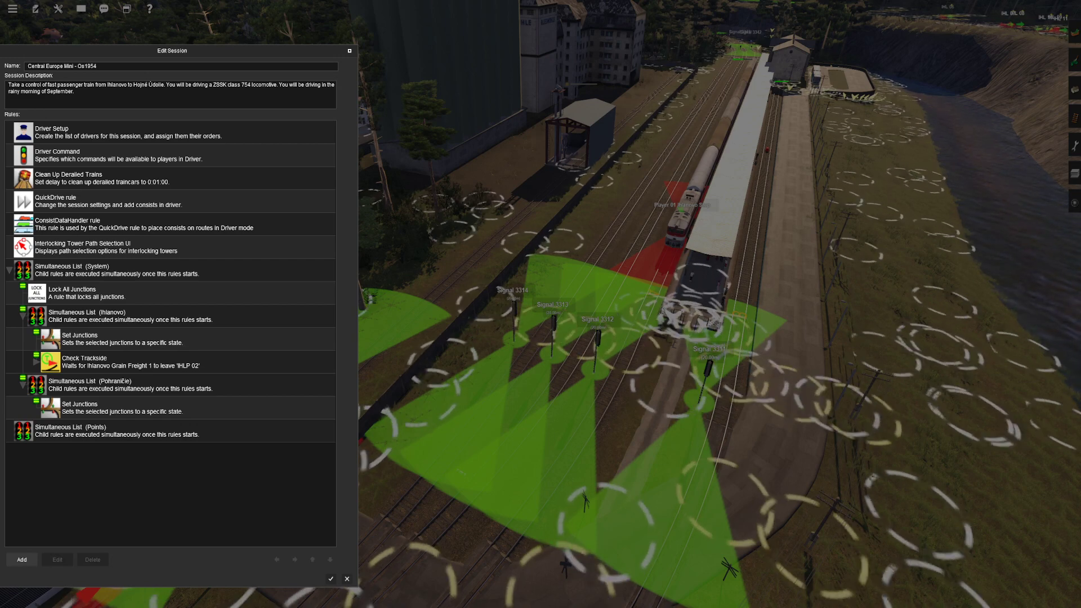
Step: Collapse the "System" list and add a Ranked Session Begin rule directly below Interlocking Tower Path Selection UI
{"action": "left_click", "coordinate": [9, 270]}
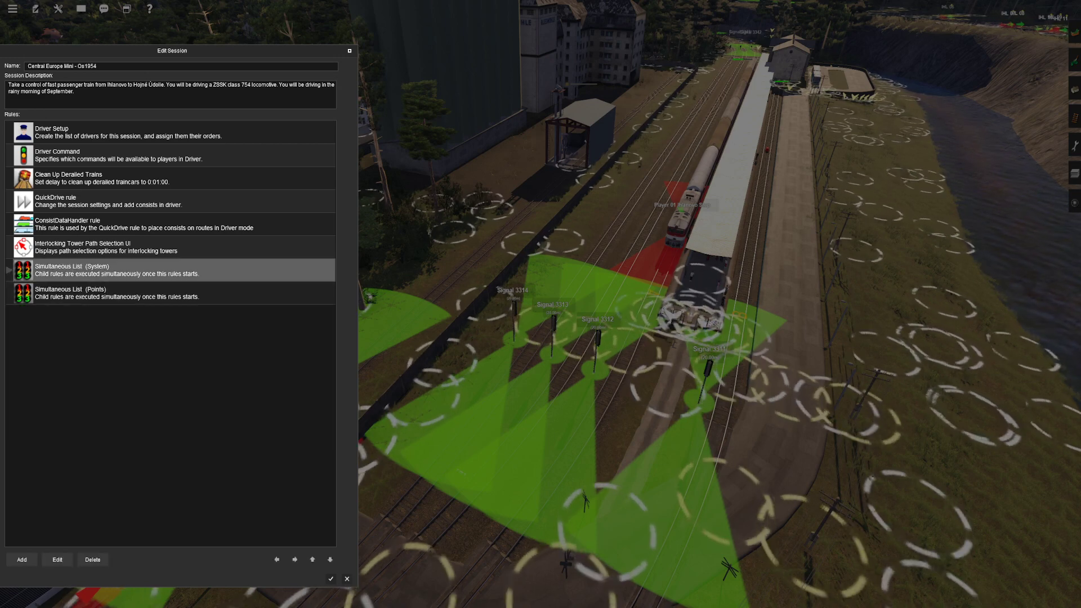
{"action": "left_click", "coordinate": [117, 271]}
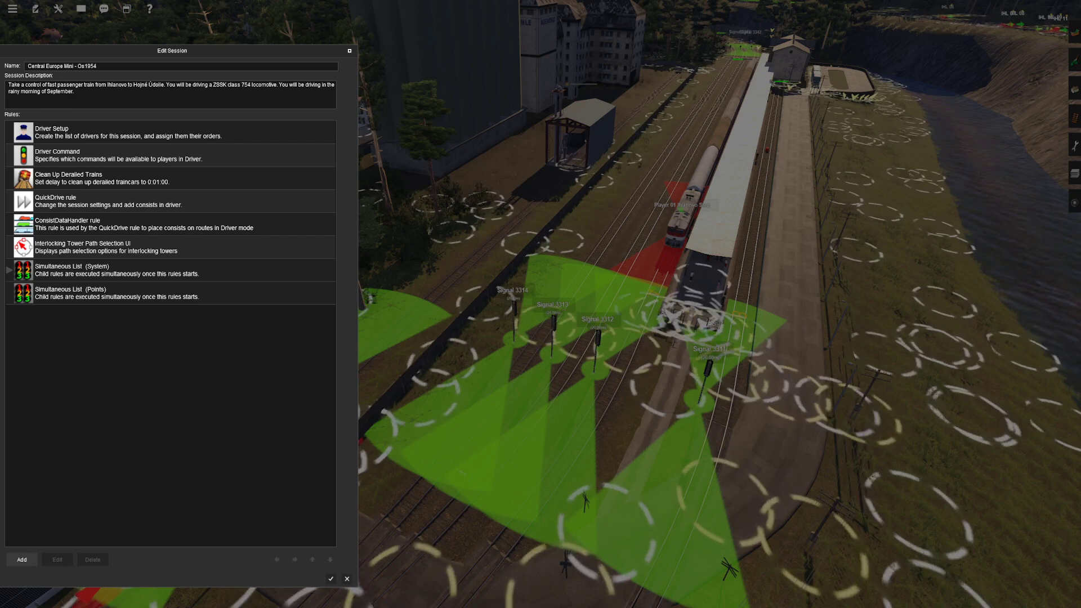
{"action": "left_click", "coordinate": [170, 247]}
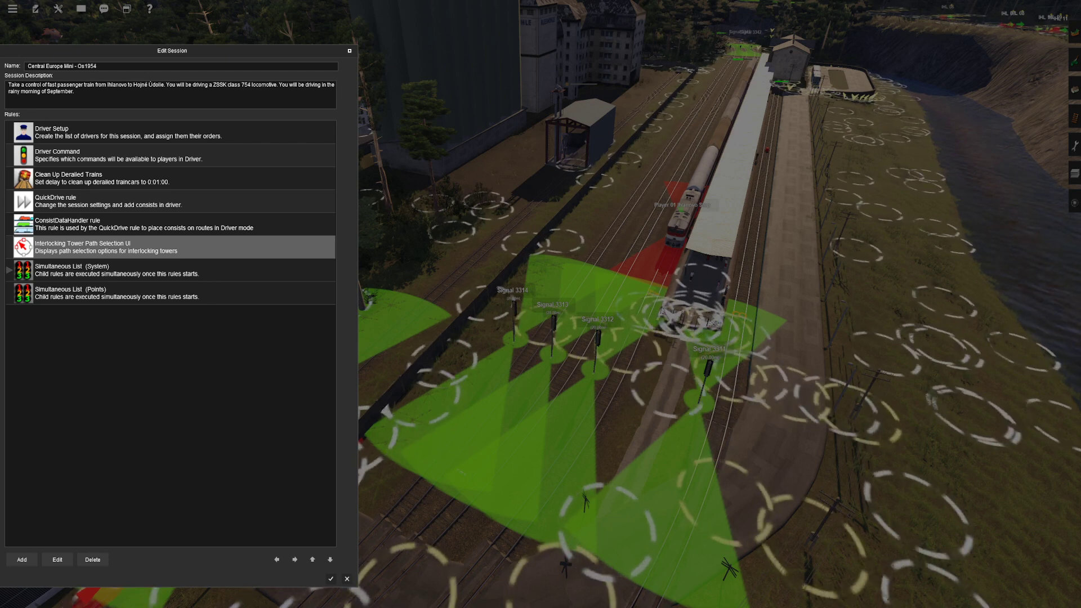
{"action": "left_click", "coordinate": [21, 560]}
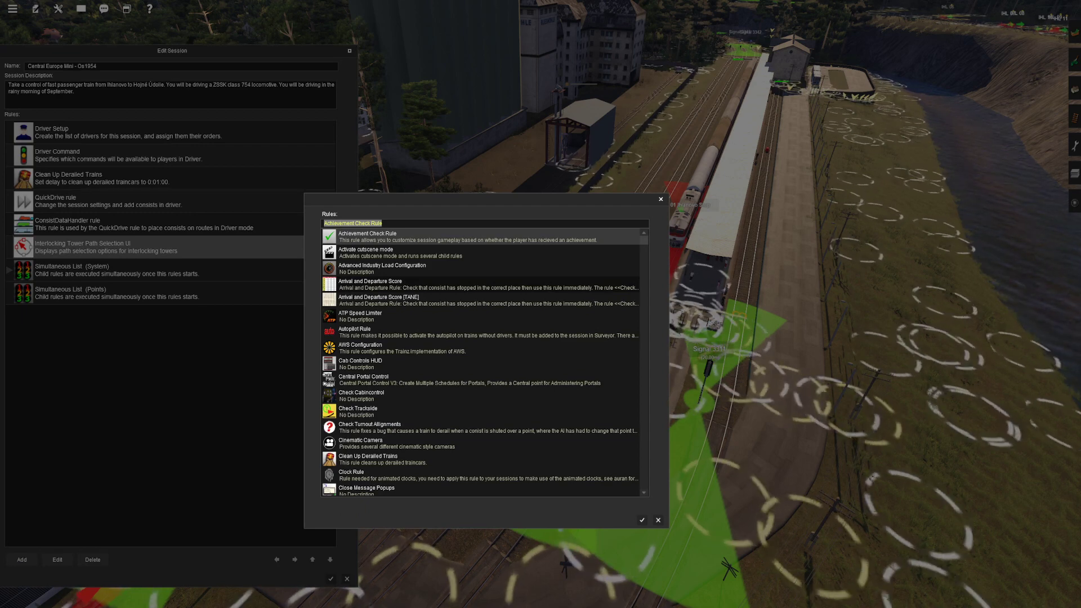
{"action": "type", "text": "Rank"}
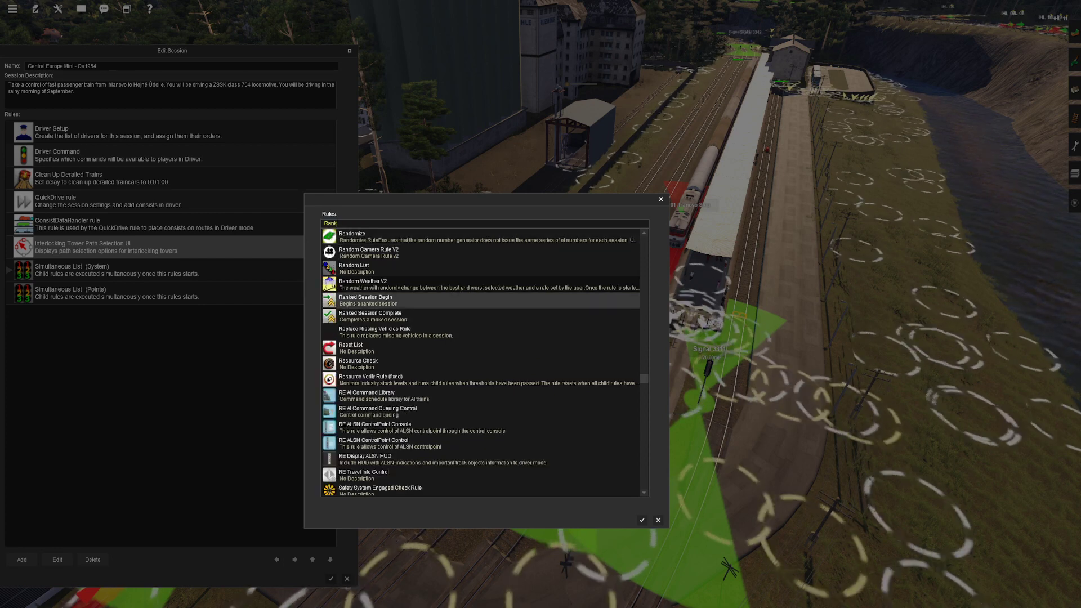
{"action": "key", "text": "Return"}
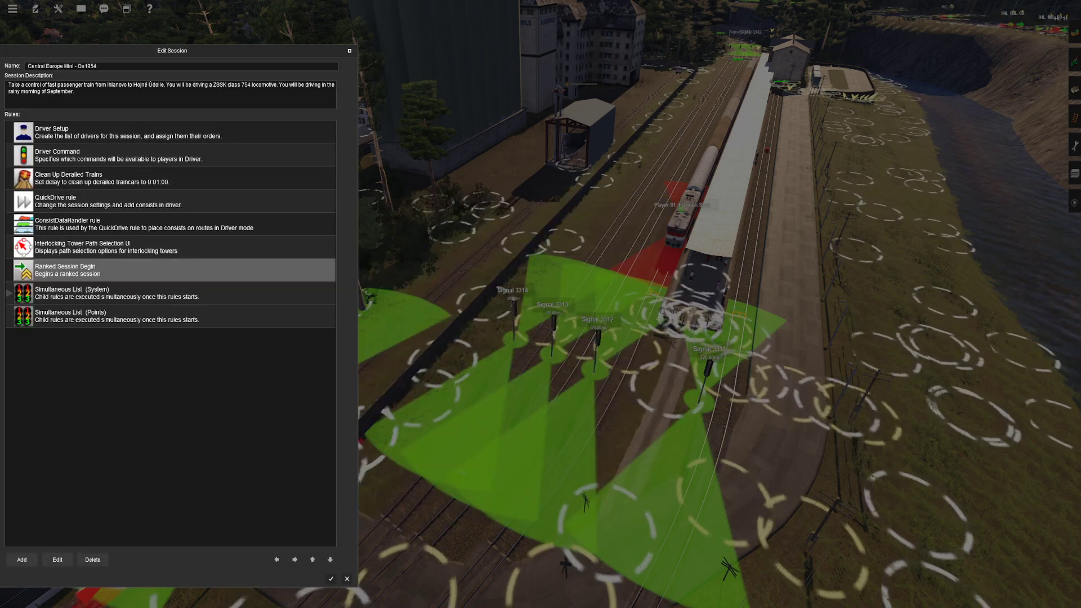
Step: Add a Ranked Session Complete rule below the "Points" Simultaneous List and nest it as that list's child
{"action": "left_click", "coordinate": [117, 316]}
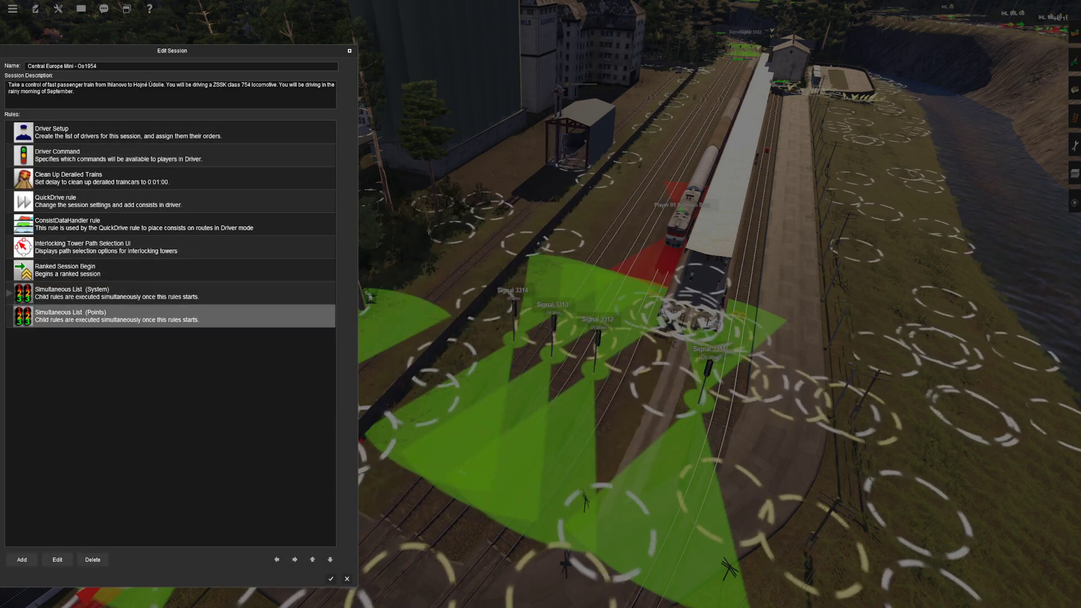
{"action": "left_click", "coordinate": [22, 560]}
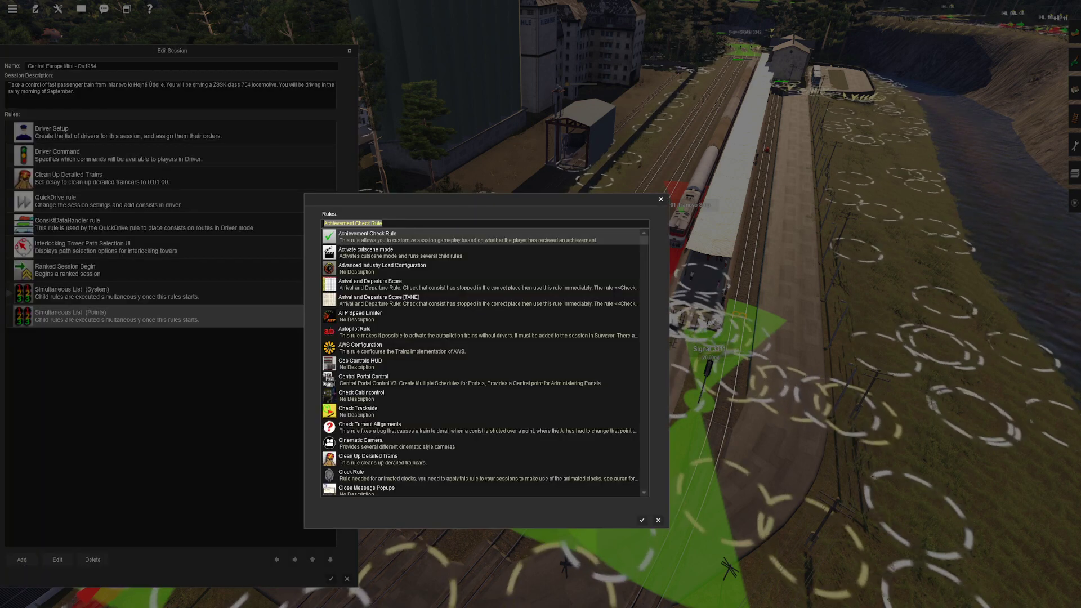
{"action": "type", "text": "Rank"}
{"action": "key", "text": "Down"}
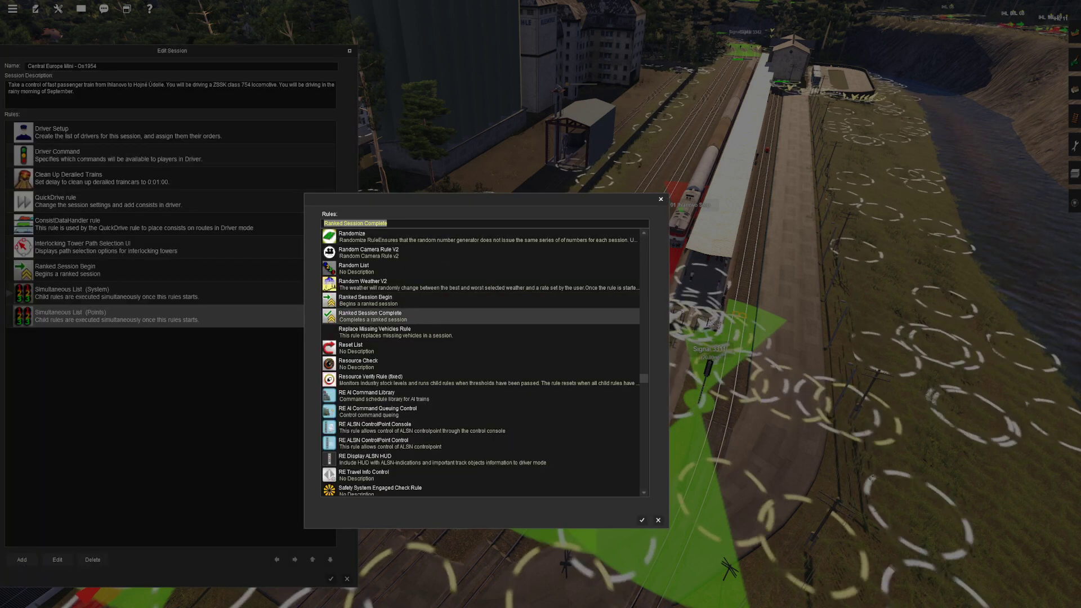
{"action": "key", "text": "Return"}
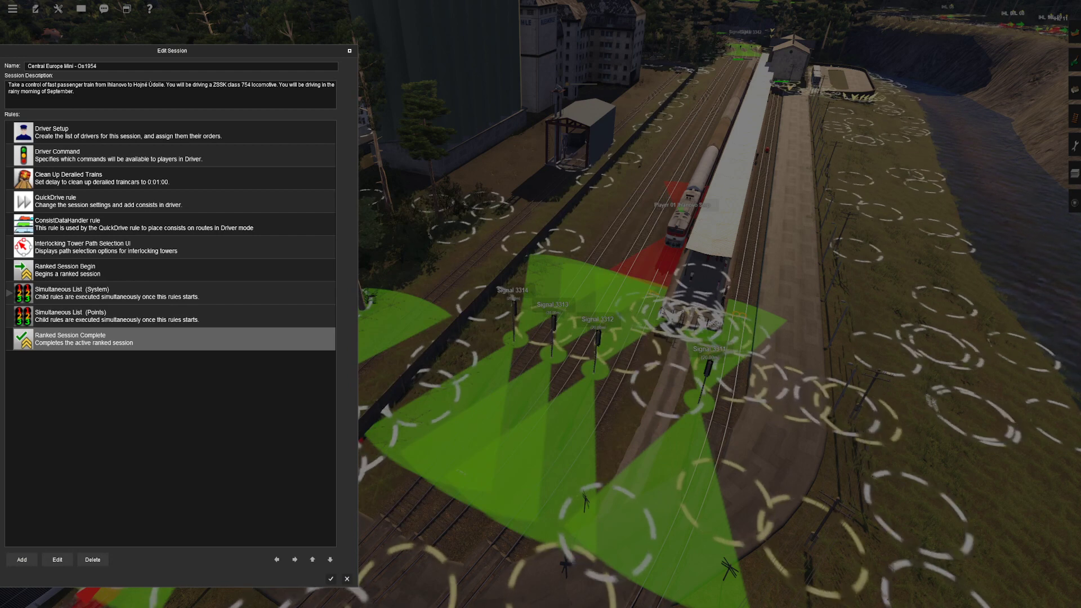
{"action": "left_click", "coordinate": [294, 559]}
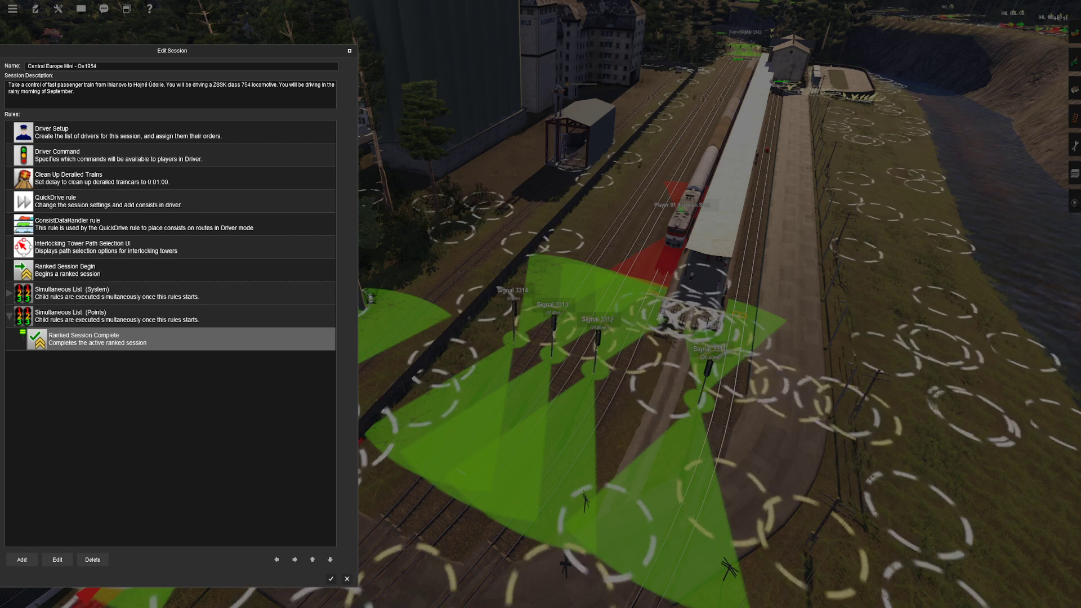
{"action": "left_click", "coordinate": [117, 316]}
{"action": "left_click", "coordinate": [117, 339]}
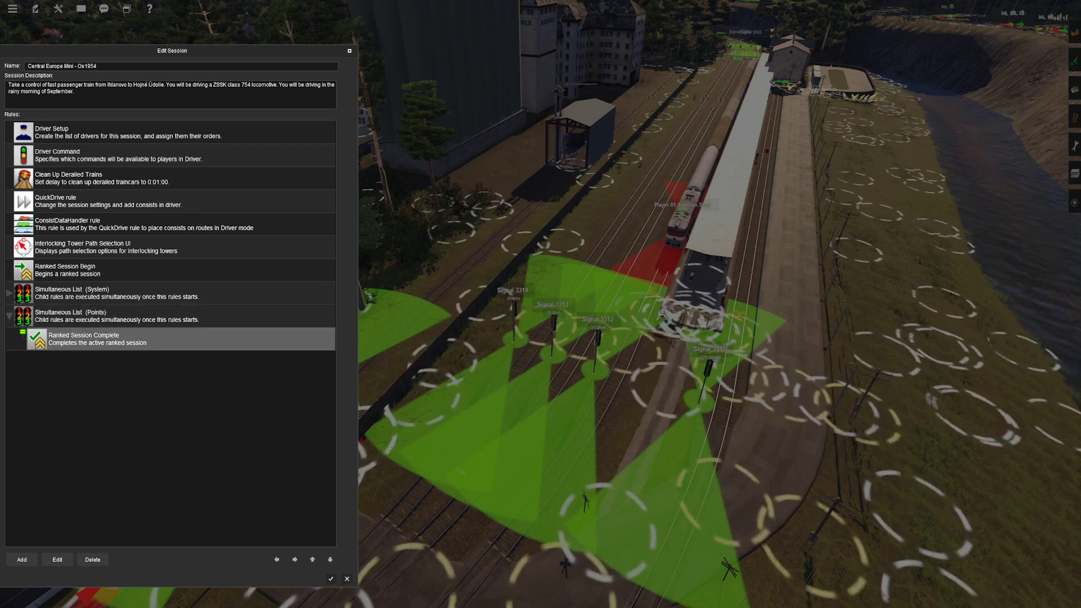
Step: Set the session timer mode of the Ranked Session Begin rule to None and close its properties
{"action": "left_click", "coordinate": [117, 270]}
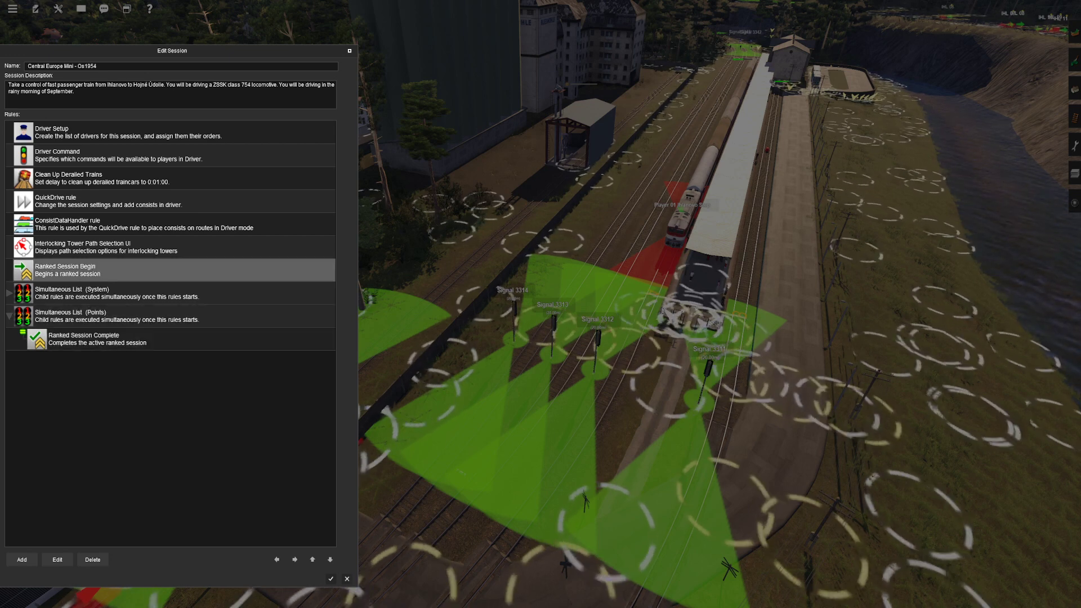
{"action": "left_click", "coordinate": [58, 560]}
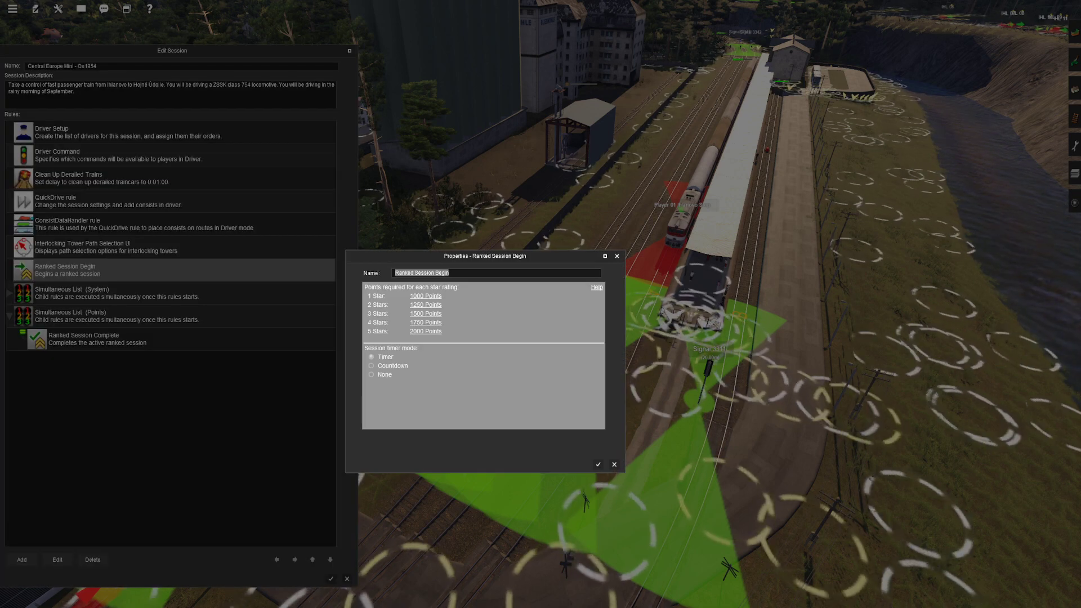
{"action": "left_click_drag", "start_coordinate": [484, 256], "coordinate": [472, 251]}
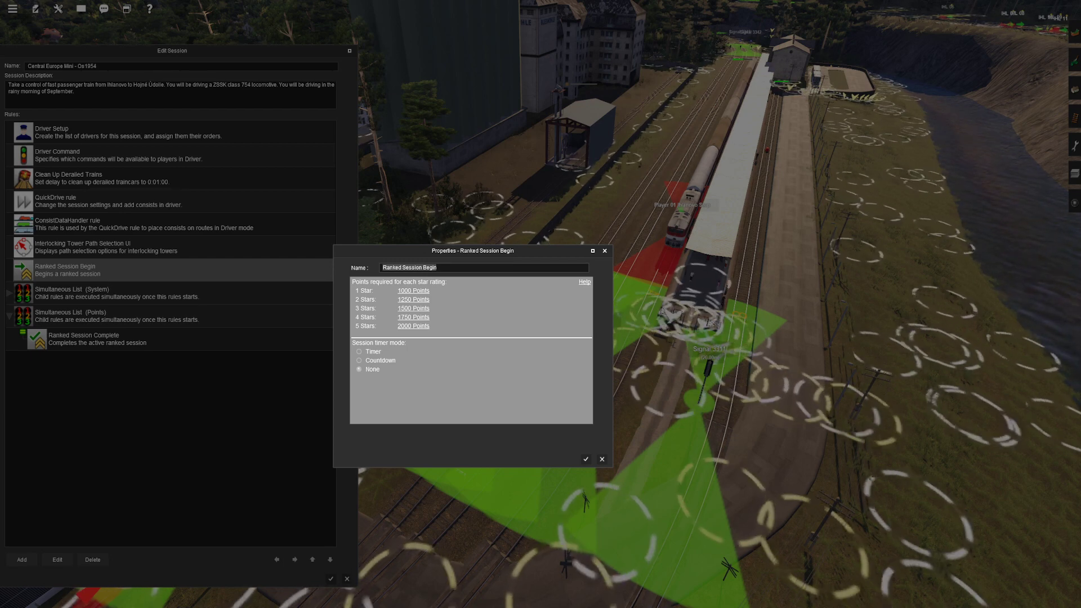
{"action": "key", "text": "Escape"}
{"action": "key", "text": "Escape"}
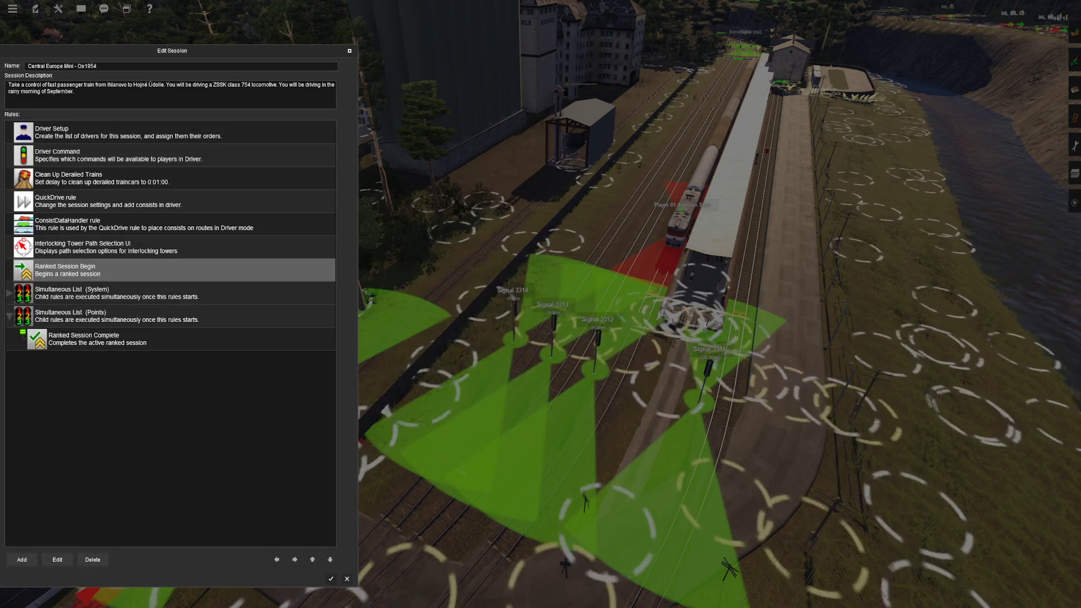
Step: Examine the route on the map from Ihľanovo to Pohraničie, inspect Pohraničie station up close, and return to Ihľanovo
{"action": "scroll", "coordinate": [541, 304], "scroll_direction": "down", "scroll_amount": 10}
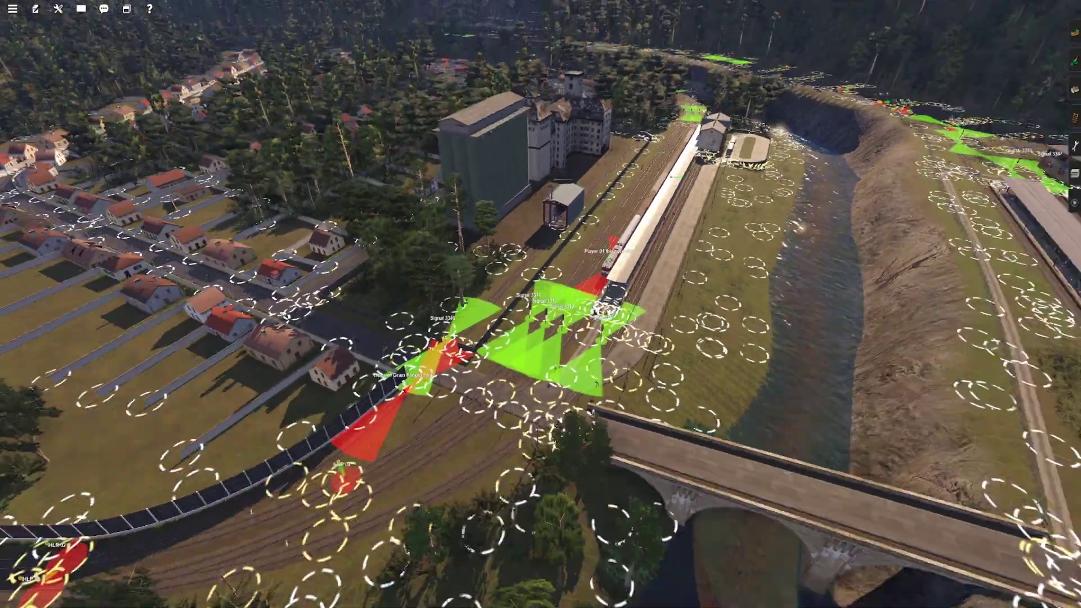
{"action": "key", "text": "ctrl+m"}
{"action": "scroll", "coordinate": [541, 304], "scroll_direction": "down", "scroll_amount": 10}
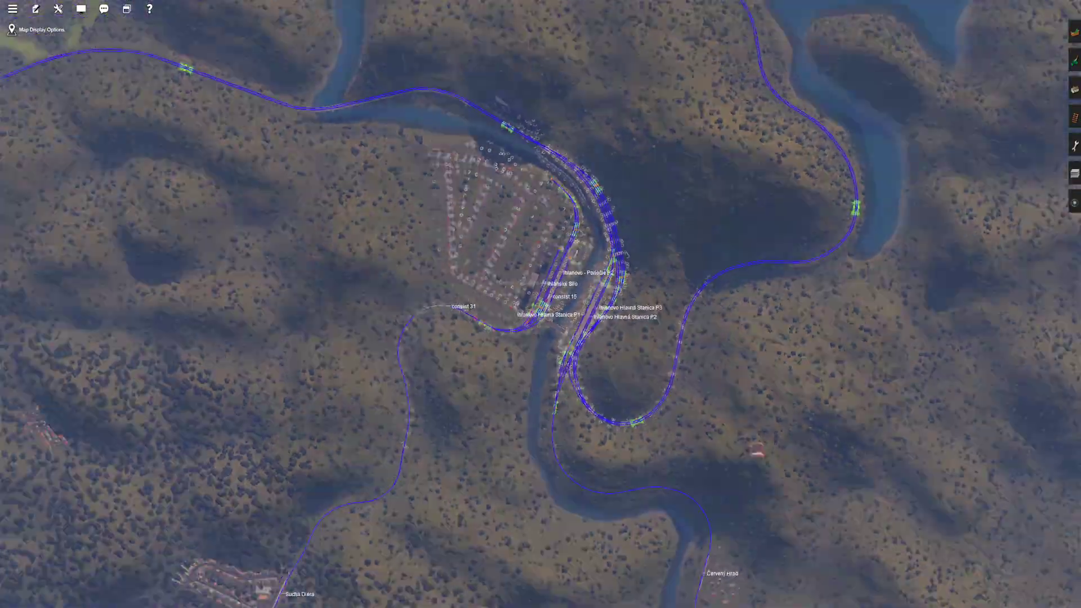
{"action": "scroll", "coordinate": [540, 304], "scroll_direction": "up", "scroll_amount": 4}
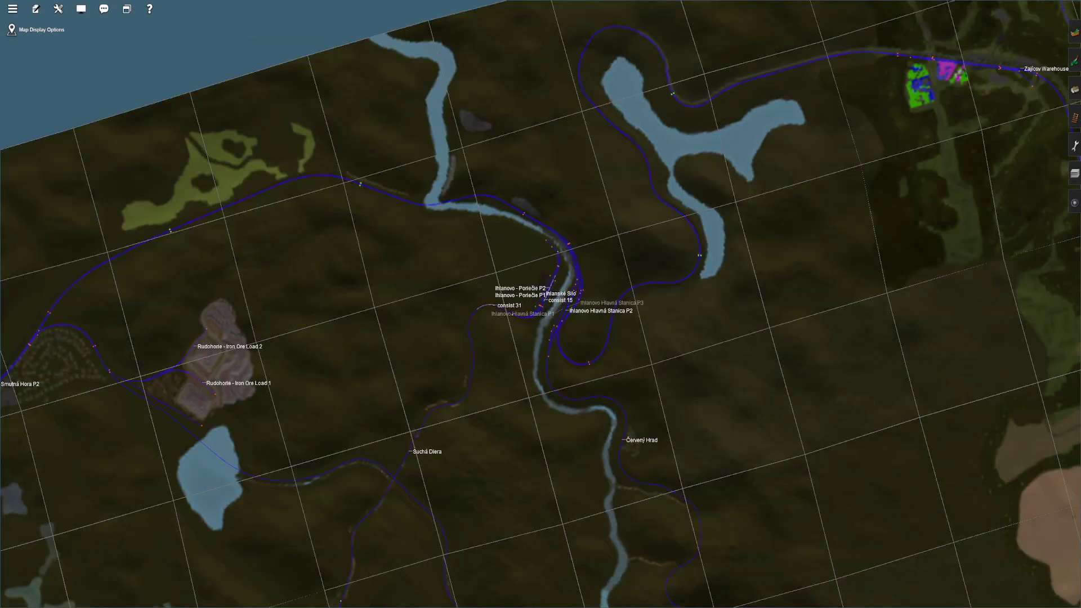
{"action": "right_click_drag", "start_coordinate": [485, 394], "coordinate": [572, 214]}
{"action": "right_click_drag", "start_coordinate": [507, 428], "coordinate": [505, 299]}
{"action": "right_click_drag", "start_coordinate": [506, 394], "coordinate": [483, 171]}
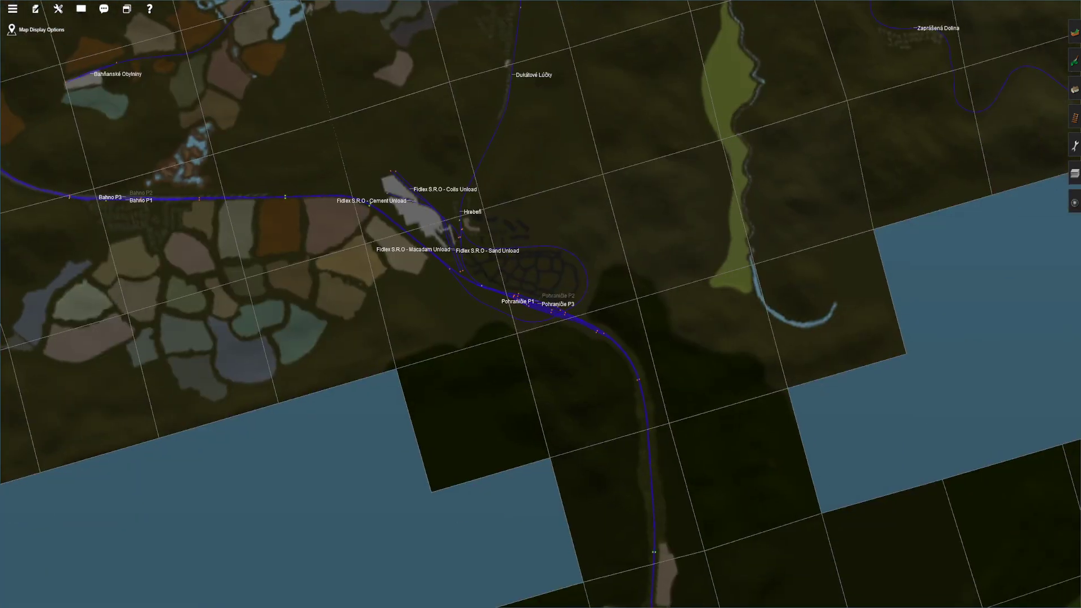
{"action": "scroll", "coordinate": [541, 304], "scroll_direction": "up", "scroll_amount": 15}
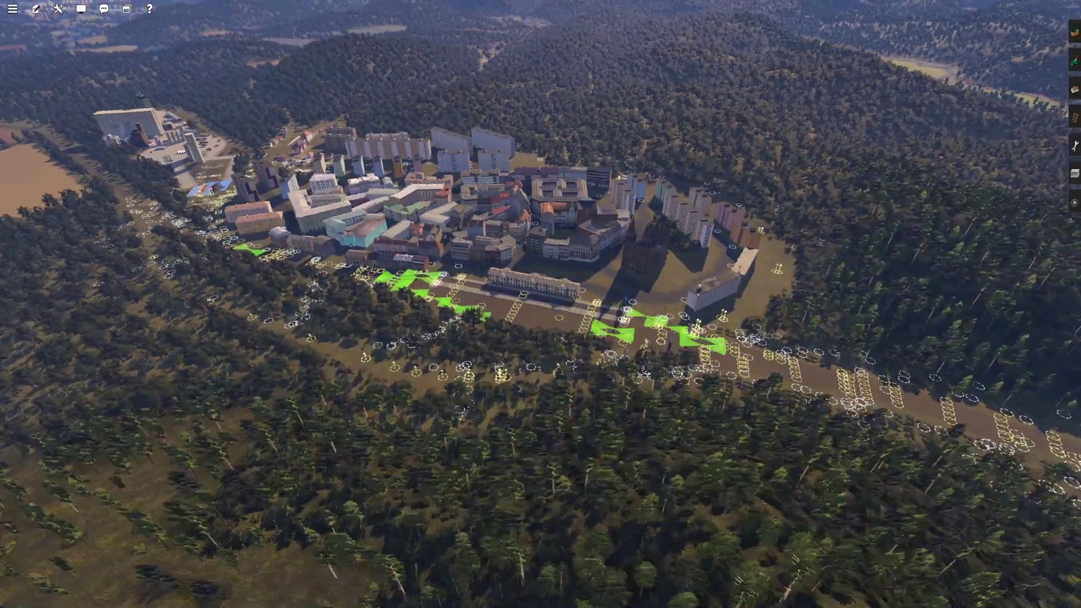
{"action": "scroll", "coordinate": [540, 304], "scroll_direction": "up", "scroll_amount": 4}
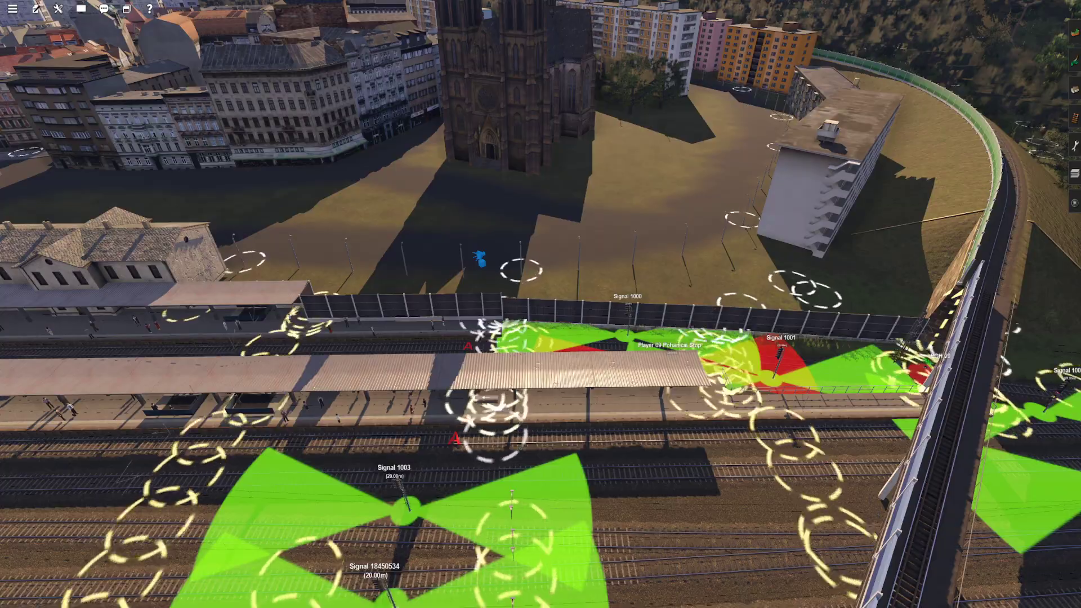
{"action": "key", "text": "ctrl+m"}
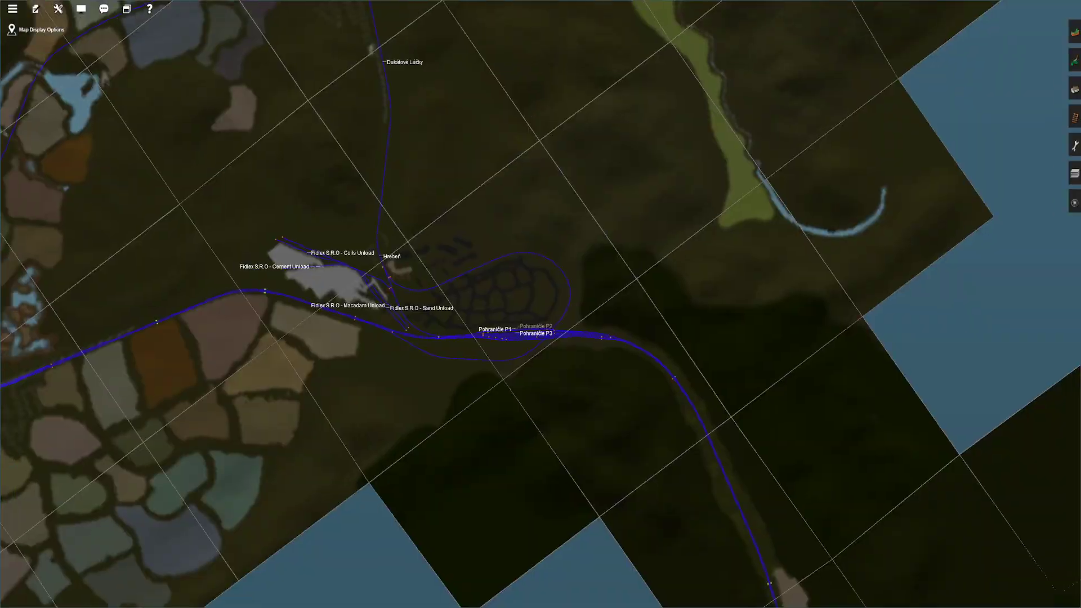
{"action": "right_click_drag", "start_coordinate": [478, 57], "coordinate": [579, 572]}
{"action": "right_click_drag", "start_coordinate": [507, 141], "coordinate": [576, 496]}
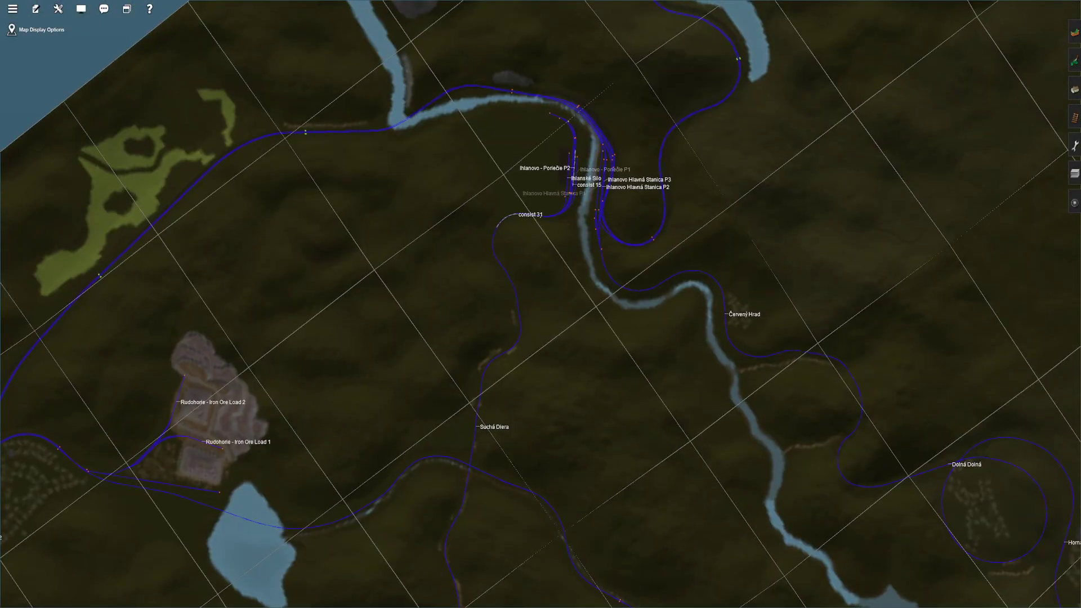
{"action": "left_click", "coordinate": [571, 194]}
{"action": "scroll", "coordinate": [541, 304], "scroll_direction": "up", "scroll_amount": 6}
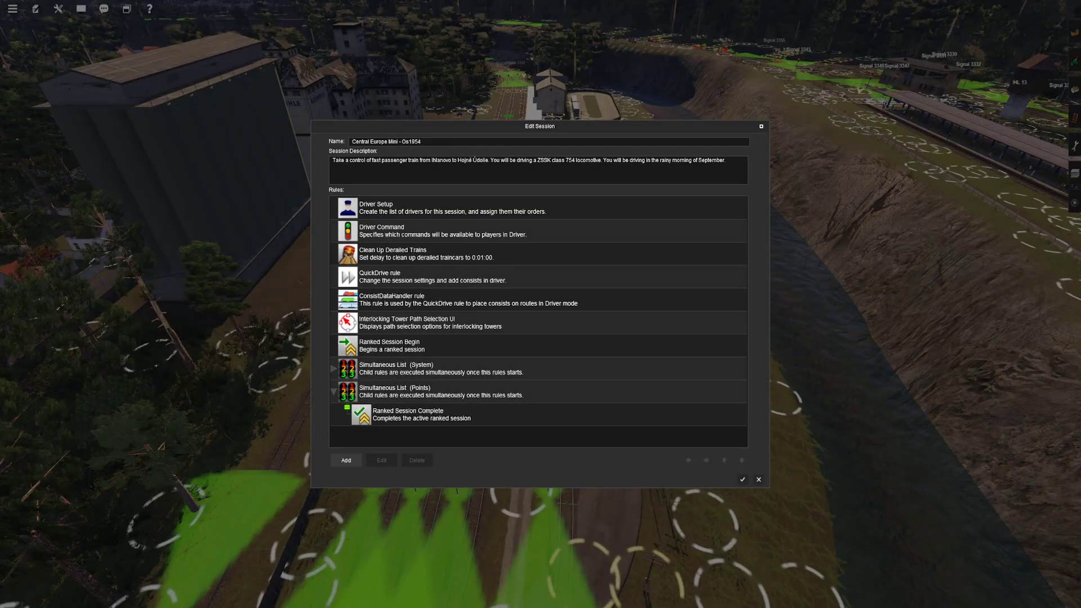
Step: Open the properties of the Ranked Session Begin rule in the session's rule list
{"action": "left_click", "coordinate": [479, 346]}
{"action": "left_click", "coordinate": [382, 461]}
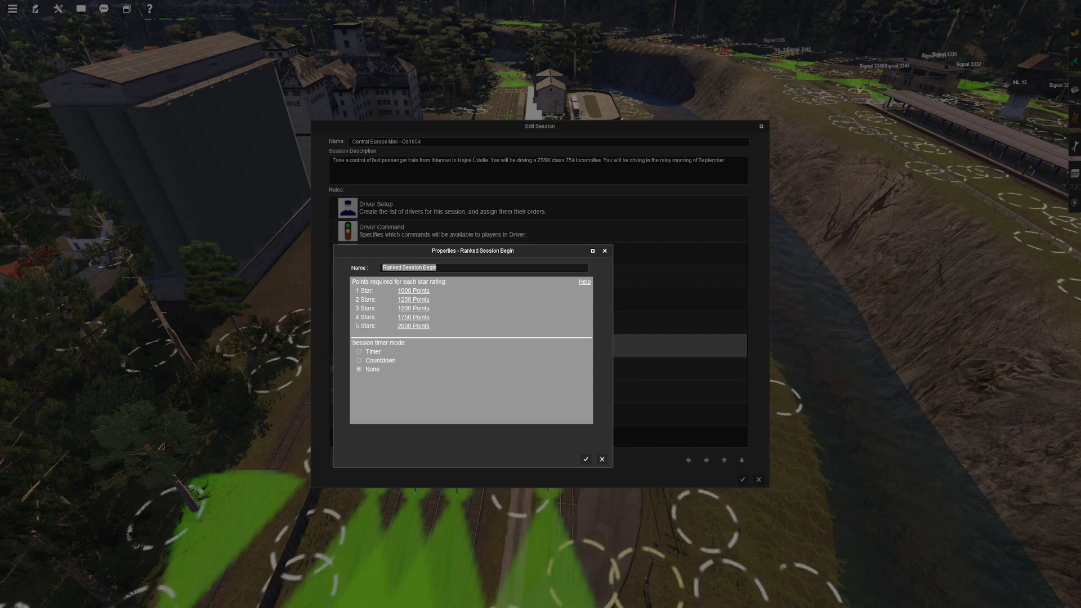
{"action": "left_click", "coordinate": [414, 326]}
{"action": "type", "text": "56456455564564"}
{"action": "key", "text": "Return"}
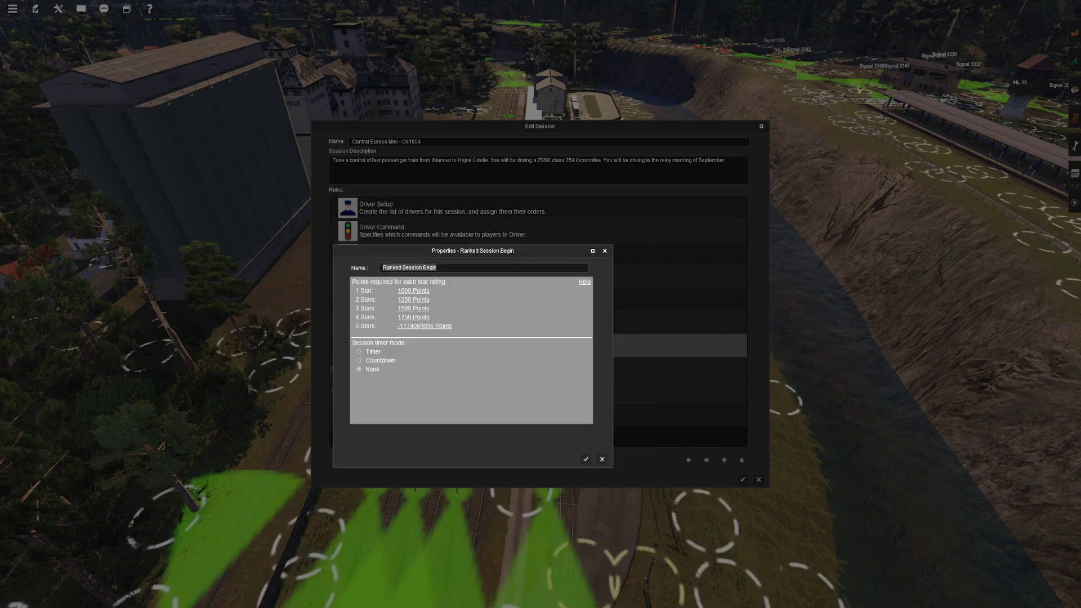
{"action": "left_click", "coordinate": [419, 326]}
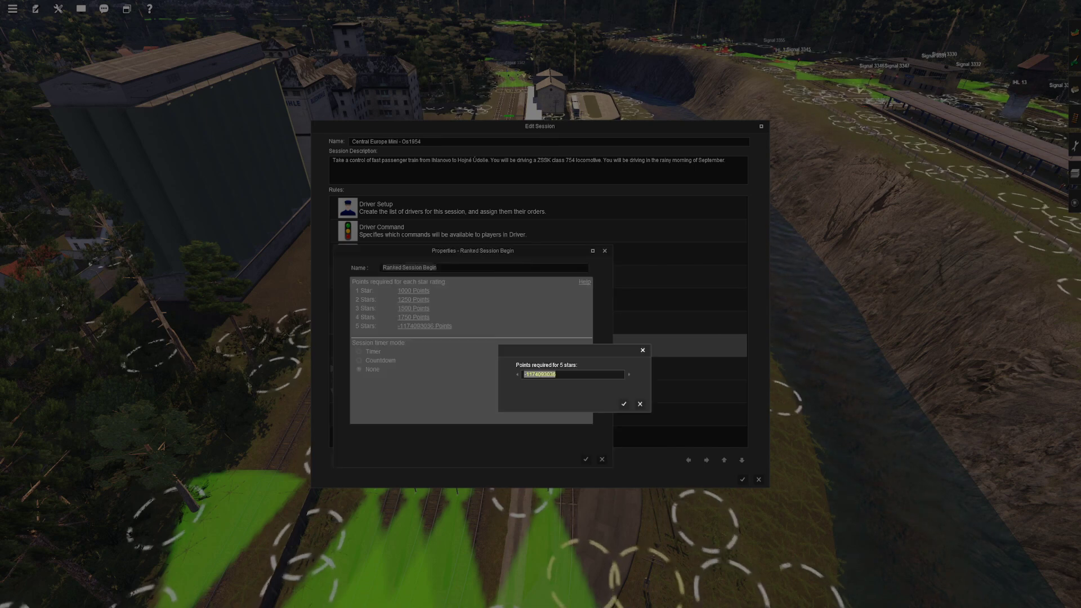
{"action": "type", "text": "44222"}
{"action": "key", "text": "Return"}
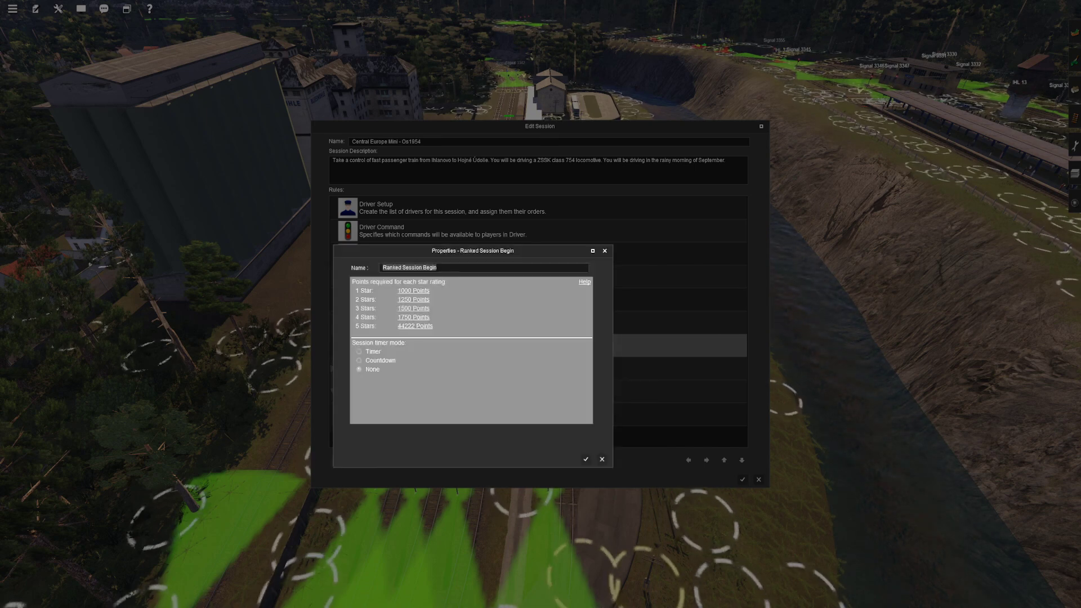
Step: Set the points required for the 5-star rating to 800
{"action": "left_click", "coordinate": [416, 326]}
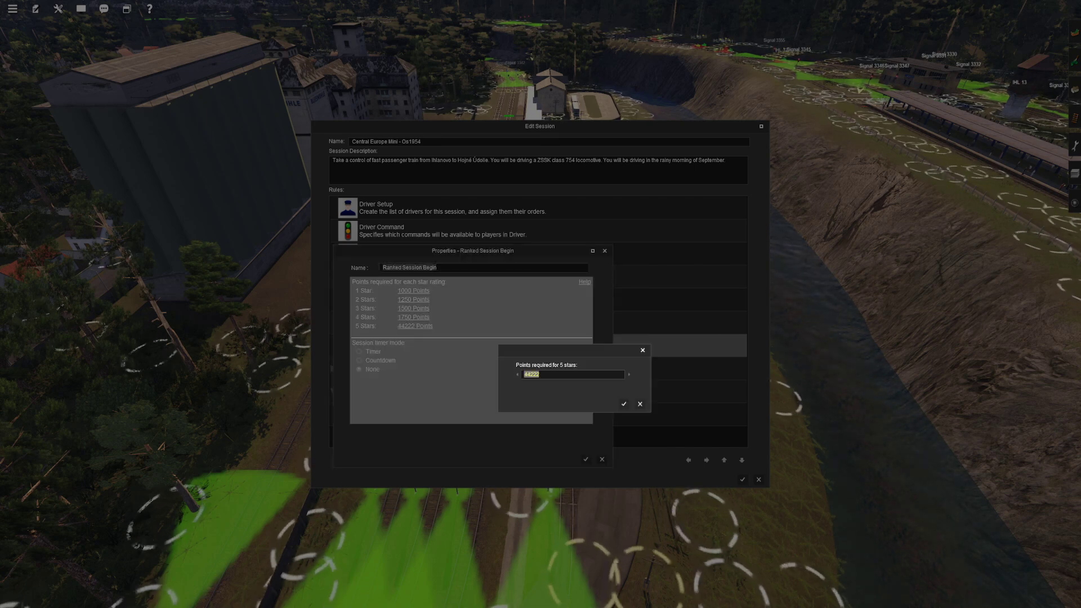
{"action": "type", "text": "8000"}
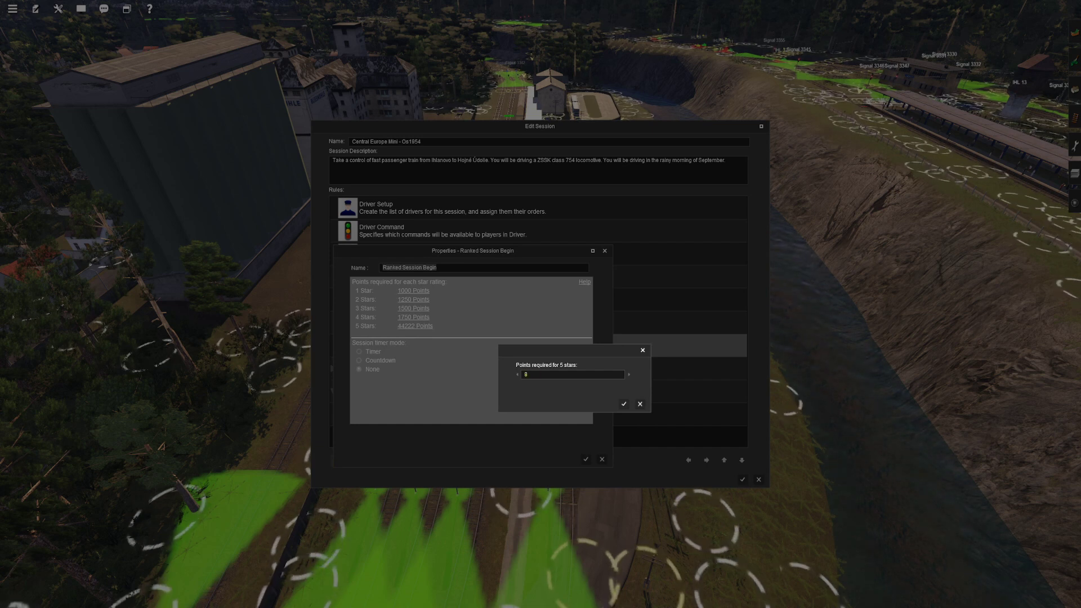
{"action": "key", "text": "Return"}
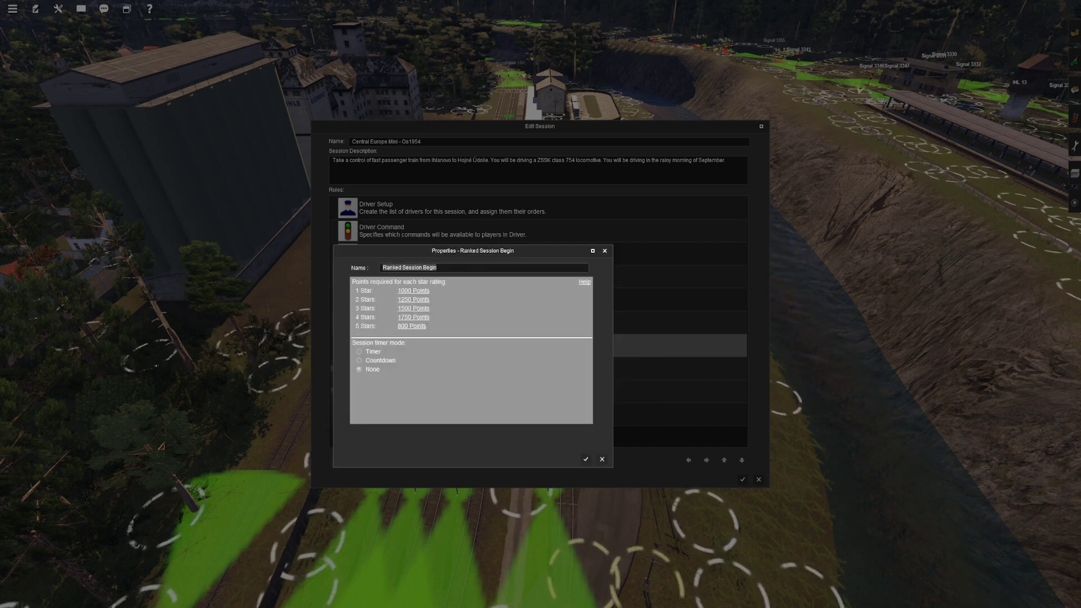
Step: Set the points required to 600 for 4 stars, 400 for 3 stars and 200 for 2 stars
{"action": "left_click", "coordinate": [414, 317]}
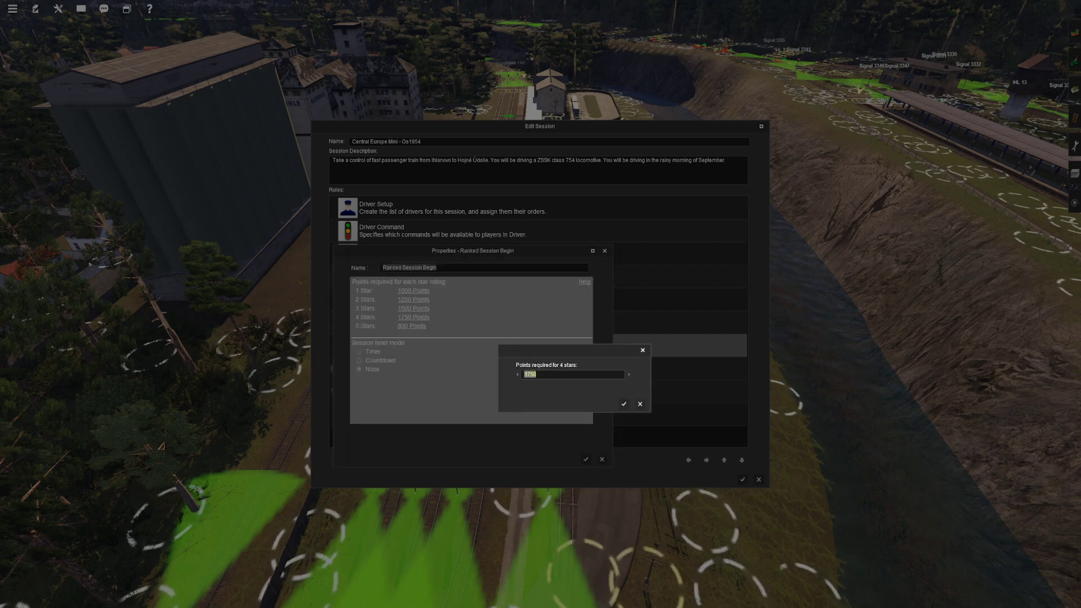
{"action": "type", "text": "70"}
{"action": "key", "text": "BackSpace"}
{"action": "key", "text": "BackSpace"}
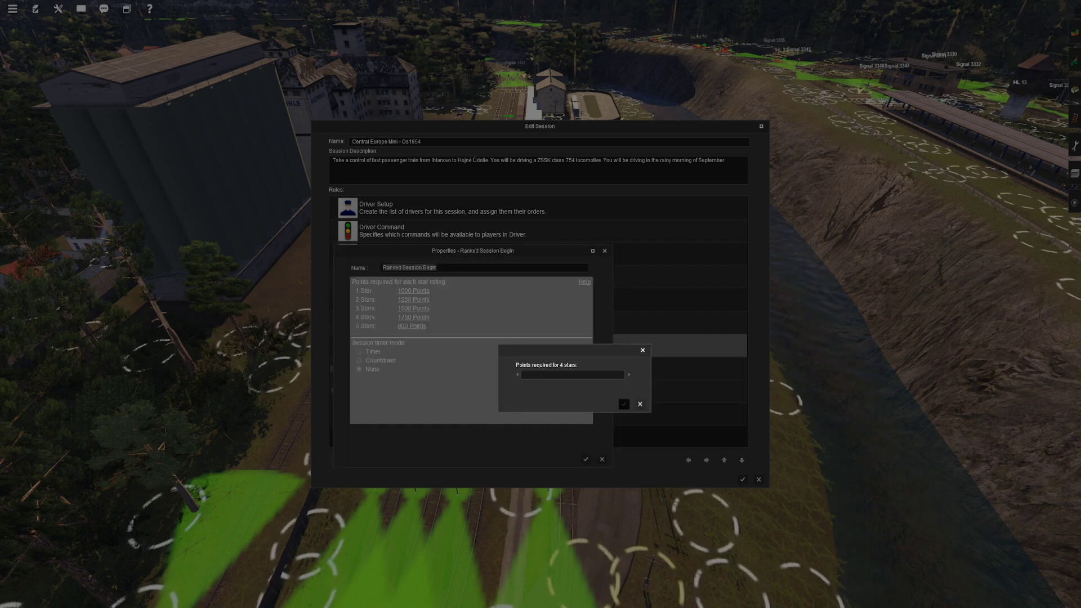
{"action": "type", "text": "600"}
{"action": "key", "text": "Return"}
{"action": "left_click", "coordinate": [413, 308]}
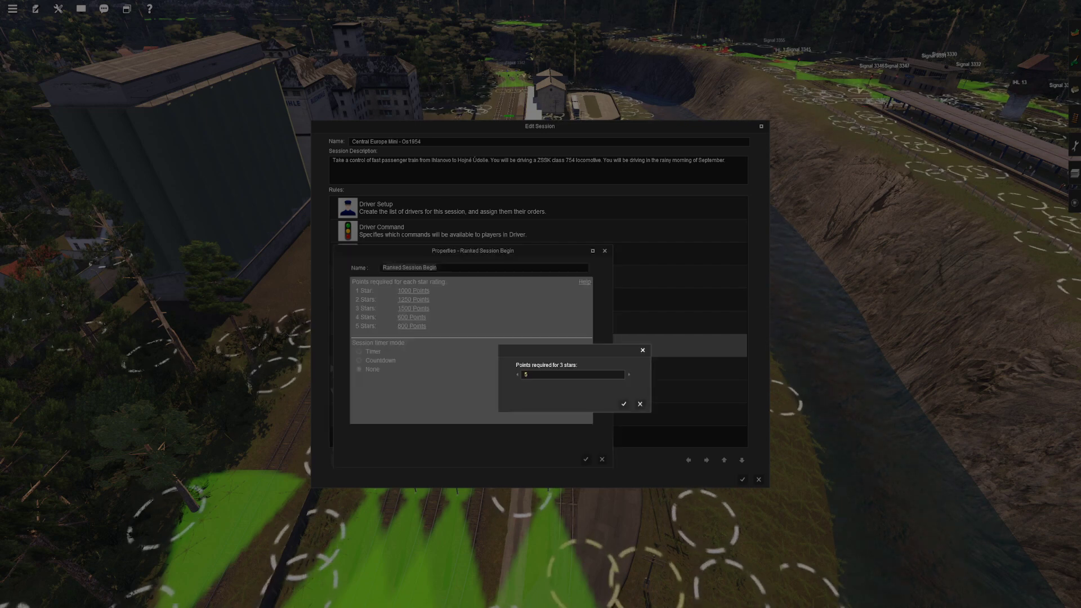
{"action": "type", "text": "400"}
{"action": "key", "text": "Return"}
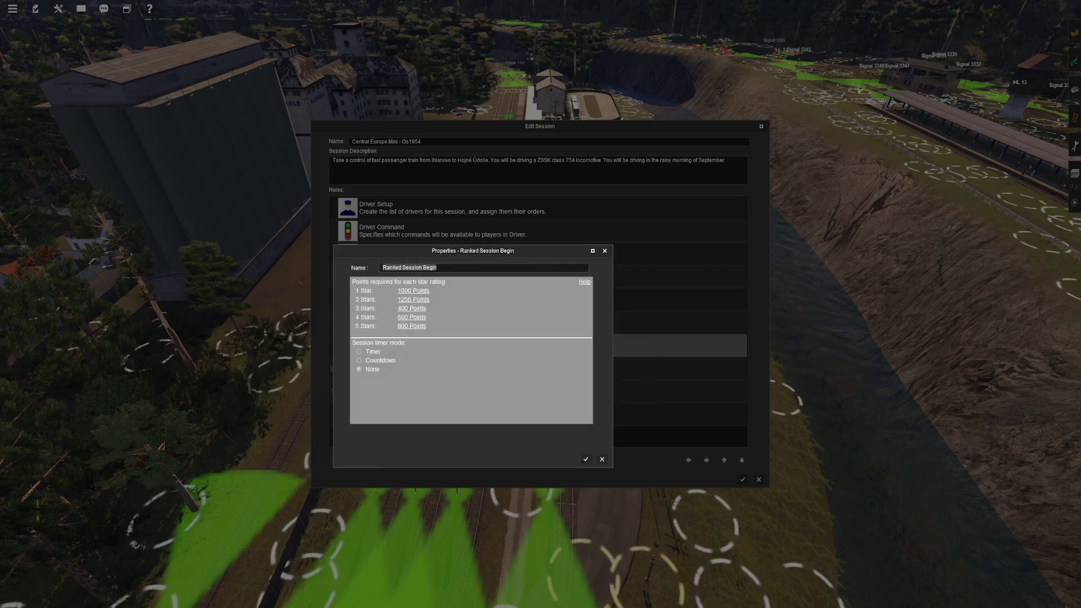
{"action": "left_click", "coordinate": [414, 299]}
{"action": "type", "text": "200"}
{"action": "key", "text": "Return"}
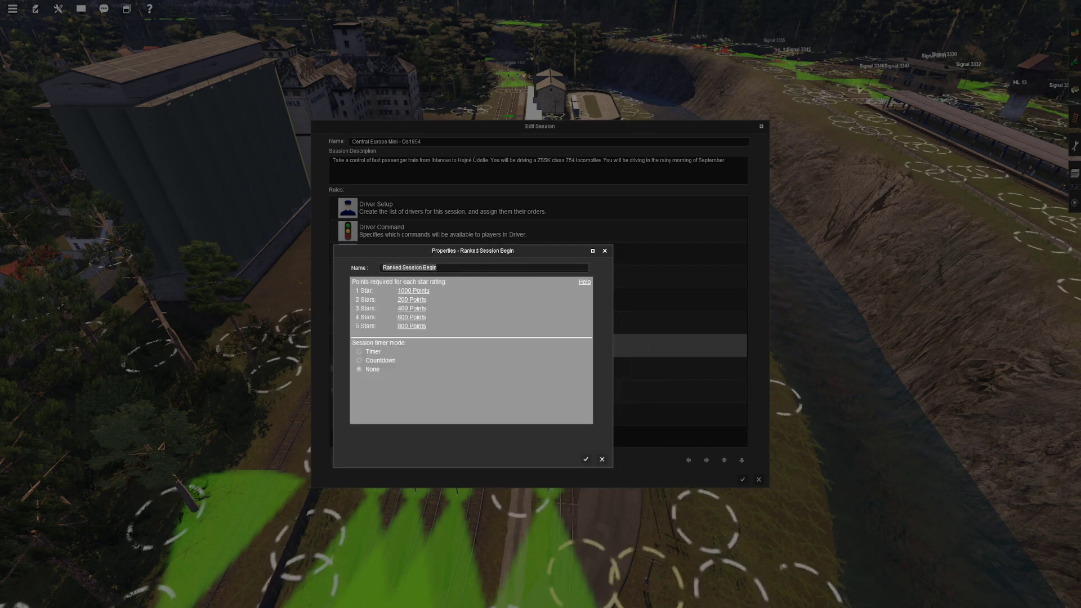
Step: Set the points required to 200 for 1 star and 400 for 2 stars
{"action": "left_click", "coordinate": [413, 291]}
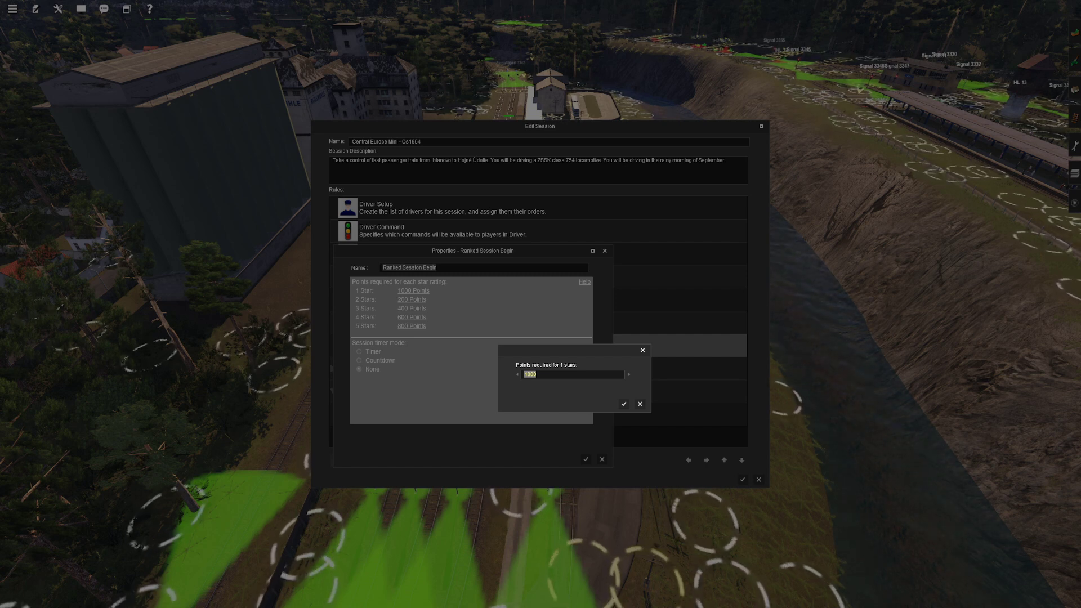
{"action": "type", "text": "200"}
{"action": "key", "text": "Return"}
{"action": "left_click", "coordinate": [412, 299]}
{"action": "type", "text": "30"}
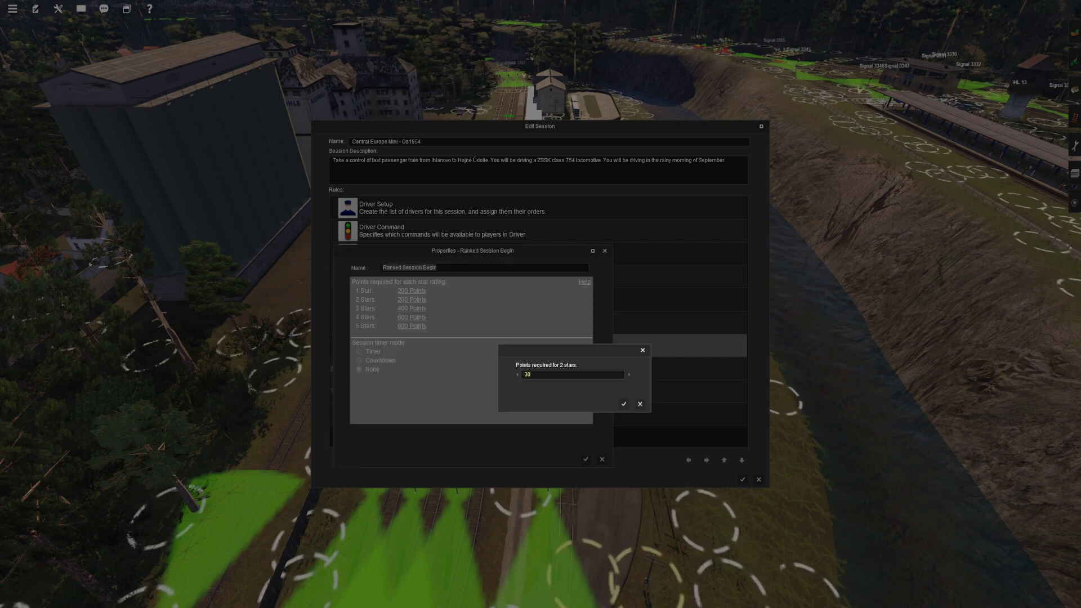
{"action": "key", "text": "BackSpace"}
{"action": "type", "text": "40"}
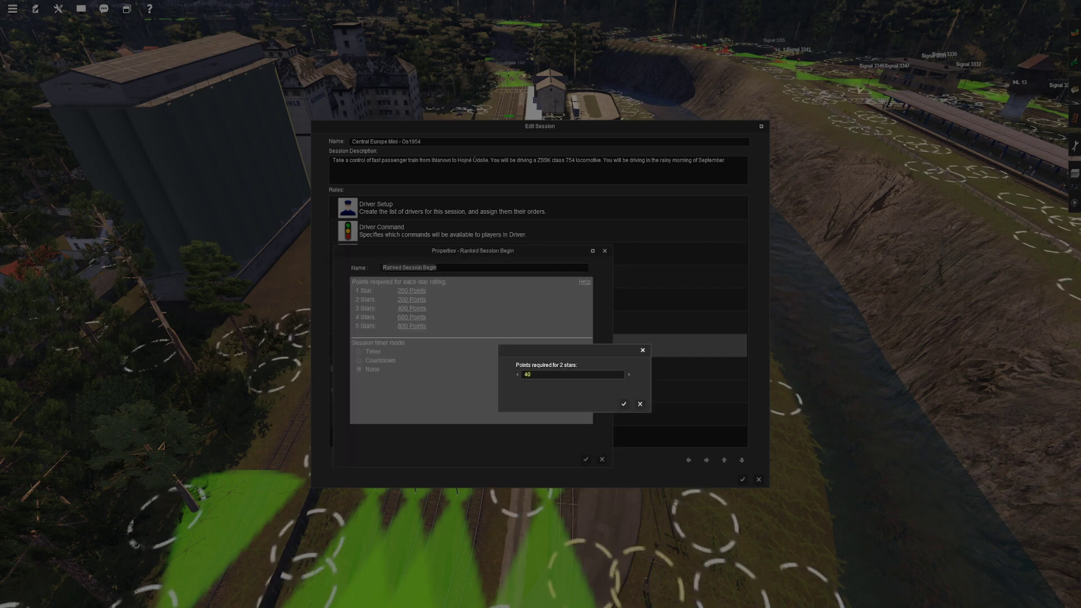
{"action": "type", "text": "0"}
{"action": "key", "text": "Return"}
Step: Set the points required to 500 for 3 stars and 650 for 4 stars, and close the rule's properties
{"action": "left_click", "coordinate": [412, 308]}
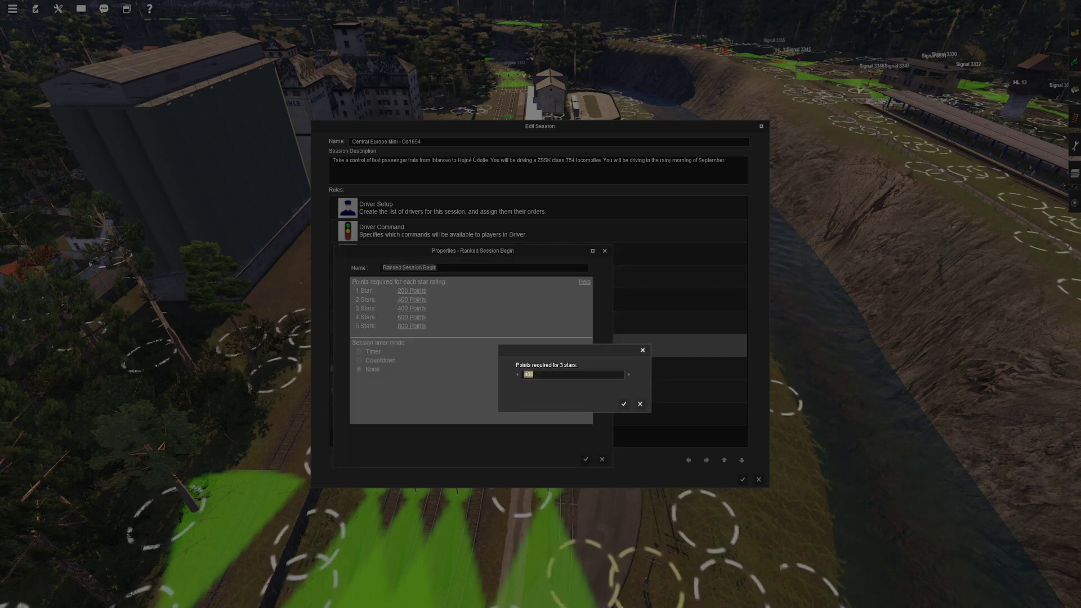
{"action": "type", "text": "500"}
{"action": "key", "text": "Return"}
{"action": "left_click", "coordinate": [411, 317]}
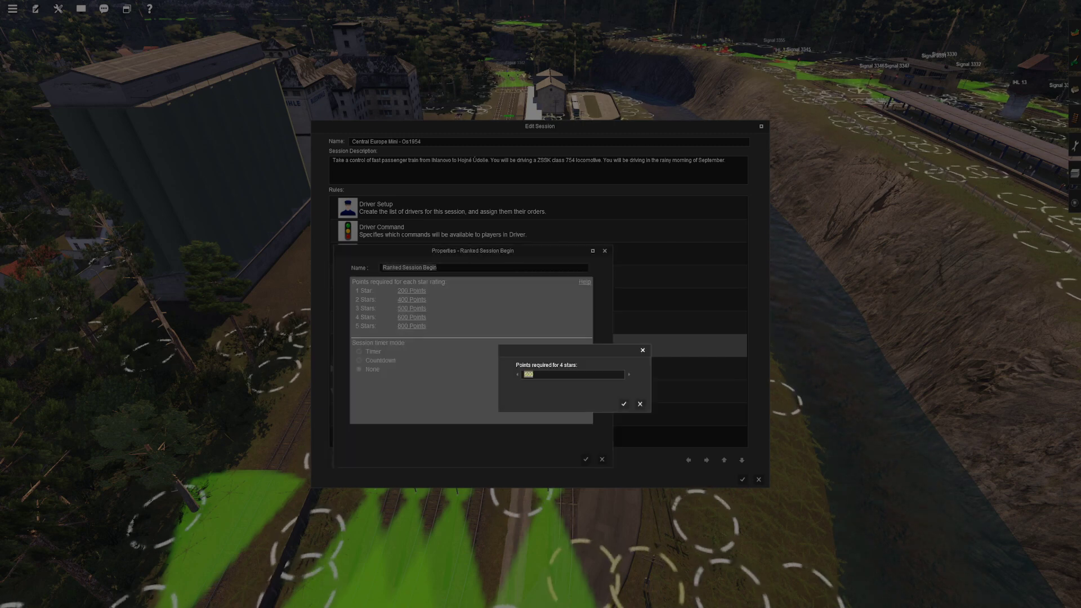
{"action": "type", "text": "650"}
{"action": "key", "text": "Return"}
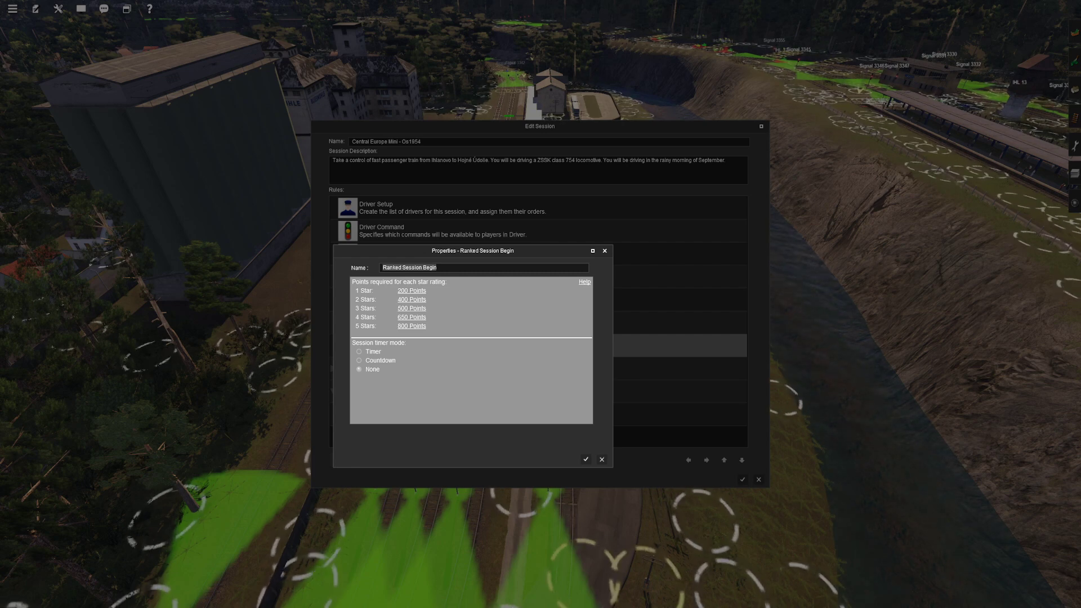
{"action": "key", "text": "Escape"}
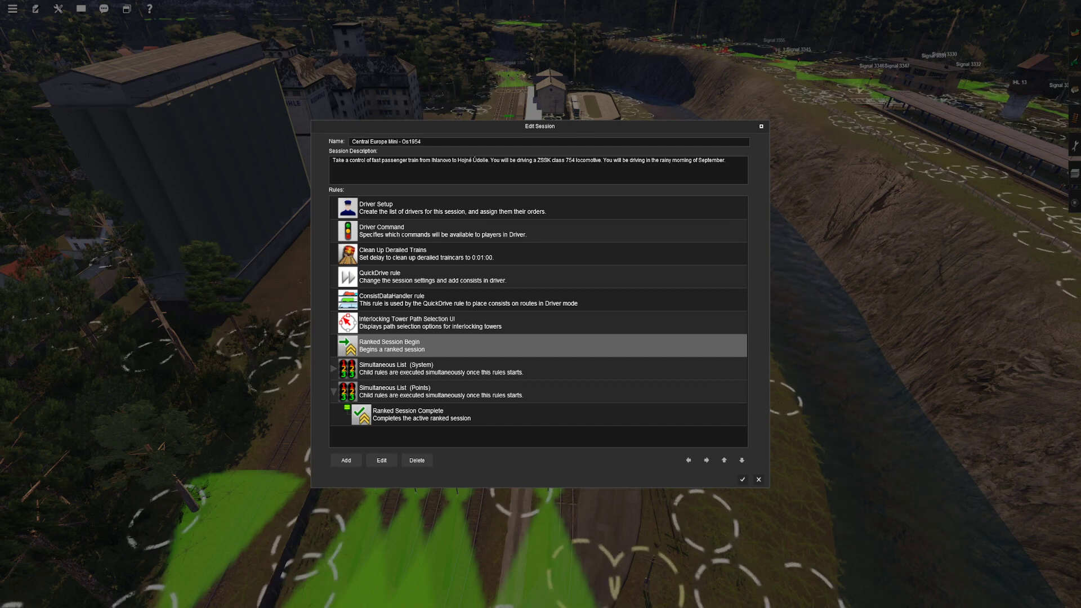
Step: Review the star rating thresholds and timer mode in the Ranked Session Begin rule's properties
{"action": "left_click", "coordinate": [381, 461]}
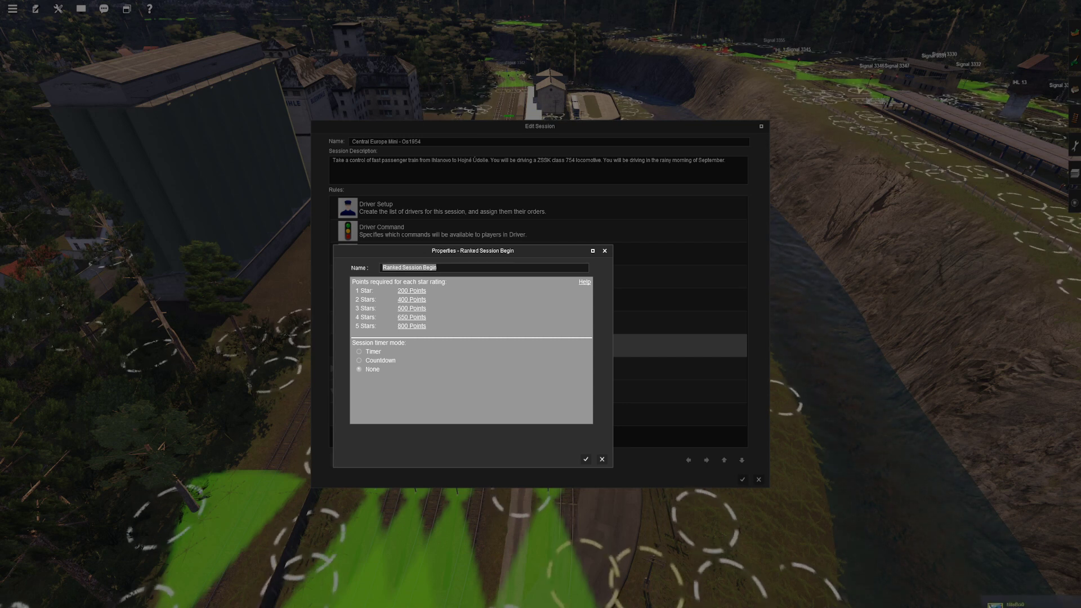
{"action": "key", "text": "Escape"}
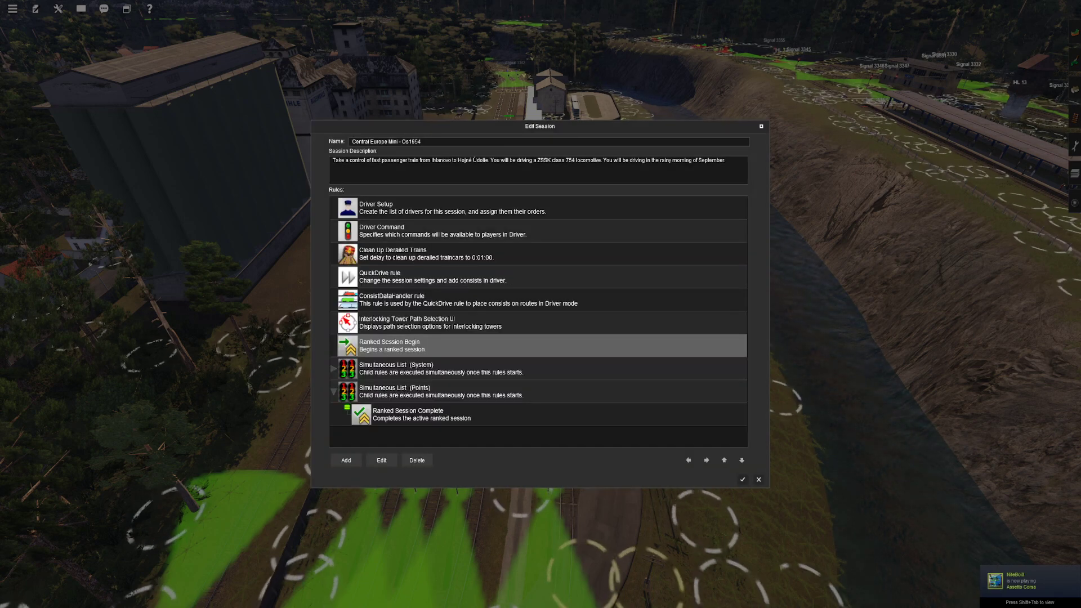
Step: Give the Ranked Session Complete rule the custom completion message "Congratulations, you have finished this session." and accept its properties
{"action": "left_click", "coordinate": [451, 415]}
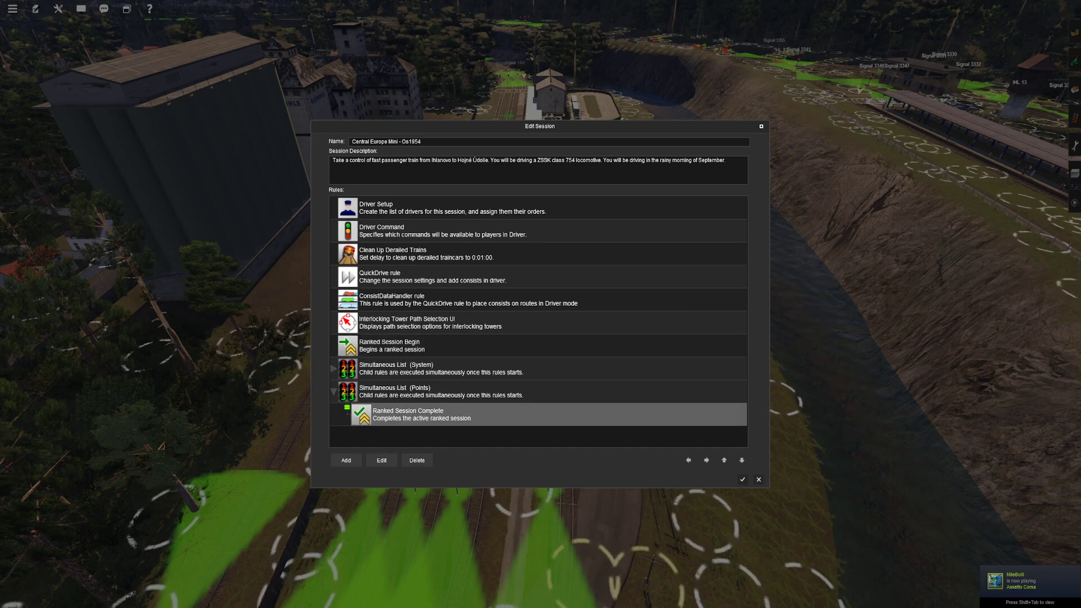
{"action": "left_click", "coordinate": [382, 460]}
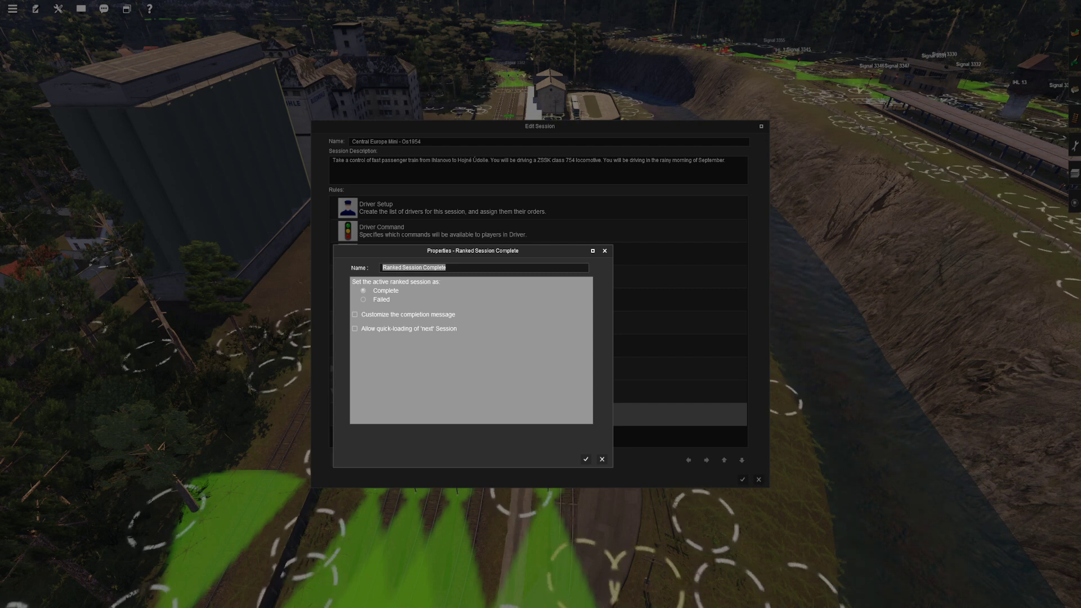
{"action": "left_click", "coordinate": [354, 329]}
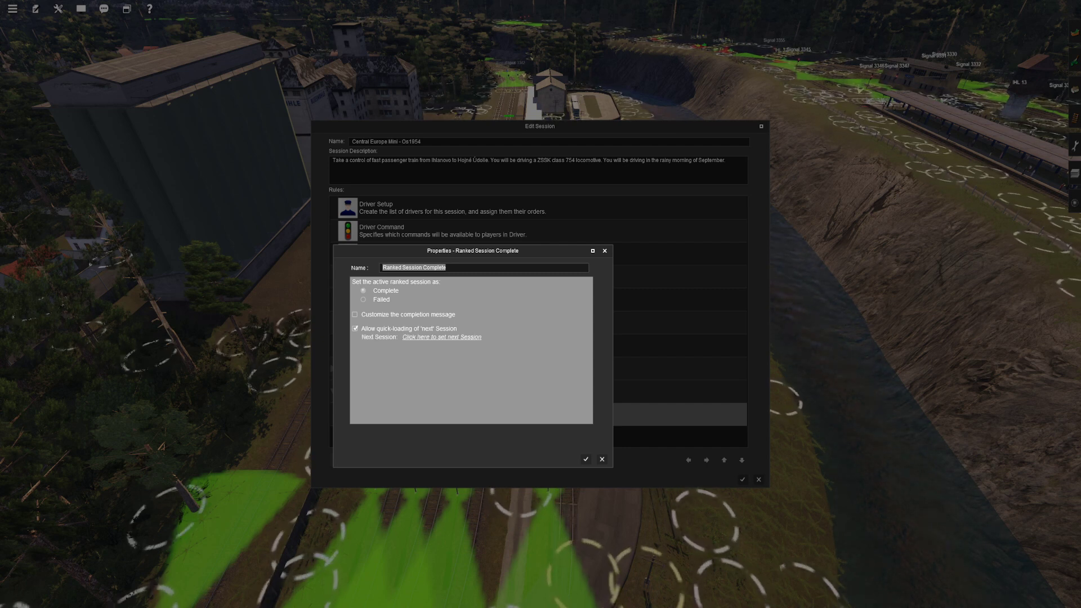
{"action": "left_click", "coordinate": [354, 329]}
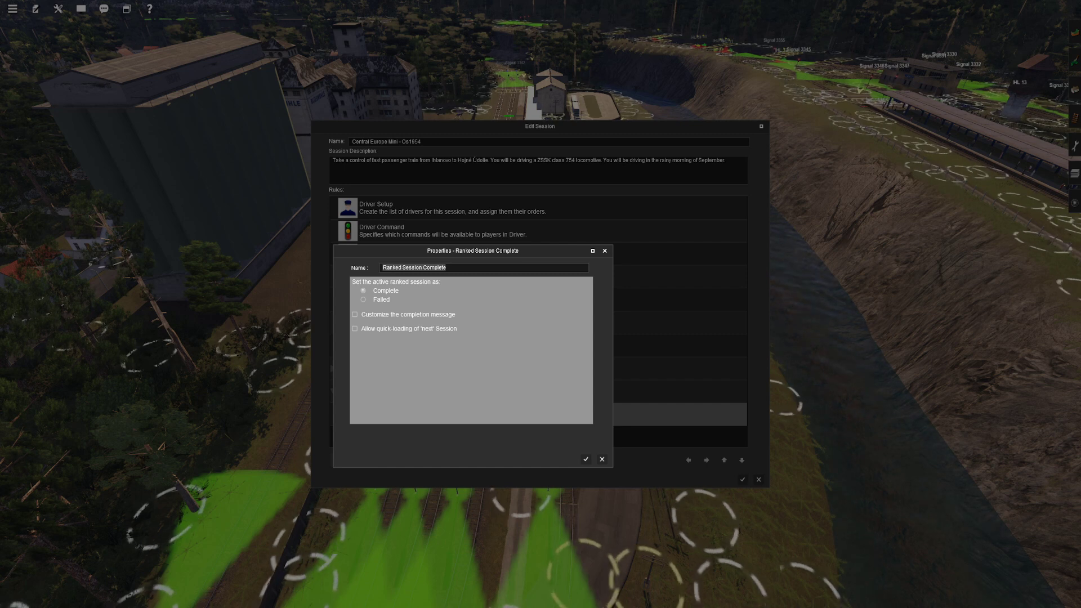
{"action": "left_click", "coordinate": [355, 314]}
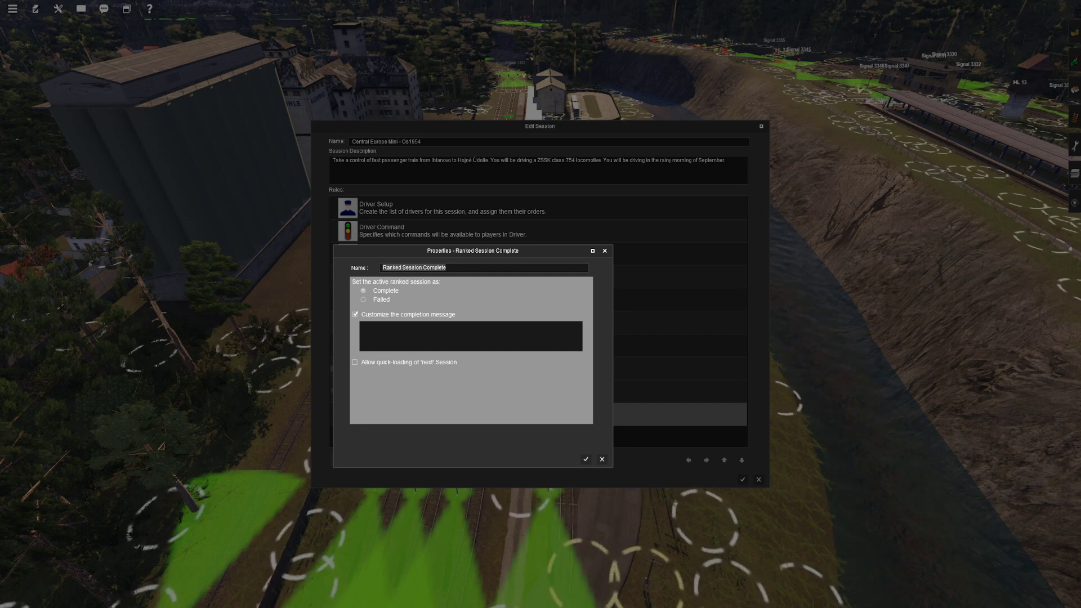
{"action": "type", "text": "Congra"}
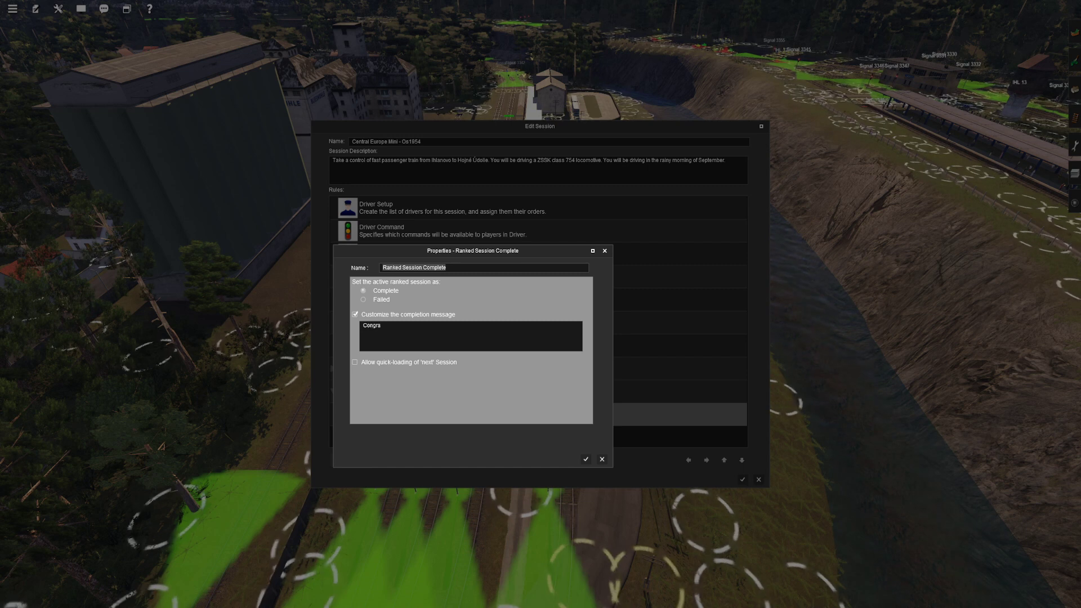
{"action": "type", "text": "tulations, you h"}
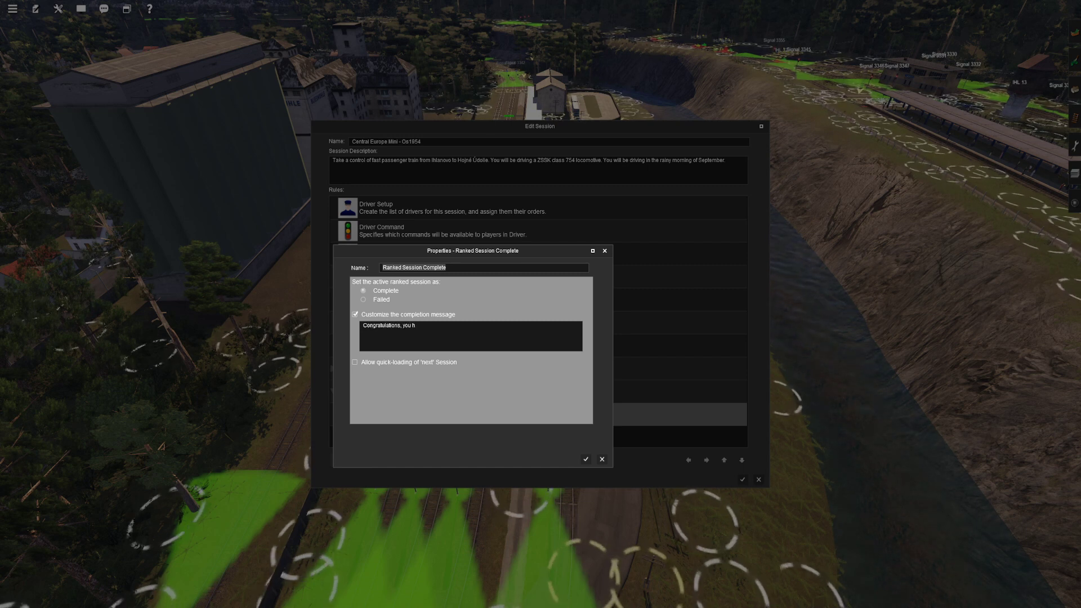
{"action": "type", "text": "ave finished this session."}
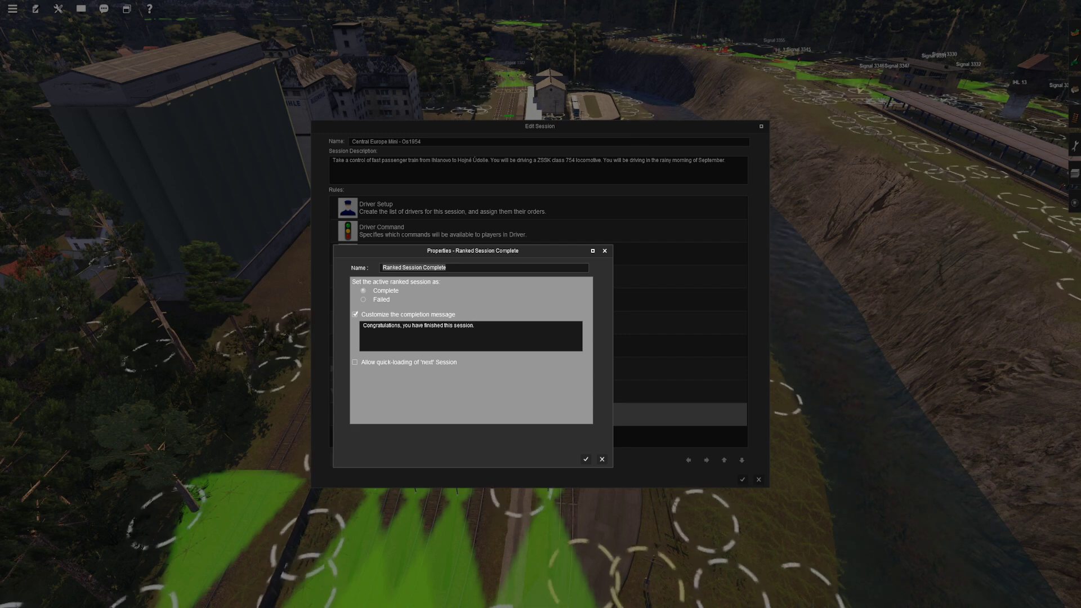
{"action": "key", "text": "Return"}
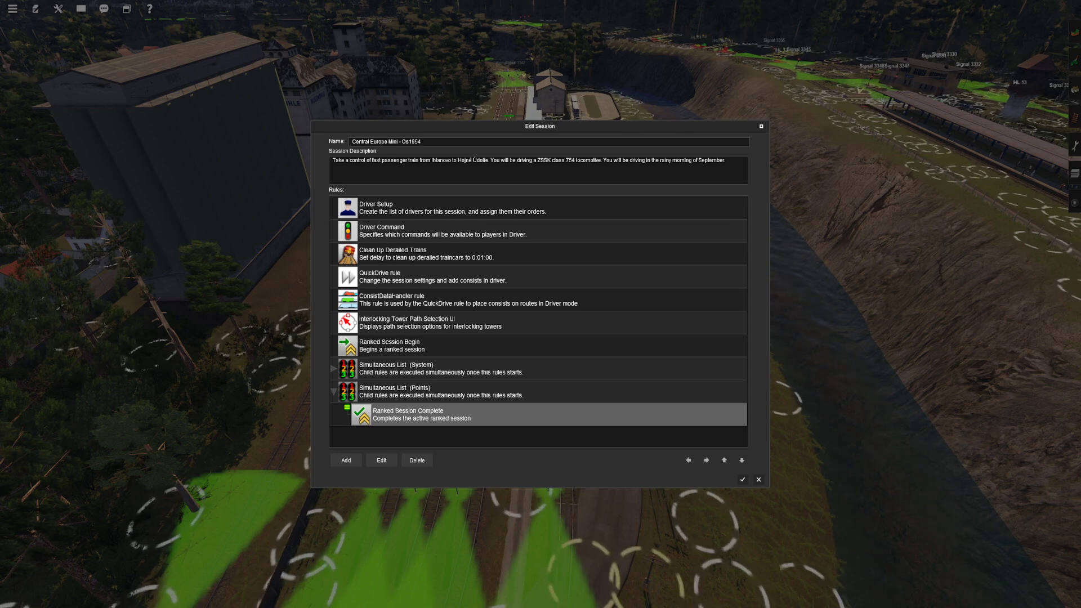
Step: Start adding a new rule to the session with the Ranked Session Begin rule selected
{"action": "left_click", "coordinate": [450, 346]}
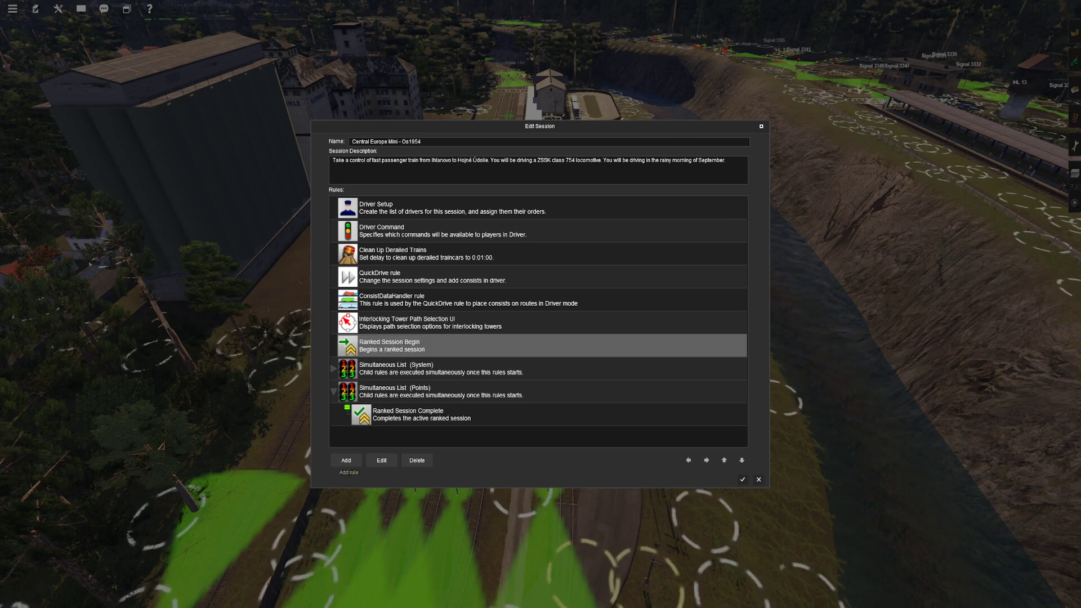
{"action": "left_click", "coordinate": [347, 461]}
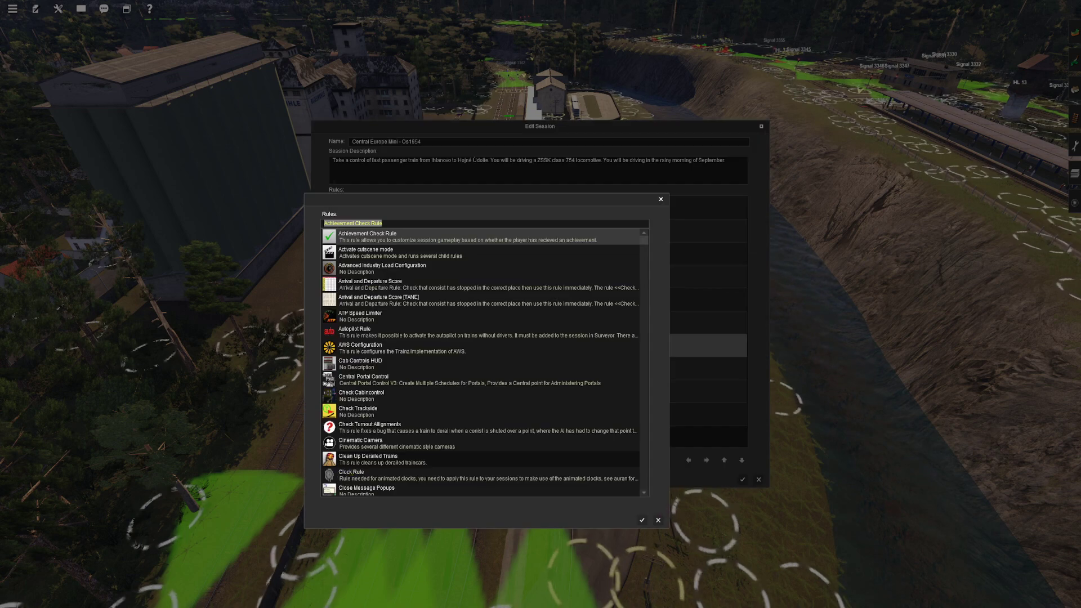
Step: Add a Navigation Display rule to the session and enlarge its properties window beside the rules list
{"action": "type", "text": "navi"}
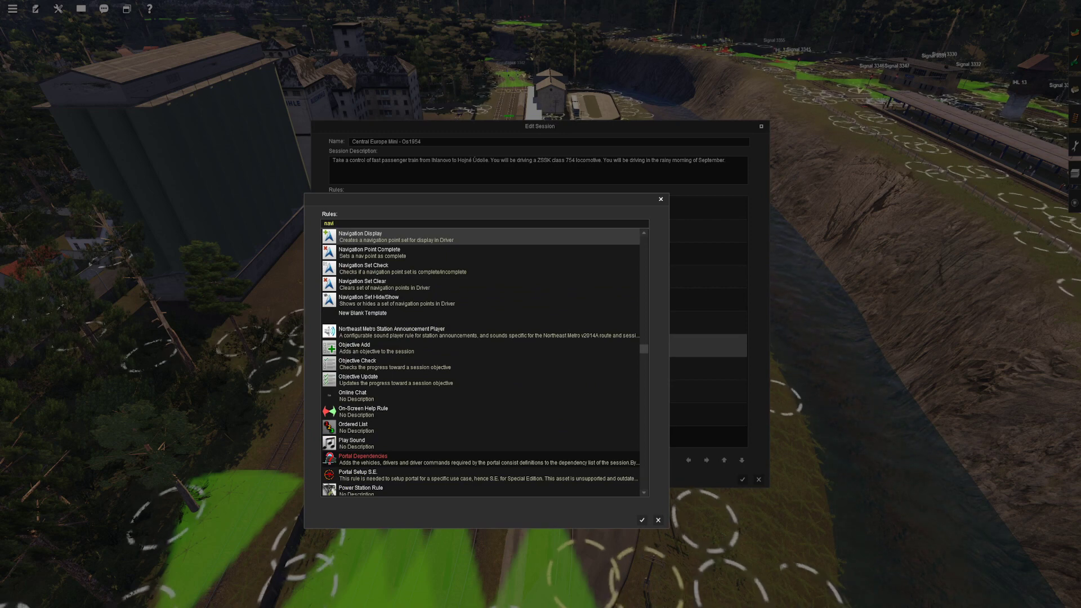
{"action": "type", "text": "v"}
{"action": "key", "text": "Return"}
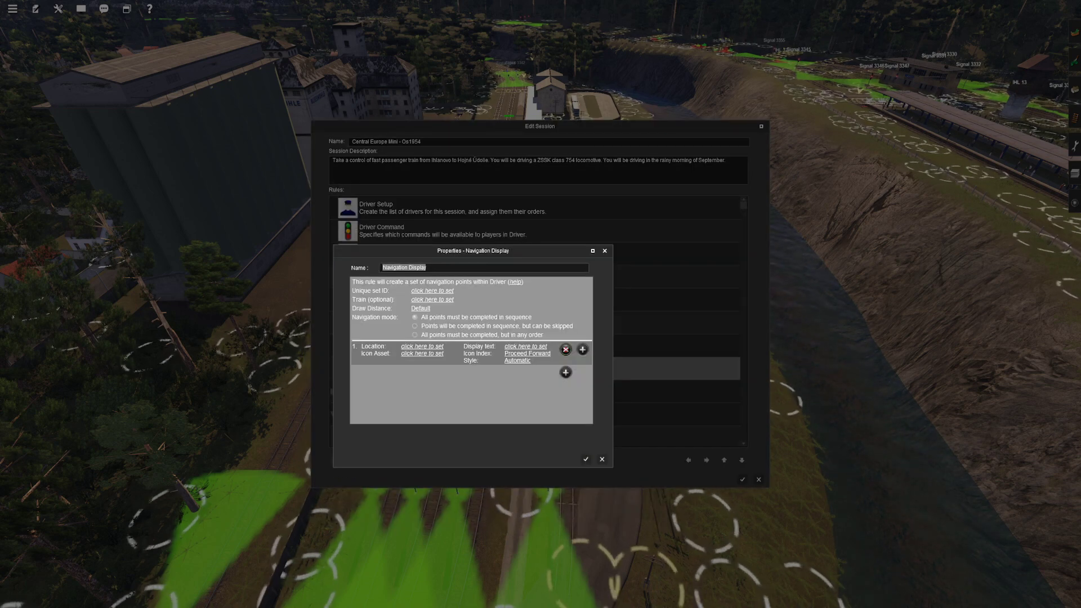
{"action": "left_click_drag", "start_coordinate": [473, 251], "coordinate": [540, 249]}
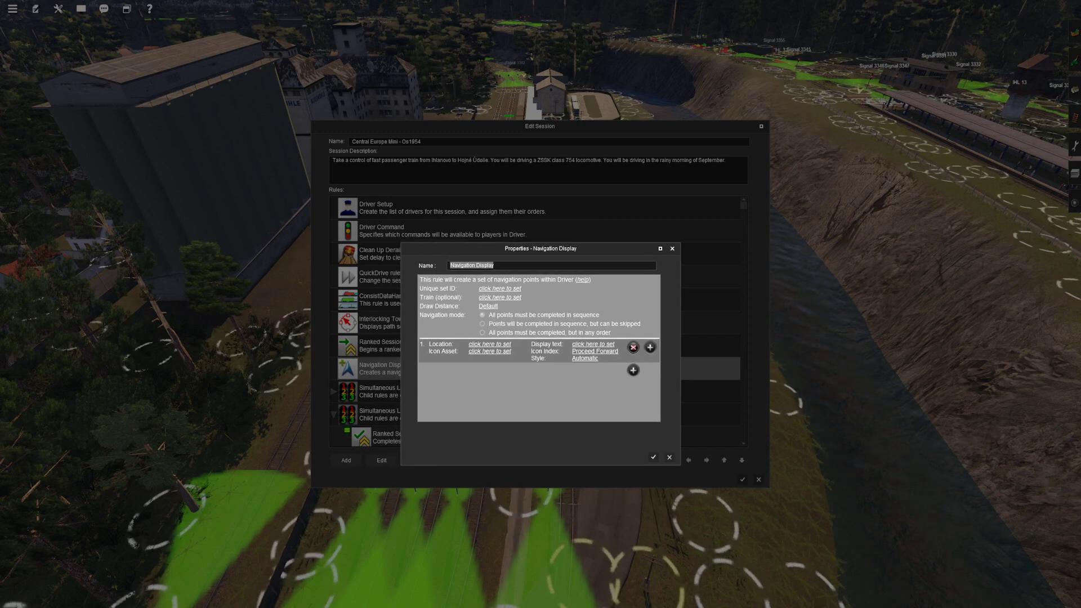
{"action": "left_click_drag", "start_coordinate": [679, 464], "coordinate": [732, 487]}
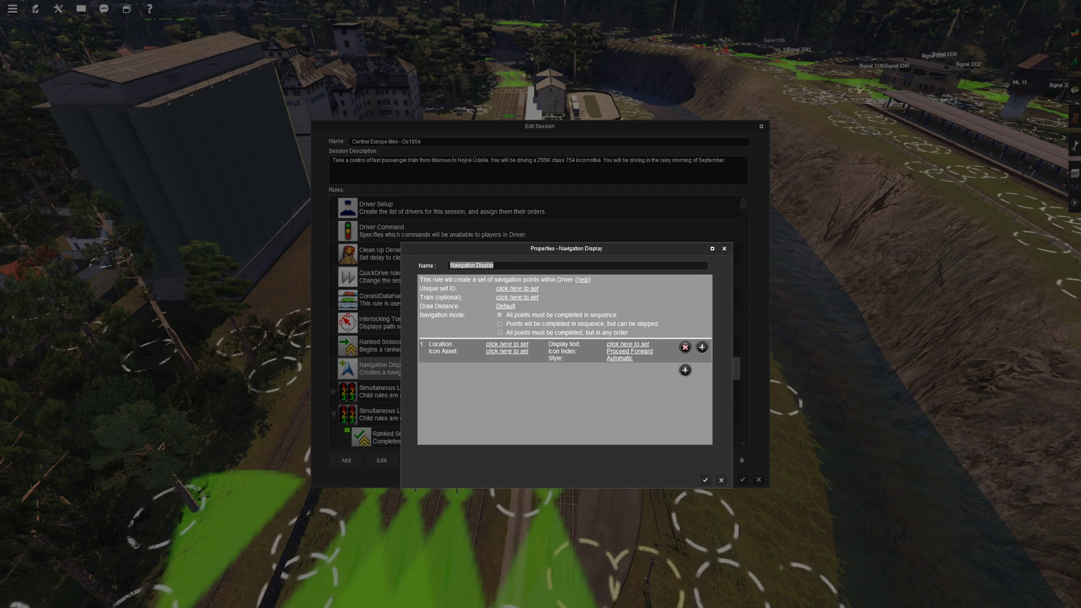
{"action": "left_click_drag", "start_coordinate": [566, 248], "coordinate": [565, 247]}
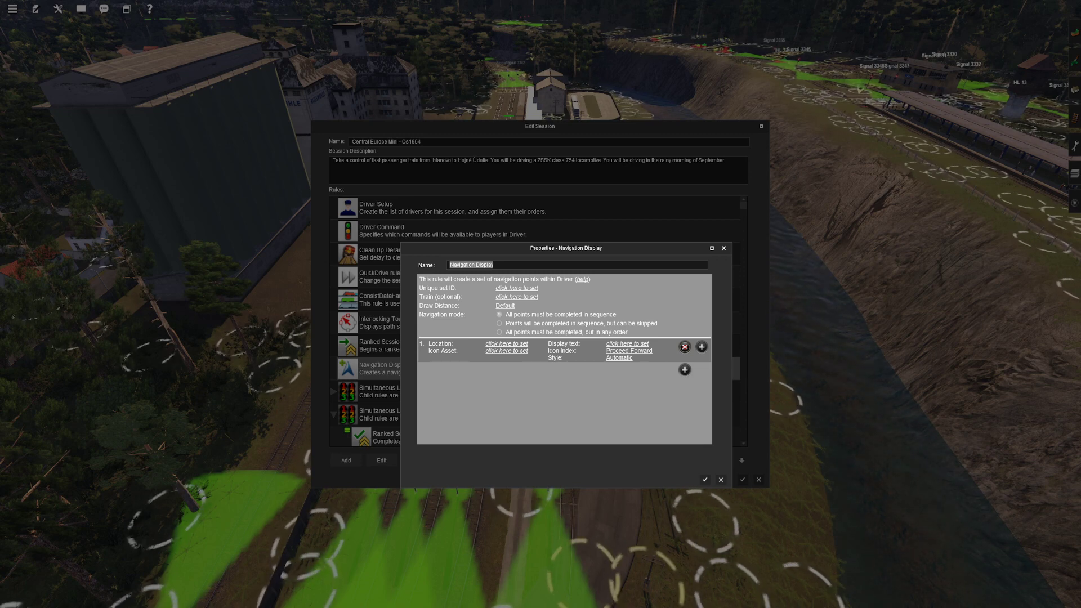
{"action": "left_click", "coordinate": [699, 346]}
{"action": "left_click", "coordinate": [699, 346]}
{"action": "left_click", "coordinate": [698, 346]}
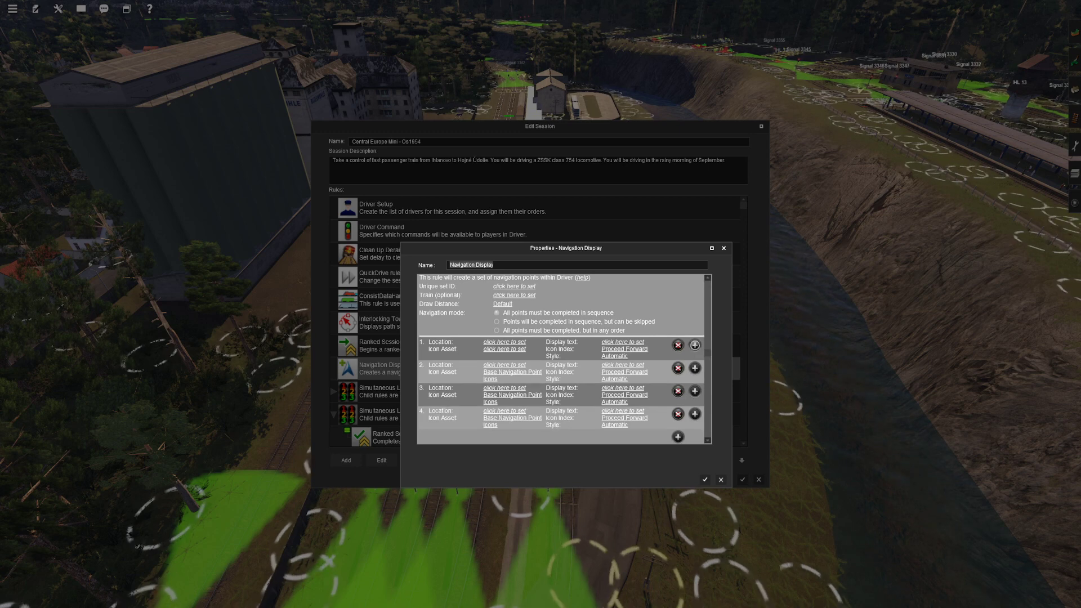
{"action": "left_click", "coordinate": [681, 370]}
{"action": "left_click", "coordinate": [681, 369]}
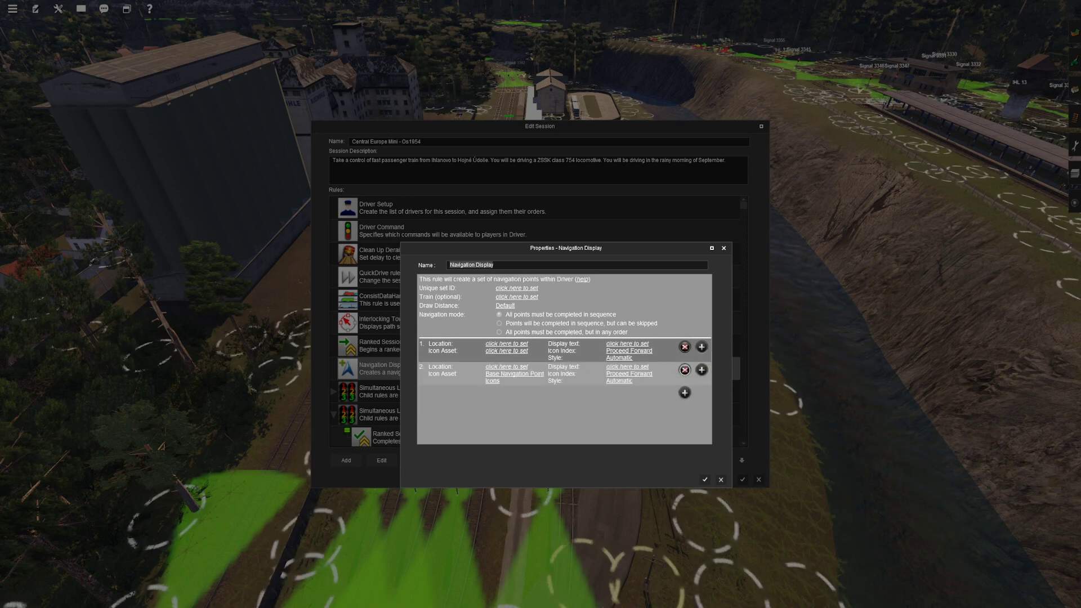
{"action": "left_click", "coordinate": [685, 369]}
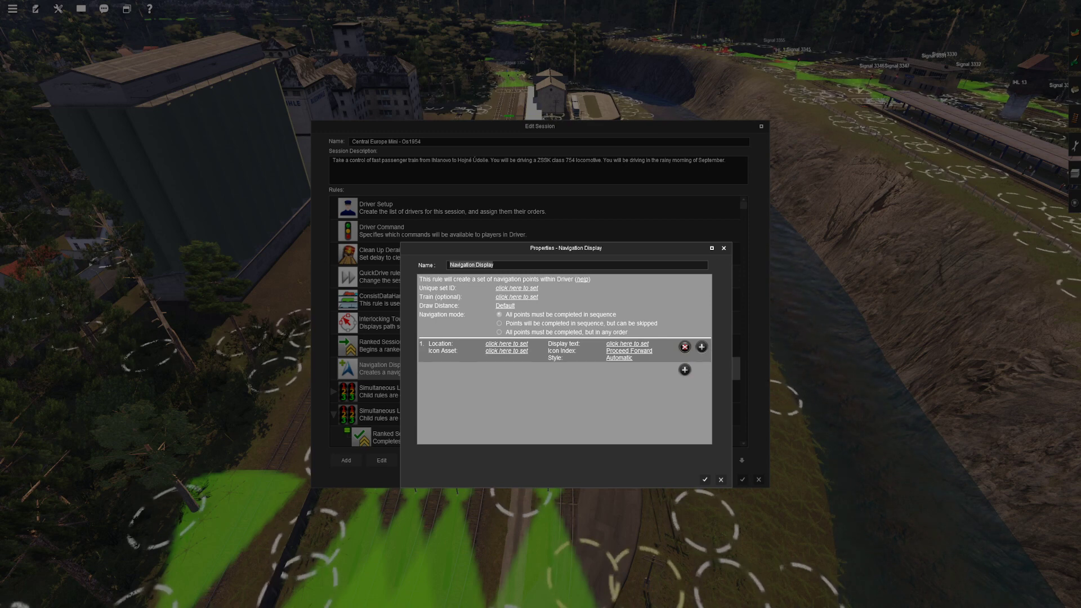
Step: Set the navigation rule's unique set ID to 001 and assign Player Train as its train
{"action": "left_click", "coordinate": [516, 288]}
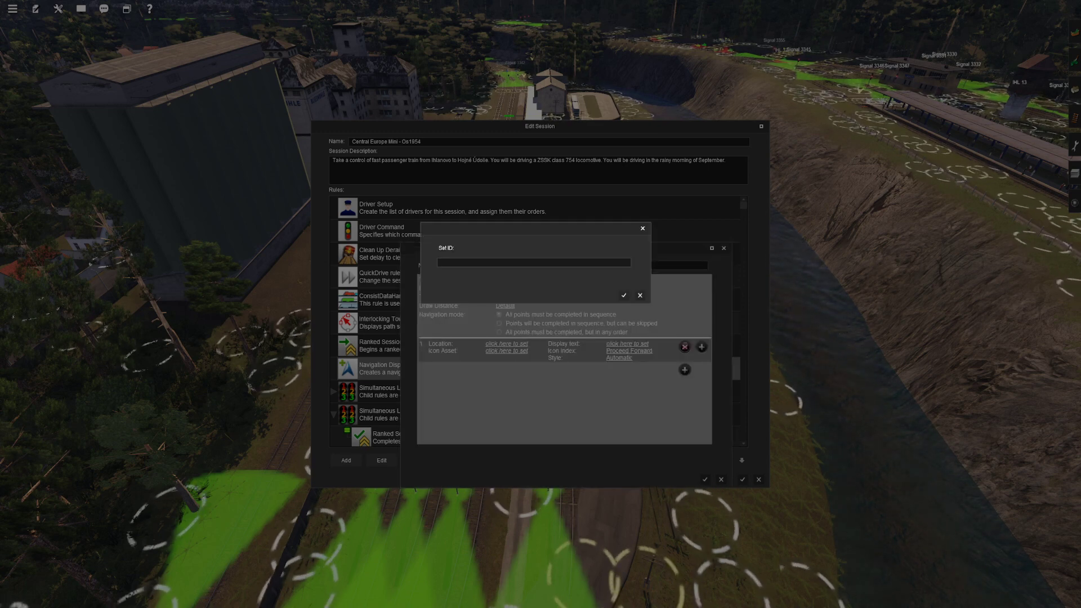
{"action": "type", "text": "001"}
{"action": "key", "text": "Return"}
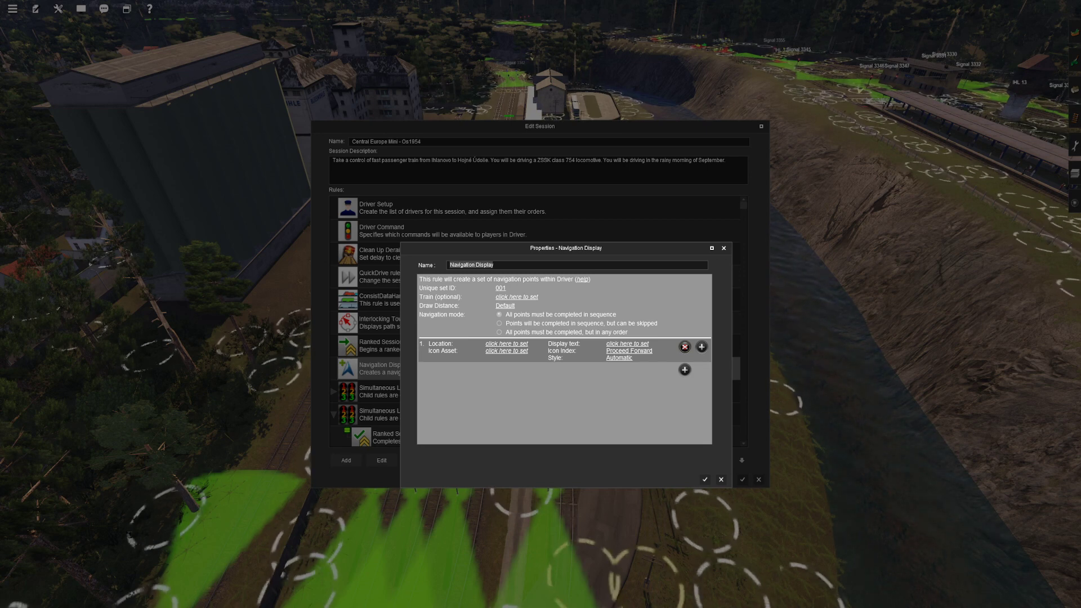
{"action": "left_click", "coordinate": [517, 297]}
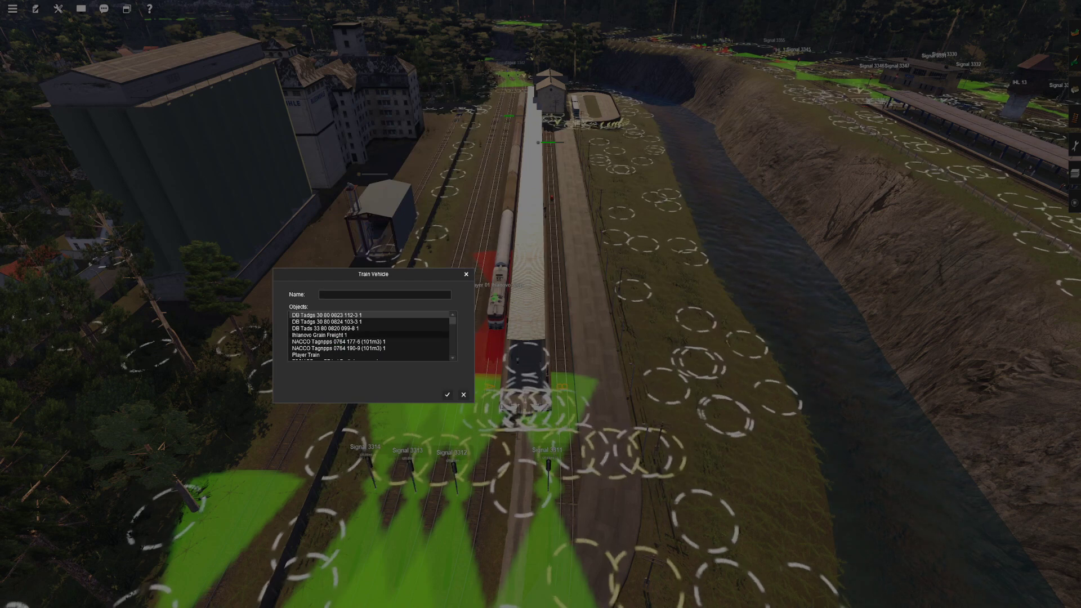
{"action": "left_click", "coordinate": [306, 355]}
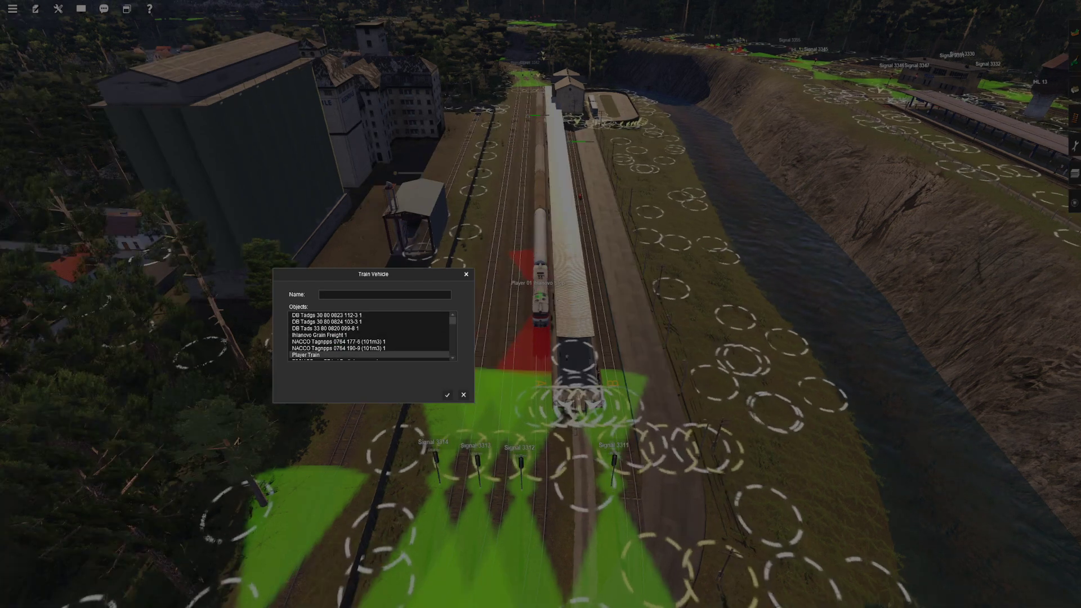
{"action": "left_click", "coordinate": [448, 394]}
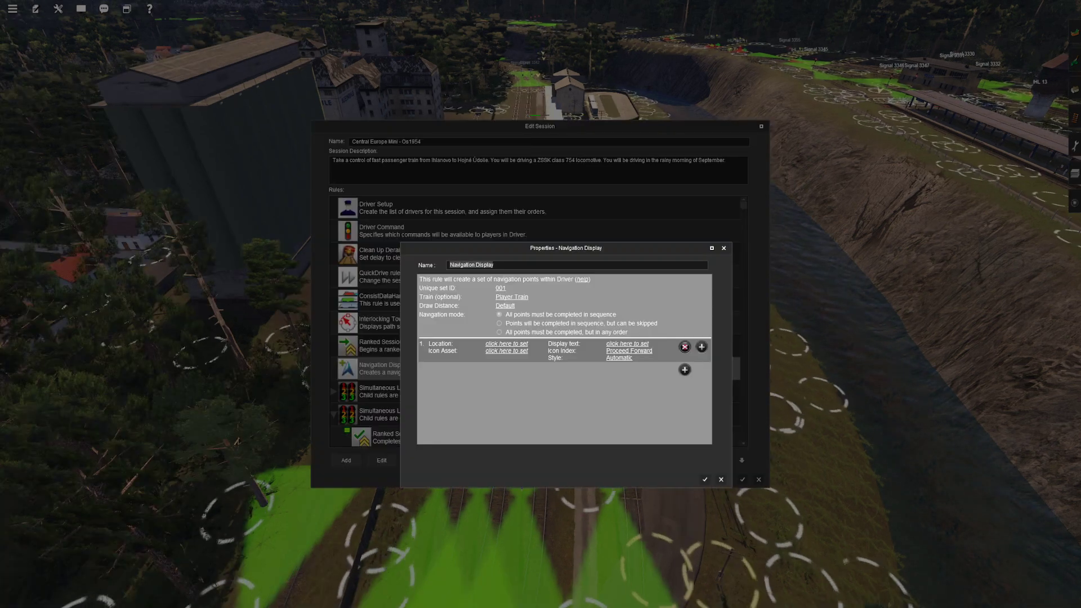
{"action": "left_click", "coordinate": [505, 306]}
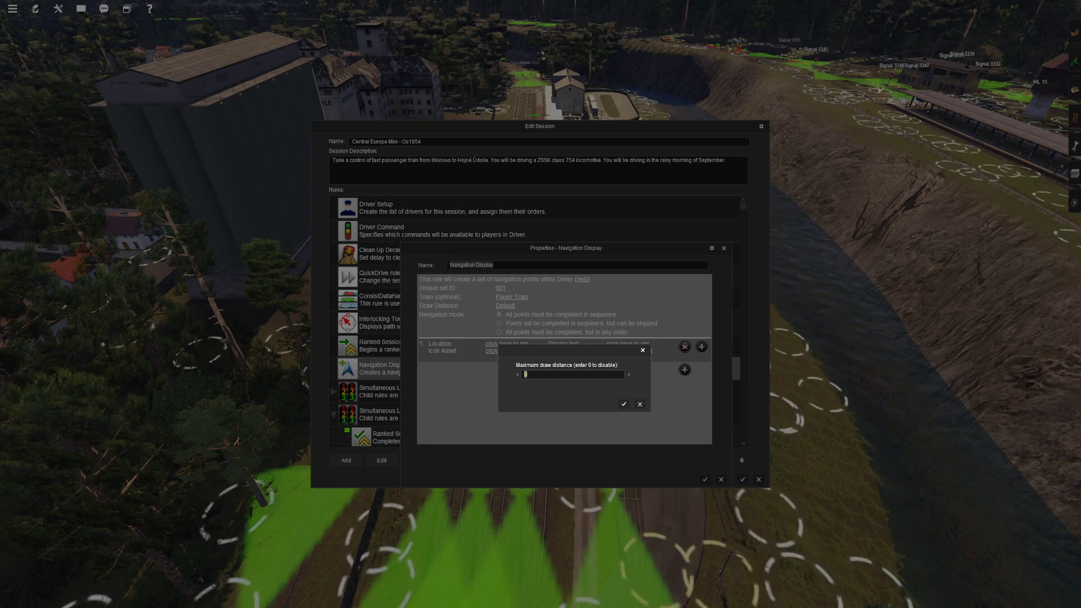
{"action": "key", "text": "Escape"}
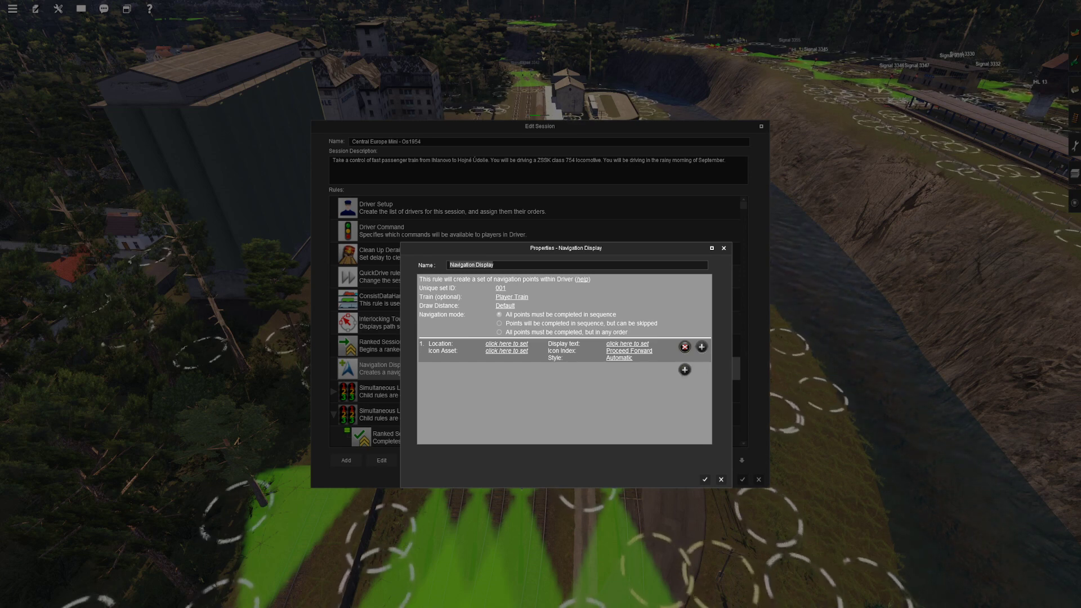
Step: Add seven more navigation points to the Navigation Display rule, making eight entries
{"action": "left_click", "coordinate": [702, 347]}
{"action": "left_click", "coordinate": [702, 347]}
{"action": "left_click", "coordinate": [702, 347]}
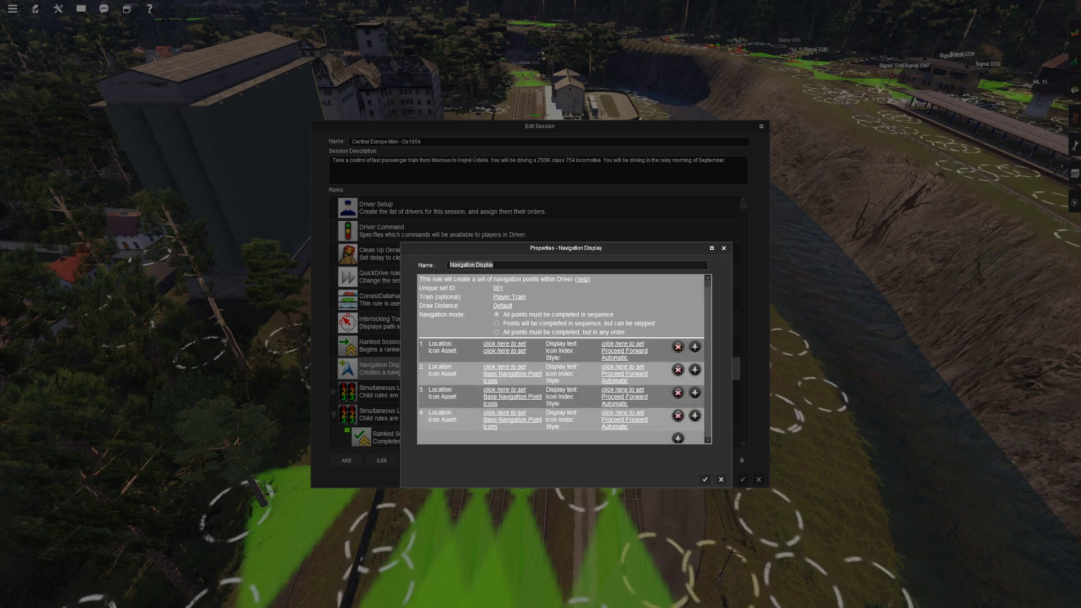
{"action": "scroll", "coordinate": [698, 344], "scroll_direction": "down", "scroll_amount": 1}
{"action": "left_click", "coordinate": [695, 343]}
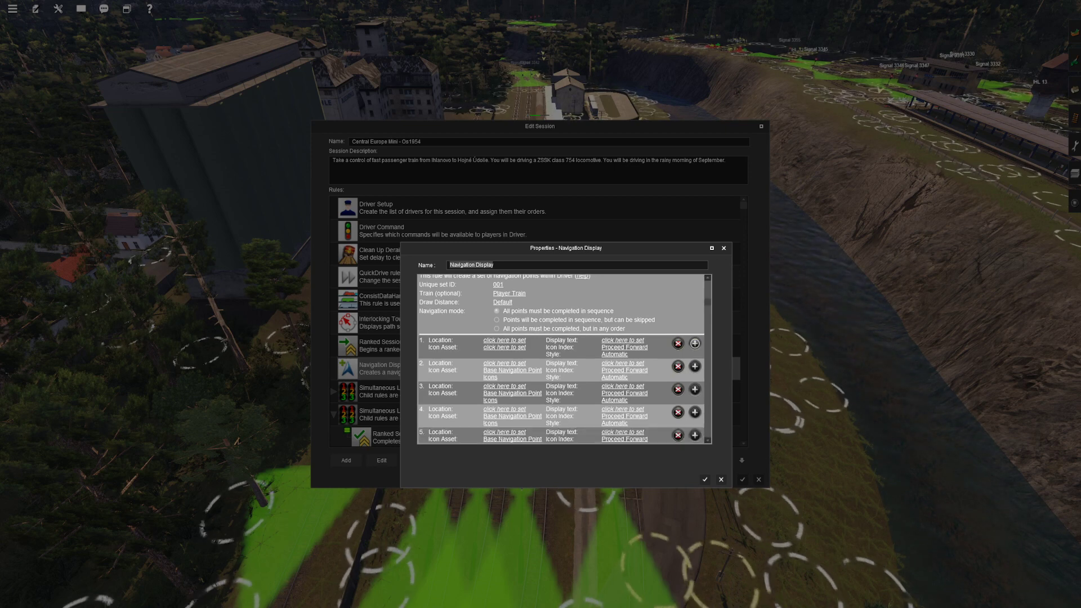
{"action": "left_click", "coordinate": [695, 343]}
{"action": "scroll", "coordinate": [695, 344], "scroll_direction": "down", "scroll_amount": 2}
{"action": "left_click", "coordinate": [695, 389]}
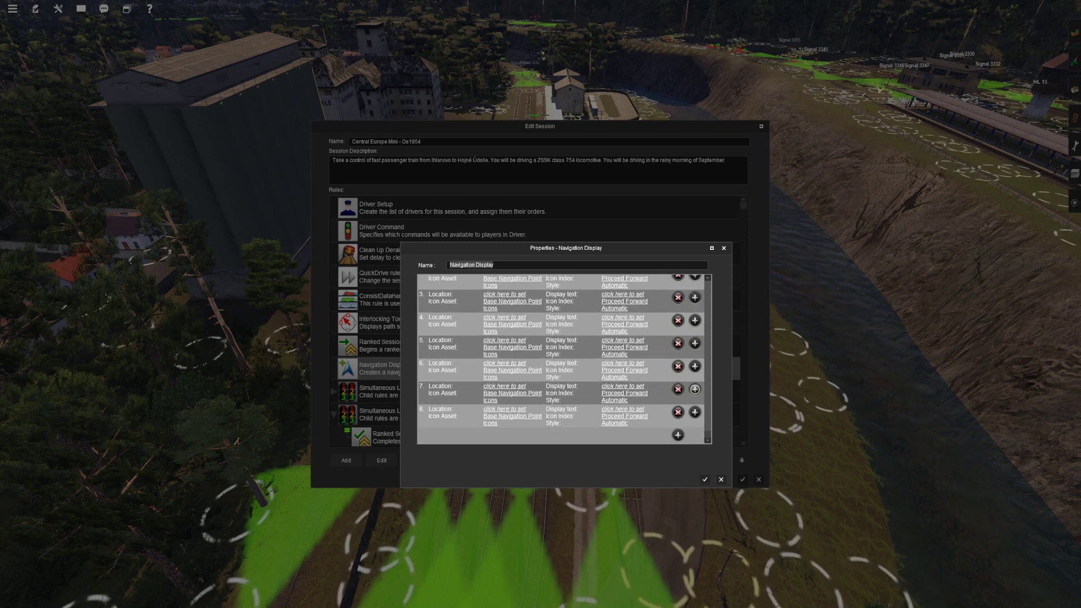
Step: Set the first navigation point's location to the Player 01 Ihlanovo Stop marker
{"action": "scroll", "coordinate": [694, 390], "scroll_direction": "up", "scroll_amount": 3}
{"action": "scroll", "coordinate": [695, 389], "scroll_direction": "up", "scroll_amount": 1}
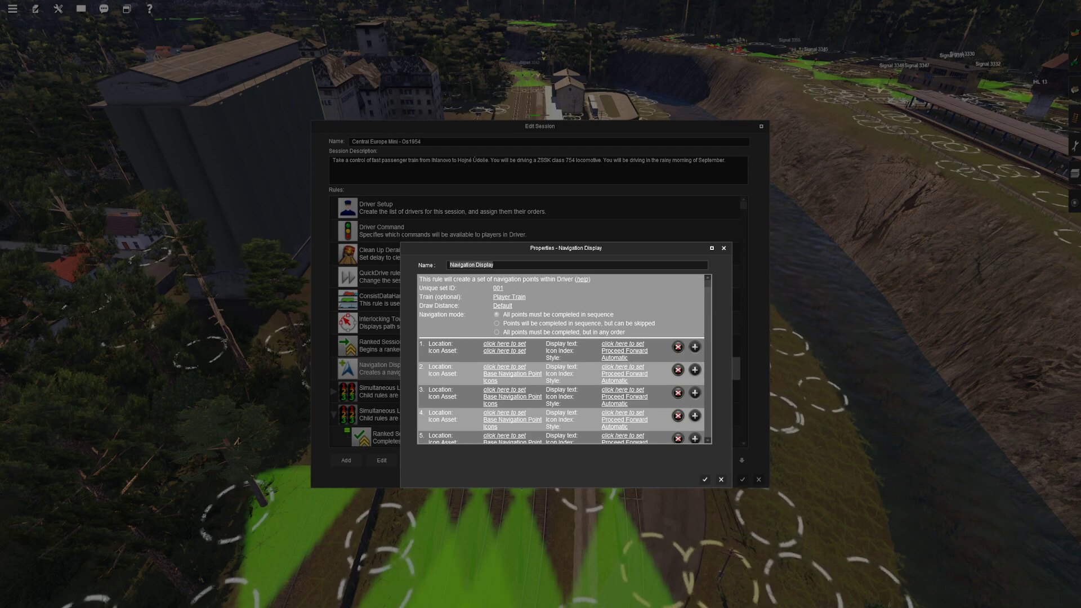
{"action": "scroll", "coordinate": [564, 358], "scroll_direction": "down", "scroll_amount": 3}
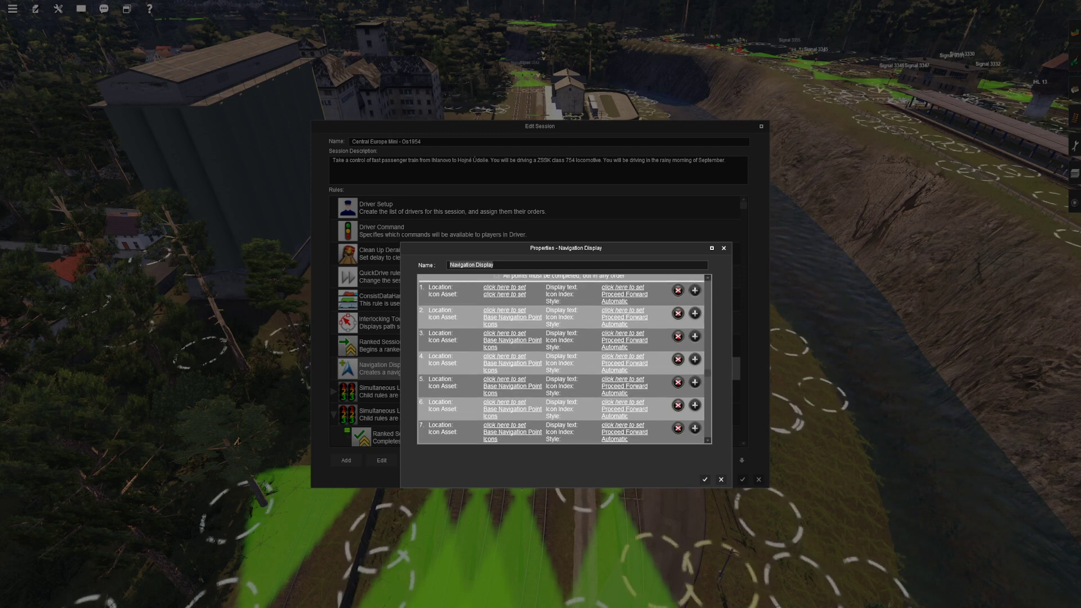
{"action": "scroll", "coordinate": [564, 359], "scroll_direction": "down", "scroll_amount": 2}
{"action": "scroll", "coordinate": [564, 359], "scroll_direction": "up", "scroll_amount": 5}
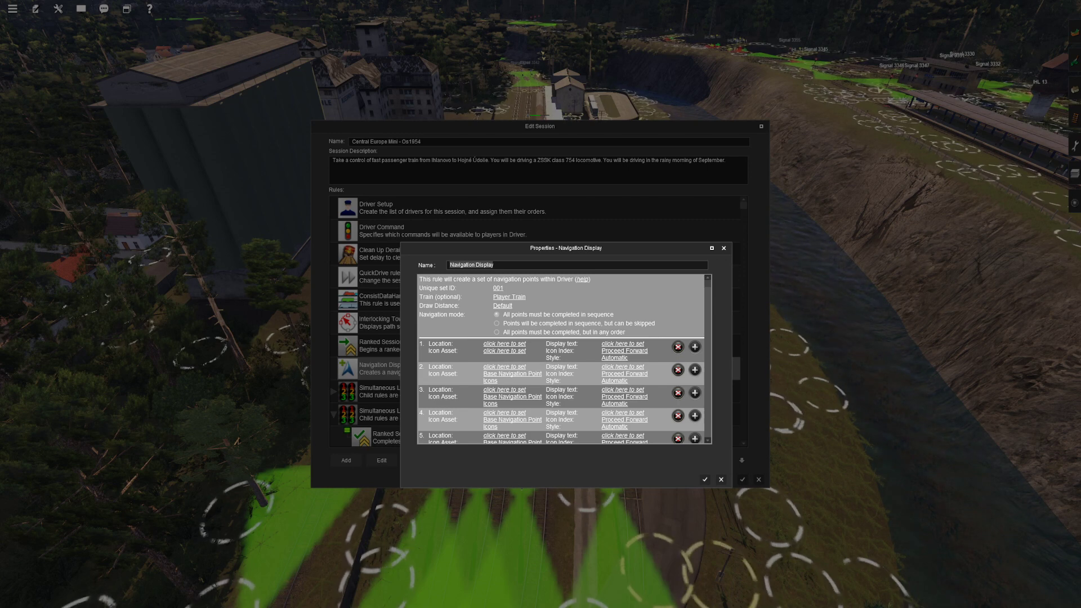
{"action": "left_click", "coordinate": [504, 344]}
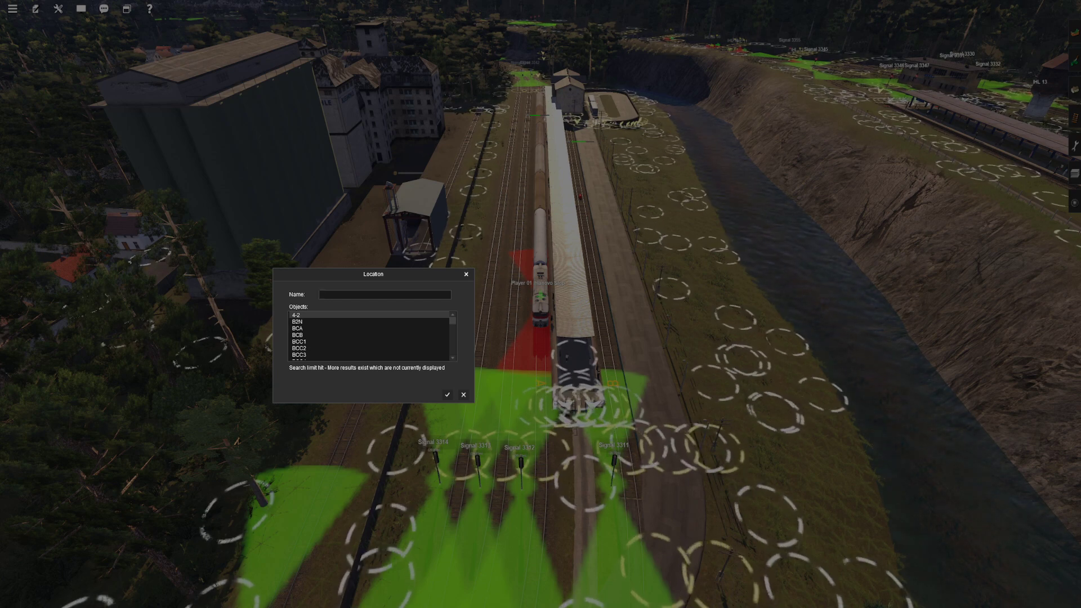
{"action": "type", "text": "Playe"}
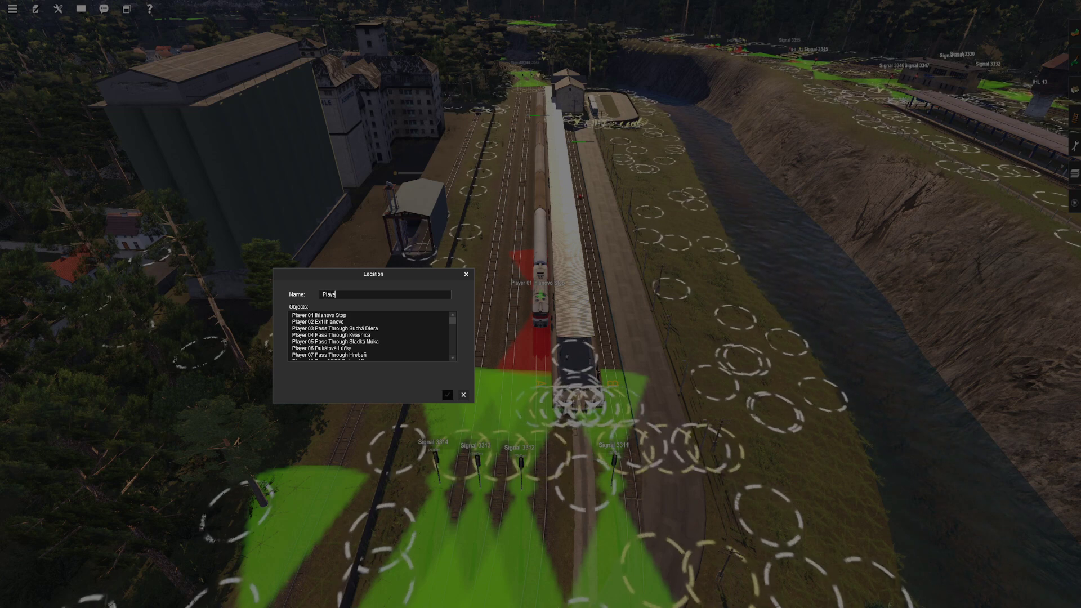
{"action": "type", "text": "r"}
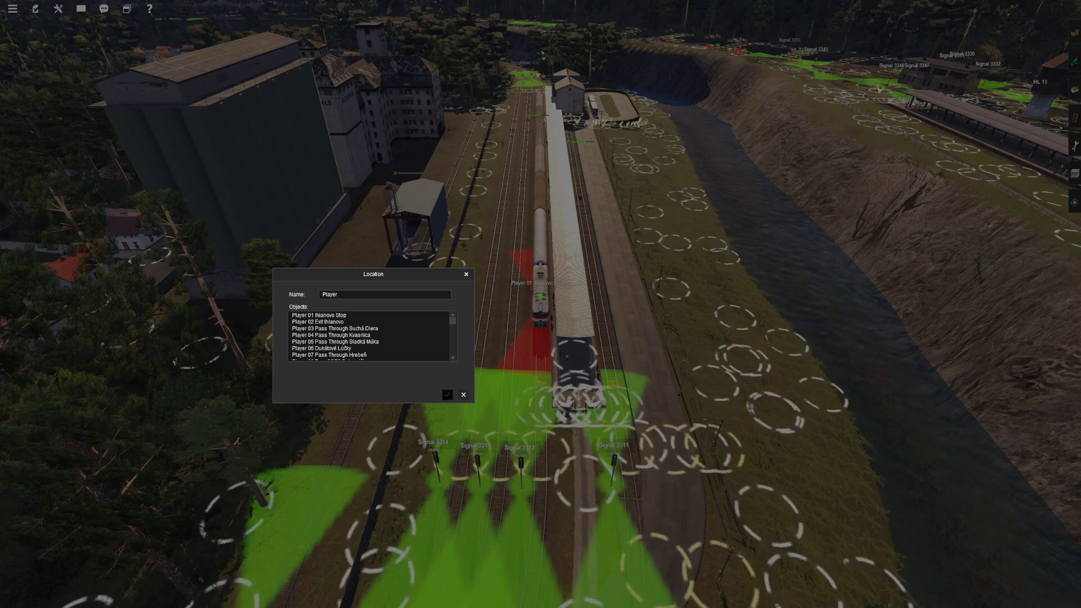
{"action": "type", "text": " 01"}
{"action": "left_click", "coordinate": [320, 315]}
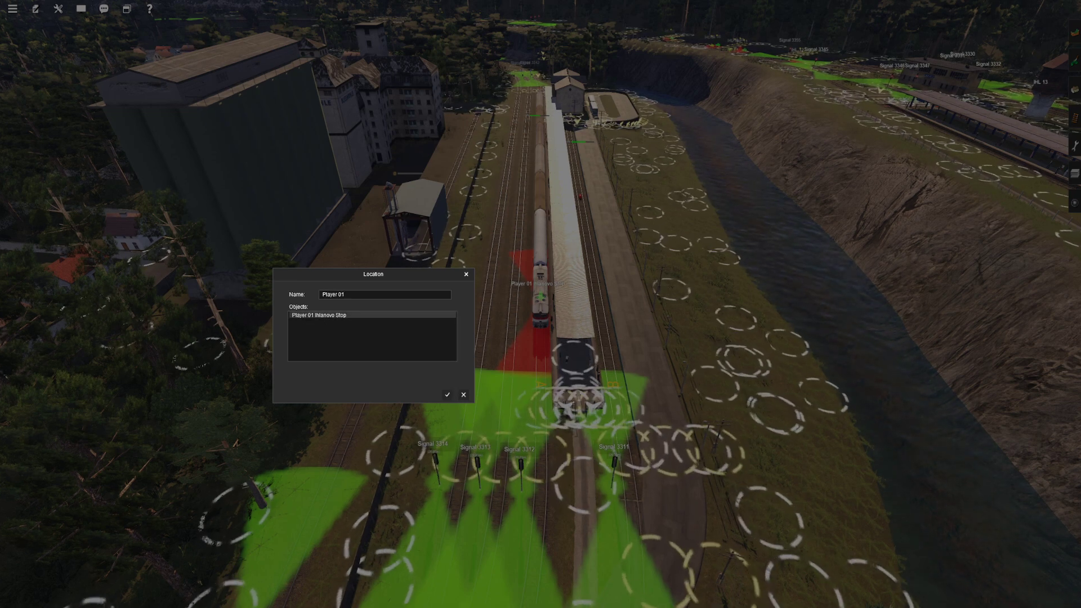
{"action": "left_click", "coordinate": [448, 396]}
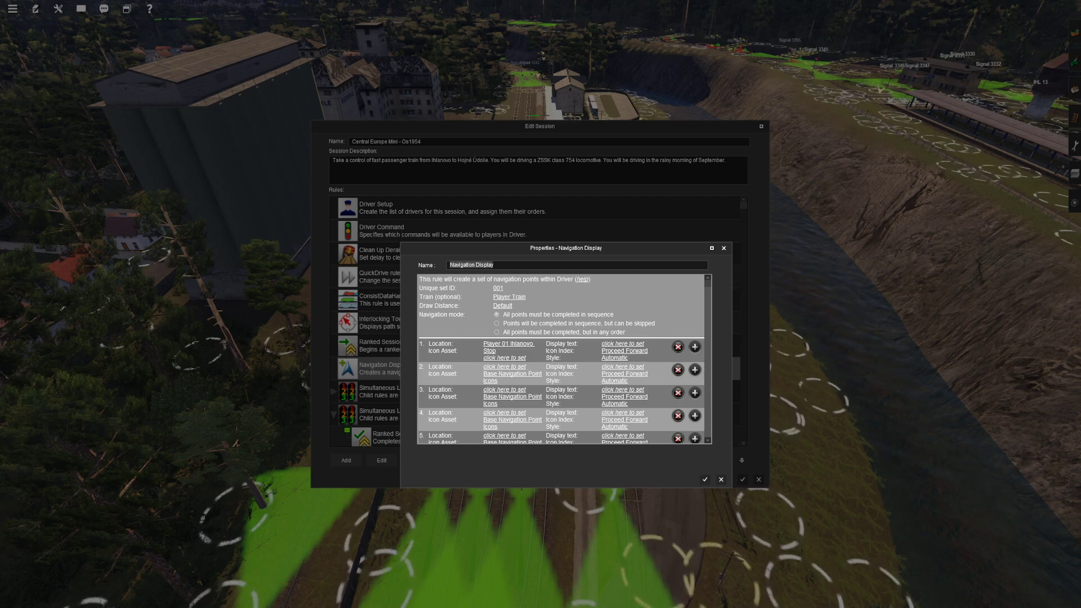
Step: Give the first navigation point the Base Navigation Point Icons asset and the display text "Load Passengers"
{"action": "left_click", "coordinate": [505, 358]}
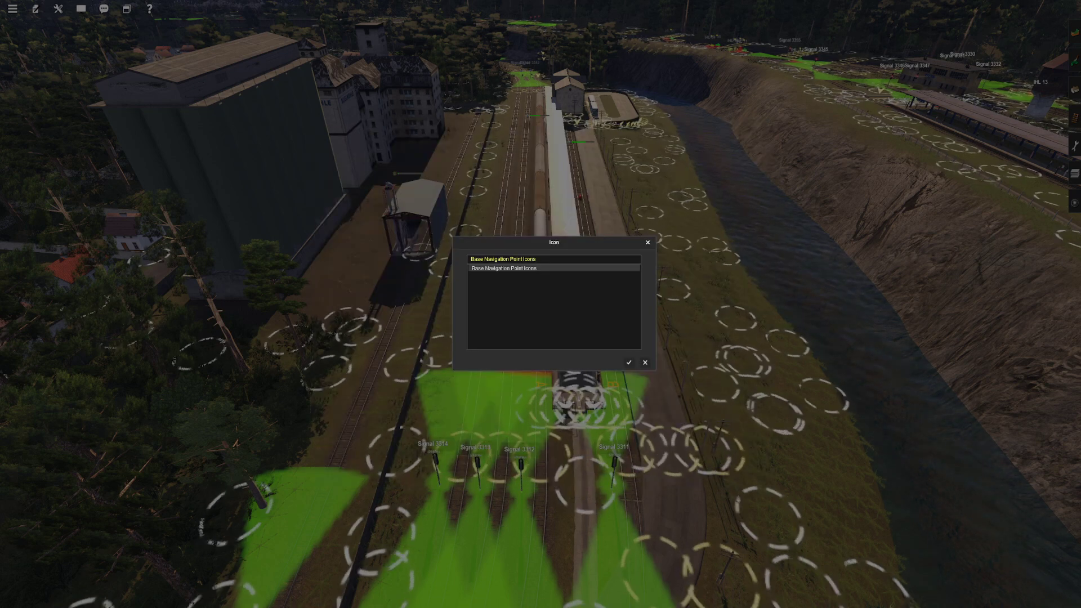
{"action": "left_click", "coordinate": [629, 363]}
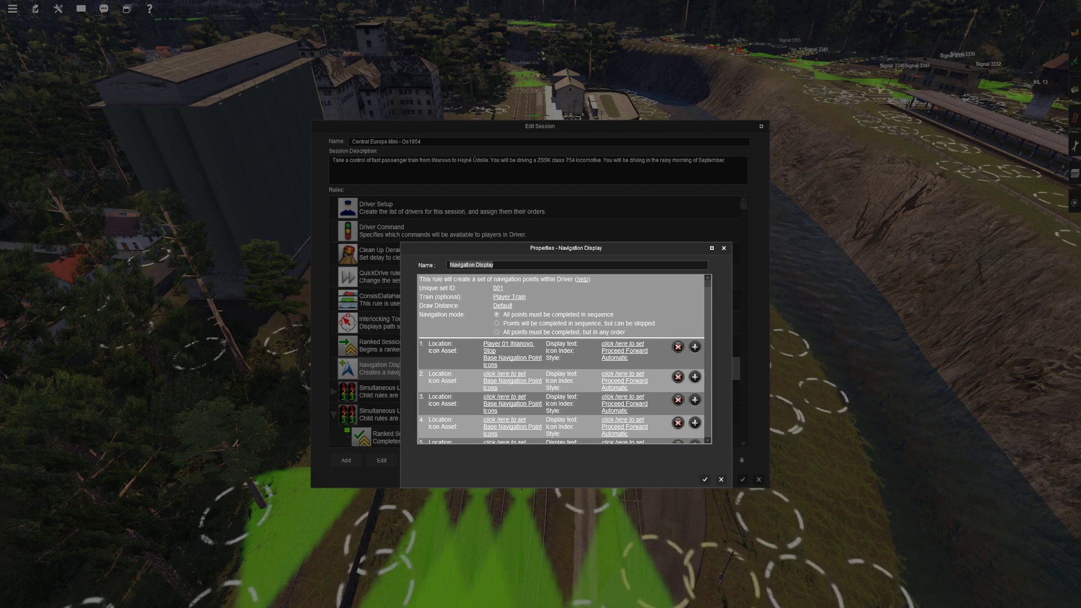
{"action": "left_click", "coordinate": [623, 344]}
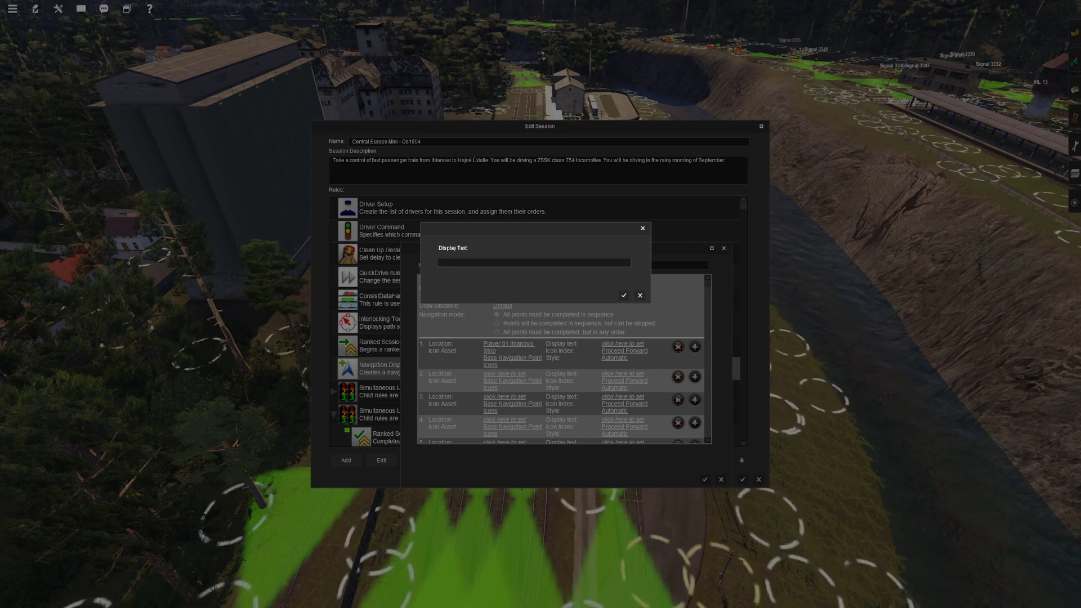
{"action": "type", "text": "oad Passengers"}
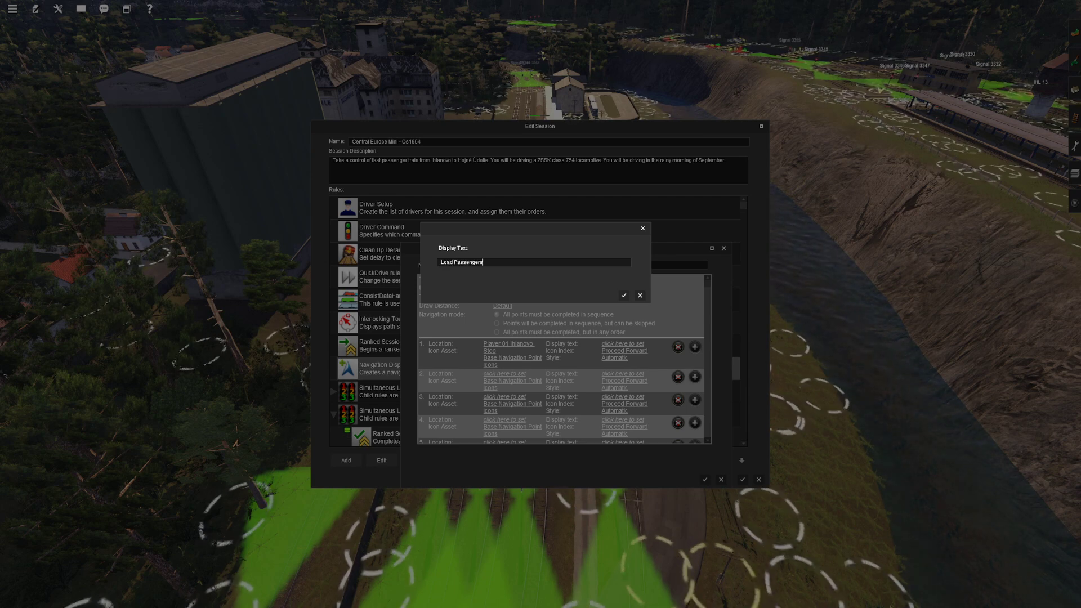
{"action": "key", "text": "Return"}
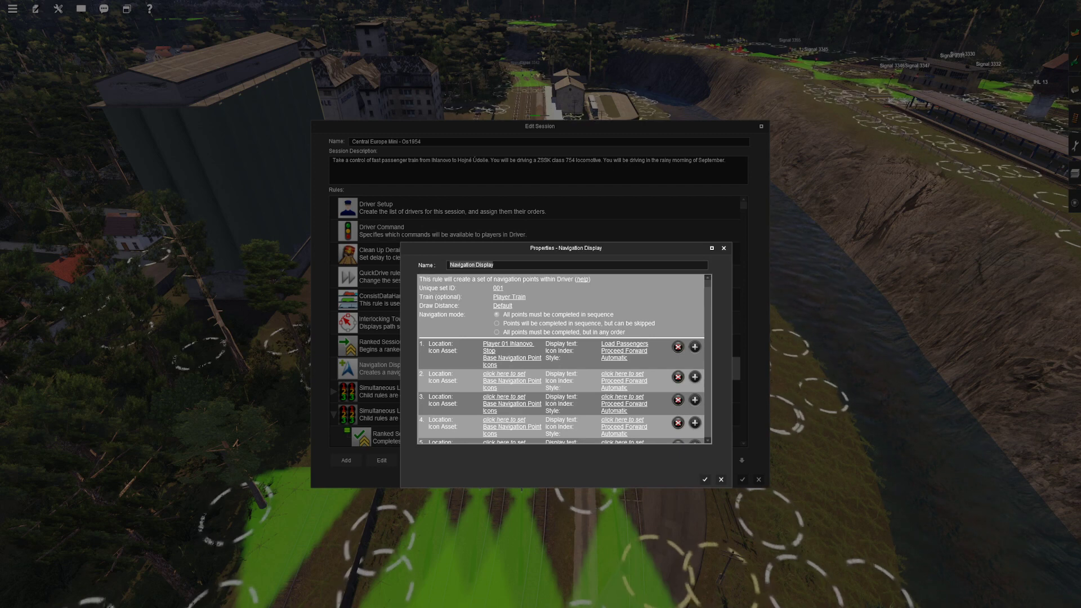
Step: Set the first navigation point's icon index to Passenger Stop and its style to Manual
{"action": "left_click", "coordinate": [624, 351]}
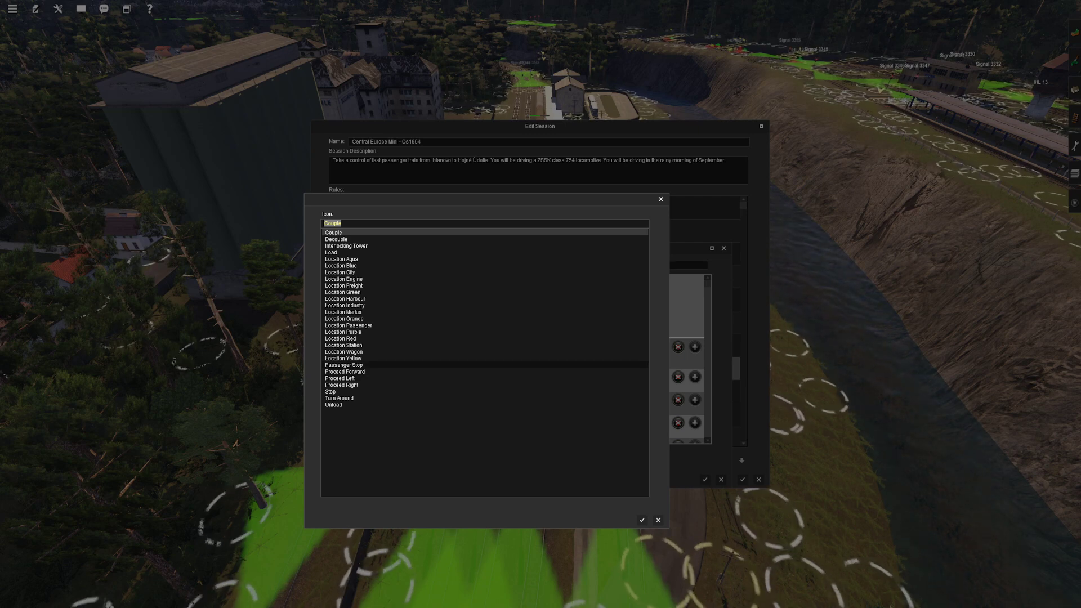
{"action": "left_click", "coordinate": [344, 364]}
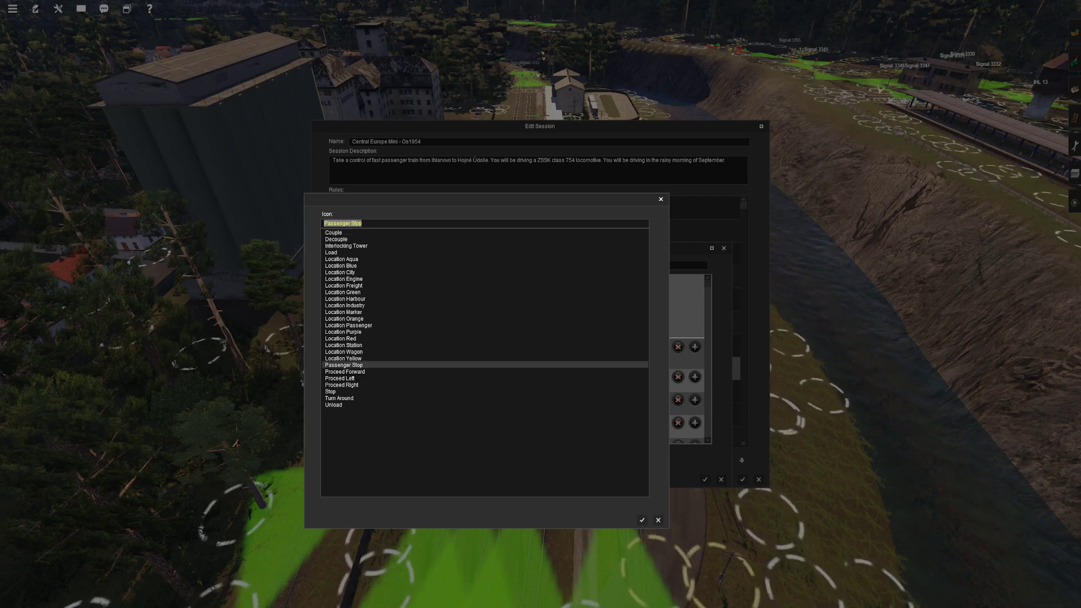
{"action": "key", "text": "Return"}
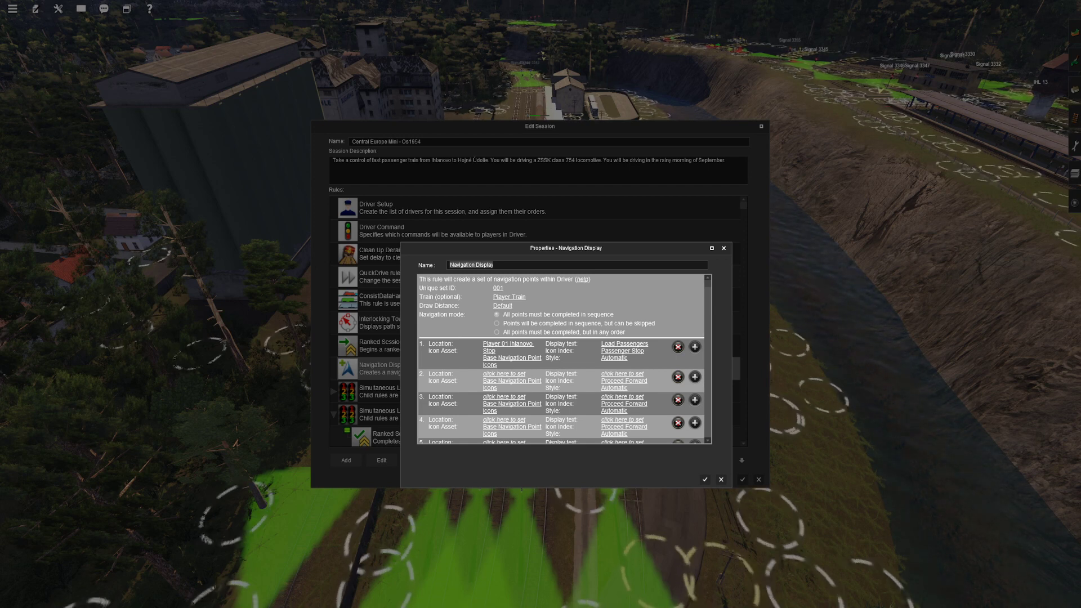
{"action": "left_click", "coordinate": [614, 359]}
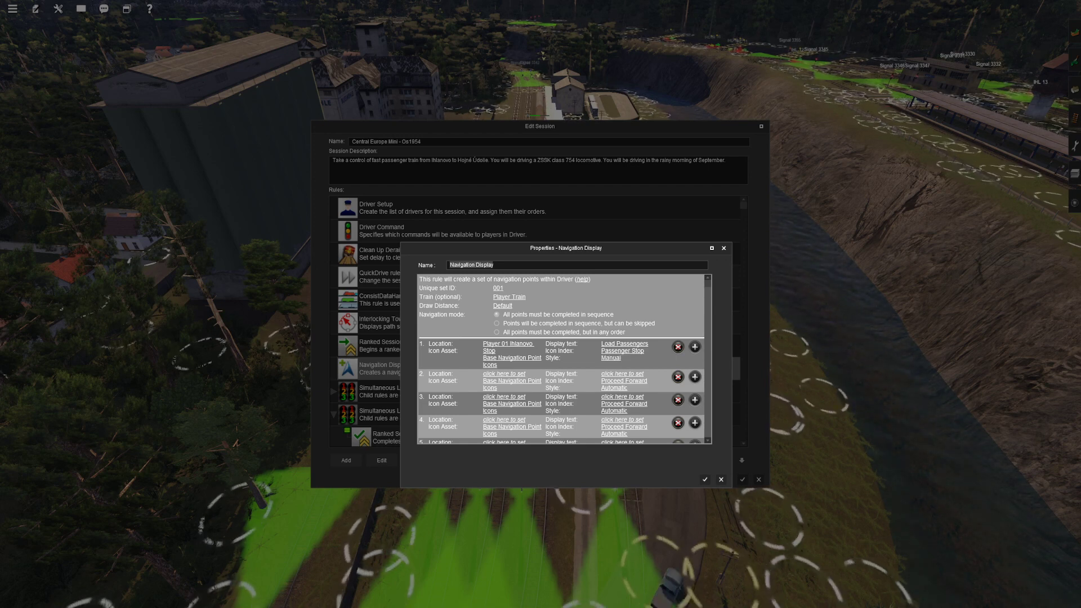
Step: Try the Require Stop style on the first navigation point and return its style to Manual
{"action": "left_click", "coordinate": [612, 359]}
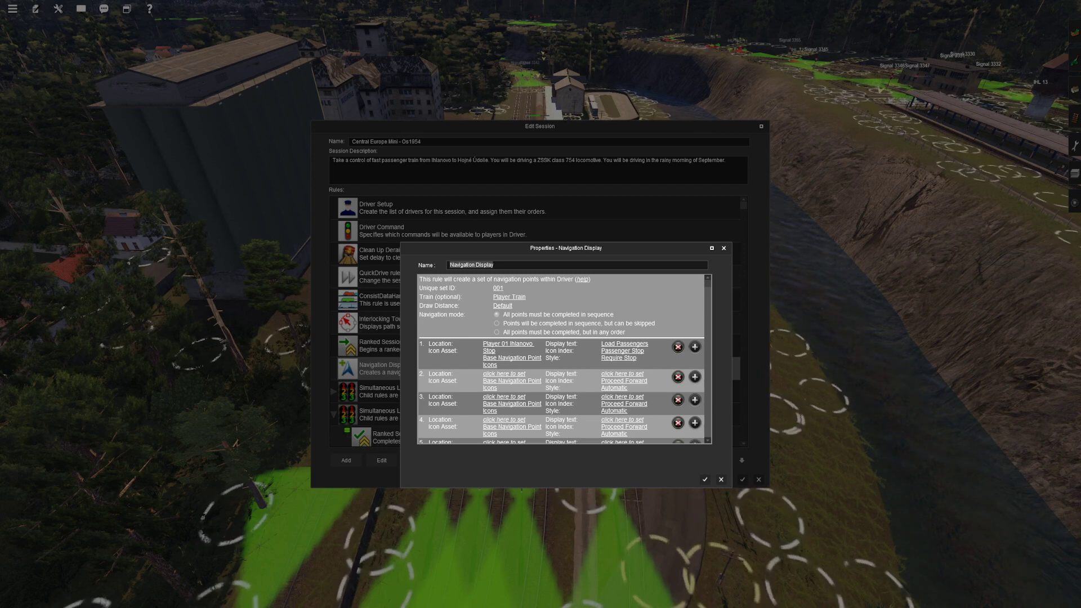
{"action": "left_click", "coordinate": [614, 359]}
{"action": "left_click", "coordinate": [614, 358]}
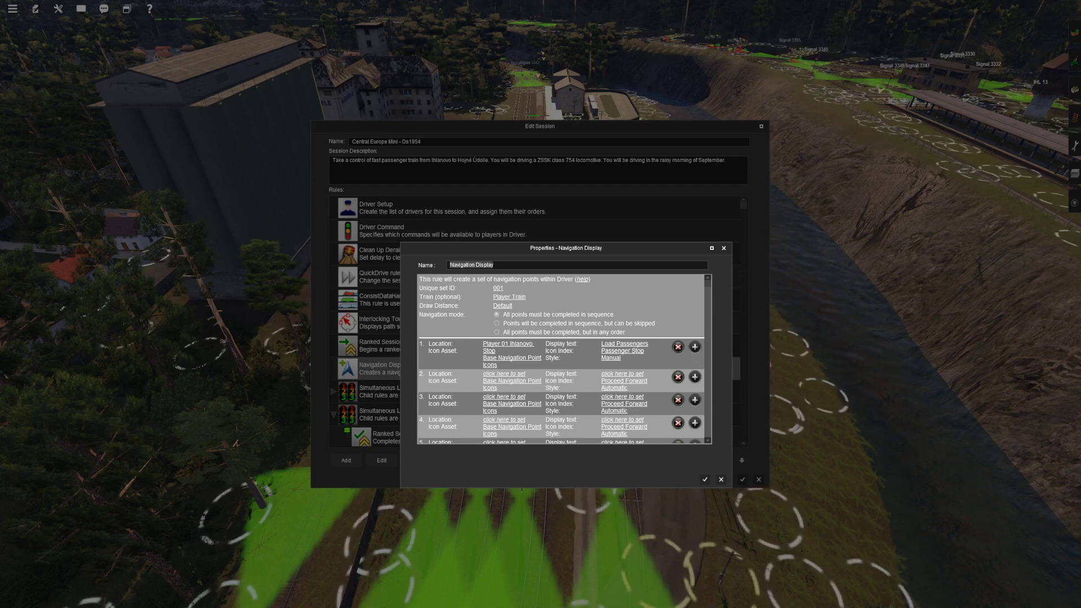
{"action": "left_click", "coordinate": [611, 358]}
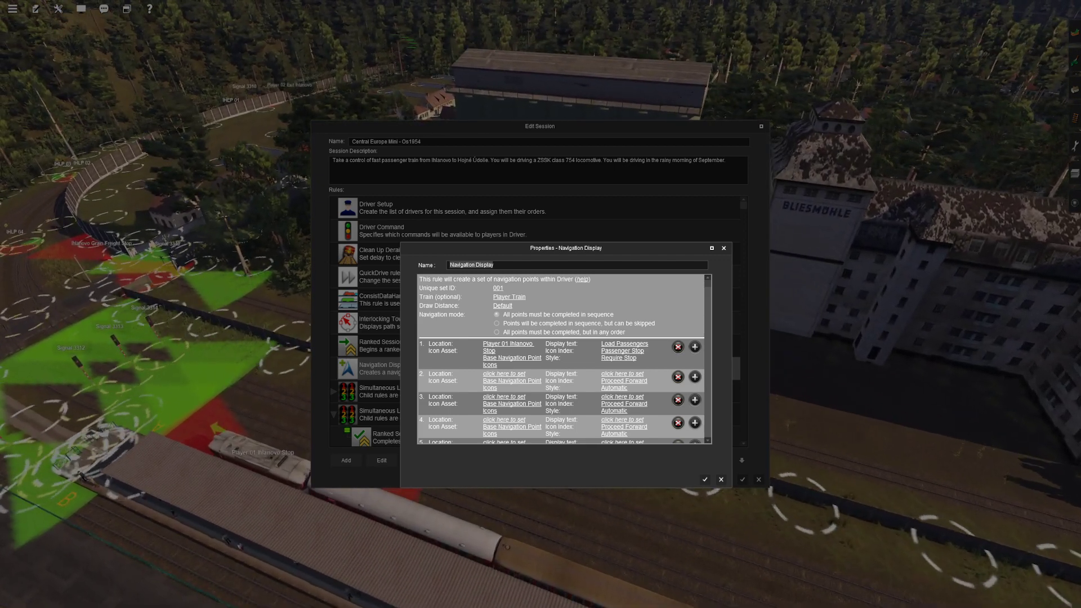
{"action": "left_click", "coordinate": [618, 358]}
{"action": "left_click", "coordinate": [614, 358]}
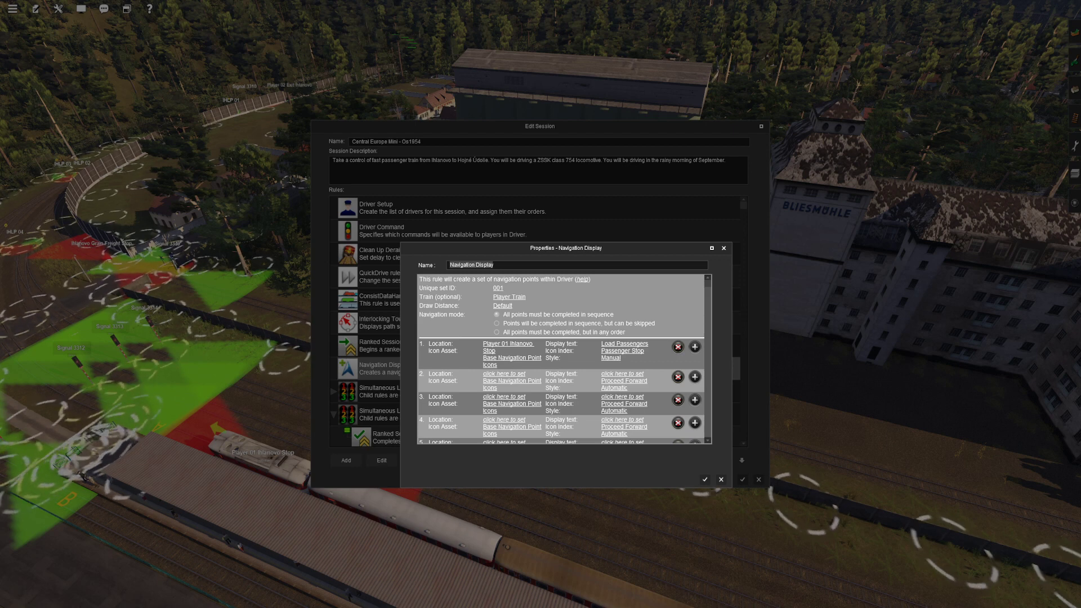
Step: Close the Navigation Display properties and expand the Simultaneous List (System) rule down to the child rules of Check Trackside
{"action": "scroll", "coordinate": [563, 359], "scroll_direction": "down", "scroll_amount": 1}
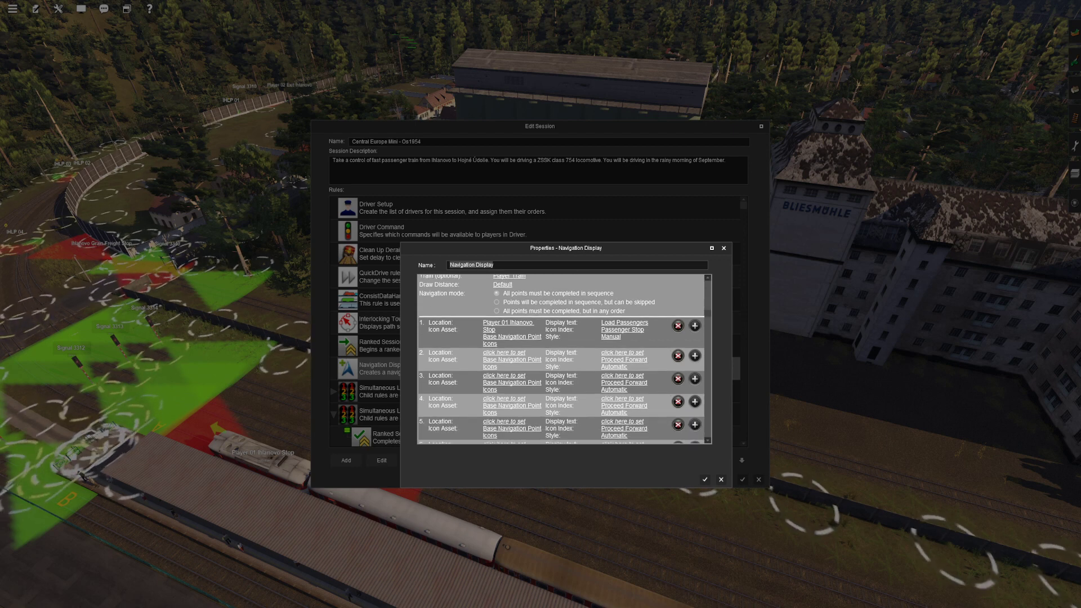
{"action": "scroll", "coordinate": [563, 359], "scroll_direction": "down", "scroll_amount": 2}
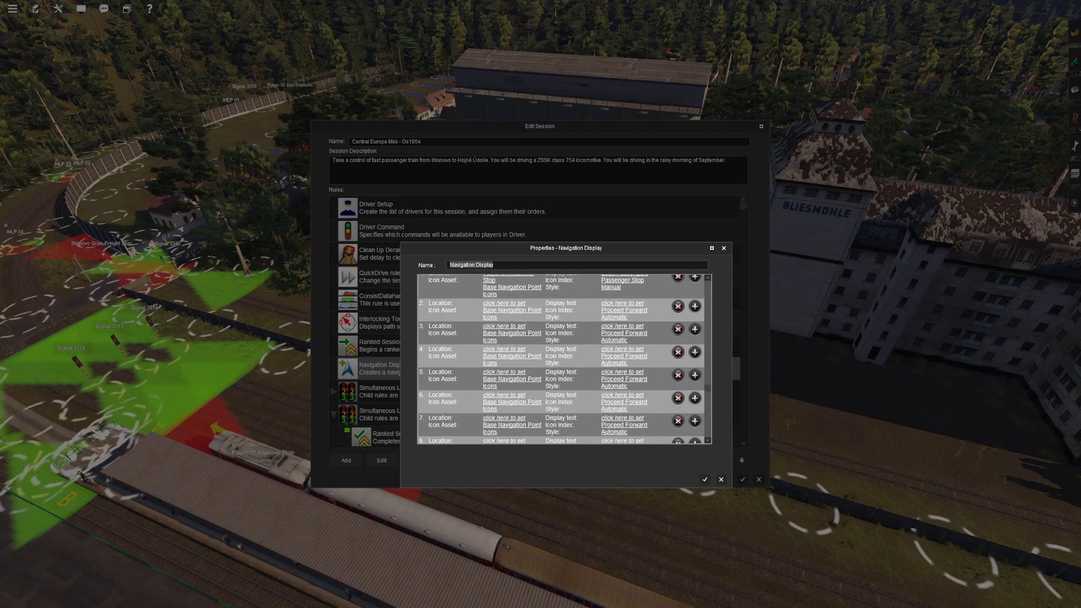
{"action": "key", "text": "Escape"}
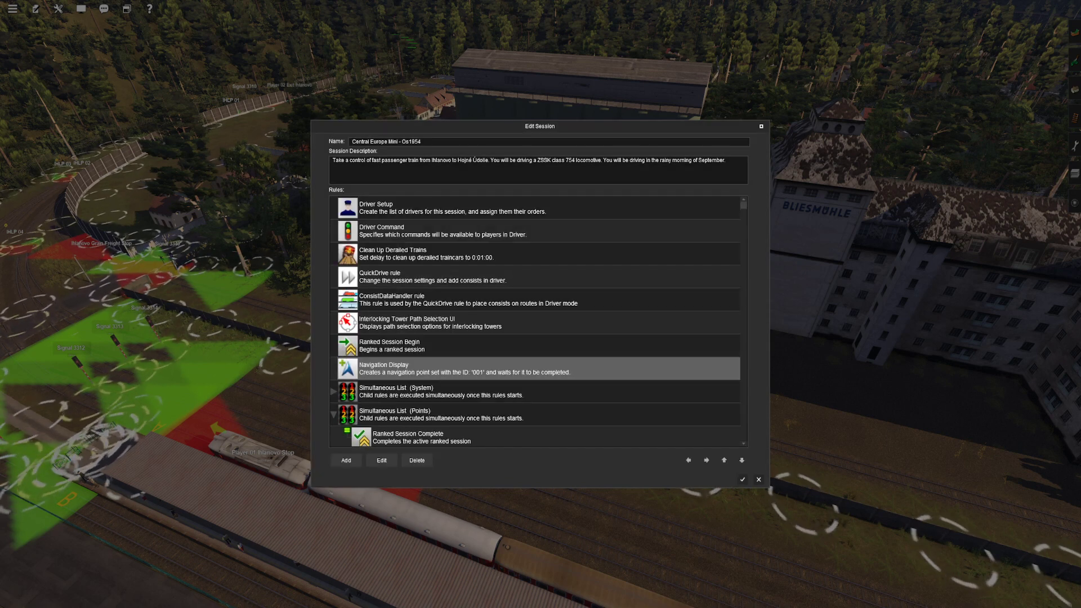
{"action": "scroll", "coordinate": [536, 321], "scroll_direction": "down", "scroll_amount": 1}
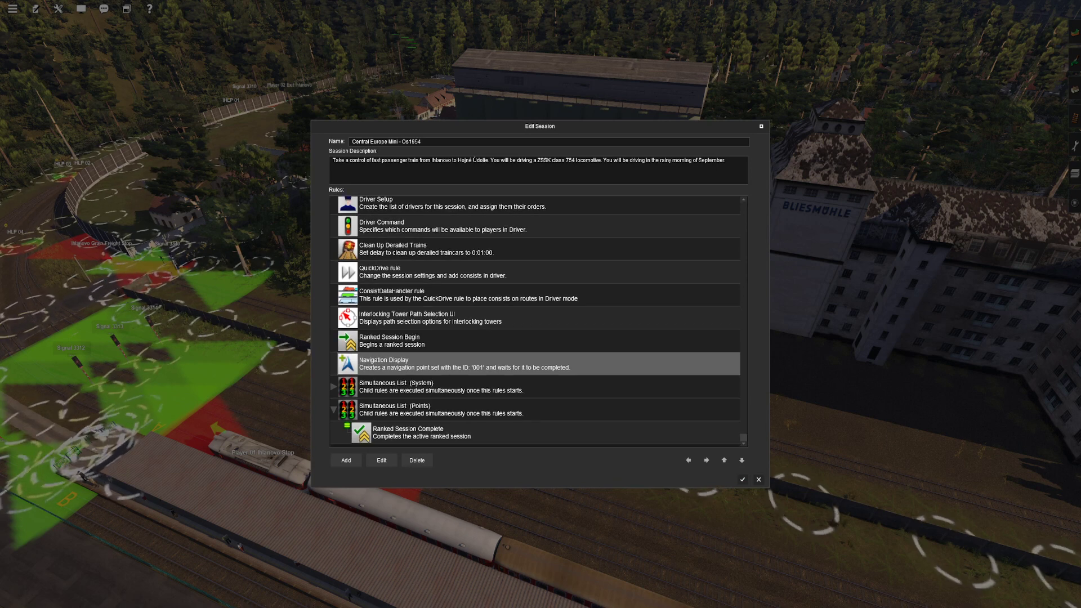
{"action": "left_click", "coordinate": [334, 387]}
{"action": "scroll", "coordinate": [536, 322], "scroll_direction": "down", "scroll_amount": 3}
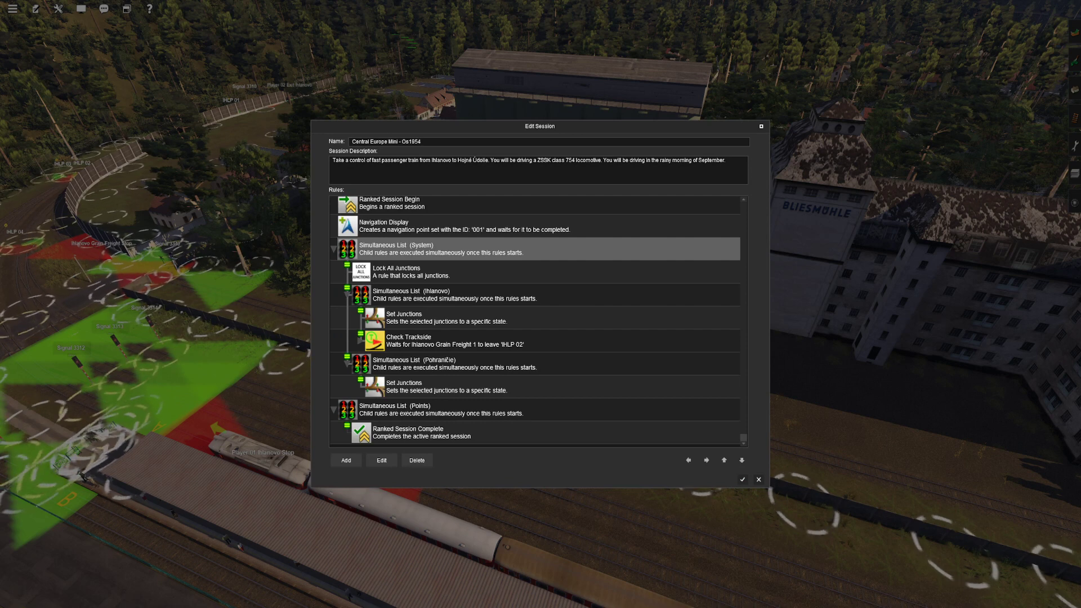
{"action": "left_click", "coordinate": [360, 340]}
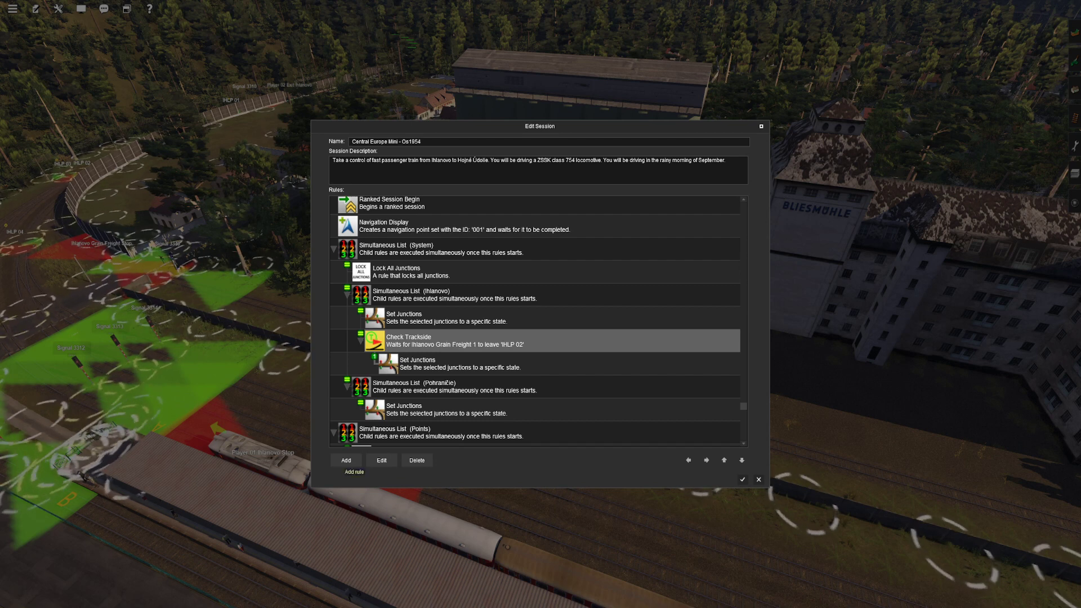
Step: Add a Simultaneous List rule as a child of Check Trackside and nest the existing Set Junctions rule inside it
{"action": "left_click", "coordinate": [346, 460]}
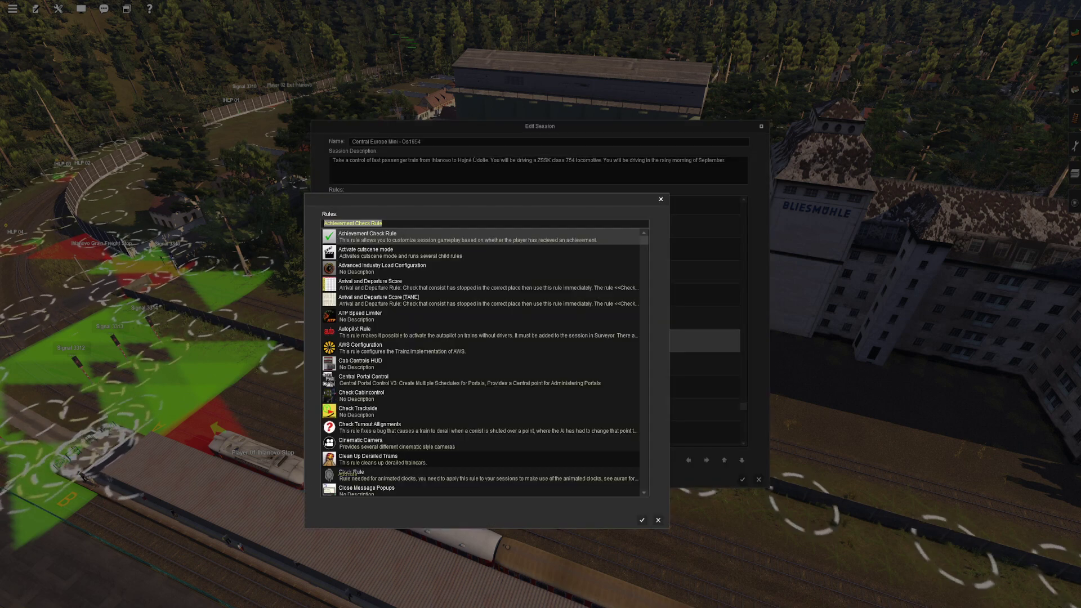
{"action": "type", "text": "simu"}
{"action": "key", "text": "Return"}
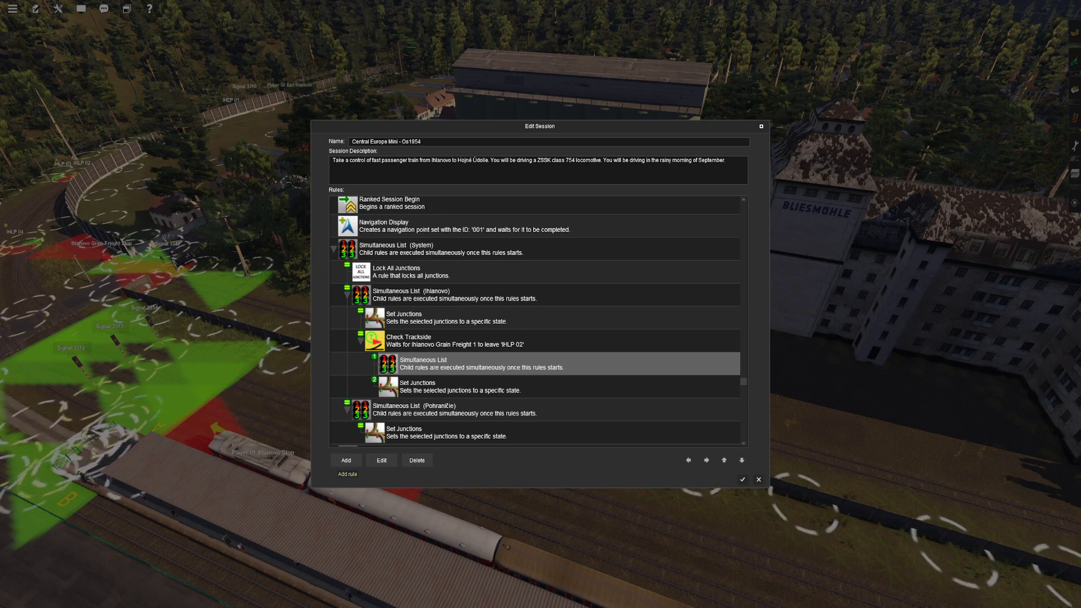
{"action": "left_click", "coordinate": [688, 461]}
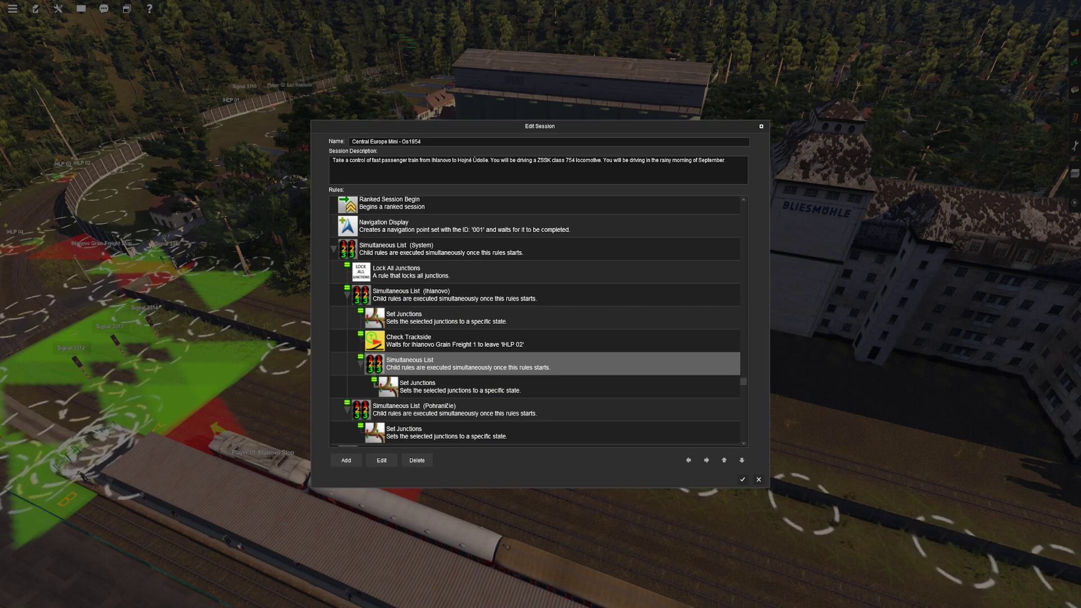
{"action": "left_click", "coordinate": [706, 460]}
{"action": "left_click", "coordinate": [535, 387]}
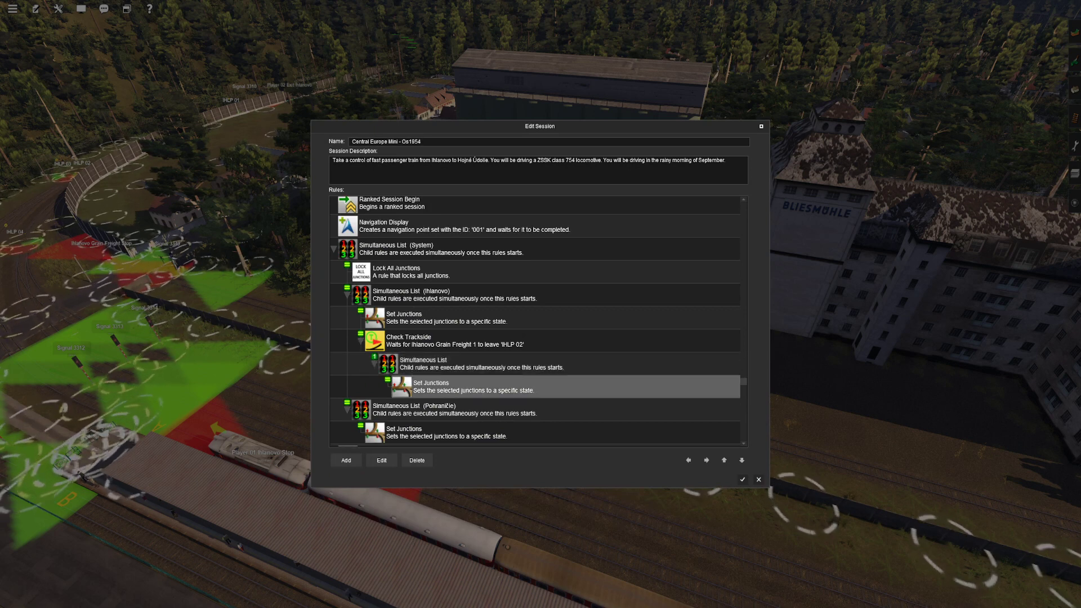
Step: Add a Navigation Point Complete rule below Set Junctions within the new Simultaneous List
{"action": "left_click", "coordinate": [346, 461]}
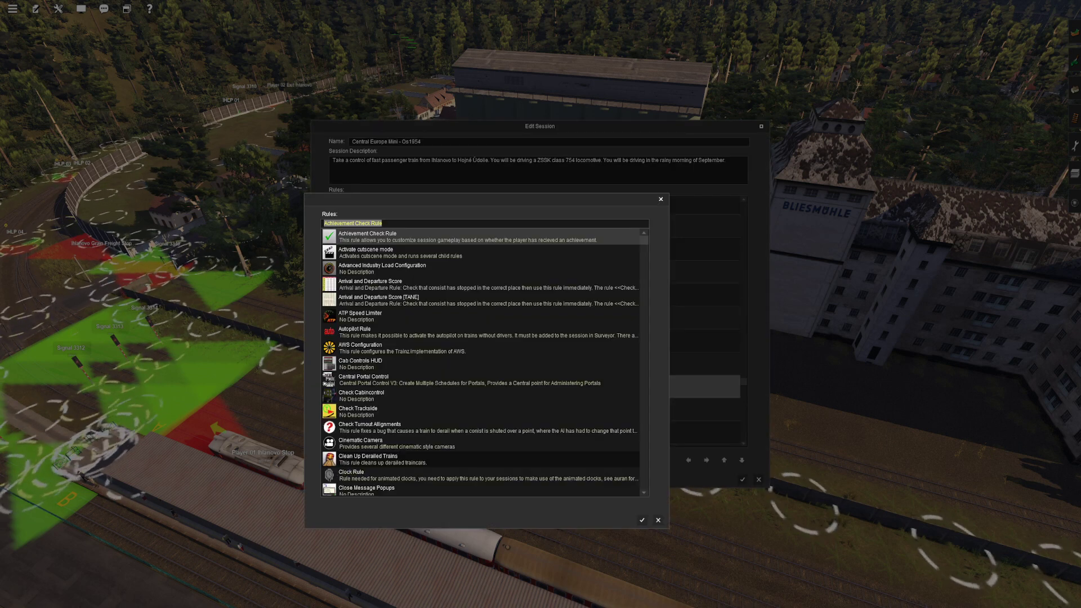
{"action": "type", "text": "navi"}
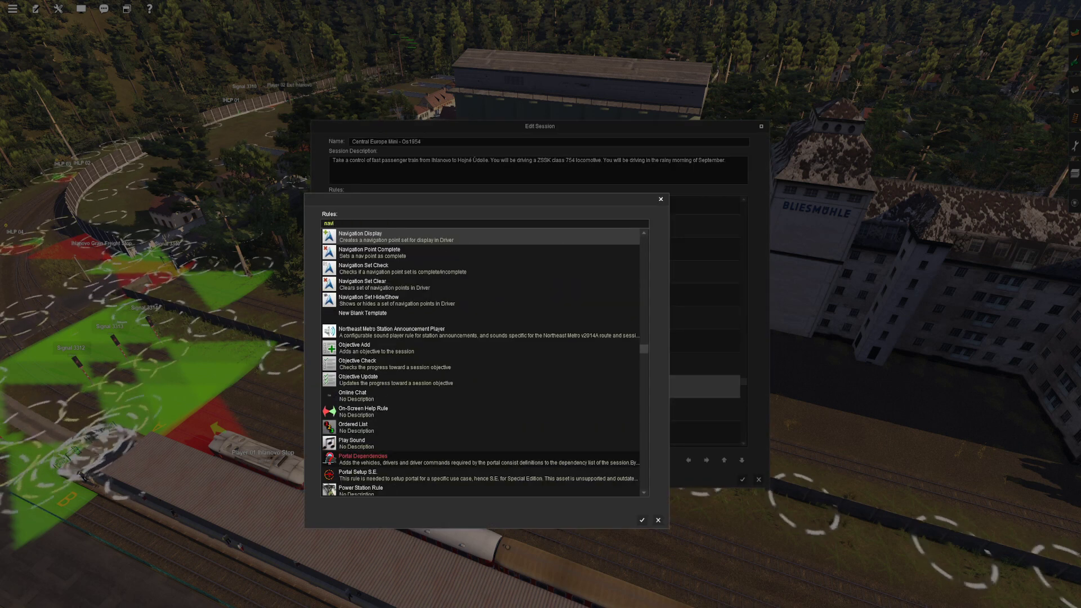
{"action": "key", "text": "Down"}
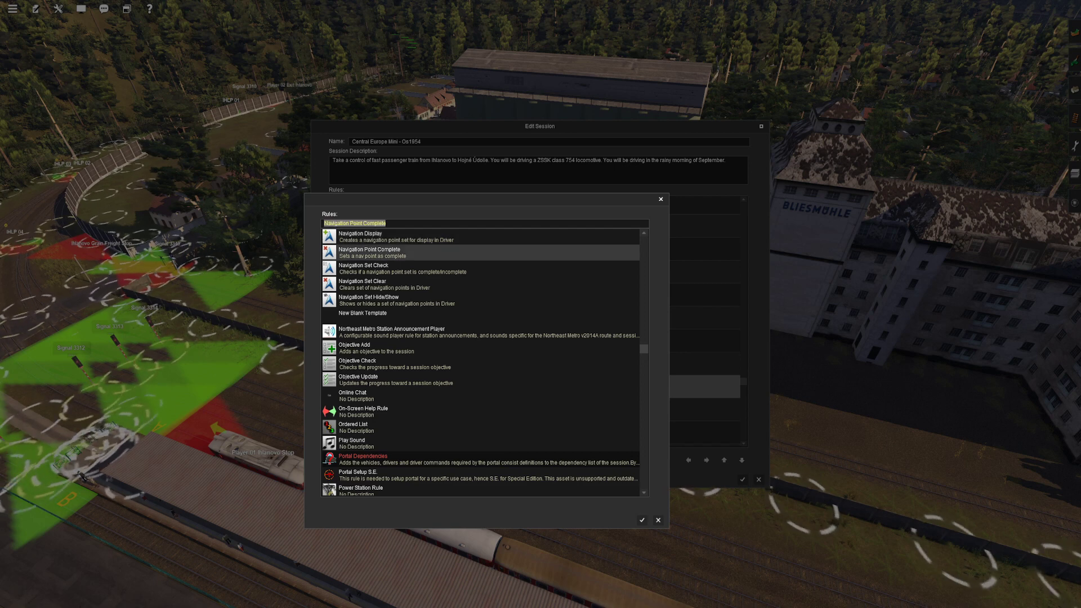
{"action": "key", "text": "Return"}
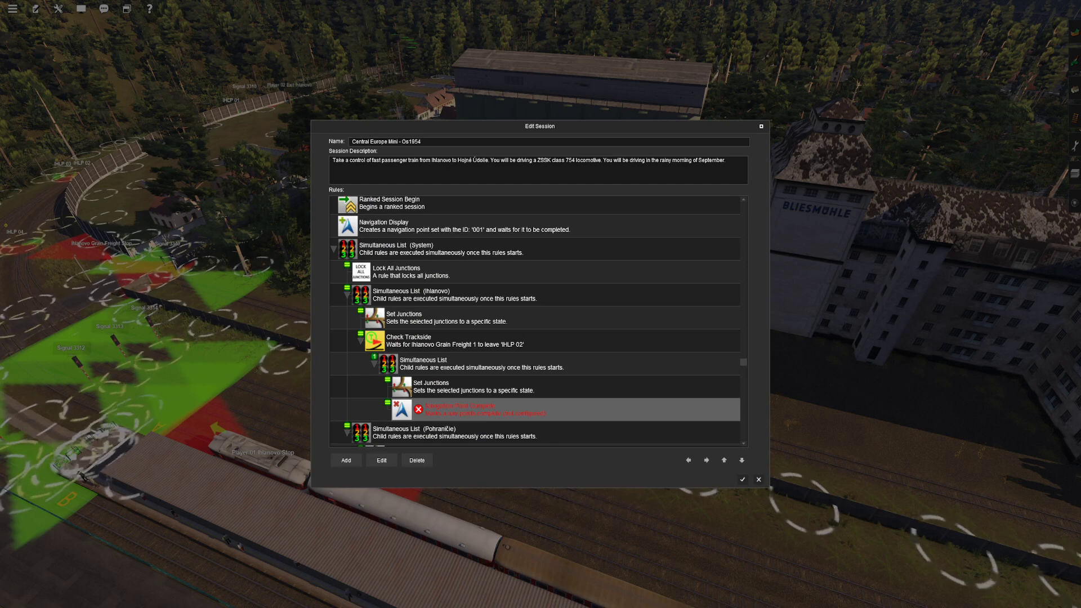
Step: Configure the Navigation Point Complete rule to mark navigation point 1 complete in set 001
{"action": "scroll", "coordinate": [534, 321], "scroll_direction": "down", "scroll_amount": 3}
{"action": "double_click", "coordinate": [485, 341]}
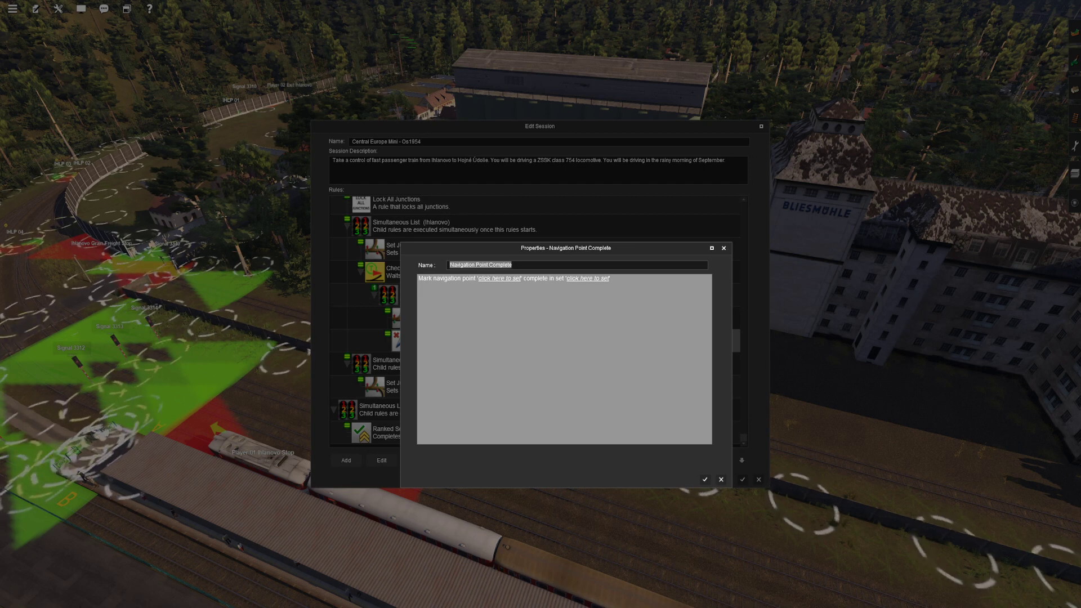
{"action": "left_click", "coordinate": [499, 279]}
{"action": "type", "text": "1"}
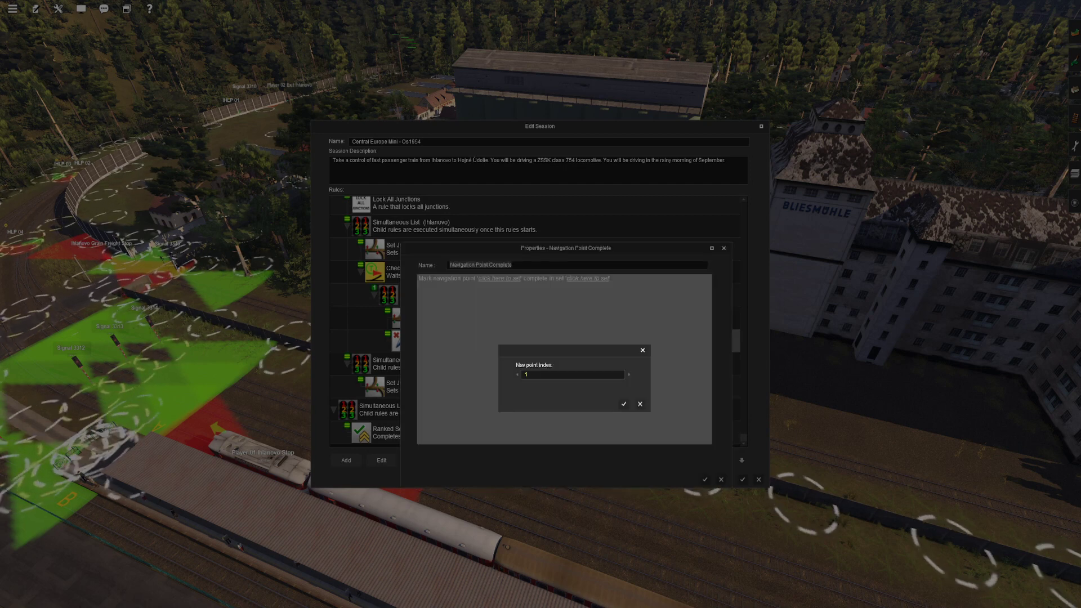
{"action": "key", "text": "Return"}
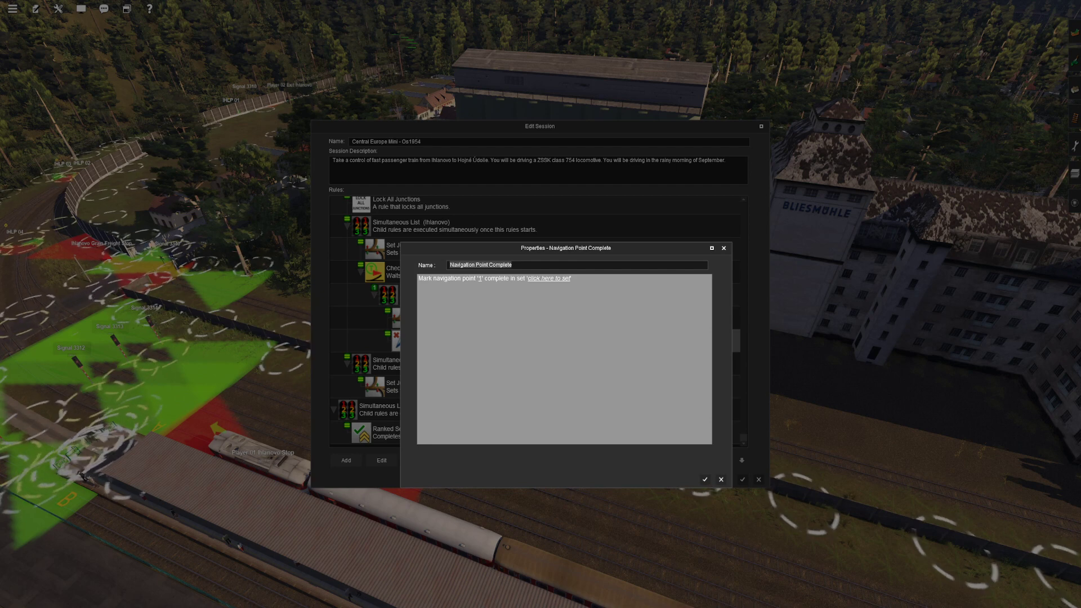
{"action": "left_click", "coordinate": [549, 279]}
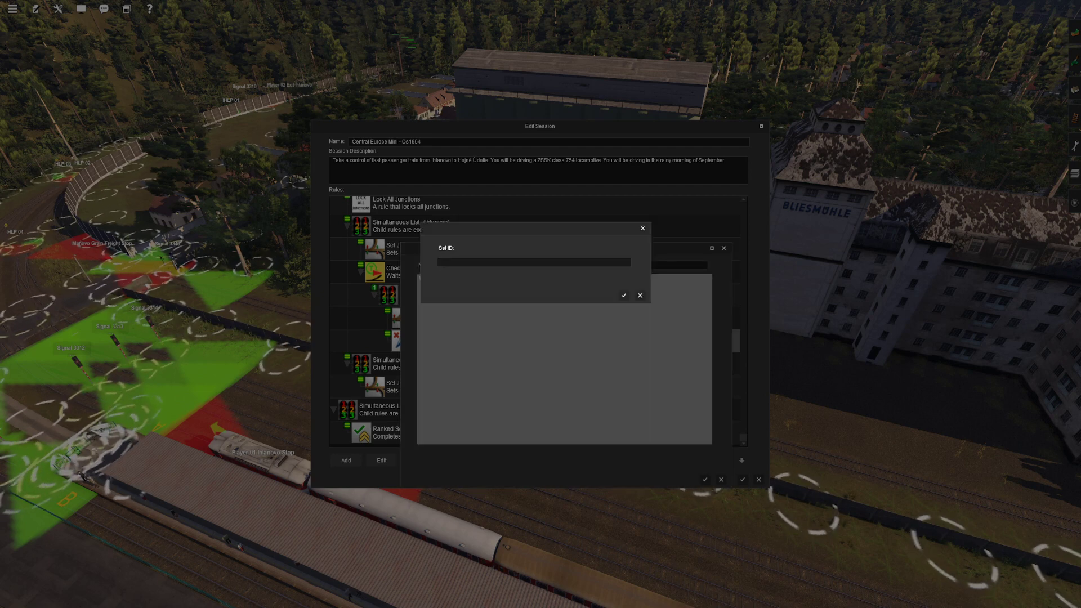
{"action": "type", "text": "001"}
{"action": "key", "text": "Return"}
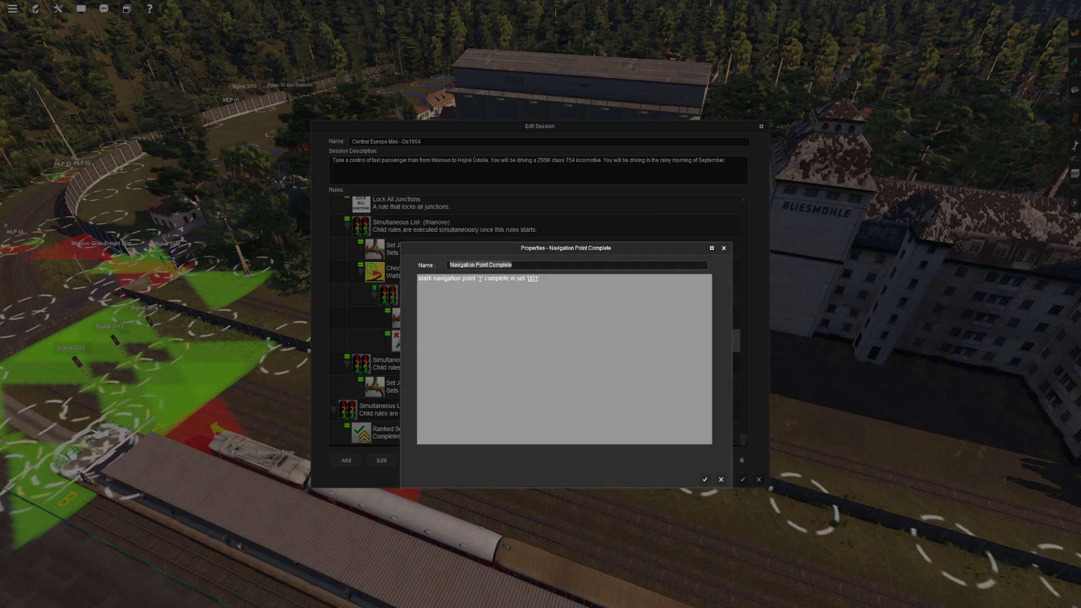
{"action": "key", "text": "Return"}
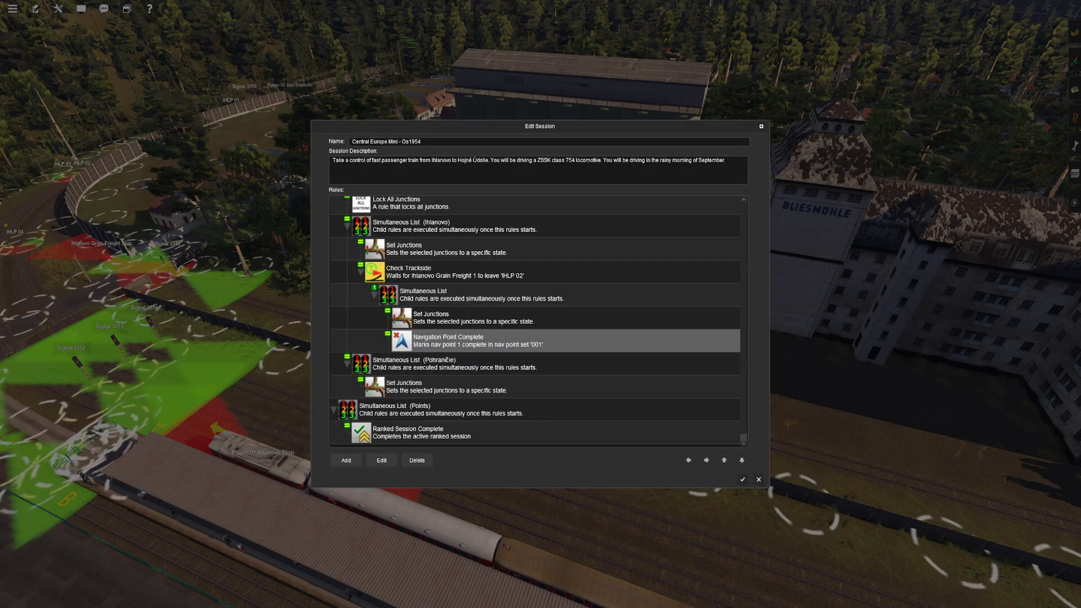
Step: Review the navigation points in the Navigation Display rule's properties and close them
{"action": "scroll", "coordinate": [535, 321], "scroll_direction": "up", "scroll_amount": 3}
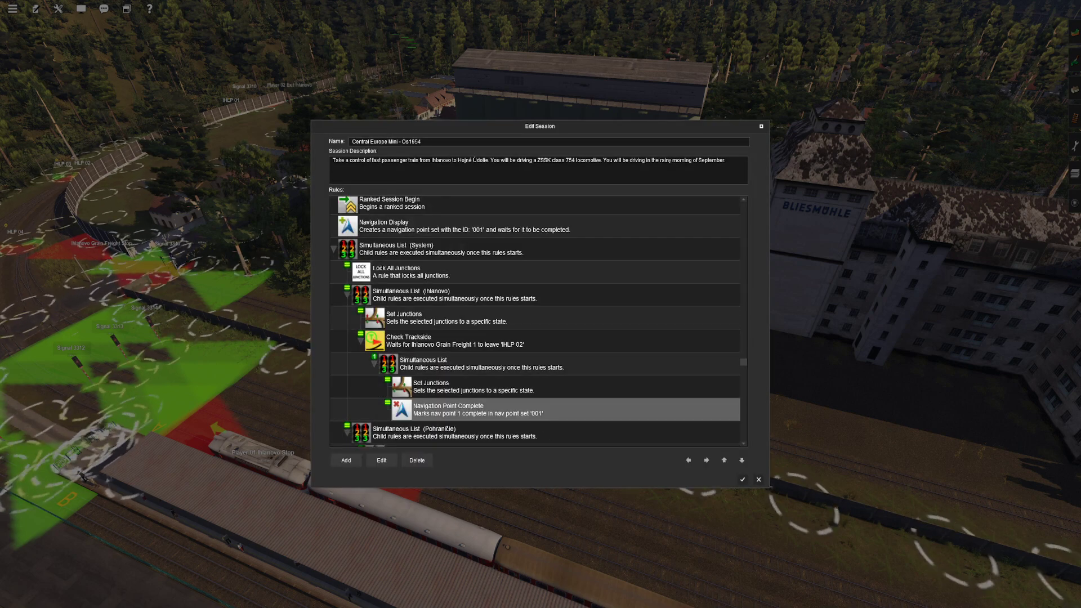
{"action": "double_click", "coordinate": [464, 227]}
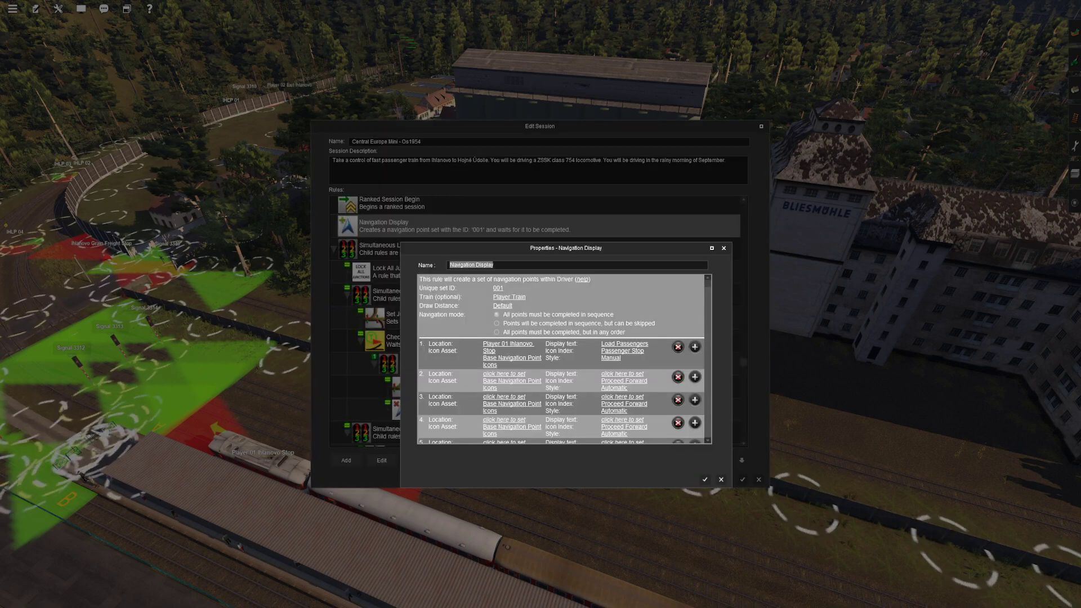
{"action": "key", "text": "Escape"}
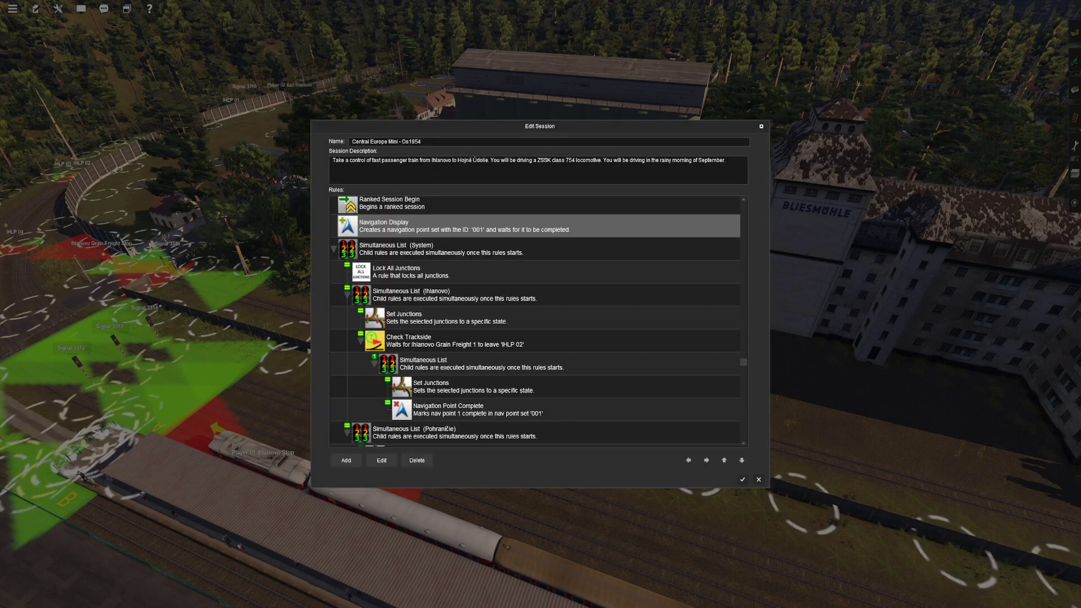
Step: Move the Edit Session window aside and enlarge it so the whole rules list and the Ihlanovo station tracks are both in view
{"action": "key", "text": "Left"}
{"action": "key", "text": "w"}
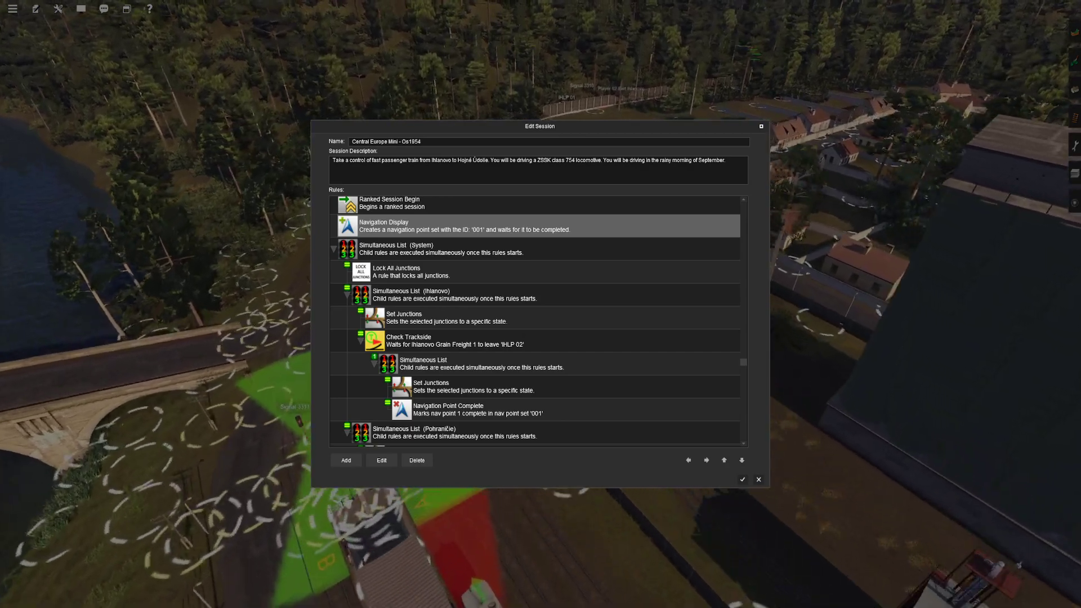
{"action": "key", "text": "w"}
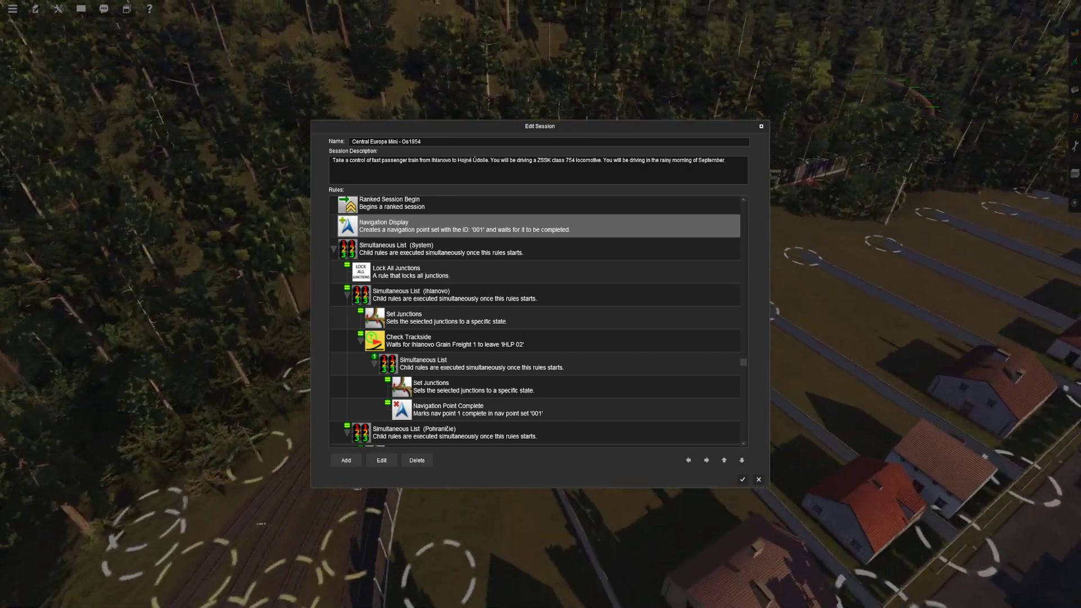
{"action": "key", "text": "Right"}
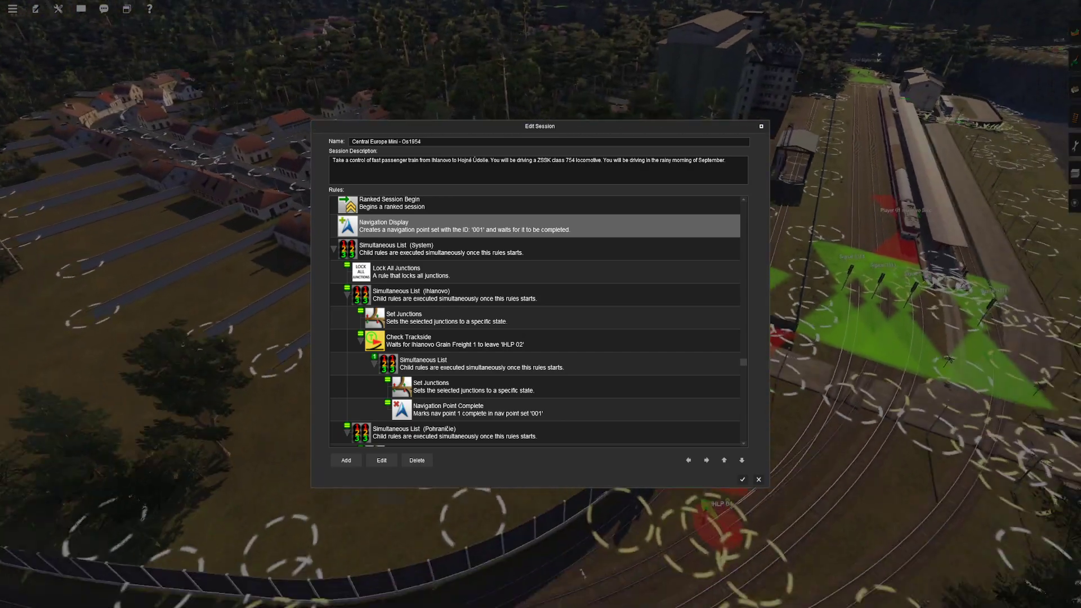
{"action": "key", "text": "s"}
{"action": "left_click_drag", "start_coordinate": [543, 126], "coordinate": [231, 42]}
{"action": "key", "text": "w"}
{"action": "key", "text": "Right"}
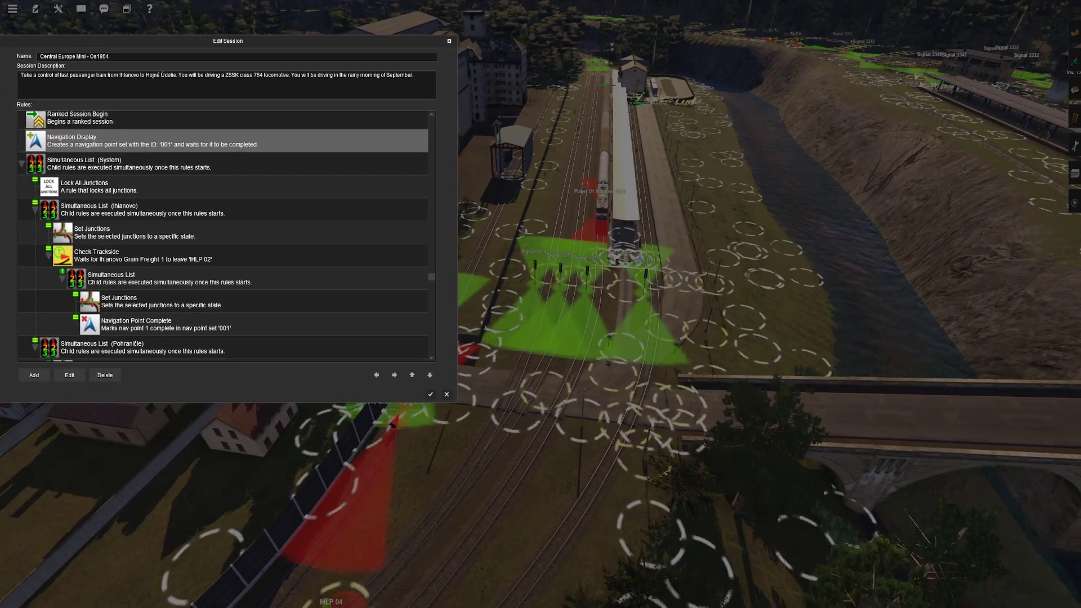
{"action": "left_click_drag", "start_coordinate": [456, 402], "coordinate": [437, 606]}
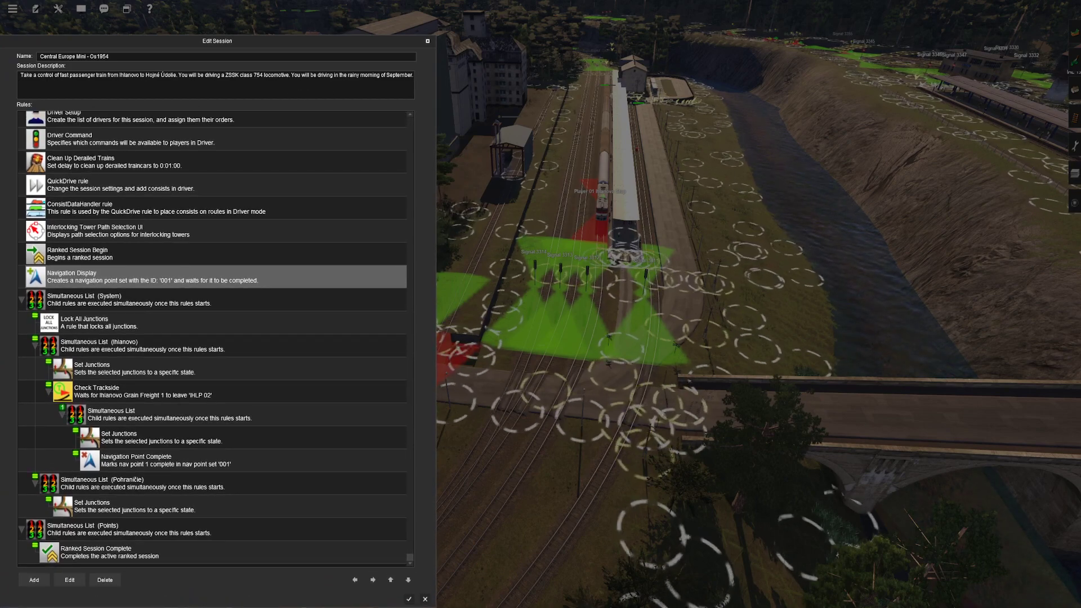
{"action": "left_click_drag", "start_coordinate": [293, 41], "coordinate": [281, 25]}
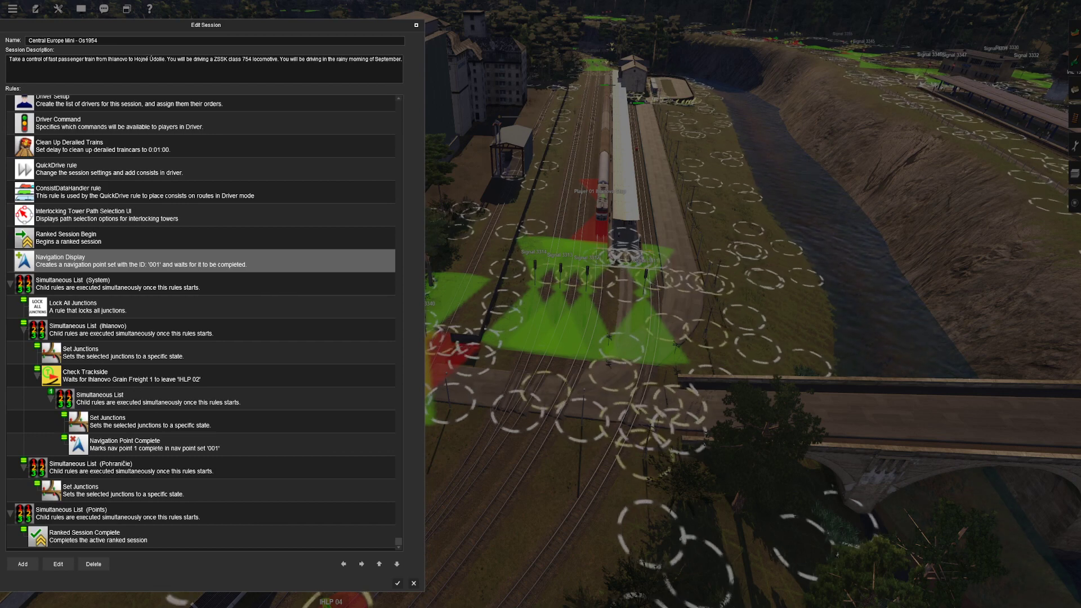
{"action": "left_click_drag", "start_coordinate": [424, 590], "coordinate": [423, 607]}
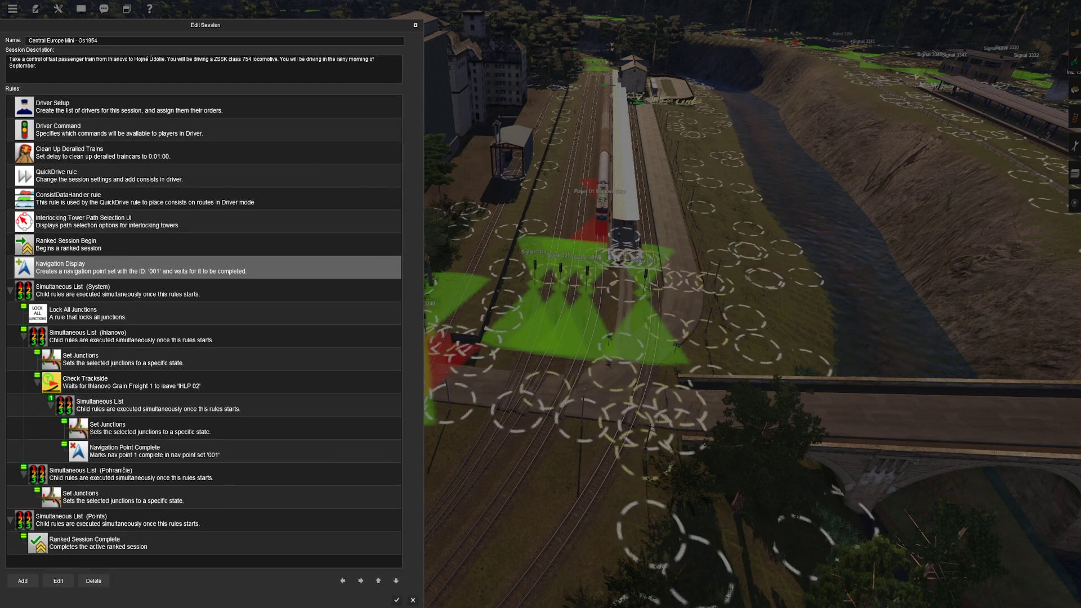
{"action": "key", "text": "Up"}
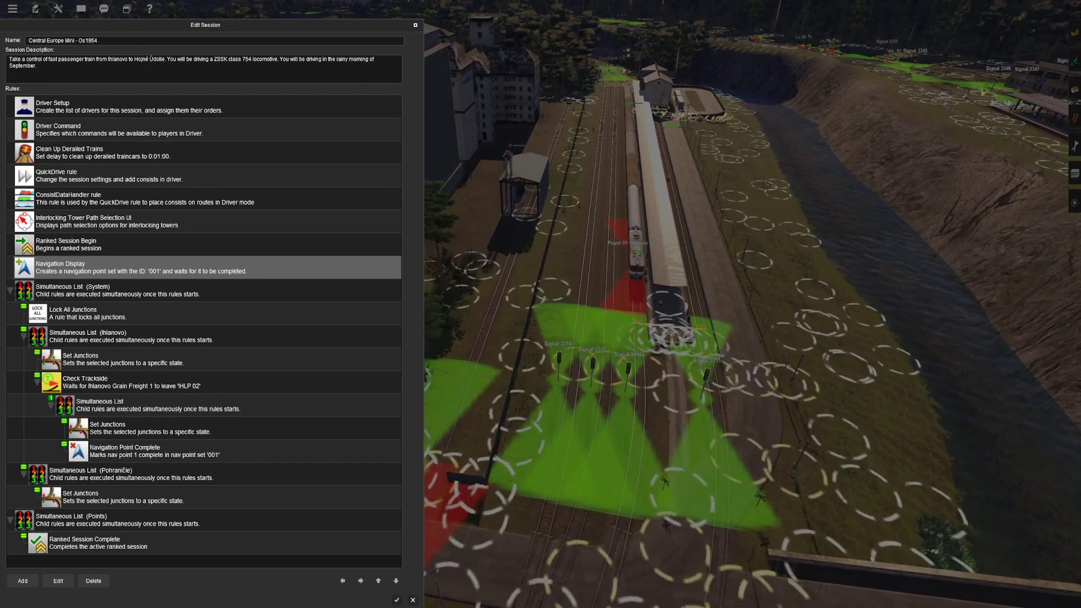
Step: Open the Navigation Display rule's properties and set navigation point 2's location to Player 02 Exit Ihlanovo
{"action": "left_click", "coordinate": [58, 581]}
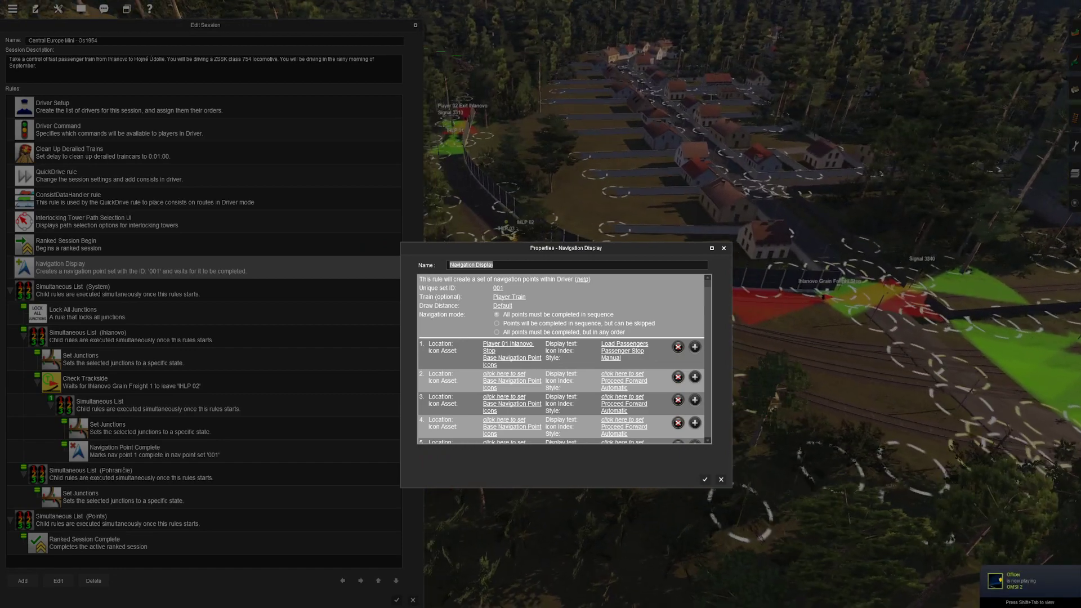
{"action": "left_click", "coordinate": [504, 374]}
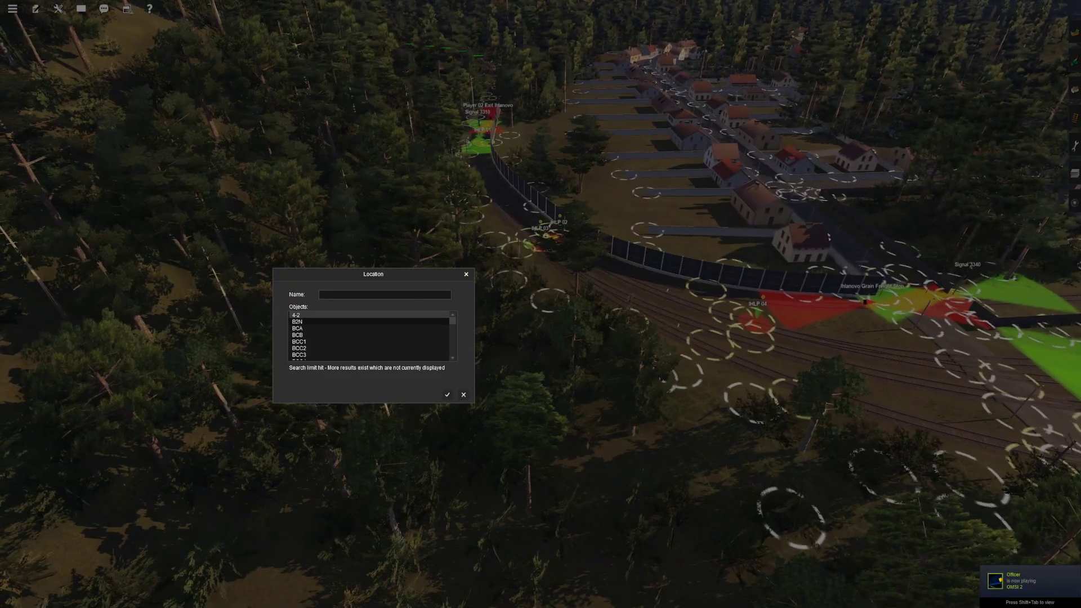
{"action": "type", "text": "Pla"}
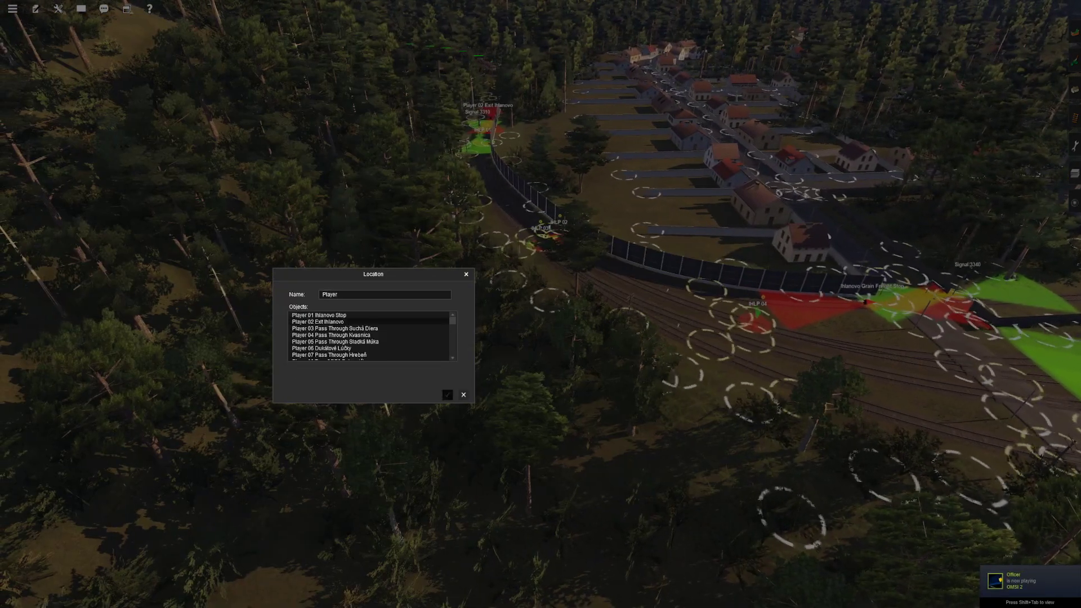
{"action": "type", "text": "yer"}
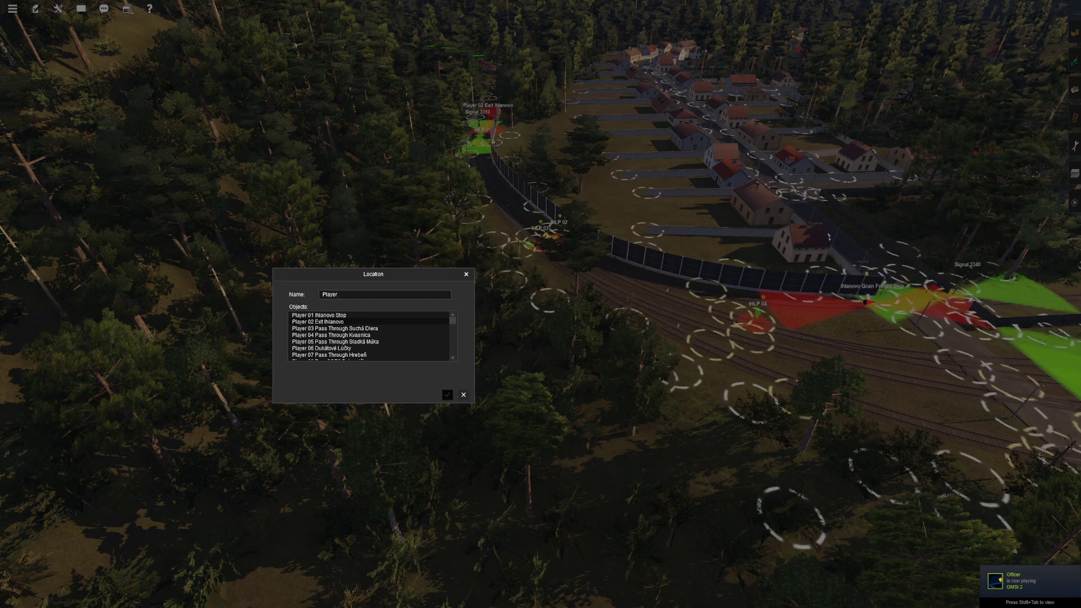
{"action": "type", "text": " 0"}
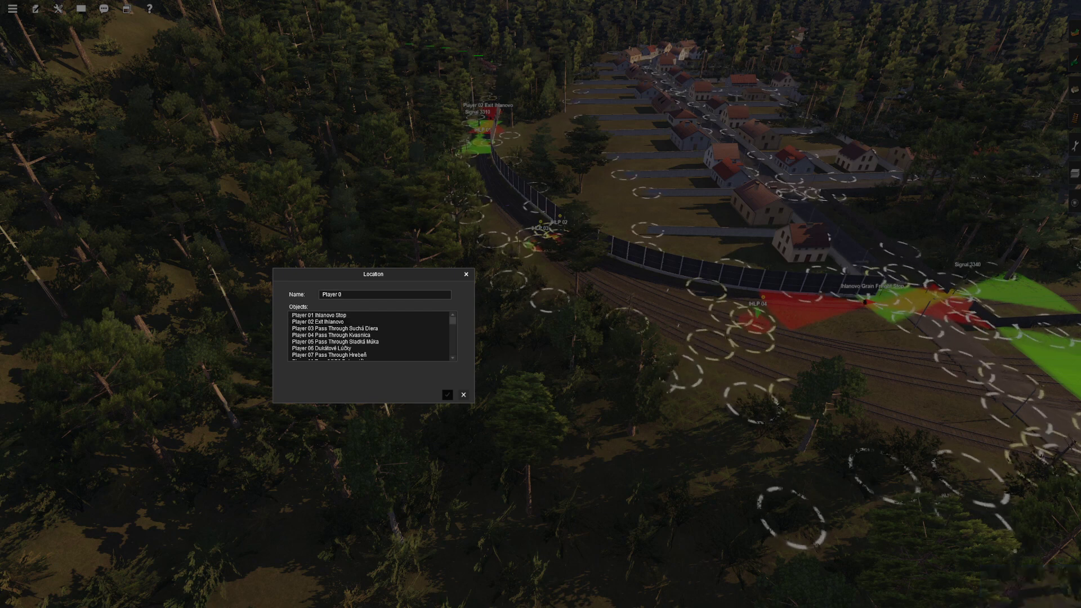
{"action": "key", "text": "ctrl+a"}
{"action": "key", "text": "ctrl+c"}
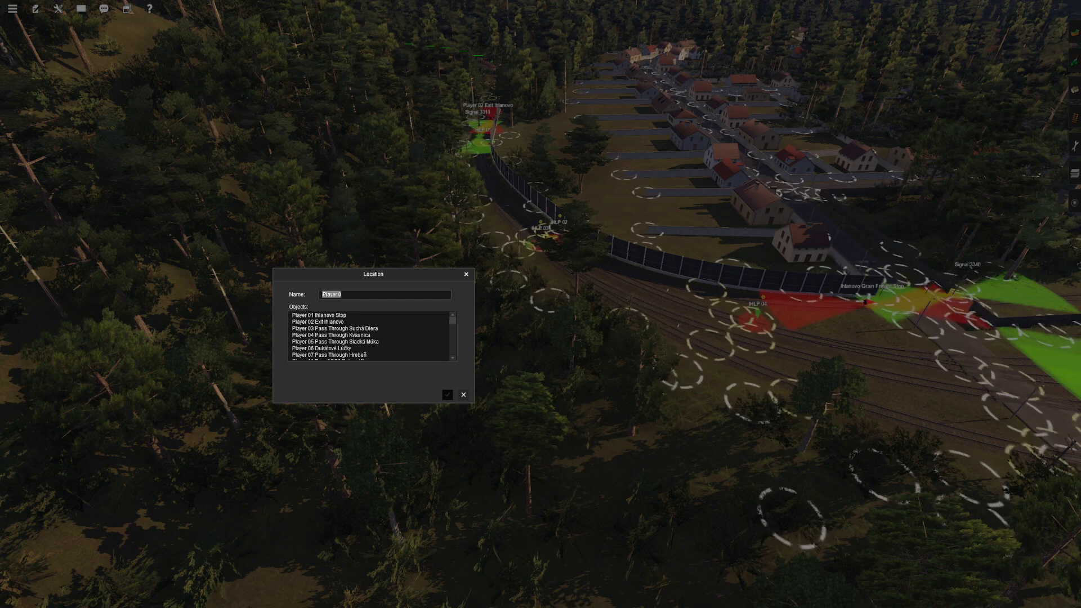
{"action": "key", "text": "BackSpace"}
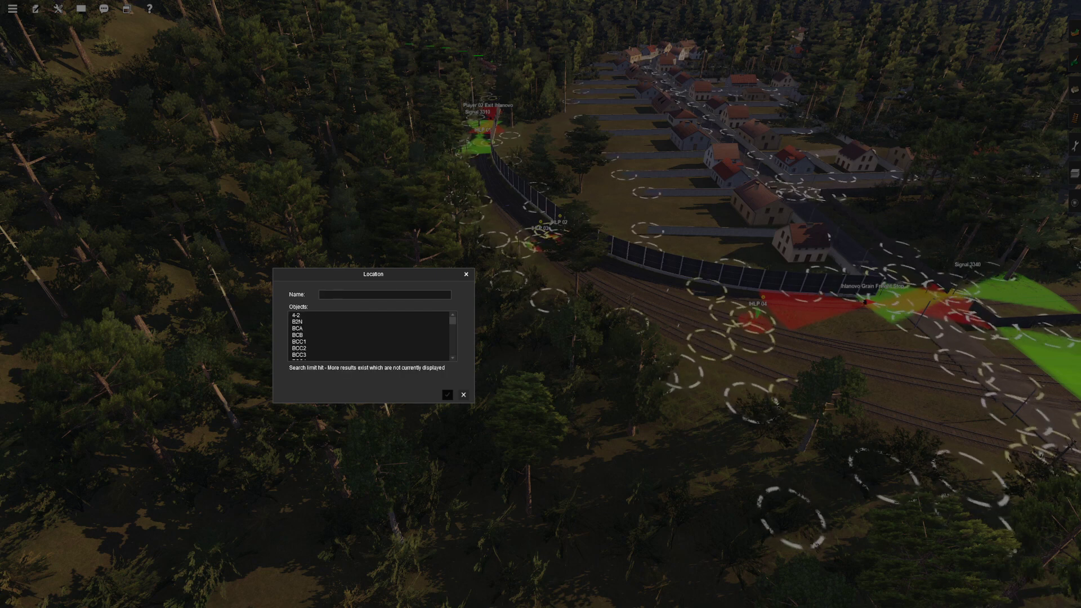
{"action": "key", "text": "ctrl+z"}
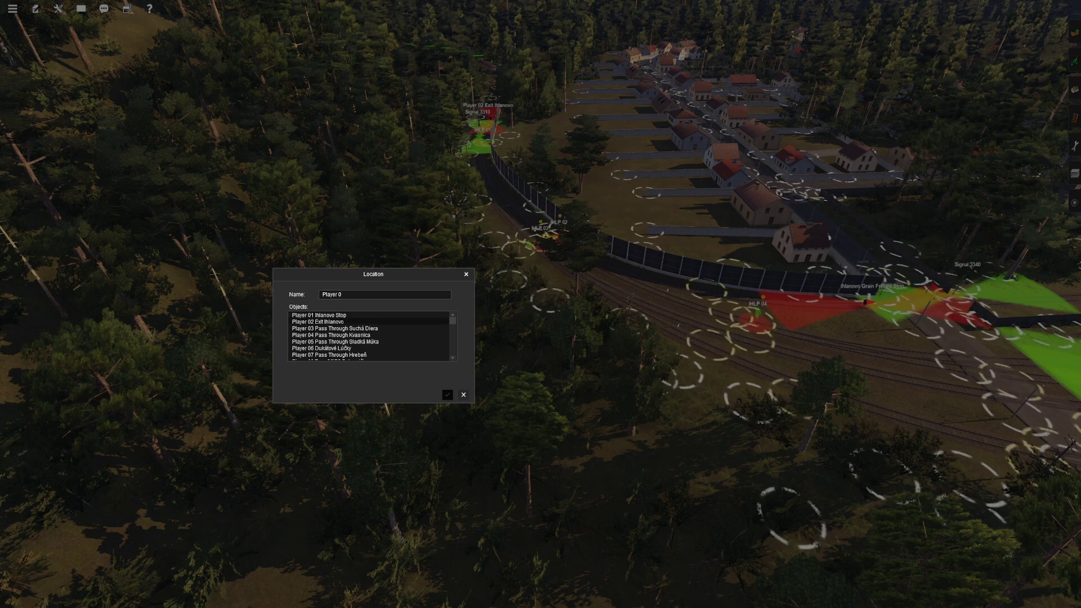
{"action": "left_click", "coordinate": [318, 322]}
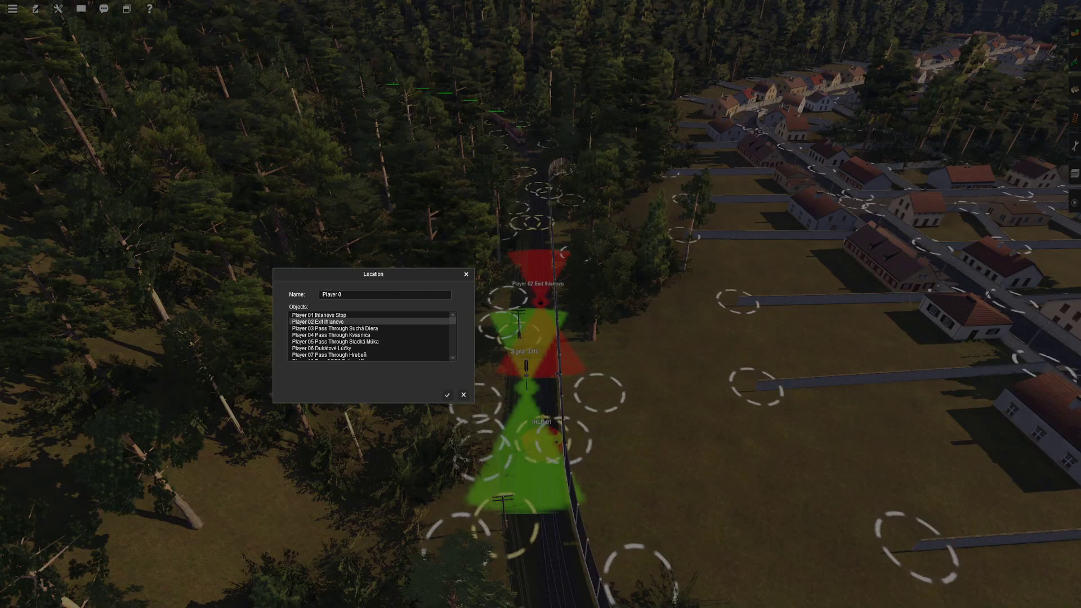
{"action": "left_click", "coordinate": [448, 395]}
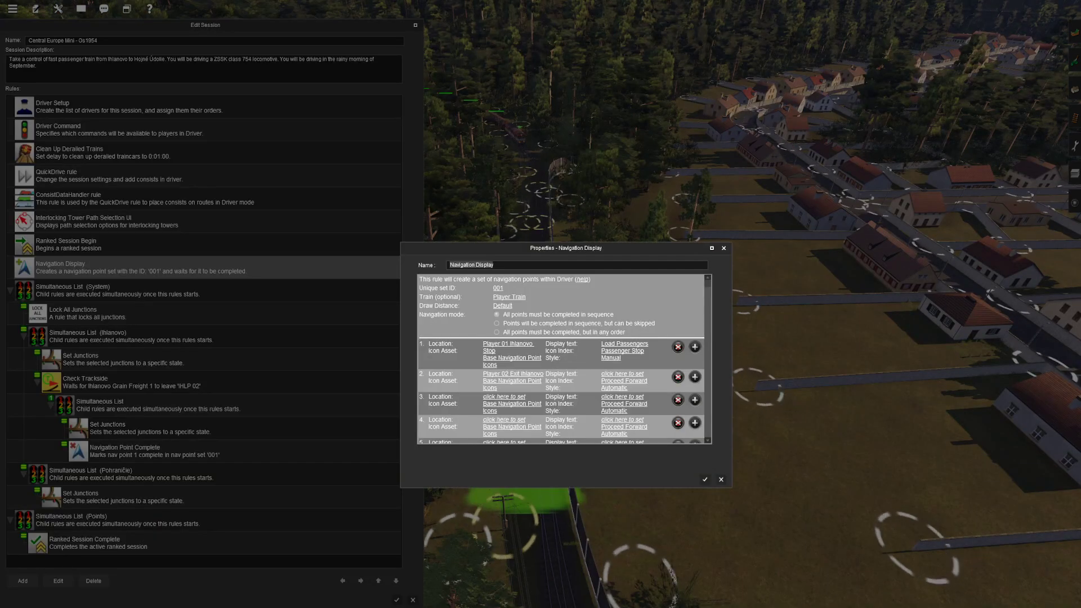
Step: Set the location of navigation point 3 to Player 03 Pass Through Suchá Diera
{"action": "left_click", "coordinate": [504, 383]}
{"action": "key", "text": "ctrl+v"}
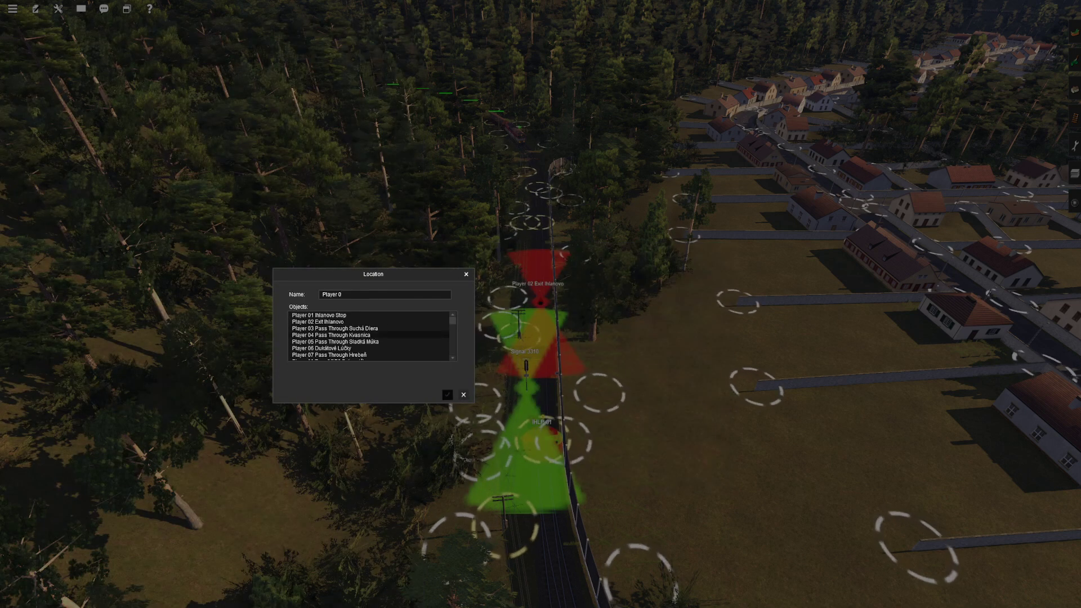
{"action": "left_click", "coordinate": [335, 329]}
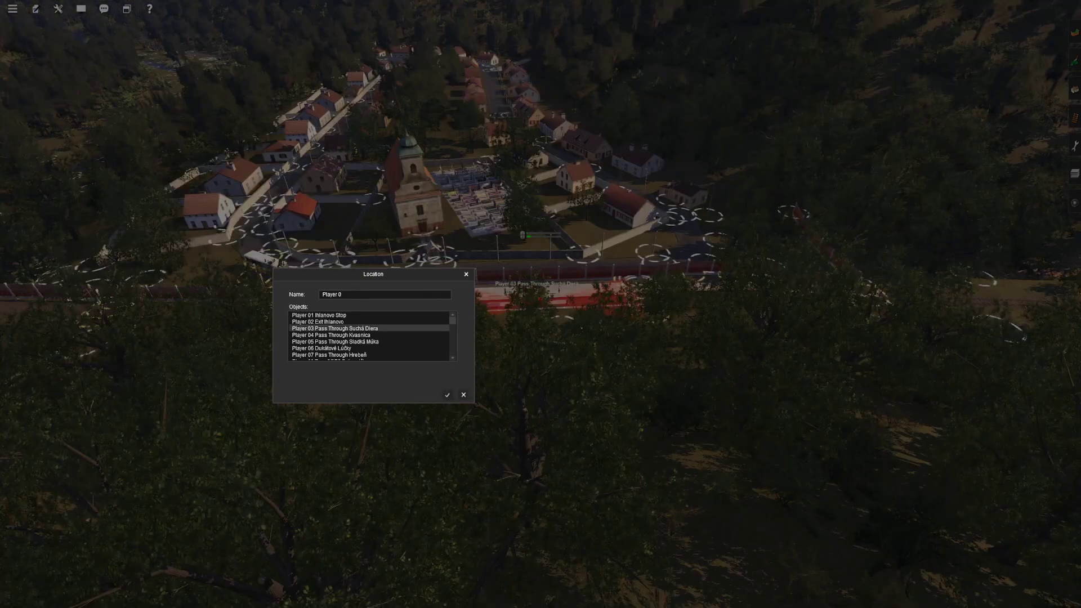
{"action": "left_click", "coordinate": [448, 395]}
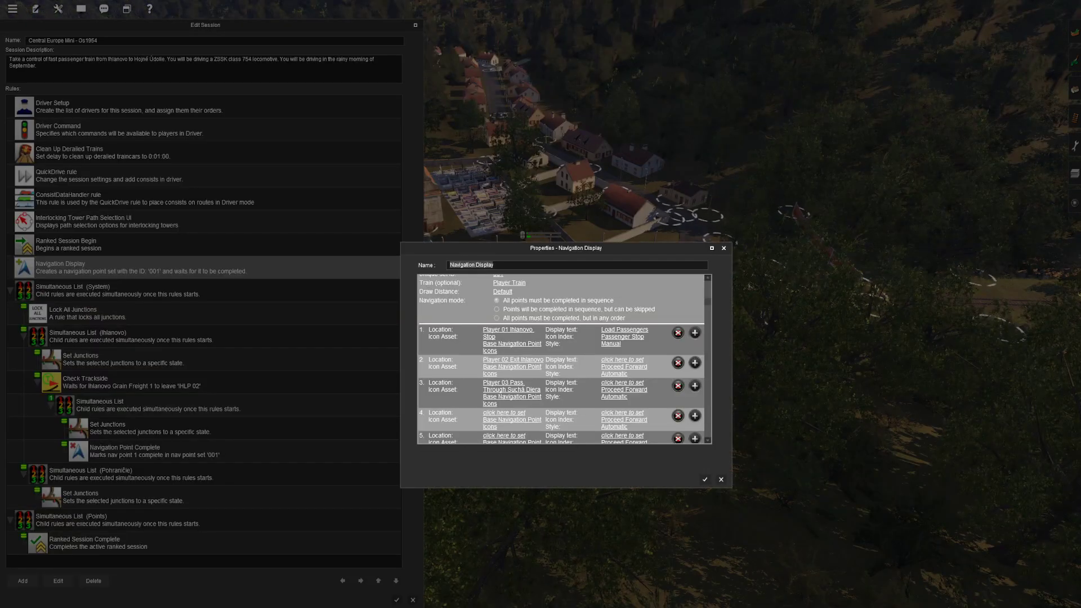
Step: Set the location of navigation point 4 to Player 04 Pass Through Kvasnica
{"action": "left_click", "coordinate": [504, 413]}
{"action": "key", "text": "ctrl+v"}
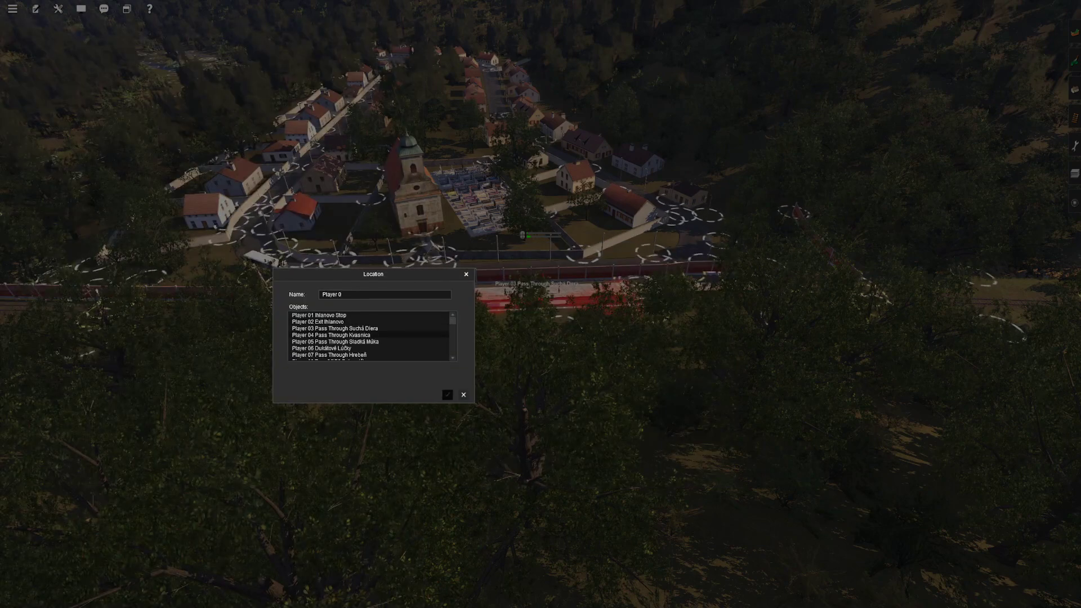
{"action": "left_click", "coordinate": [335, 342]}
{"action": "left_click", "coordinate": [335, 335]}
{"action": "left_click", "coordinate": [447, 395]}
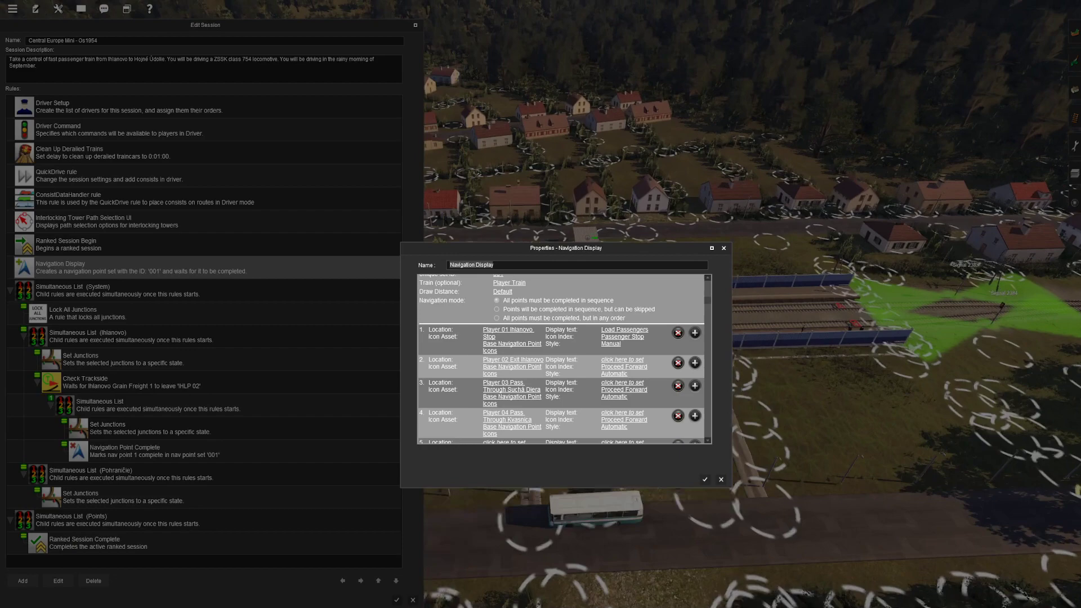
Step: Set the display text of navigation point 2 to Exit Ihlanovo
{"action": "right_click_drag", "start_coordinate": [845, 366], "coordinate": [777, 394]}
{"action": "scroll", "coordinate": [560, 360], "scroll_direction": "down", "scroll_amount": 2}
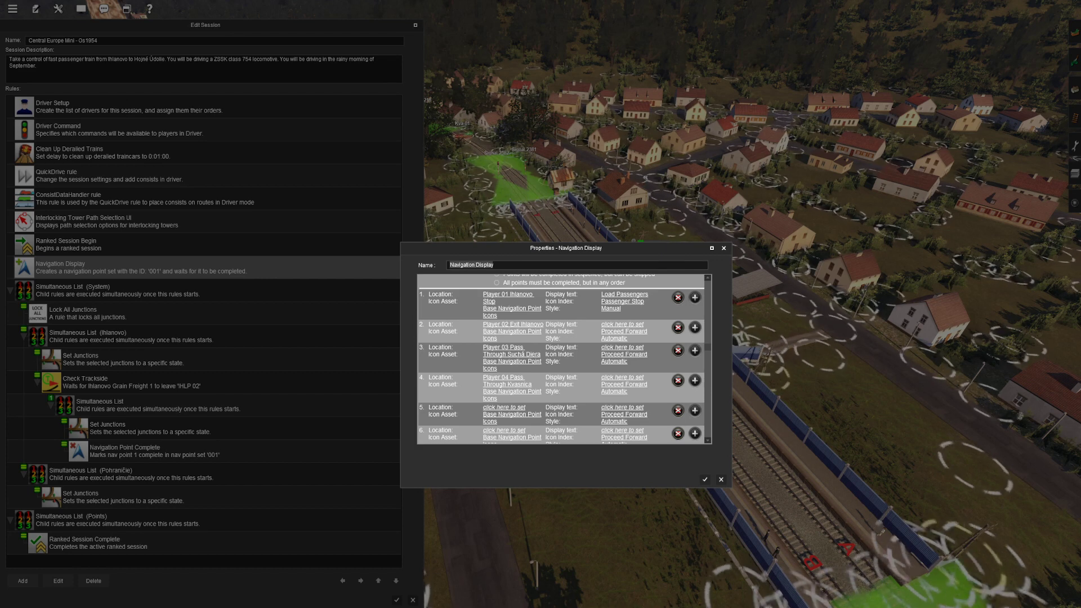
{"action": "left_click", "coordinate": [622, 325]}
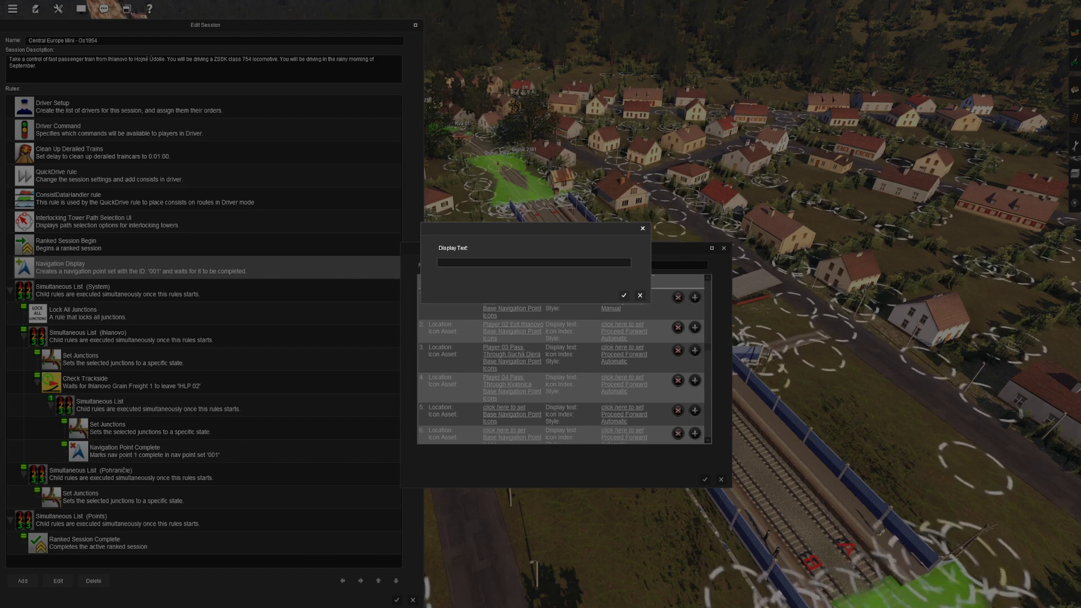
{"action": "type", "text": "ss"}
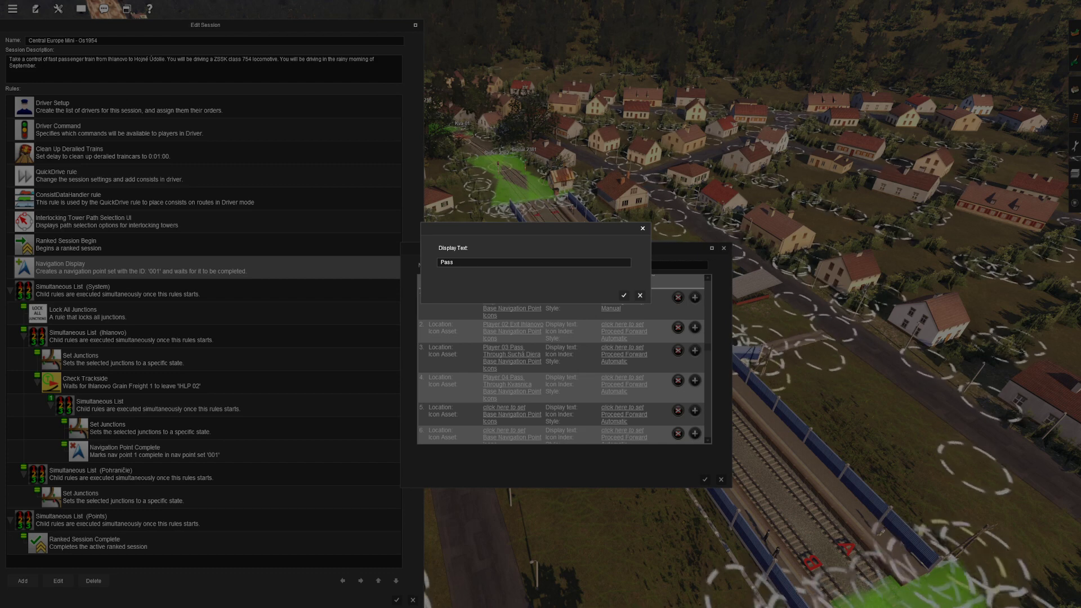
{"action": "key", "text": "BackSpace"}
{"action": "key", "text": "BackSpace"}
{"action": "key", "text": "BackSpace"}
{"action": "key", "text": "BackSpace"}
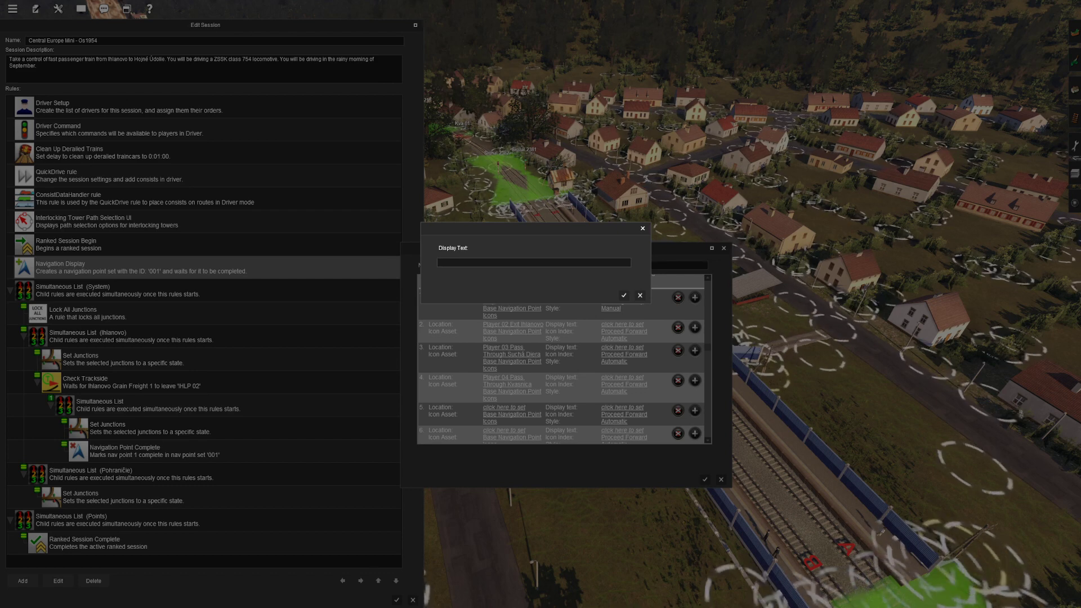
{"action": "type", "text": "Exit"}
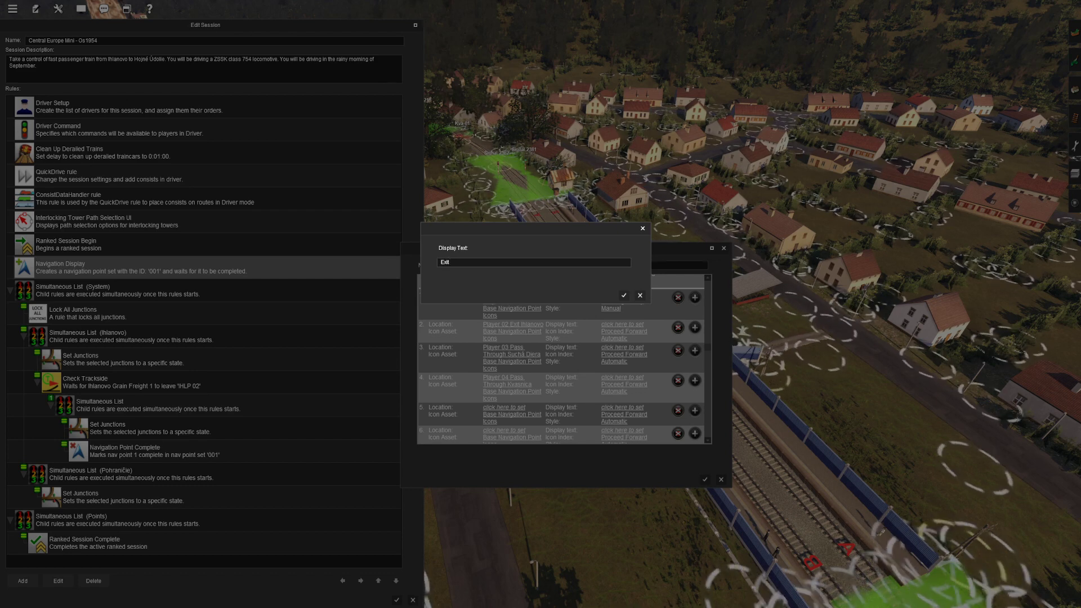
{"action": "type", "text": " Ihlanovo"}
{"action": "key", "text": "Return"}
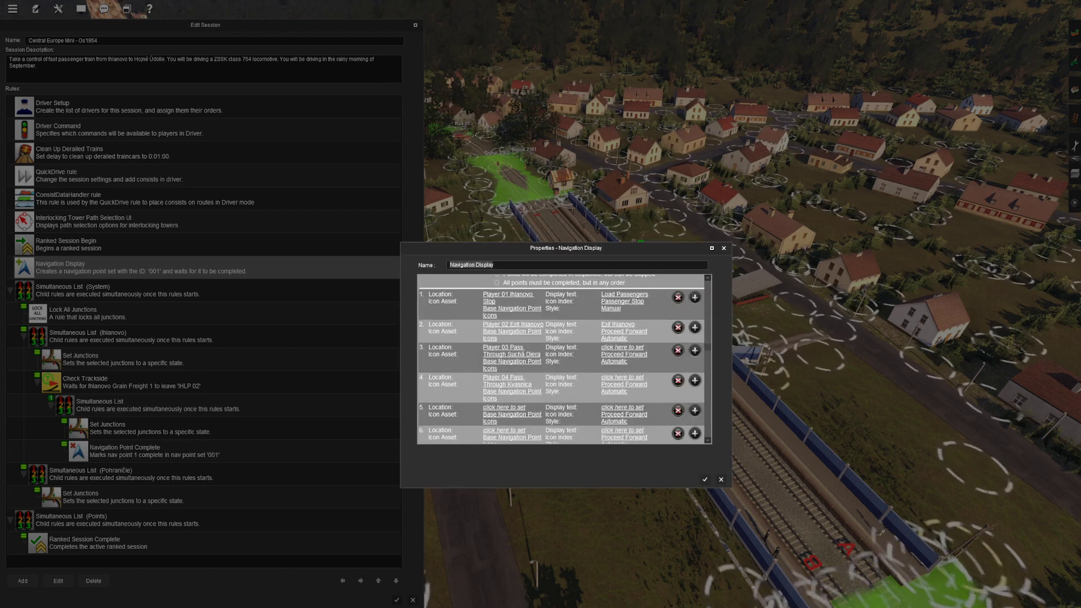
Step: Set the display texts of navigation points 3 and 4 to Pass Through Suchá Diera and Pass Through Kvasnica respectively
{"action": "left_click", "coordinate": [622, 347]}
{"action": "type", "text": "Pass Through Su"}
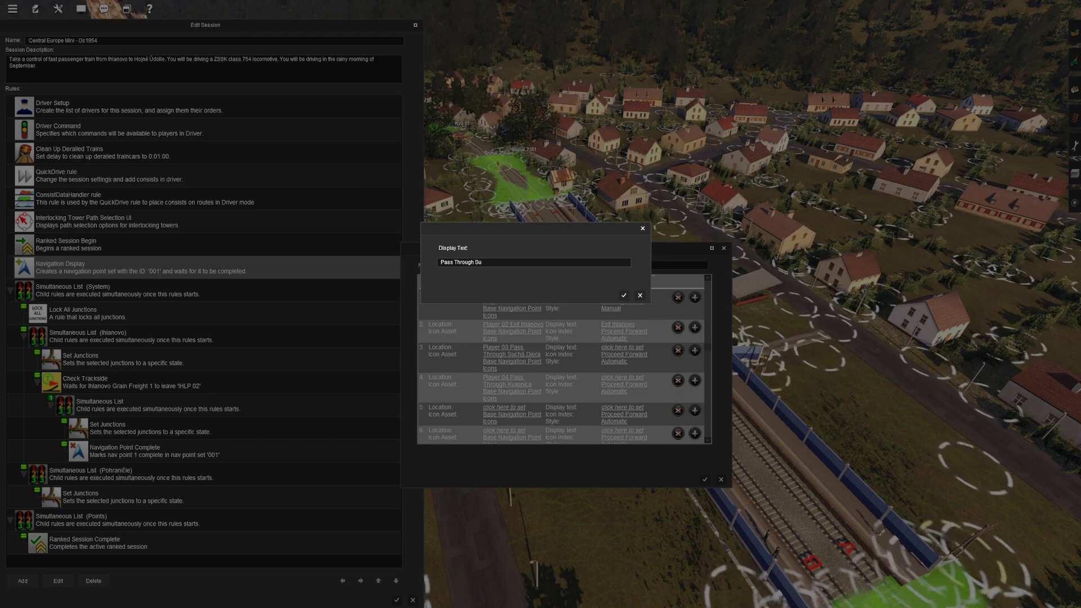
{"action": "type", "text": "chá Diera"}
{"action": "key", "text": "Return"}
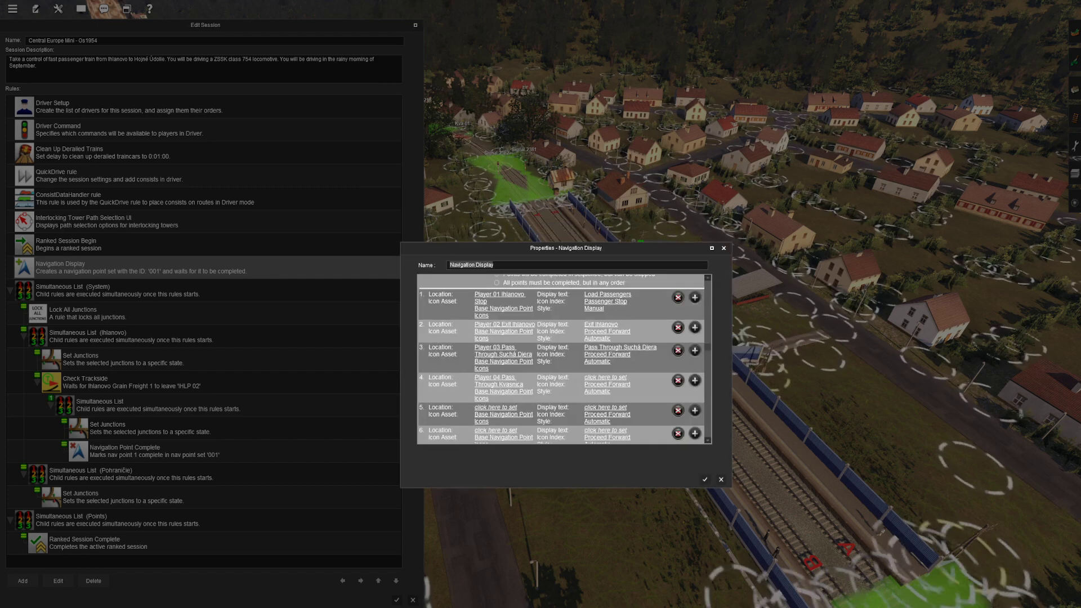
{"action": "left_click", "coordinate": [606, 378]}
{"action": "type", "text": "Pass Through Kvasnica"}
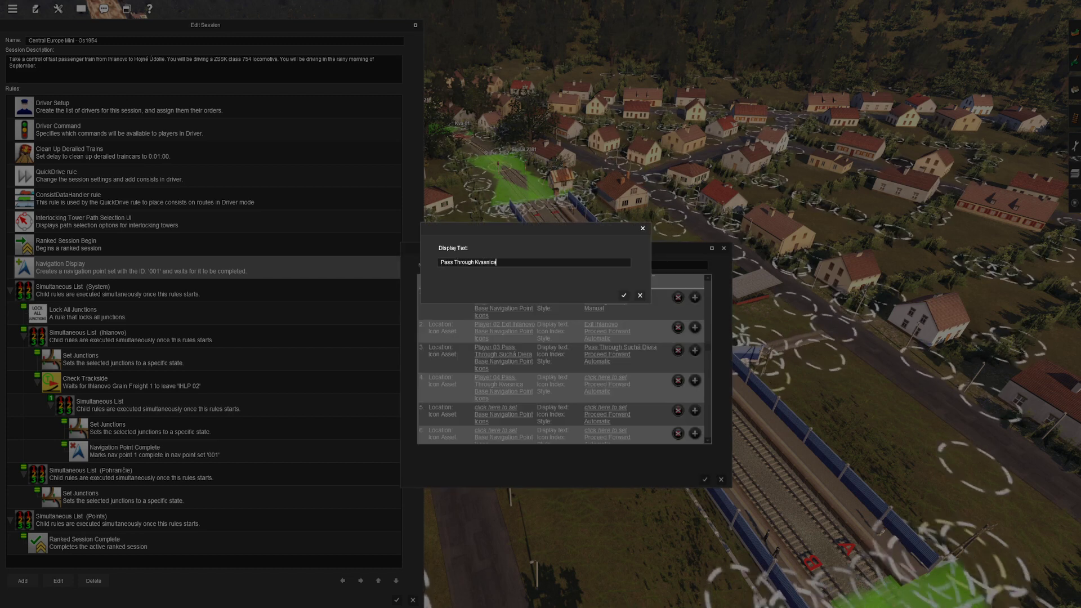
{"action": "key", "text": "Return"}
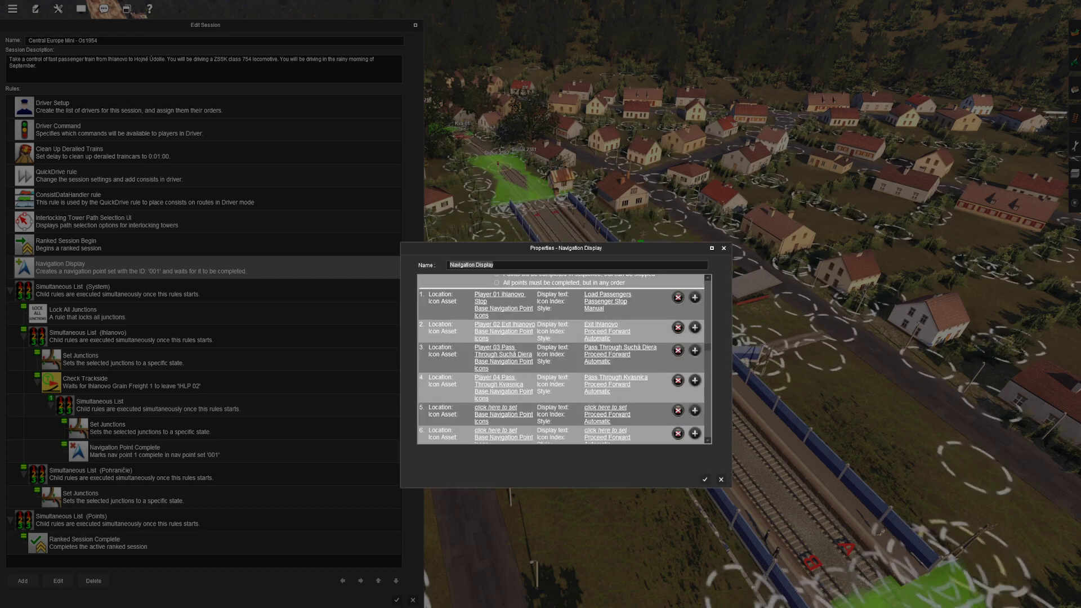
Step: Set the location of navigation point 5 to Player 05 Pass Through Sladká Múka
{"action": "scroll", "coordinate": [561, 359], "scroll_direction": "down", "scroll_amount": 3}
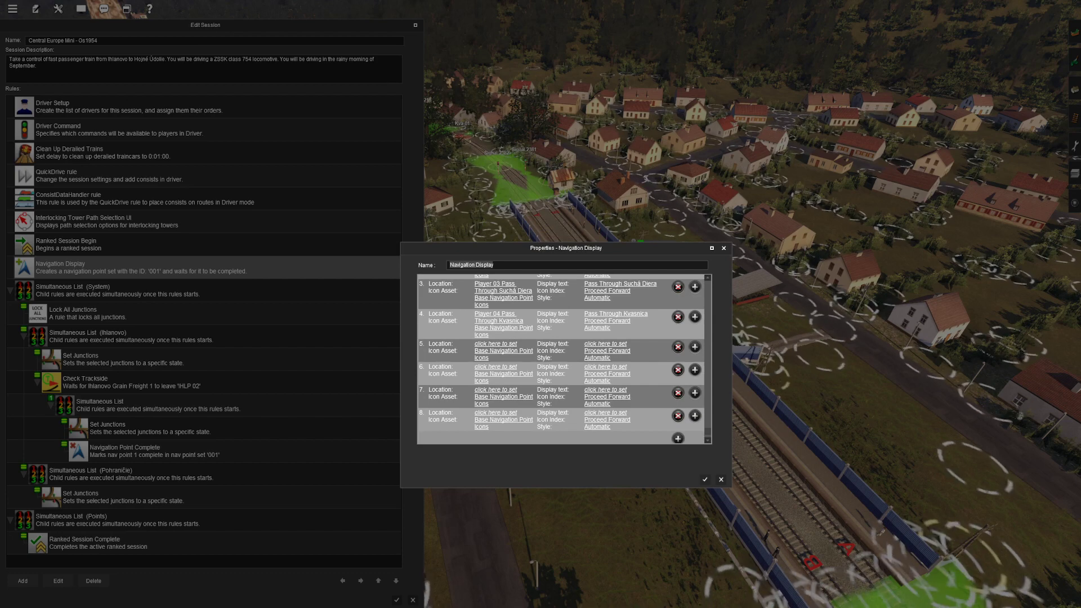
{"action": "left_click", "coordinate": [495, 344]}
{"action": "key", "text": "ctrl+v"}
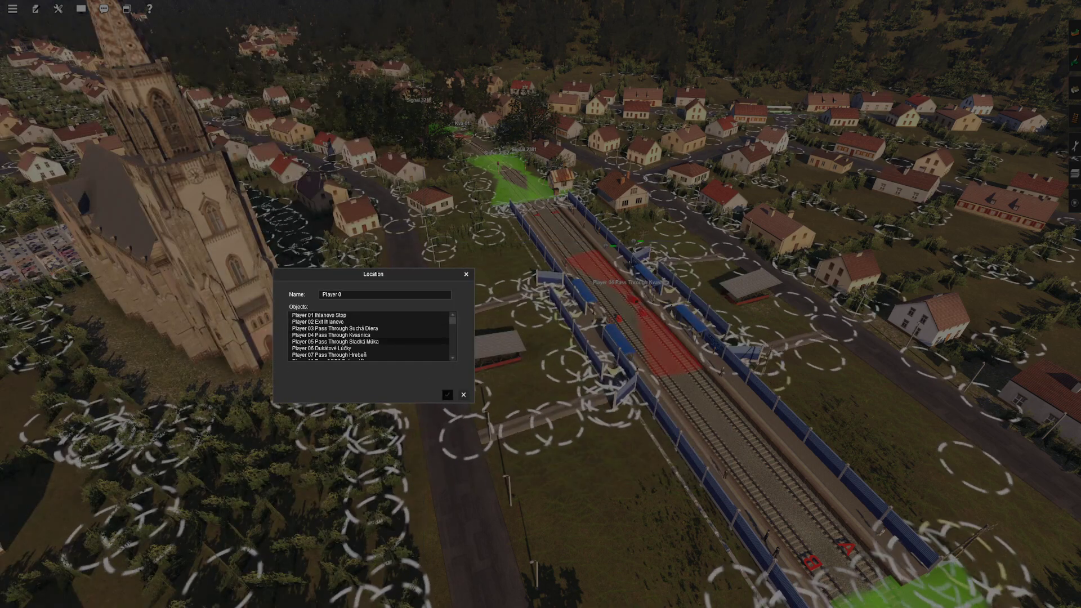
{"action": "left_click", "coordinate": [336, 342]}
{"action": "key", "text": "Return"}
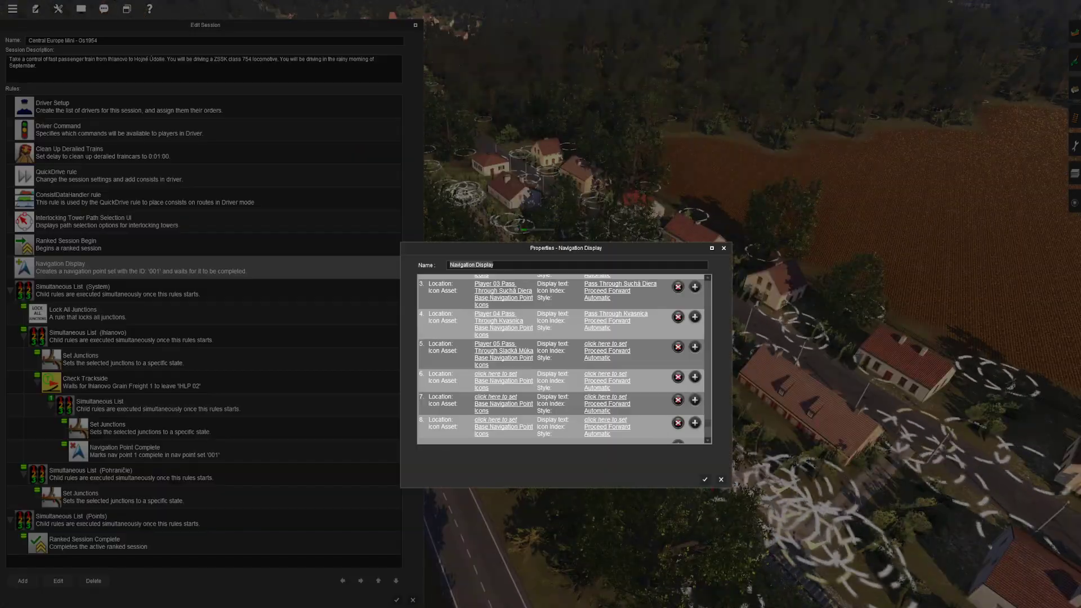
Step: Set the location of navigation point 6 to Player 06 Dukátové Lúčky
{"action": "left_click", "coordinate": [496, 374]}
{"action": "type", "text": "Player 0"}
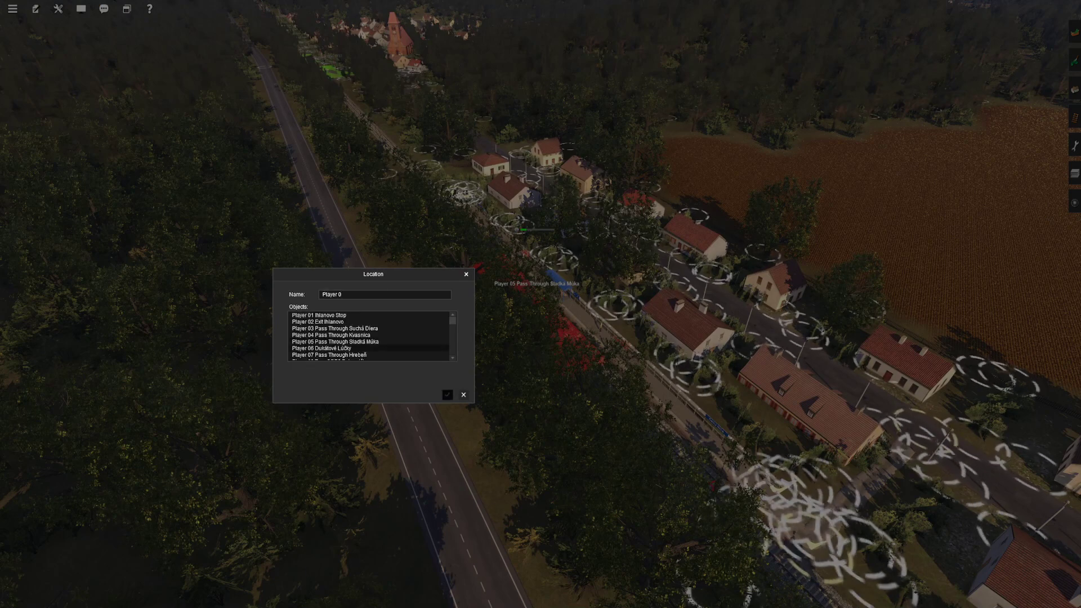
{"action": "left_click", "coordinate": [321, 349]}
{"action": "key", "text": "Return"}
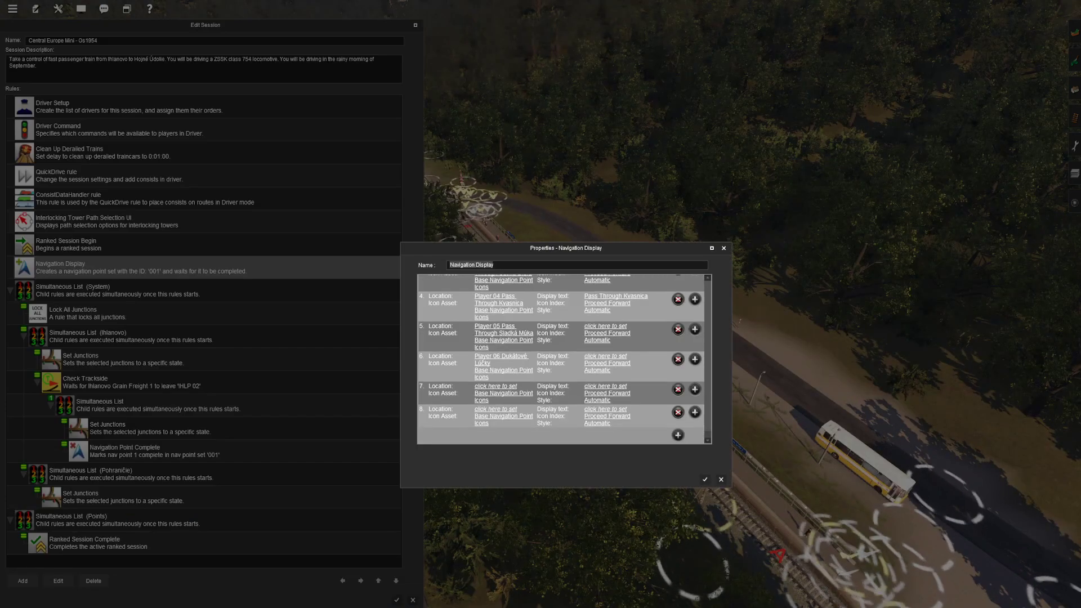
Step: Set the location of navigation point 7 to Player 07 Pass Through Hrebeň
{"action": "left_click", "coordinate": [496, 387]}
{"action": "type", "text": "Player 0"}
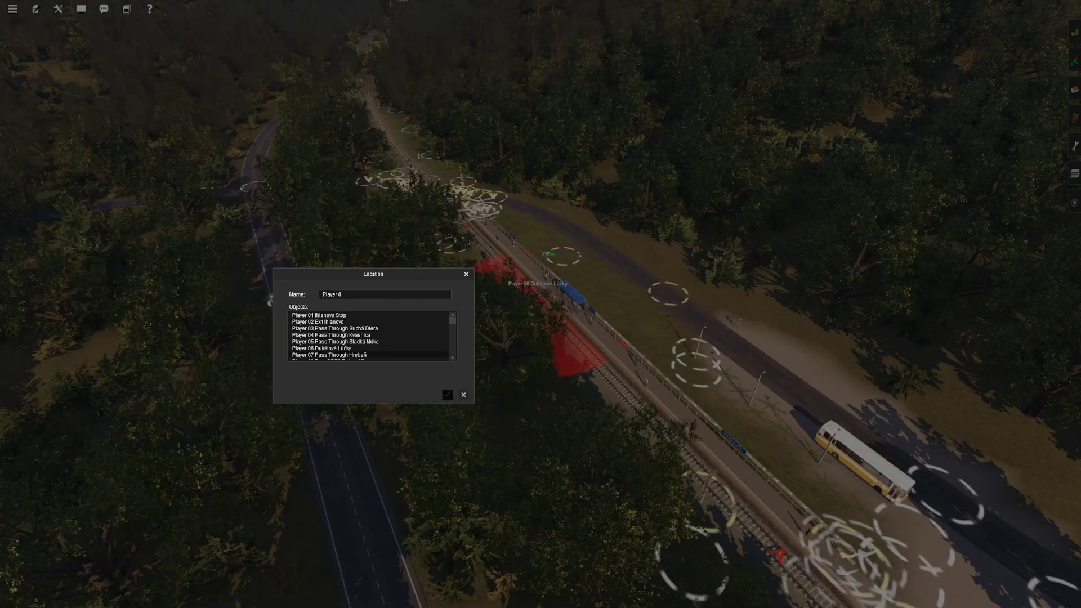
{"action": "left_click", "coordinate": [328, 356]}
{"action": "scroll", "coordinate": [328, 356], "scroll_direction": "down", "scroll_amount": 1}
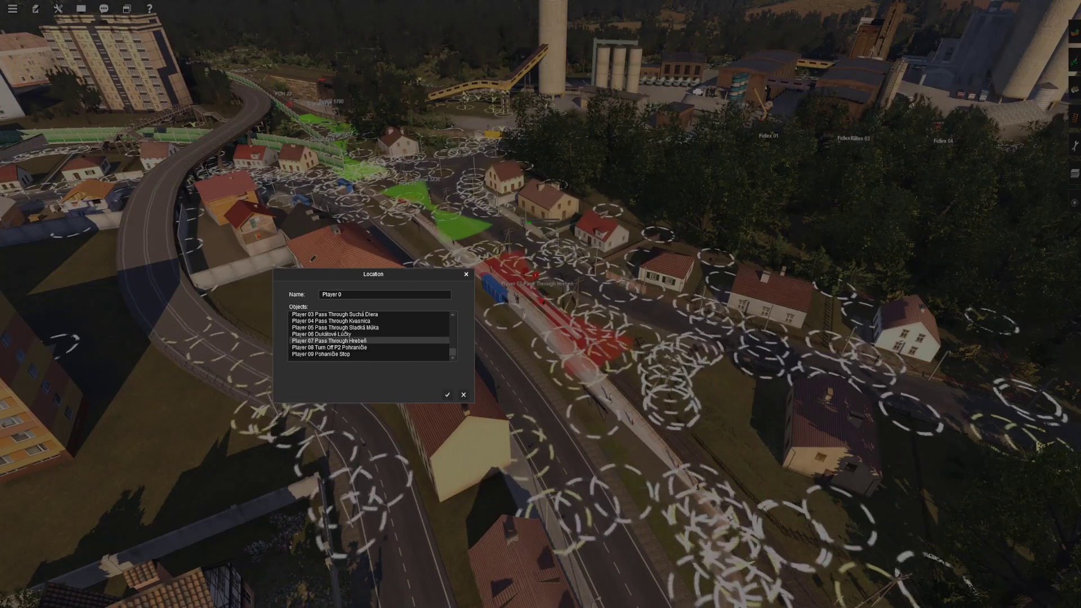
{"action": "key", "text": "Return"}
Step: Add two more empty navigation points at the end of the Navigation Display rule's set
{"action": "scroll", "coordinate": [695, 412], "scroll_direction": "down", "scroll_amount": 1}
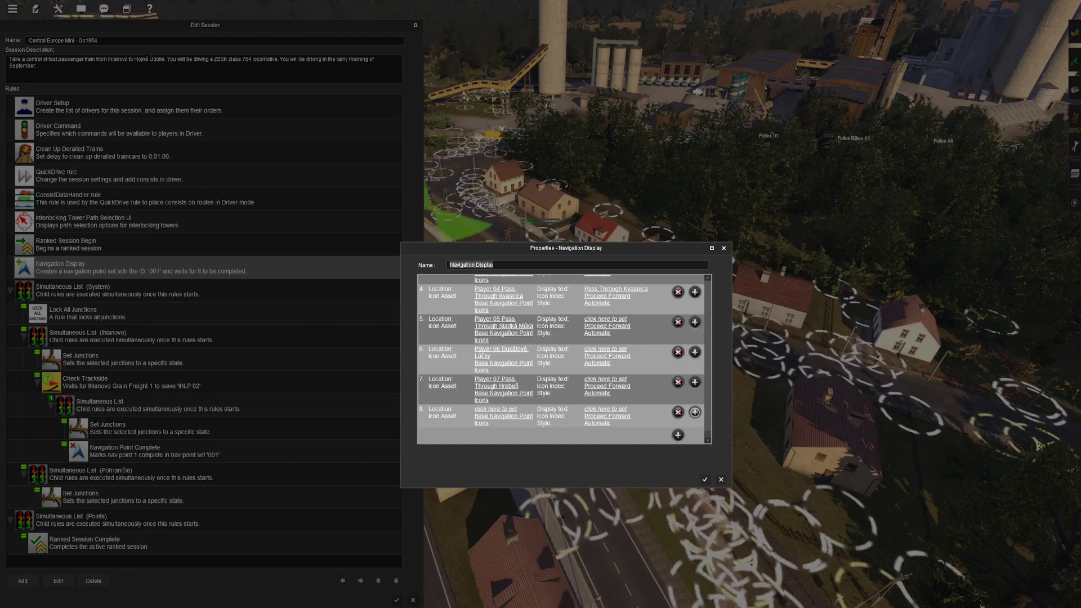
{"action": "left_click", "coordinate": [695, 412]}
{"action": "left_click", "coordinate": [695, 413]}
{"action": "scroll", "coordinate": [695, 412], "scroll_direction": "down", "scroll_amount": 1}
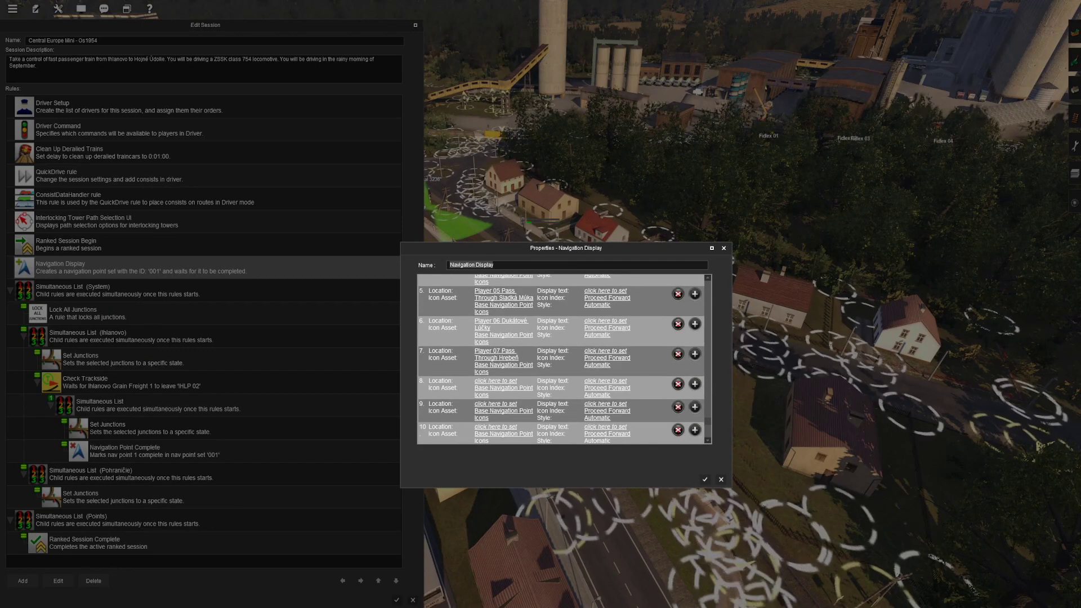
Step: Set the location of navigation point 8 to Player 08 Turn Off P2 Pohraničie
{"action": "left_click", "coordinate": [495, 381]}
{"action": "type", "text": "Player 0"}
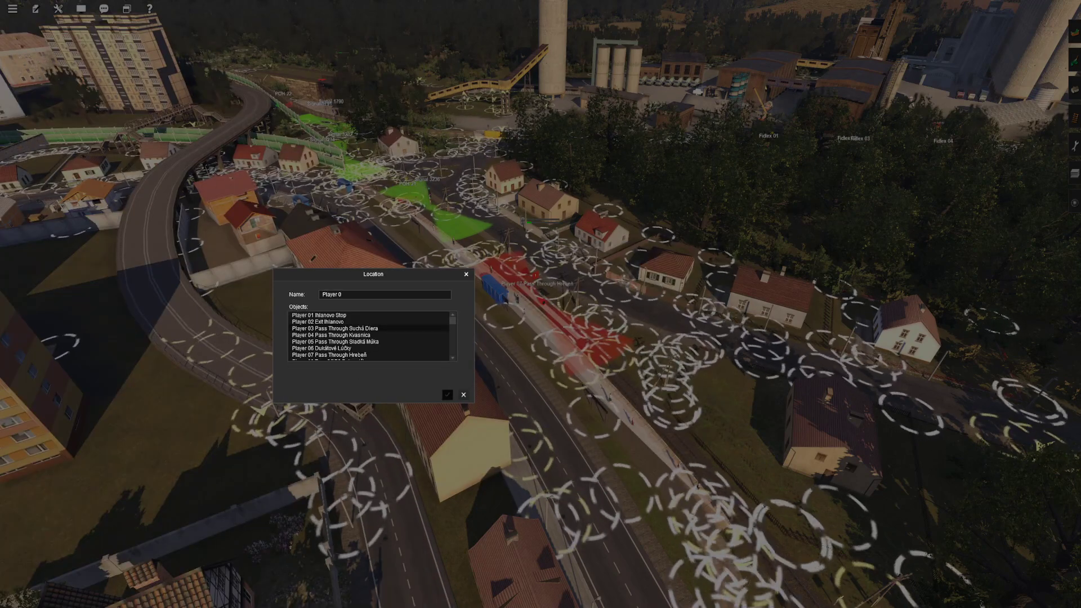
{"action": "scroll", "coordinate": [369, 341], "scroll_direction": "down", "scroll_amount": 1}
{"action": "left_click", "coordinate": [338, 347]}
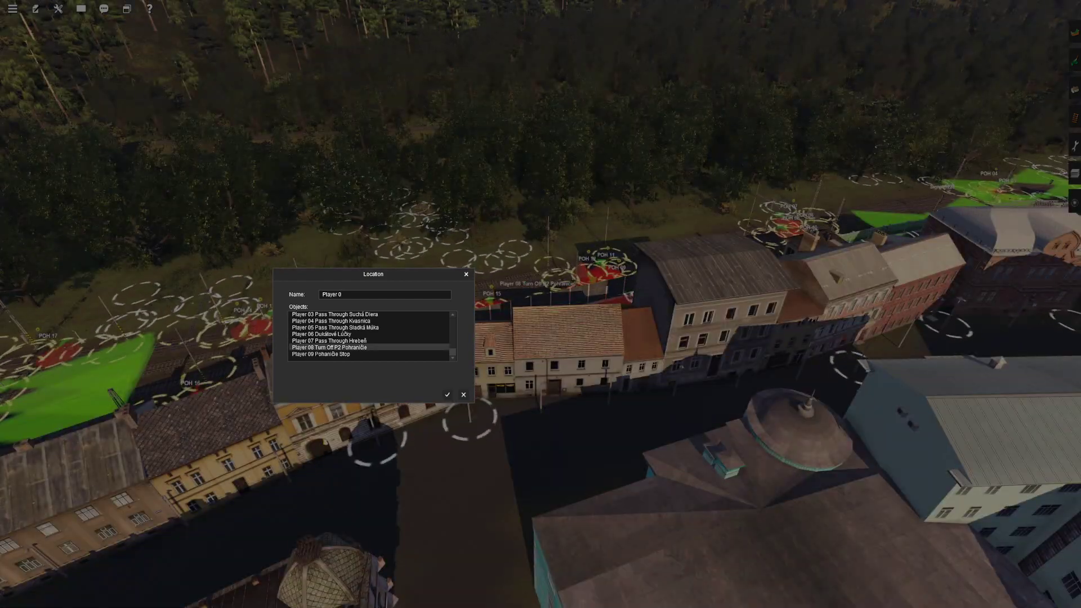
{"action": "left_click", "coordinate": [448, 395]}
Step: Set the locations of navigation points 9 and 10 to Player 09 Pohaničie Stop
{"action": "scroll", "coordinate": [495, 389], "scroll_direction": "down", "scroll_amount": 1}
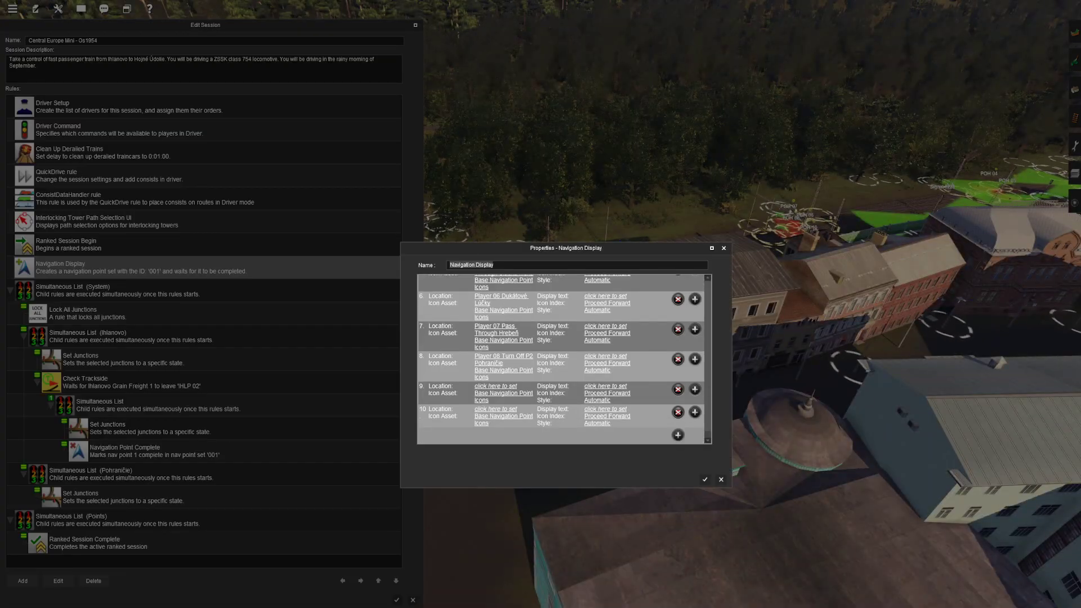
{"action": "left_click", "coordinate": [496, 386]}
{"action": "type", "text": "Player 0"}
{"action": "scroll", "coordinate": [369, 335], "scroll_direction": "down", "scroll_amount": 1}
{"action": "left_click", "coordinate": [321, 353]}
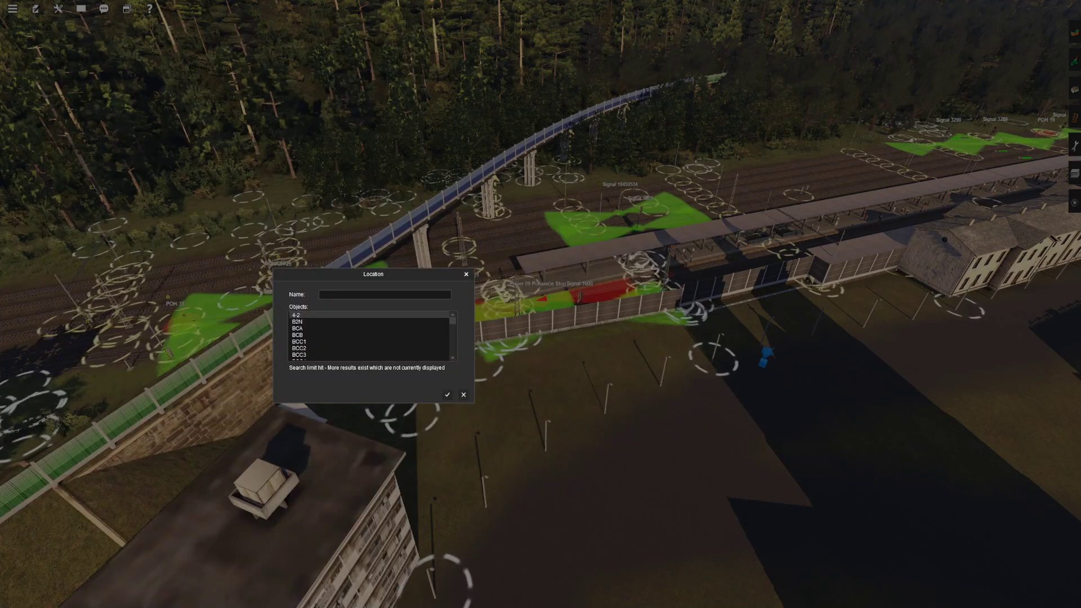
{"action": "left_click", "coordinate": [447, 395]}
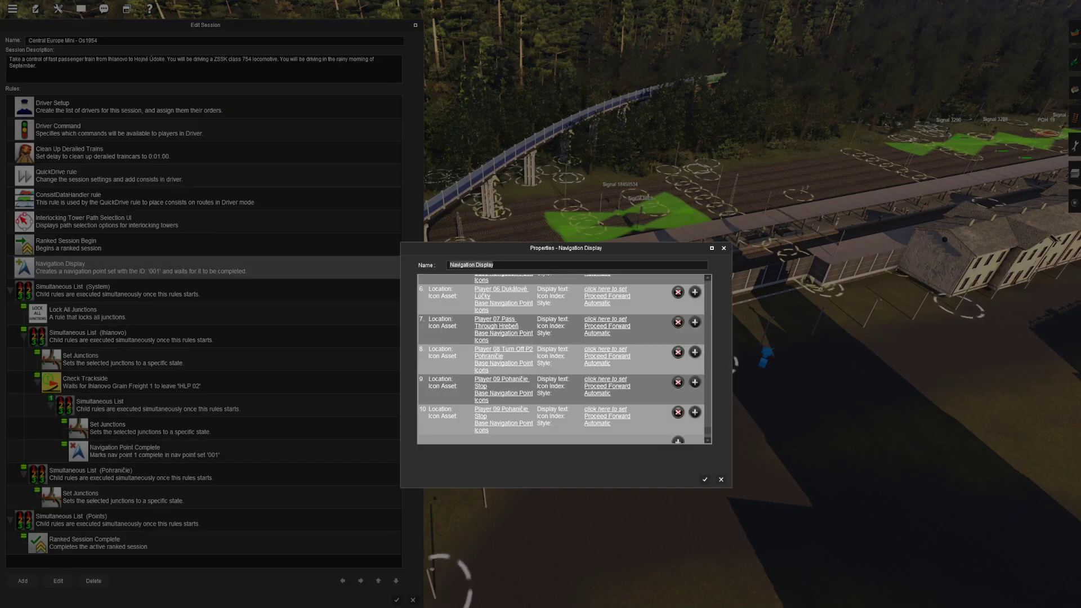
Step: Set the display text of navigation point 5 to "Pass Through Sladká Múk"
{"action": "scroll", "coordinate": [564, 358], "scroll_direction": "up", "scroll_amount": 3}
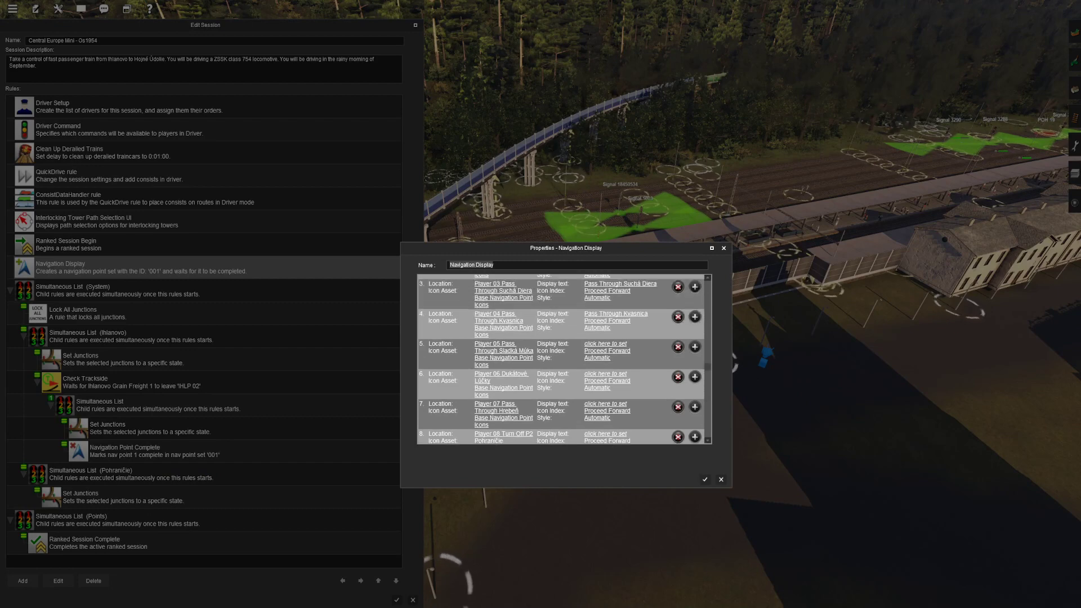
{"action": "left_click", "coordinate": [606, 344]}
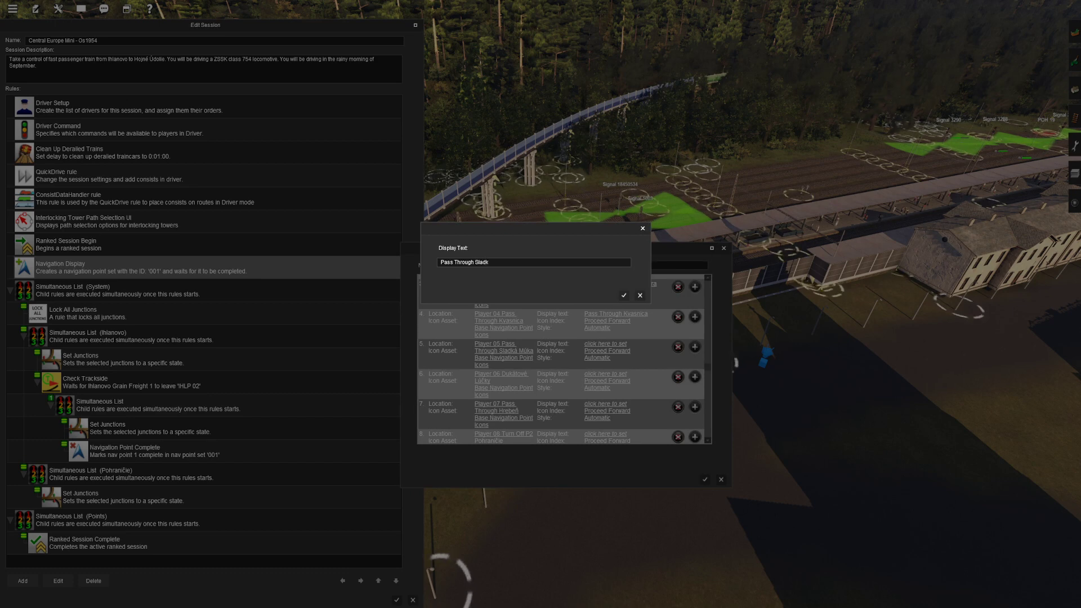
{"action": "type", "text": "Pass Through Sladká Múk"}
{"action": "key", "text": "Return"}
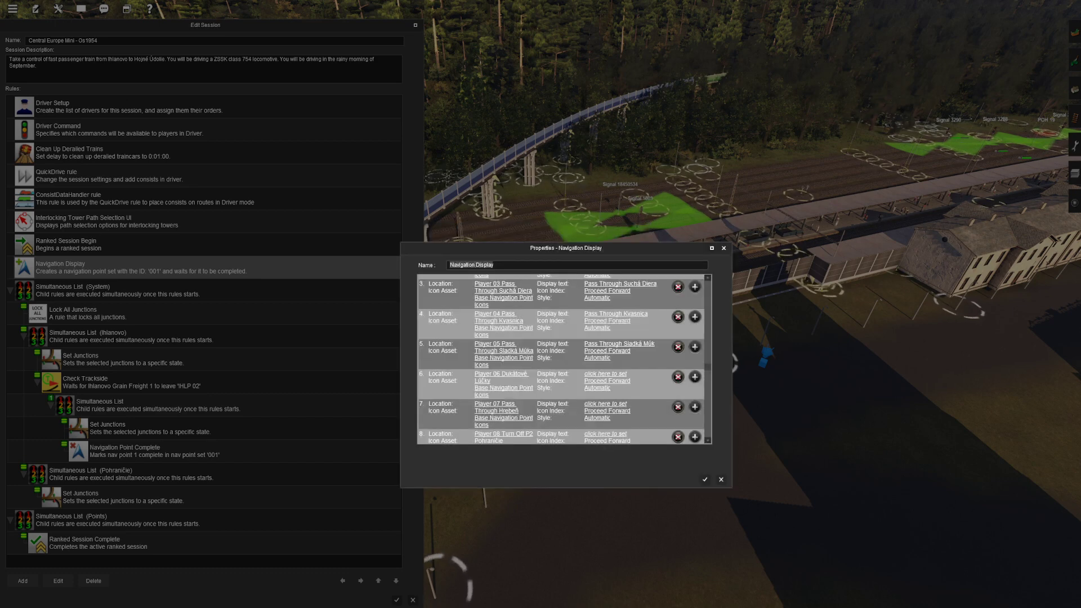
Step: Set the display text of navigation point 6 to "Pass Through Duk. Lúčky", abbreviating the station name
{"action": "left_click", "coordinate": [605, 373]}
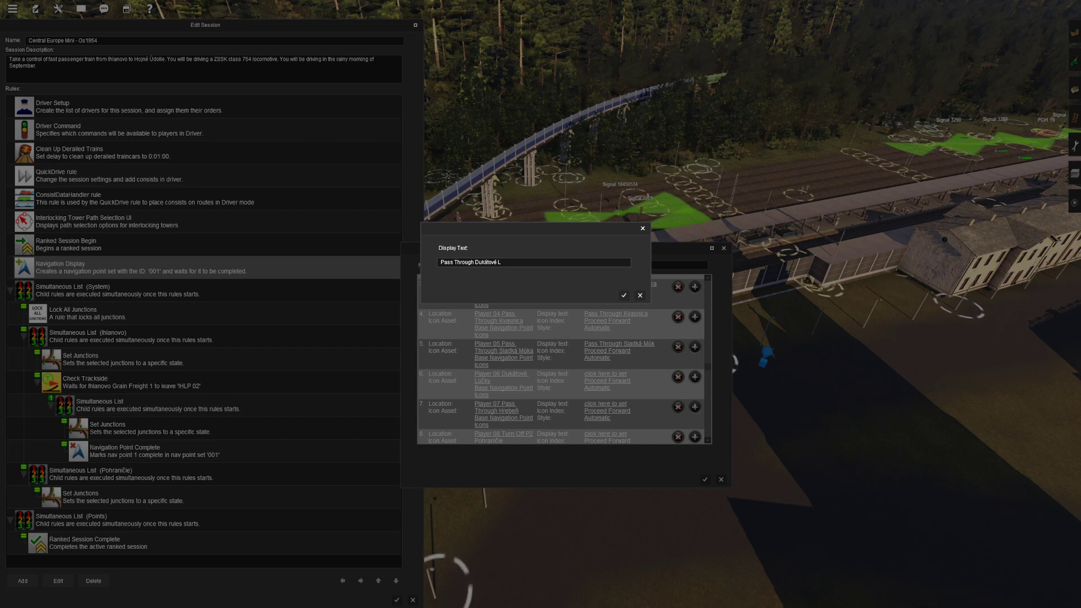
{"action": "key", "text": "Return"}
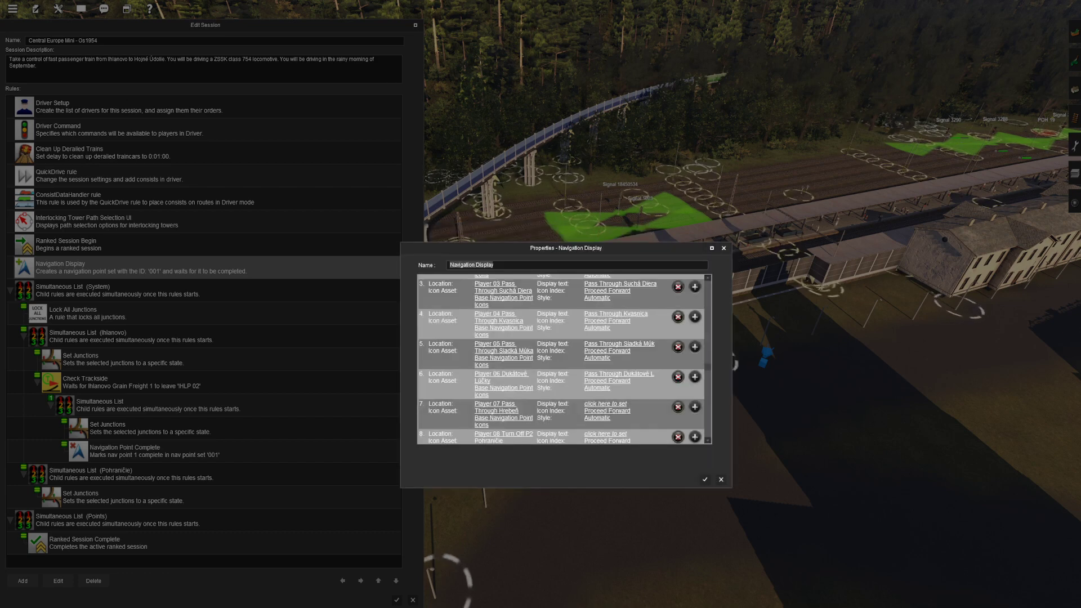
{"action": "left_click", "coordinate": [619, 374]}
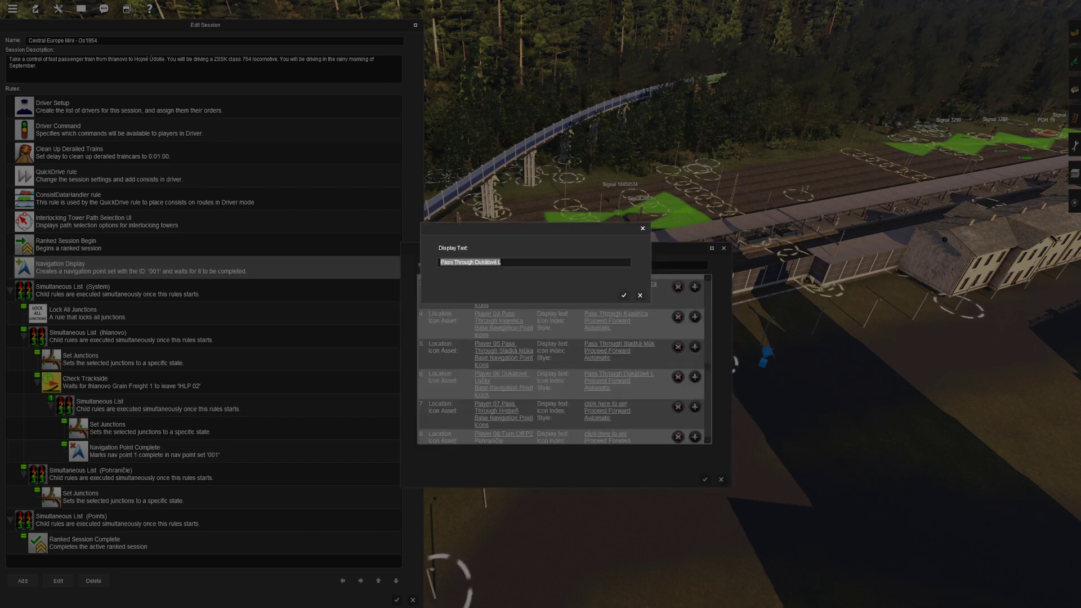
{"action": "left_click", "coordinate": [511, 263]}
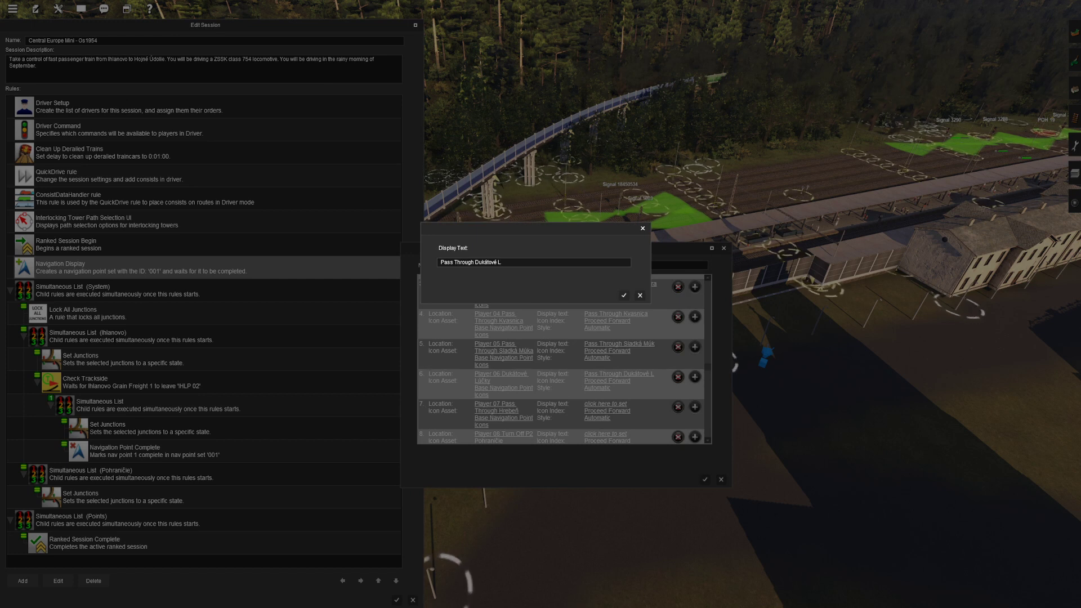
{"action": "left_click_drag", "start_coordinate": [508, 263], "coordinate": [488, 263]}
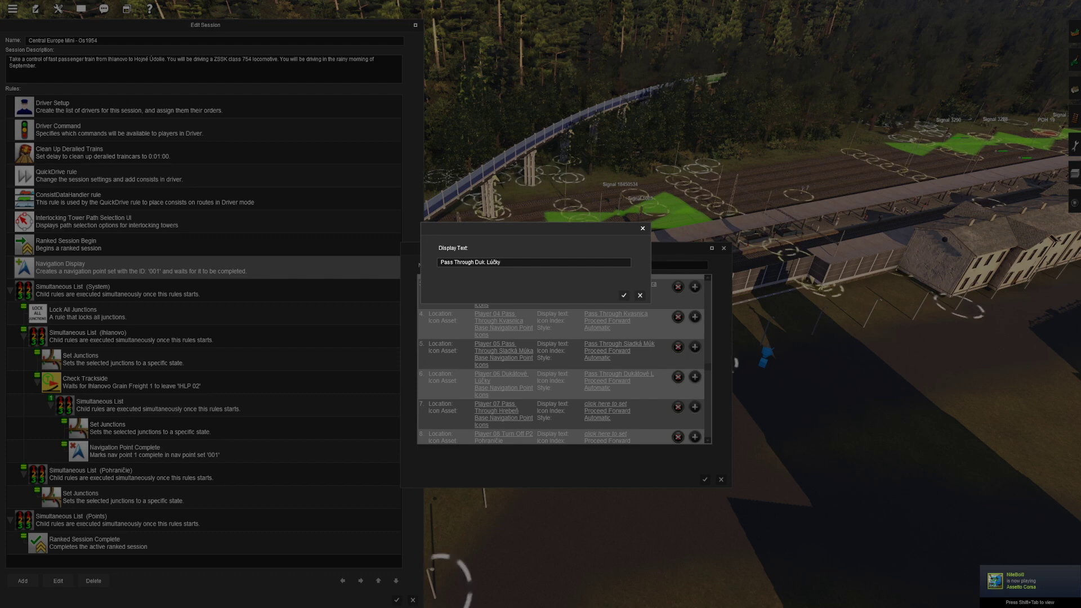
{"action": "key", "text": "Return"}
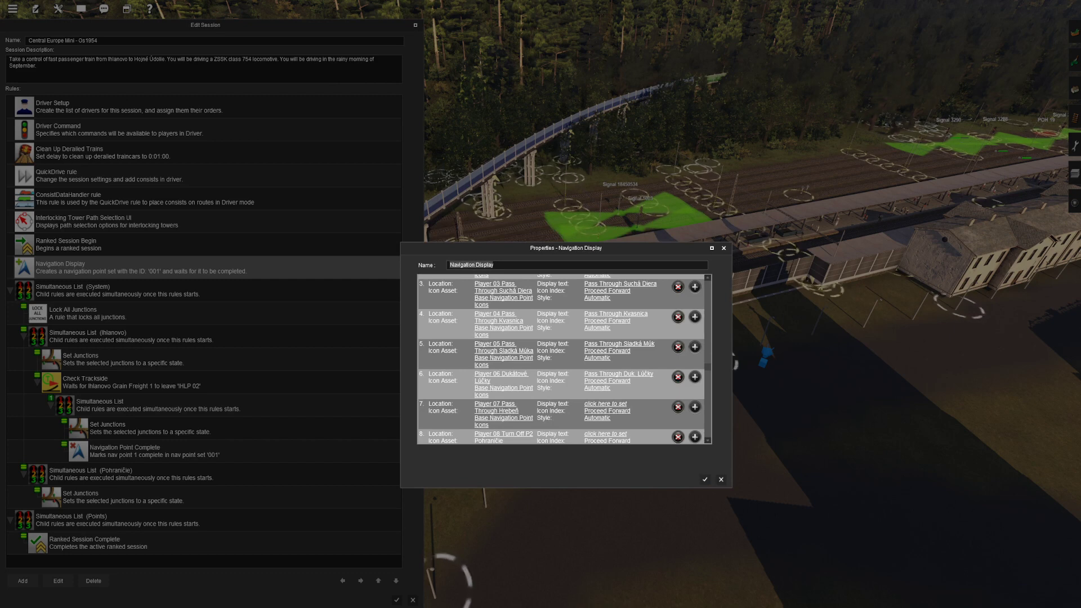
Step: Set the display text of navigation point 7 to "Pass Through Hrebeň"
{"action": "left_click", "coordinate": [605, 404]}
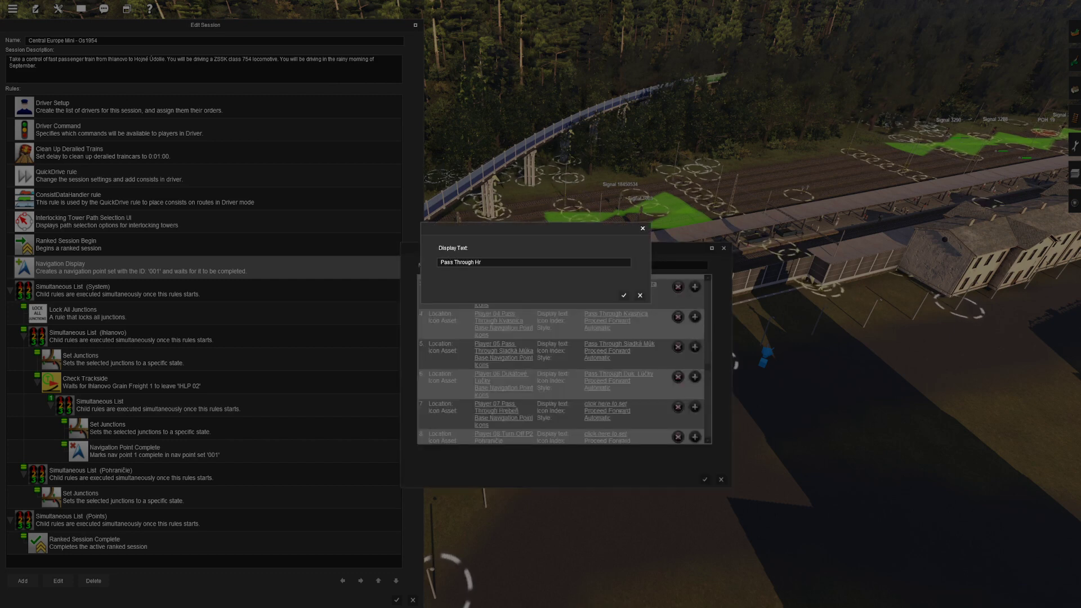
{"action": "type", "text": "Pass Through Hrebeň"}
{"action": "key", "text": "Return"}
Step: Set navigation point 8's icon index to Proceed Left and its display text to "Diverge"
{"action": "scroll", "coordinate": [563, 358], "scroll_direction": "down", "scroll_amount": 3}
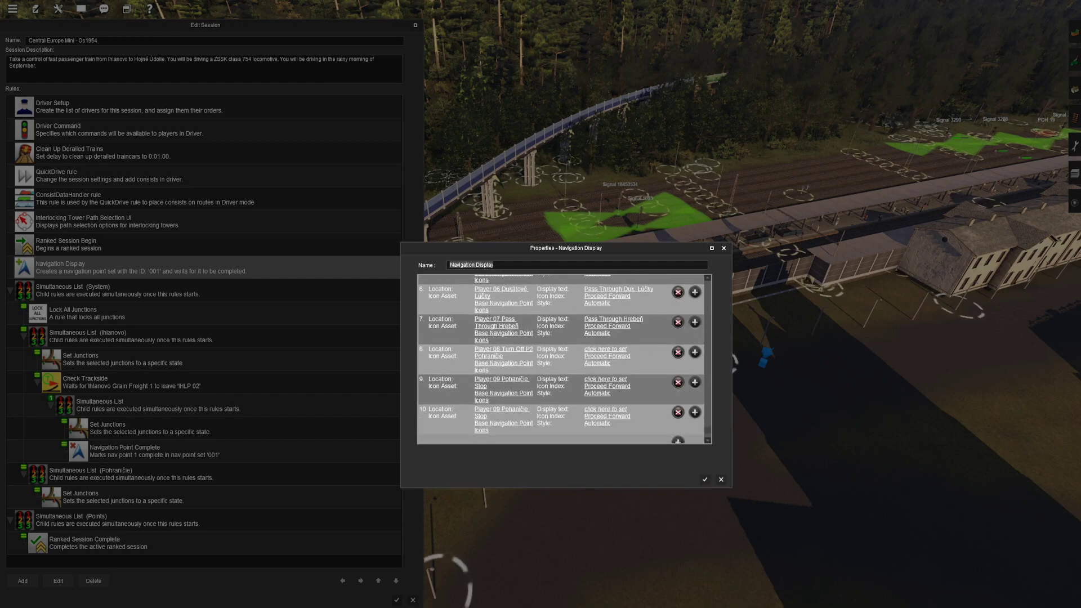
{"action": "key", "text": "Right"}
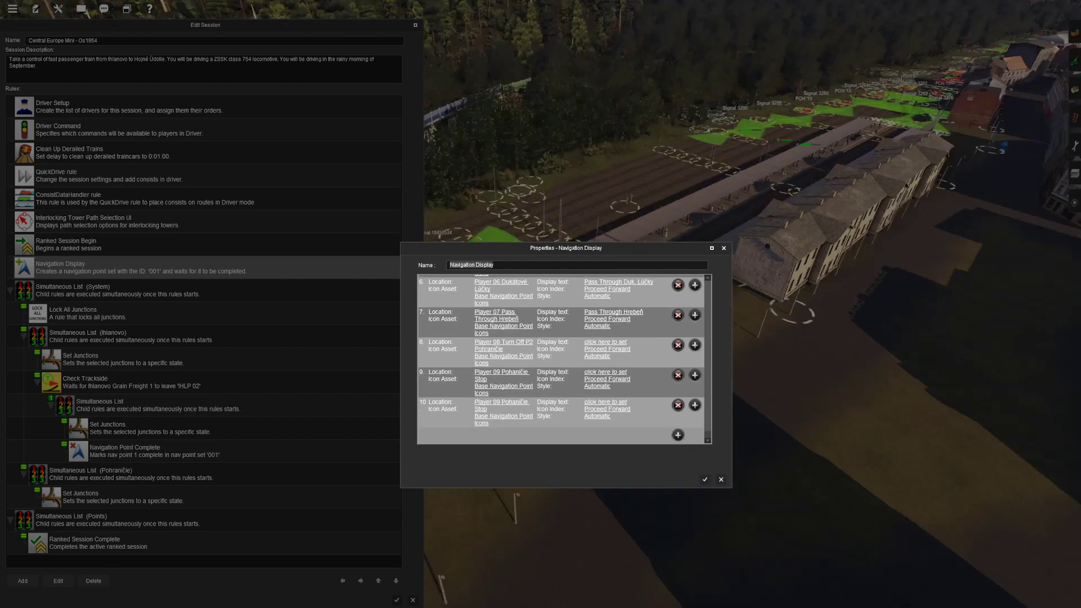
{"action": "key", "text": "Right"}
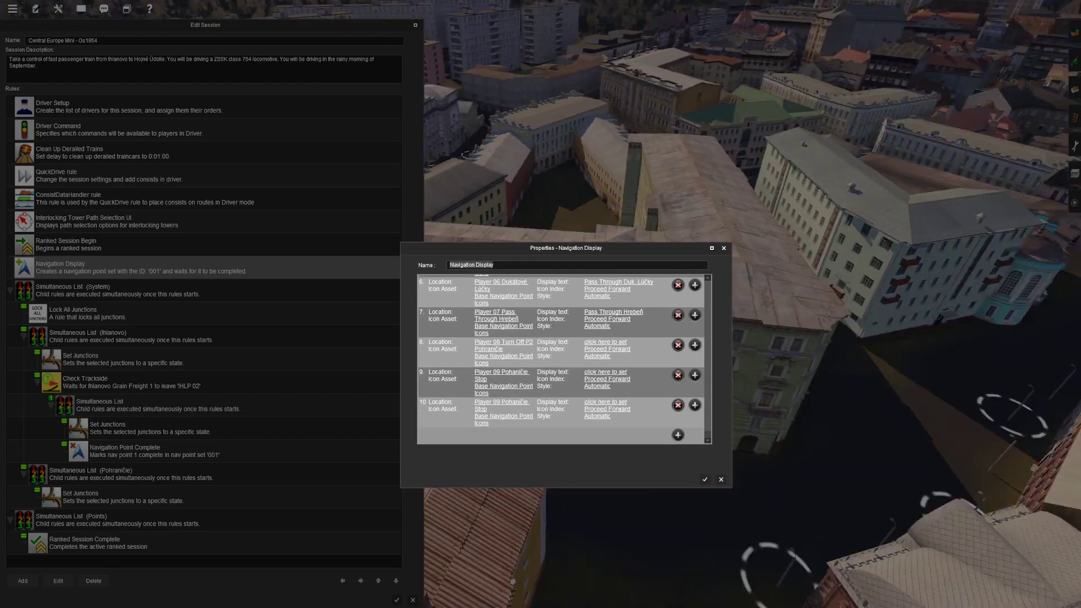
{"action": "left_click_drag", "start_coordinate": [566, 248], "coordinate": [250, 266]}
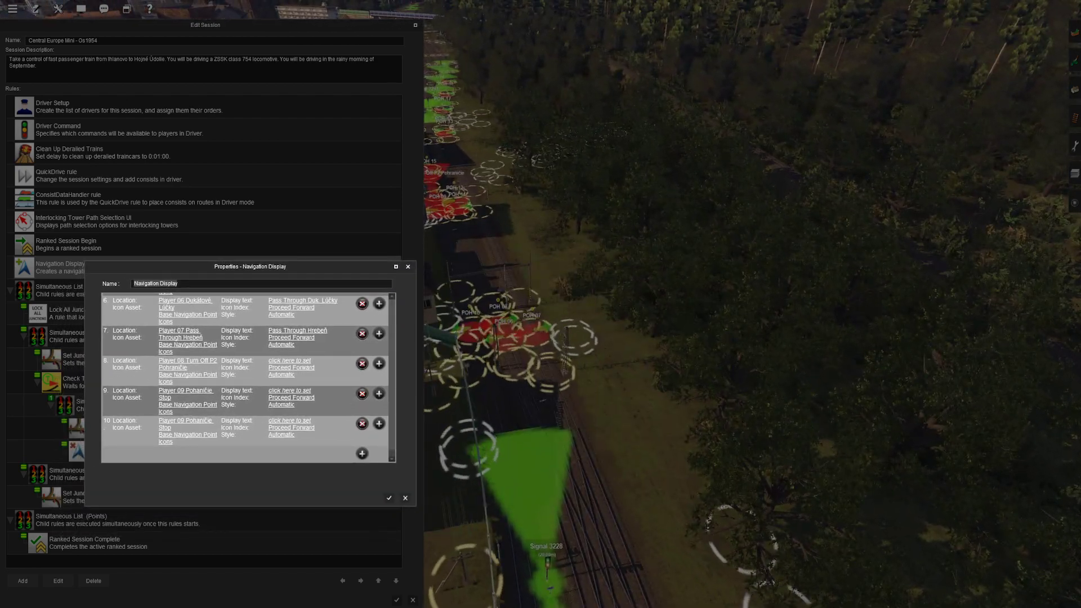
{"action": "key", "text": "Up"}
{"action": "key", "text": "Left"}
{"action": "key", "text": "Down"}
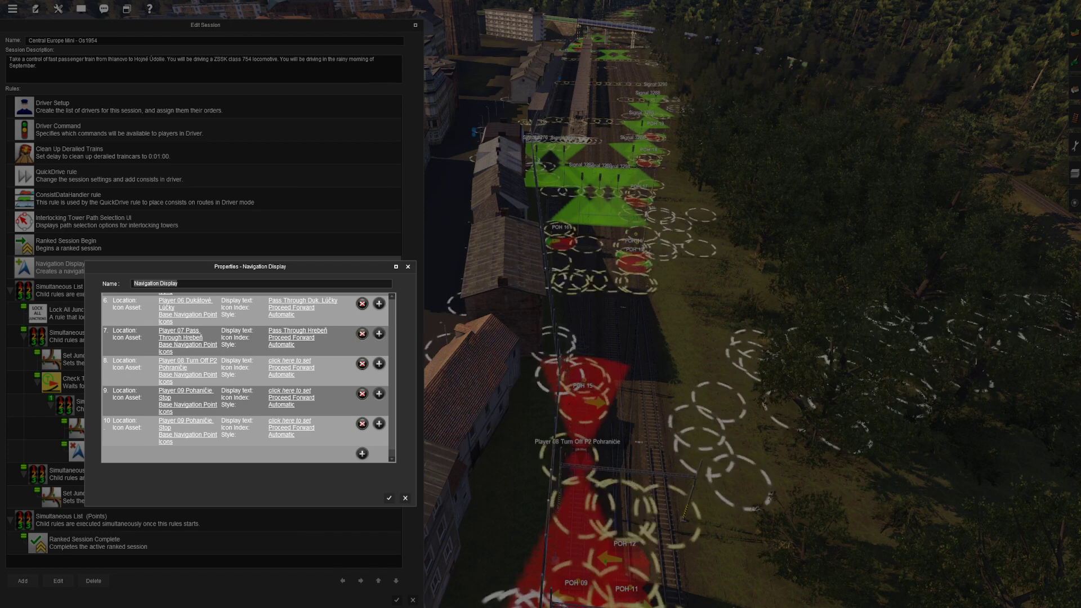
{"action": "left_click", "coordinate": [291, 367]}
{"action": "left_click_drag", "start_coordinate": [428, 199], "coordinate": [515, 208]}
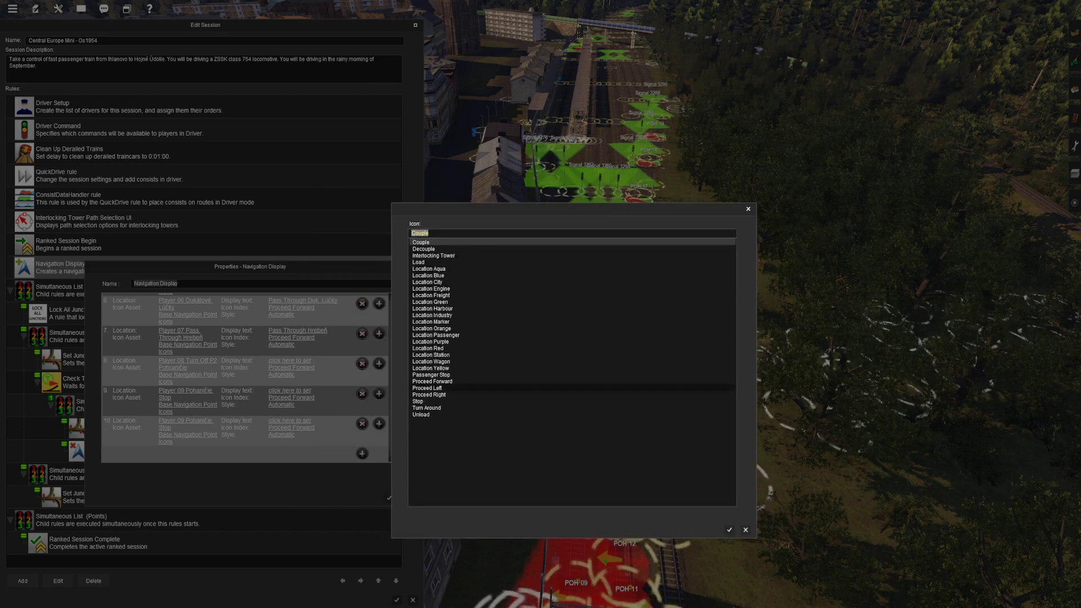
{"action": "left_click", "coordinate": [433, 388]}
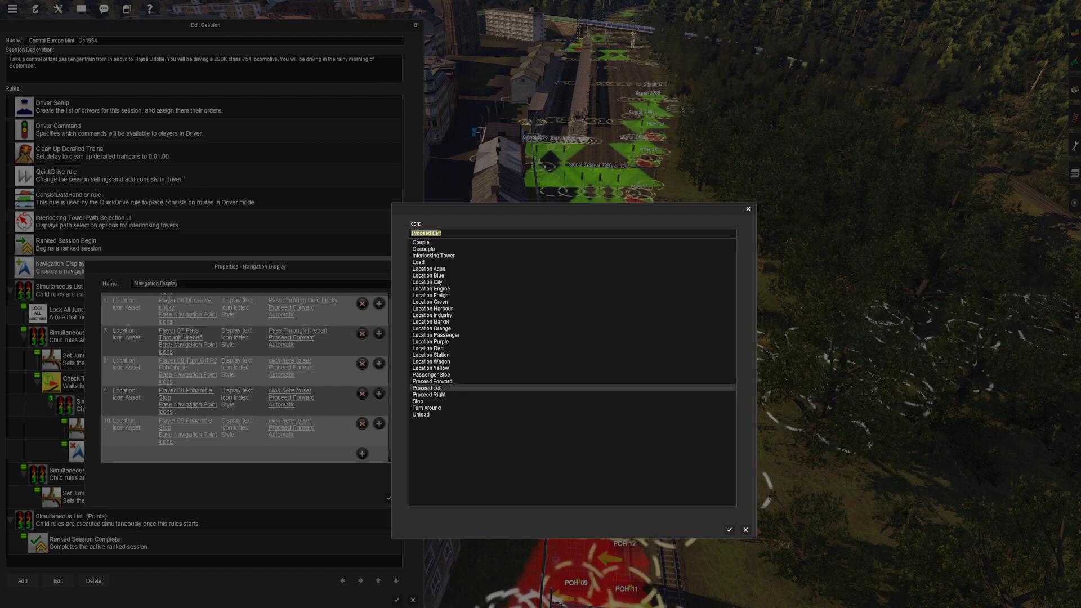
{"action": "key", "text": "Return"}
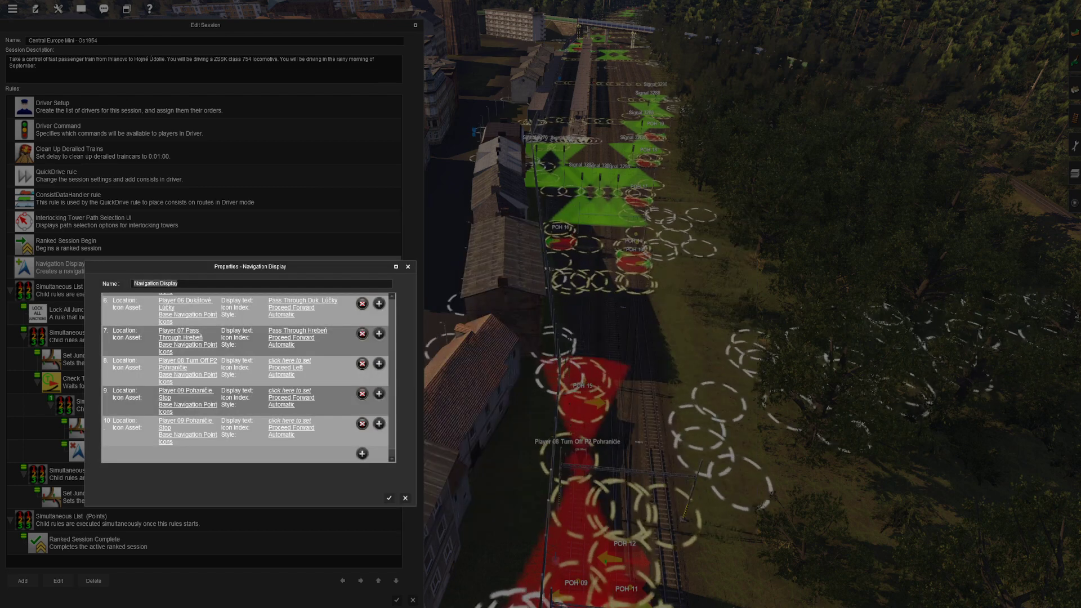
{"action": "left_click", "coordinate": [289, 361]}
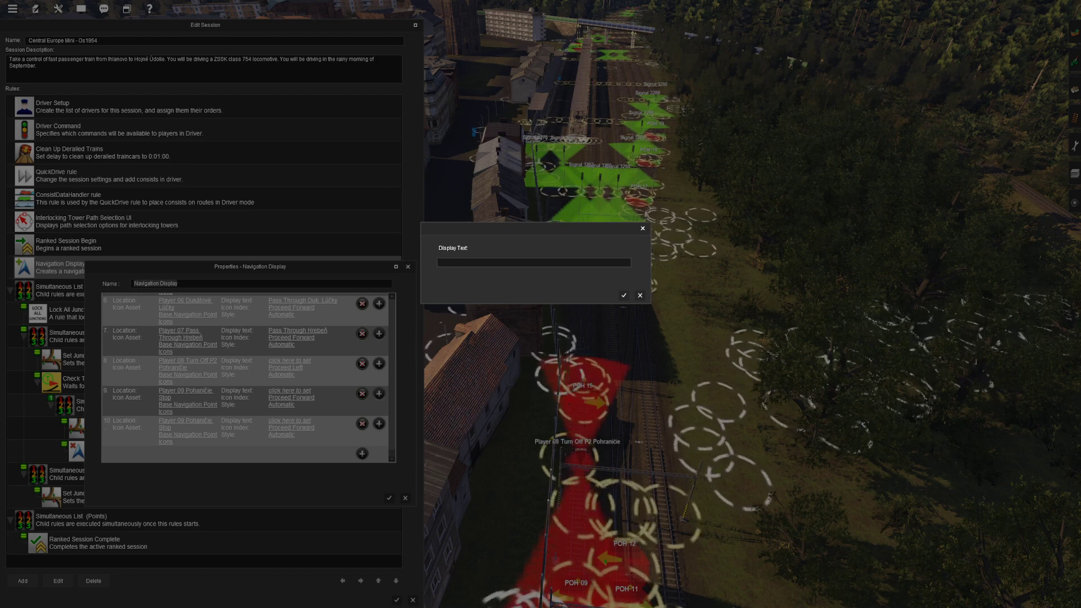
{"action": "key", "text": "Return"}
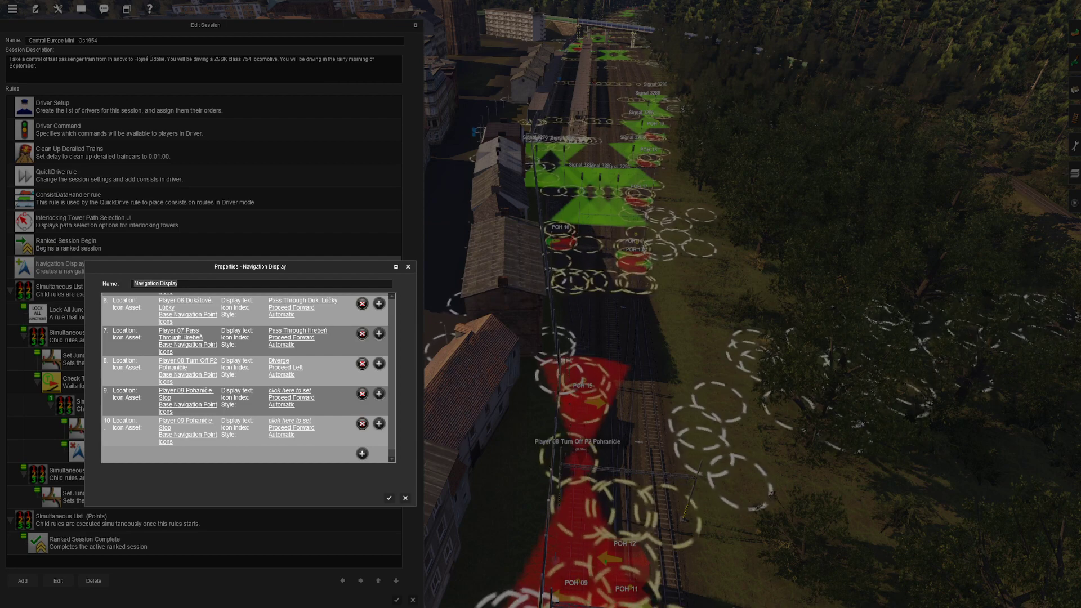
Step: Set the icon index of navigation point 9 to Stop
{"action": "key", "text": "Up"}
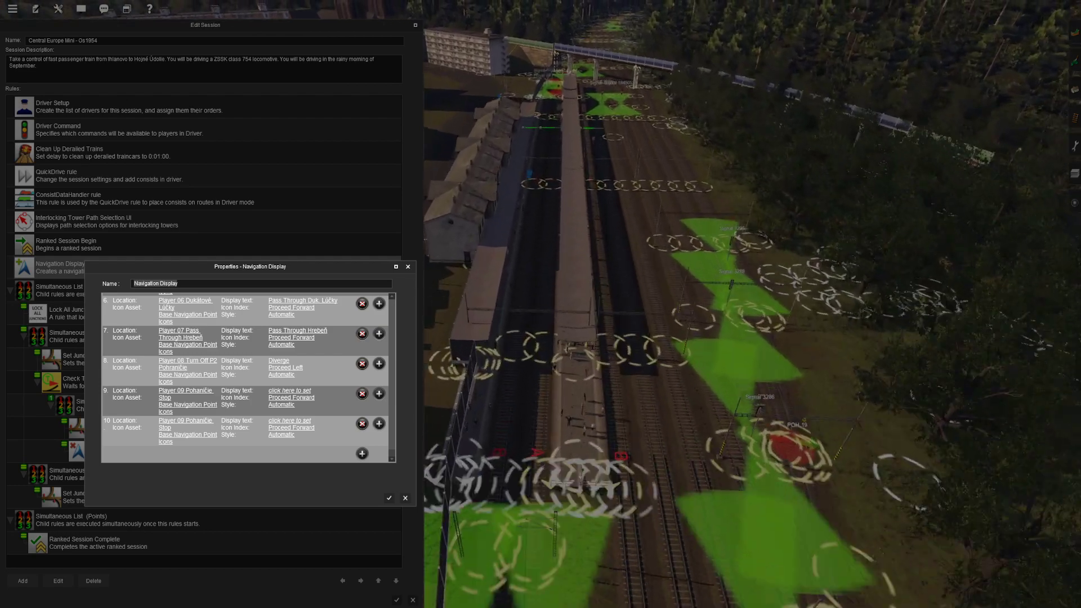
{"action": "key", "text": "Up"}
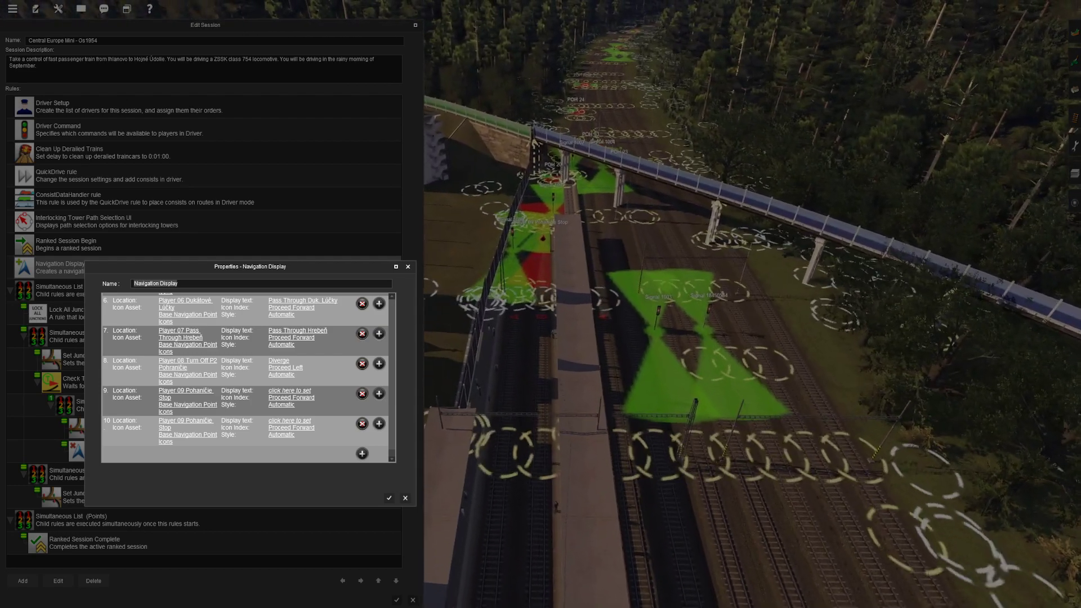
{"action": "left_click", "coordinate": [291, 397]}
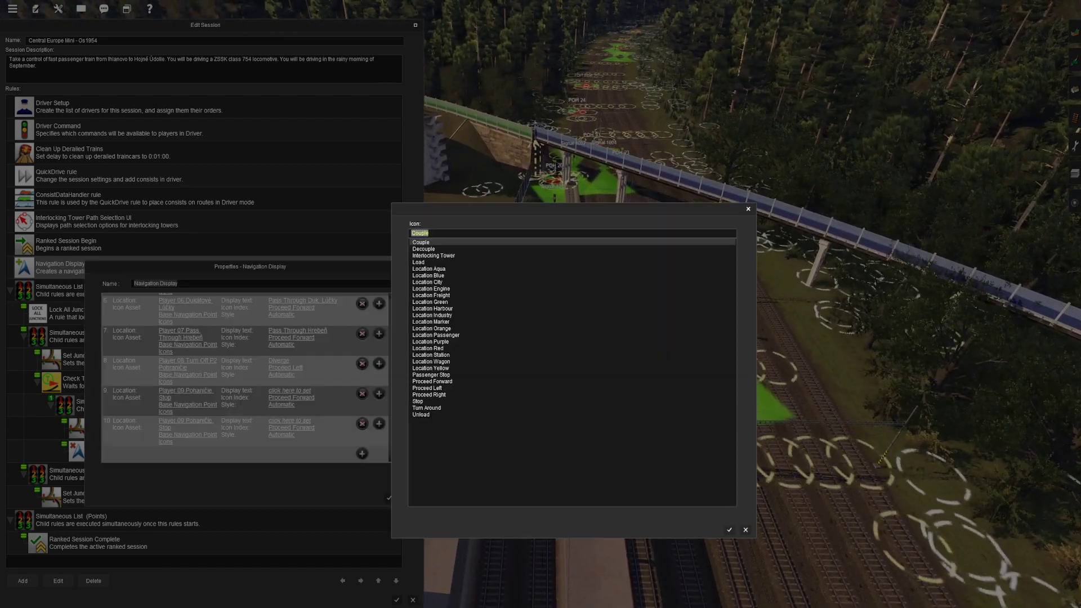
{"action": "left_click", "coordinate": [418, 402]}
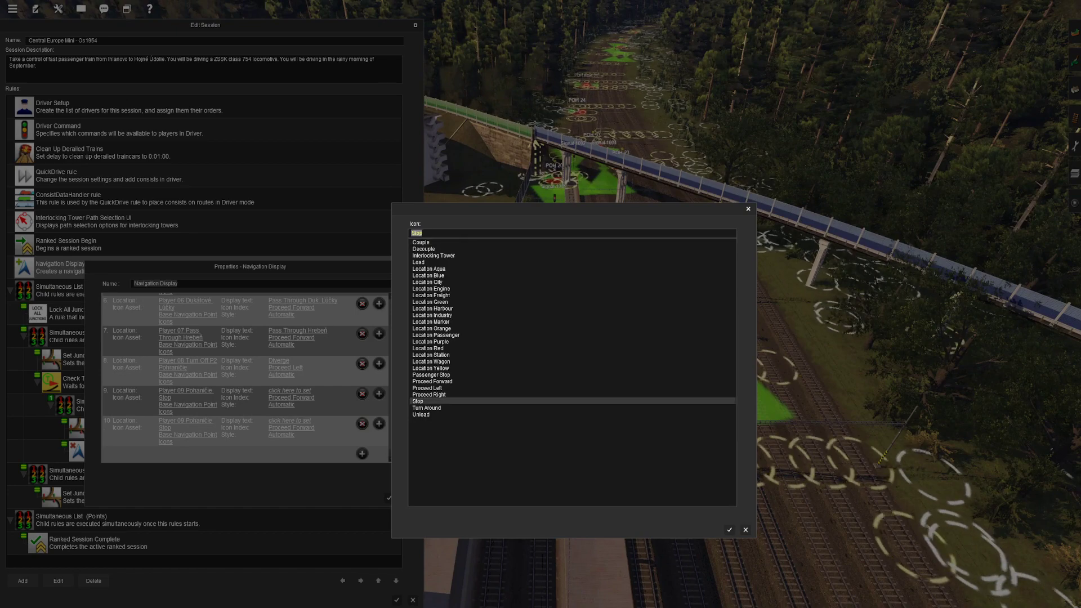
{"action": "key", "text": "Return"}
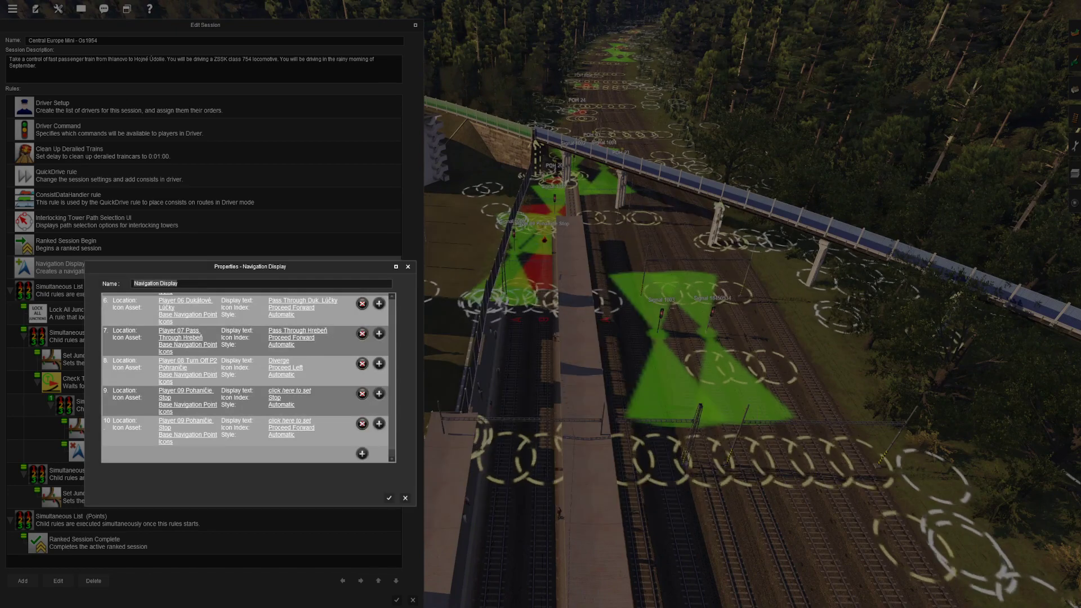
Step: Set navigation point 9's style to Require Stop and its display text to "Stop At Pohraničie"
{"action": "key", "text": "Up"}
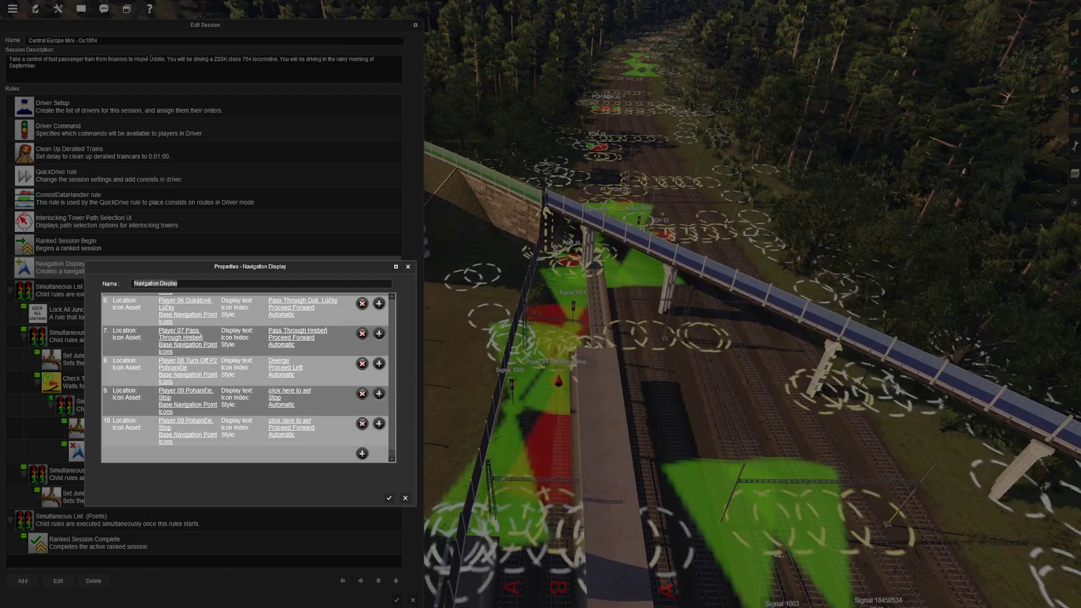
{"action": "left_click", "coordinate": [281, 405]}
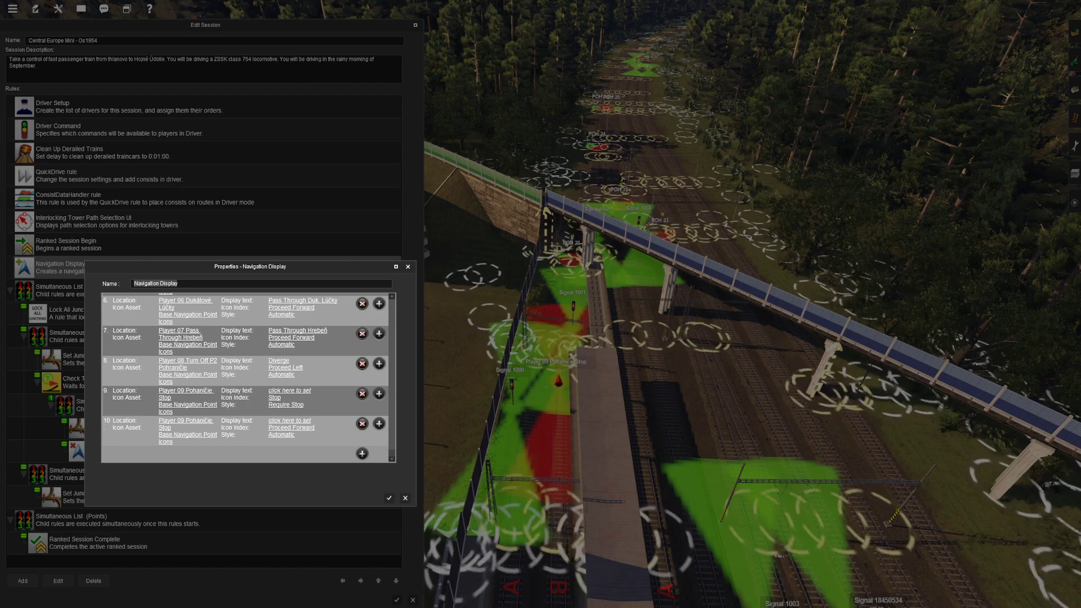
{"action": "left_click", "coordinate": [290, 391]}
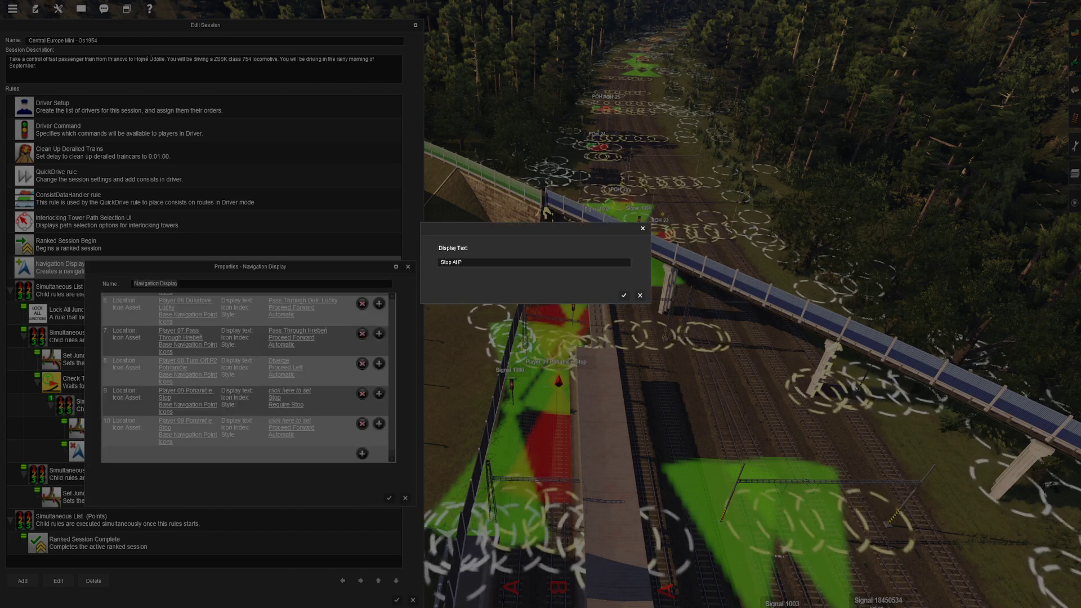
{"action": "type", "text": "Stop At Pohraničie"}
{"action": "key", "text": "Return"}
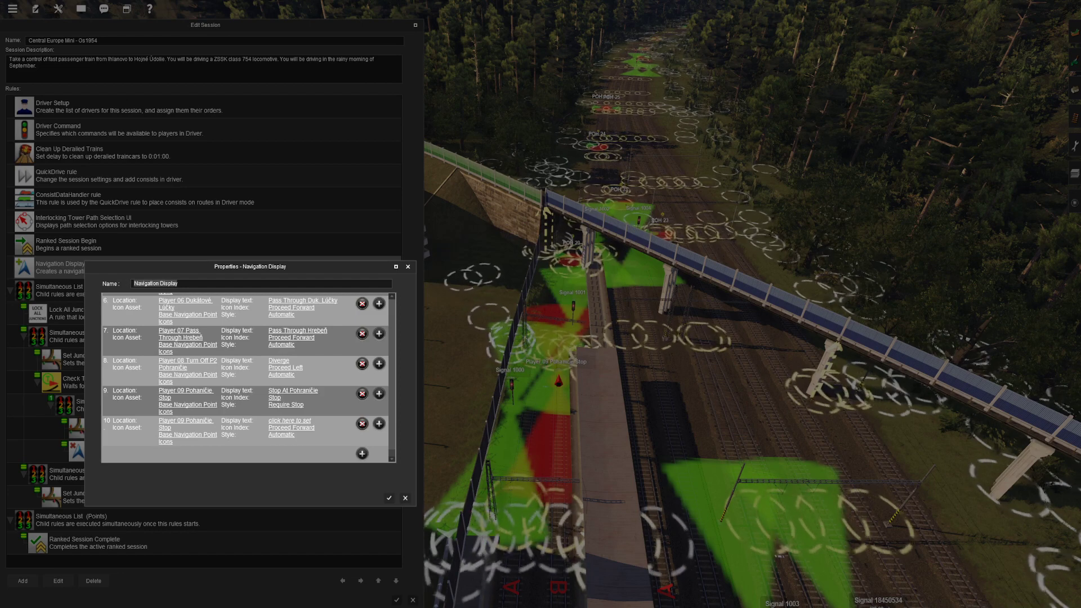
Step: Set navigation point 10's style to Manual and its icon index to Passenger Stop
{"action": "left_click", "coordinate": [280, 434]}
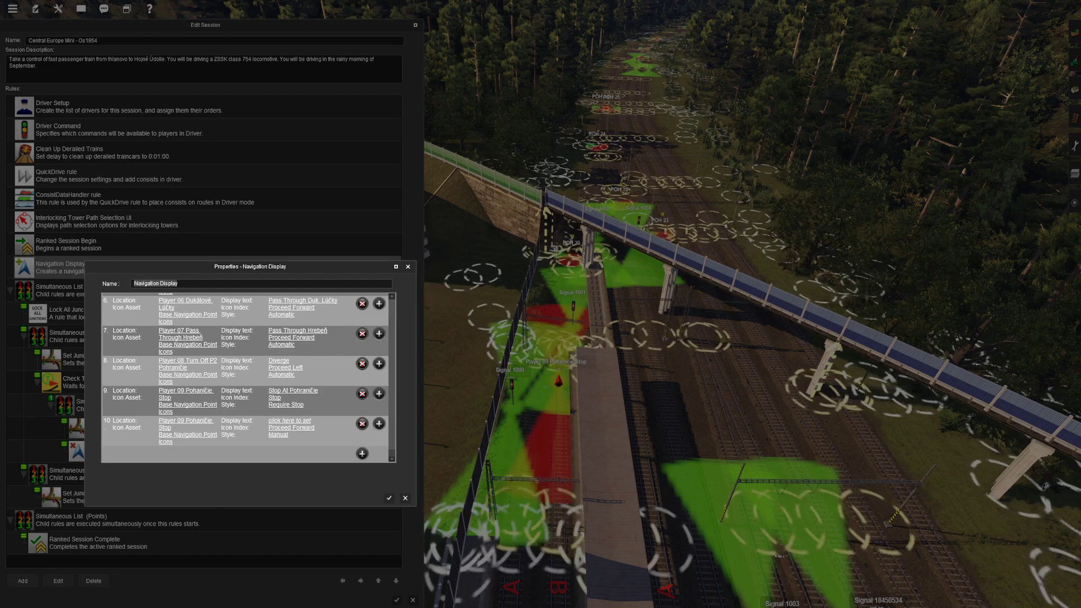
{"action": "left_click", "coordinate": [291, 428]}
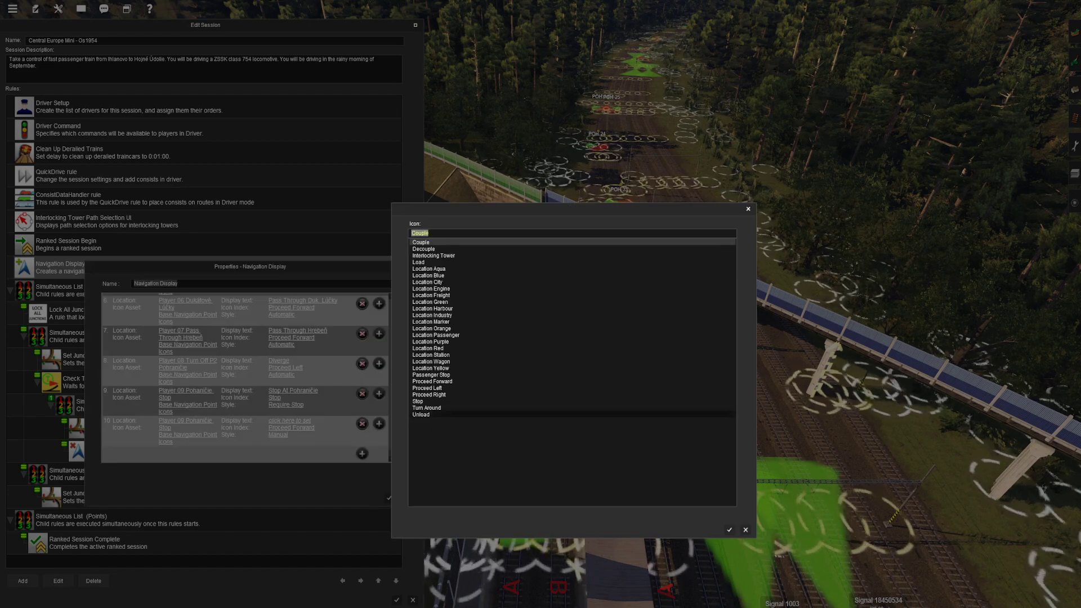
{"action": "left_click", "coordinate": [431, 375]}
{"action": "left_click", "coordinate": [730, 530]}
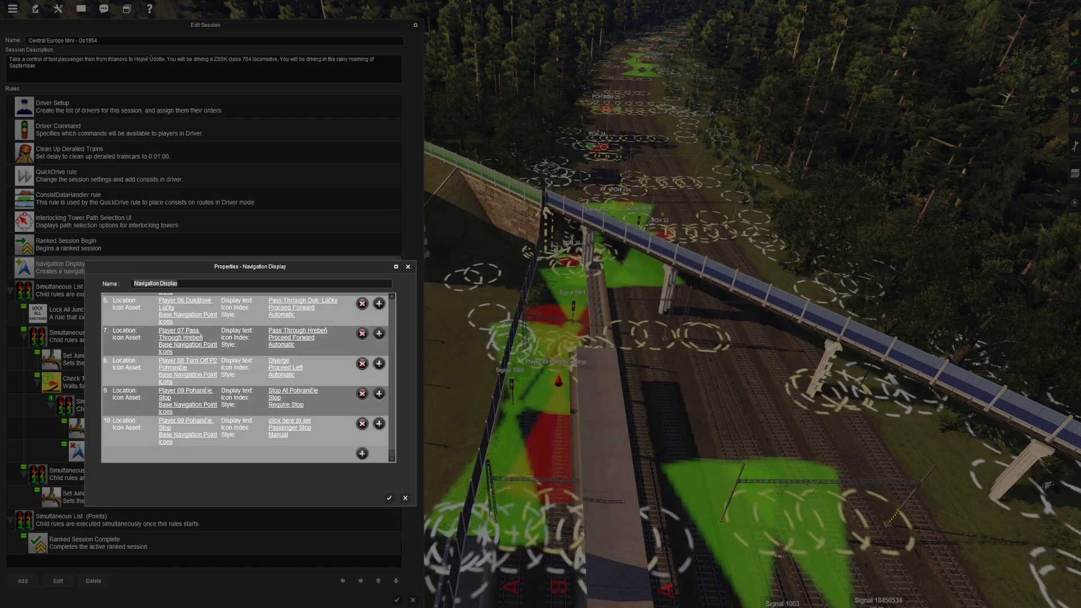
Step: Set navigation point 10's display text to "Wait For Passengers" and accept the Navigation Display properties
{"action": "left_click", "coordinate": [290, 421]}
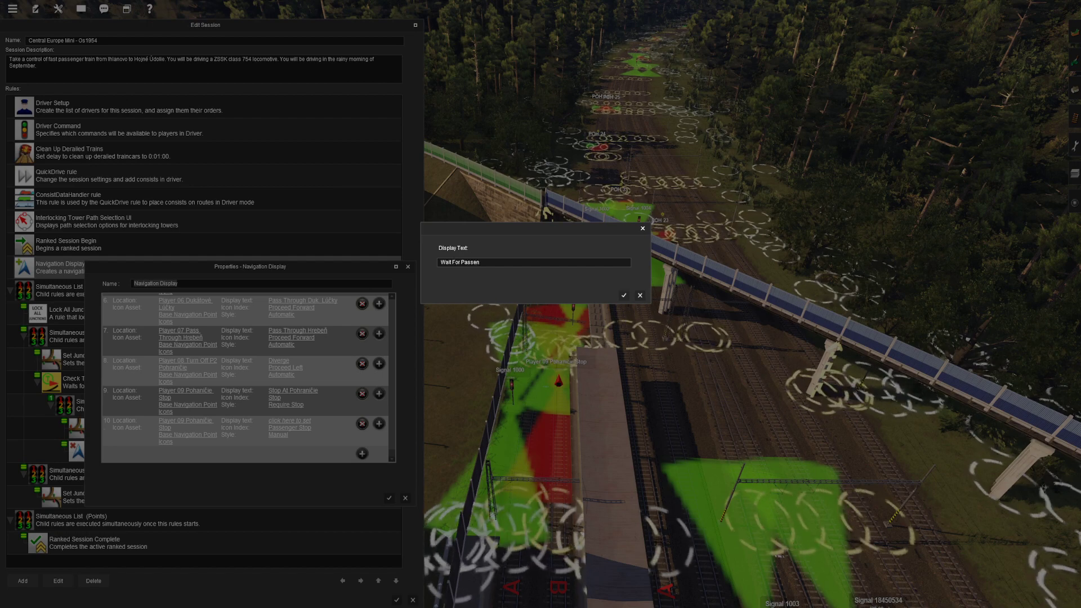
{"action": "type", "text": "Wait For Passengers"}
{"action": "key", "text": "Return"}
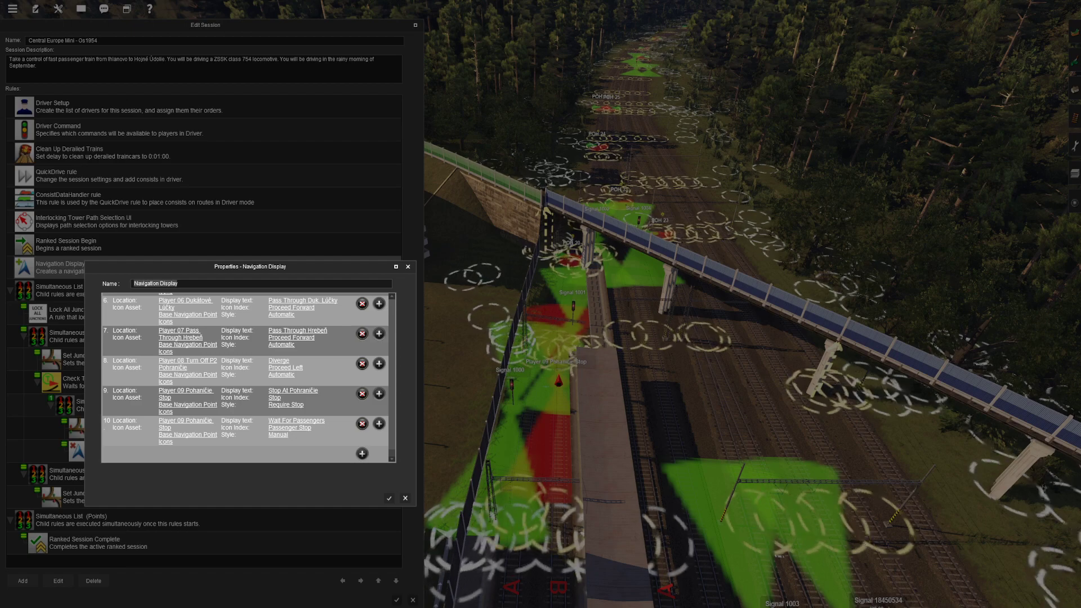
{"action": "key", "text": "Return"}
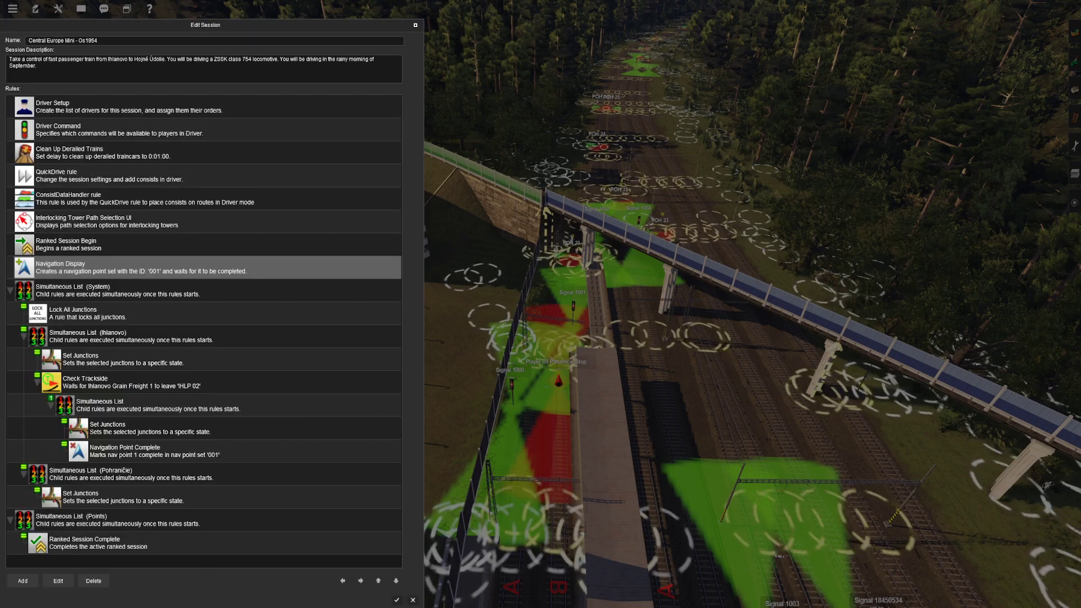
Step: Examine the tracks, signals and triggers along the Pohraničie station approach
{"action": "key", "text": "s"}
{"action": "key", "text": "Left"}
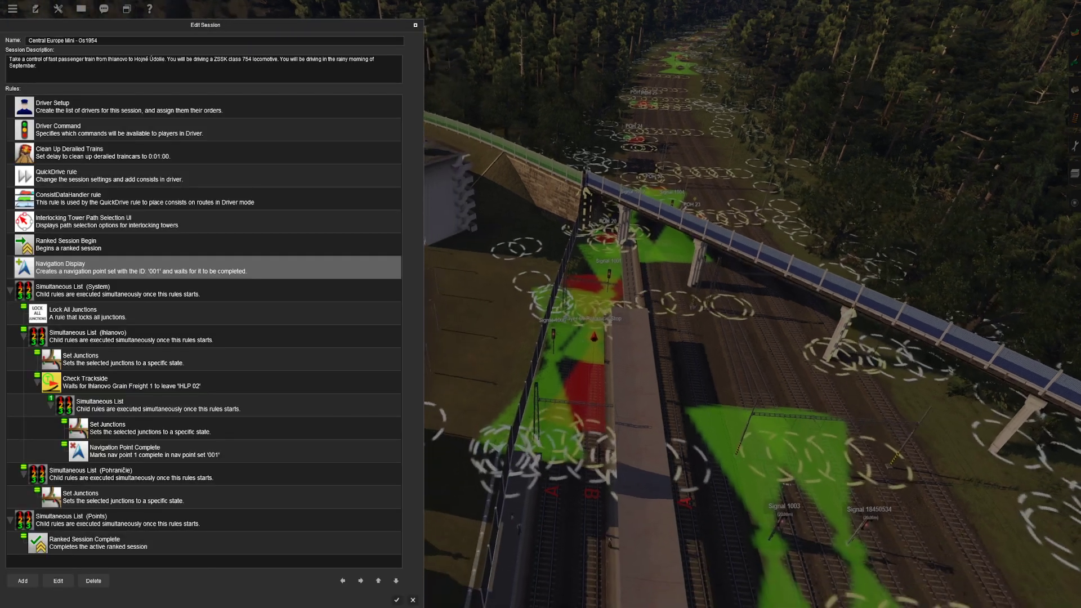
{"action": "key", "text": "s"}
{"action": "key", "text": "Left"}
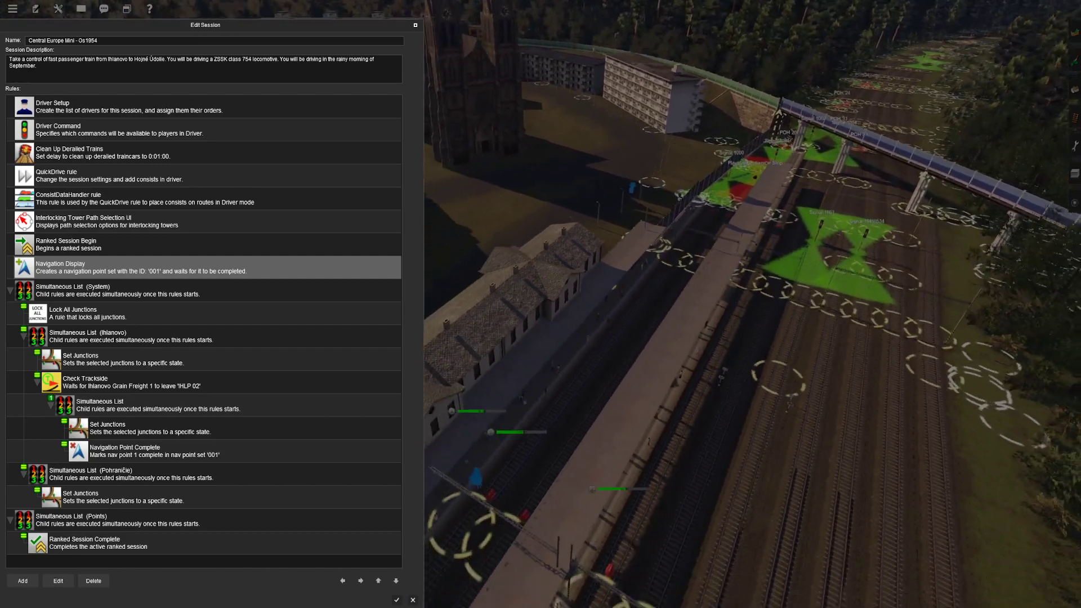
{"action": "key", "text": "s"}
{"action": "key", "text": "Left"}
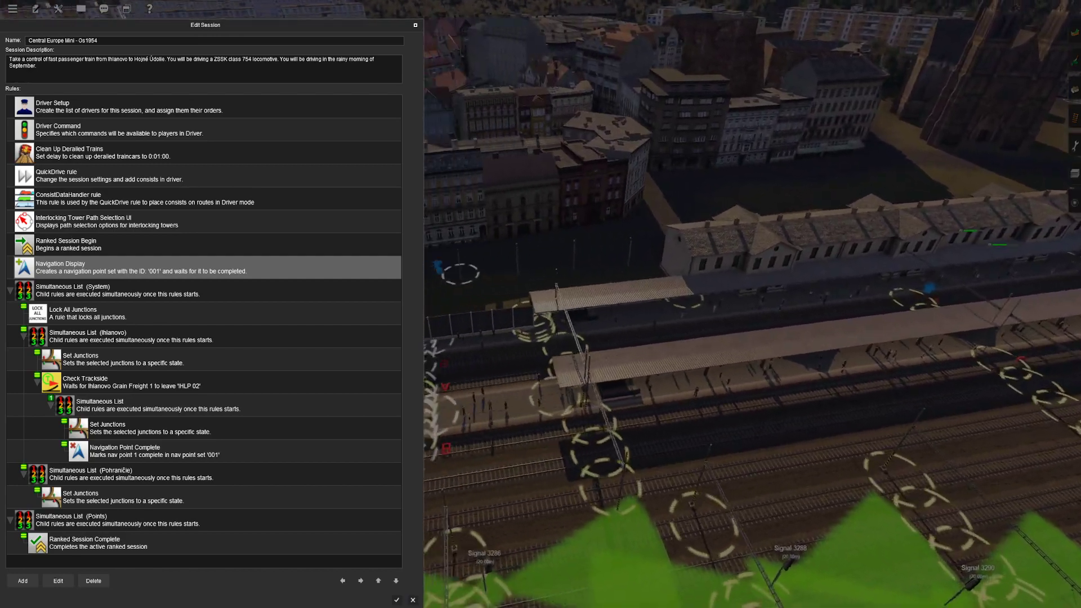
{"action": "key", "text": "w"}
{"action": "key", "text": "Left"}
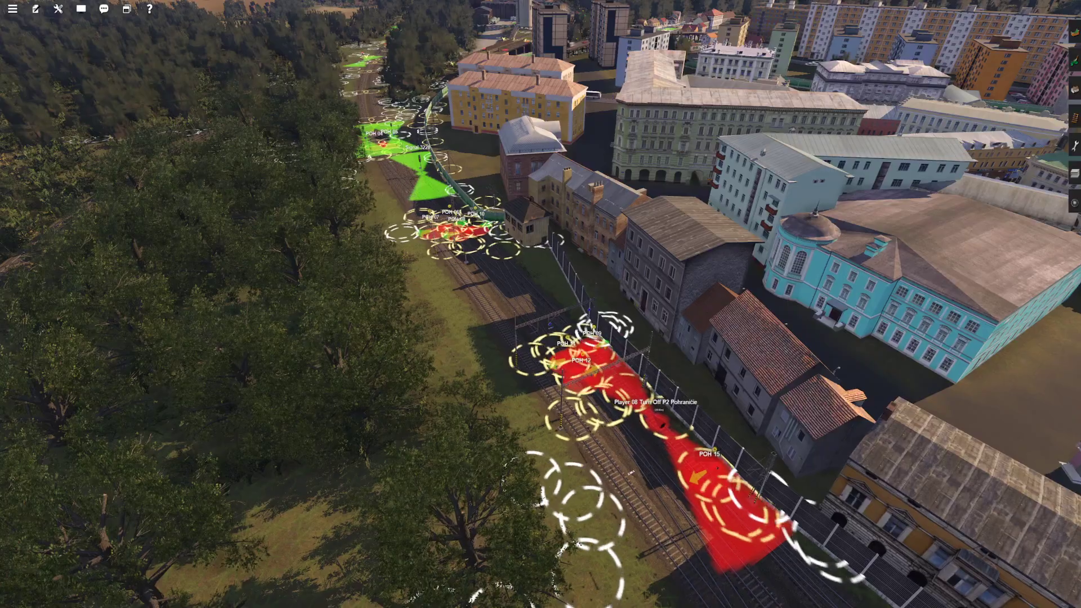
Step: Save the session by overwriting the existing one
{"action": "left_click", "coordinate": [12, 8]}
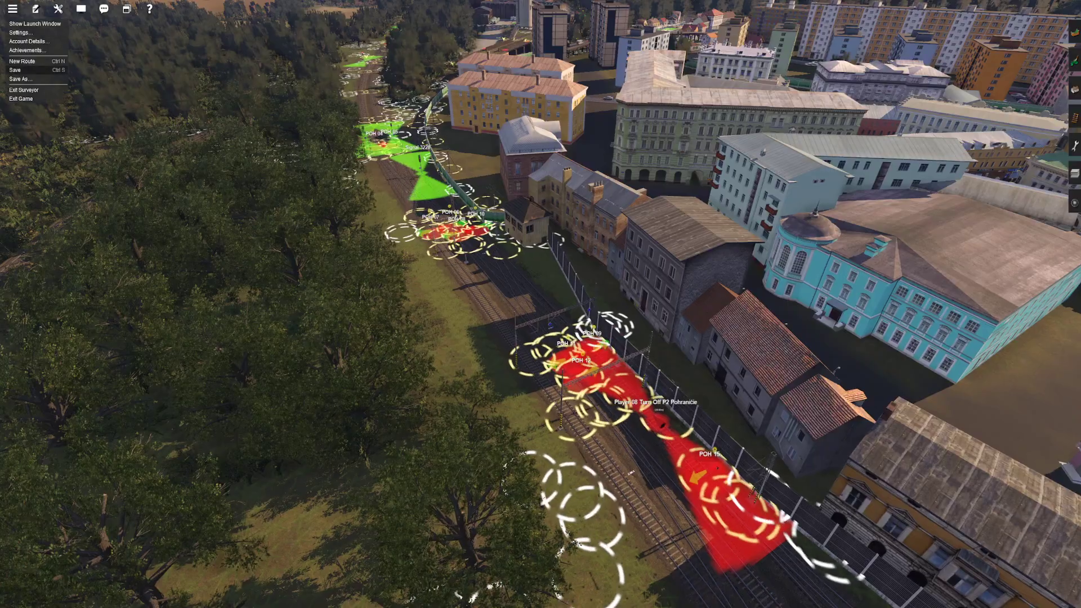
{"action": "left_click", "coordinate": [22, 70]}
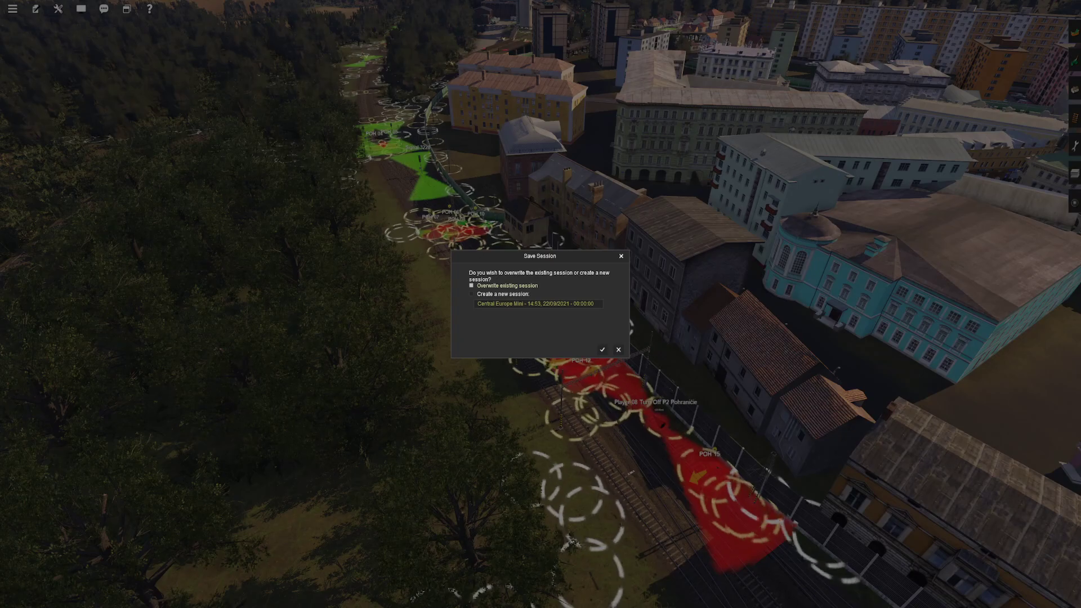
{"action": "left_click", "coordinate": [602, 349]}
Step: Exit Surveyor and test-drive the Central Europe Mini - Os1954 session, viewing the train with the roaming camera
{"action": "left_click", "coordinate": [12, 9]}
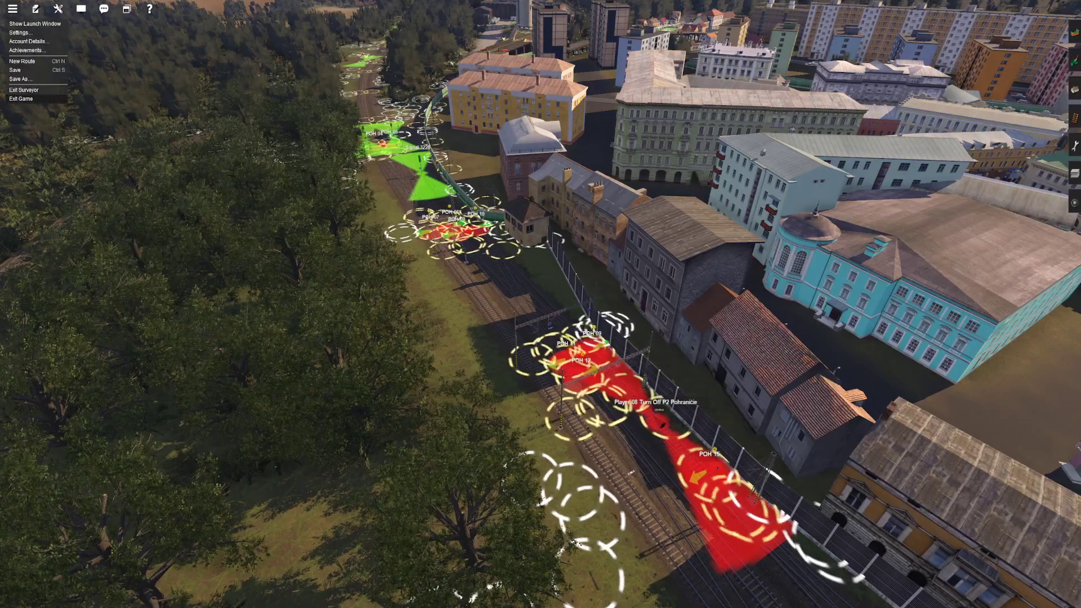
{"action": "left_click", "coordinate": [23, 90]}
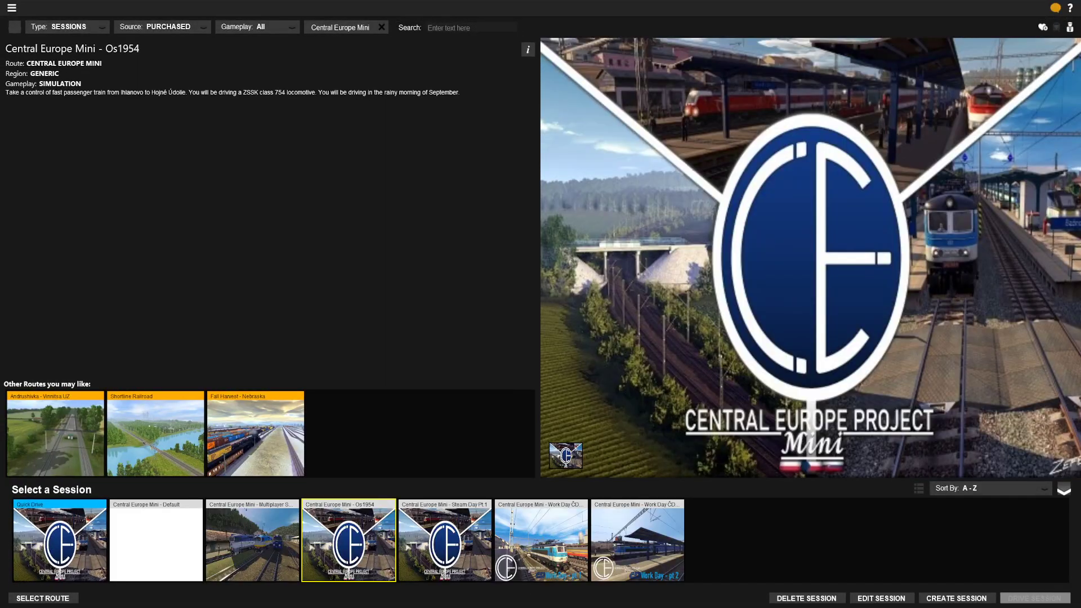
{"action": "left_click", "coordinate": [1035, 598]}
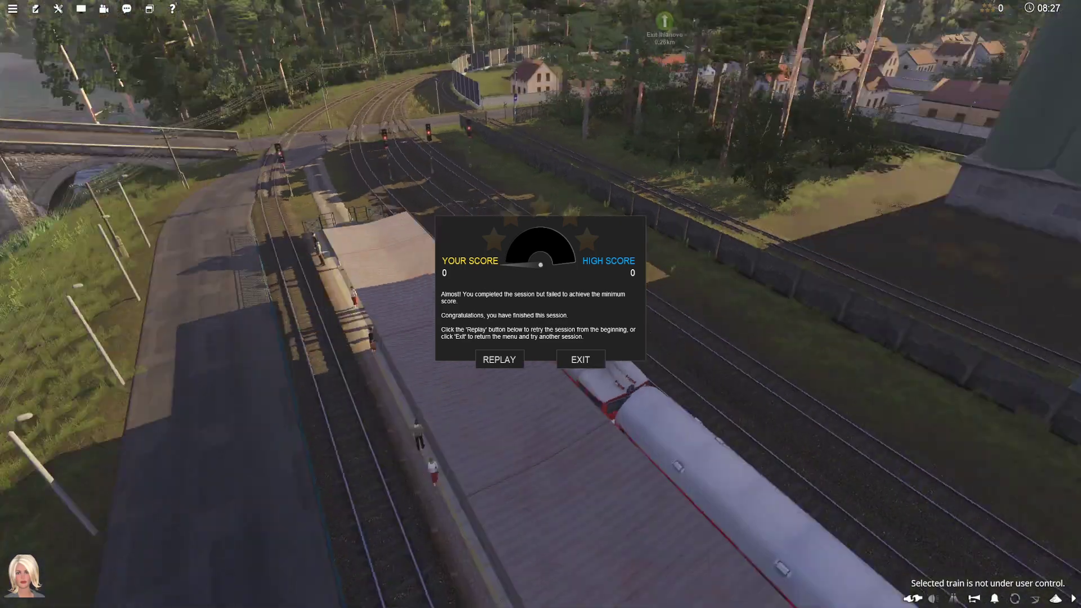
{"action": "key", "text": "4"}
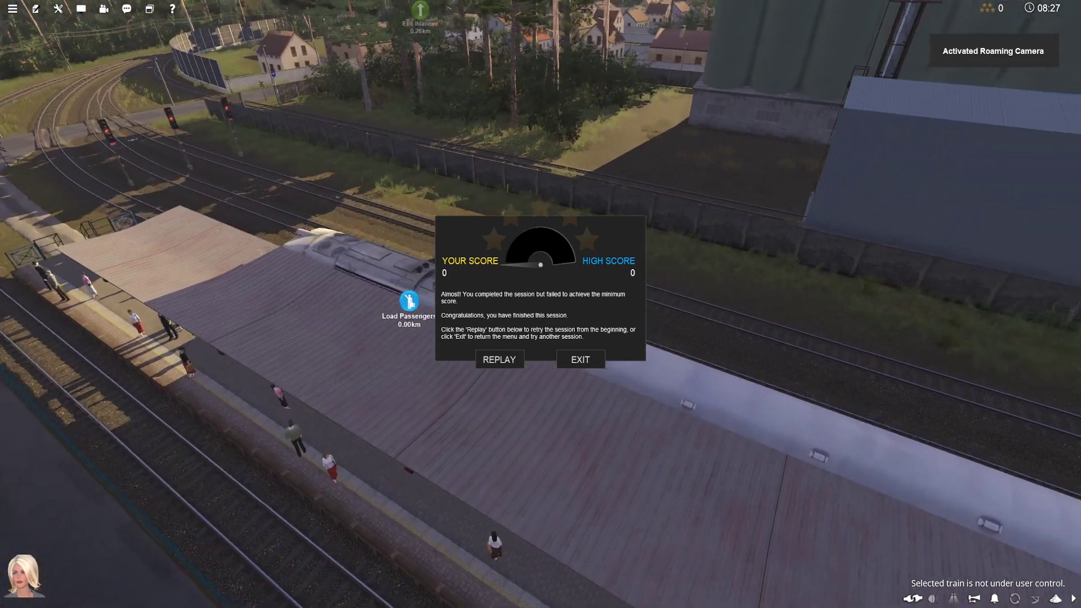
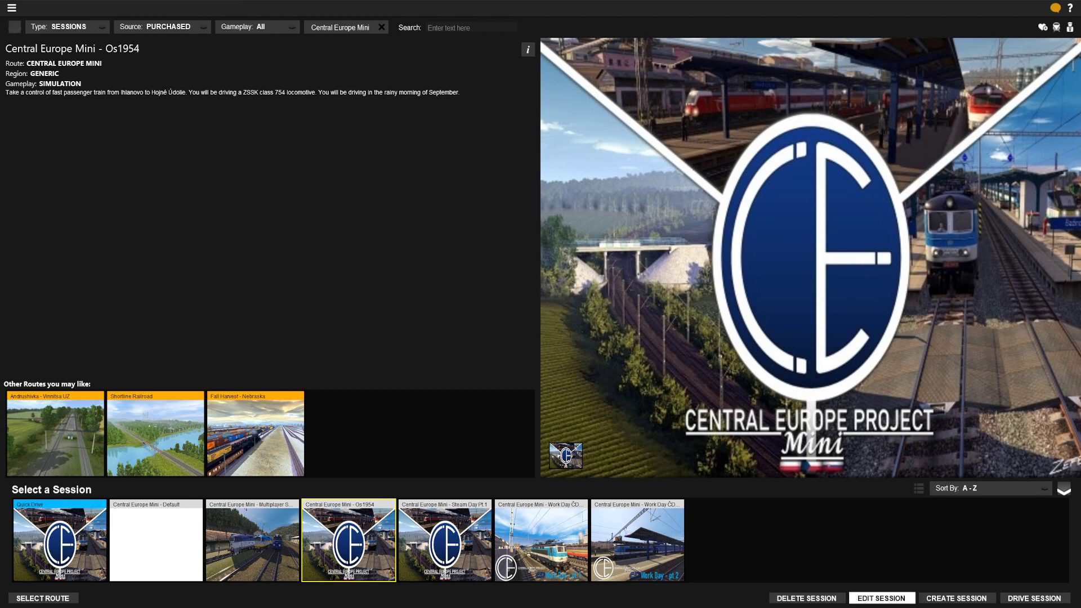
Step: Load the Central Europe Mini - Os1954 session for editing and open its session rules
{"action": "left_click", "coordinate": [881, 598]}
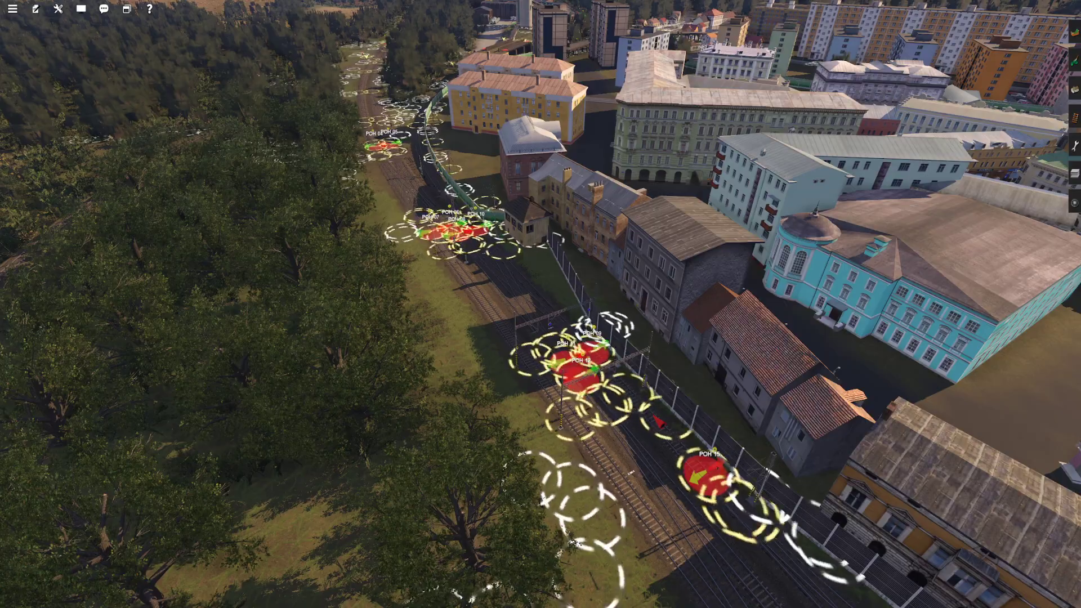
{"action": "key", "text": "s"}
{"action": "key", "text": "Right"}
{"action": "key", "text": "Up"}
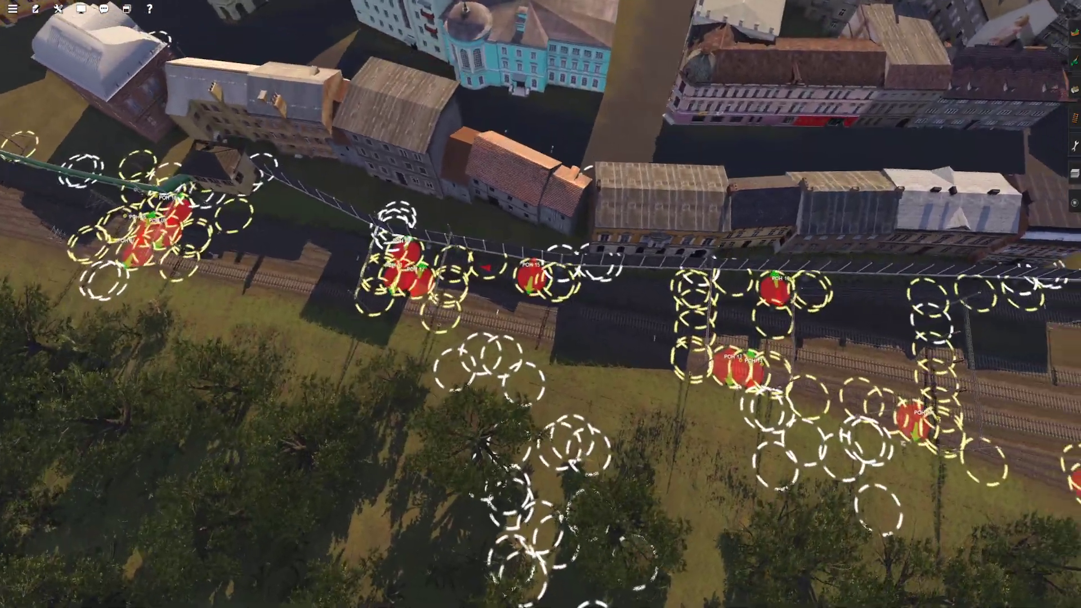
{"action": "key", "text": "Left"}
{"action": "key", "text": "Down"}
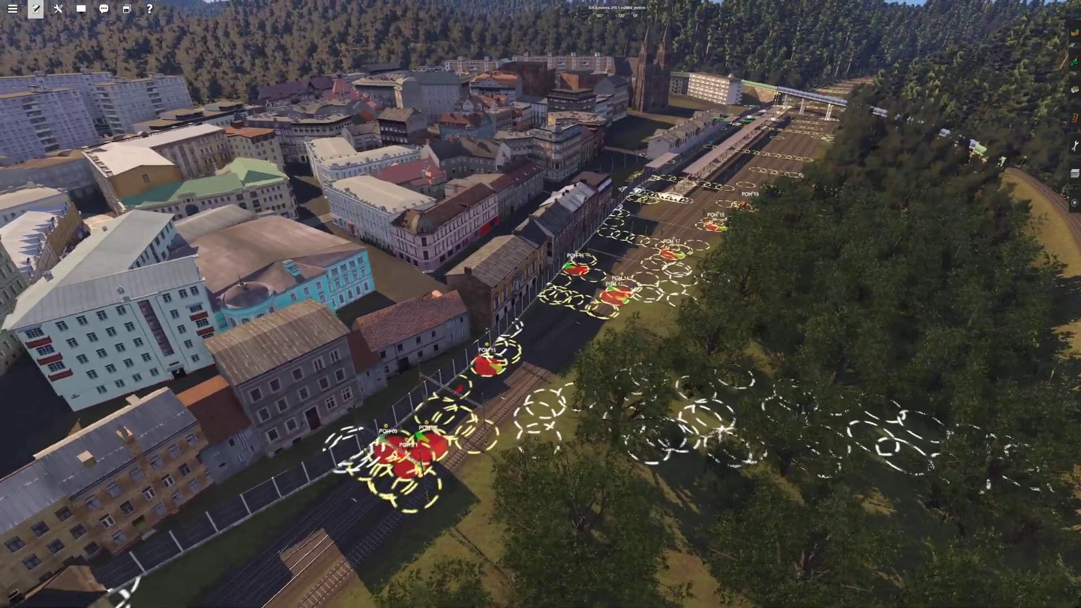
{"action": "left_click", "coordinate": [35, 9]}
{"action": "left_click", "coordinate": [47, 54]}
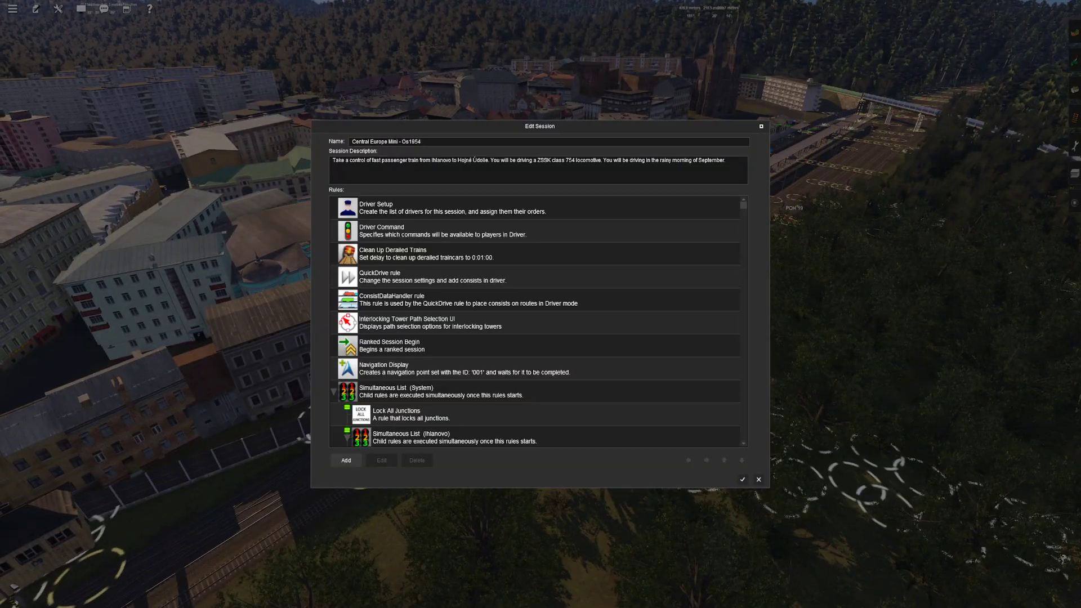
Step: Reposition and resize the Edit Session window so the whole rule list fits beside the 3D view
{"action": "left_click_drag", "start_coordinate": [539, 126], "coordinate": [576, 132]}
{"action": "key", "text": "Left"}
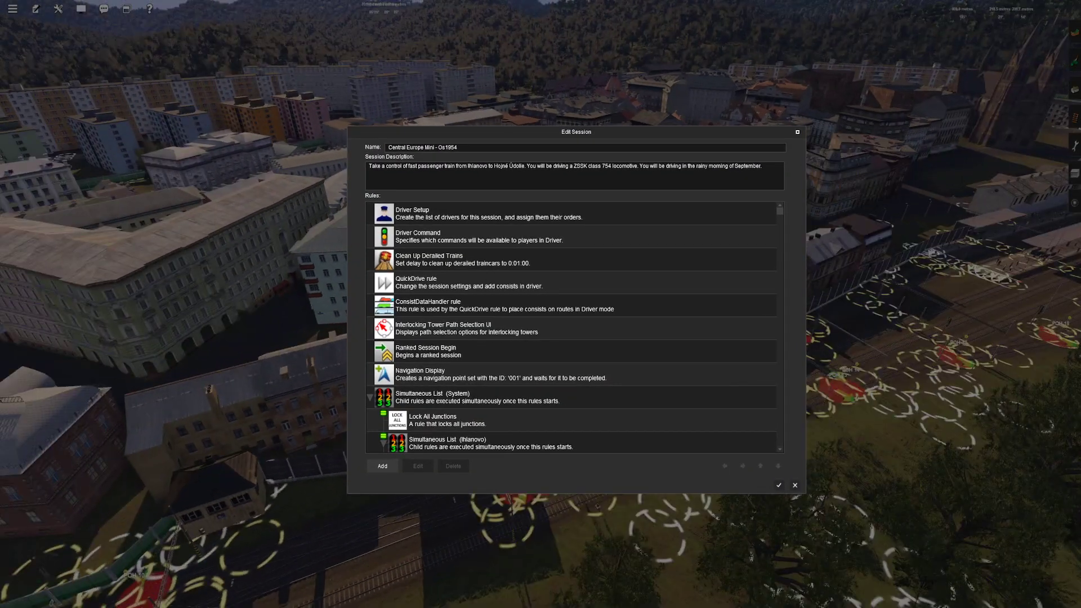
{"action": "left_click_drag", "start_coordinate": [805, 493], "coordinate": [626, 594]}
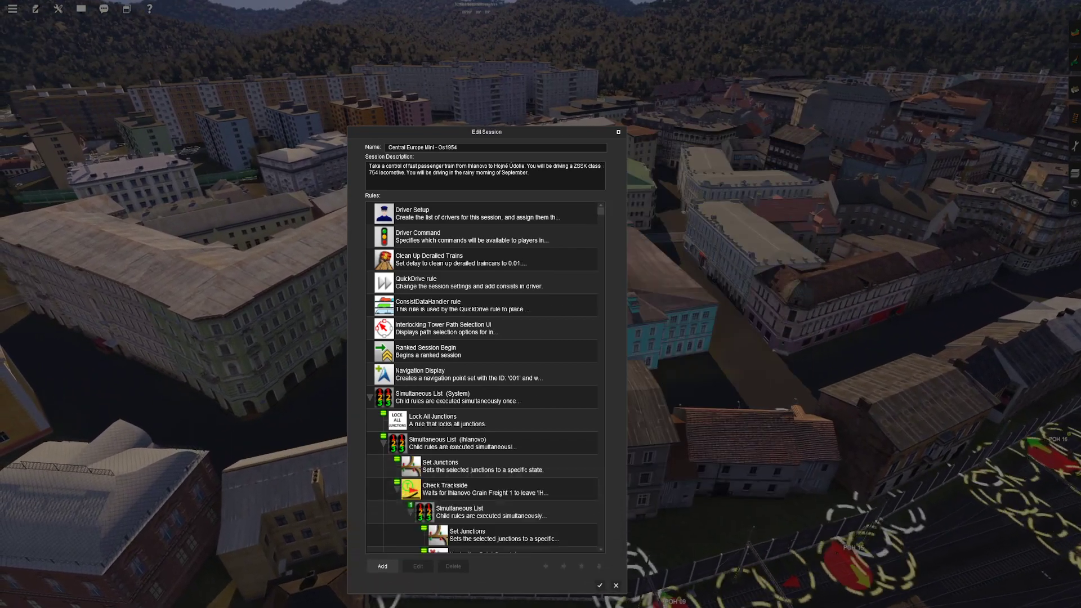
{"action": "left_click_drag", "start_coordinate": [486, 132], "coordinate": [124, 24]}
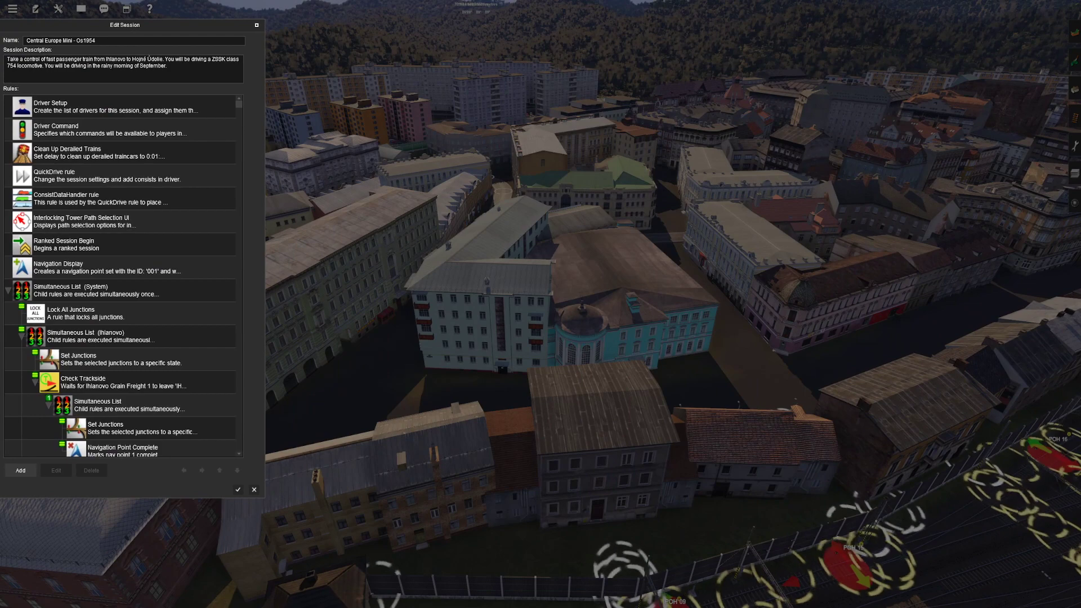
{"action": "left_click_drag", "start_coordinate": [264, 497], "coordinate": [304, 606]}
{"action": "key", "text": "w"}
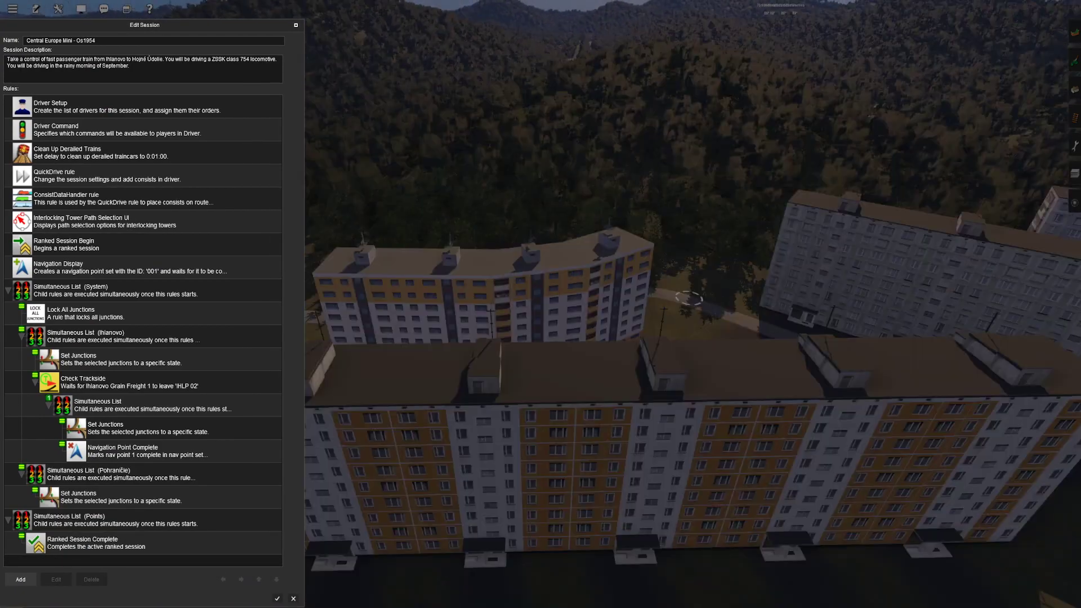
{"action": "key", "text": "w"}
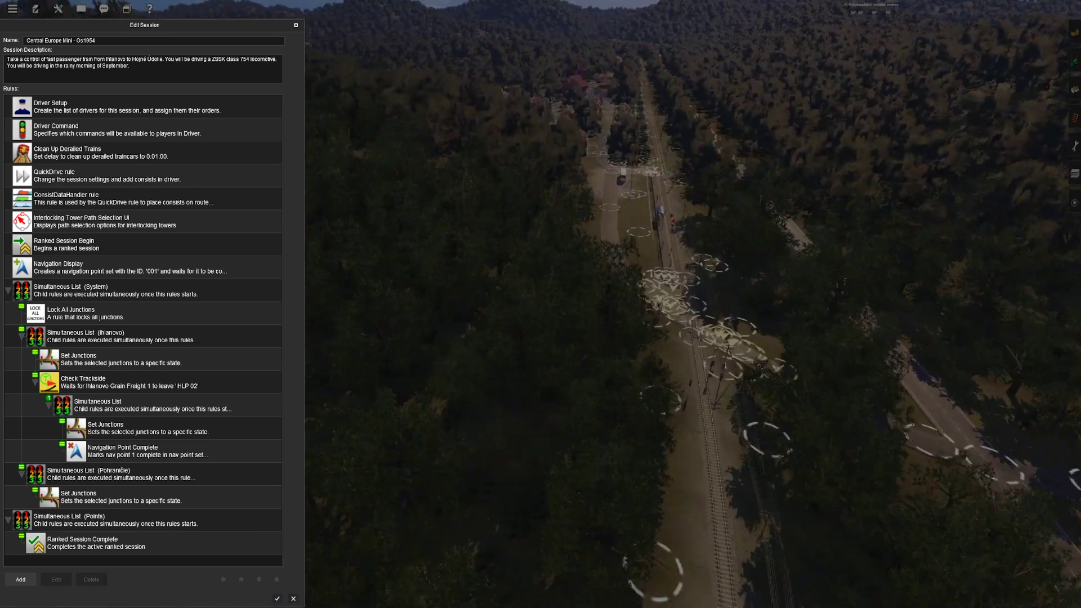
{"action": "left_click_drag", "start_coordinate": [304, 606], "coordinate": [364, 606]}
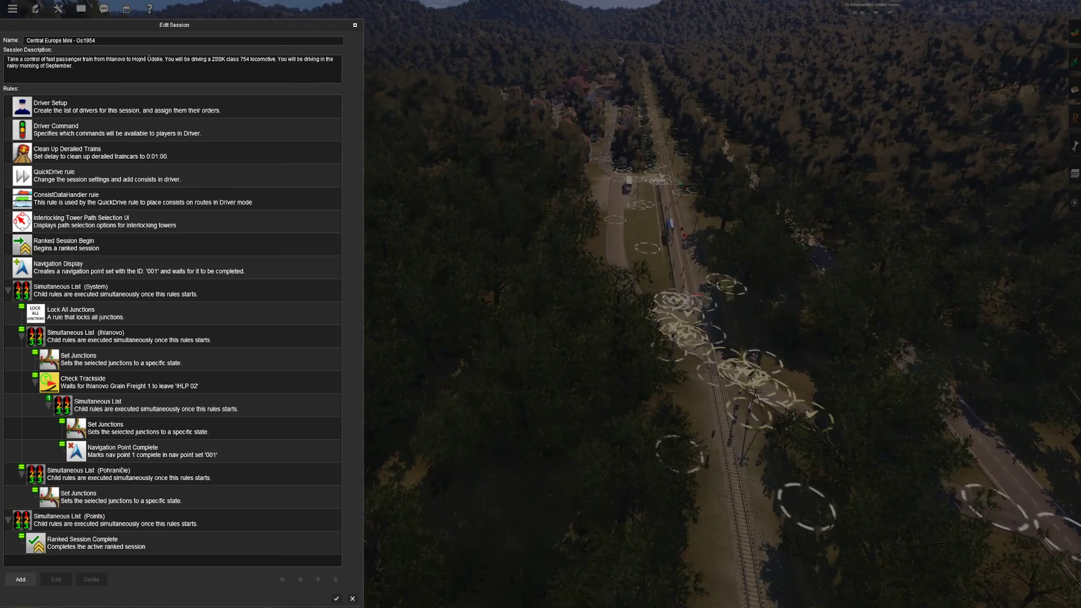
Step: Follow the railway line through the 3D view to the station beside IHLP 02 to examine the route and its trackside markers
{"action": "key", "text": "w"}
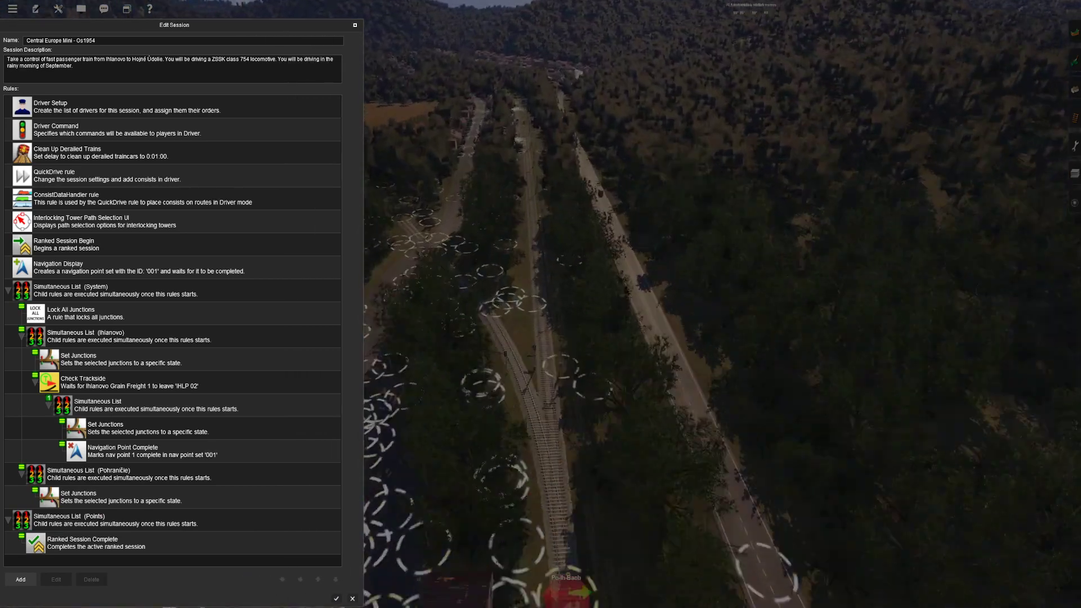
{"action": "key", "text": "w"}
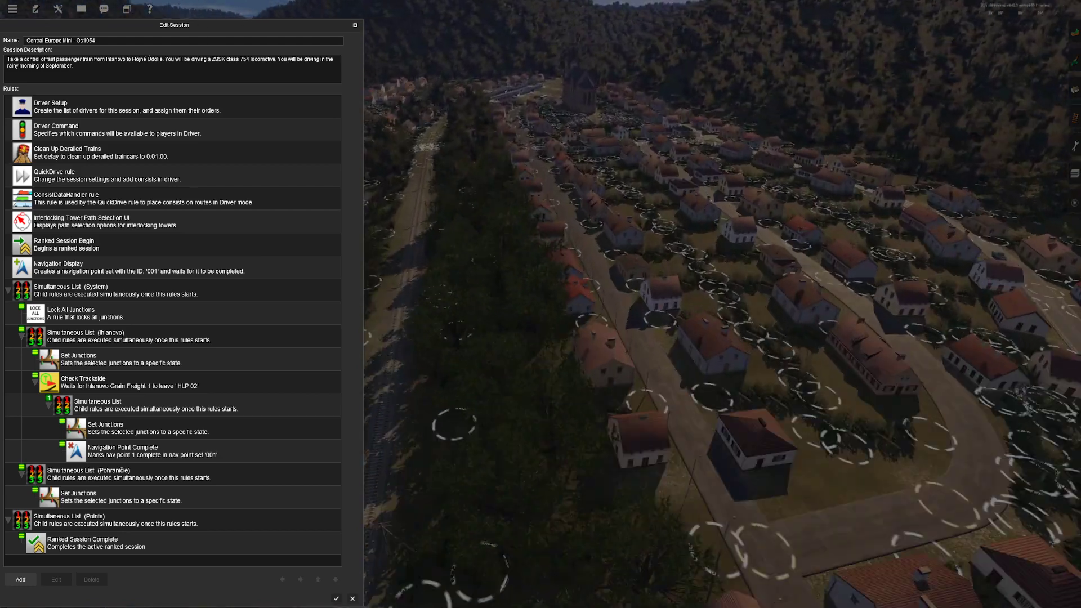
{"action": "key", "text": "w"}
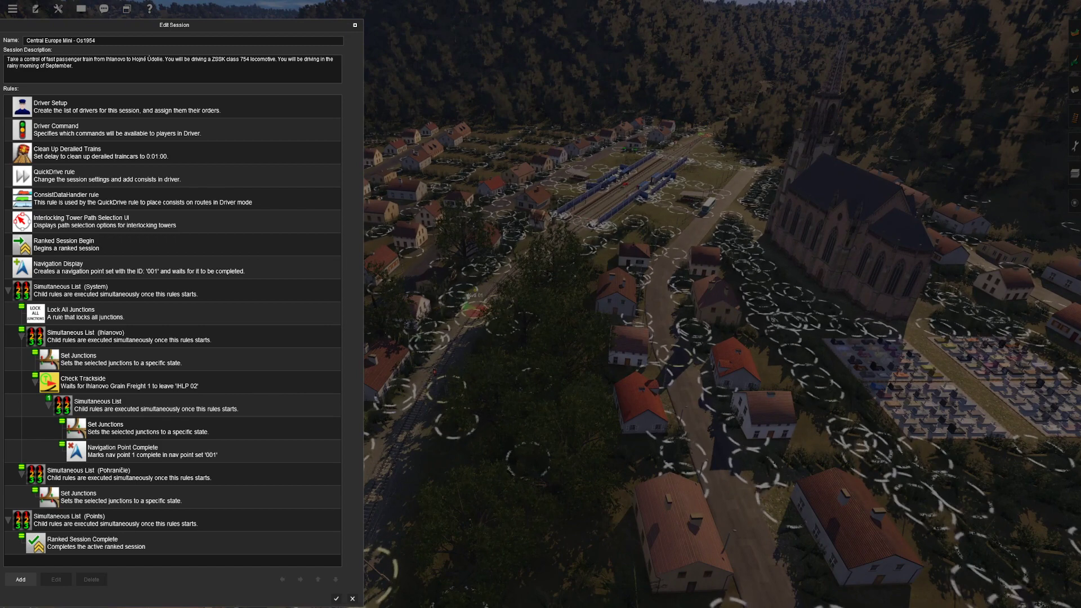
{"action": "left_click", "coordinate": [169, 543]}
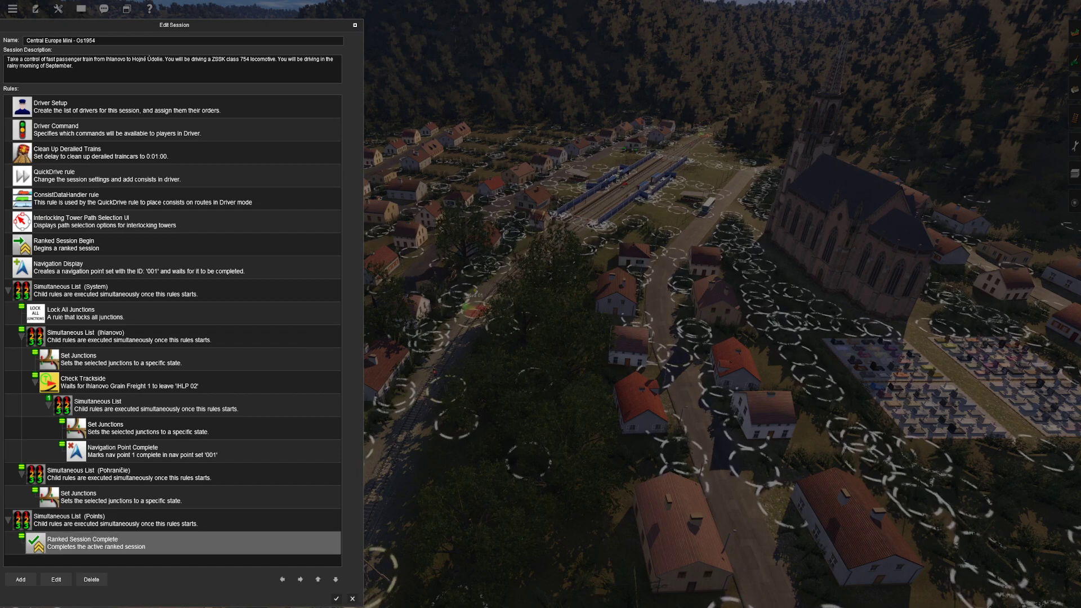
{"action": "key", "text": "Up"}
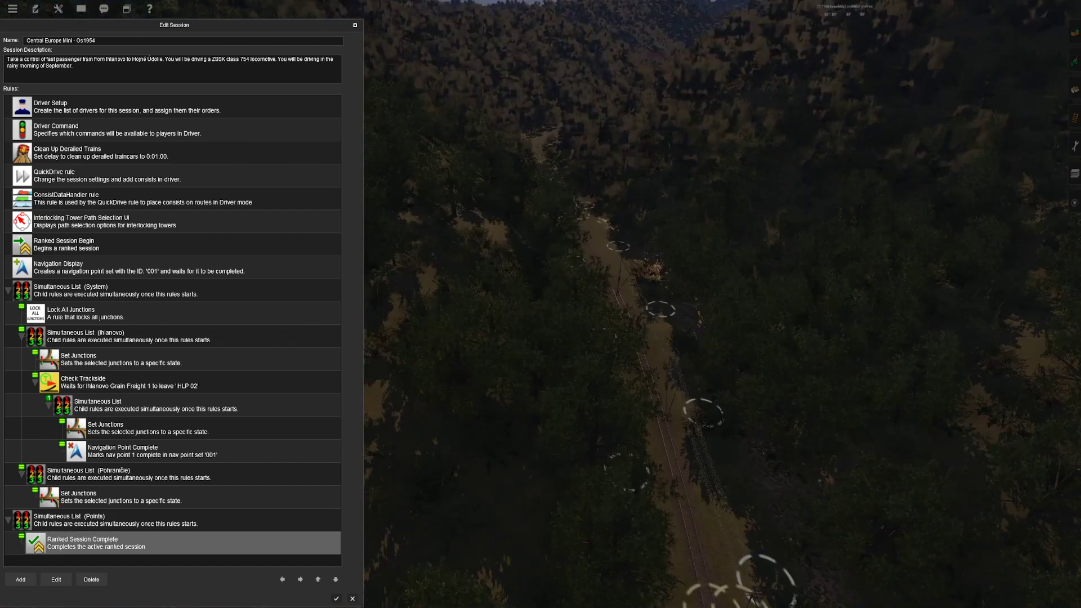
{"action": "key", "text": "Up"}
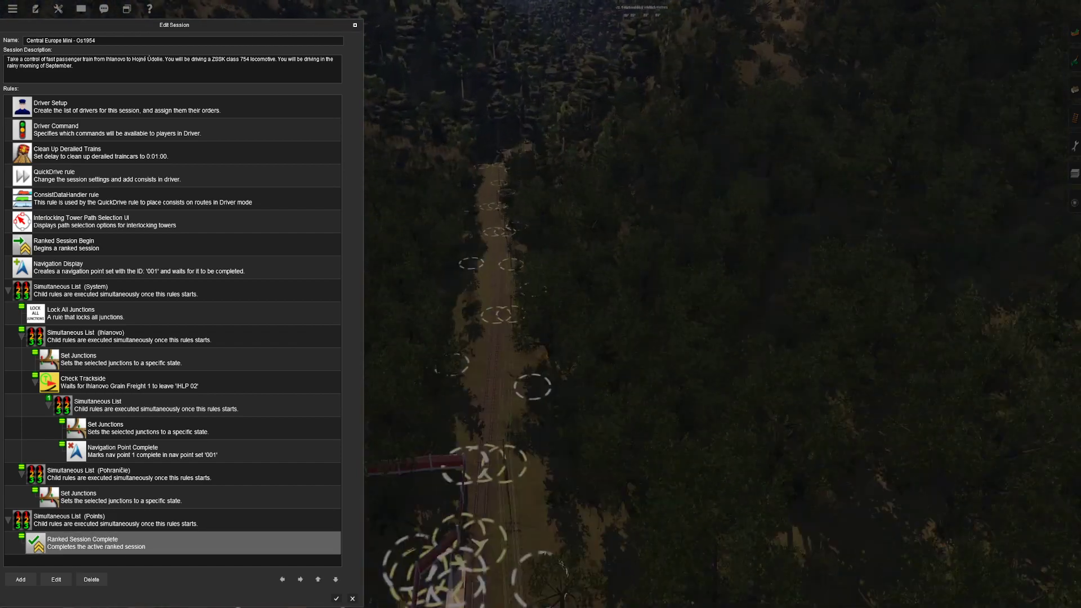
{"action": "key", "text": "Up"}
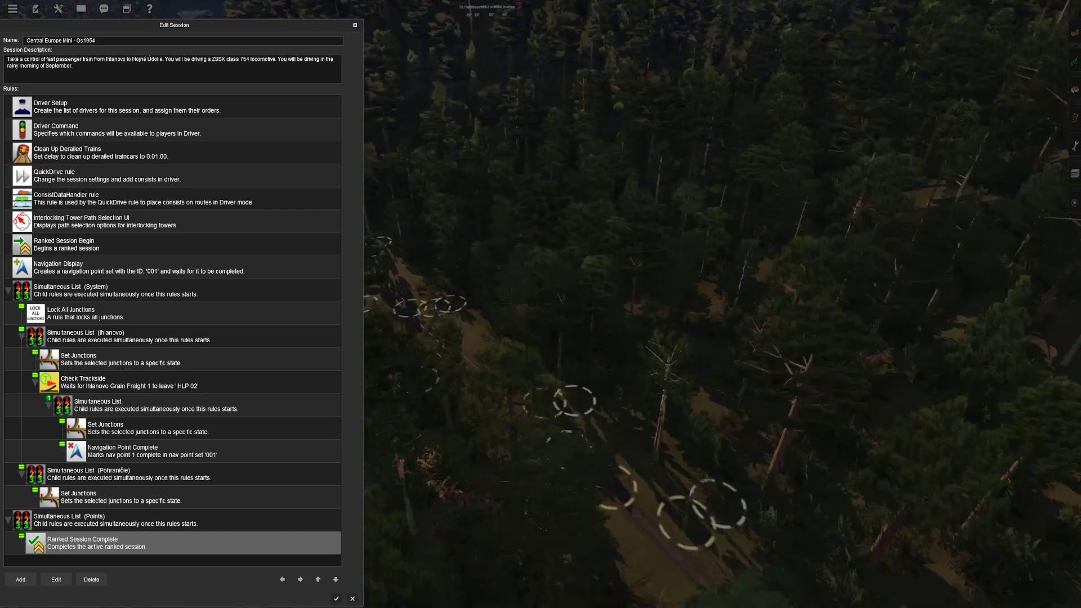
{"action": "key", "text": "Up"}
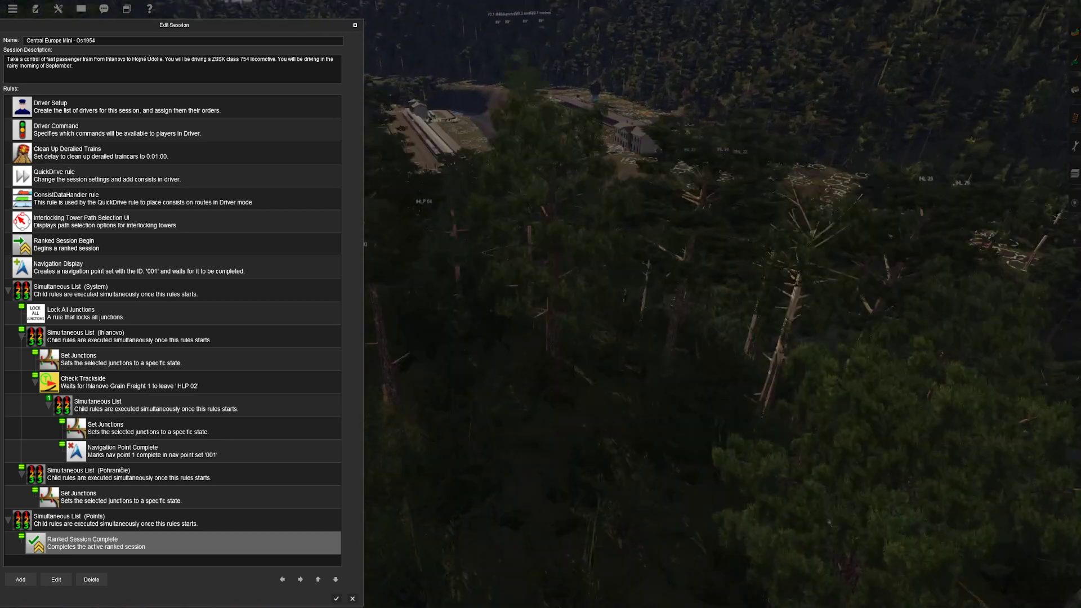
{"action": "key", "text": "Up"}
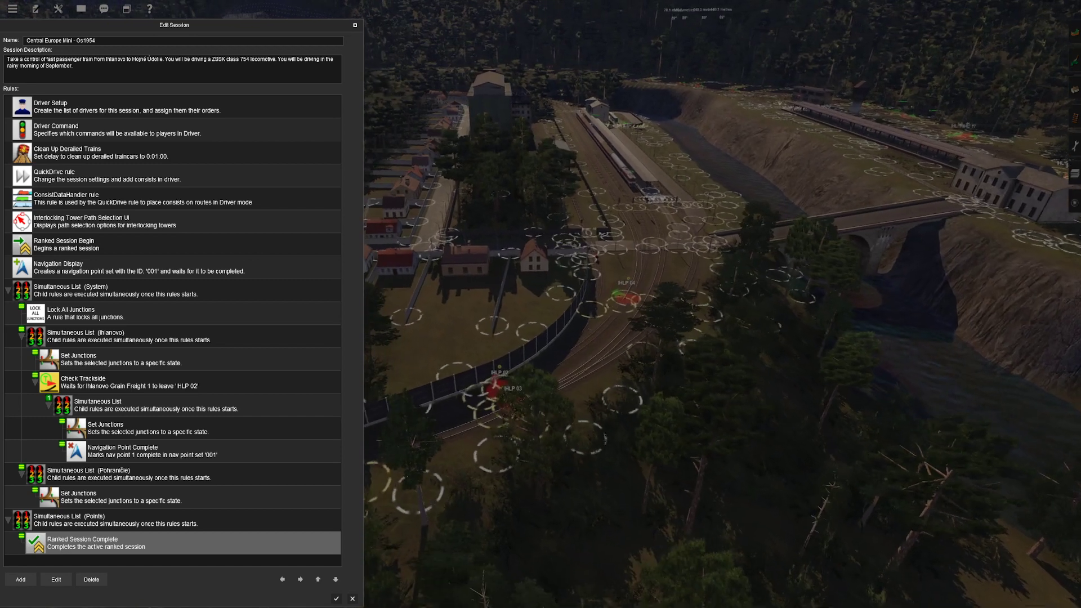
{"action": "left_click", "coordinate": [172, 560]}
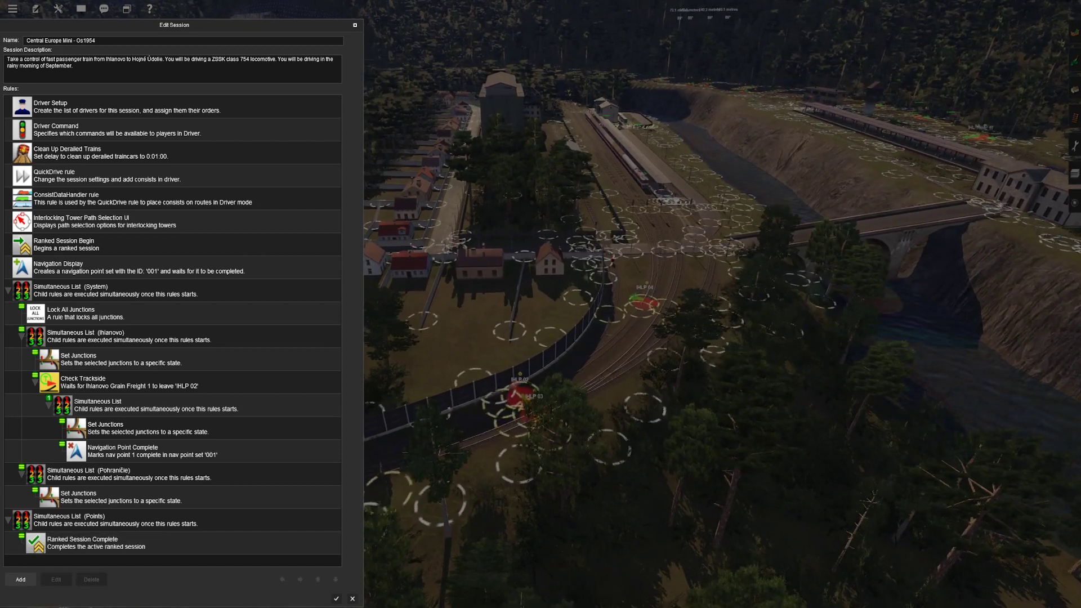
Step: Review all the navigation points configured in the Navigation Display rule, down to the final passenger stop
{"action": "left_click", "coordinate": [172, 520]}
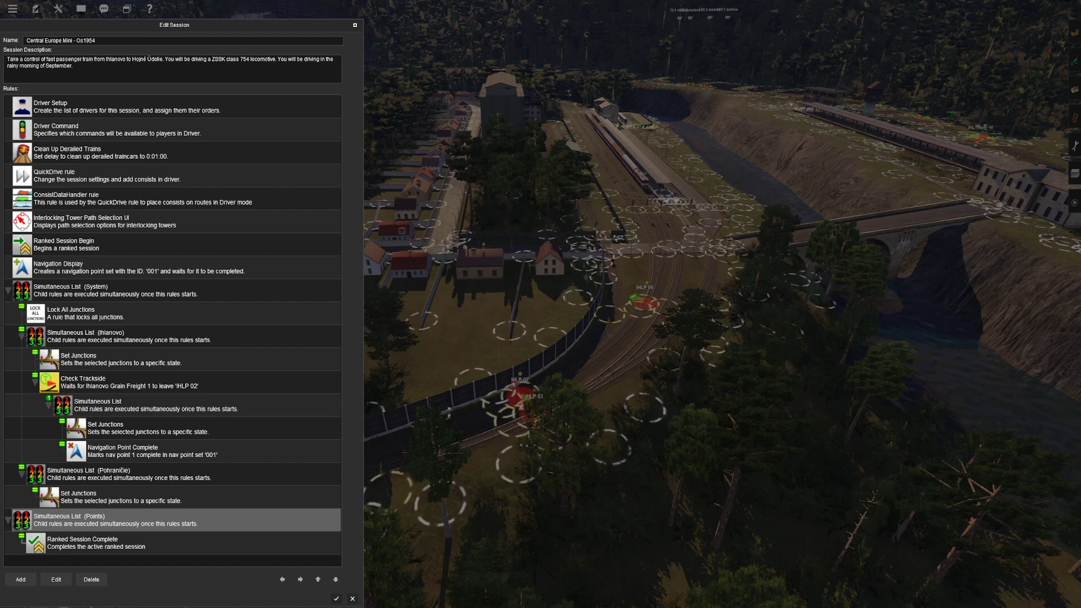
{"action": "double_click", "coordinate": [173, 267]}
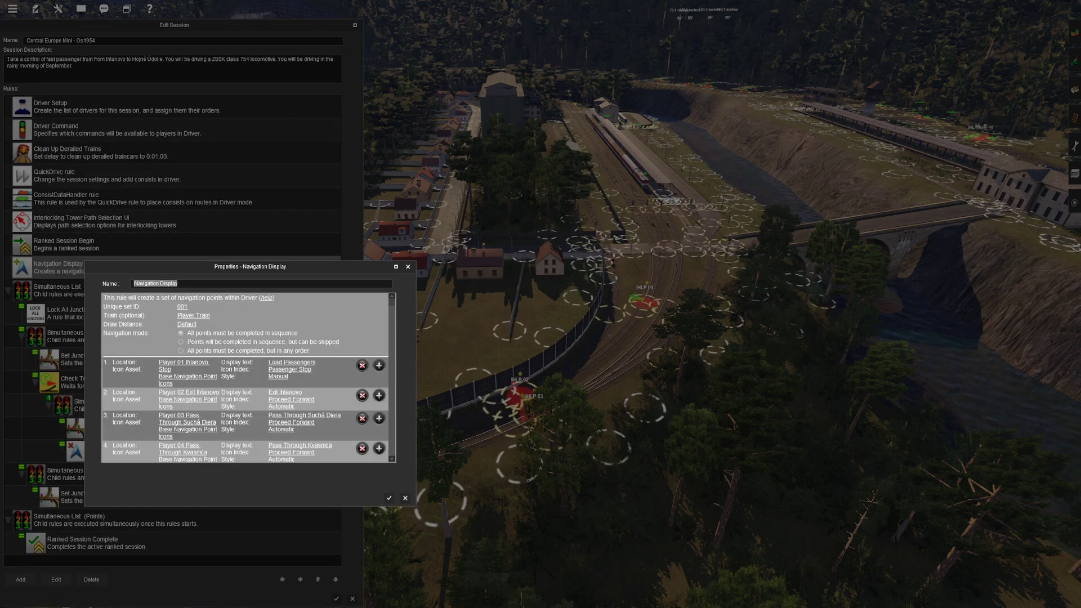
{"action": "scroll", "coordinate": [245, 377], "scroll_direction": "down", "scroll_amount": 4}
{"action": "scroll", "coordinate": [244, 377], "scroll_direction": "down", "scroll_amount": 2}
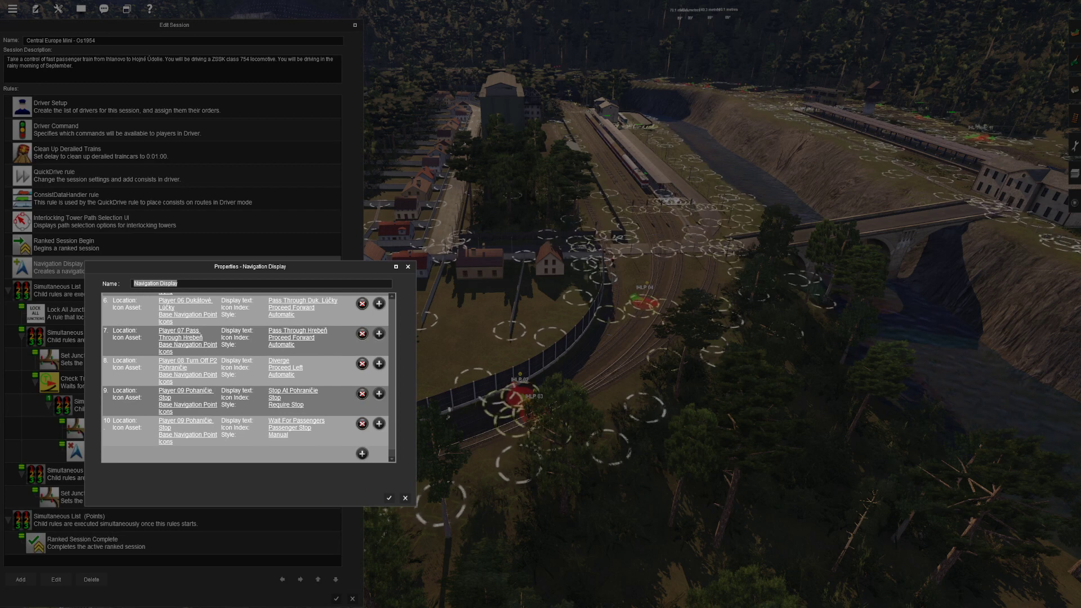
{"action": "key", "text": "Escape"}
Step: In the Ranked Session Begin rule, require 400, 600, 800 and 1000 points for two, three, four and five stars
{"action": "left_click", "coordinate": [172, 244]}
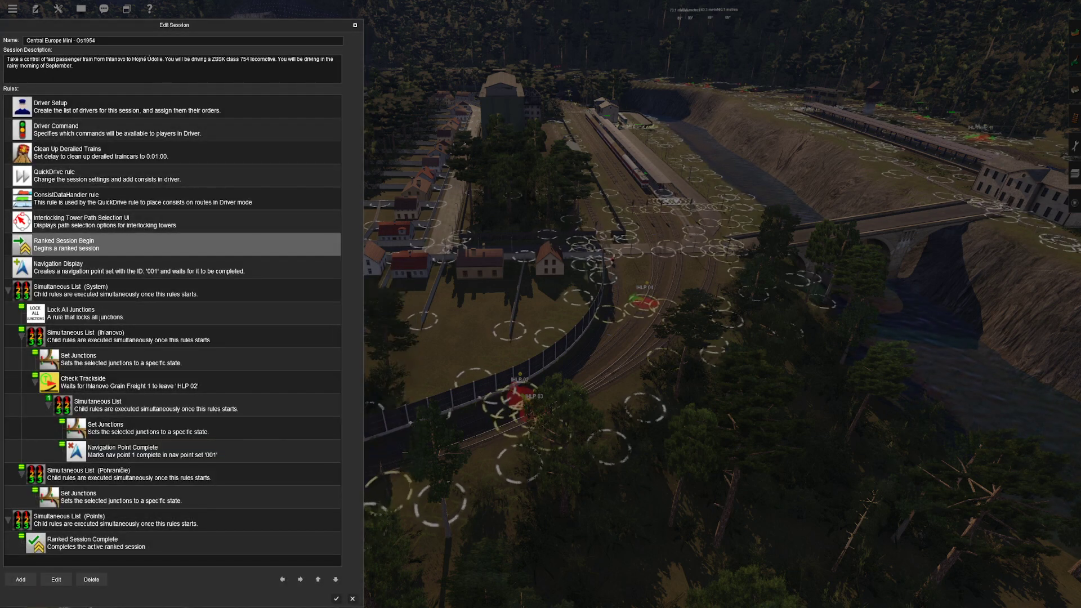
{"action": "double_click", "coordinate": [172, 244]}
{"action": "left_click", "coordinate": [163, 343]}
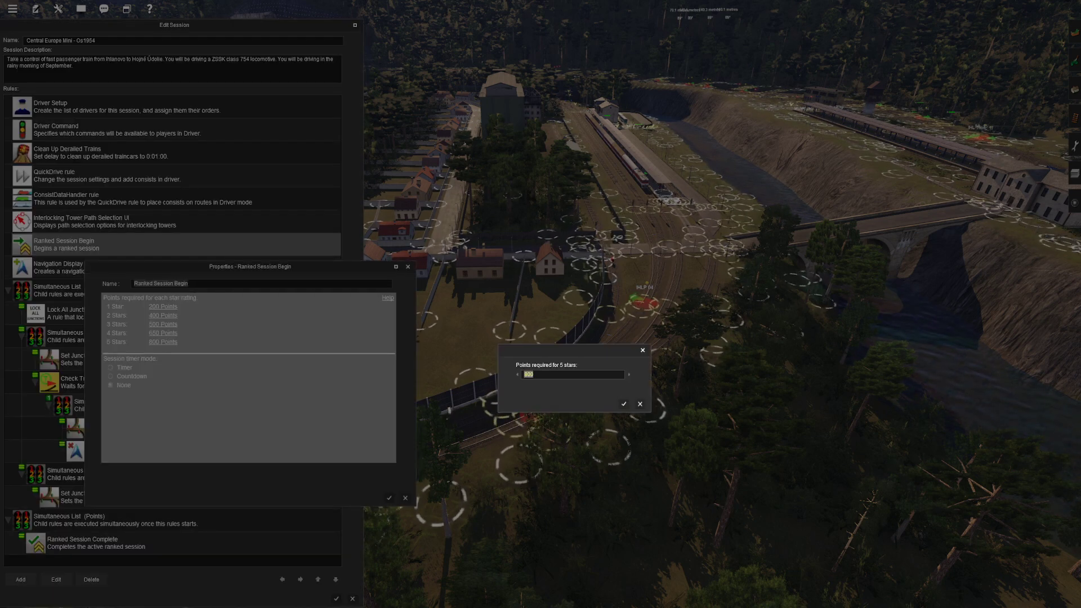
{"action": "type", "text": "1000"}
{"action": "key", "text": "Return"}
{"action": "left_click", "coordinate": [163, 333]}
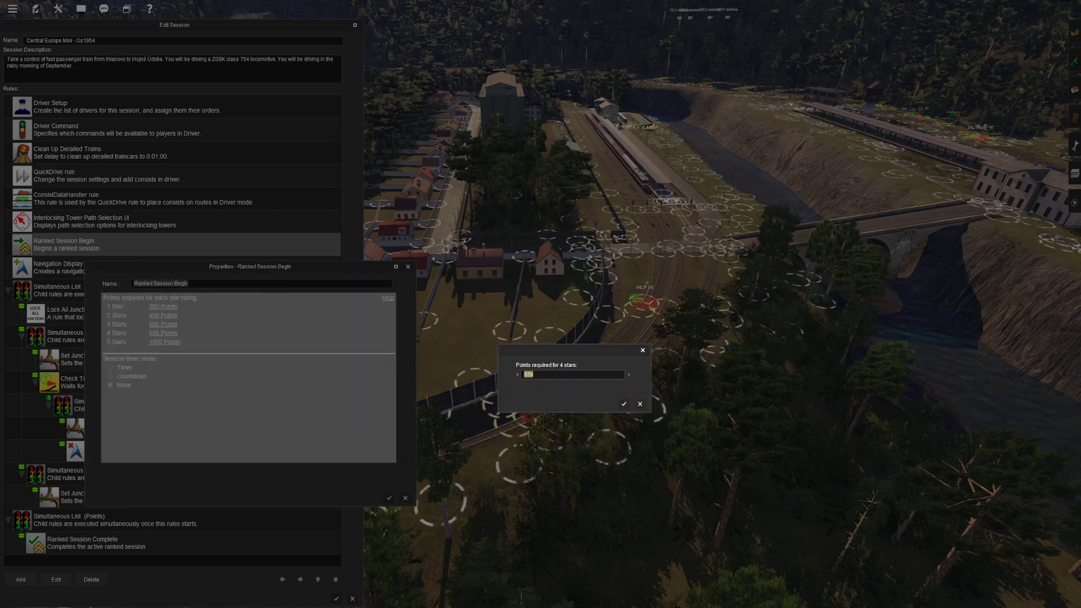
{"action": "type", "text": "800"}
{"action": "key", "text": "Return"}
{"action": "left_click", "coordinate": [162, 316]}
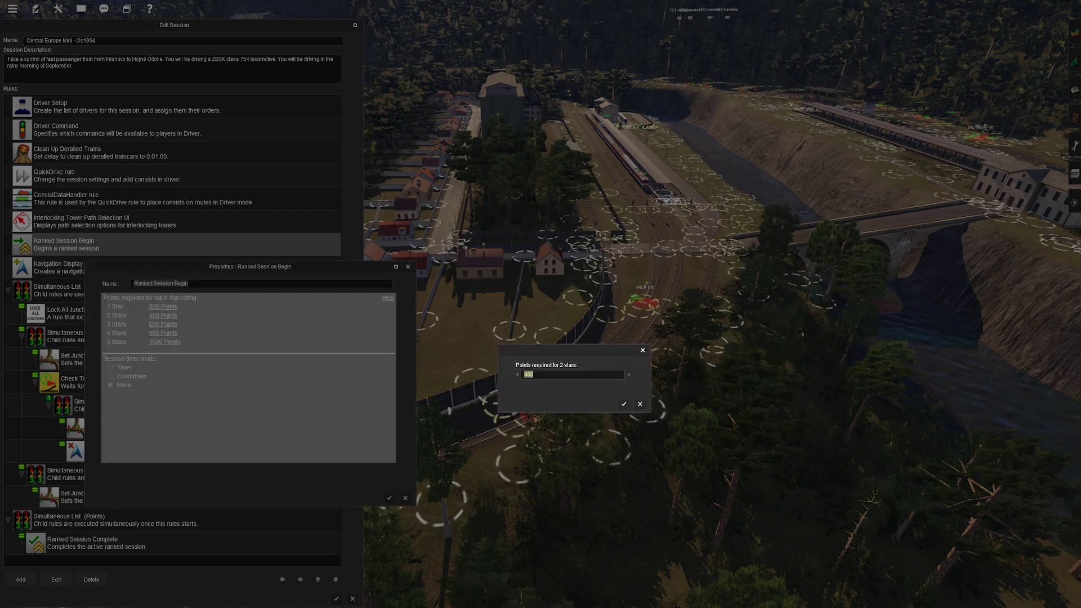
{"action": "type", "text": "400"}
{"action": "key", "text": "Return"}
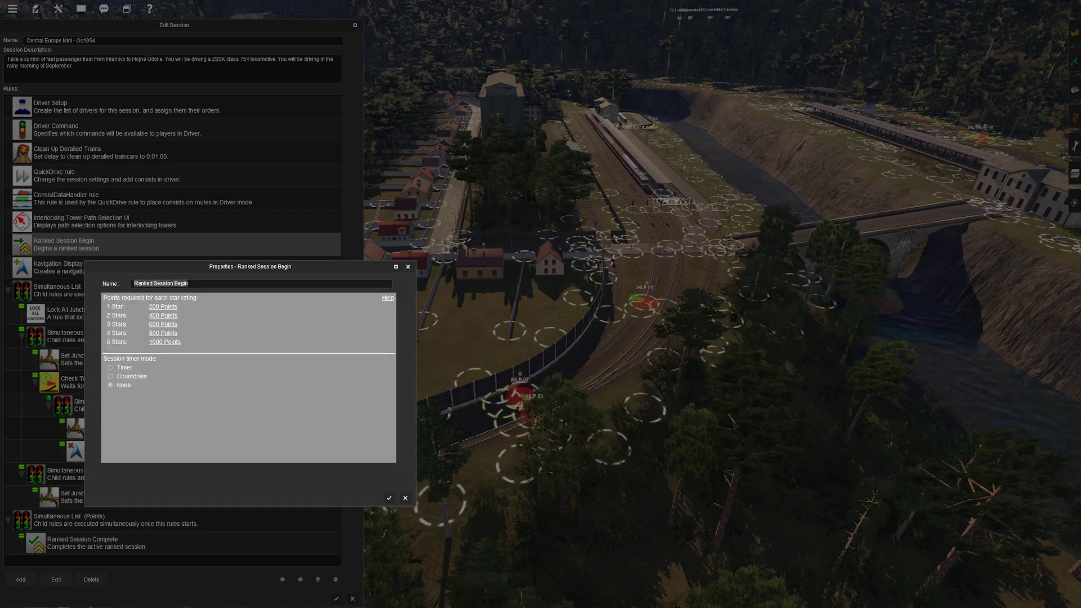
{"action": "key", "text": "Return"}
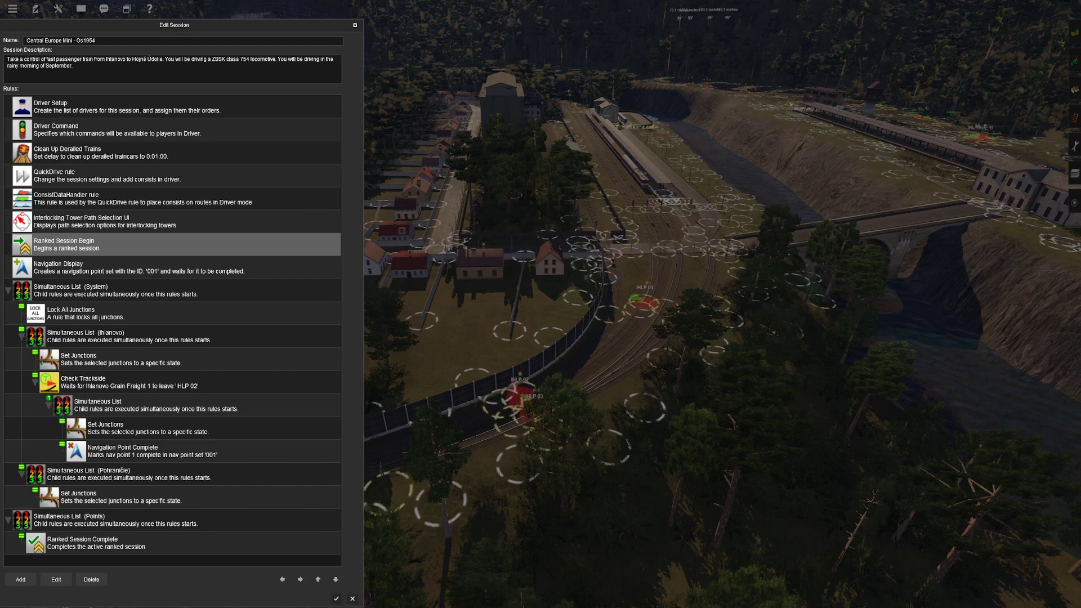
{"action": "left_click", "coordinate": [113, 543]}
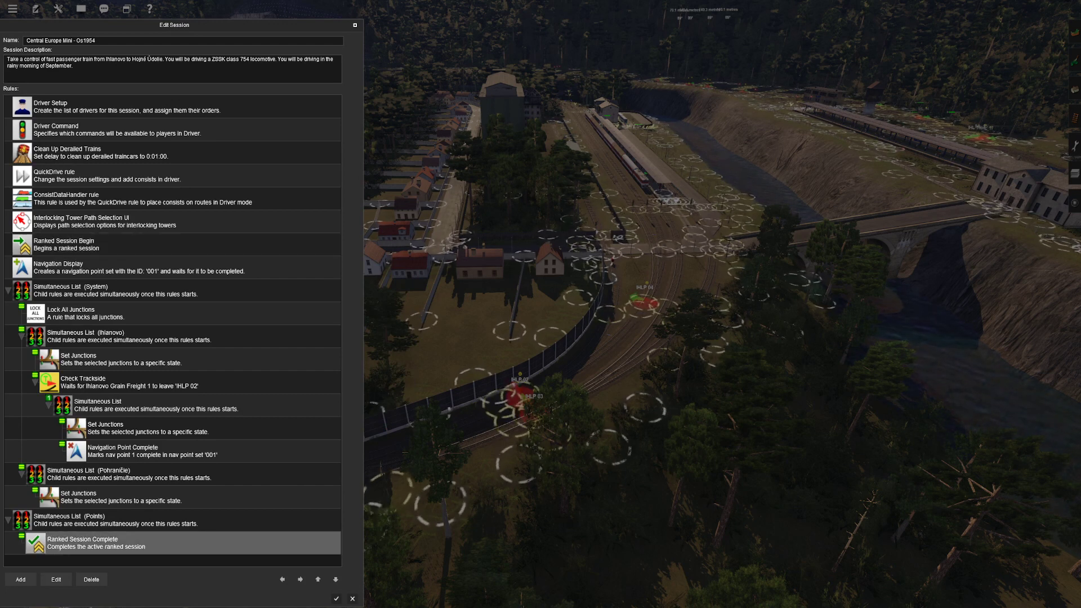
{"action": "left_click", "coordinate": [113, 543]}
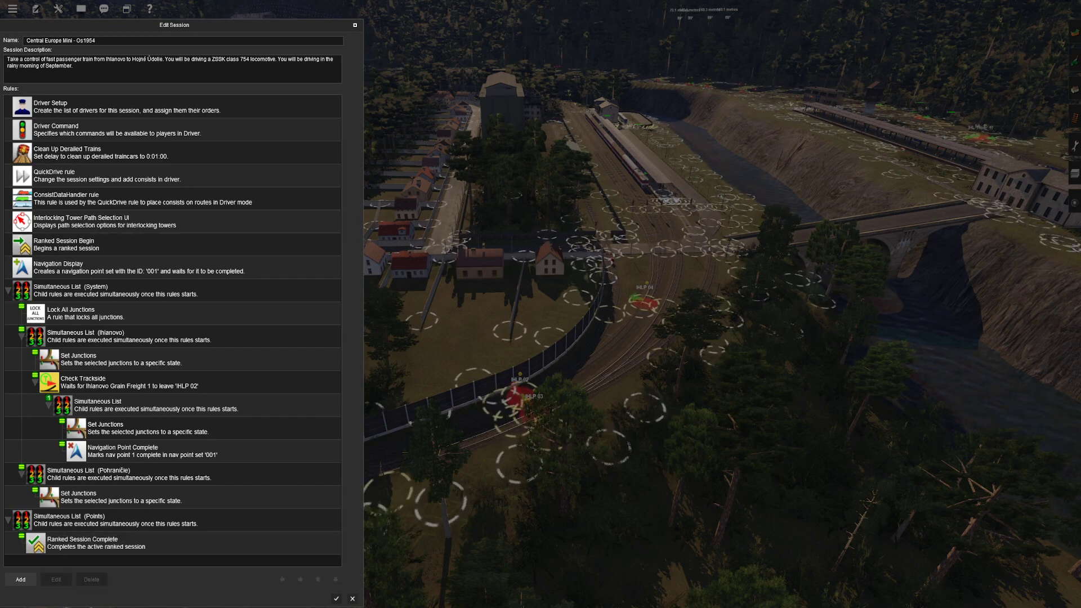
{"action": "key", "text": "Left"}
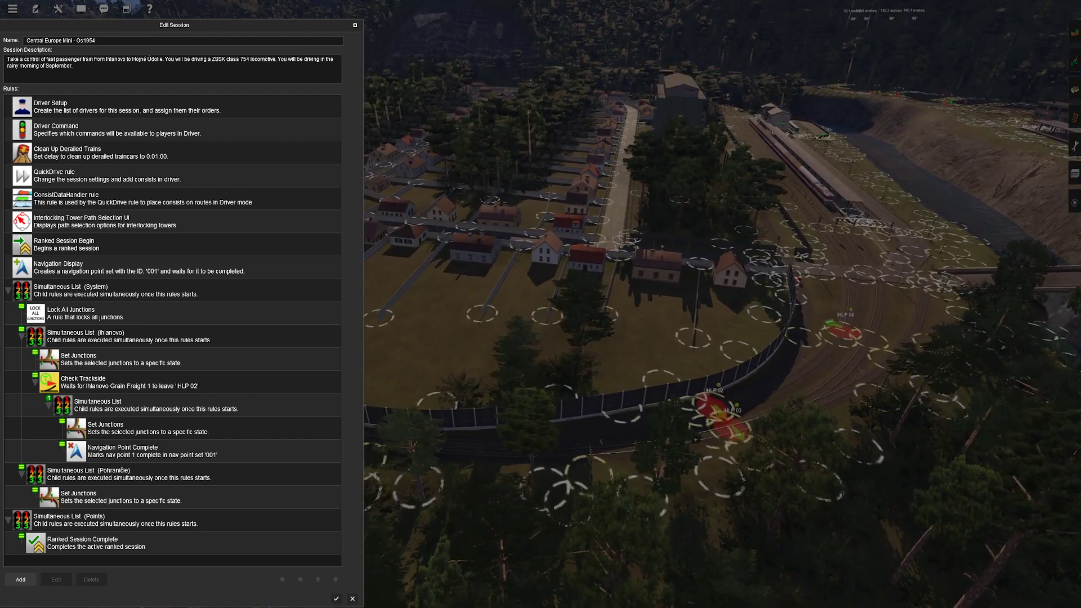
{"action": "left_click", "coordinate": [169, 382]}
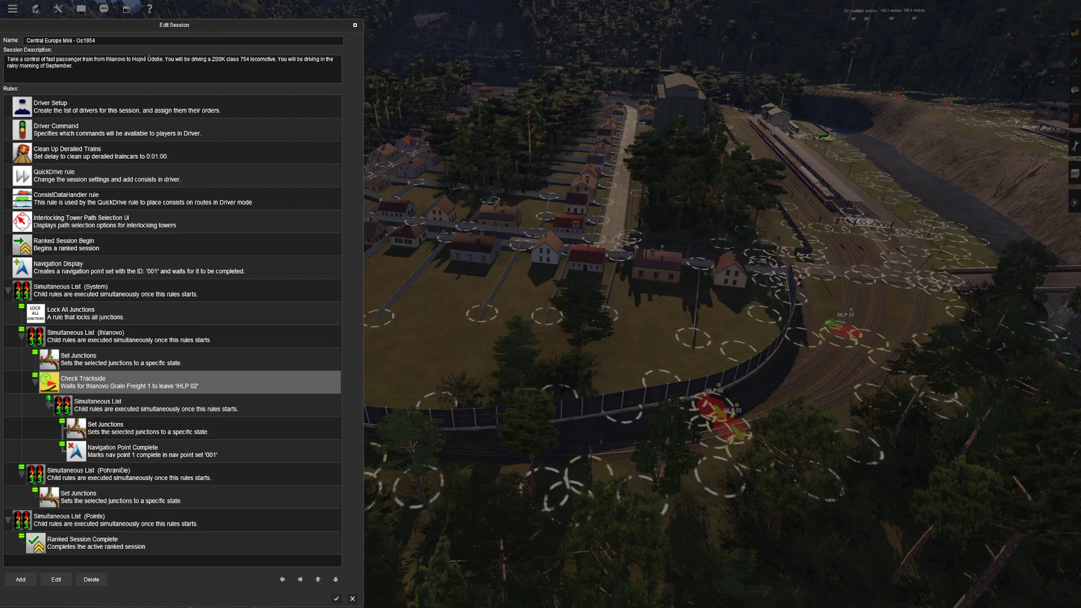
{"action": "left_click", "coordinate": [168, 451]}
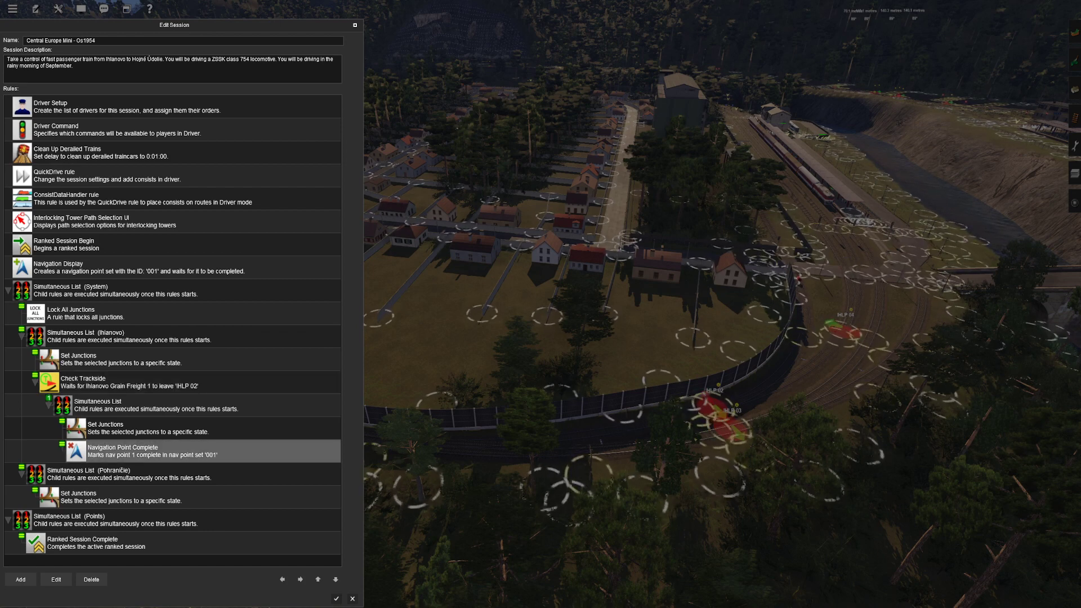
Step: Copy the Check Trackside rule for IHLP 02 with its child rules into the Points simultaneous list
{"action": "left_click", "coordinate": [168, 383]}
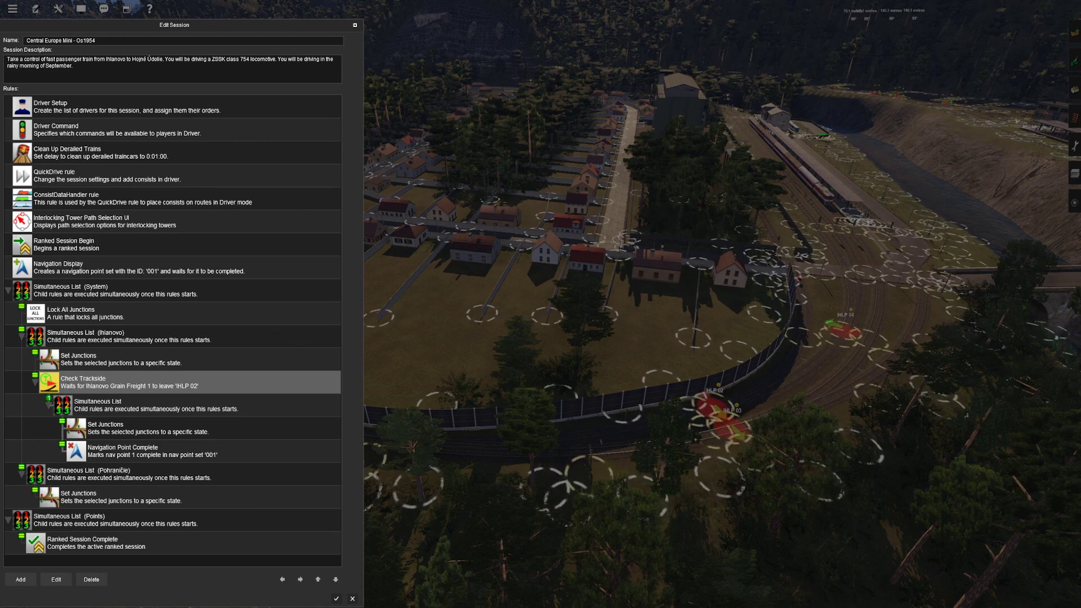
{"action": "left_click", "coordinate": [133, 521]}
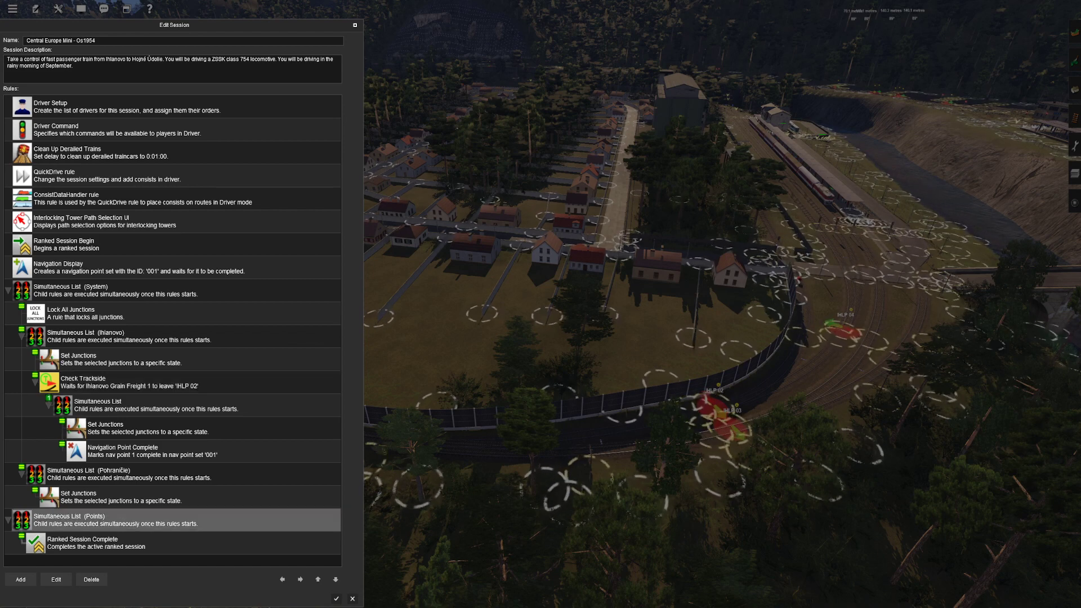
{"action": "key", "text": "ctrl+v"}
{"action": "scroll", "coordinate": [172, 331], "scroll_direction": "down", "scroll_amount": 3}
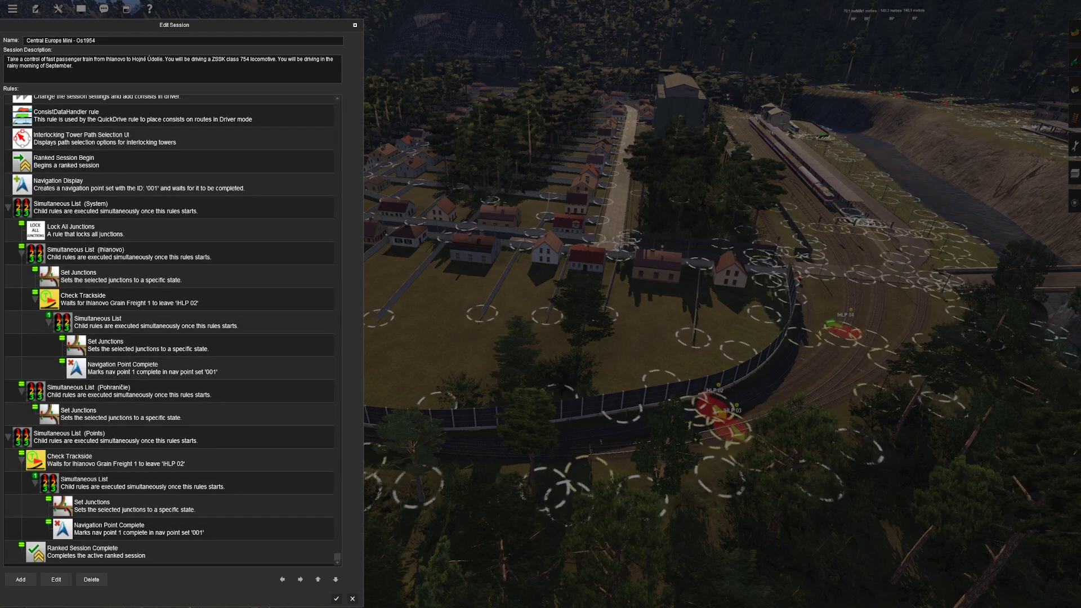
Step: Delete the Set Junctions, Navigation Point Complete and Simultaneous List child rules from the copied Check Trackside rule under Points
{"action": "left_click", "coordinate": [134, 505]}
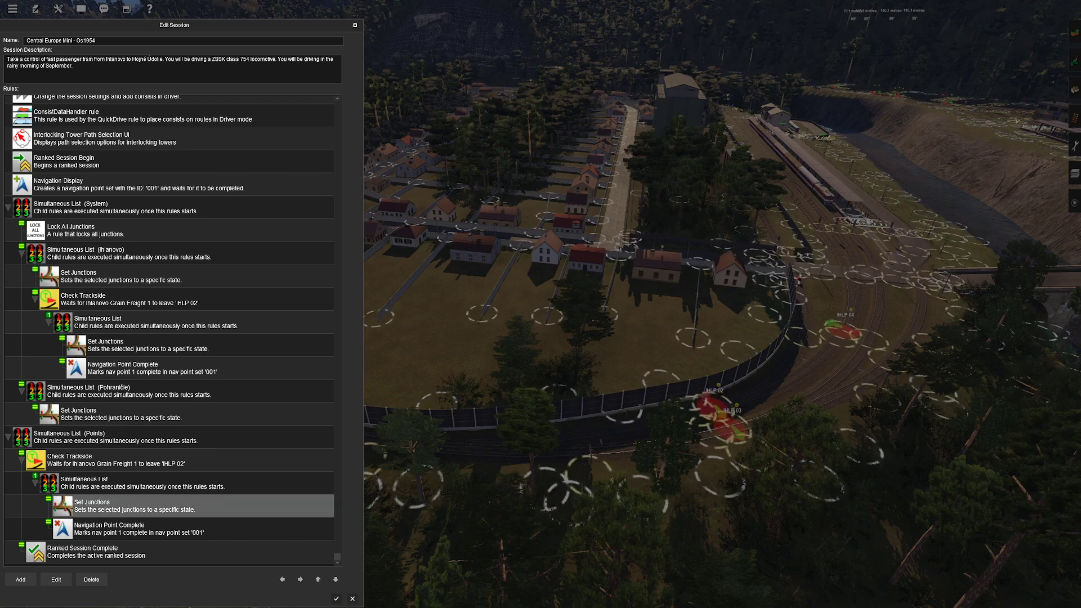
{"action": "key", "text": "Delete"}
{"action": "key", "text": "Return"}
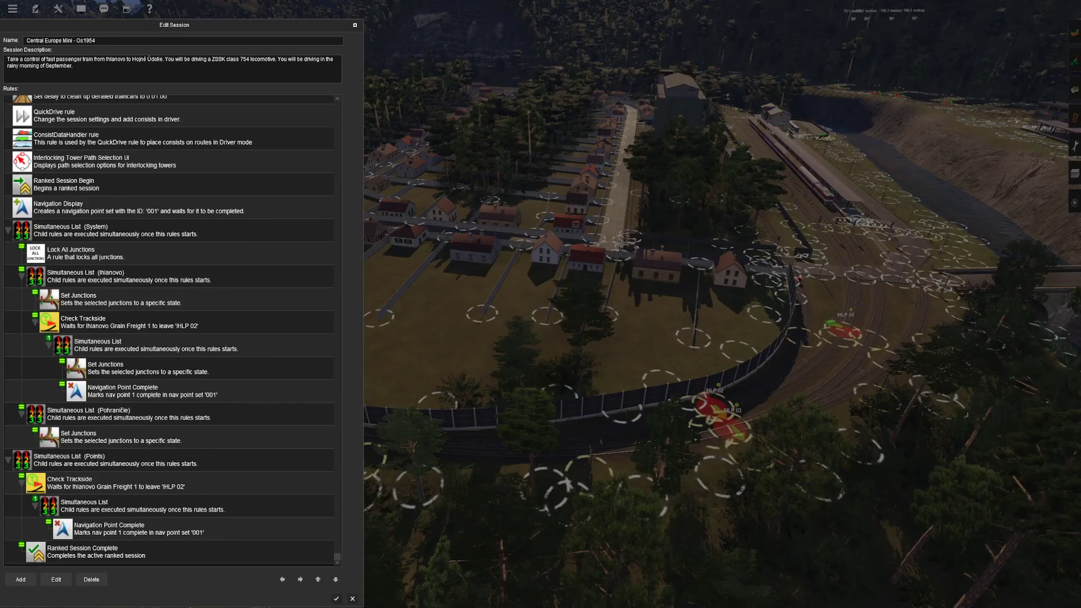
{"action": "left_click", "coordinate": [139, 528]}
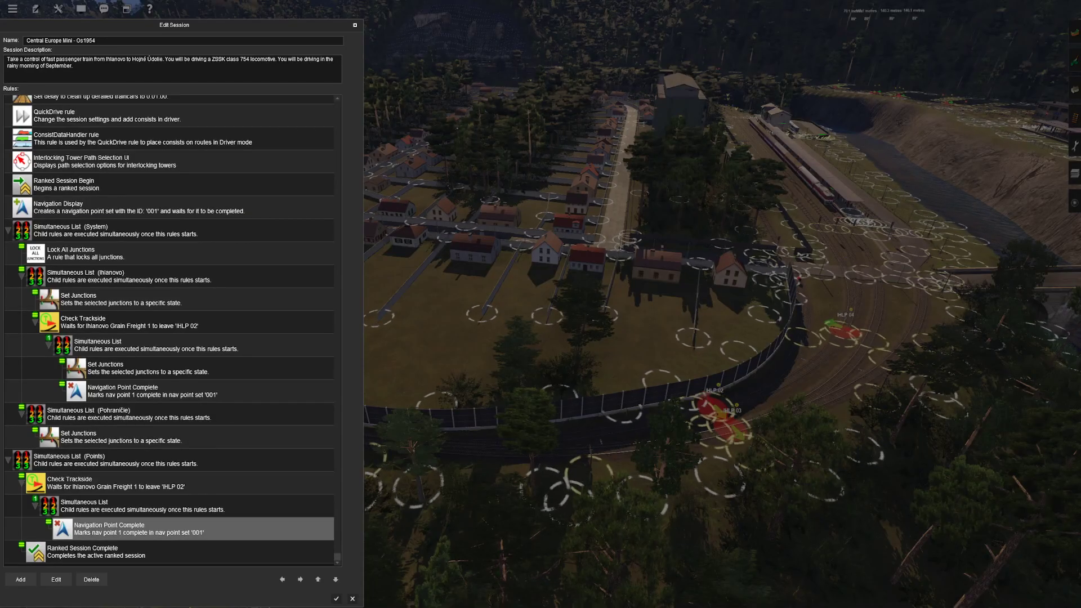
{"action": "key", "text": "Delete"}
{"action": "key", "text": "Return"}
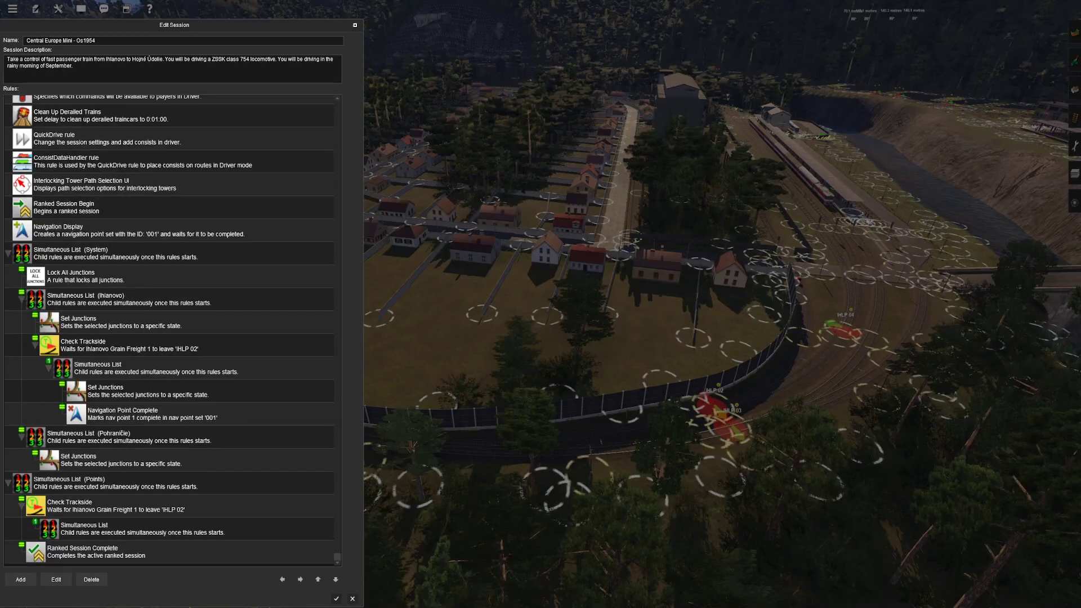
{"action": "left_click", "coordinate": [142, 529]}
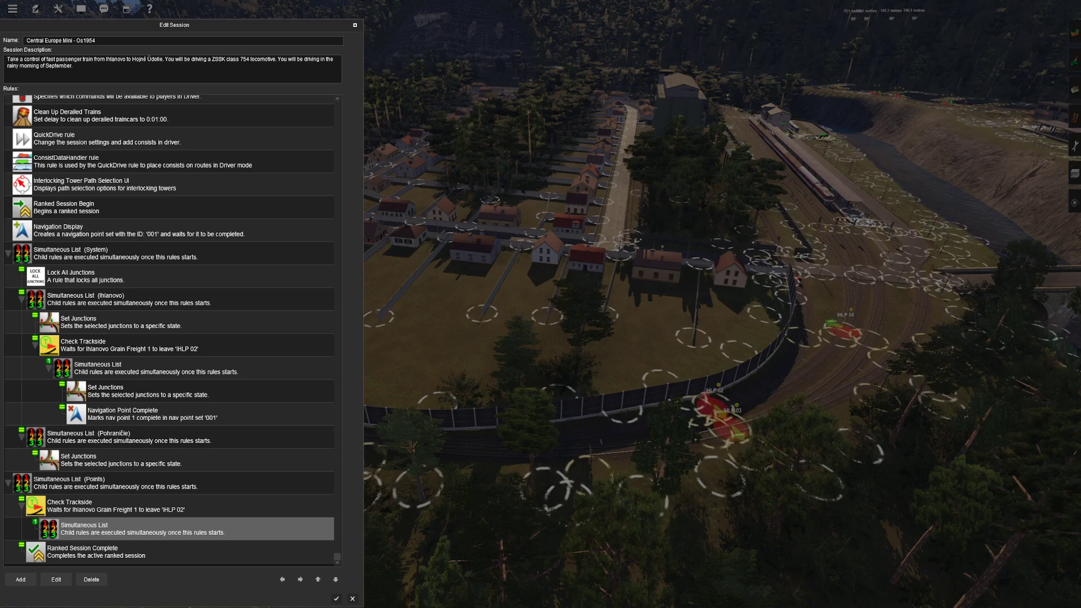
{"action": "key", "text": "Delete"}
{"action": "key", "text": "Return"}
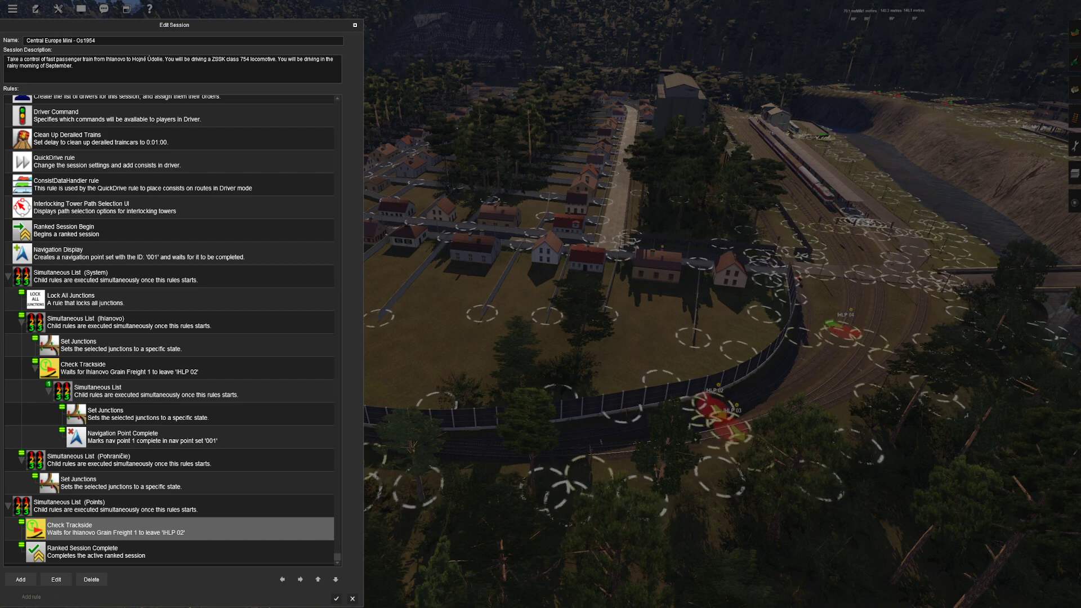
Step: Add a Variable Modify rule in the Points list and nest it under the IHLP 02 Check Trackside rule
{"action": "left_click", "coordinate": [20, 580]}
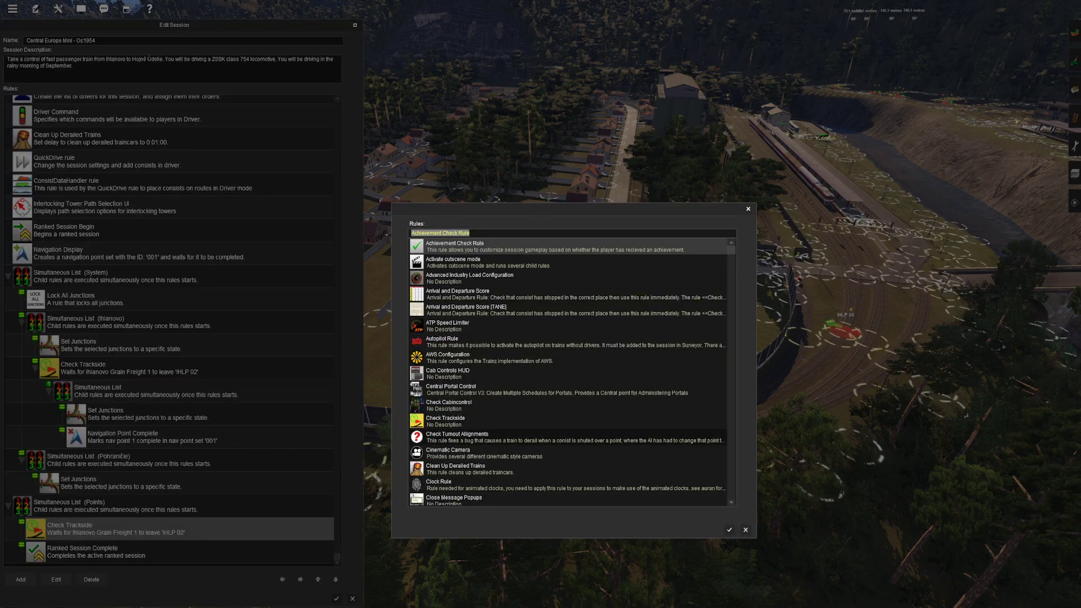
{"action": "type", "text": "va"}
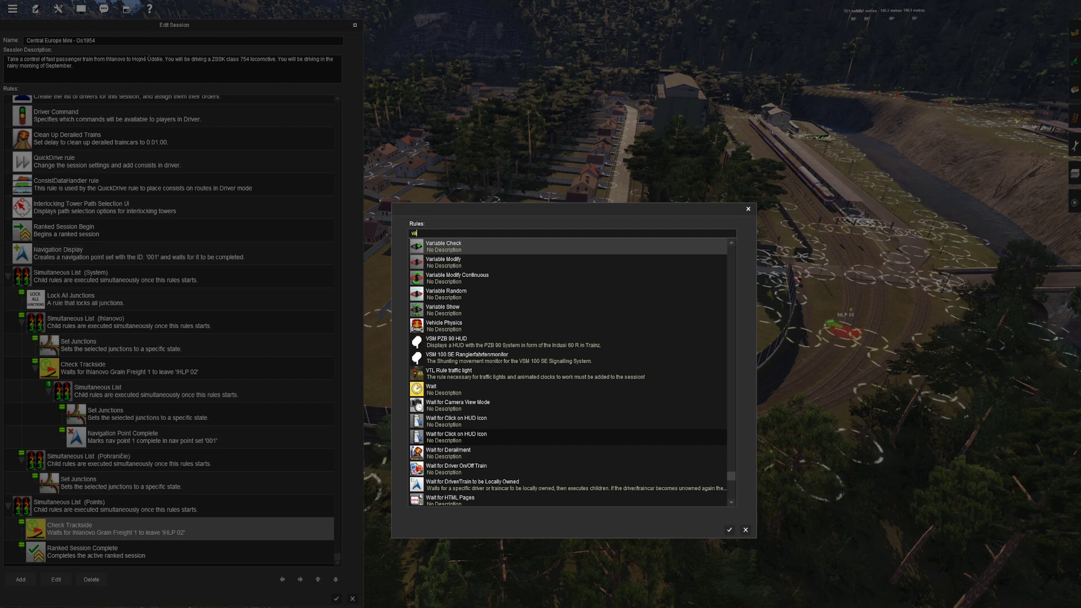
{"action": "key", "text": "Down"}
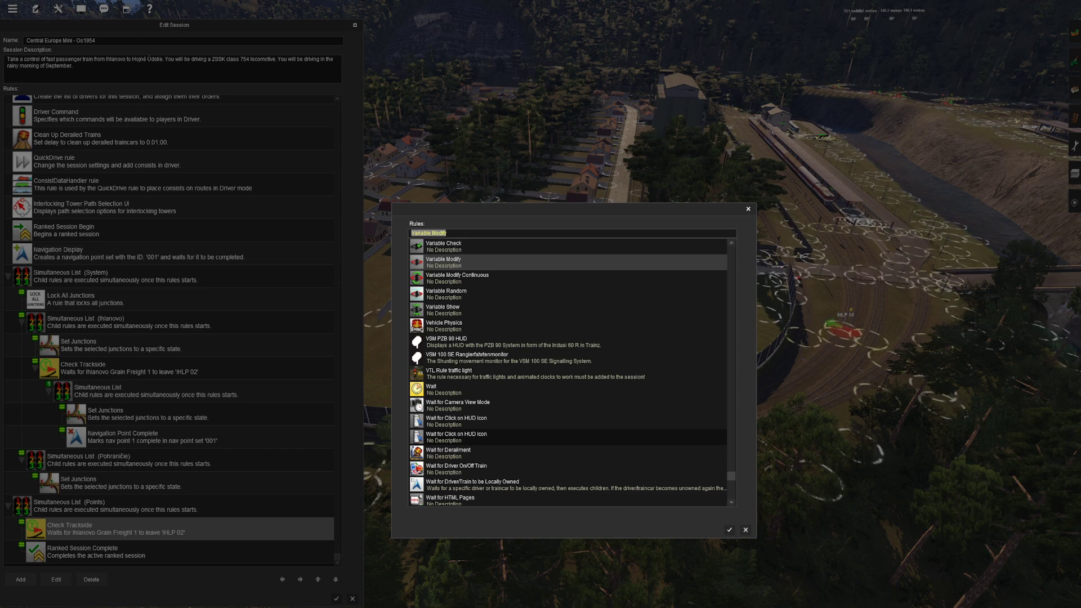
{"action": "key", "text": "Return"}
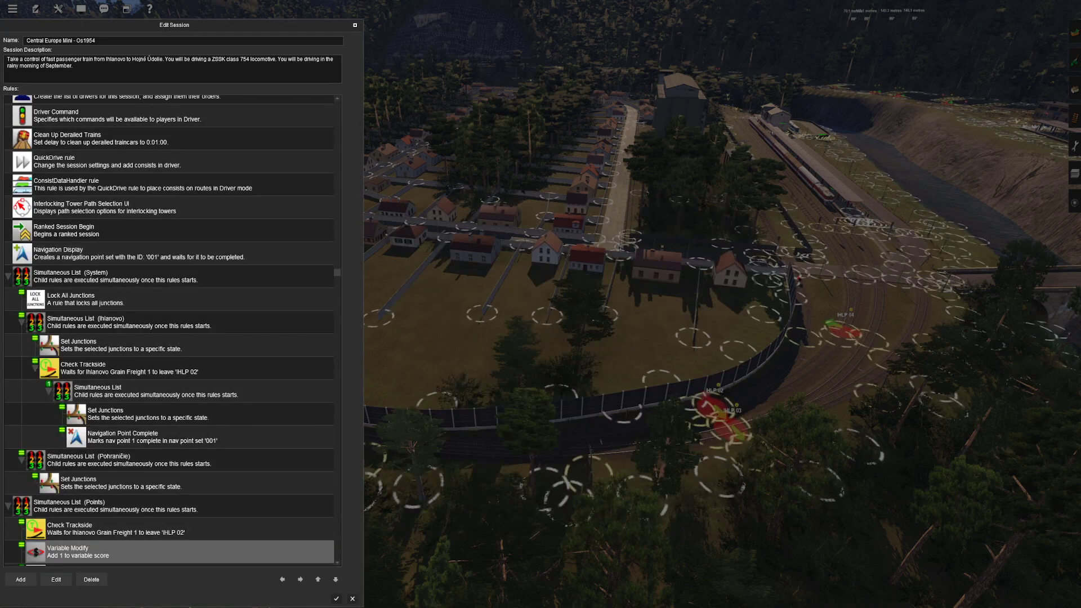
{"action": "left_click", "coordinate": [300, 579]}
{"action": "scroll", "coordinate": [169, 331], "scroll_direction": "down", "scroll_amount": 1}
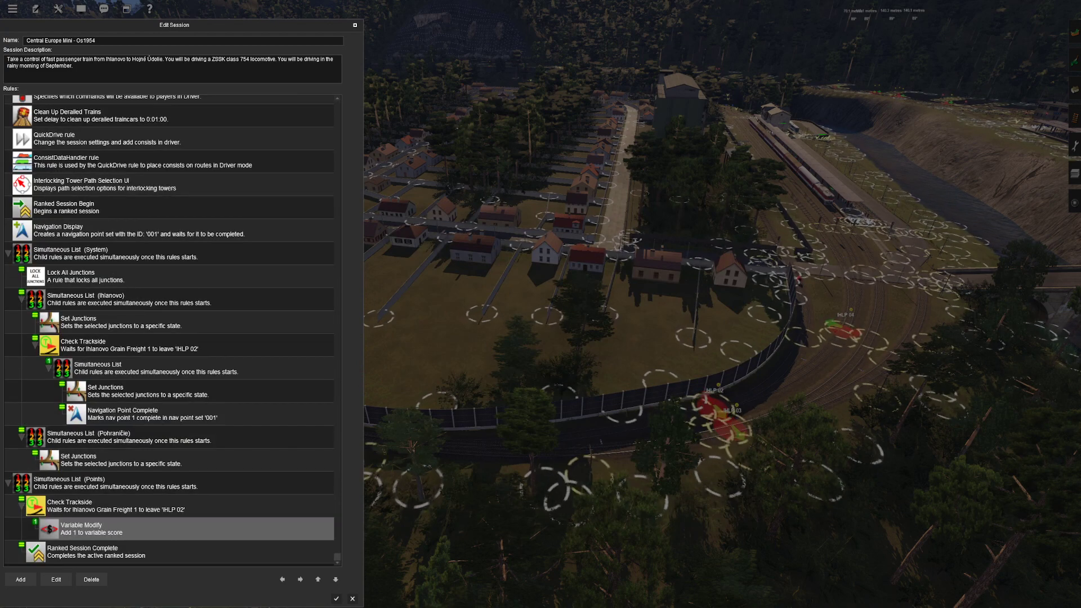
Step: Set the Variable Modify rule under Points to add 100 to the variable ranking_points
{"action": "left_click", "coordinate": [8, 253]}
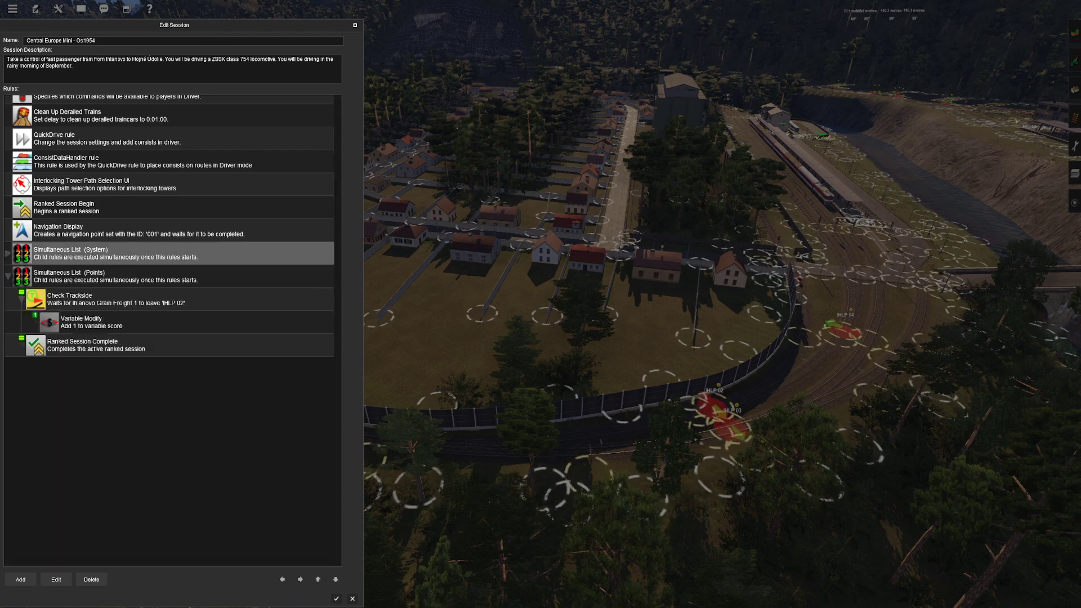
{"action": "left_click", "coordinate": [113, 359]}
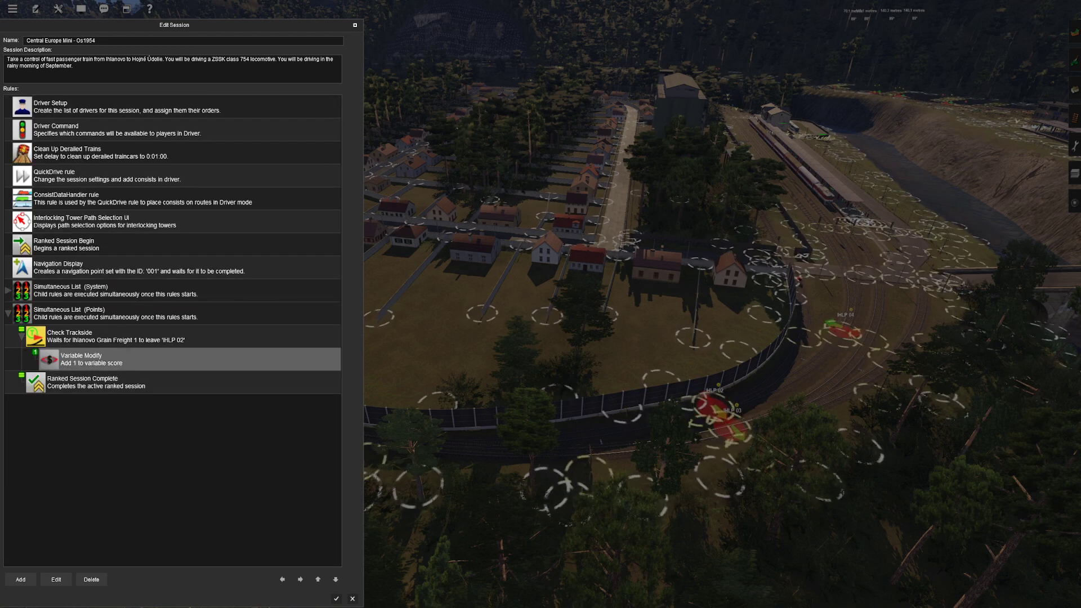
{"action": "left_click", "coordinate": [56, 580]}
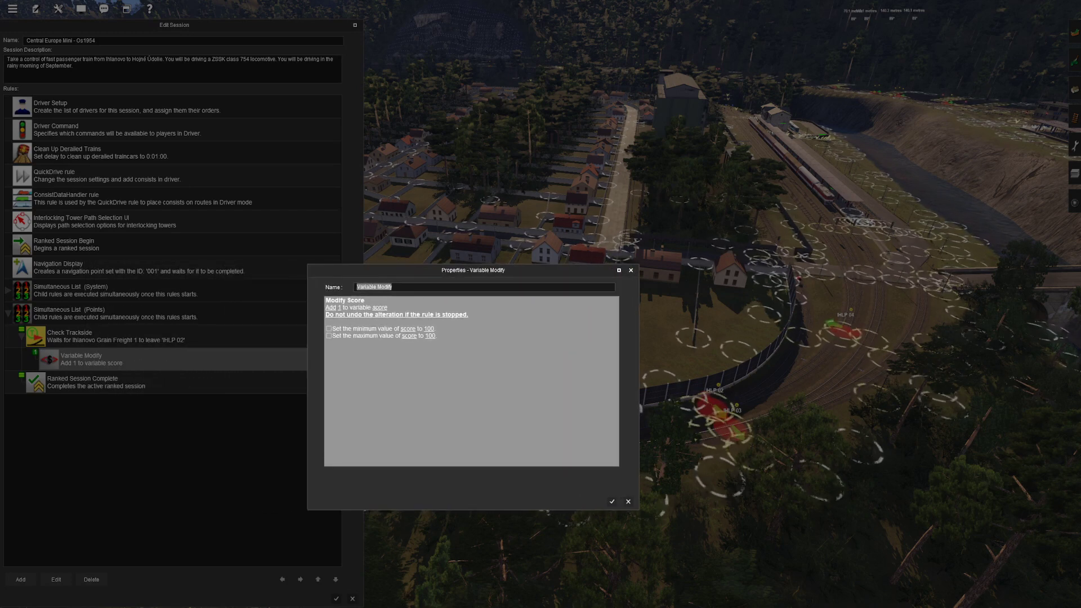
{"action": "left_click_drag", "start_coordinate": [473, 270], "coordinate": [605, 216]}
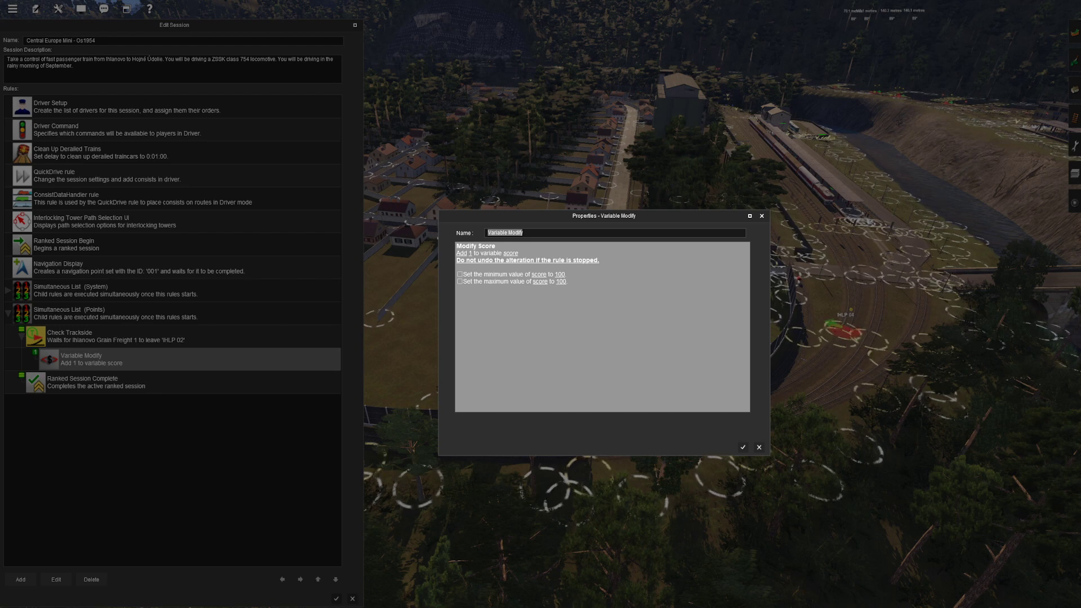
{"action": "left_click", "coordinate": [470, 254]}
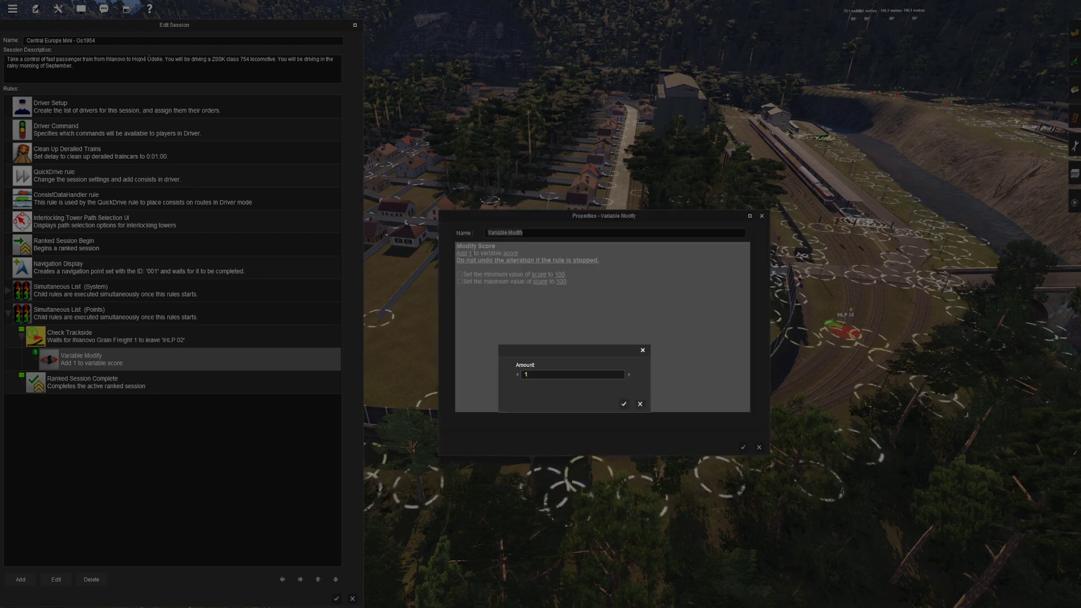
{"action": "key", "text": "Return"}
{"action": "left_click", "coordinate": [517, 254]}
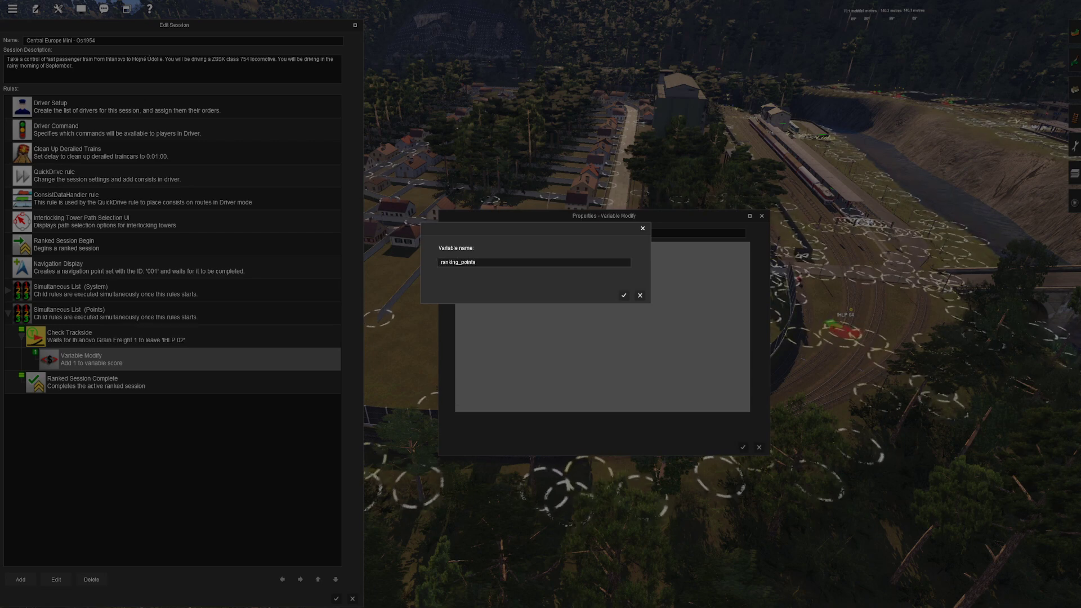
{"action": "key", "text": "Return"}
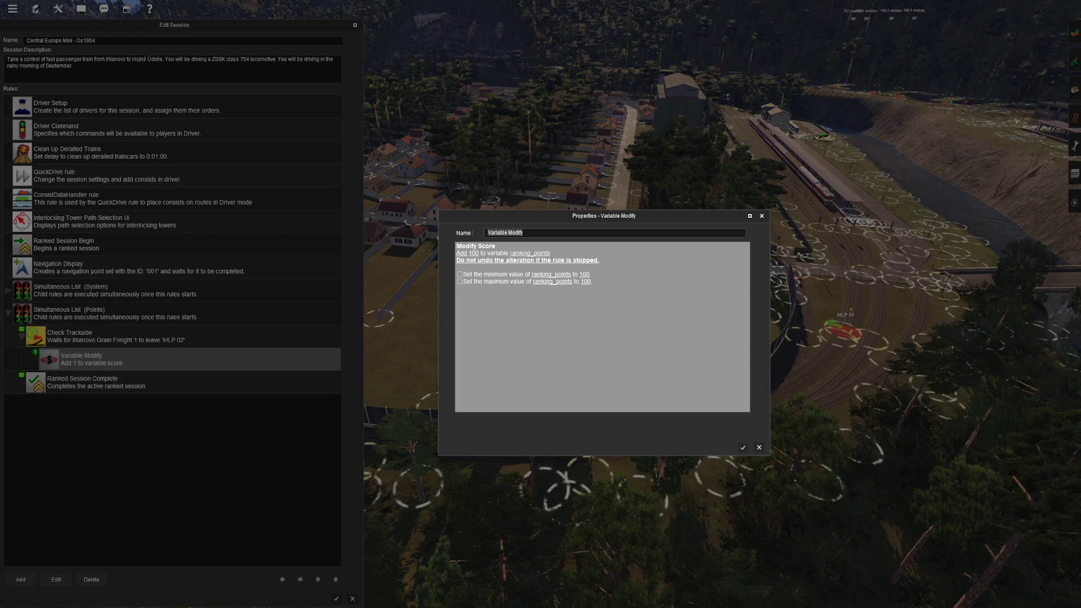
{"action": "left_click", "coordinate": [743, 448]}
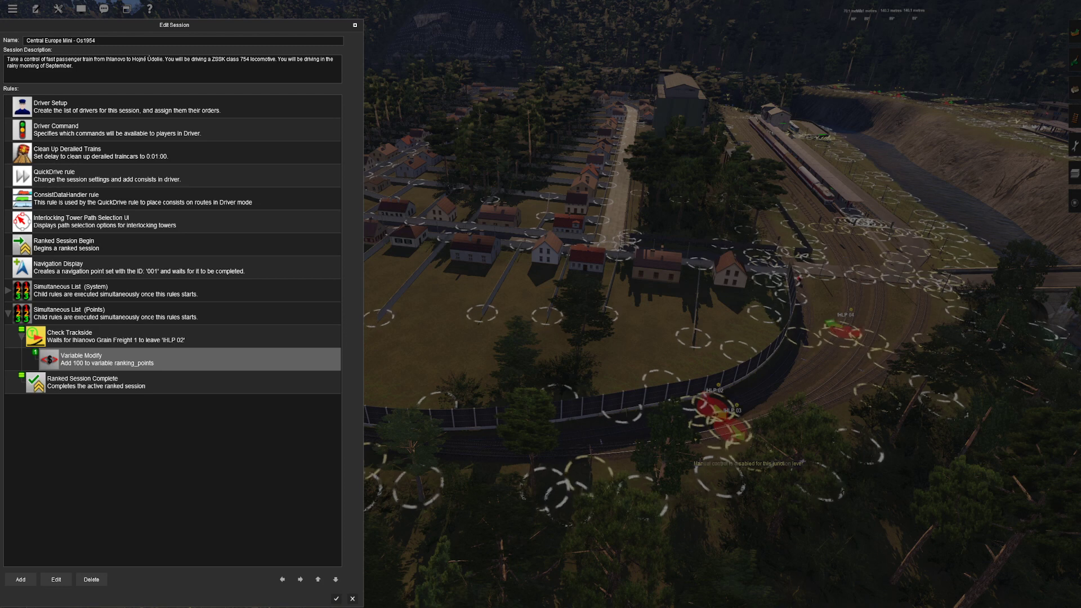
Step: Add a Check Trackside rule above Ranked Session Complete in the Points list and filter it to Player Train
{"action": "left_click", "coordinate": [172, 450]}
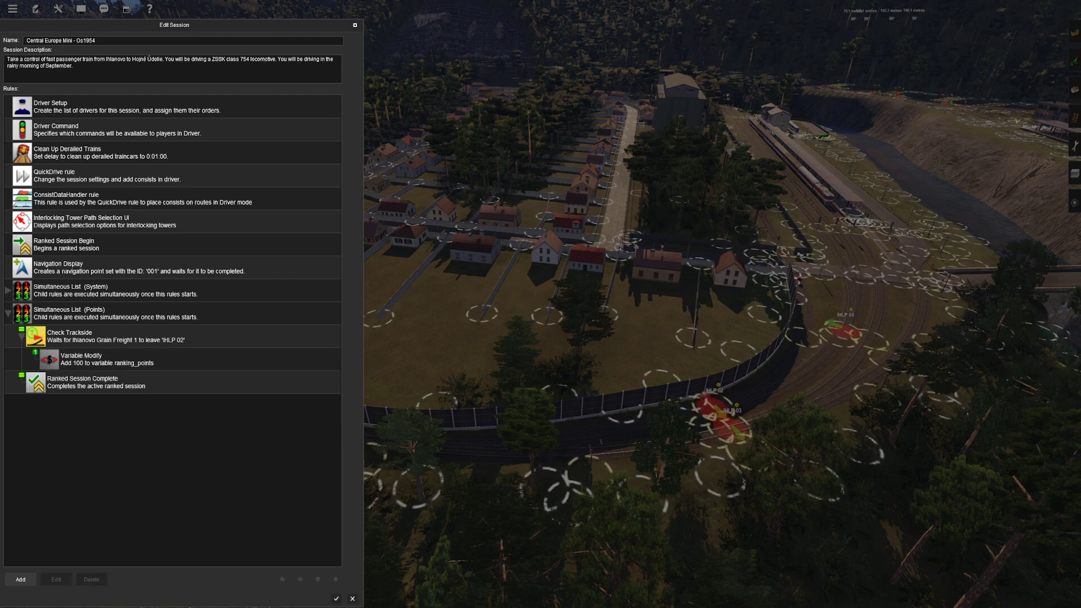
{"action": "left_click", "coordinate": [169, 383]}
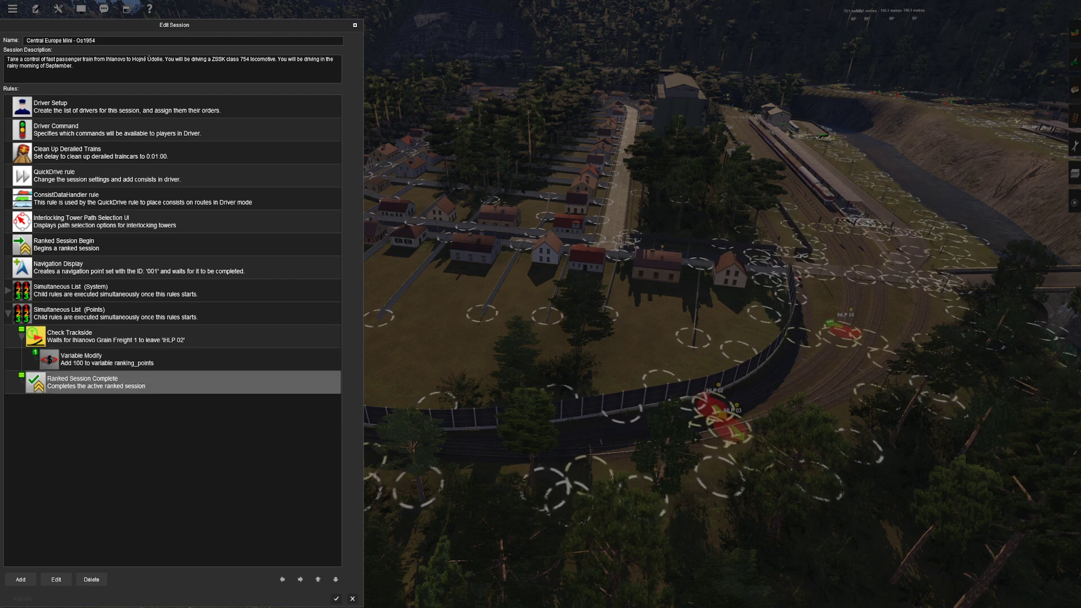
{"action": "left_click", "coordinate": [20, 580]}
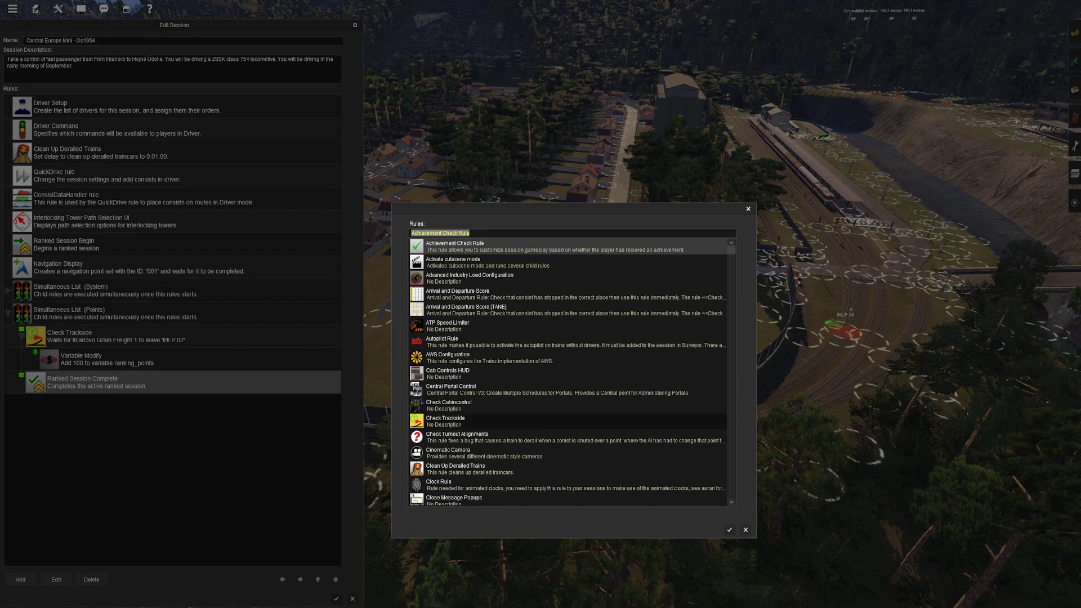
{"action": "left_click", "coordinate": [487, 421]}
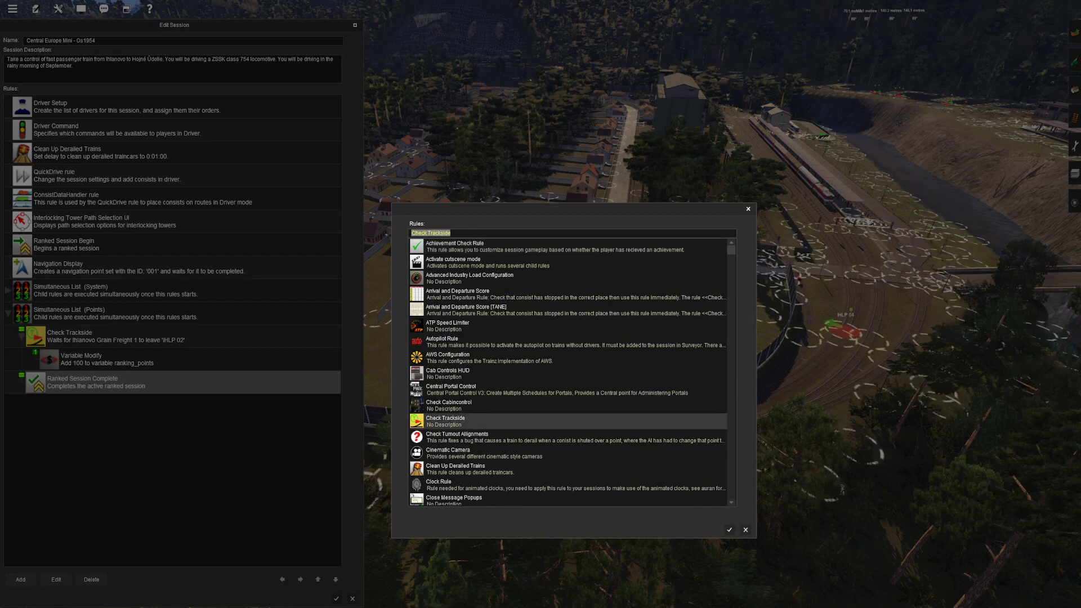
{"action": "left_click", "coordinate": [729, 530]}
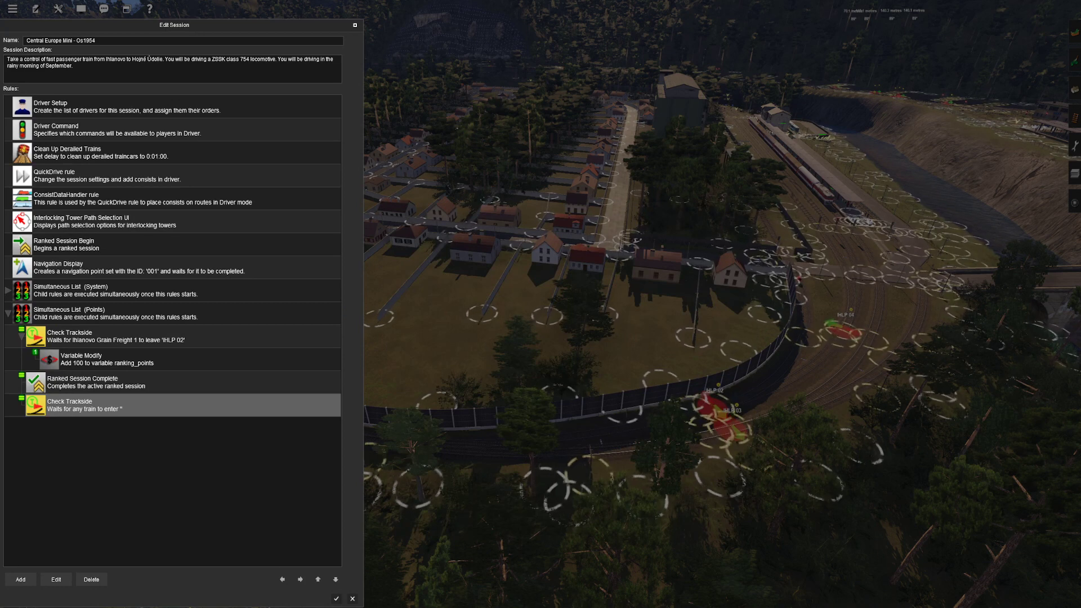
{"action": "left_click", "coordinate": [318, 579]}
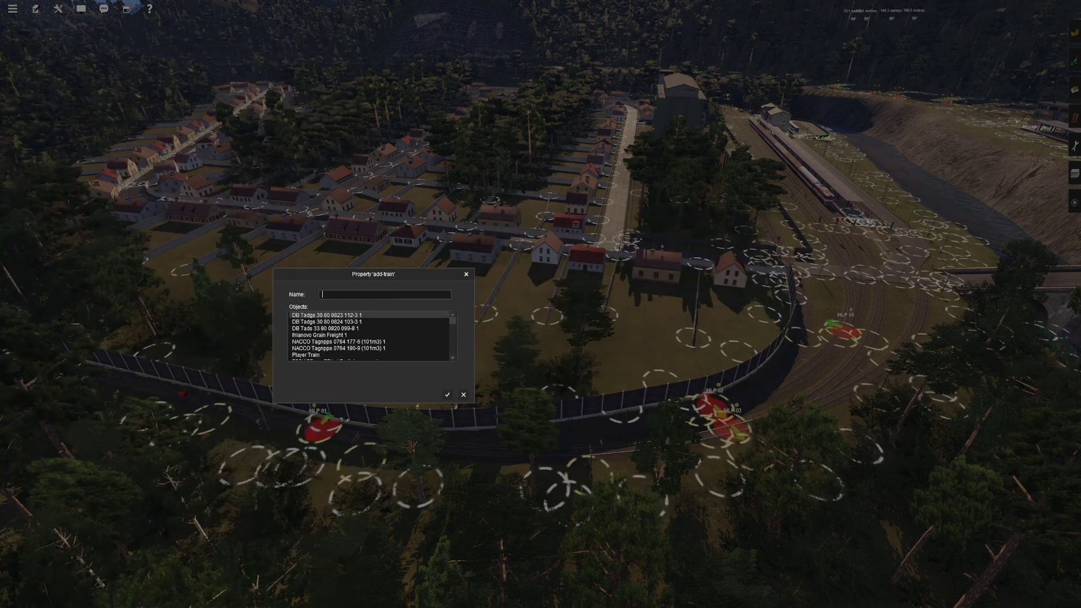
{"action": "type", "text": "play"}
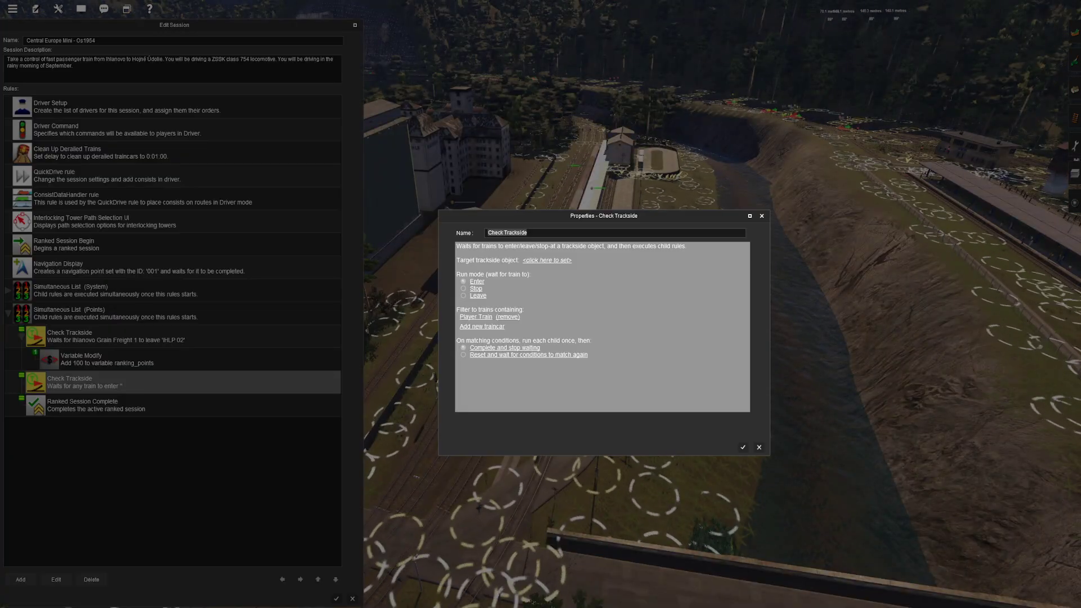
{"action": "key", "text": "Return"}
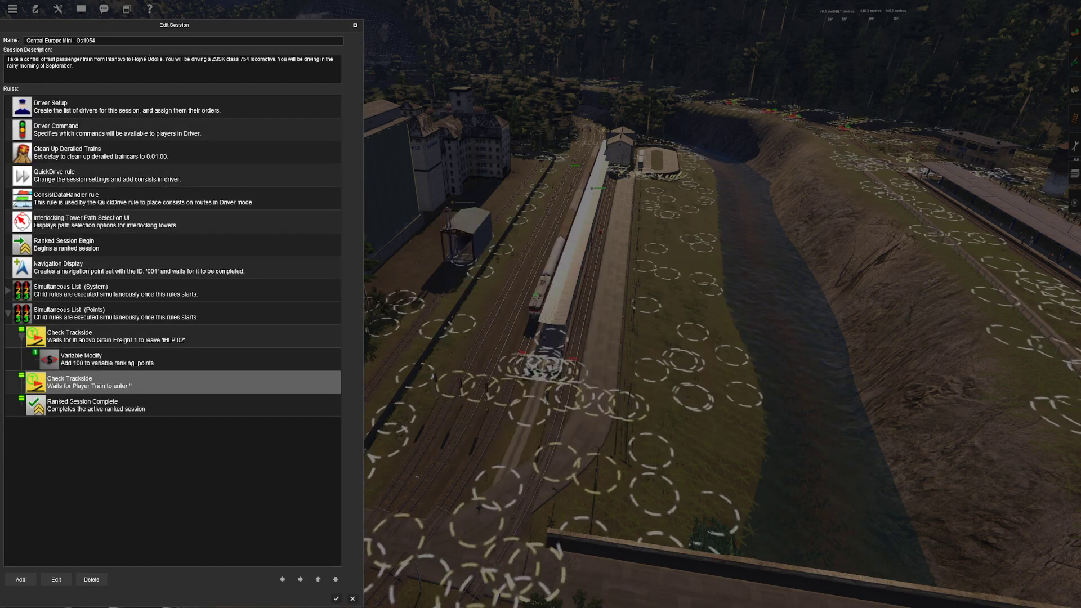
Step: Check the navigation points in Navigation Display and make seven copies of the Player Train Check Trackside rule under Points
{"action": "double_click", "coordinate": [139, 267]}
{"action": "scroll", "coordinate": [602, 326], "scroll_direction": "down", "scroll_amount": 3}
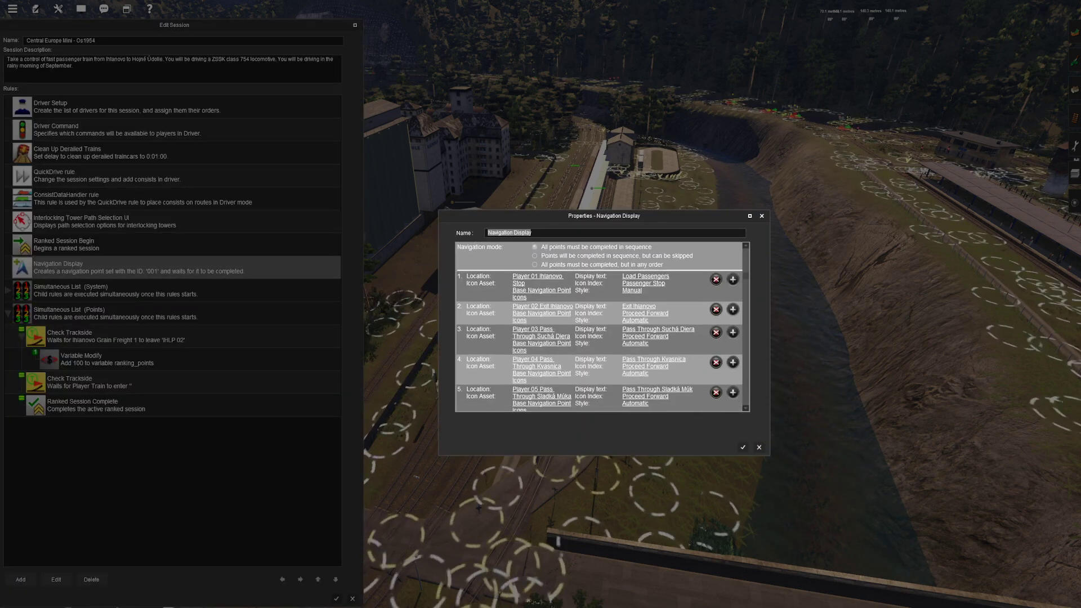
{"action": "scroll", "coordinate": [601, 324], "scroll_direction": "down", "scroll_amount": 4}
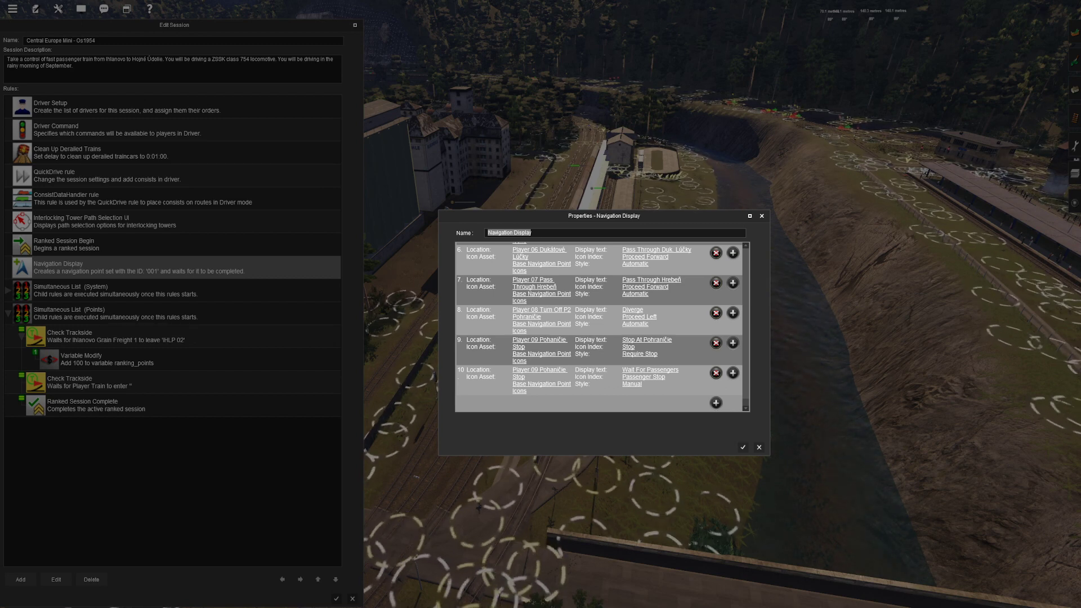
{"action": "key", "text": "Escape"}
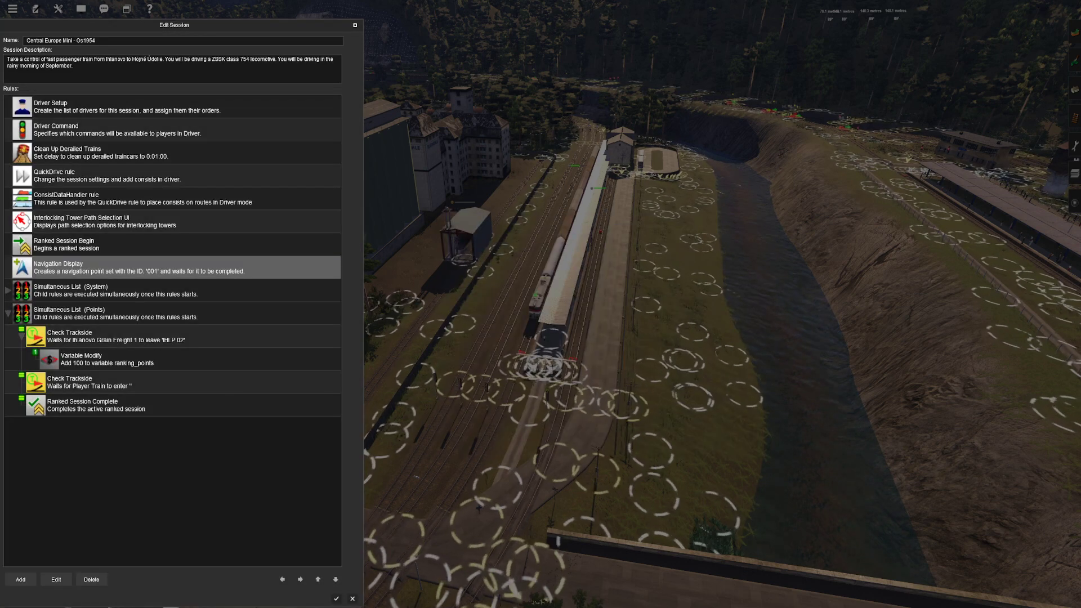
{"action": "left_click", "coordinate": [168, 382]}
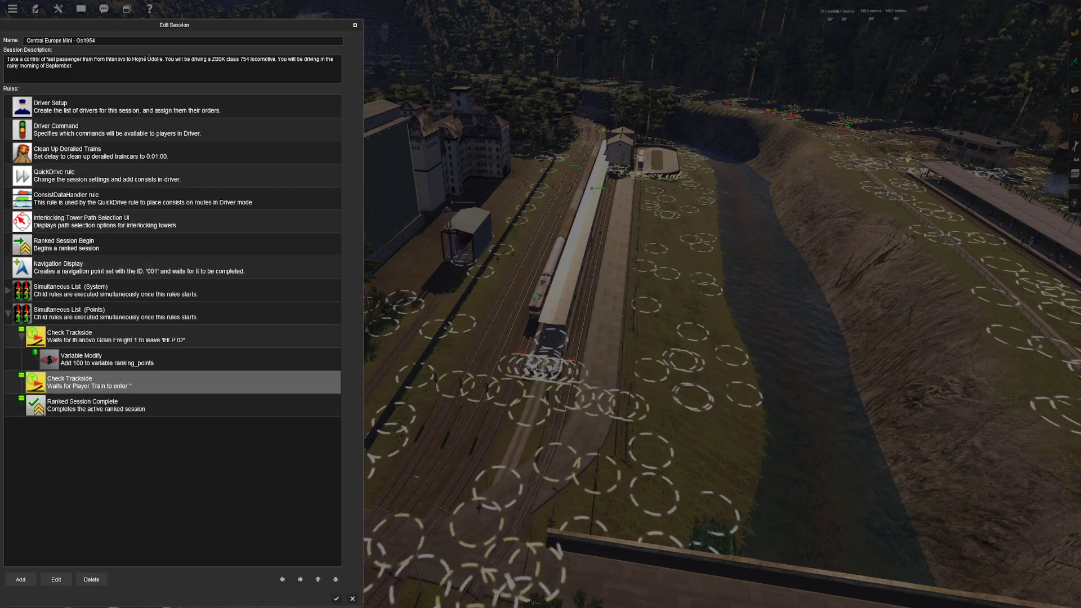
{"action": "key", "text": "ctrl+v"}
{"action": "key", "text": "ctrl+v"}
{"action": "key", "text": "ctrl+v"}
{"action": "key", "text": "ctrl+v"}
{"action": "key", "text": "ctrl+v"}
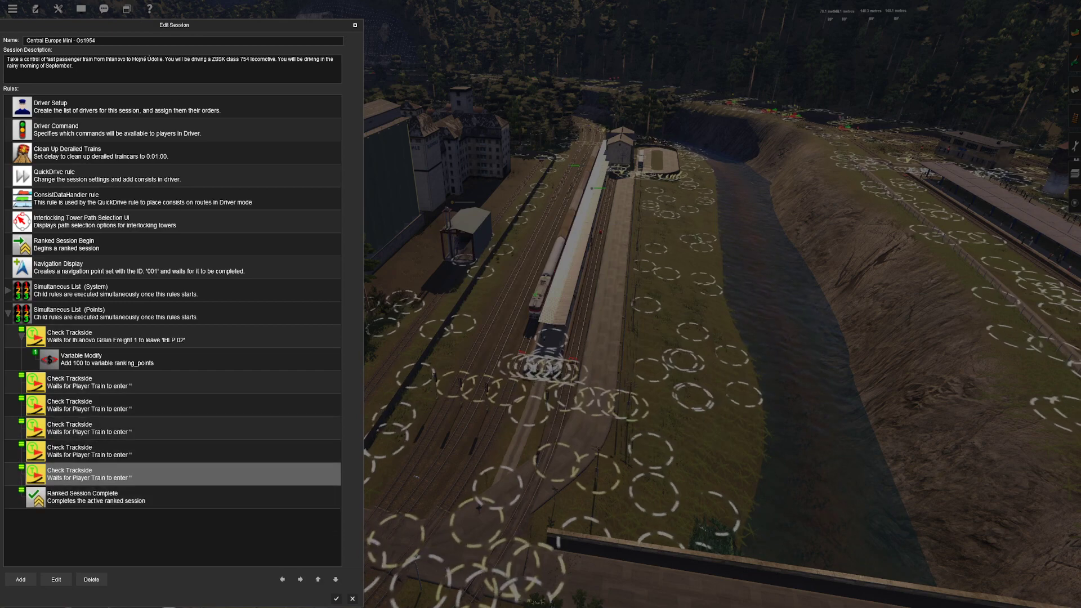
{"action": "key", "text": "ctrl+v"}
{"action": "key", "text": "ctrl+v"}
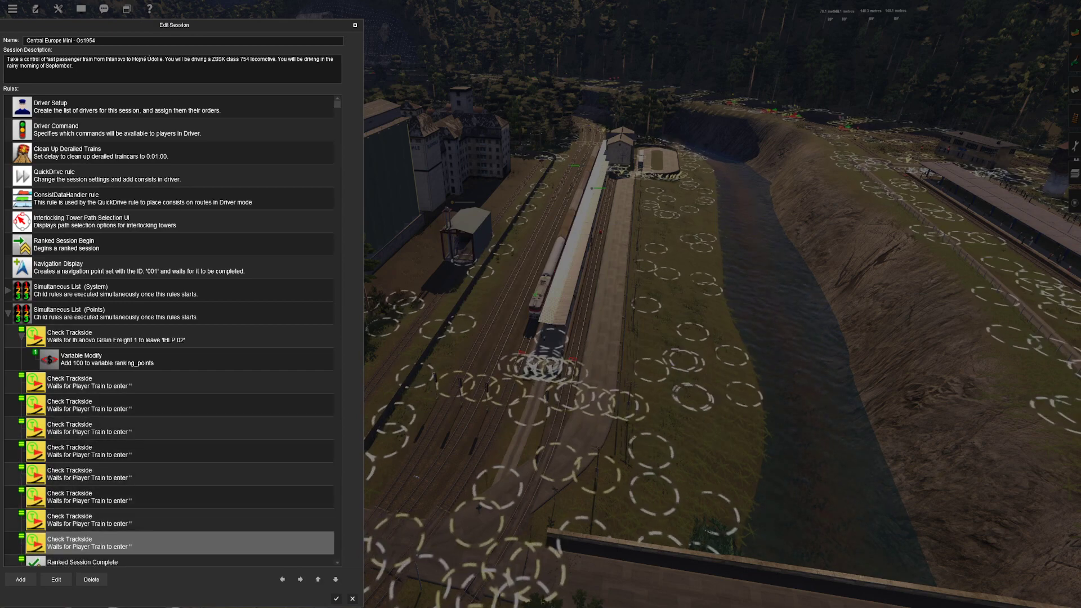
Step: Set the target trackside object of the first Player Train Check Trackside rule to Player 02 Exit Ihlanovo
{"action": "left_click", "coordinate": [169, 383]}
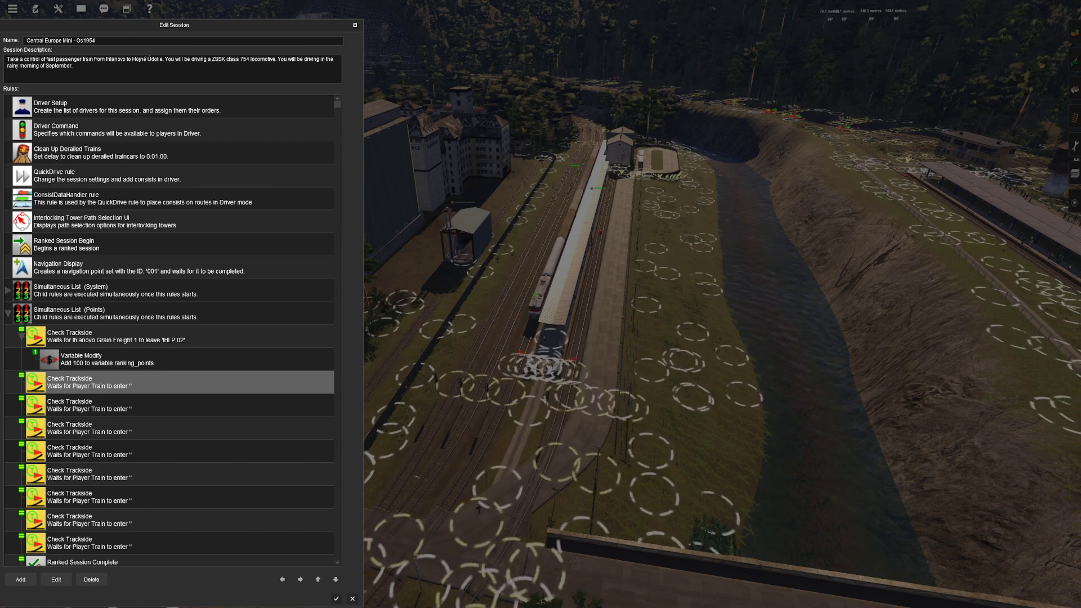
{"action": "left_click", "coordinate": [56, 579]}
{"action": "left_click", "coordinate": [547, 260]}
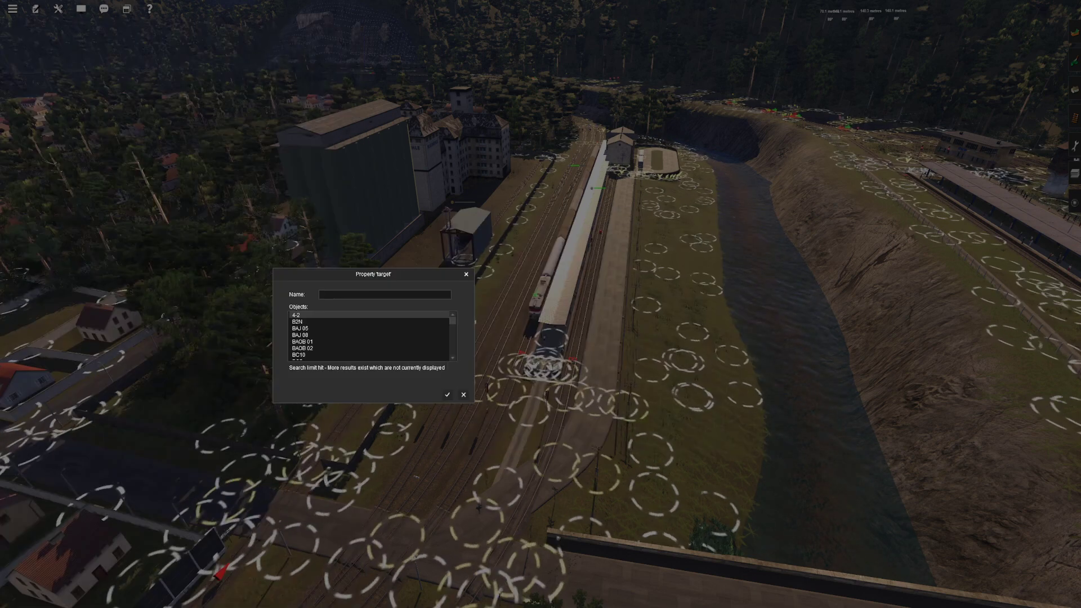
{"action": "type", "text": "Player 0"}
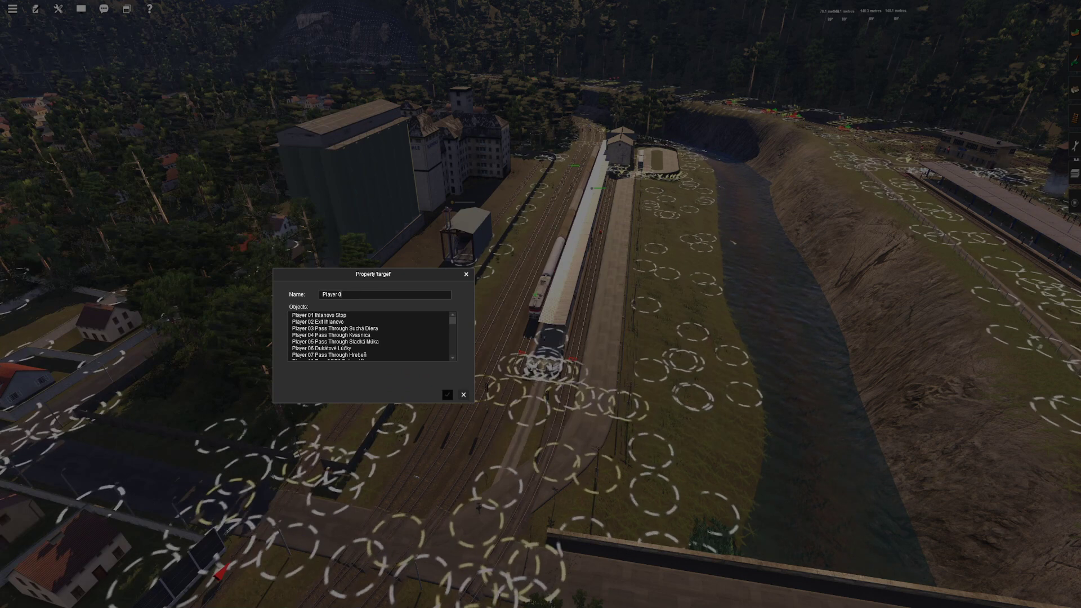
{"action": "key", "text": "ctrl+a"}
{"action": "key", "text": "ctrl+x"}
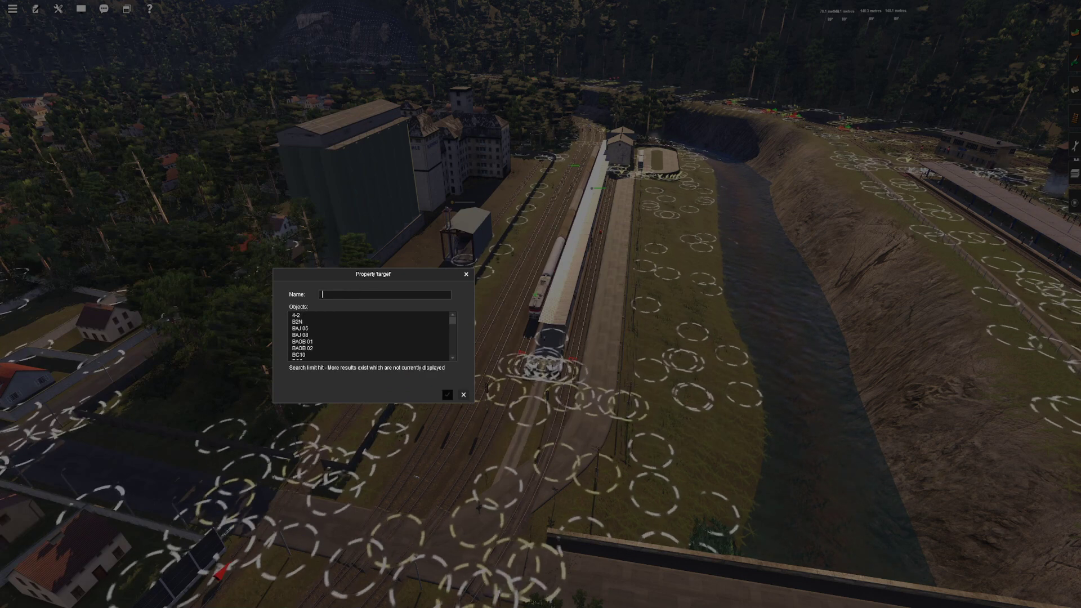
{"action": "key", "text": "ctrl+v"}
{"action": "left_click", "coordinate": [327, 322]}
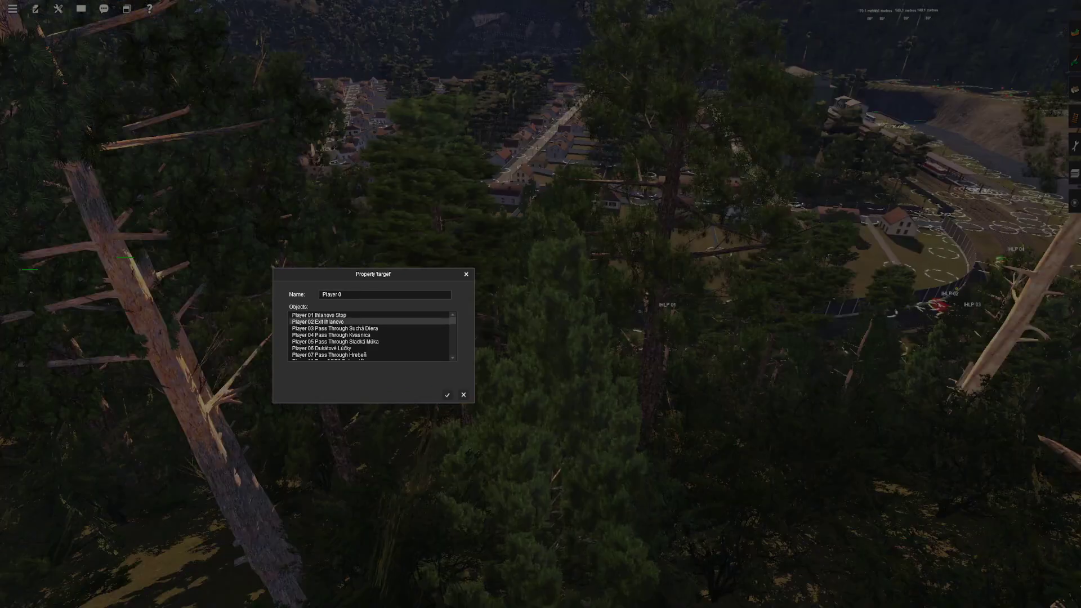
{"action": "left_click", "coordinate": [448, 395]}
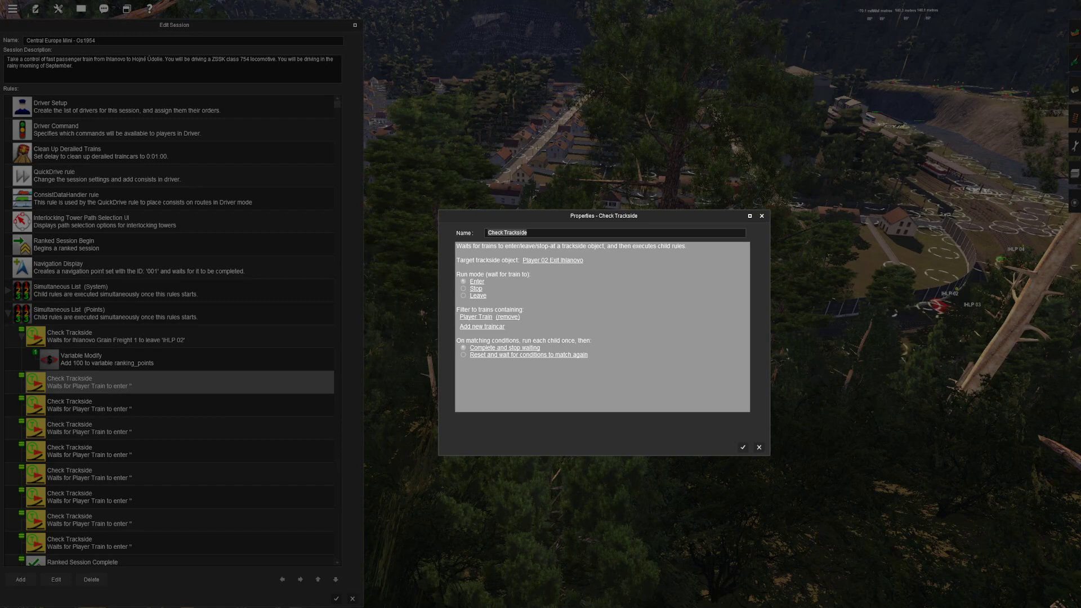
{"action": "left_click", "coordinate": [743, 448]}
Step: Set the target trackside object of the second Player Train Check Trackside rule to Player 03 Pass Through Suchá Diera
{"action": "left_click", "coordinate": [169, 405]}
{"action": "left_click", "coordinate": [56, 579]}
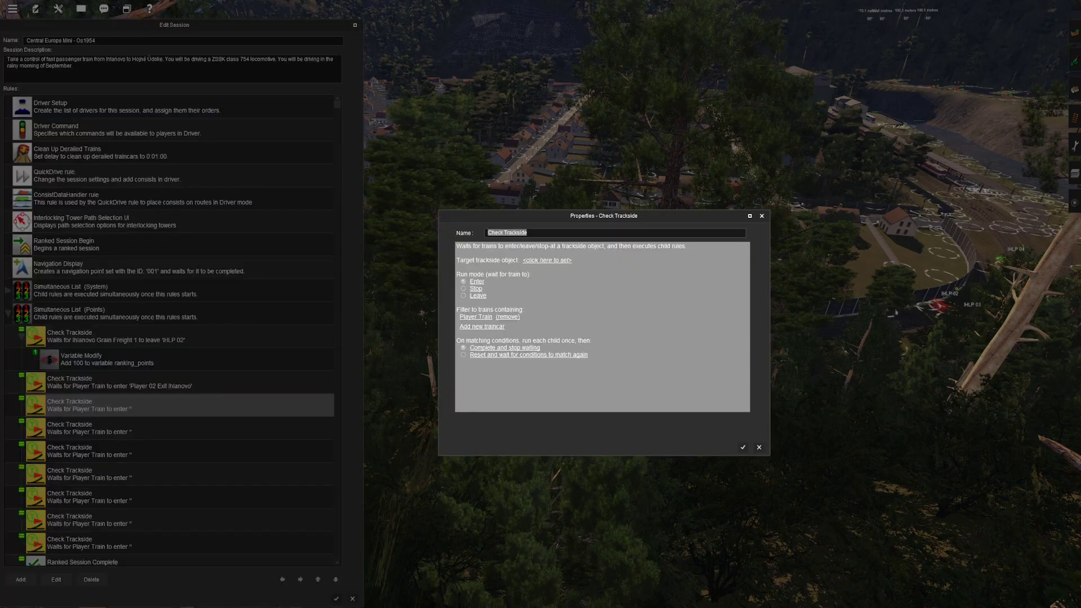
{"action": "left_click", "coordinate": [548, 259]}
{"action": "key", "text": "ctrl+v"}
{"action": "left_click", "coordinate": [327, 328]}
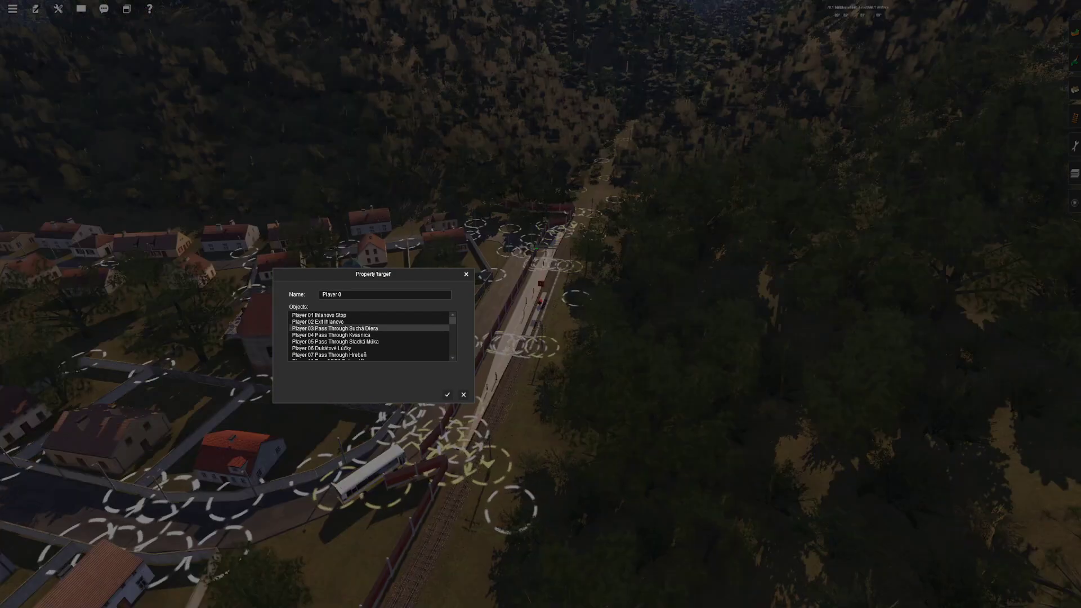
{"action": "left_click", "coordinate": [447, 395]}
{"action": "left_click", "coordinate": [742, 448]}
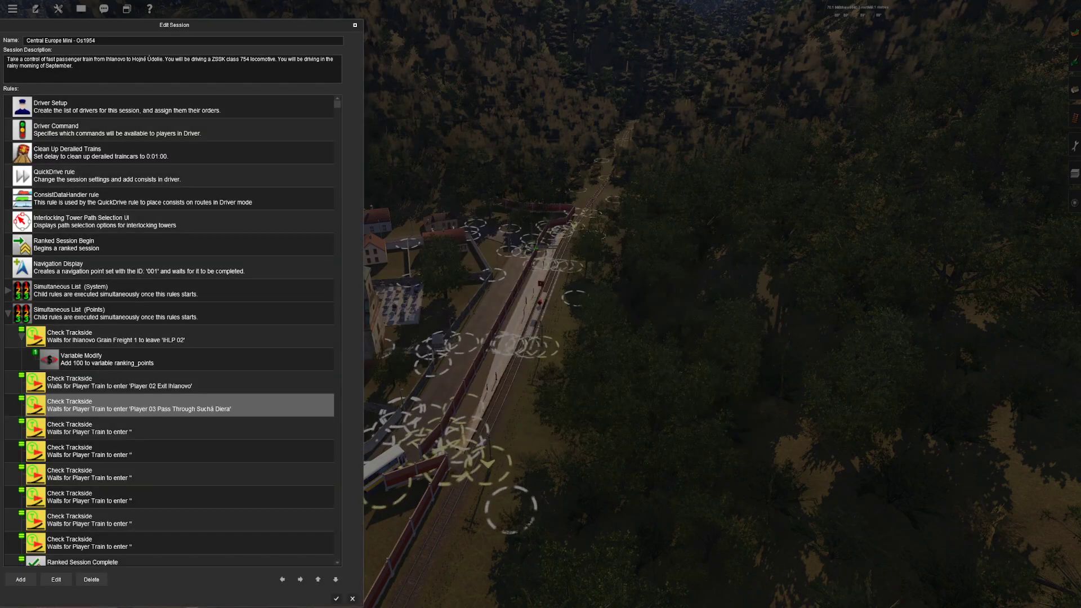
Step: Set the target trackside object of the third Player Train Check Trackside rule to Player 04 Pass Through Kvasnica
{"action": "left_click", "coordinate": [169, 427]}
{"action": "left_click", "coordinate": [56, 579]}
{"action": "left_click", "coordinate": [546, 260]}
{"action": "key", "text": "ctrl+v"}
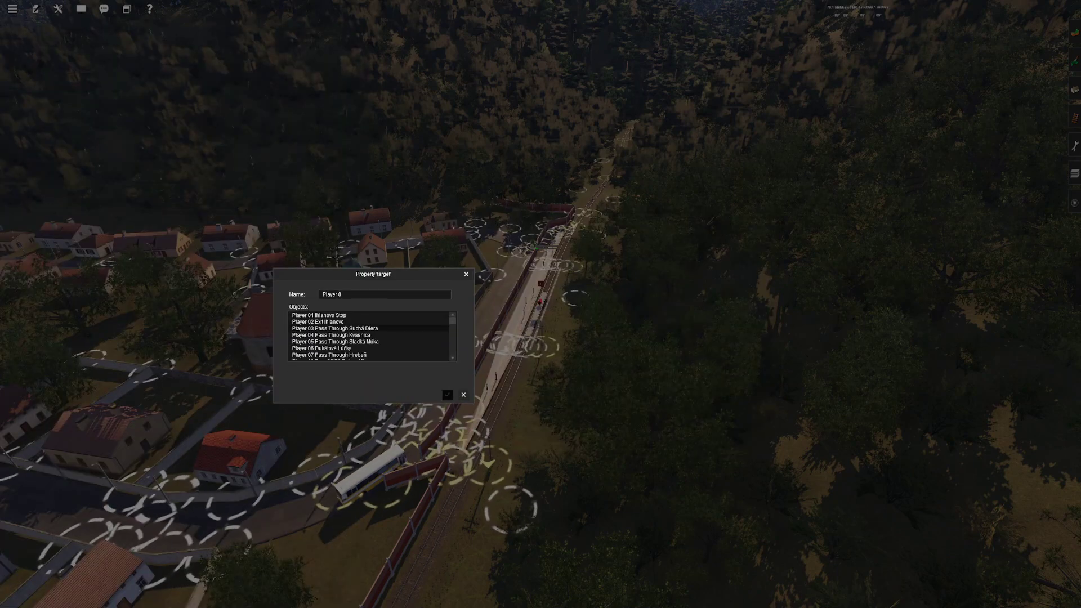
{"action": "left_click", "coordinate": [331, 335]}
{"action": "left_click", "coordinate": [447, 394]}
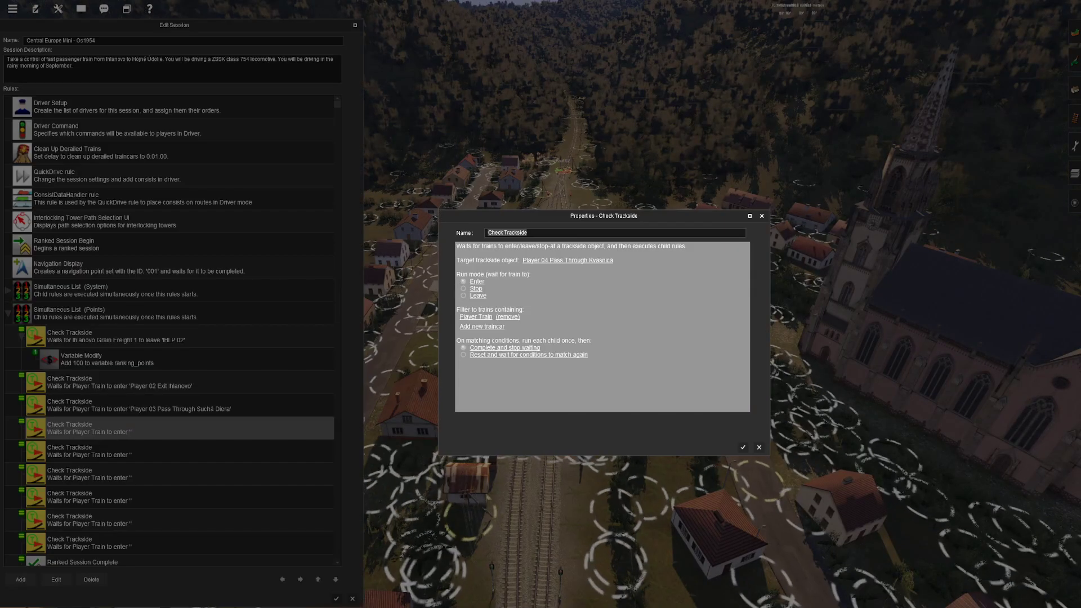
{"action": "left_click", "coordinate": [743, 448]}
Step: Set the target trackside object of the fourth Player Train Check Trackside rule to Player 05 Pass Through Sladká Múka
{"action": "left_click", "coordinate": [169, 451]}
{"action": "left_click", "coordinate": [56, 579]}
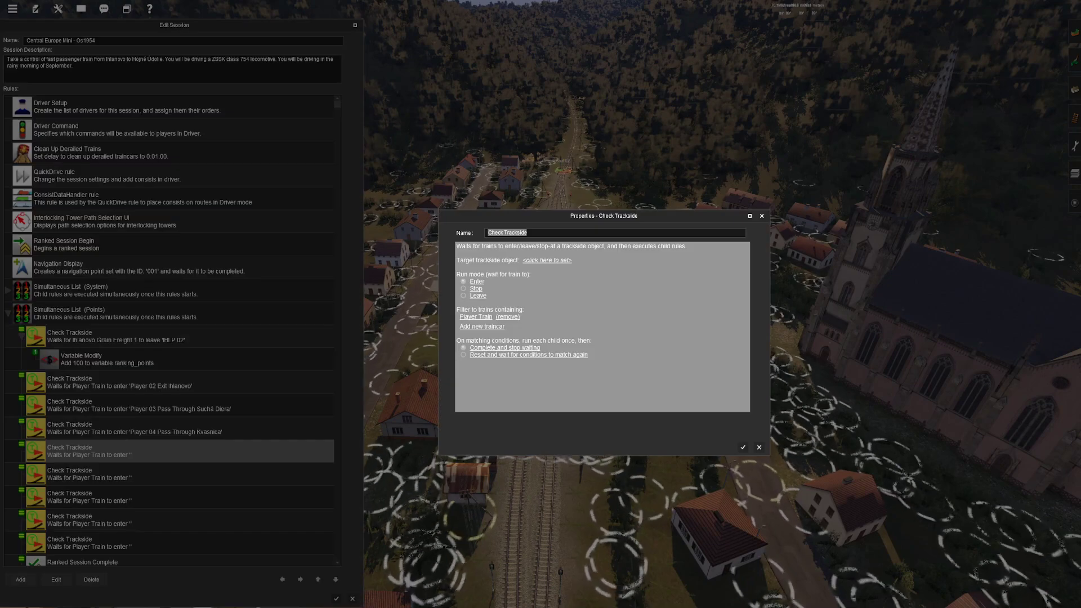
{"action": "left_click", "coordinate": [547, 260]}
{"action": "key", "text": "ctrl+v"}
{"action": "left_click", "coordinate": [335, 342]}
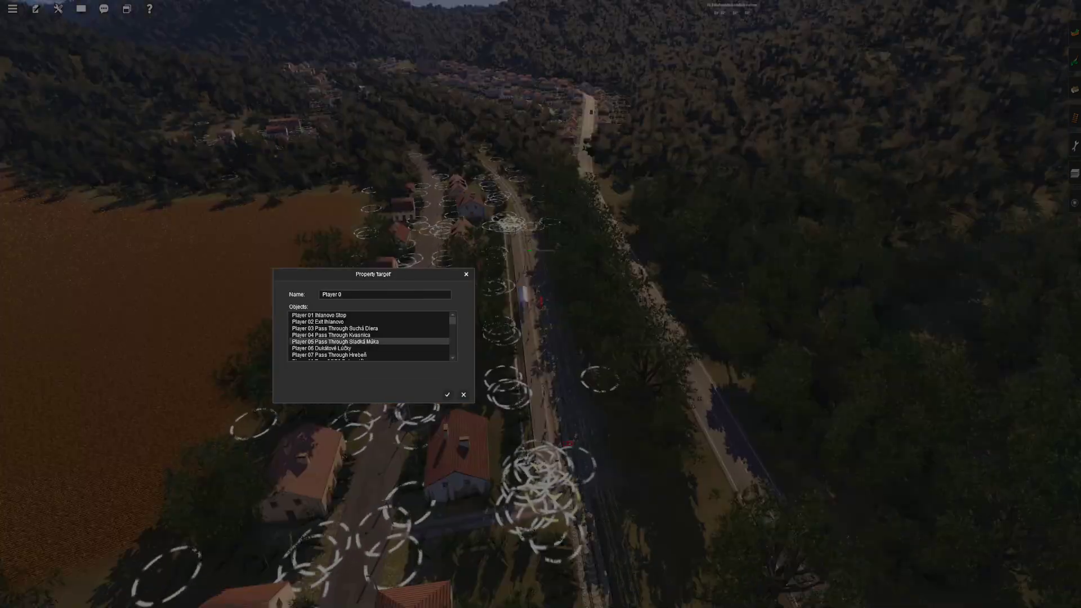
{"action": "left_click", "coordinate": [448, 394]}
{"action": "left_click", "coordinate": [743, 448]}
Step: Set the target trackside object of the fifth Player Train Check Trackside rule to Player 06 Dukátové Lúčky
{"action": "left_click", "coordinate": [169, 474]}
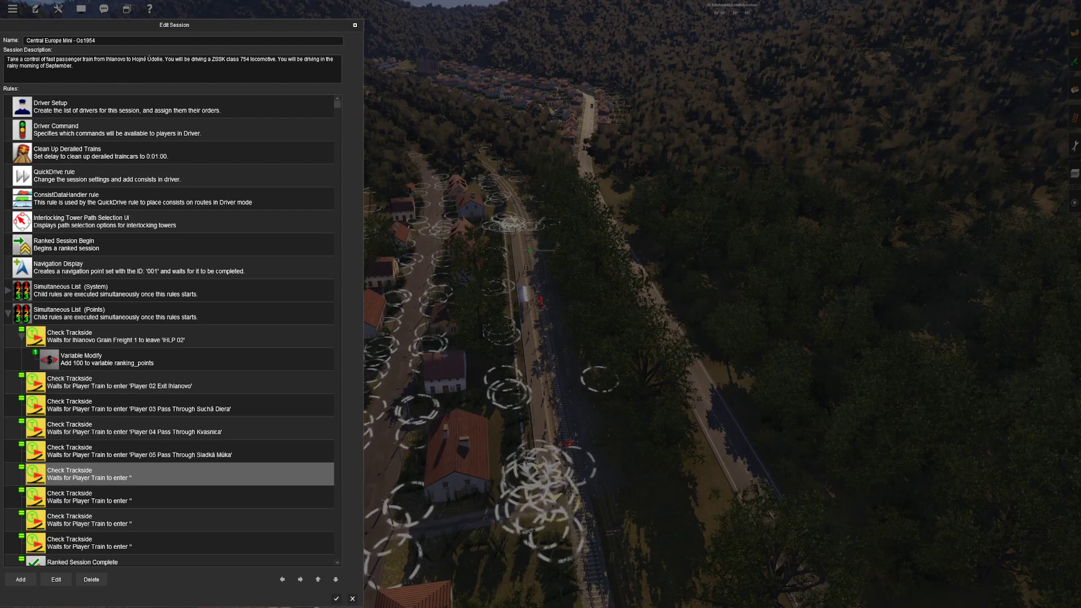
{"action": "left_click", "coordinate": [56, 579]}
{"action": "left_click", "coordinate": [547, 260]}
{"action": "key", "text": "ctrl+v"}
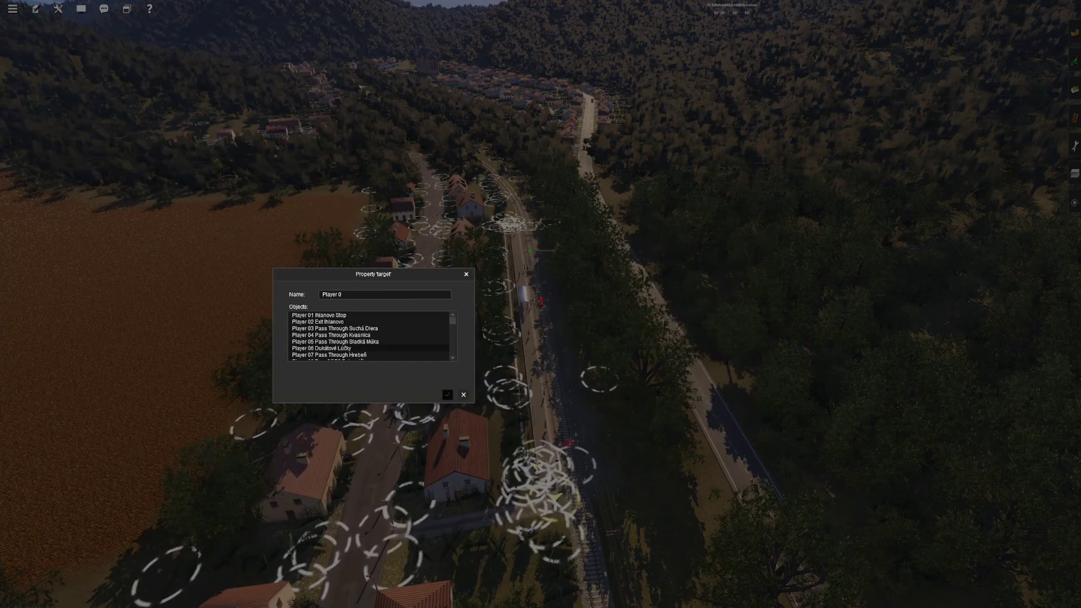
{"action": "left_click", "coordinate": [326, 348]}
{"action": "left_click", "coordinate": [448, 394]}
{"action": "left_click", "coordinate": [742, 447]}
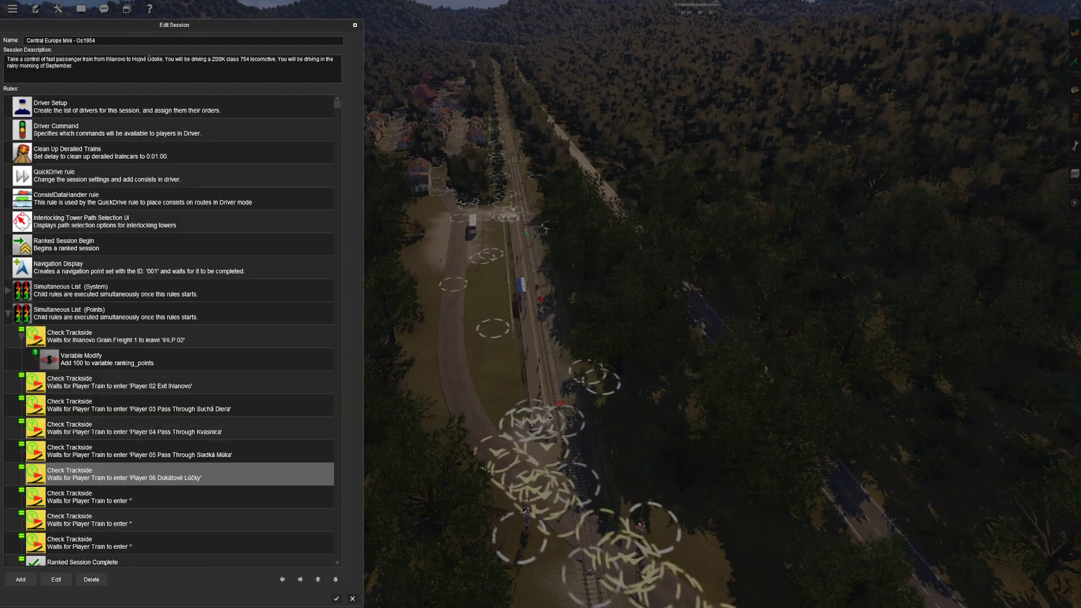
Step: Set the target trackside object of the sixth Player Train Check Trackside rule to Player 07 Pass Through Hrebeň
{"action": "left_click", "coordinate": [169, 496]}
{"action": "left_click", "coordinate": [56, 579]}
{"action": "left_click", "coordinate": [546, 260]}
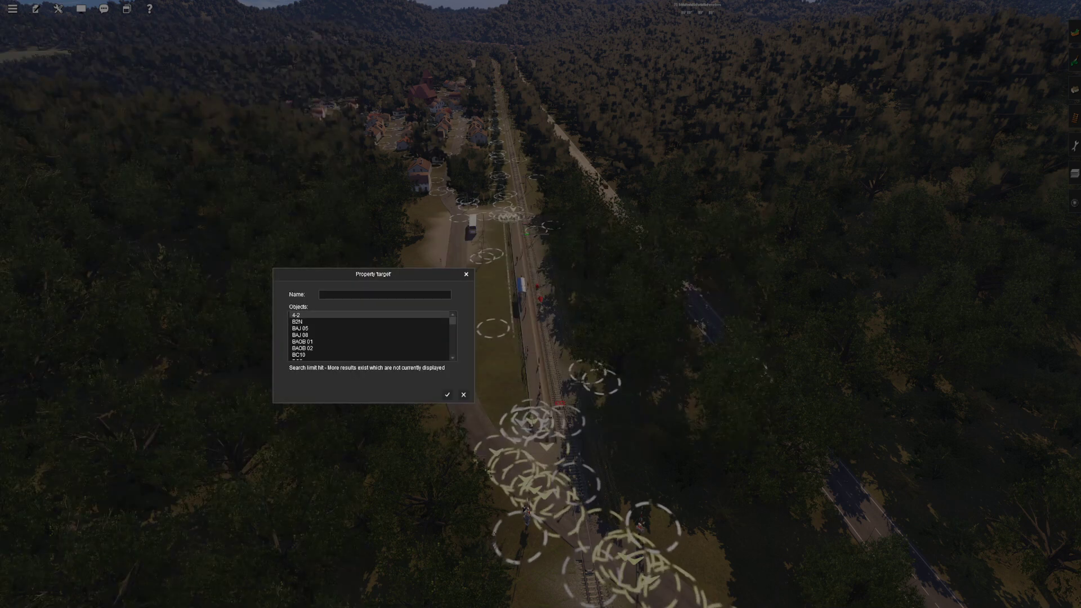
{"action": "key", "text": "ctrl+v"}
{"action": "left_click", "coordinate": [327, 355]}
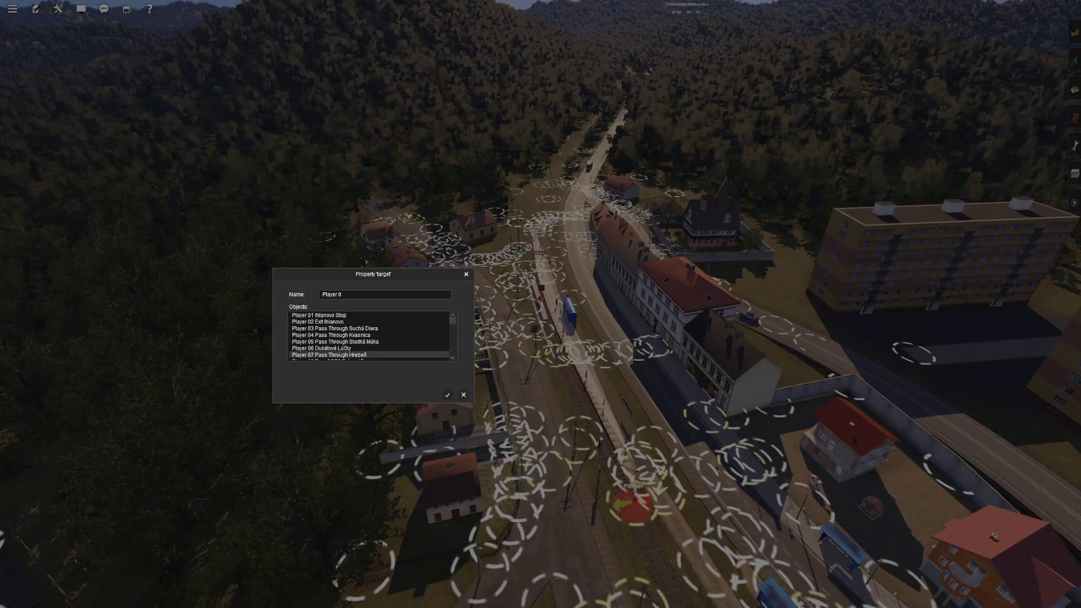
{"action": "left_click", "coordinate": [448, 394]}
{"action": "left_click", "coordinate": [743, 448]}
Step: Set the target trackside object of the seventh Player Train Check Trackside rule to Player 08 Turn Off P2 Pohraničie
{"action": "scroll", "coordinate": [169, 502], "scroll_direction": "down", "scroll_amount": 1}
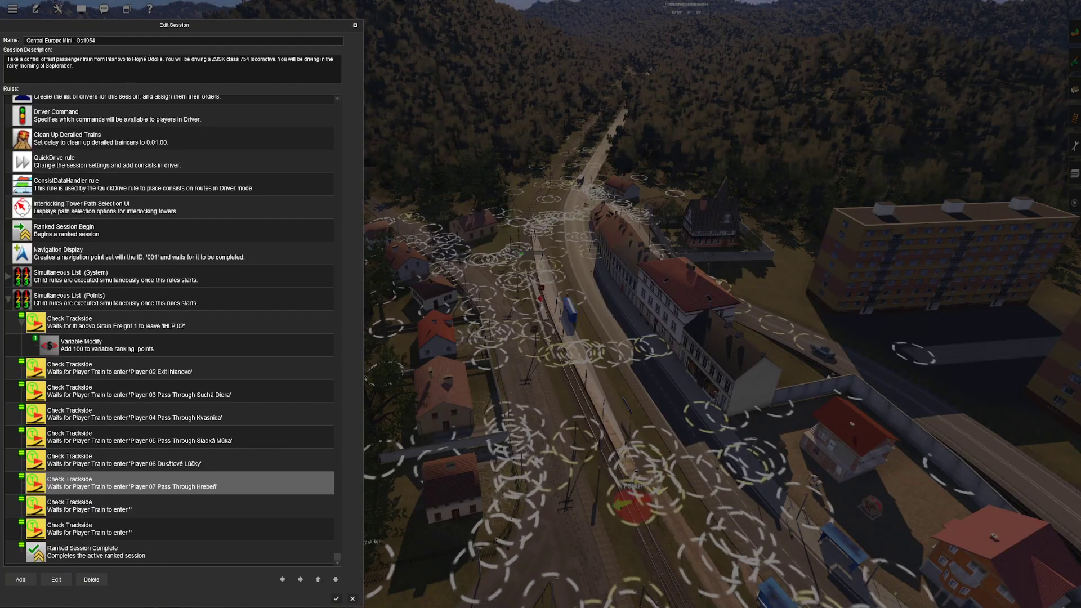
{"action": "double_click", "coordinate": [168, 506]}
{"action": "left_click", "coordinate": [547, 261]}
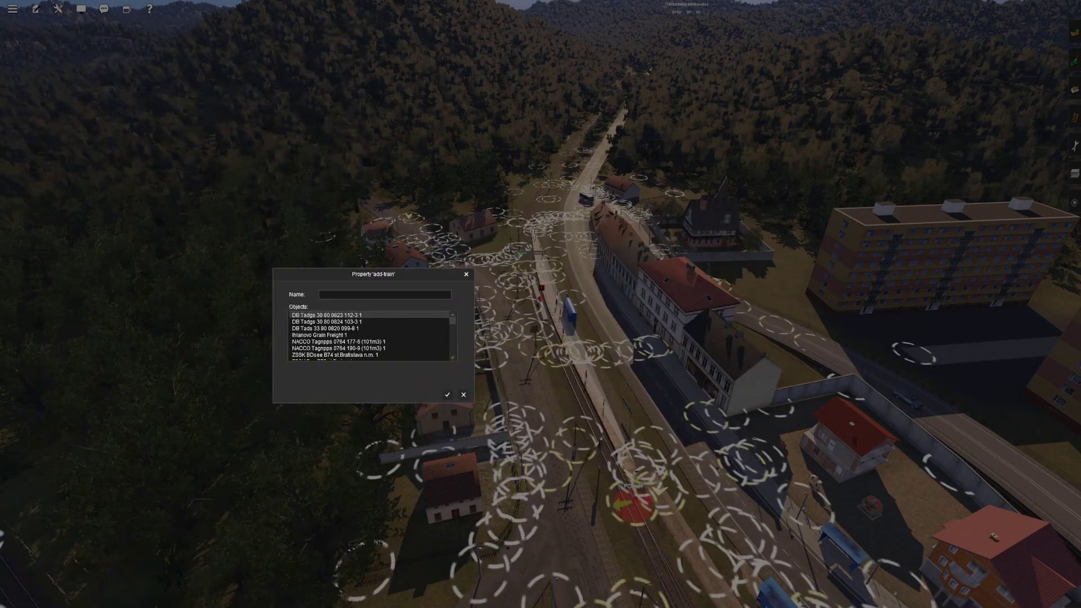
{"action": "left_click", "coordinate": [464, 394]}
{"action": "left_click", "coordinate": [547, 261]}
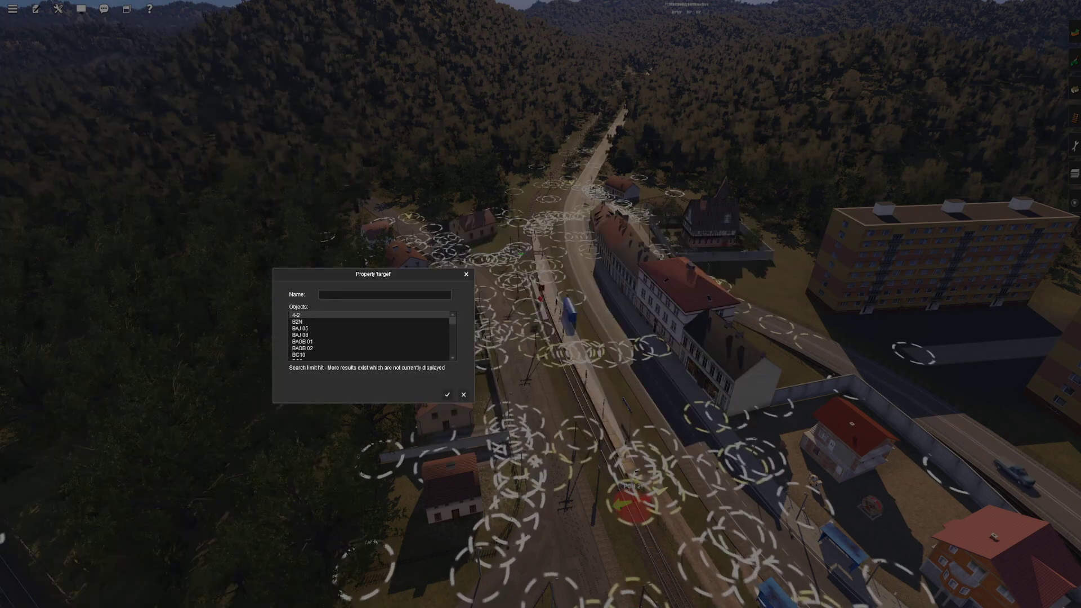
{"action": "key", "text": "ctrl+v"}
{"action": "scroll", "coordinate": [350, 347], "scroll_direction": "down", "scroll_amount": 1}
{"action": "left_click", "coordinate": [350, 348]}
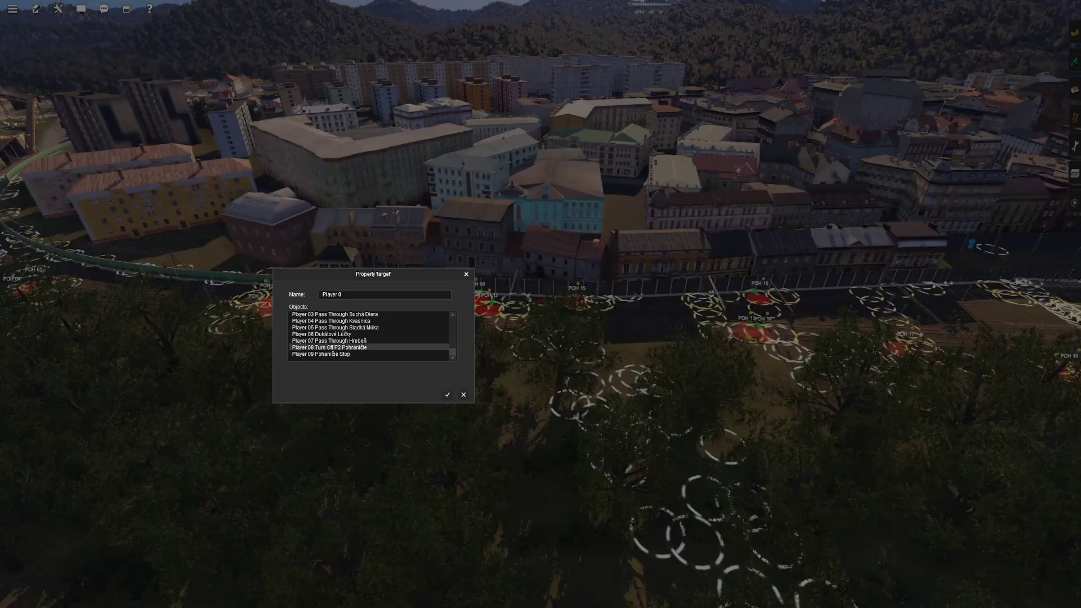
{"action": "left_click", "coordinate": [448, 395]}
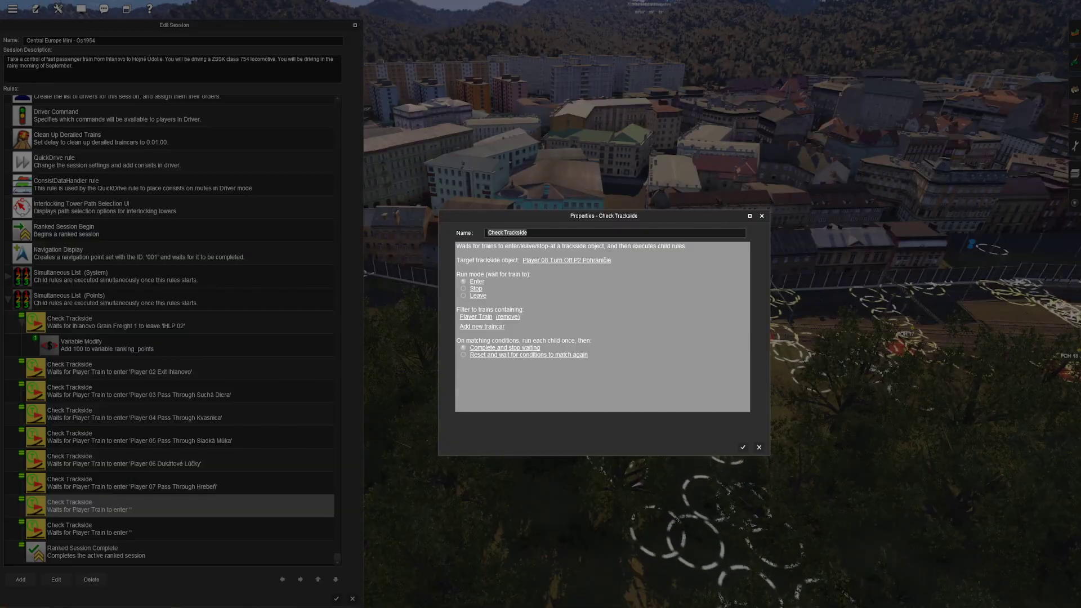
{"action": "left_click", "coordinate": [743, 448]}
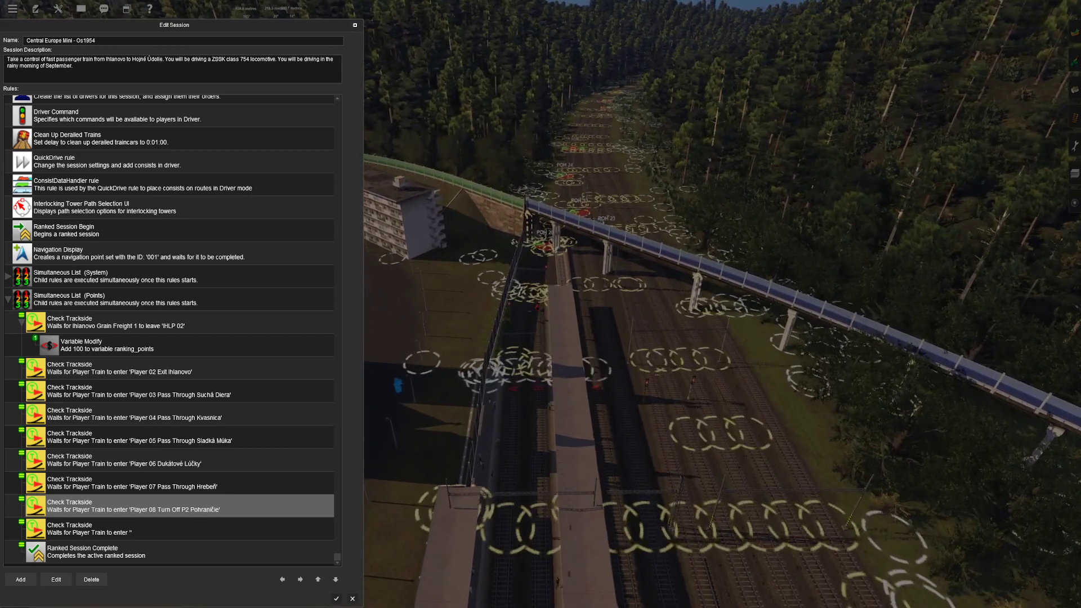
Step: Delete the remaining Player Train Check Trackside rule without a target, directly above Ranked Session Complete
{"action": "left_click", "coordinate": [112, 529]}
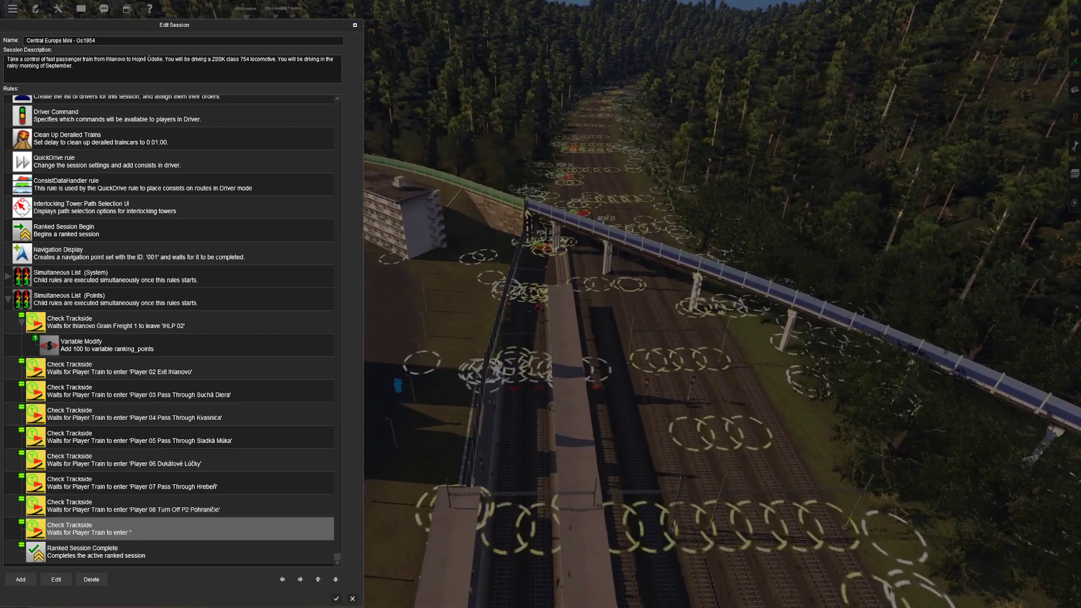
{"action": "left_click", "coordinate": [91, 579]}
{"action": "left_click", "coordinate": [612, 325]}
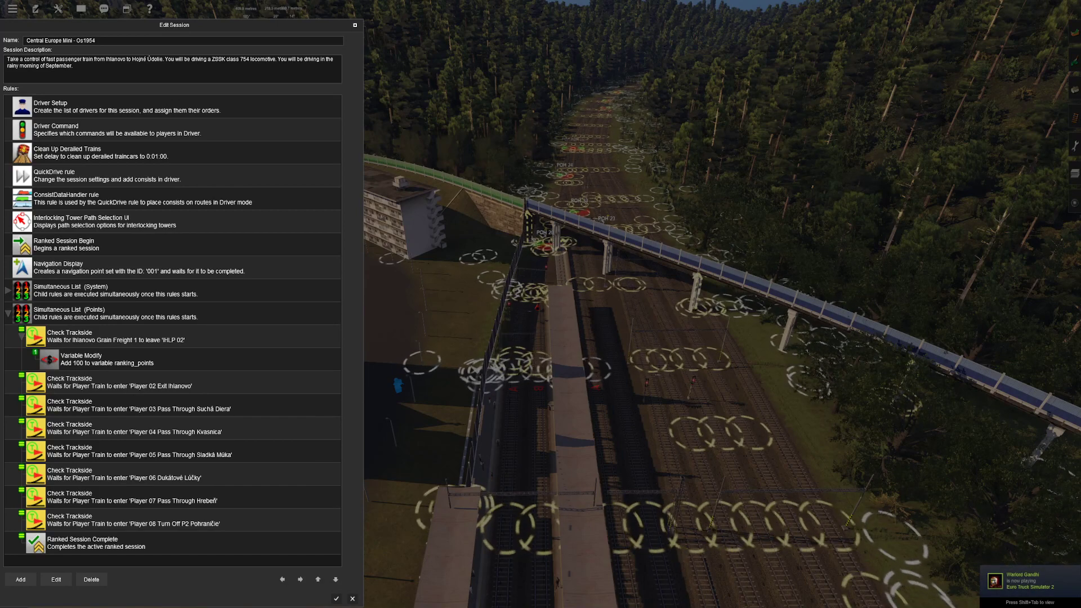
Step: Paste a Player Train Check Trackside rule above Ranked Session Complete and set it to wait for a stop at Player 09 Pohaničie Stop
{"action": "left_click", "coordinate": [135, 543]}
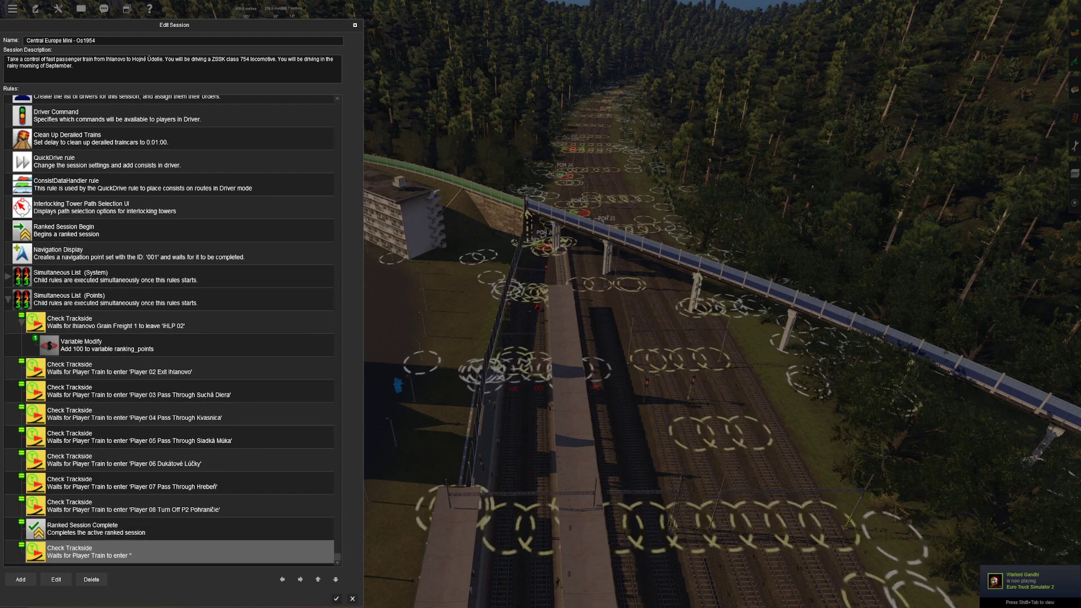
{"action": "left_click", "coordinate": [319, 580]}
{"action": "left_click", "coordinate": [56, 579]}
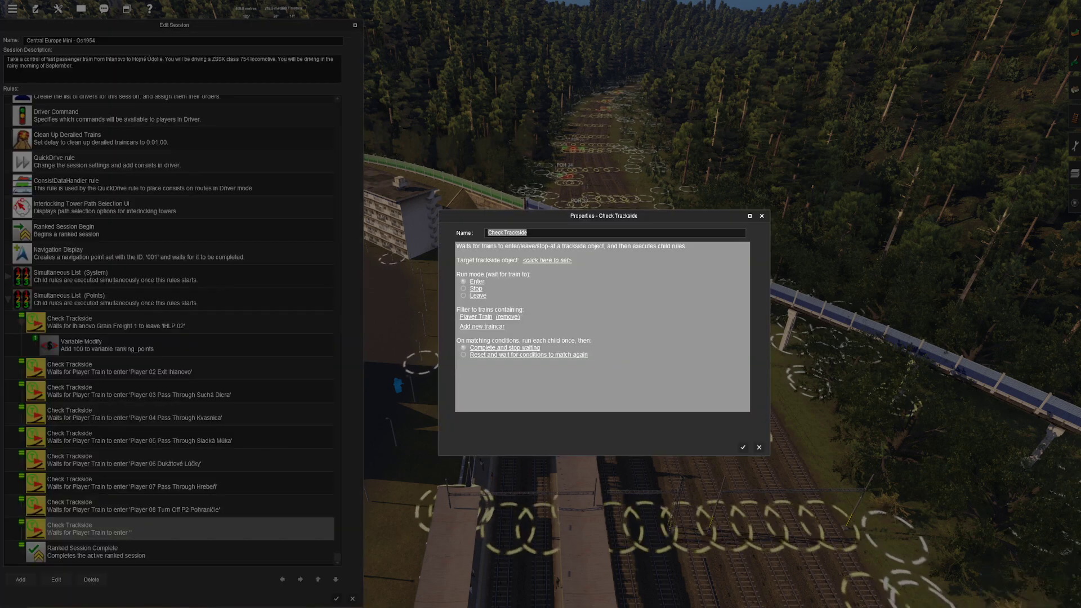
{"action": "left_click", "coordinate": [546, 260]}
{"action": "type", "text": "Player 0"}
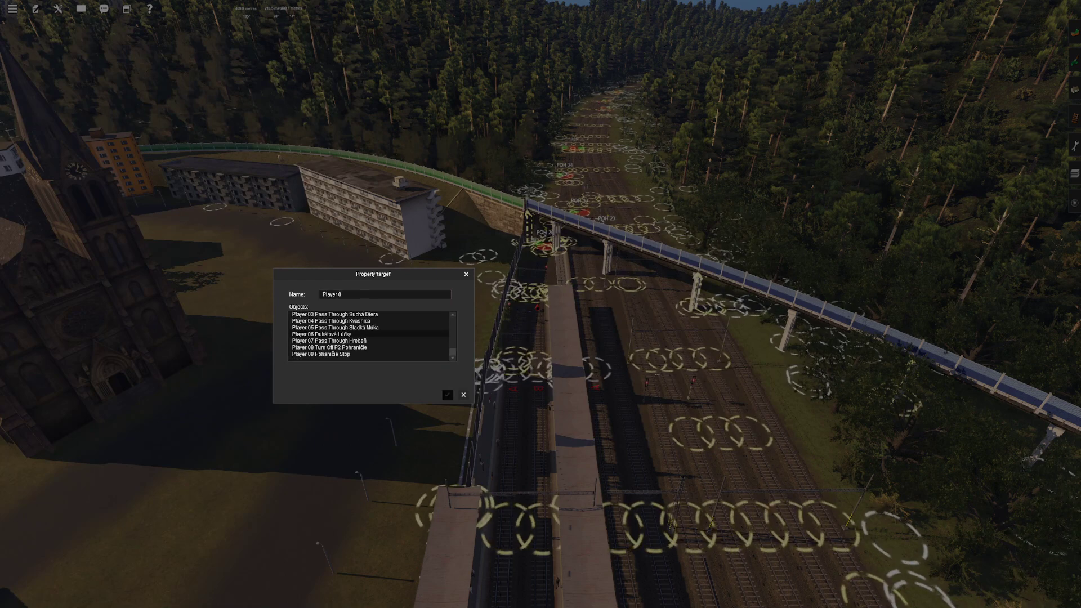
{"action": "left_click", "coordinate": [321, 354]}
{"action": "left_click", "coordinate": [447, 395]}
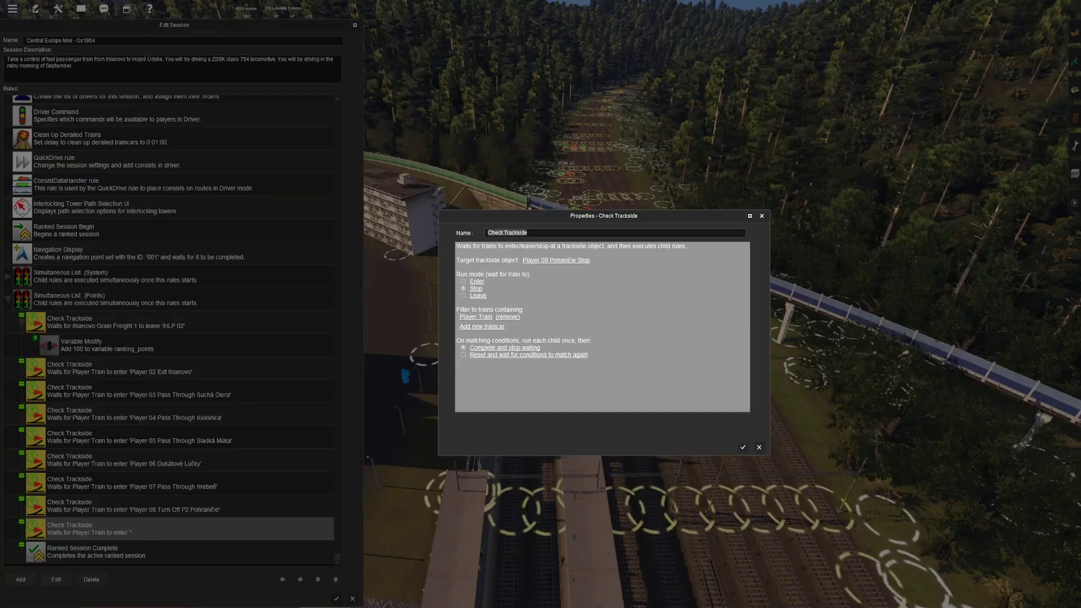
{"action": "left_click", "coordinate": [743, 447]}
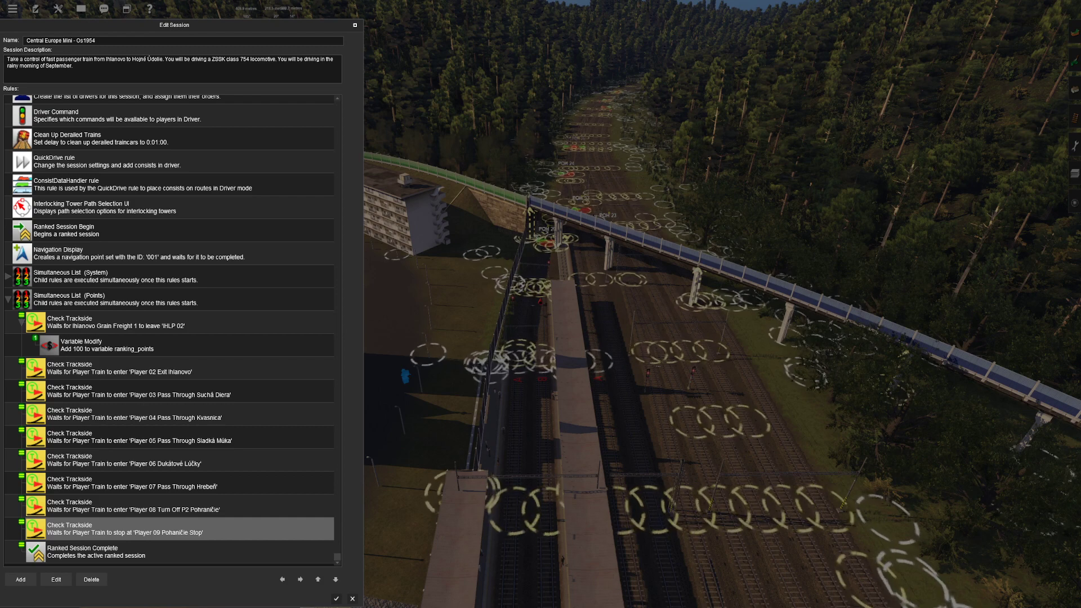
Step: Try nesting Ranked Session Complete under the Player 09 Check Trackside rule and return it to its previous level
{"action": "left_click", "coordinate": [270, 552]}
{"action": "left_click", "coordinate": [300, 580]}
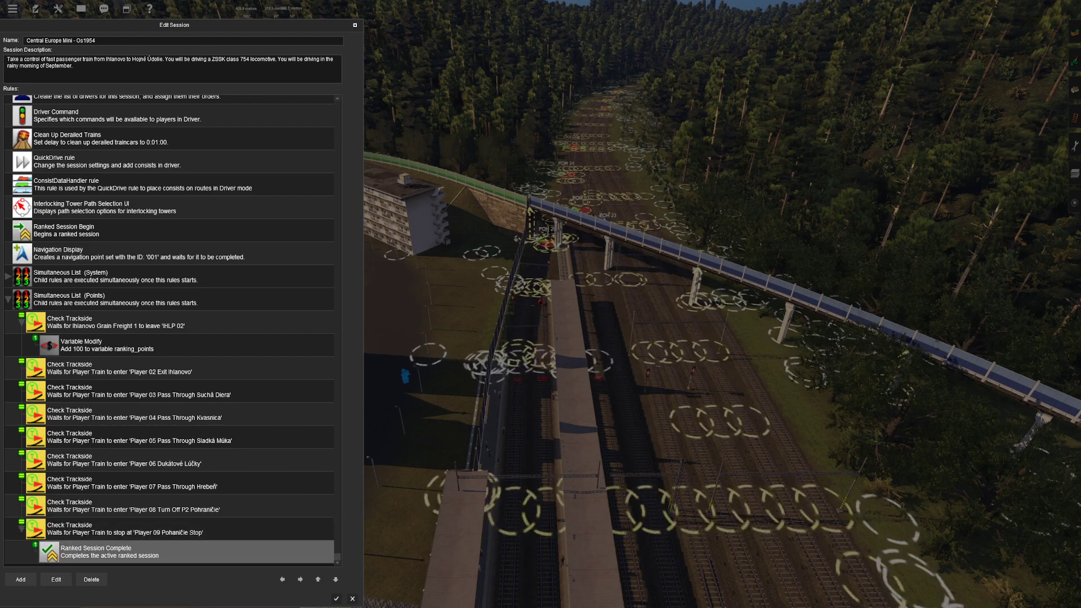
{"action": "left_click", "coordinate": [282, 580]}
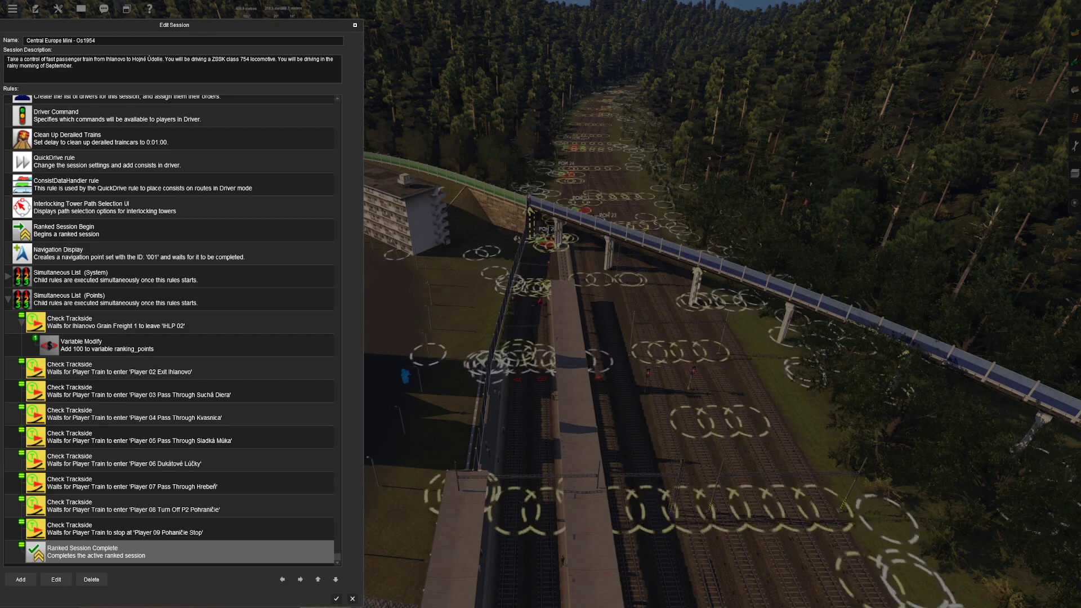
Step: Delete the Check Trackside rule that waits for Player Train to stop at Player 09 Pohaničie Stop
{"action": "left_click", "coordinate": [225, 529]}
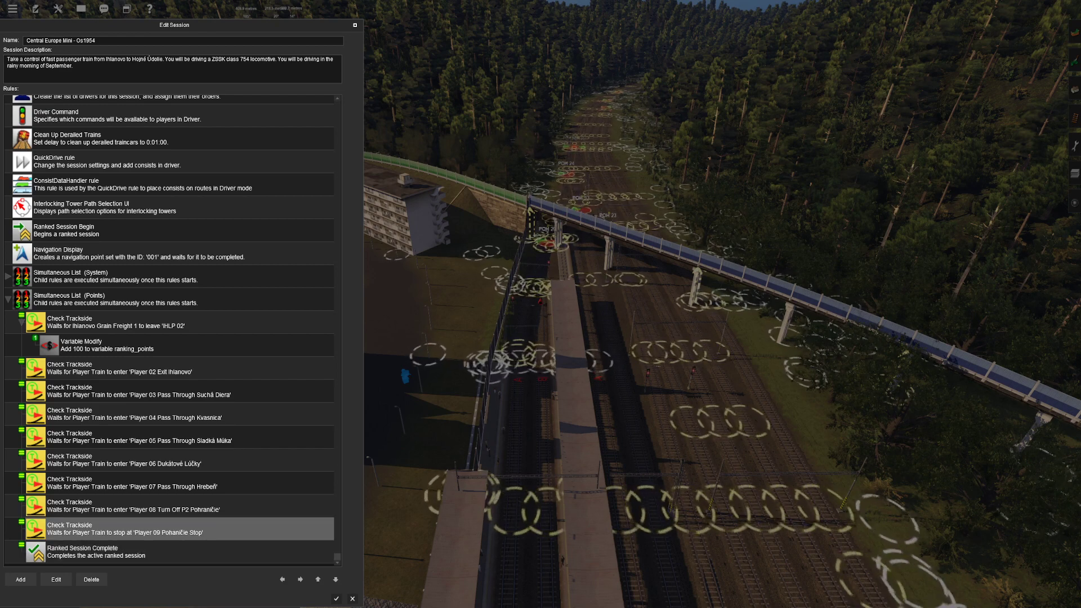
{"action": "left_click", "coordinate": [92, 579]}
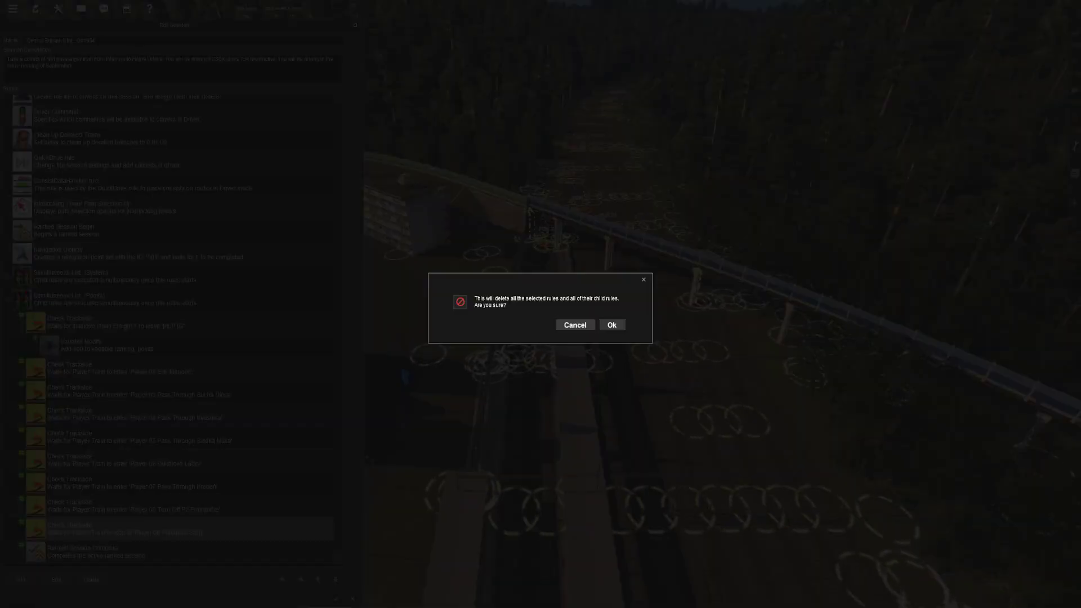
{"action": "key", "text": "Return"}
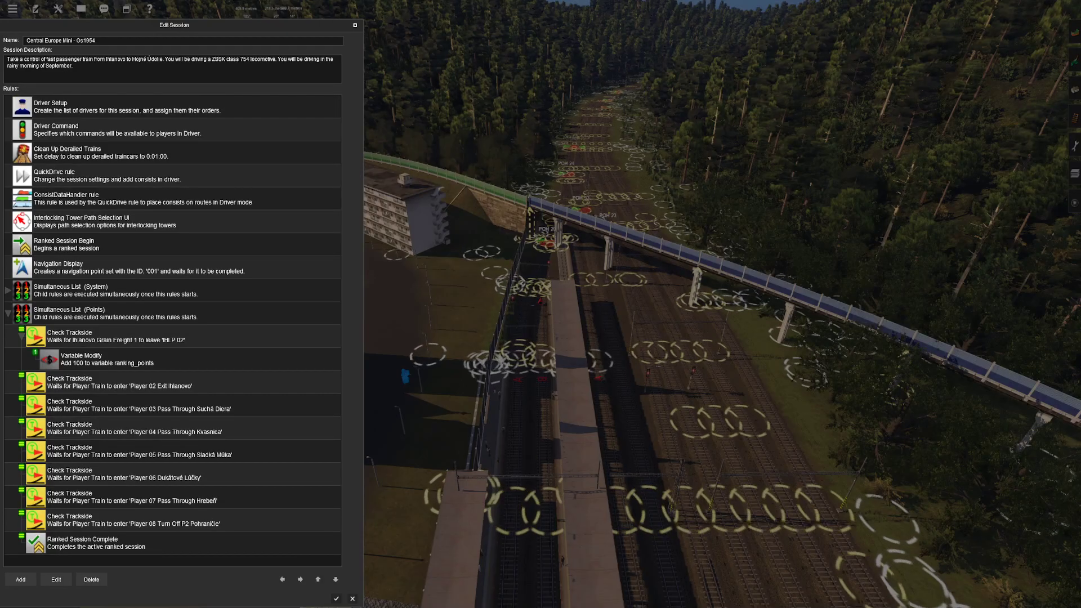
Step: Copy the Variable Modify rule that adds 100 to ranking_points and nest a copy under each of the Player 02 and Player 03 rules
{"action": "left_click", "coordinate": [190, 359]}
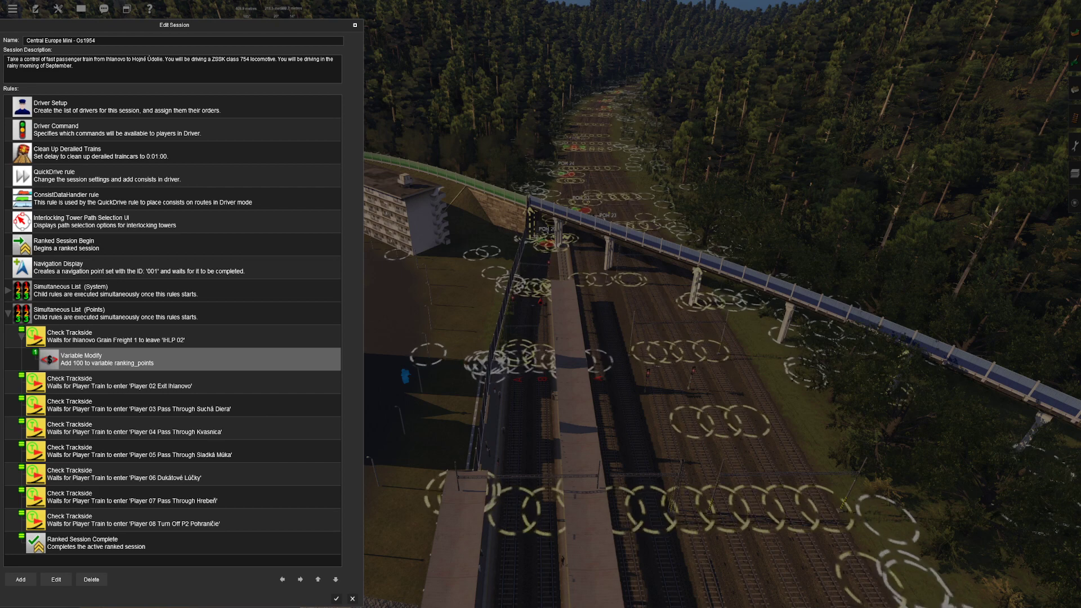
{"action": "left_click", "coordinate": [190, 382]}
{"action": "key", "text": "ctrl+v"}
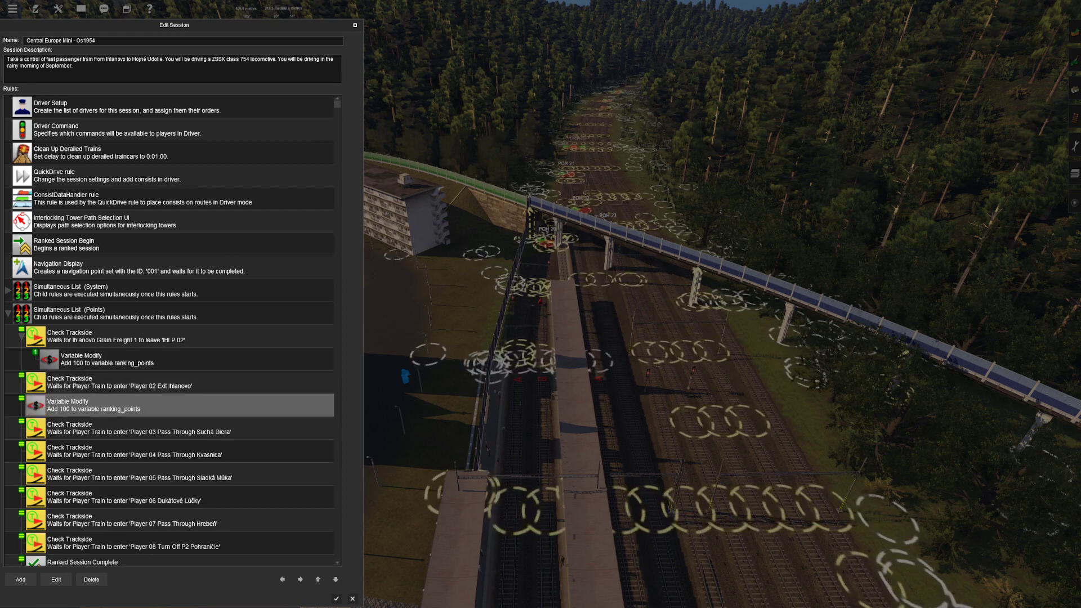
{"action": "key", "text": "Right"}
{"action": "key", "text": "Down"}
{"action": "key", "text": "ctrl+v"}
{"action": "key", "text": "Right"}
Step: Nest a copy of the ranking_points Variable Modify rule under each of the Player 04 and Player 05 Check Trackside rules
{"action": "key", "text": "Down"}
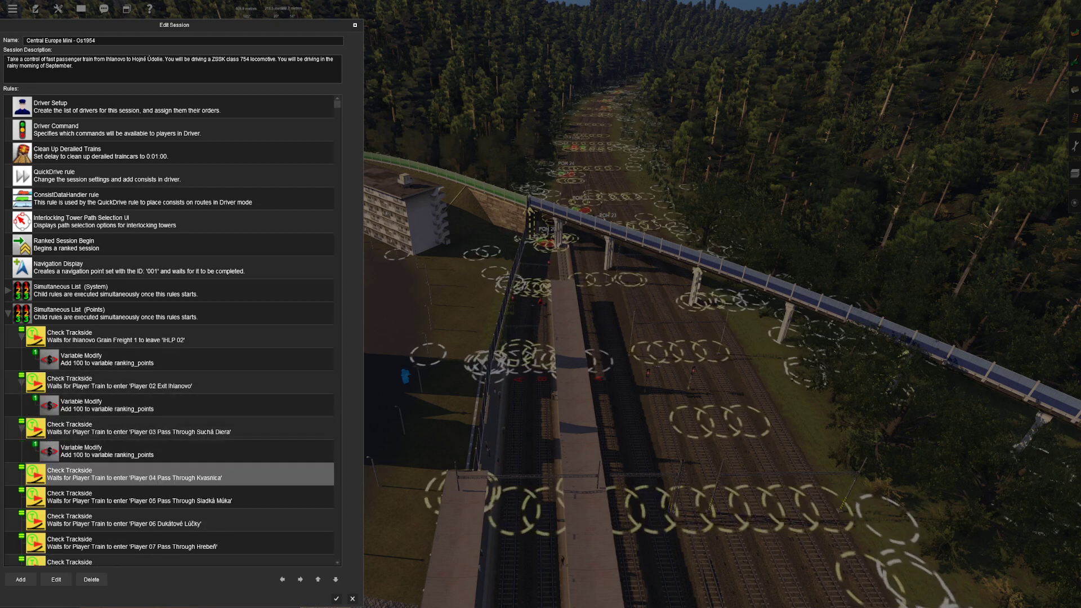
{"action": "key", "text": "Right"}
{"action": "key", "text": "ctrl+v"}
{"action": "key", "text": "Up"}
{"action": "key", "text": "Left"}
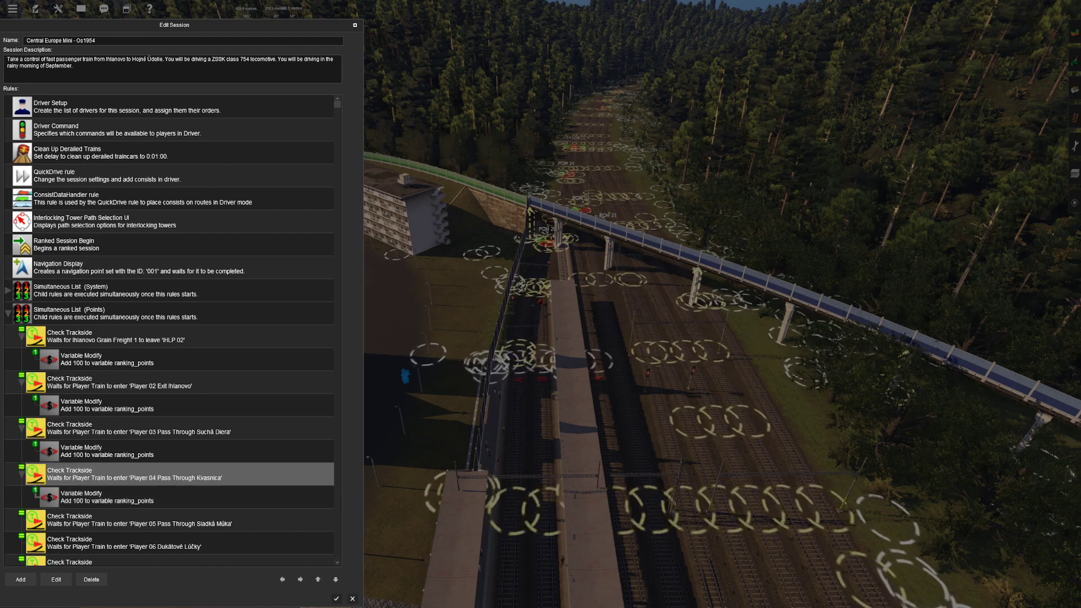
{"action": "key", "text": "Down"}
{"action": "key", "text": "Down"}
{"action": "key", "text": "ctrl+v"}
{"action": "key", "text": "Right"}
{"action": "key", "text": "Down"}
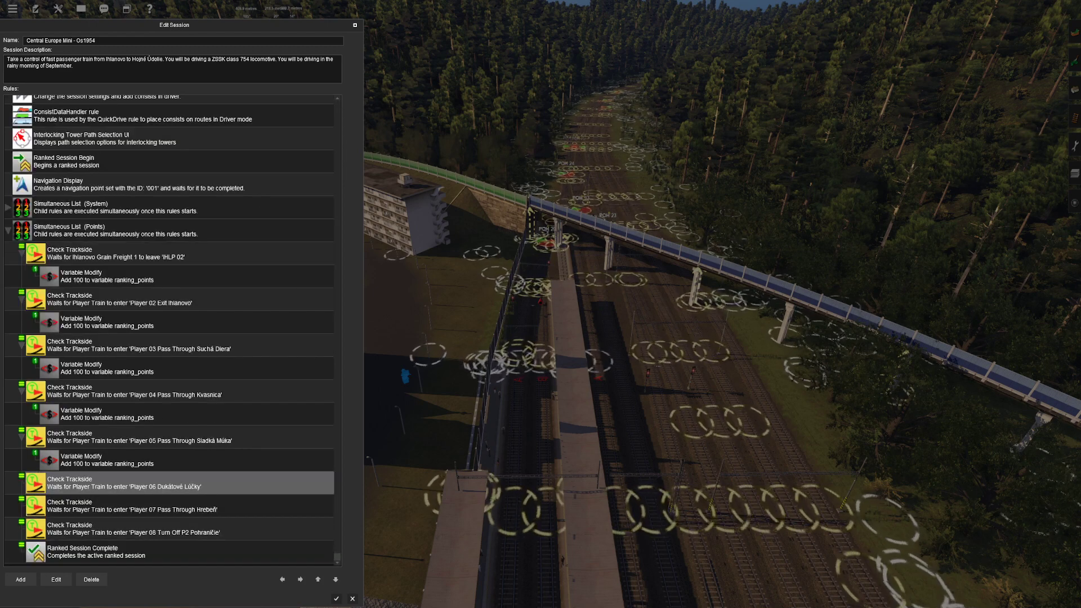
Step: Nest a copy of the ranking_points Variable Modify rule under each of the Player 06, Player 07 and Player 08 Check Trackside rules
{"action": "key", "text": "ctrl+v"}
{"action": "key", "text": "Right"}
{"action": "key", "text": "Down"}
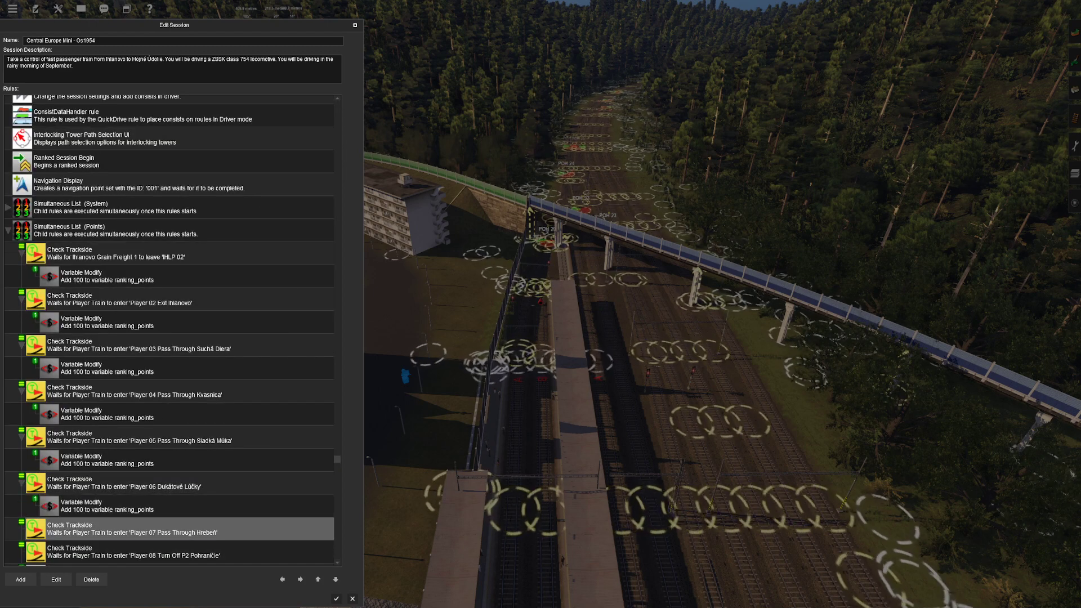
{"action": "key", "text": "ctrl+v"}
{"action": "key", "text": "Right"}
{"action": "key", "text": "Down"}
{"action": "key", "text": "ctrl+v"}
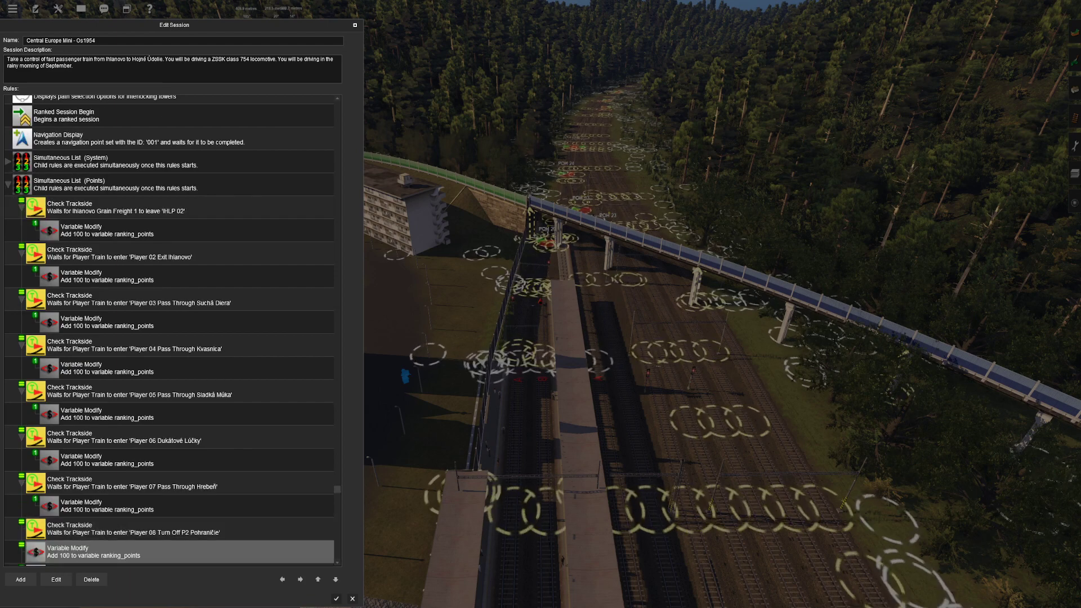
{"action": "key", "text": "Right"}
Step: Collapse all the Check Trackside rules in the Simultaneous List (Points), from IHLP 02 through Player 08, and clear the selection
{"action": "left_click", "coordinate": [21, 253]}
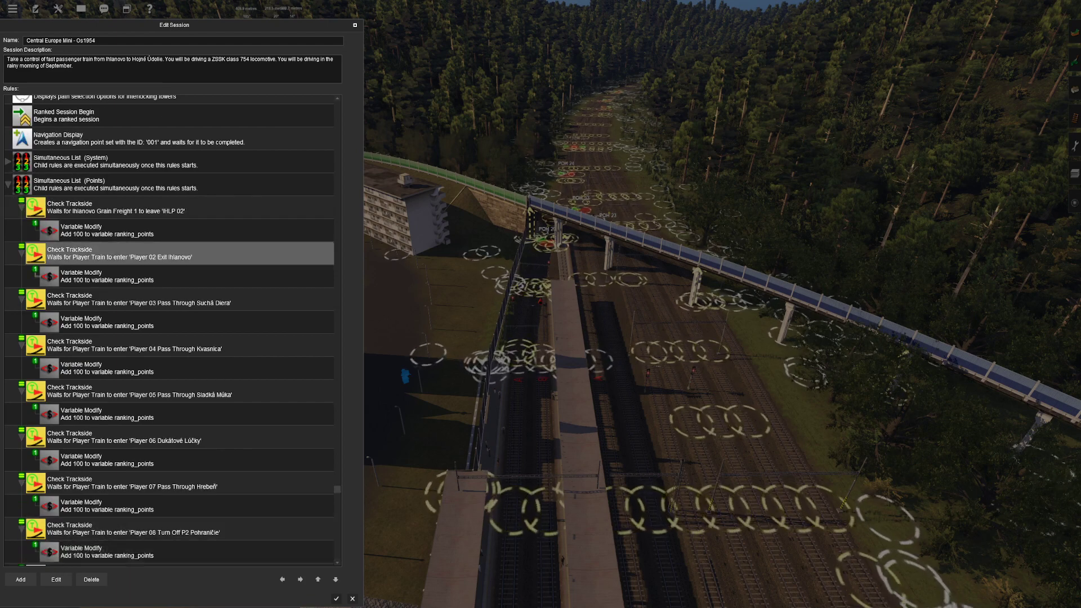
{"action": "left_click", "coordinate": [21, 208]}
{"action": "left_click", "coordinate": [21, 276]}
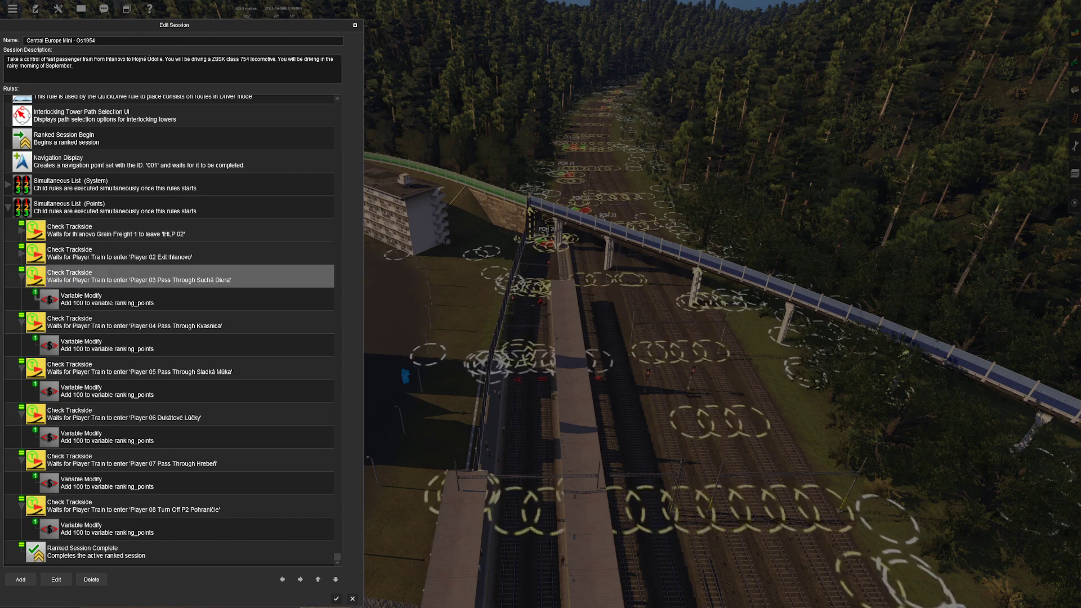
{"action": "left_click", "coordinate": [22, 276]}
{"action": "left_click", "coordinate": [21, 322]}
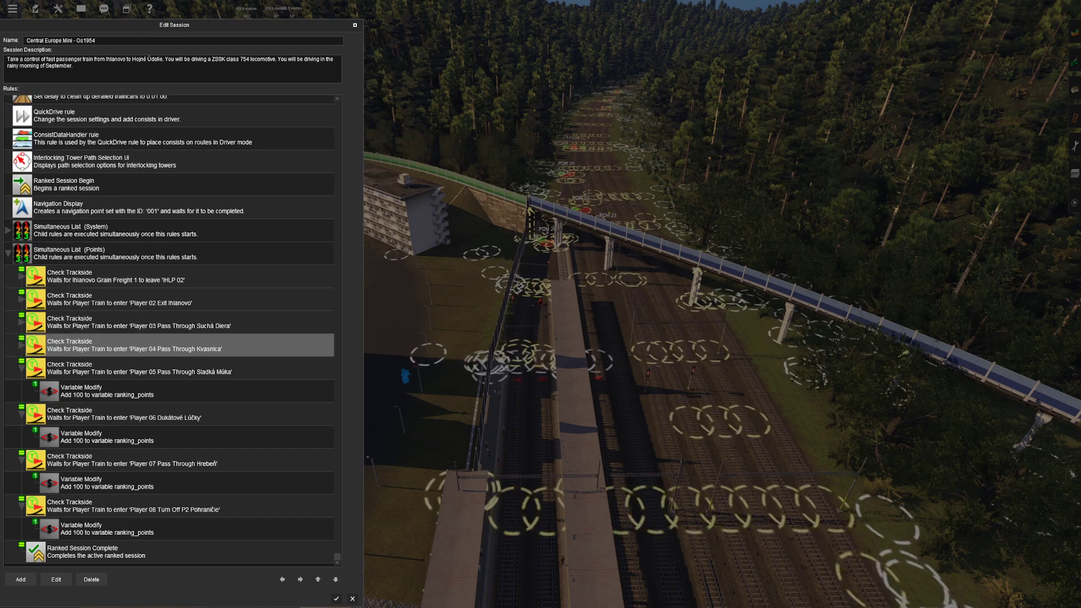
{"action": "left_click", "coordinate": [21, 369]}
{"action": "left_click", "coordinate": [22, 414]}
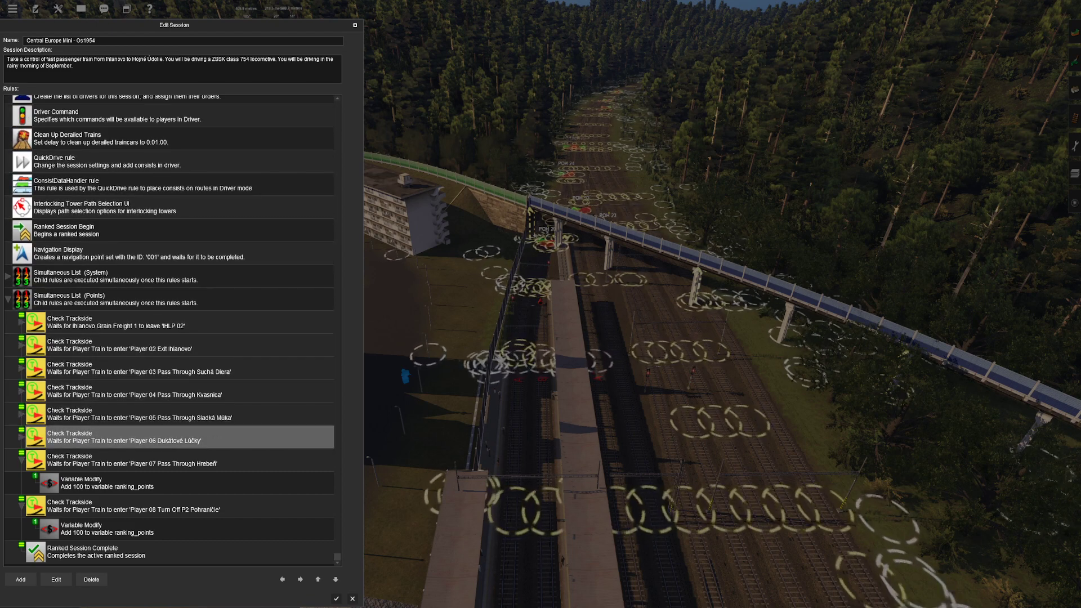
{"action": "left_click", "coordinate": [21, 460]}
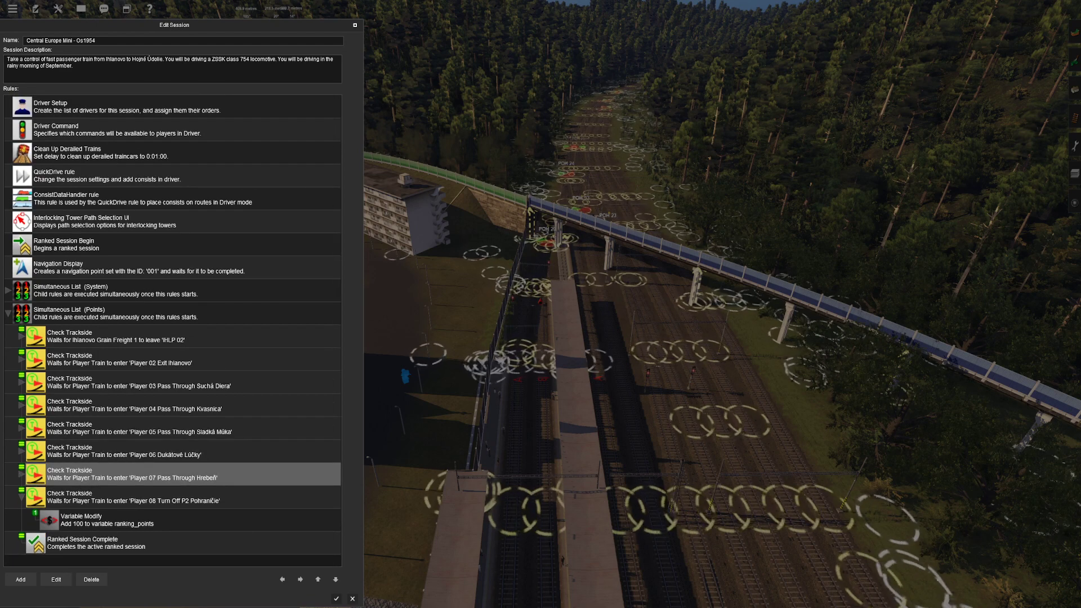
{"action": "left_click", "coordinate": [22, 497]}
{"action": "left_click", "coordinate": [67, 549]}
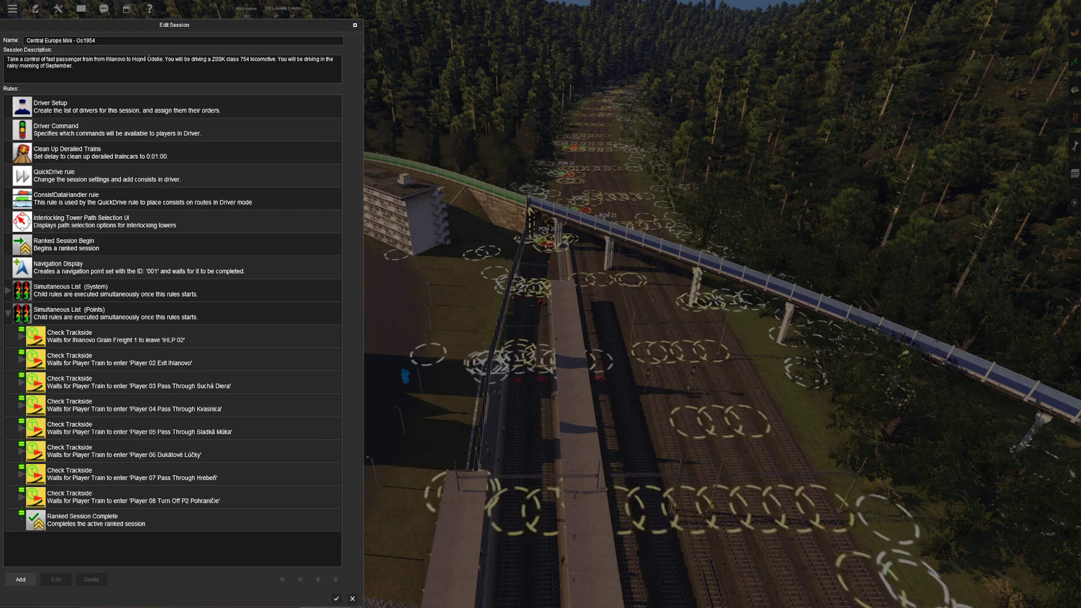
Step: Review the Check Trackside rules in the Points list one by one, from IHLP 02 through Player 08 Turn Off P2 Pohraničie
{"action": "left_click", "coordinate": [169, 337]}
{"action": "left_click", "coordinate": [169, 359]}
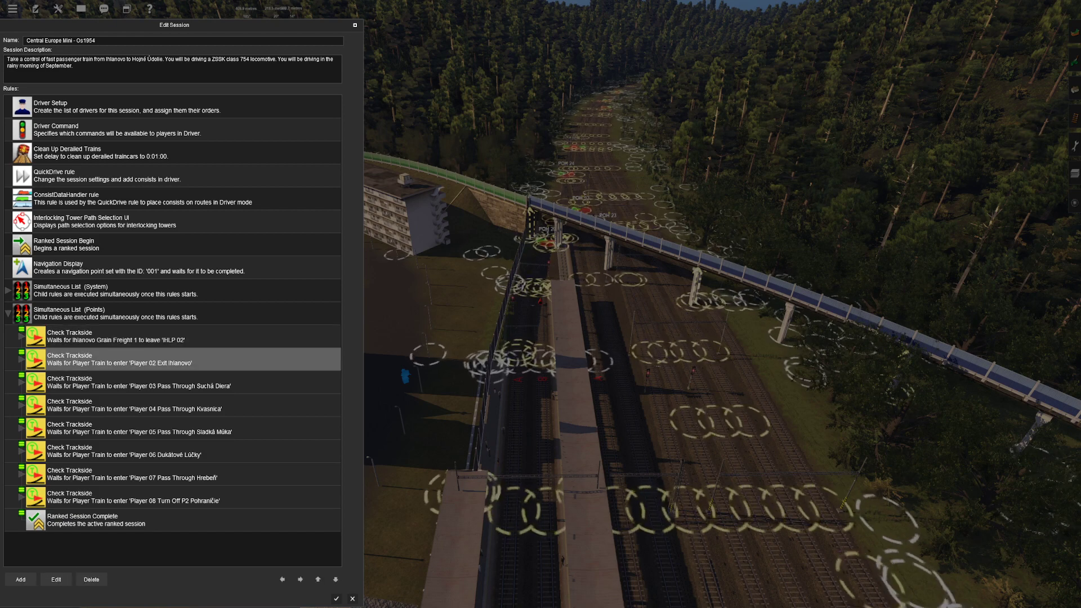
{"action": "left_click", "coordinate": [169, 382]}
{"action": "left_click", "coordinate": [168, 405]}
{"action": "left_click", "coordinate": [169, 429]}
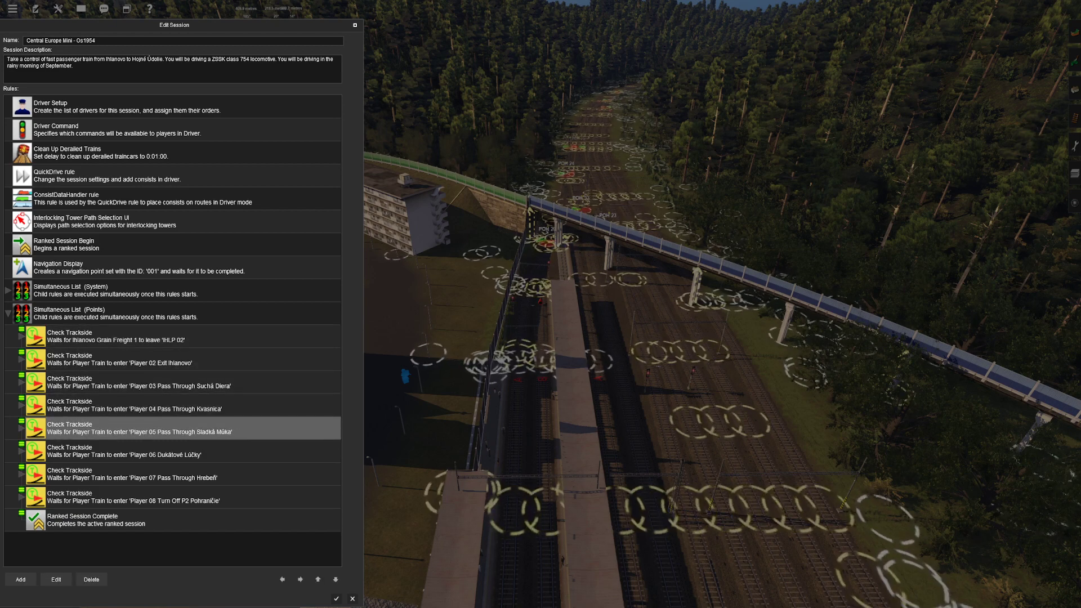
{"action": "left_click", "coordinate": [168, 451]}
{"action": "left_click", "coordinate": [169, 474]}
{"action": "left_click", "coordinate": [169, 497]}
{"action": "left_click", "coordinate": [169, 548]}
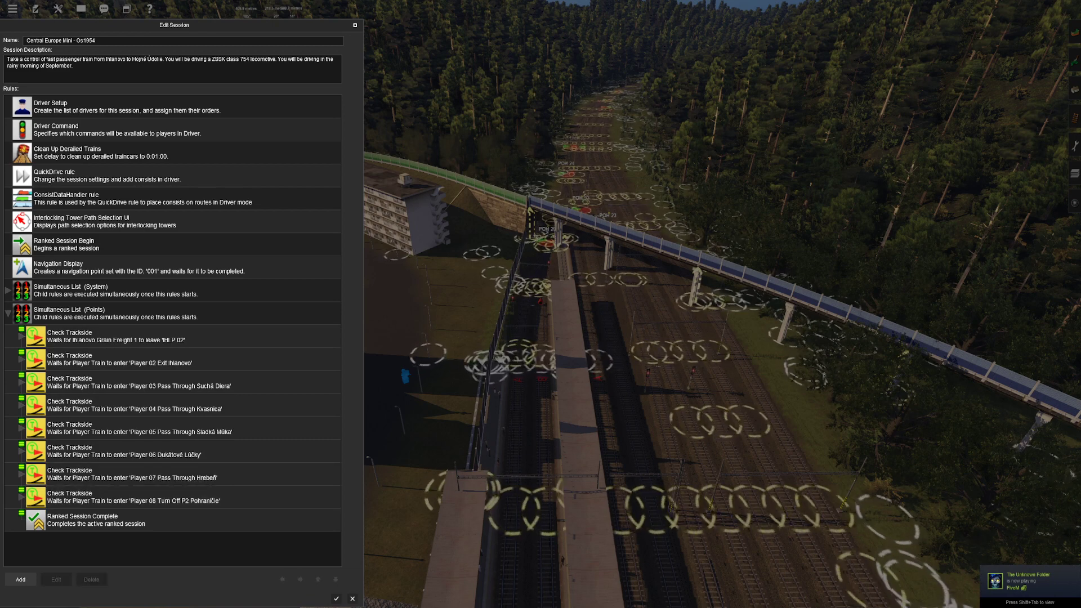
Step: Add an Arrival and Departure Score [TANE] rule to the Points list and move it above Ranked Session Complete
{"action": "left_click", "coordinate": [169, 520]}
{"action": "left_click", "coordinate": [21, 579]}
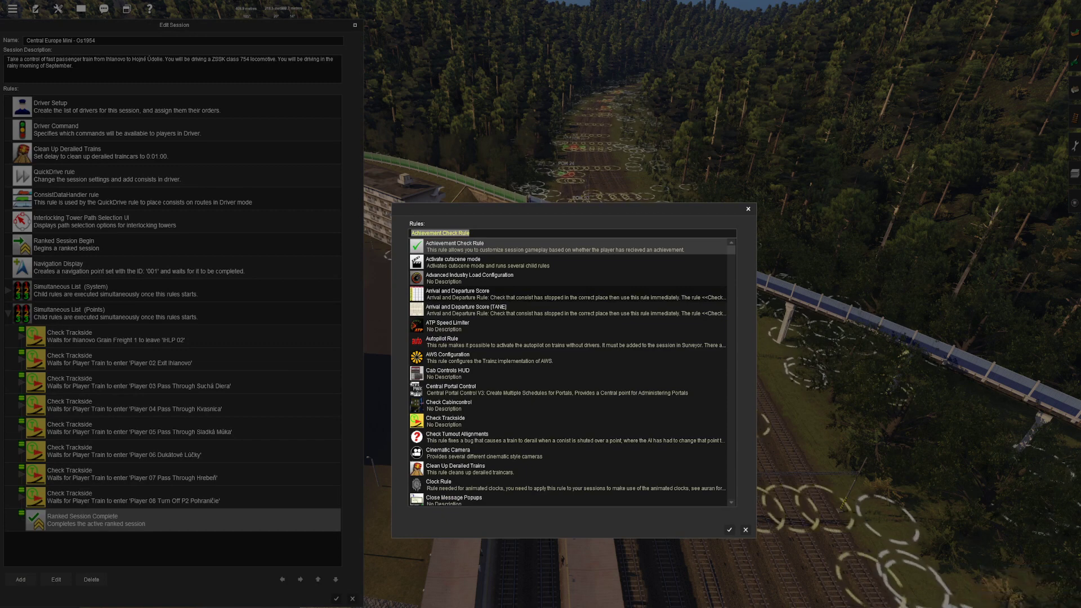
{"action": "type", "text": "s"}
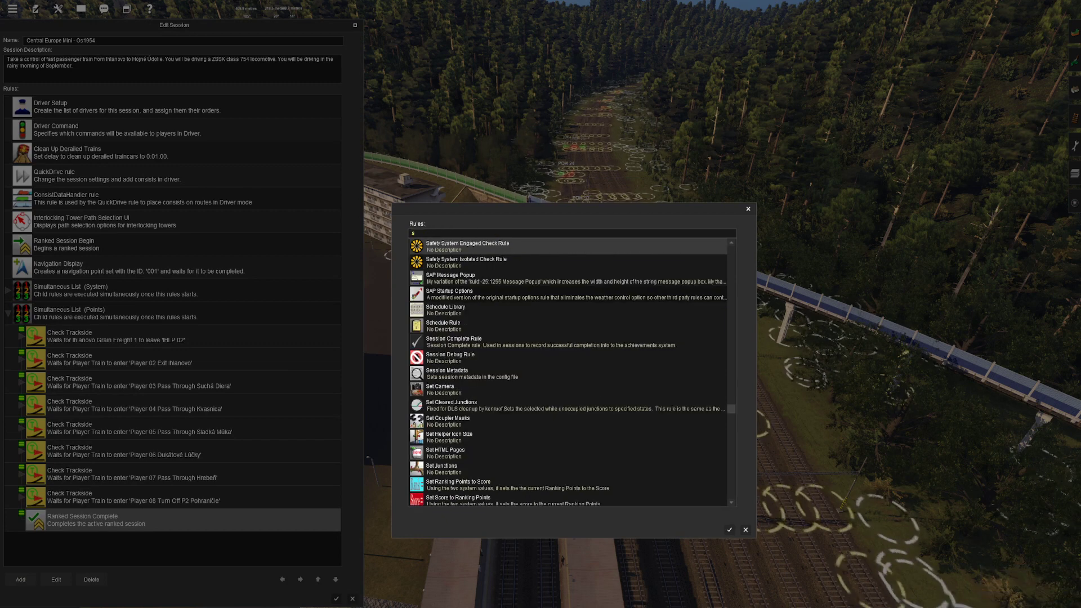
{"action": "type", "text": "c"}
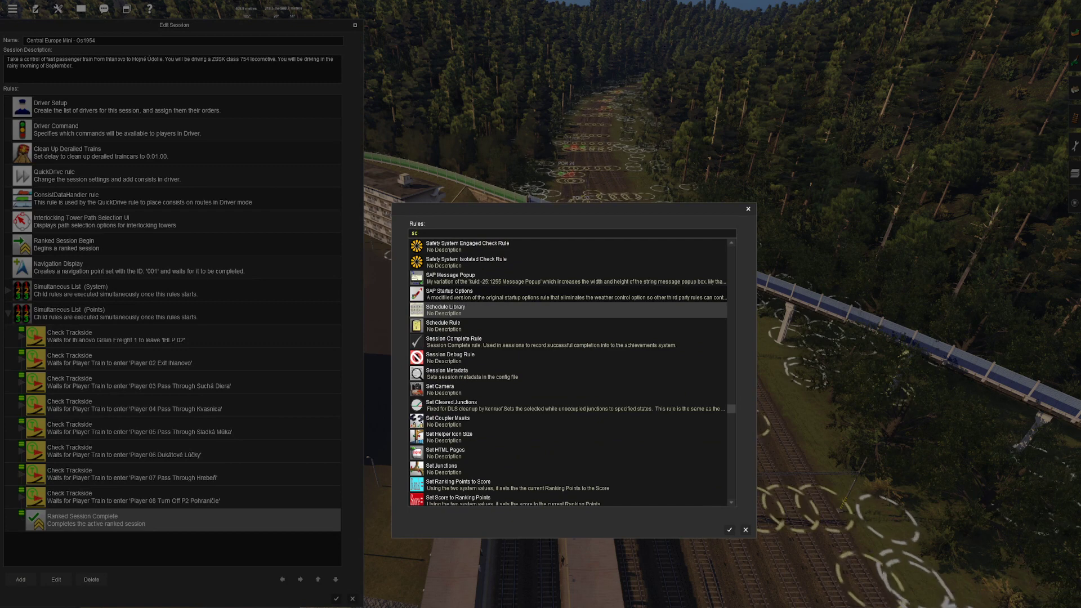
{"action": "key", "text": "BackSpace"}
{"action": "key", "text": "BackSpace"}
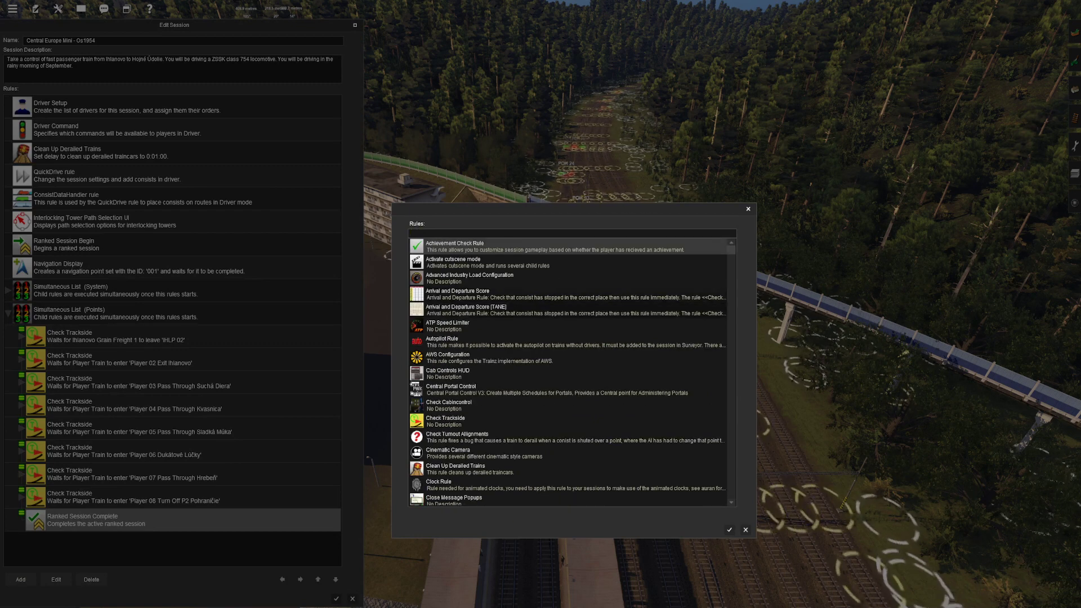
{"action": "left_click", "coordinate": [568, 310]}
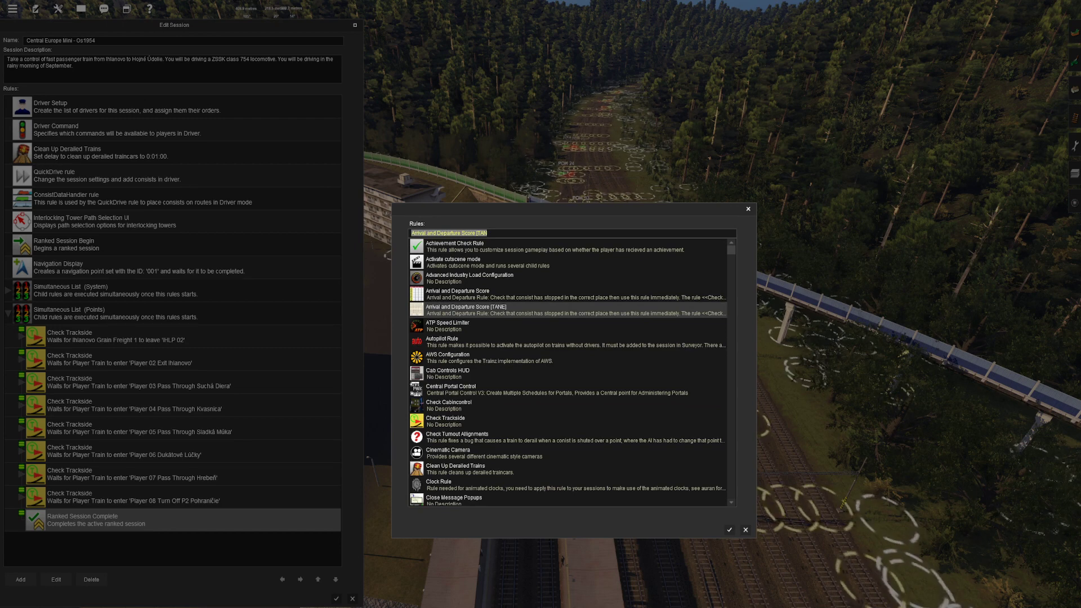
{"action": "left_click", "coordinate": [569, 294]}
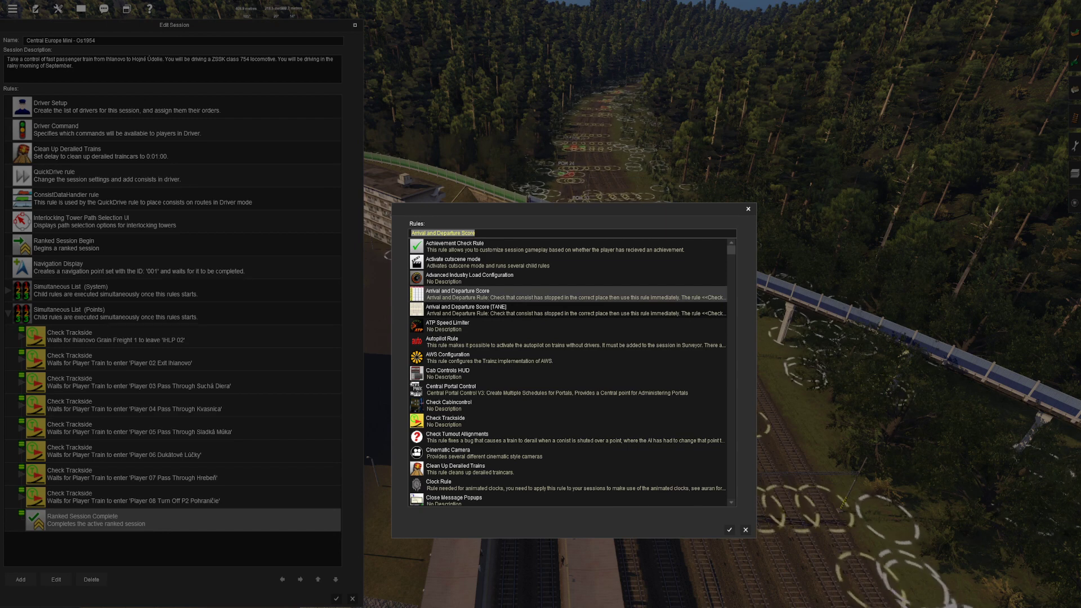
{"action": "left_click", "coordinate": [568, 310]}
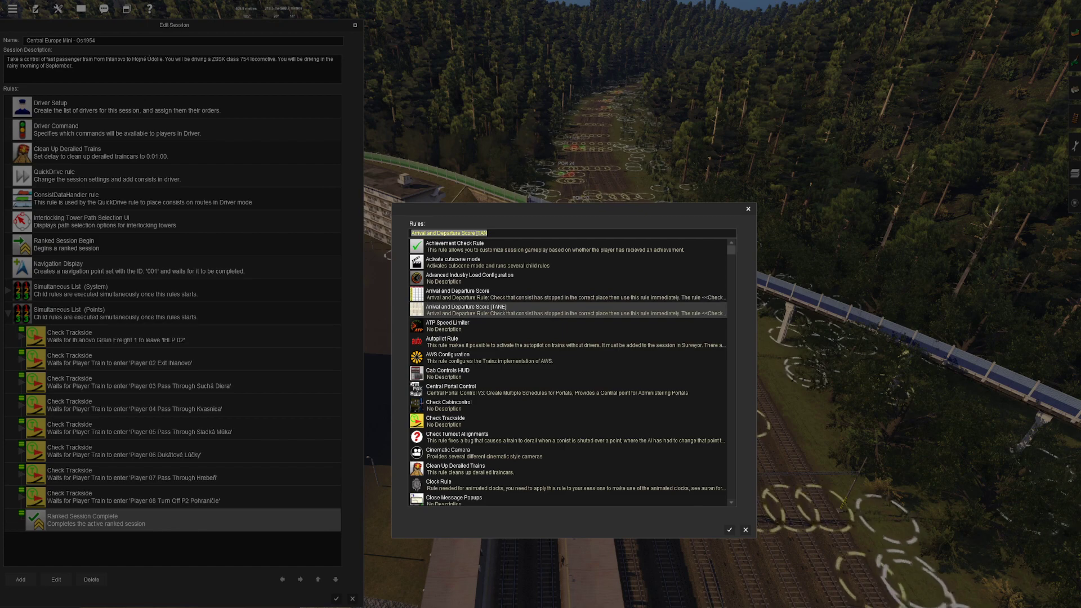
{"action": "left_click", "coordinate": [730, 529]}
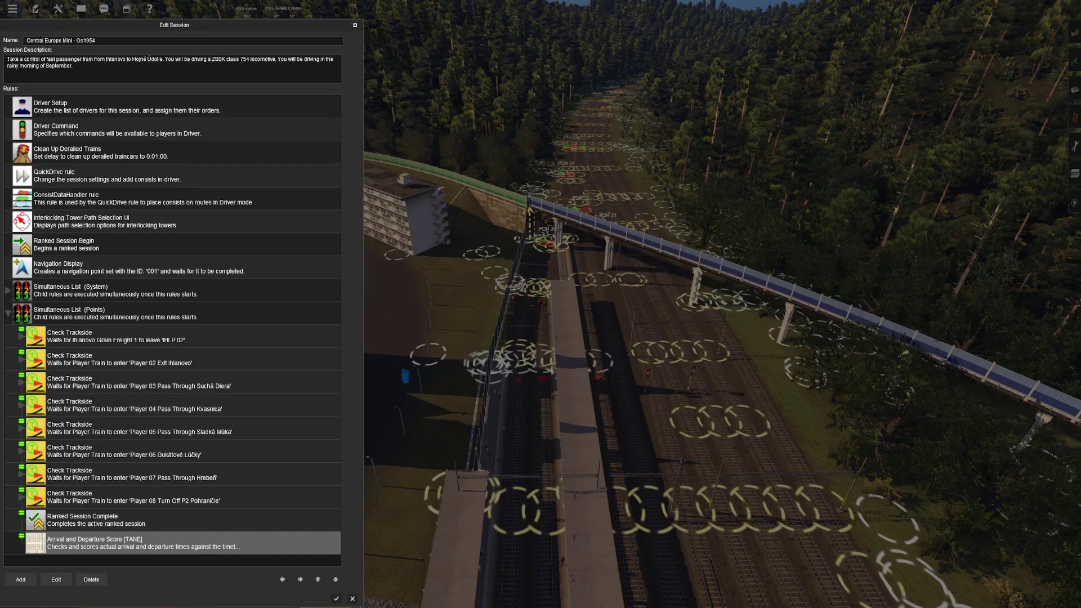
{"action": "left_click", "coordinate": [318, 579]}
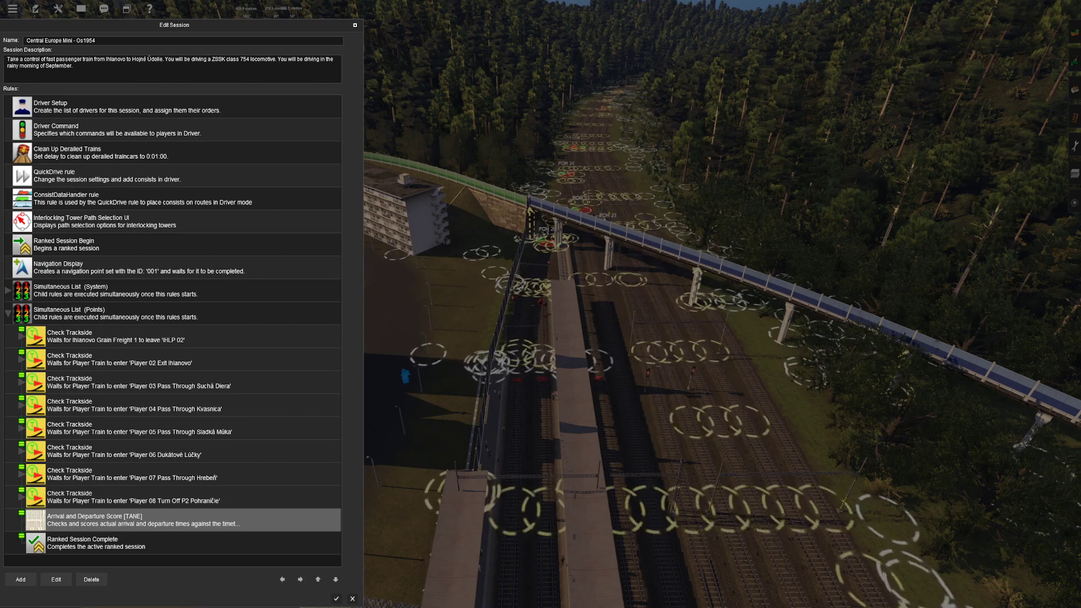
Step: Try nesting Ranked Session Complete under the Arrival and Departure Score [TANE] rule and return it to its previous level
{"action": "left_click", "coordinate": [183, 543]}
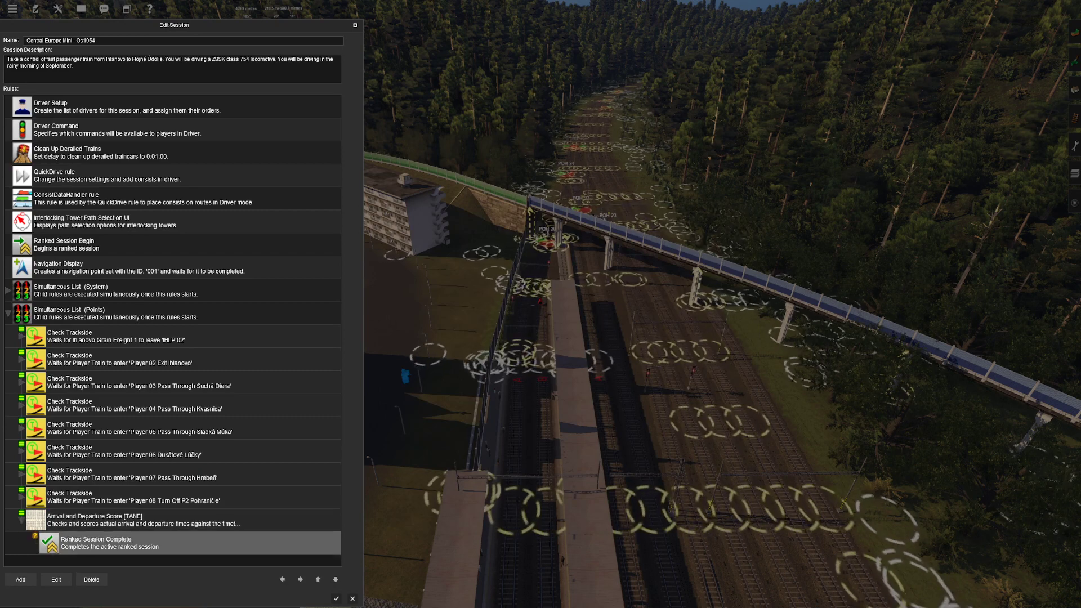
{"action": "left_click", "coordinate": [183, 520]}
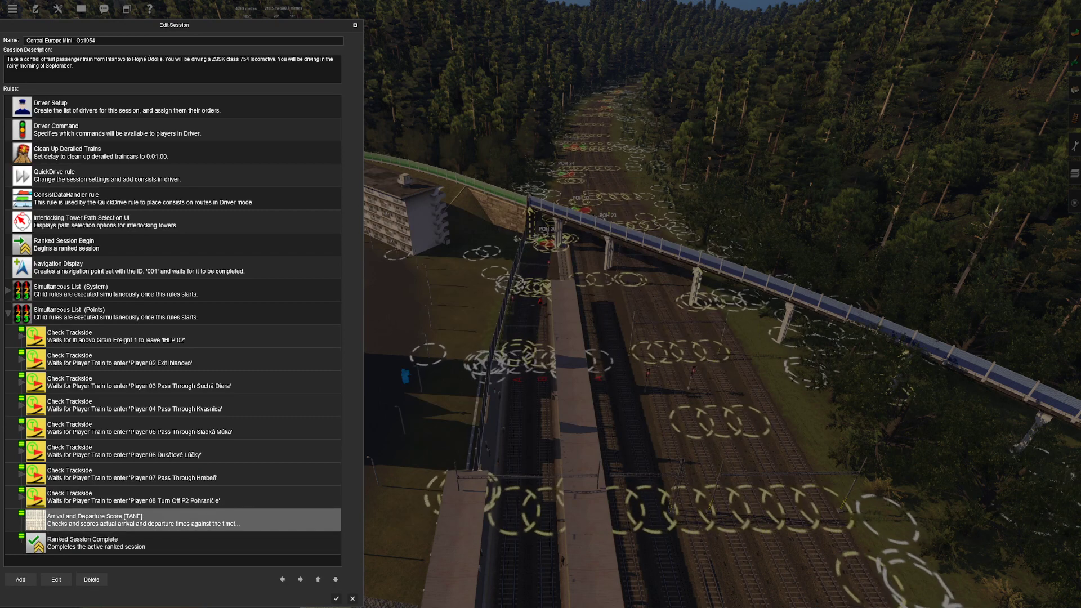
Step: Examine the arrival and departure scoring options of the Arrival and Departure Score [TANE] rule without changing them
{"action": "left_click", "coordinate": [55, 579]}
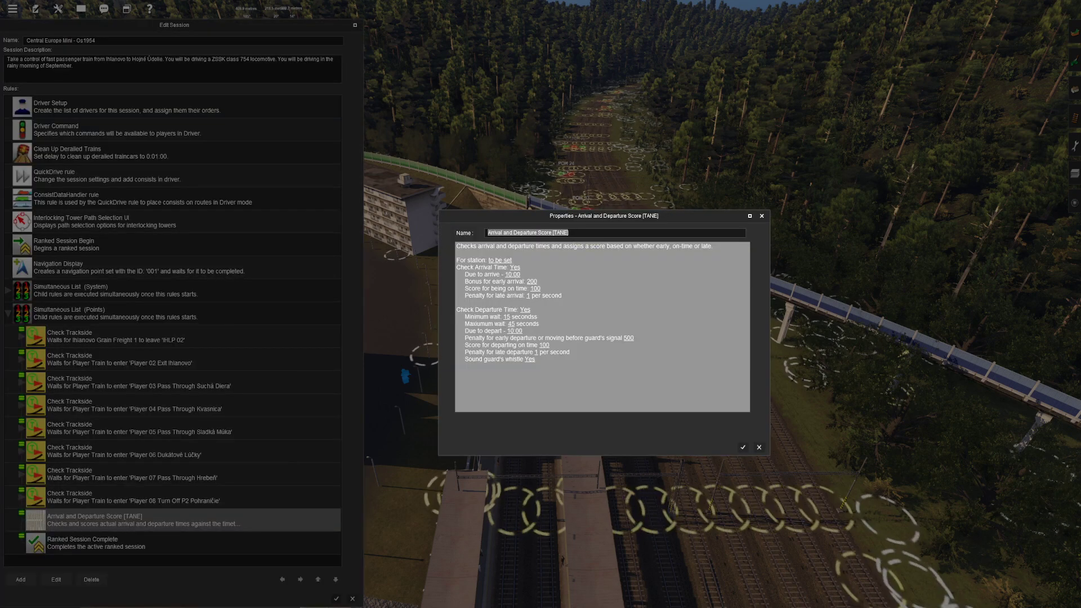
{"action": "left_click", "coordinate": [759, 448]}
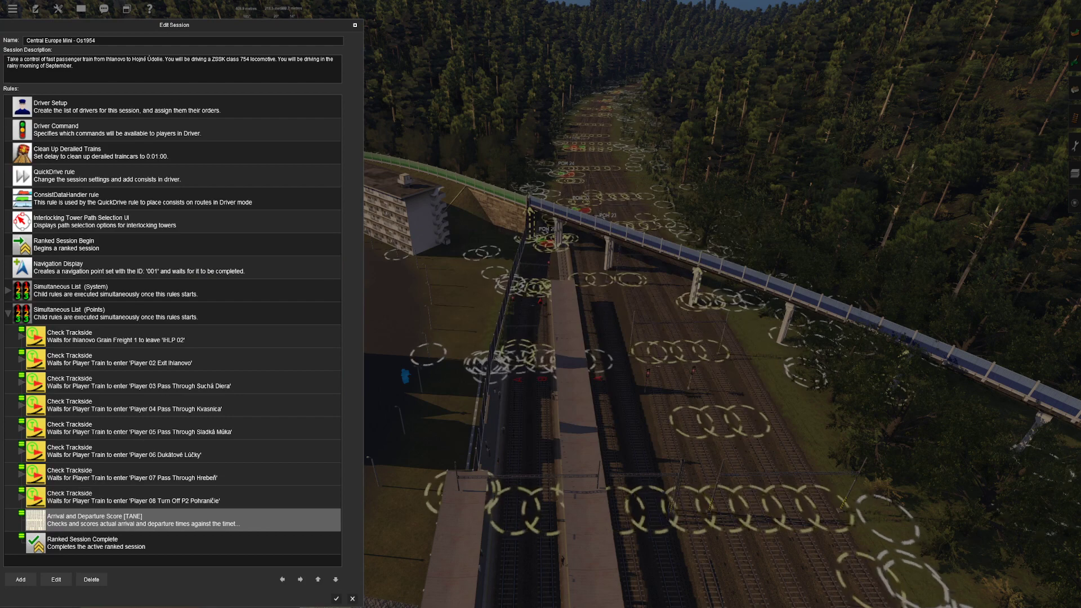
{"action": "left_click", "coordinate": [56, 580]}
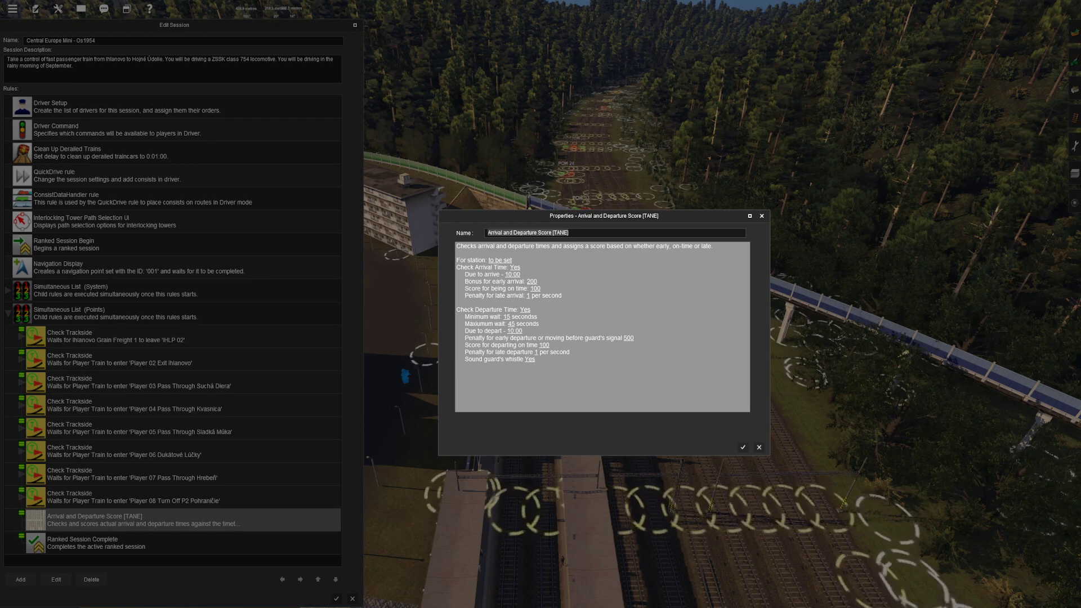
{"action": "key", "text": "Escape"}
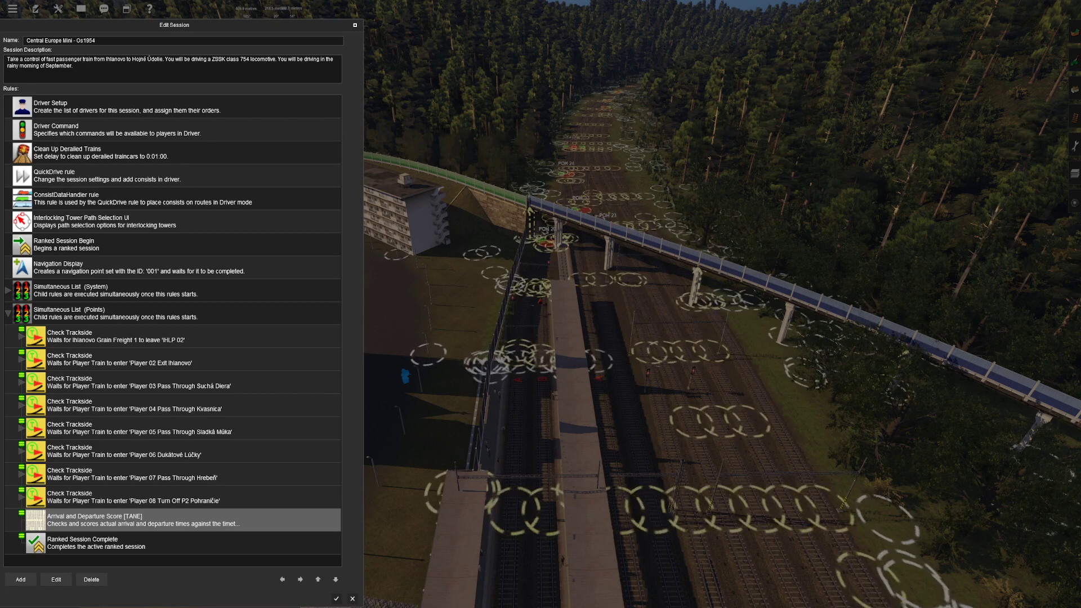
Step: Check the session start time in the QuickDrive rule's properties and leave them unchanged
{"action": "left_click", "coordinate": [135, 175]}
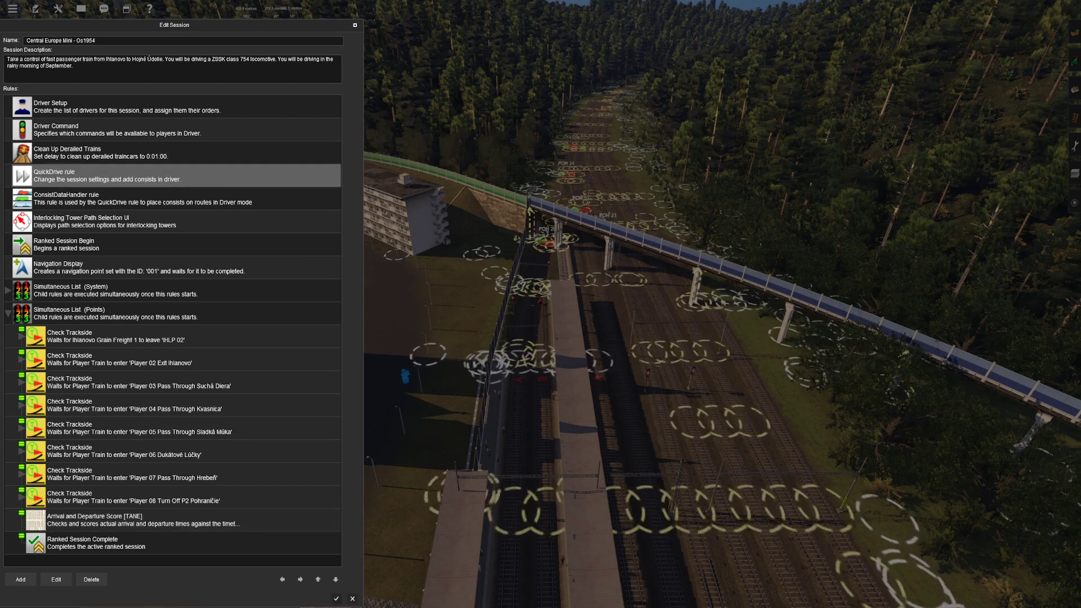
{"action": "left_click", "coordinate": [56, 580]}
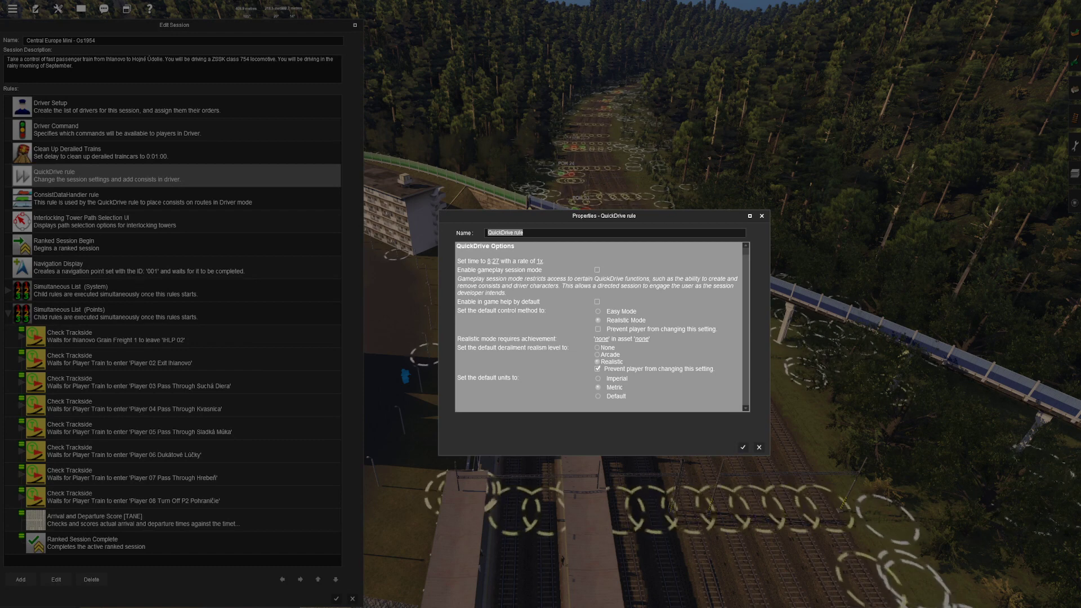
{"action": "key", "text": "Escape"}
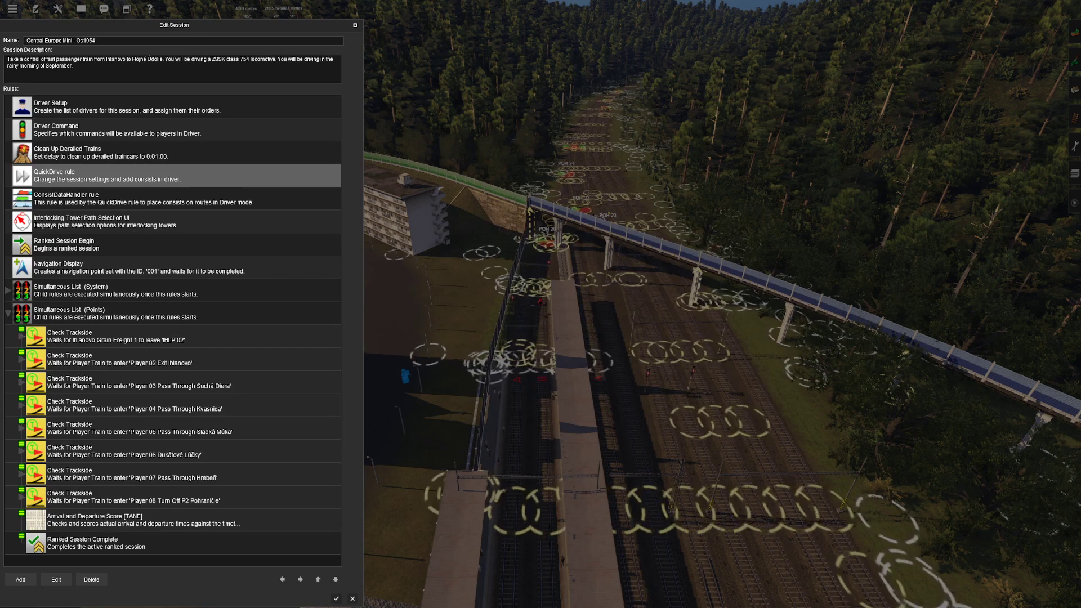
Step: Set the due arrival time of the Arrival and Departure Score [TANE] rule to 8:37
{"action": "left_click", "coordinate": [135, 521]}
{"action": "left_click", "coordinate": [56, 579]}
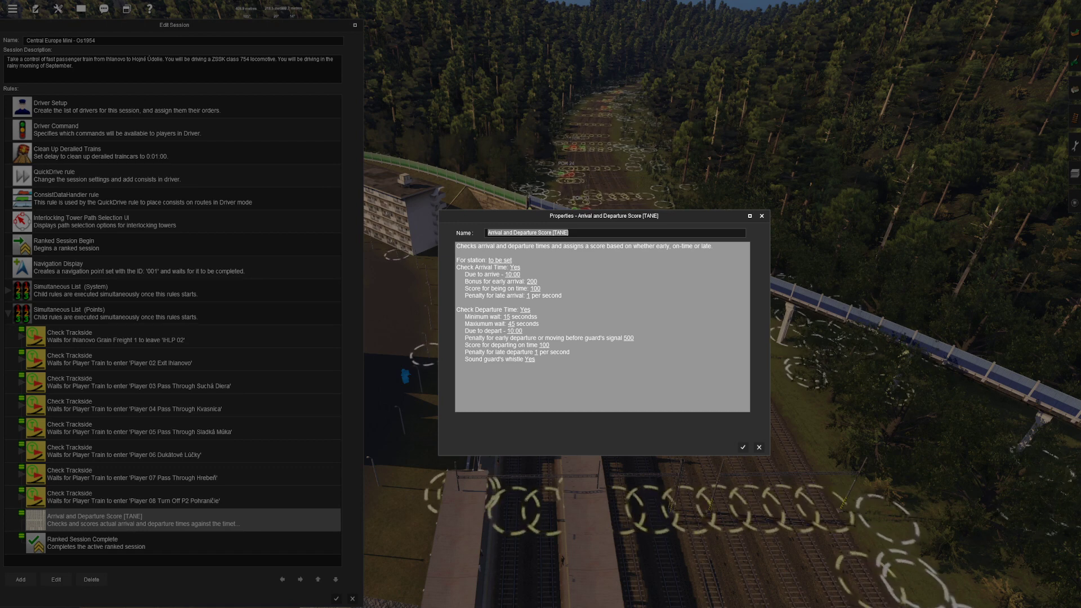
{"action": "left_click", "coordinate": [513, 274]}
{"action": "type", "text": "8"}
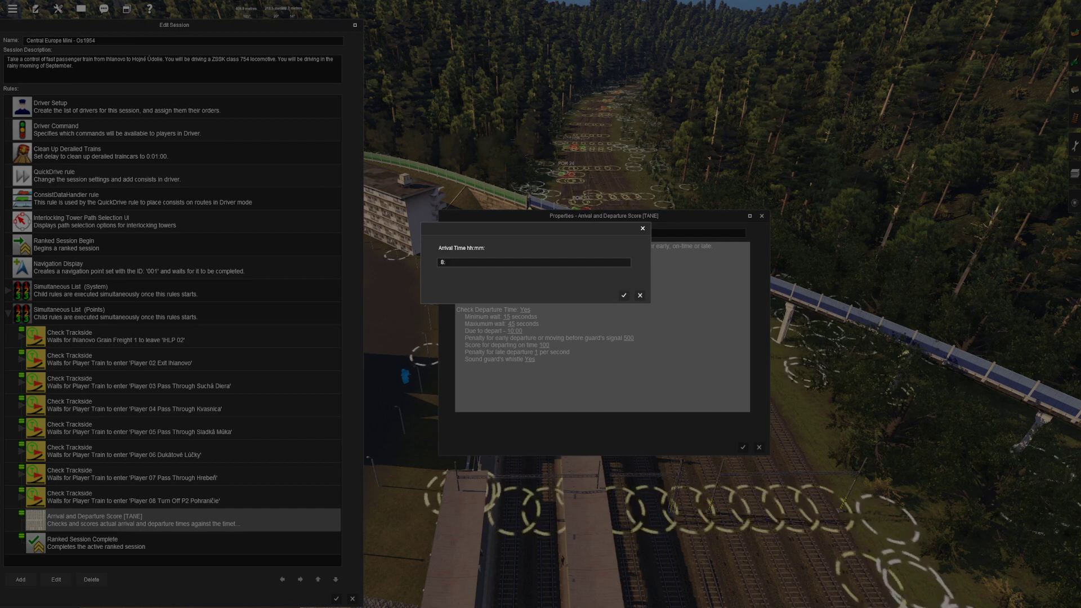
{"action": "type", "text": ":37"}
{"action": "key", "text": "Return"}
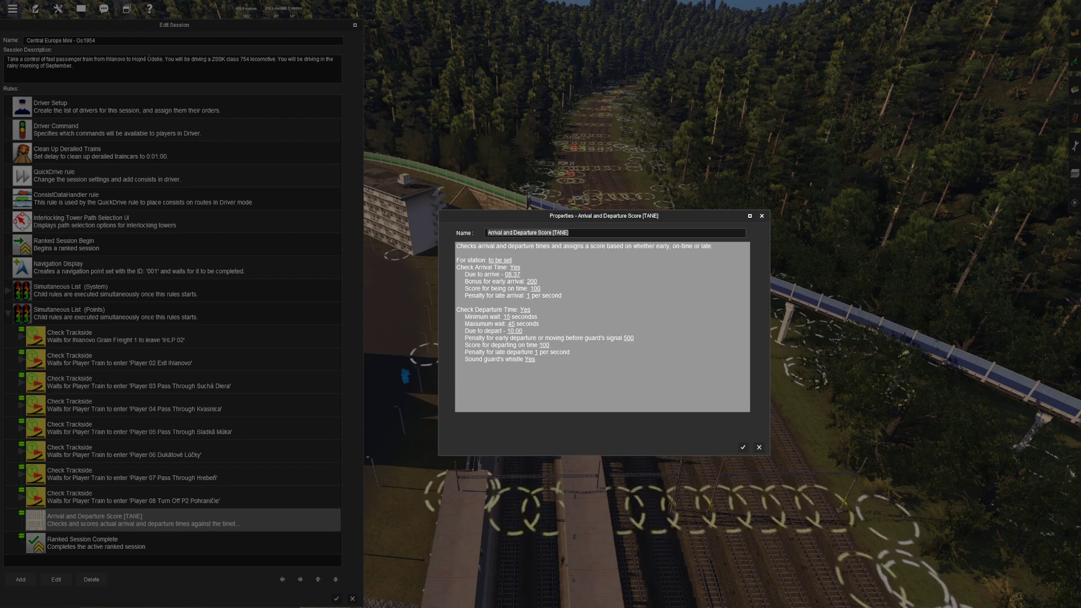
Step: Set the station of the Arrival and Departure Score [TANE] rule to Pohraničie
{"action": "left_click", "coordinate": [500, 260]}
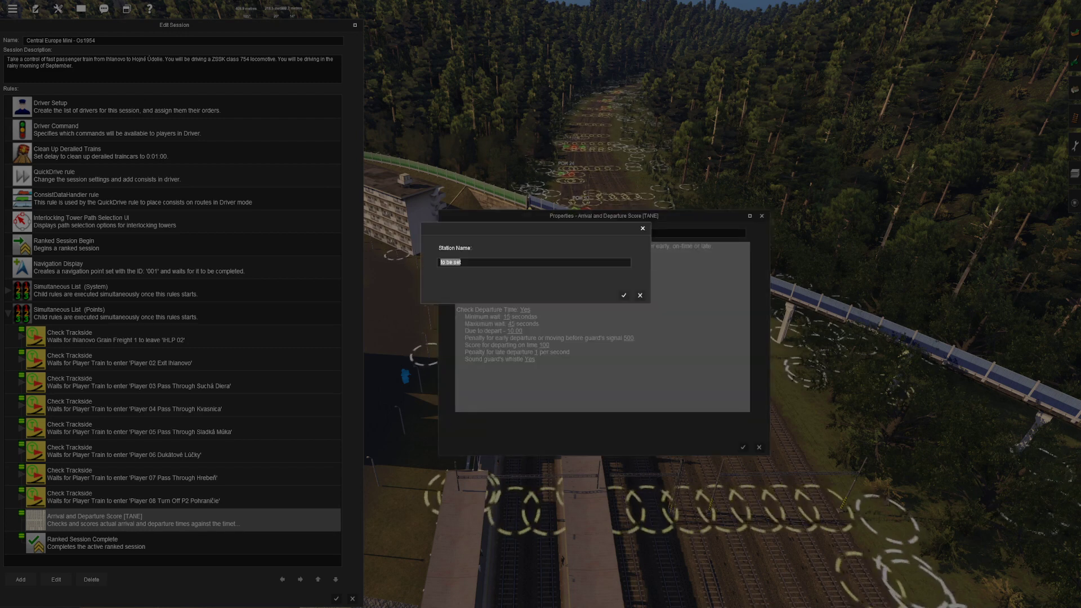
{"action": "type", "text": "Po"}
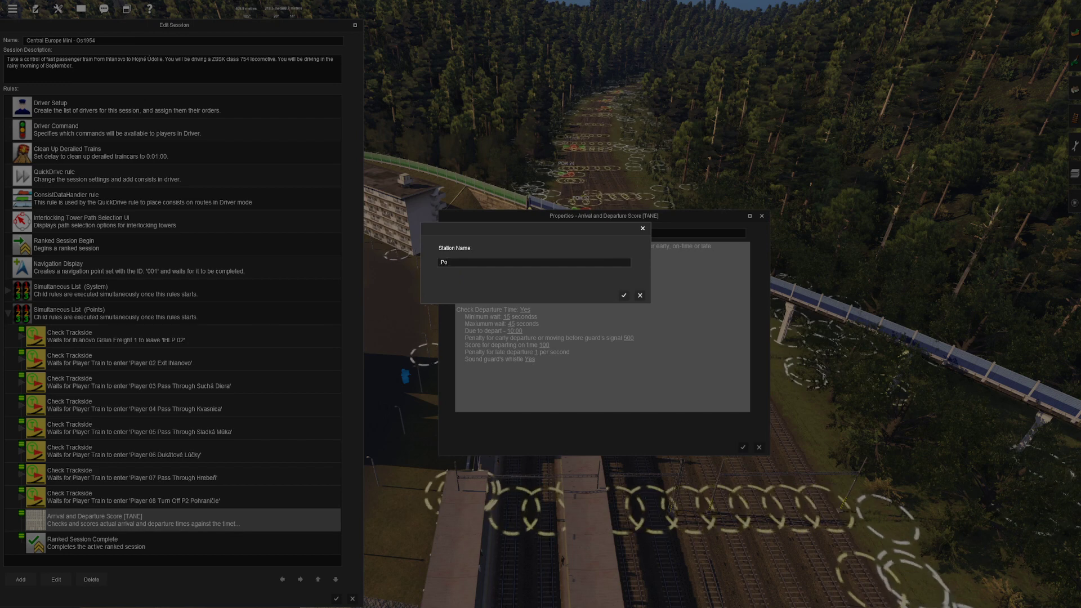
{"action": "type", "text": "hraničie"}
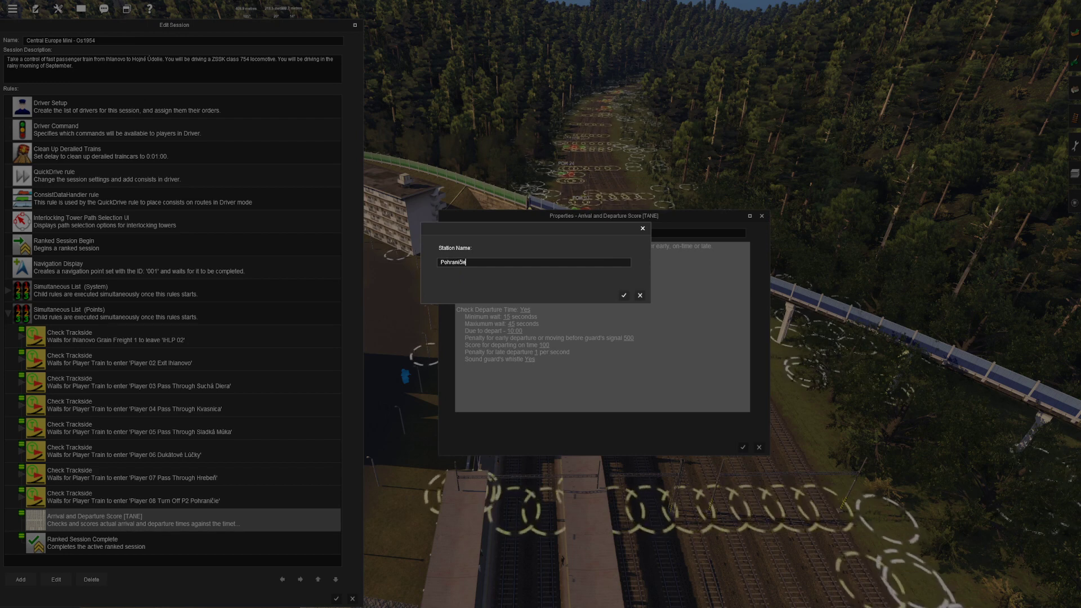
{"action": "key", "text": "Return"}
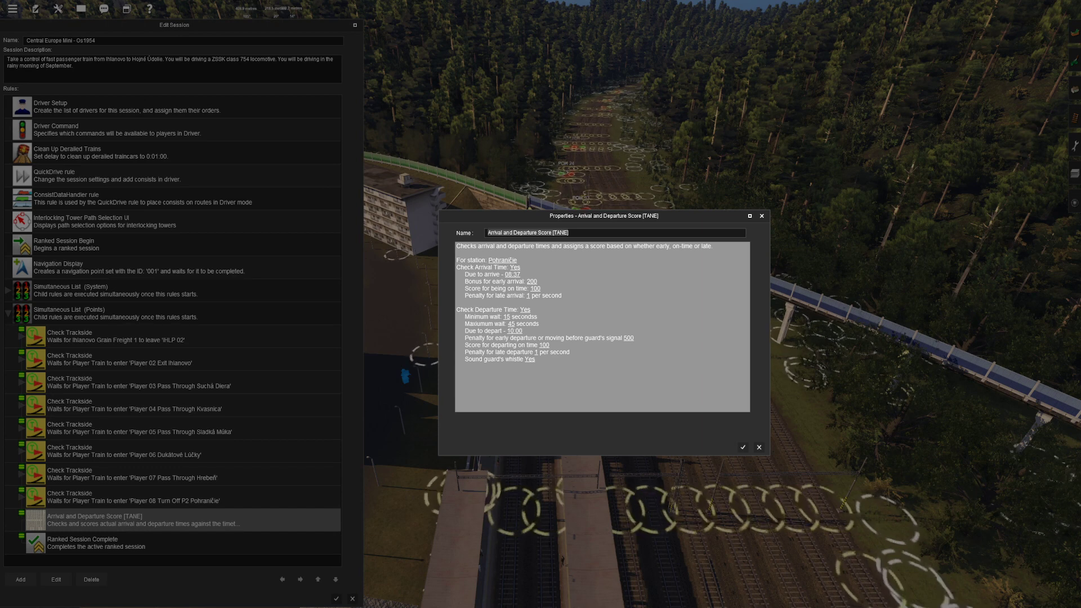
Step: Set the rule's on-time arrival score to 200 and its early arrival bonus to 300
{"action": "left_click", "coordinate": [535, 289]}
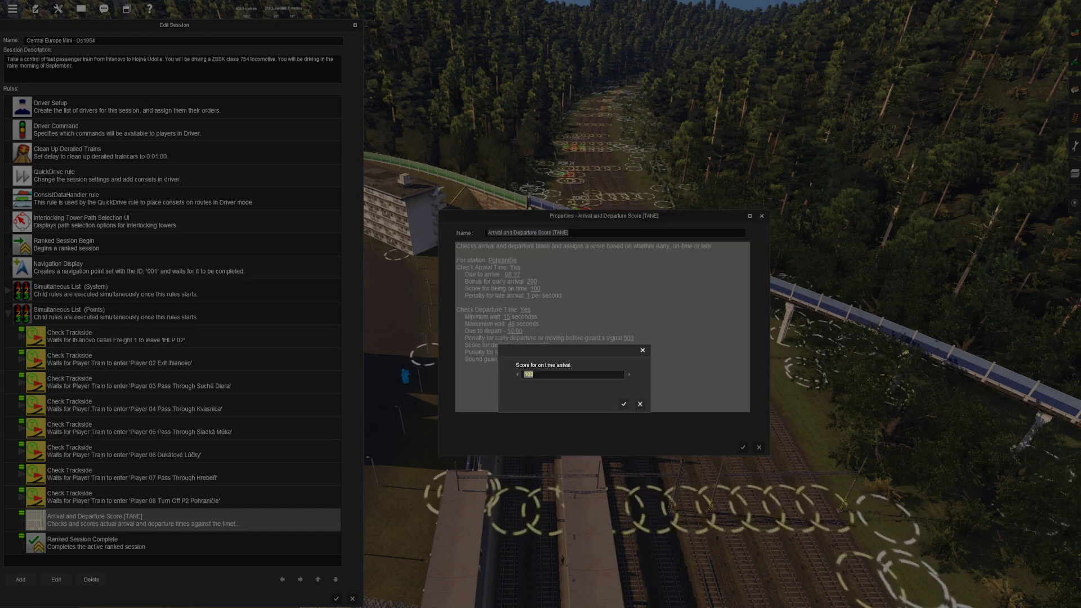
{"action": "key", "text": "Escape"}
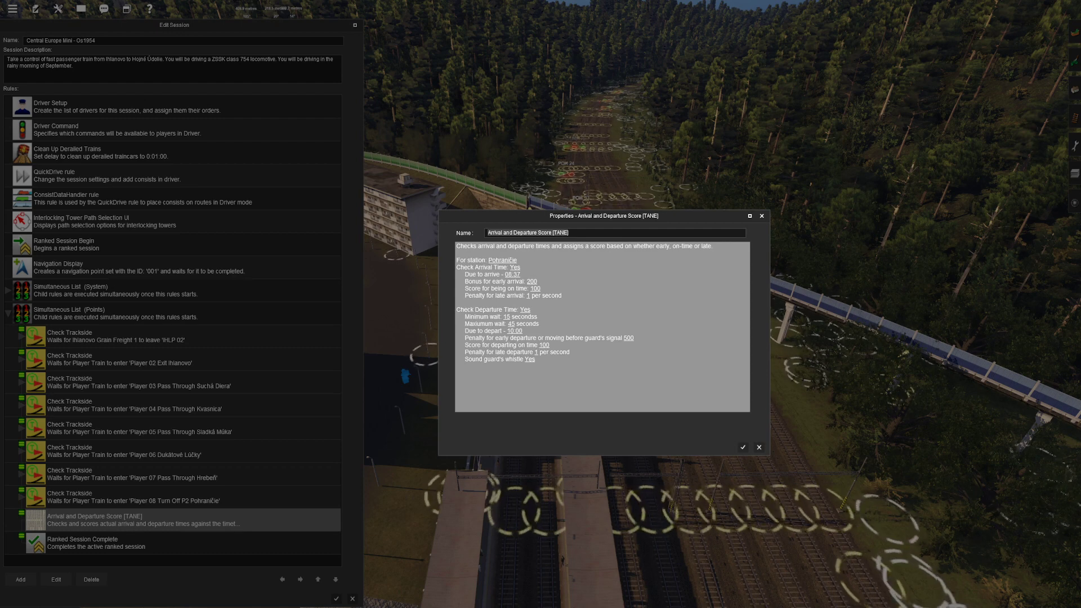
{"action": "left_click", "coordinate": [535, 289]}
{"action": "type", "text": "200"}
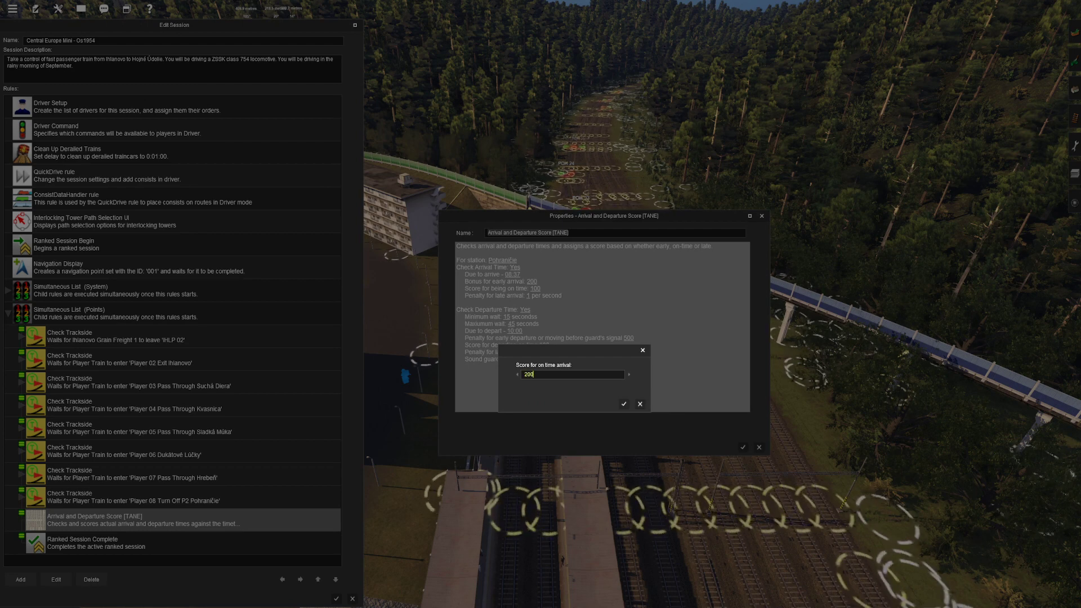
{"action": "key", "text": "Return"}
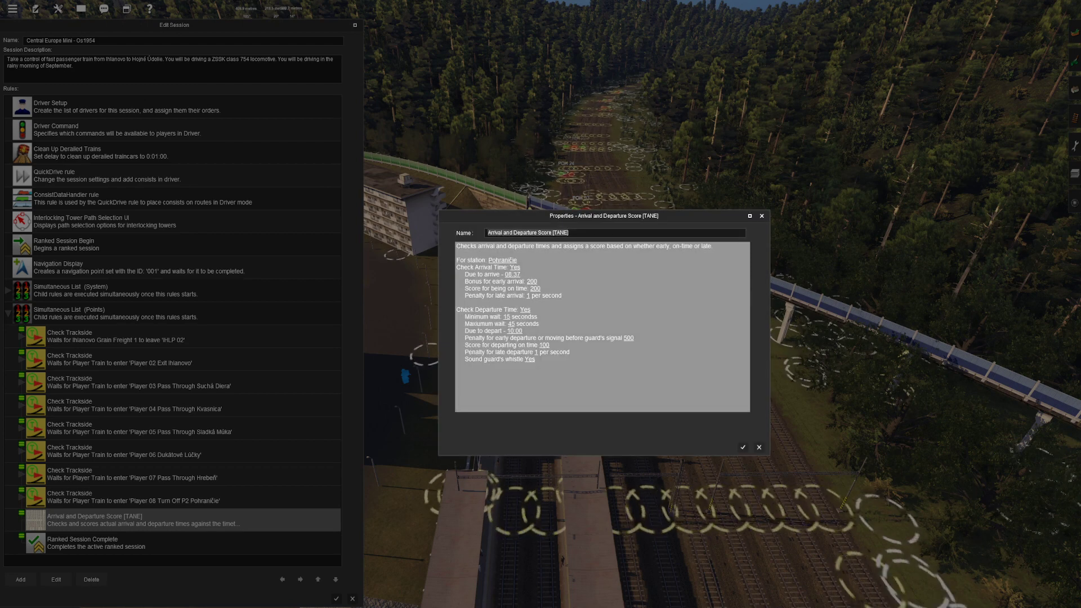
{"action": "left_click", "coordinate": [531, 281]}
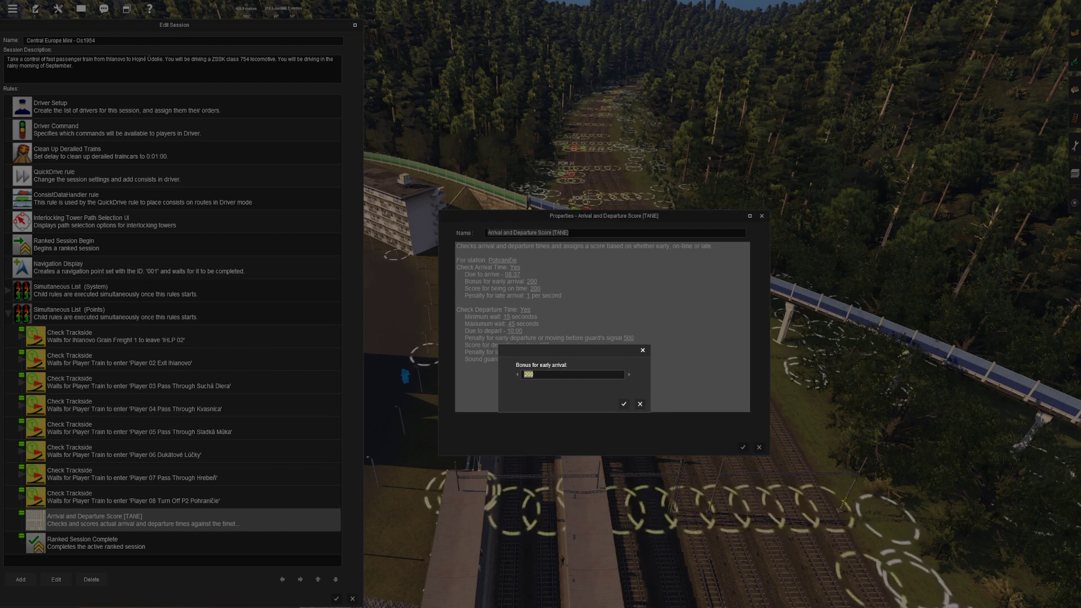
{"action": "type", "text": "3"}
{"action": "key", "text": "Return"}
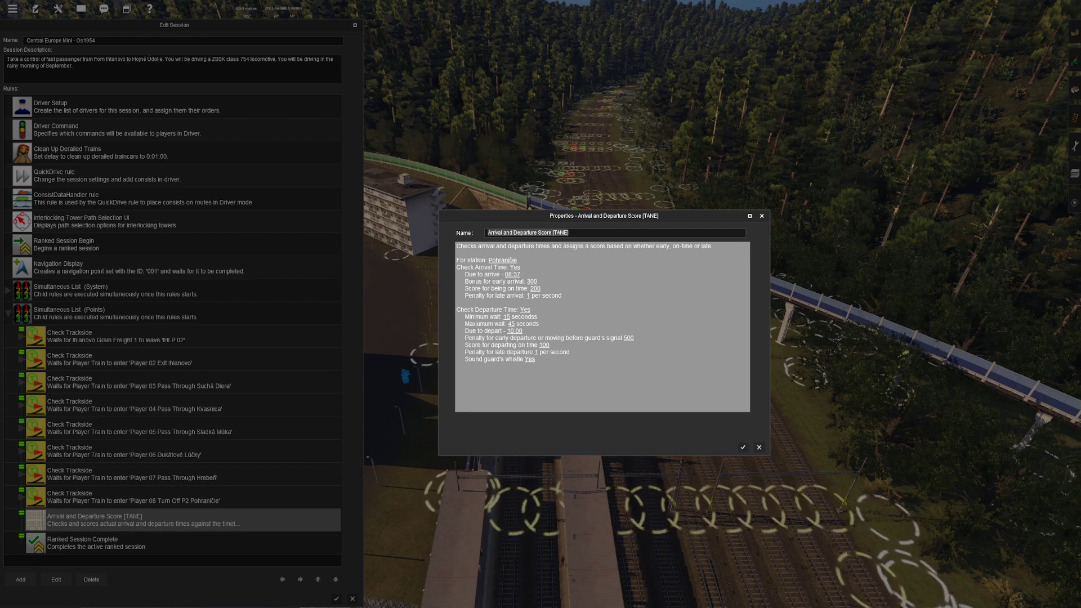
Step: Set the rule's departure score and its early and late departure penalties to 0, and turn off the departure time check
{"action": "left_click", "coordinate": [524, 309]}
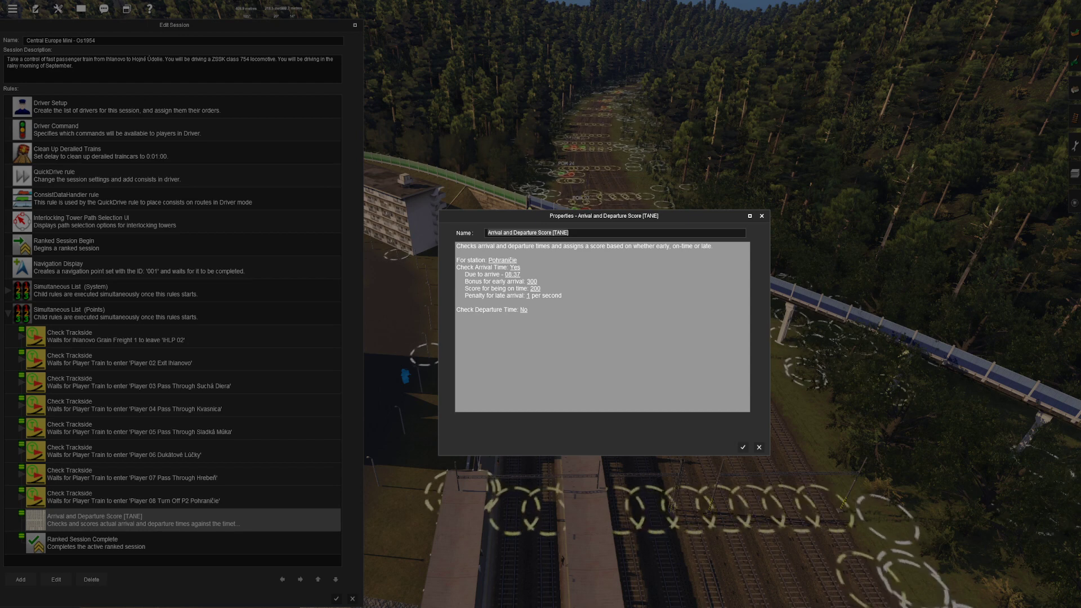
{"action": "left_click", "coordinate": [524, 310]}
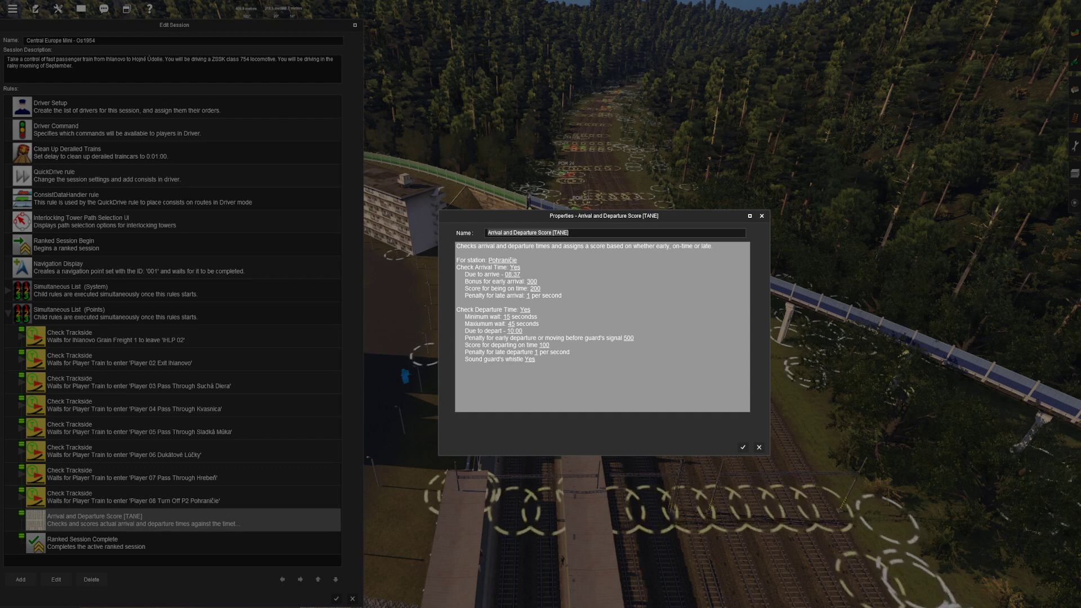
{"action": "left_click", "coordinate": [536, 352]}
{"action": "key", "text": "BackSpace"}
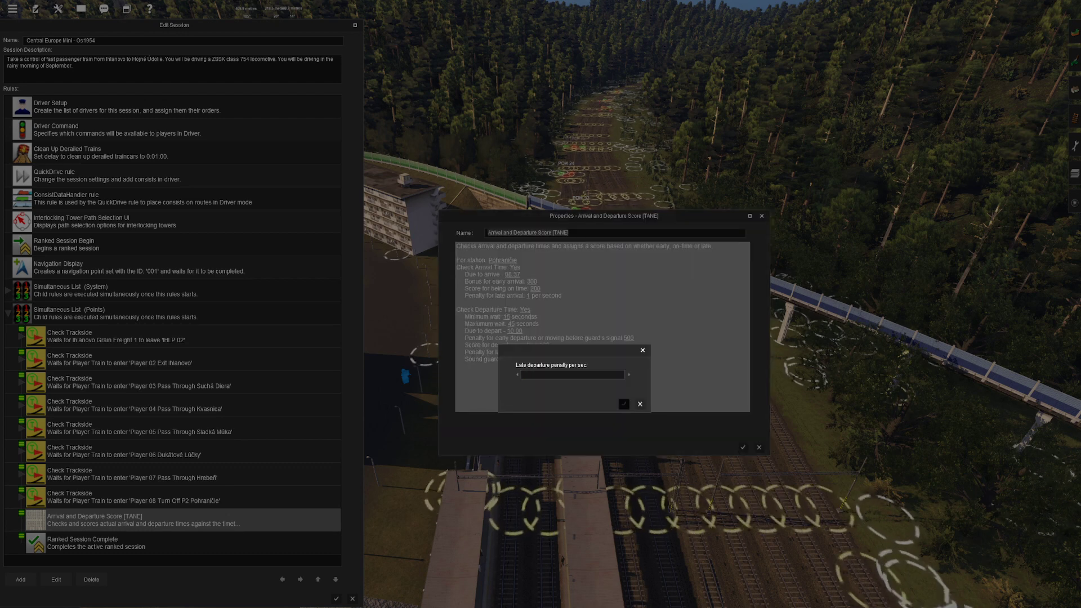
{"action": "type", "text": "0"}
{"action": "key", "text": "Return"}
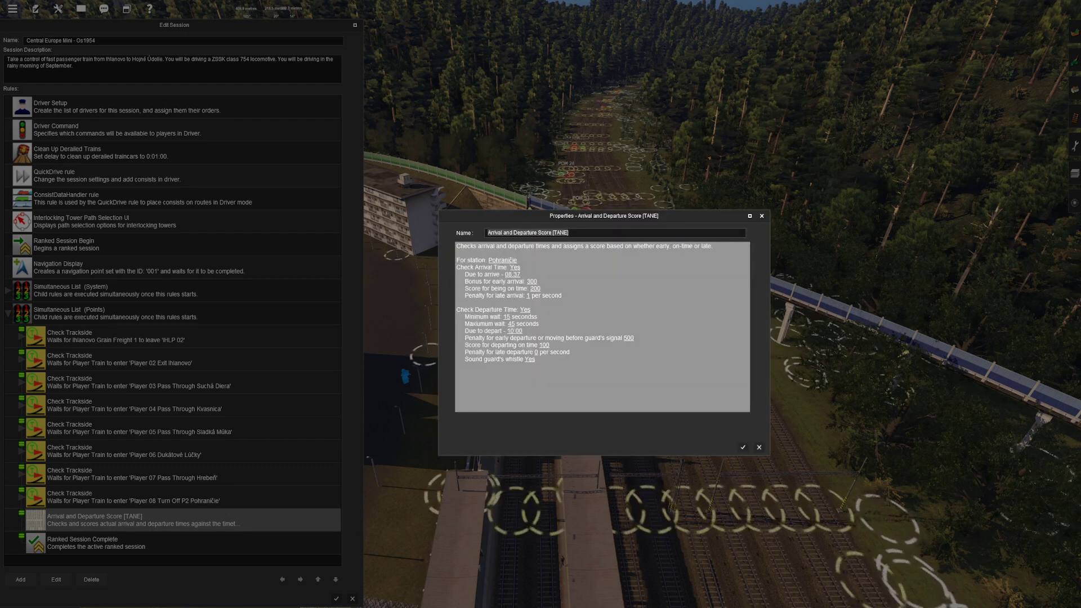
{"action": "left_click", "coordinate": [544, 345]}
{"action": "type", "text": "0"}
{"action": "key", "text": "Return"}
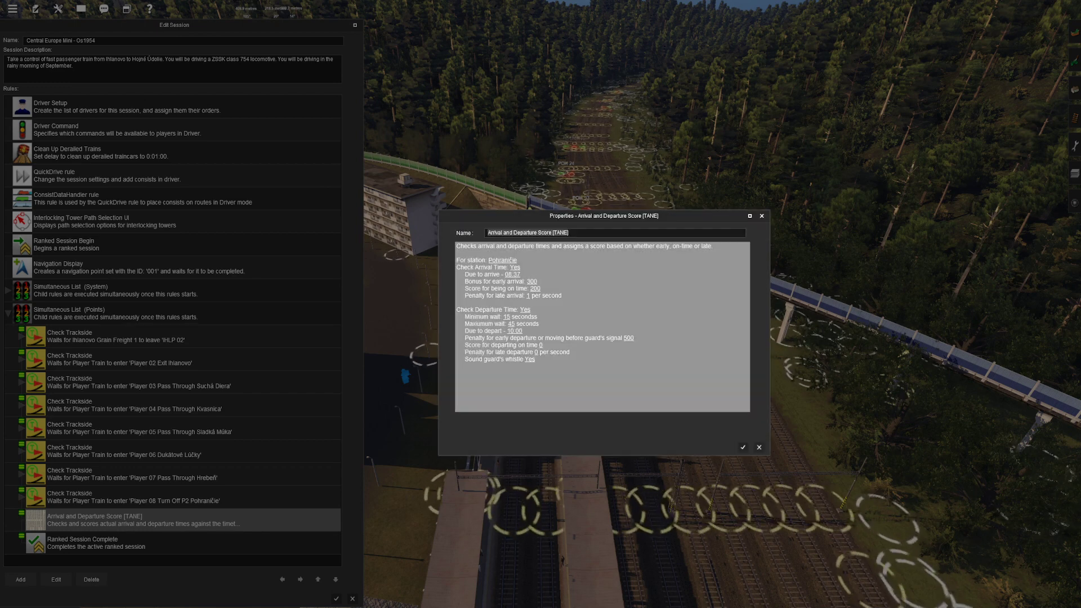
{"action": "left_click", "coordinate": [628, 339]}
{"action": "type", "text": "0"}
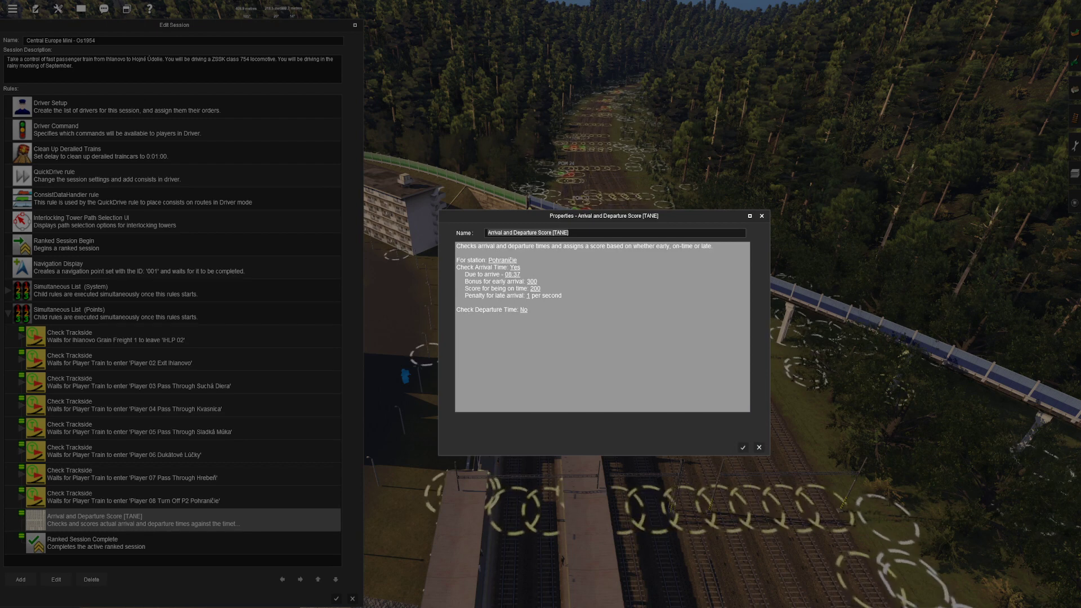
{"action": "key", "text": "Escape"}
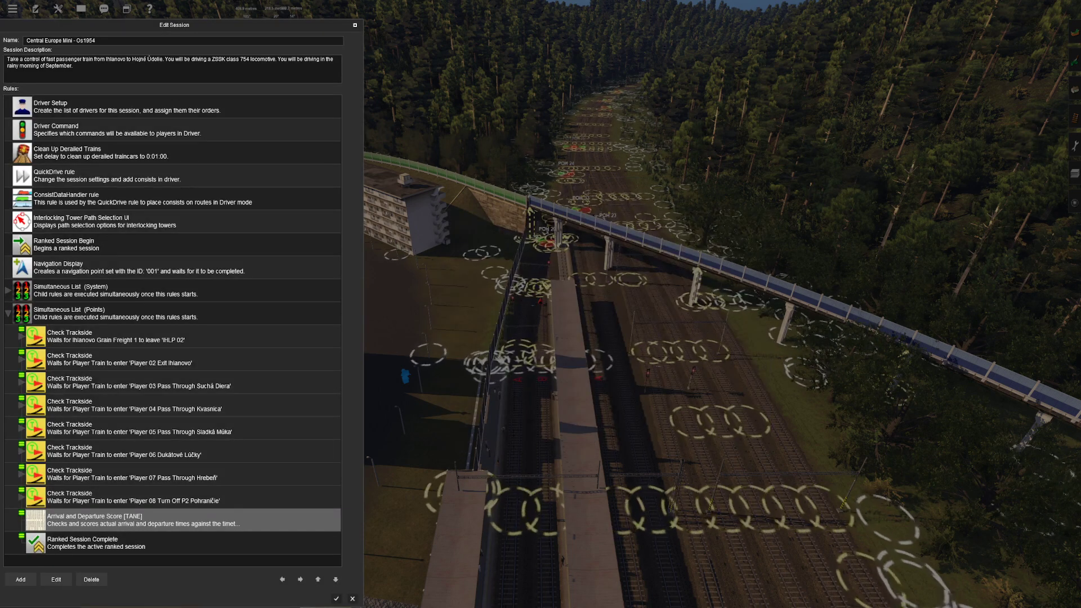
{"action": "left_click", "coordinate": [169, 497]}
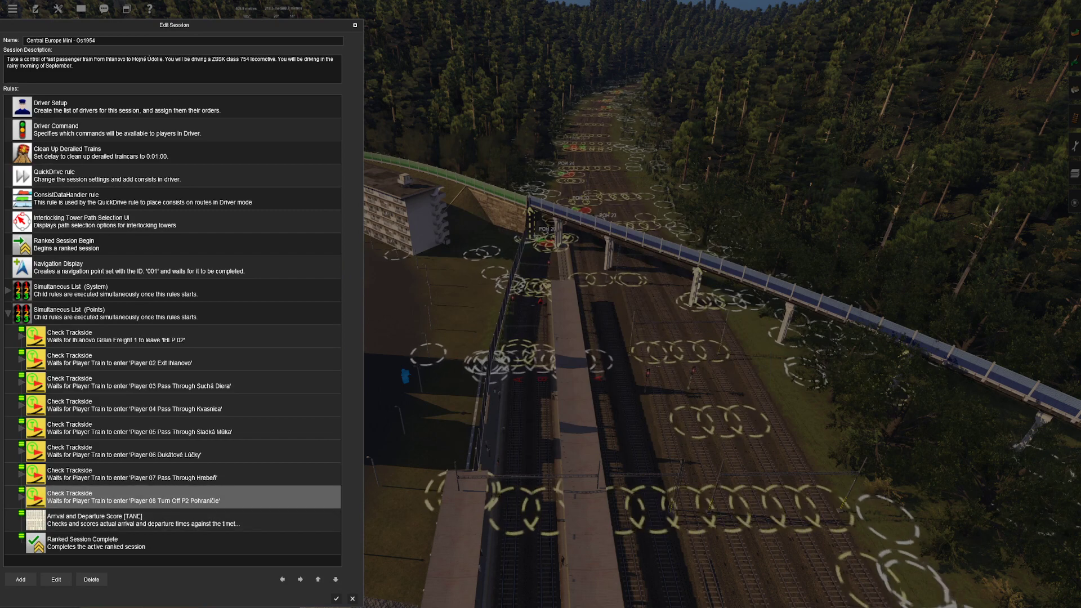
{"action": "left_click", "coordinate": [169, 520]}
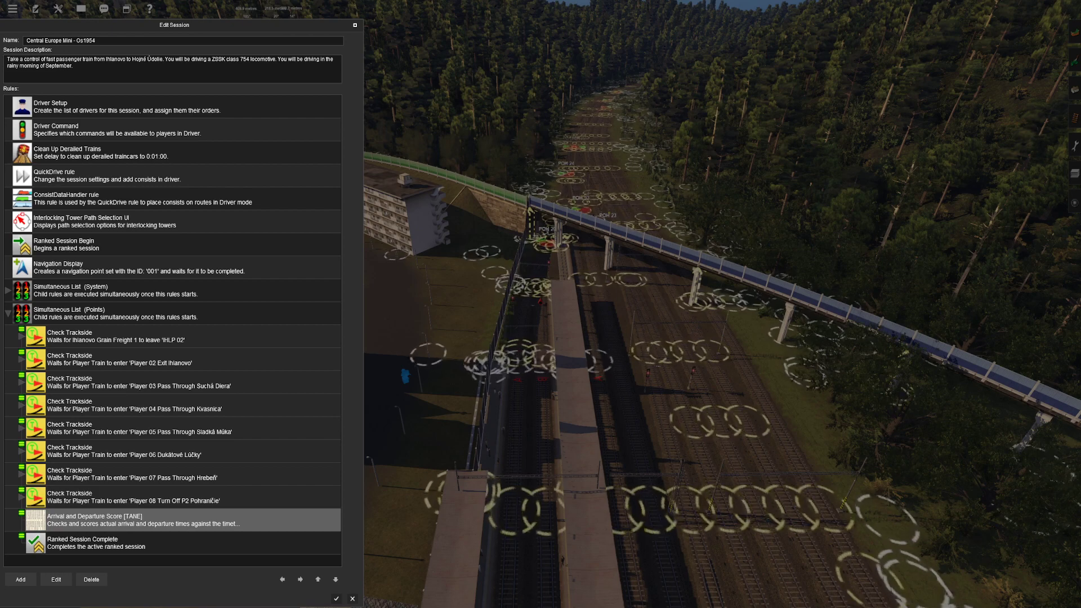
{"action": "key", "text": "ctrl+v"}
{"action": "scroll", "coordinate": [173, 331], "scroll_direction": "down", "scroll_amount": 1}
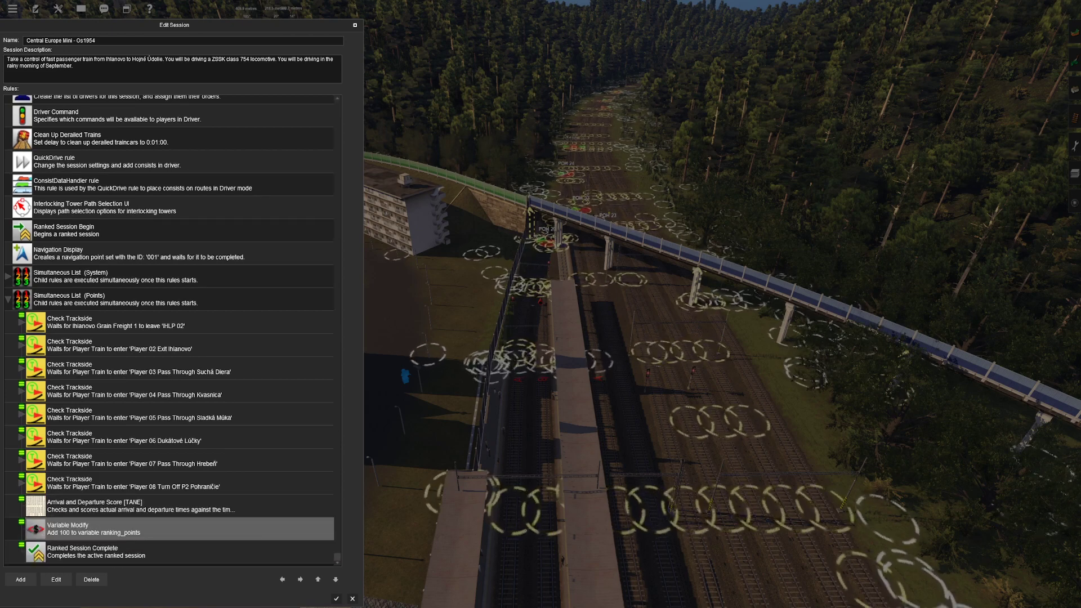
{"action": "key", "text": "Delete"}
{"action": "key", "text": "Return"}
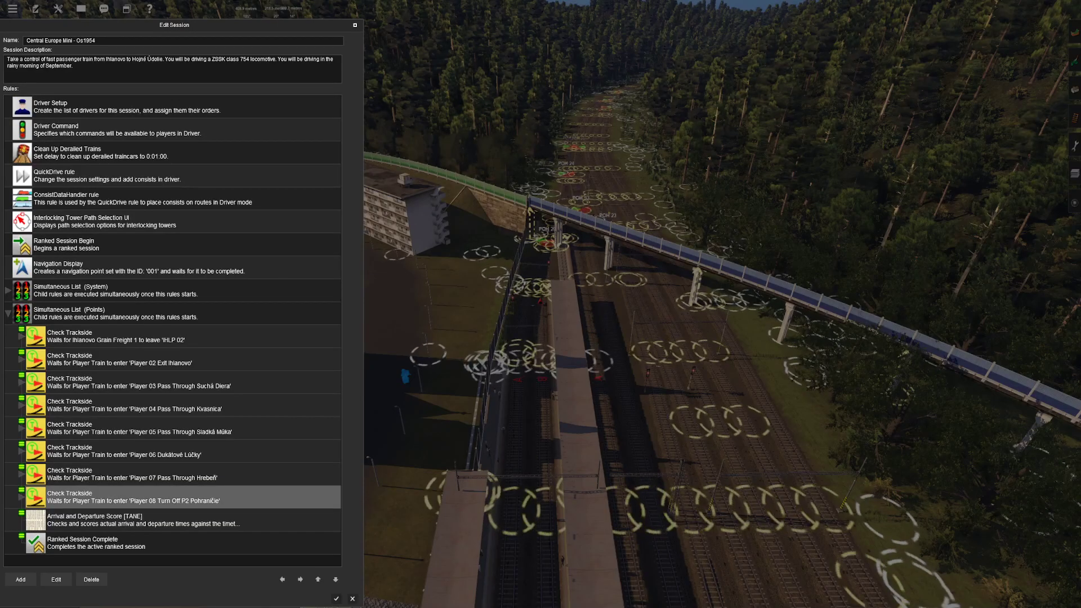
Step: Paste a copy of the Player 08 Check Trackside rule below Arrival and Departure Score [TANE] and delete its Variable Modify child
{"action": "key", "text": "ctrl+v"}
{"action": "scroll", "coordinate": [173, 330], "scroll_direction": "down", "scroll_amount": 1}
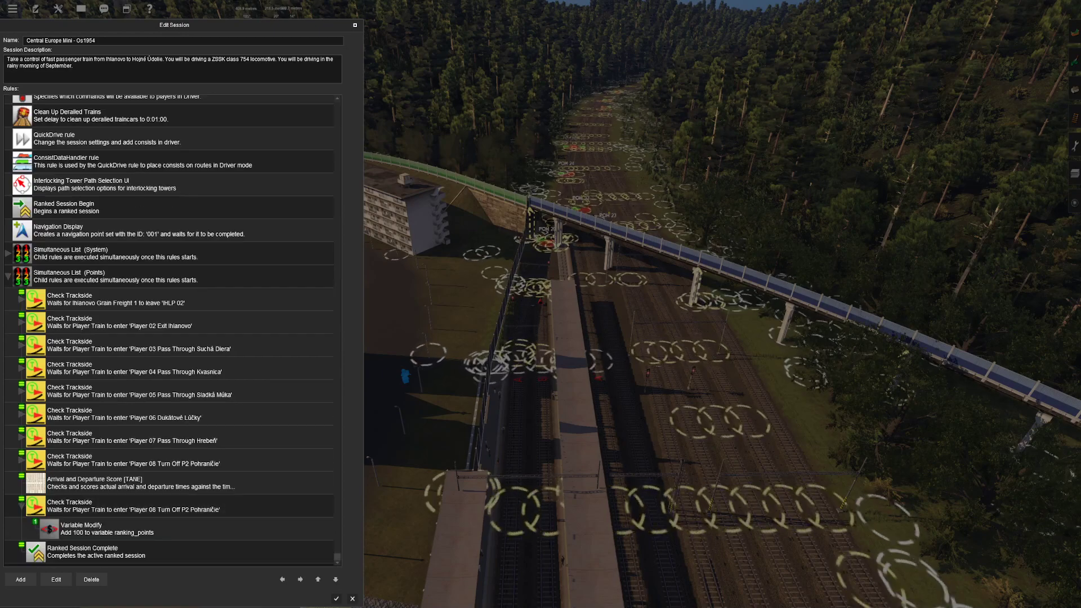
{"action": "left_click", "coordinate": [107, 529]}
{"action": "key", "text": "Delete"}
{"action": "key", "text": "Return"}
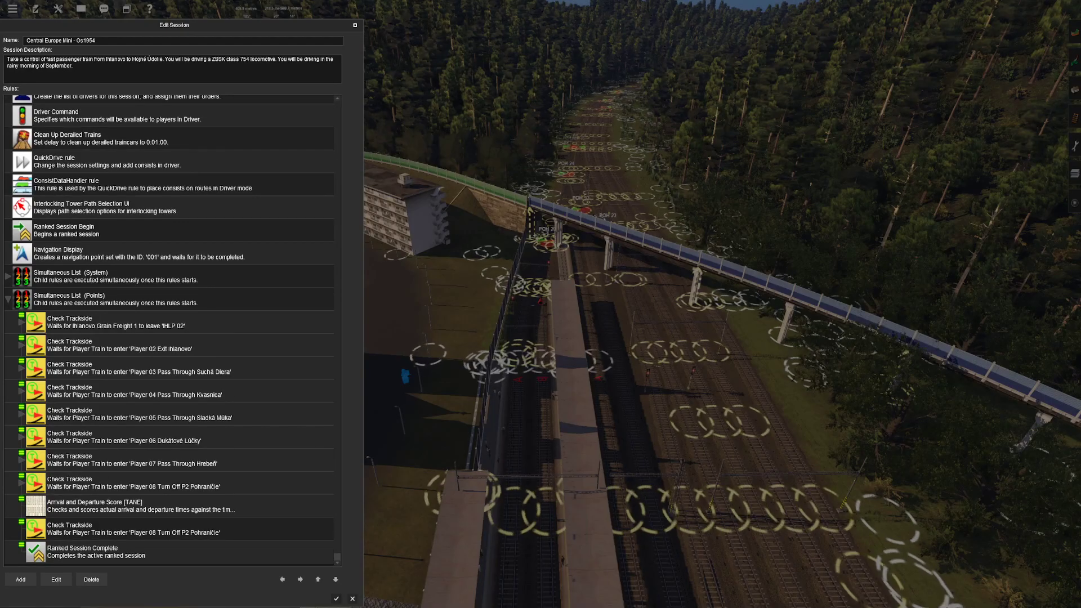
Step: Change the copied Check Trackside rule's target trackside object to Player 09 Pohaničie Stop
{"action": "double_click", "coordinate": [107, 530]}
{"action": "left_click", "coordinate": [567, 260]}
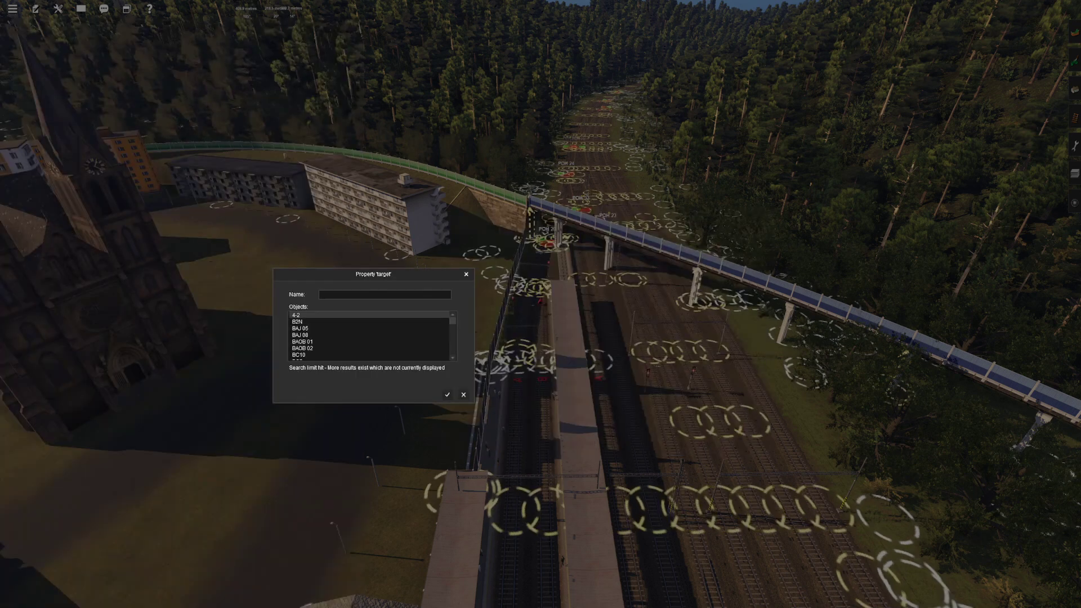
{"action": "type", "text": "Player 09"}
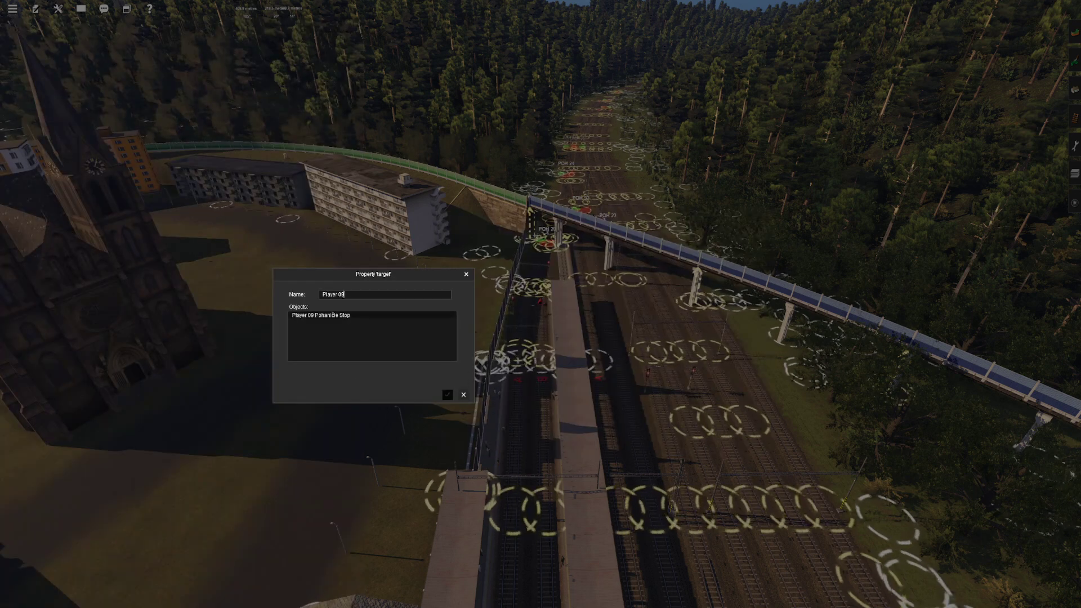
{"action": "left_click", "coordinate": [321, 315]}
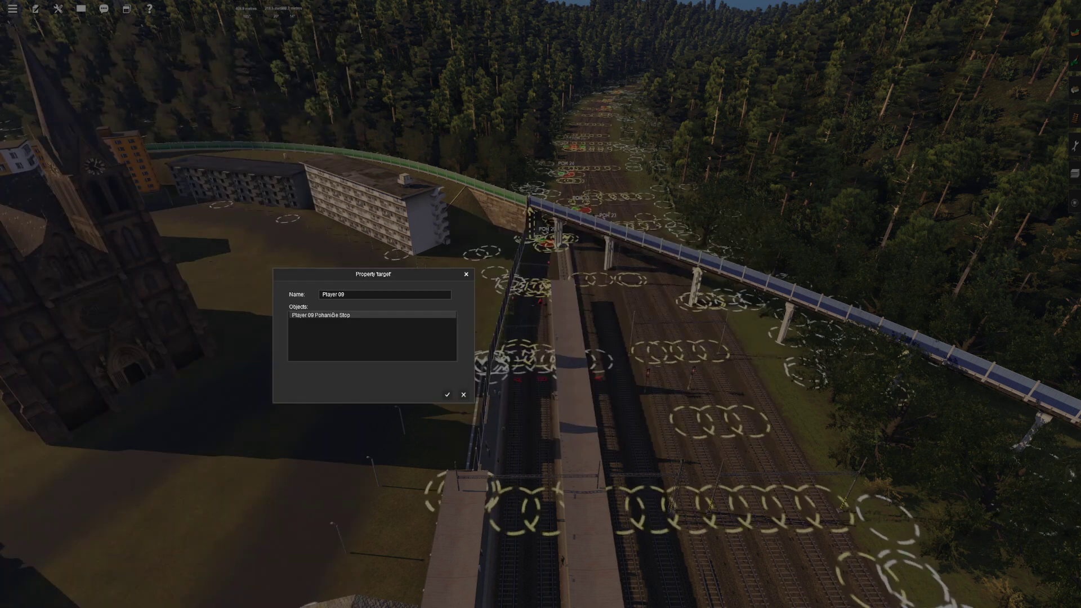
{"action": "left_click", "coordinate": [447, 394]}
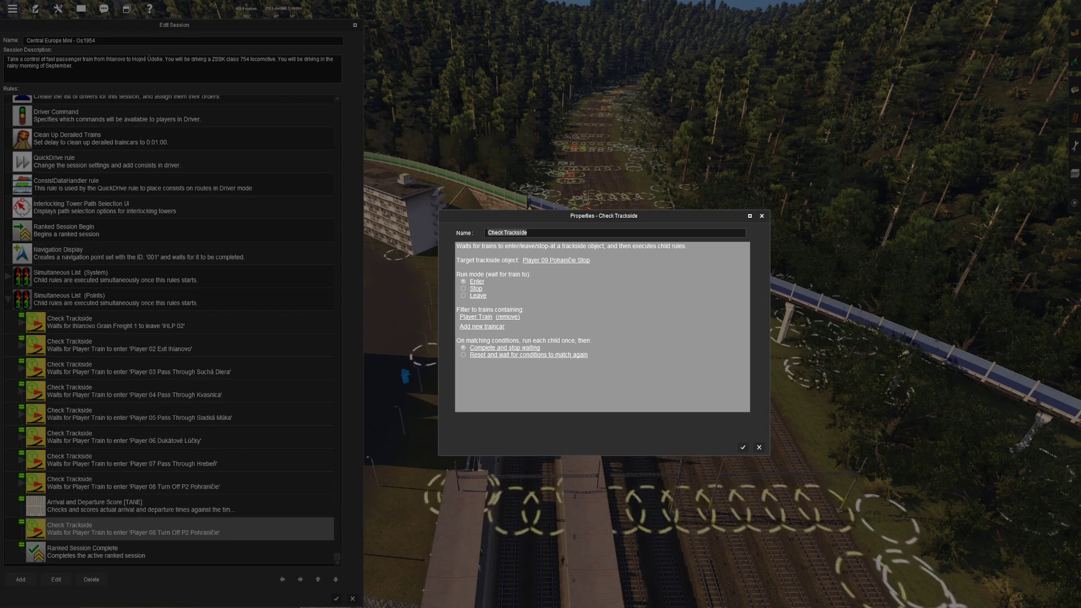
{"action": "left_click", "coordinate": [743, 447]}
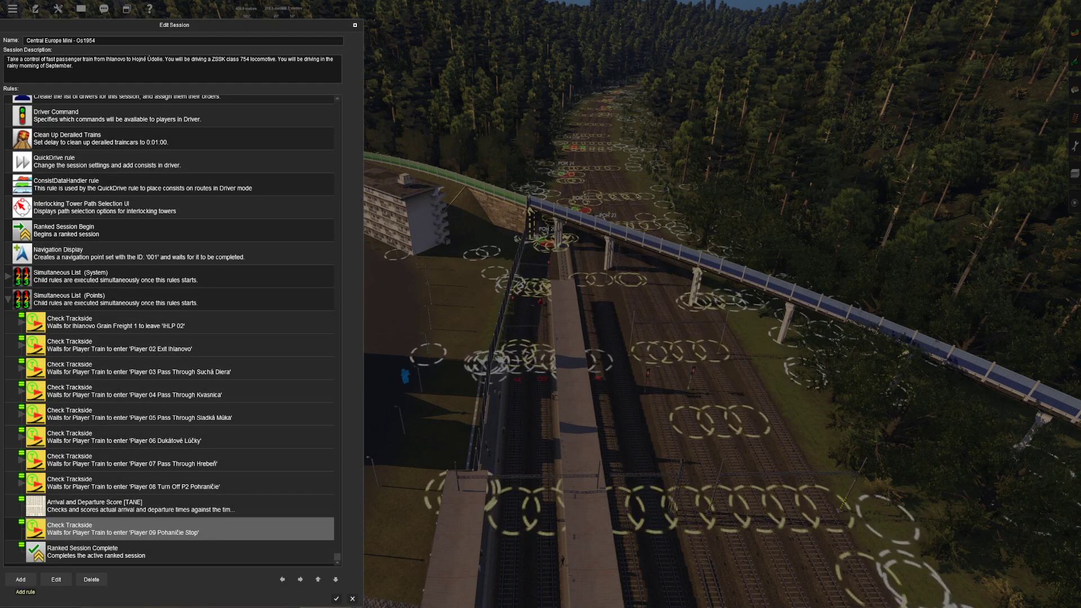
Step: Add a Wait rule and nest it under the Player 09 Pohaničie Stop Check Trackside rule
{"action": "left_click", "coordinate": [20, 580]}
{"action": "type", "text": "wai"}
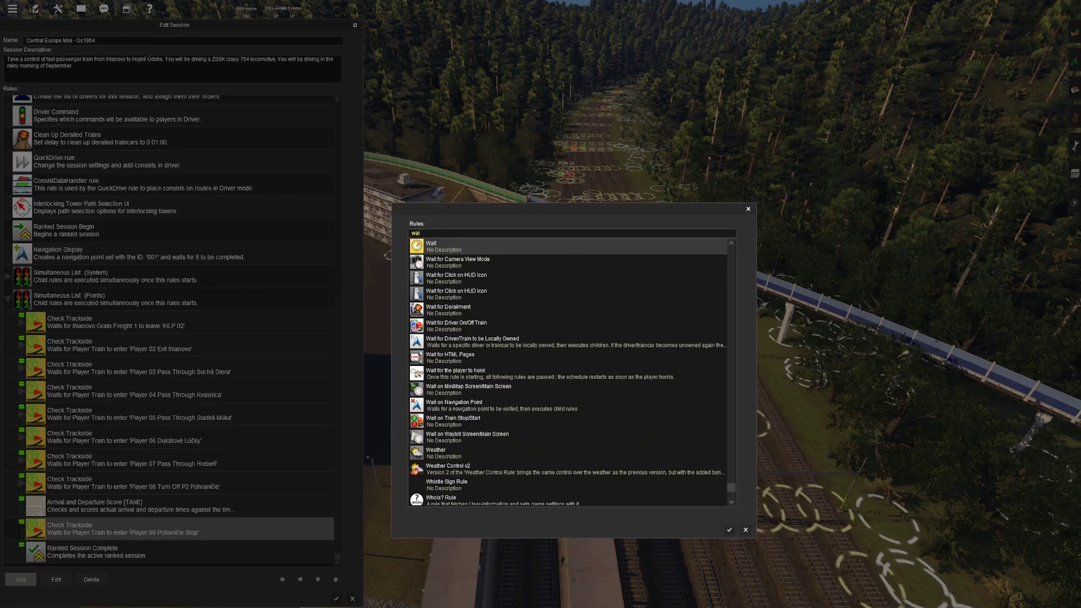
{"action": "type", "text": "t"}
{"action": "key", "text": "Return"}
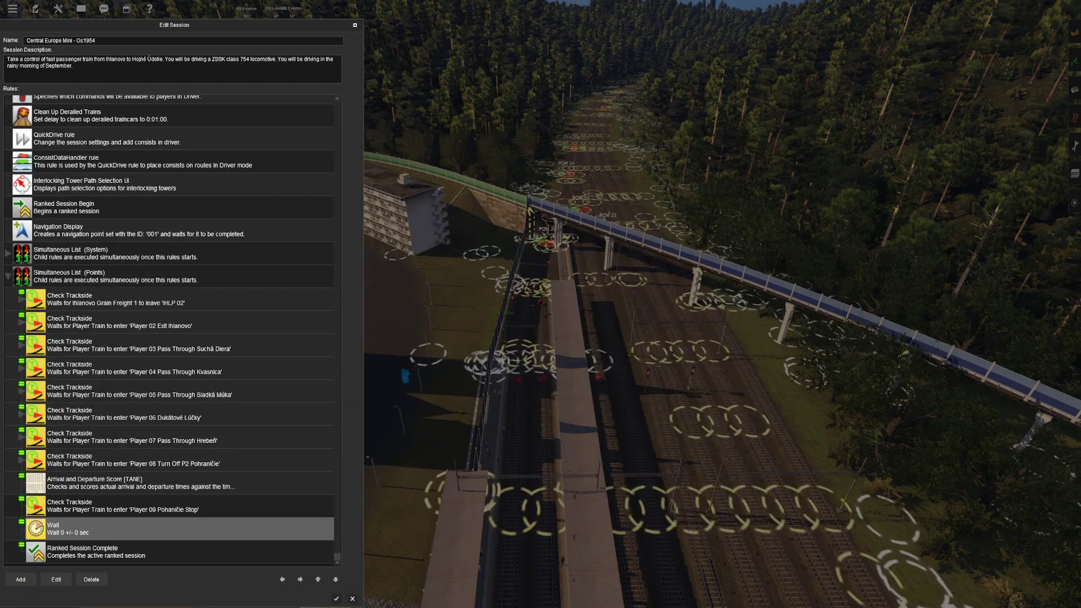
{"action": "left_click", "coordinate": [300, 580]}
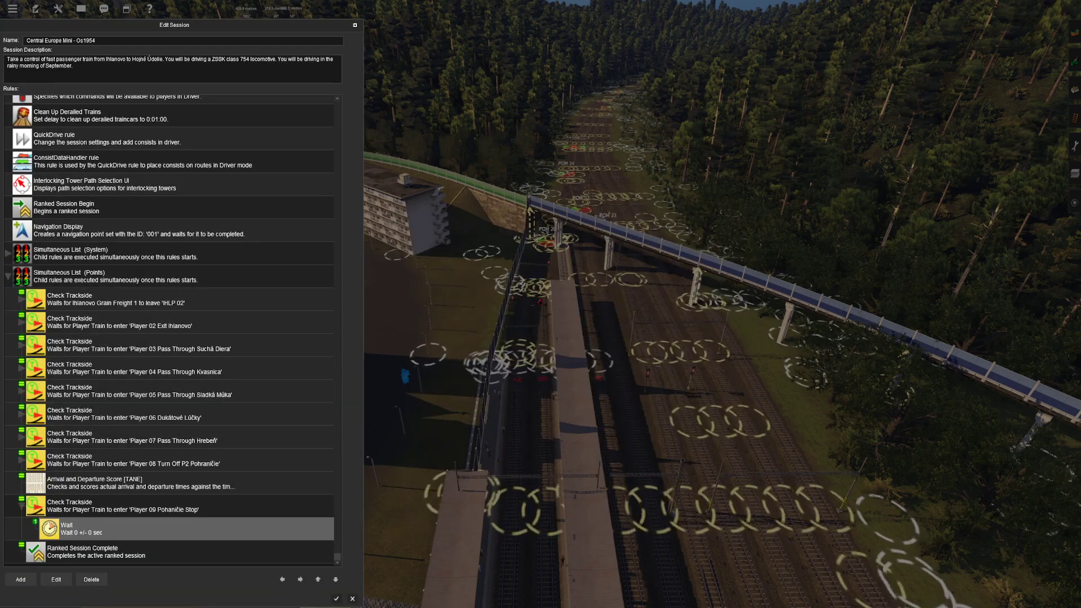
Step: Set the Wait rule to 2 seconds and nest Ranked Session Complete beneath it
{"action": "left_click", "coordinate": [56, 580]}
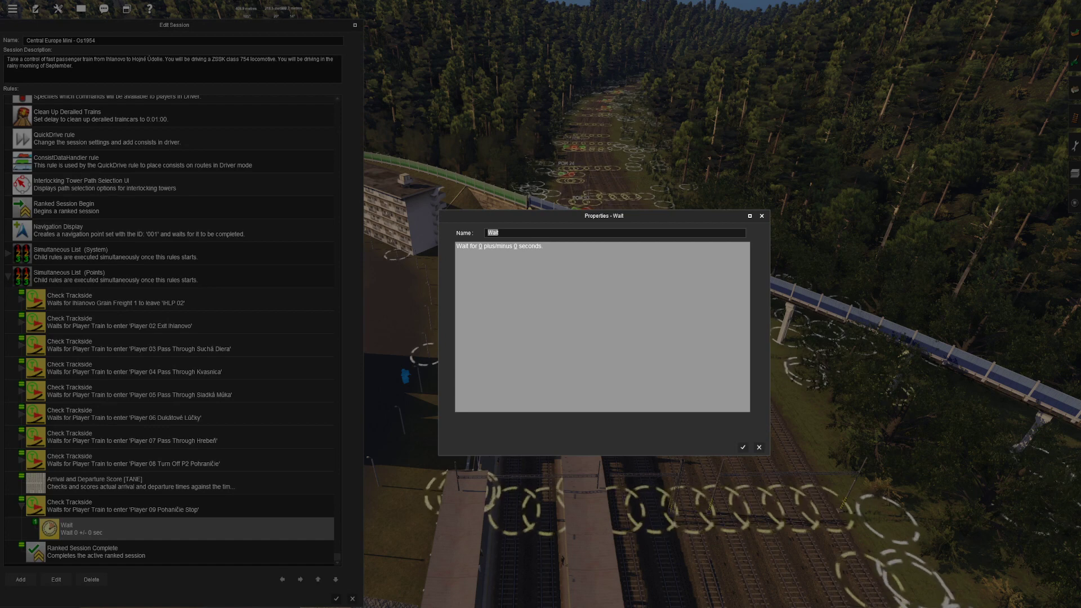
{"action": "left_click", "coordinate": [480, 246]}
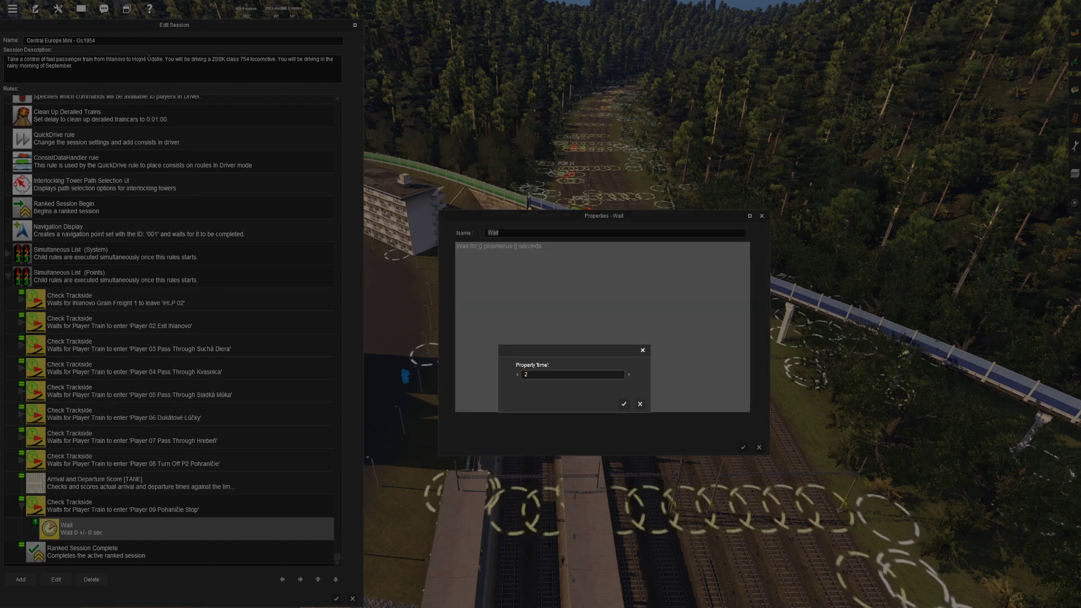
{"action": "key", "text": "Return"}
{"action": "left_click", "coordinate": [743, 447]}
{"action": "left_click", "coordinate": [169, 551]}
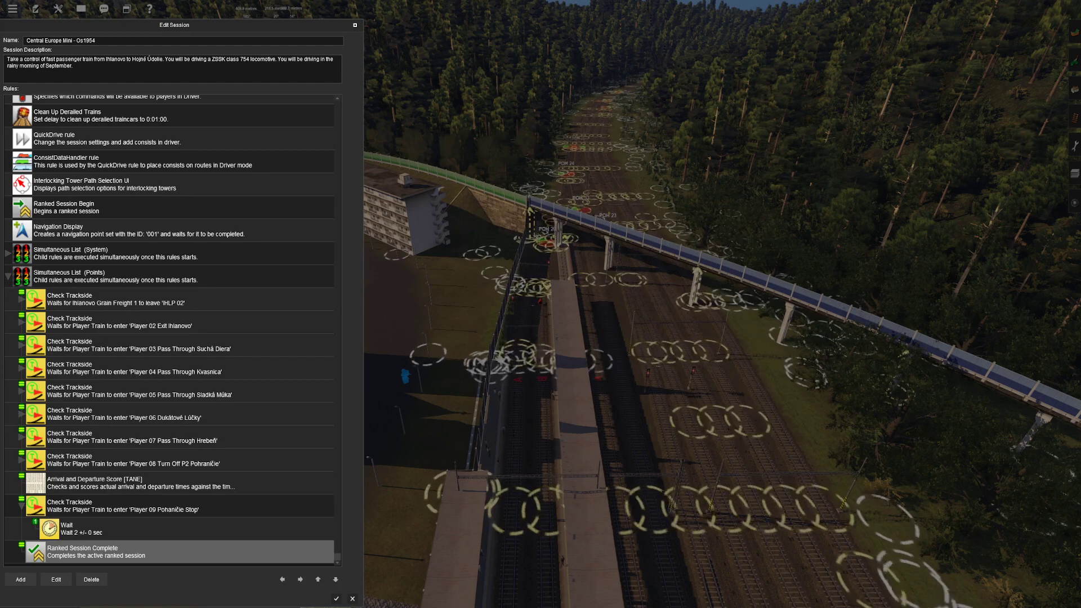
{"action": "double_click", "coordinate": [300, 579]}
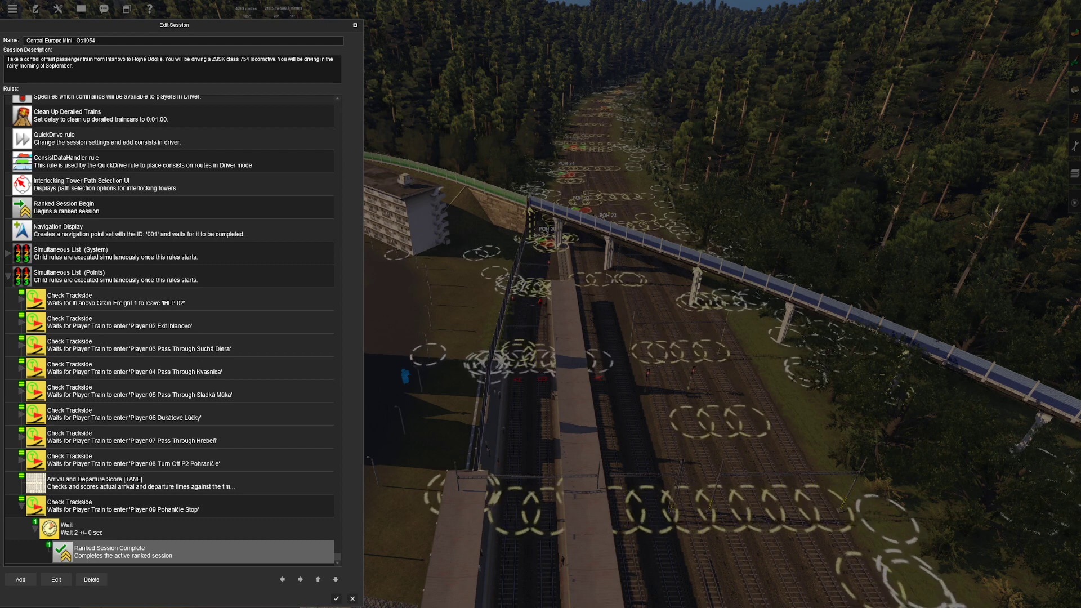
Step: Set the Player 09 Pohaničie Stop Check Trackside rule's run mode to Stop and accept the session edits
{"action": "left_click", "coordinate": [168, 507]}
{"action": "left_click", "coordinate": [56, 579]}
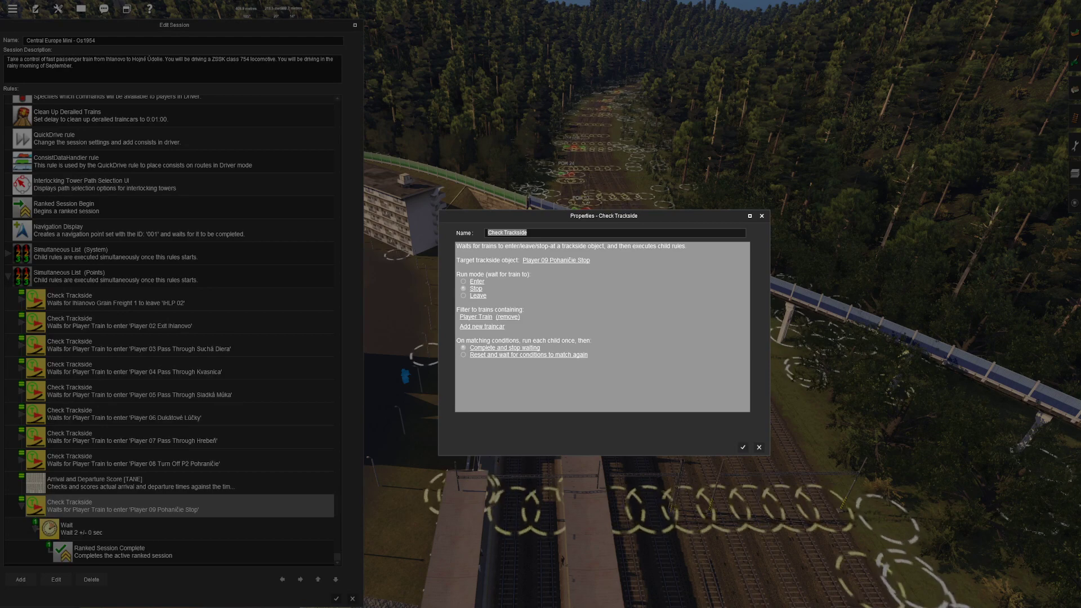
{"action": "left_click", "coordinate": [743, 448]}
{"action": "key", "text": "Up"}
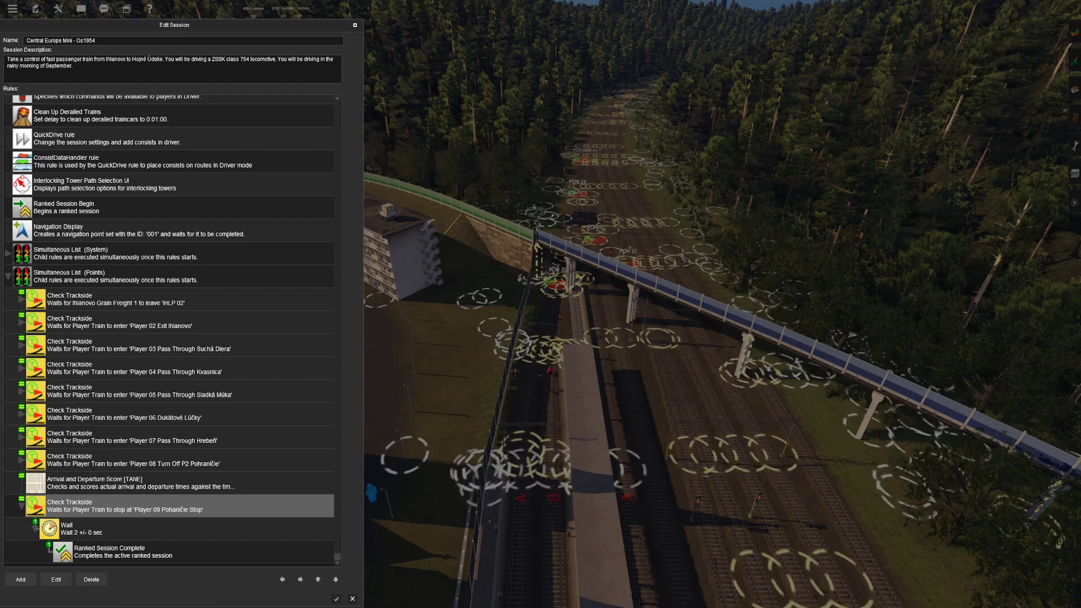
{"action": "left_click", "coordinate": [336, 599]}
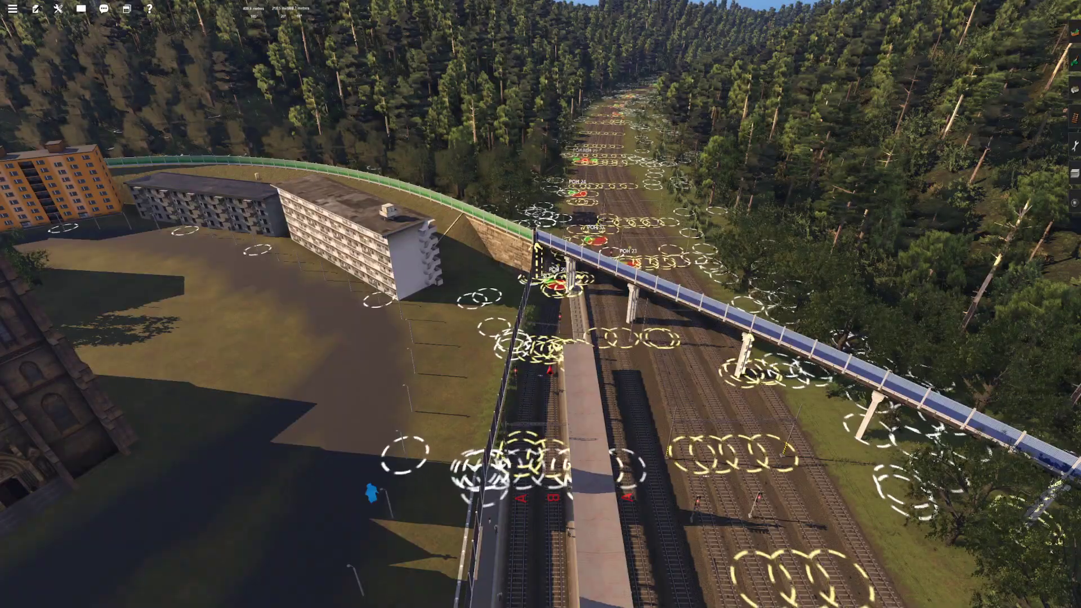
Step: Save the session by overwriting the existing one and exit Surveyor
{"action": "left_click", "coordinate": [13, 9]}
{"action": "left_click", "coordinate": [25, 69]}
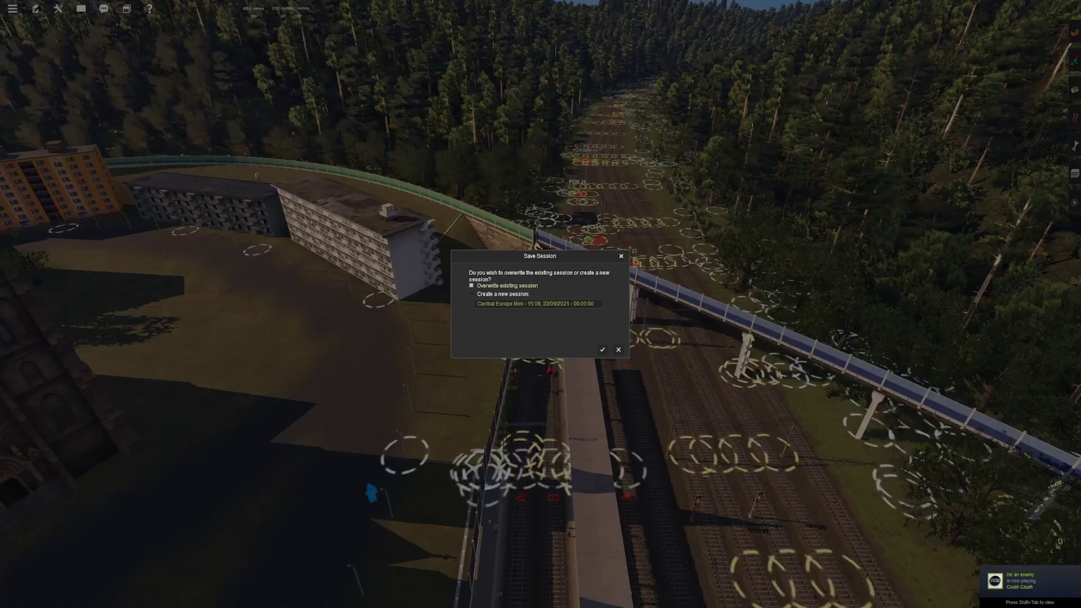
{"action": "left_click", "coordinate": [602, 350]}
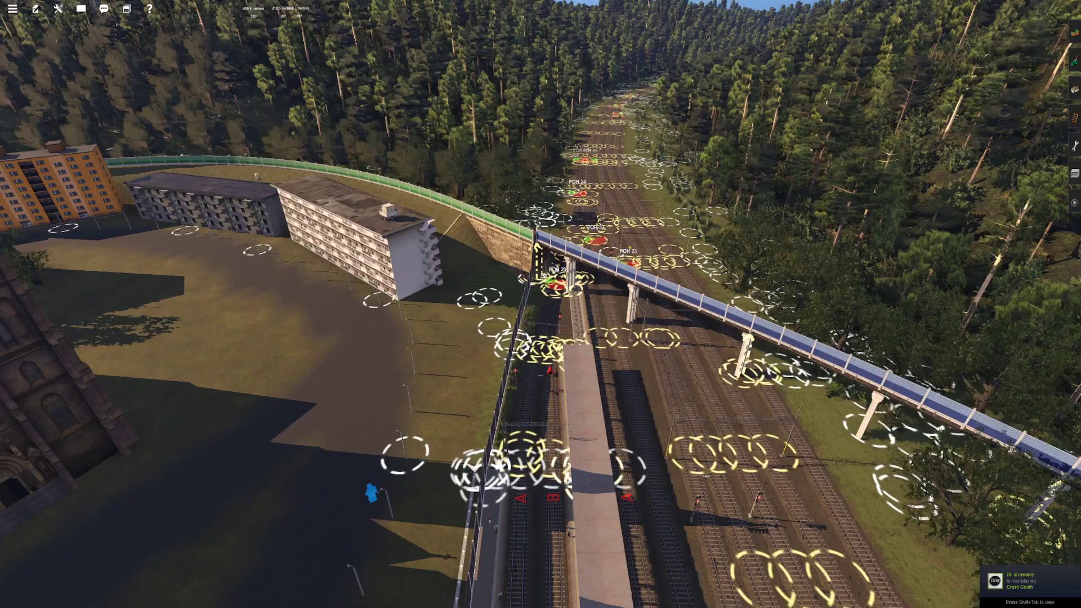
{"action": "left_click", "coordinate": [13, 9]}
{"action": "left_click", "coordinate": [23, 89]}
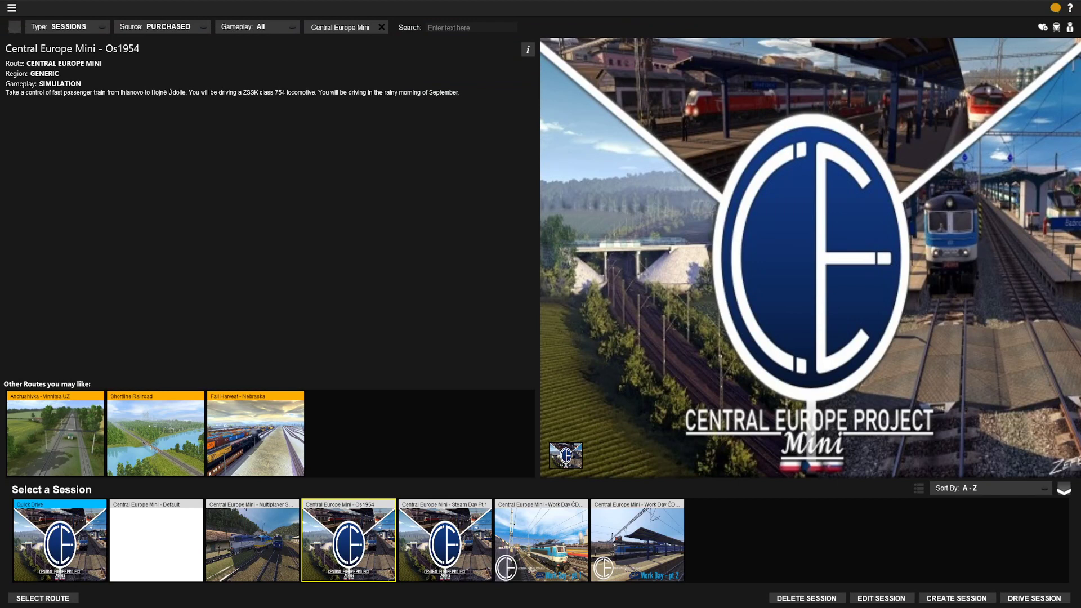
Step: Drive the Central Europe Mini - Os1954 session to check the scoring at the start, and exit without saving
{"action": "left_click", "coordinate": [1014, 599]}
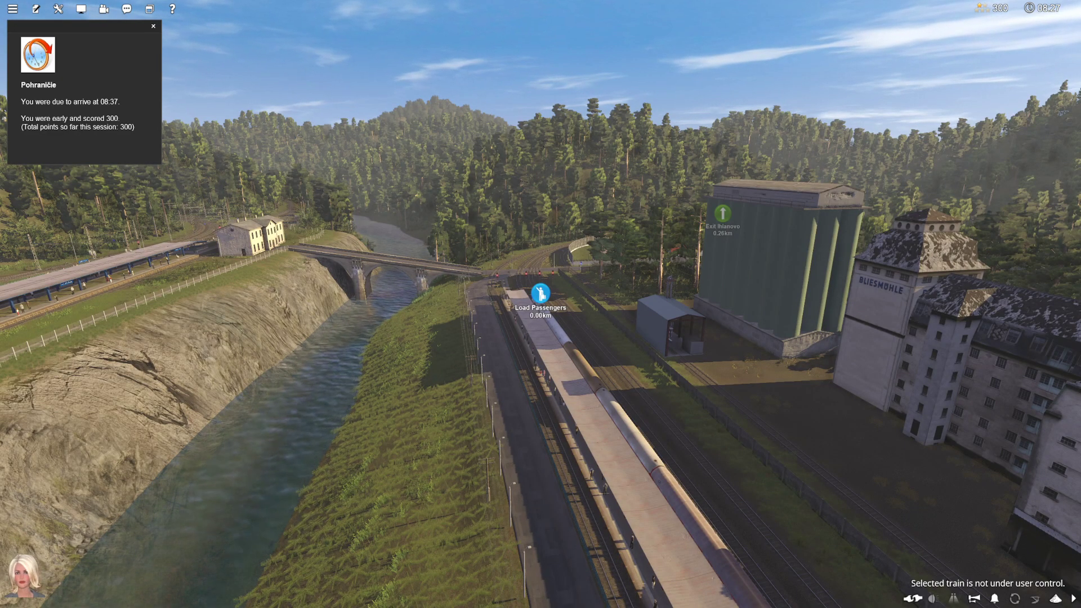
{"action": "key", "text": "Up"}
{"action": "key", "text": "Left"}
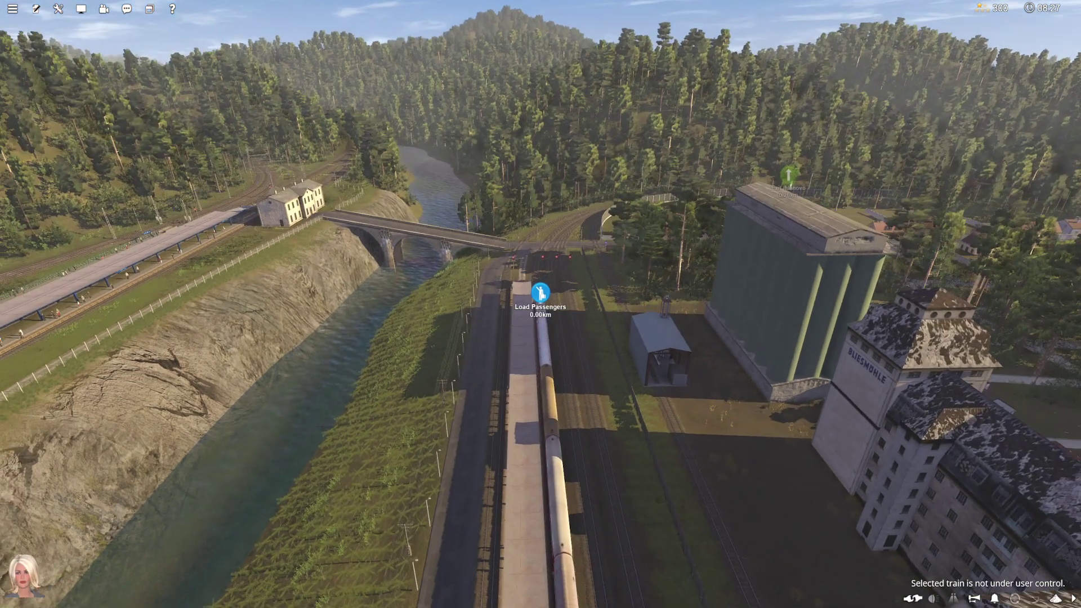
{"action": "scroll", "coordinate": [540, 304], "scroll_direction": "up", "scroll_amount": 3}
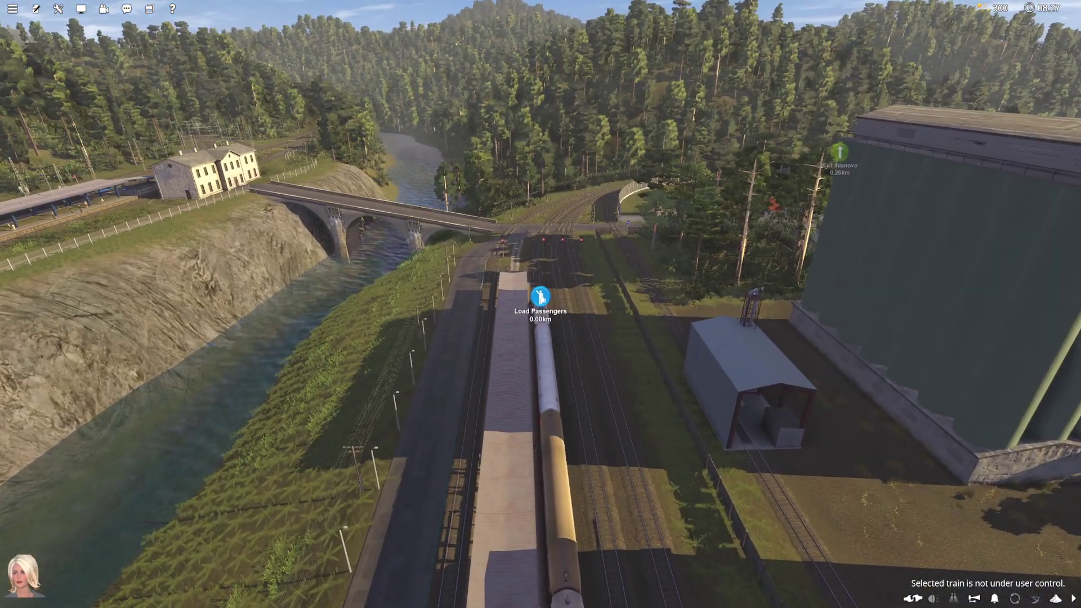
{"action": "scroll", "coordinate": [540, 304], "scroll_direction": "up", "scroll_amount": 2}
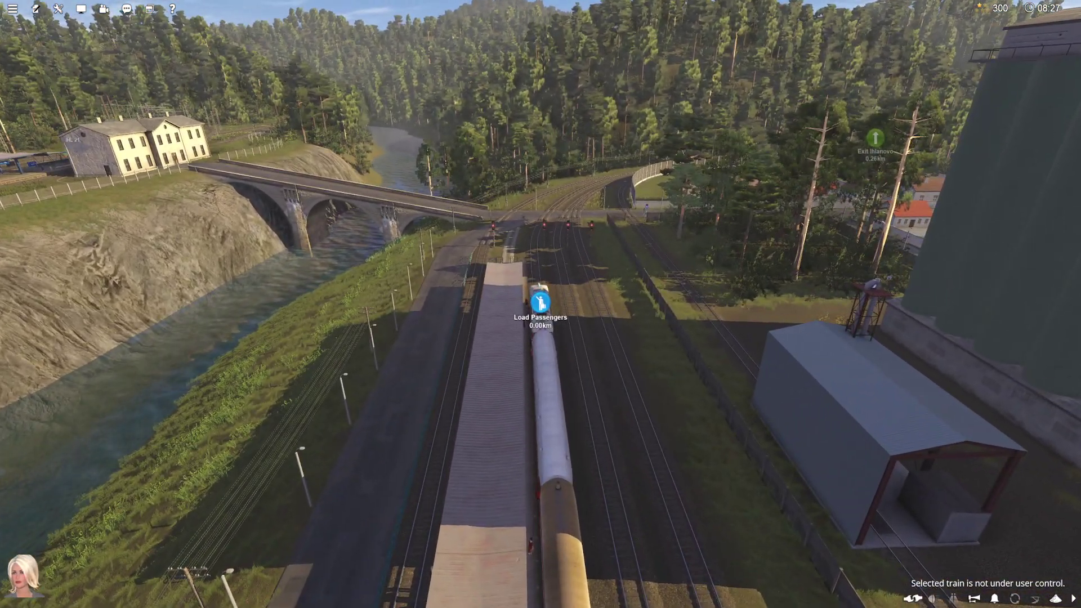
{"action": "left_click", "coordinate": [12, 8]}
{"action": "left_click", "coordinate": [26, 72]}
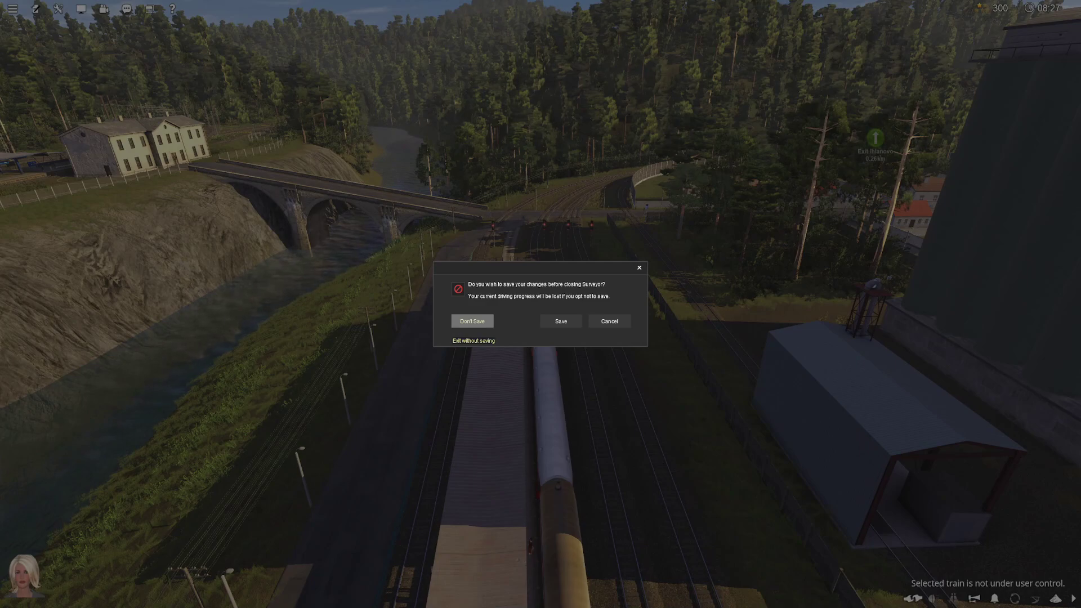
{"action": "left_click", "coordinate": [472, 321]}
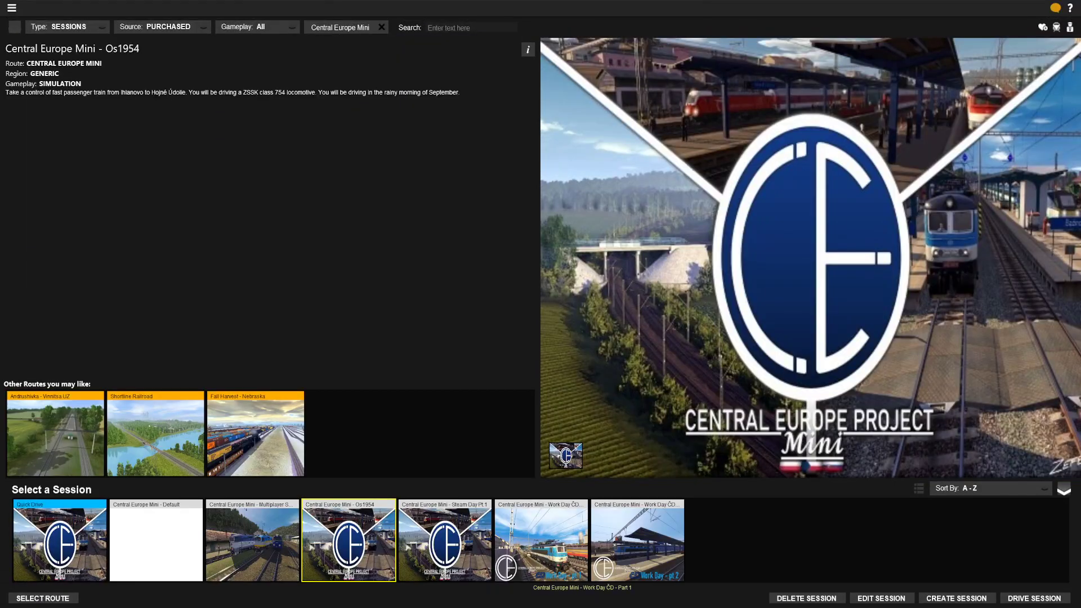
Step: Reopen the session for editing and nest Arrival and Departure Score [TANE] under the Player 09 Pohaničie Stop Check Trackside rule, above Wait
{"action": "left_click", "coordinate": [1034, 599]}
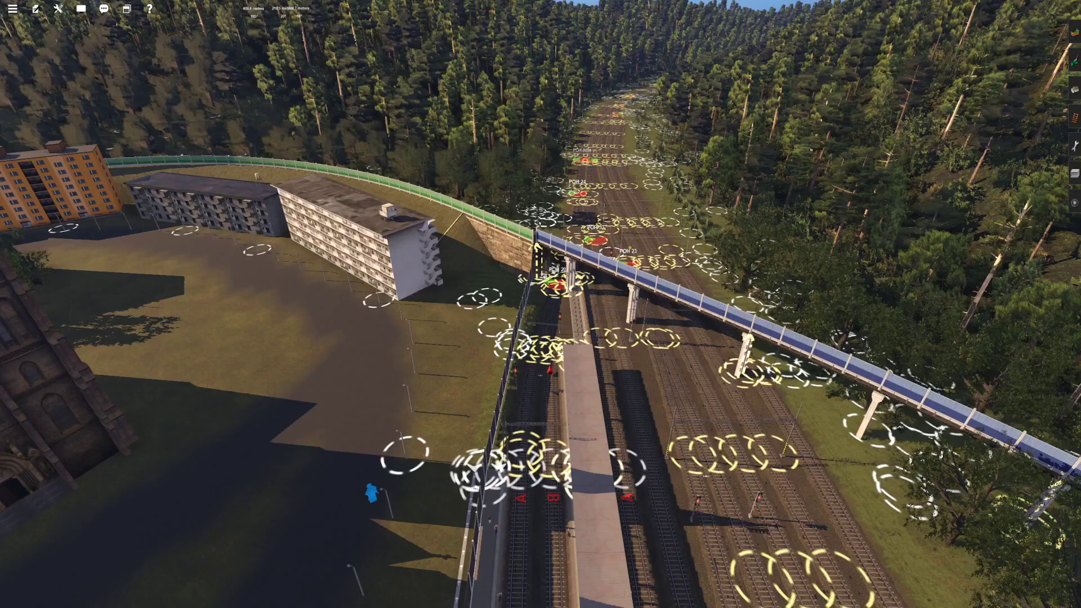
{"action": "left_click", "coordinate": [36, 9]}
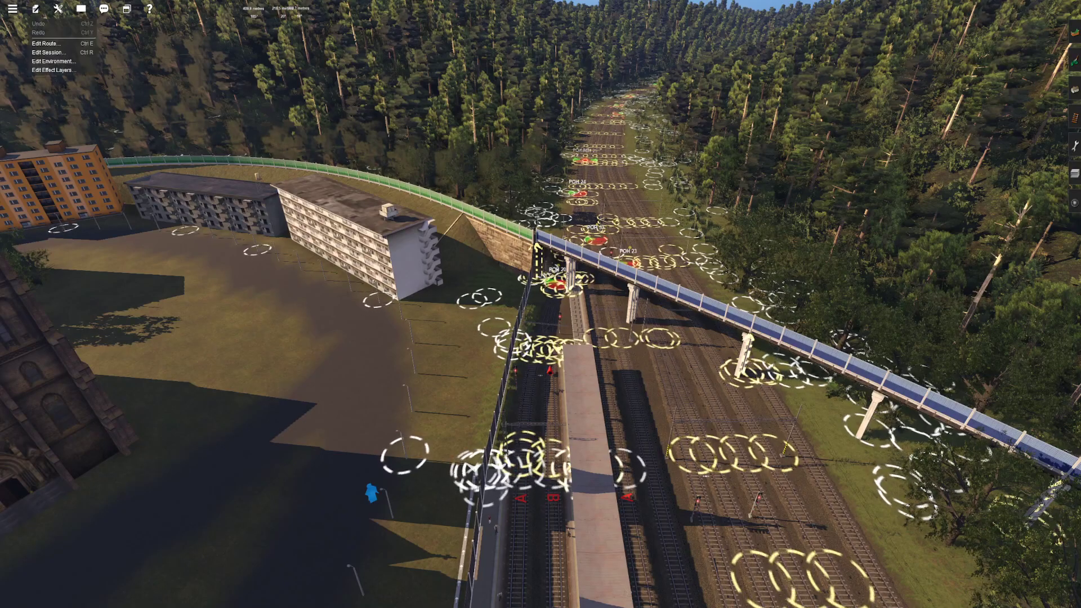
{"action": "left_click", "coordinate": [50, 53]}
{"action": "left_click_drag", "start_coordinate": [744, 205], "coordinate": [743, 438]}
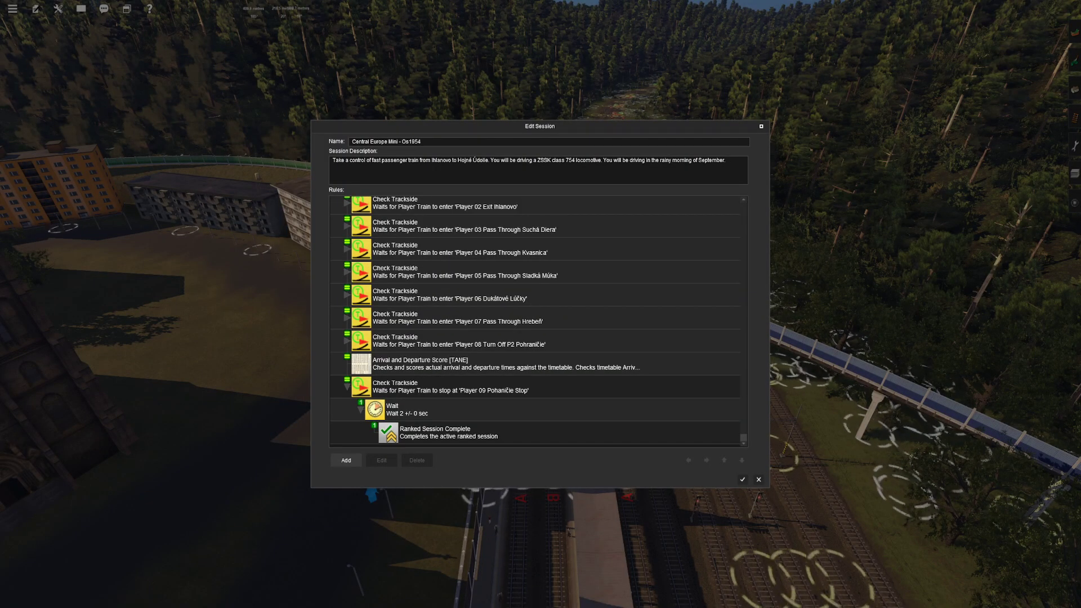
{"action": "left_click", "coordinate": [506, 364]}
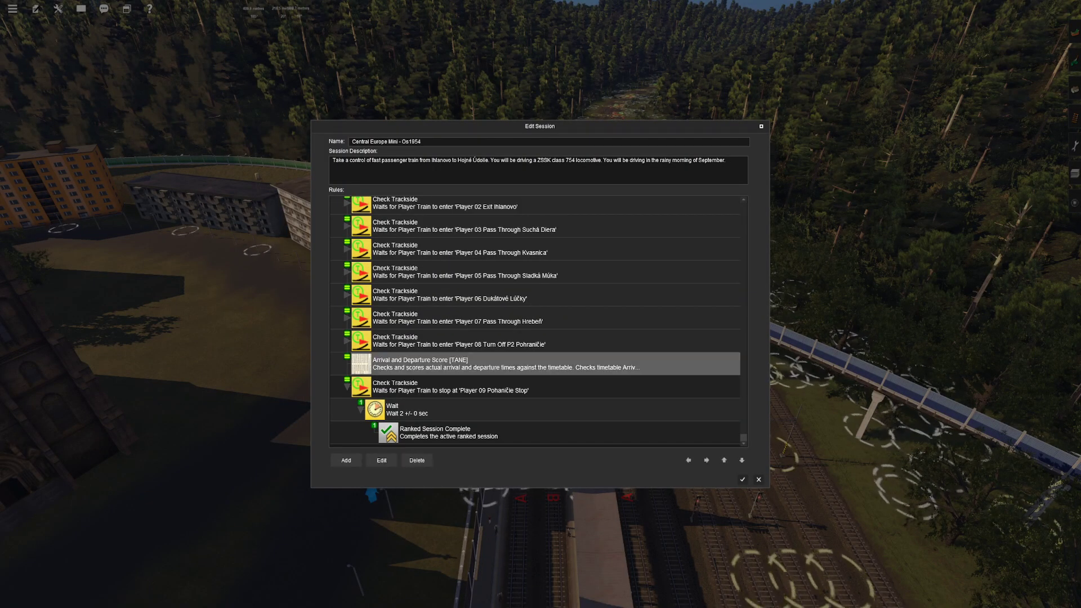
{"action": "left_click", "coordinate": [688, 461]}
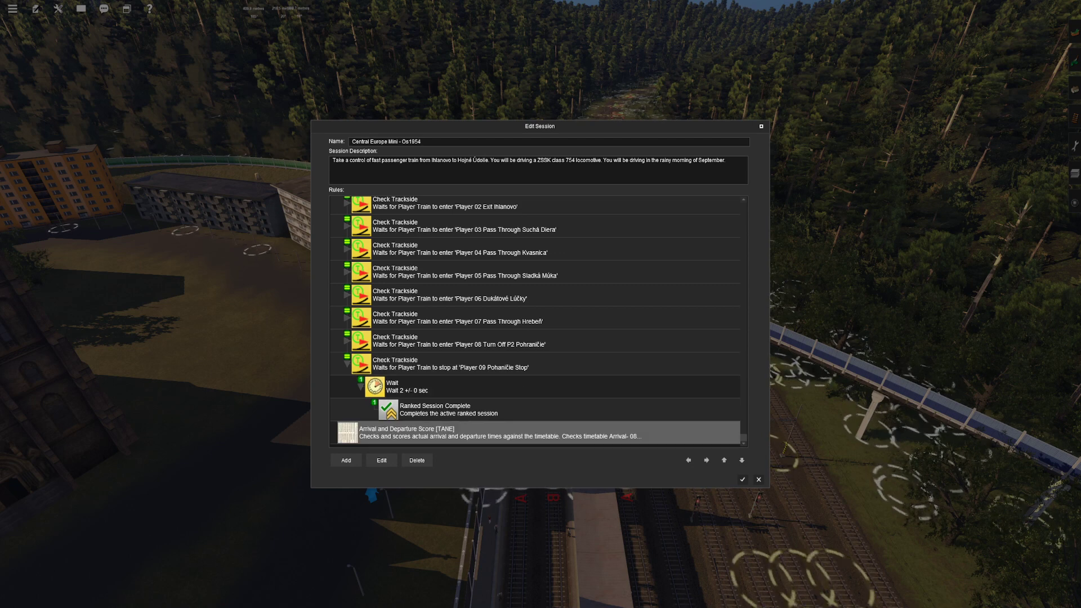
{"action": "left_click", "coordinate": [706, 460]}
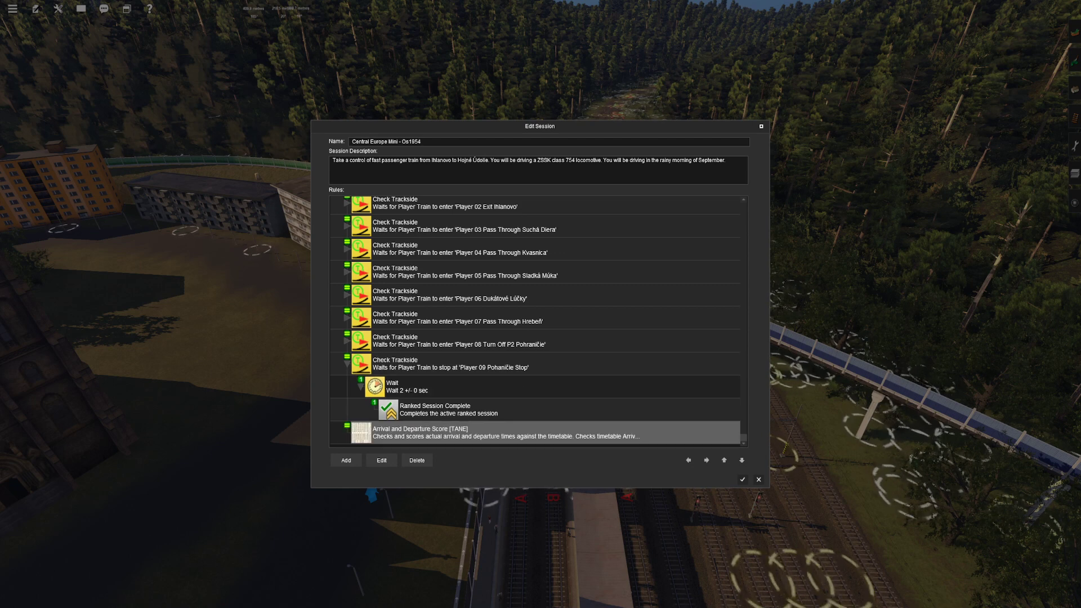
{"action": "left_click", "coordinate": [706, 460]}
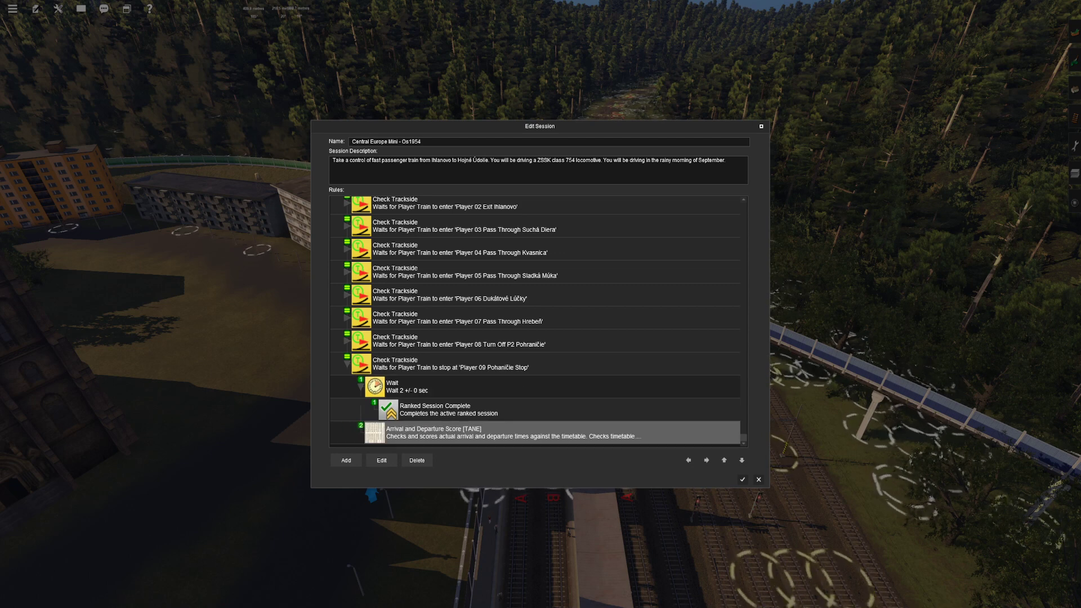
{"action": "left_click", "coordinate": [724, 460]}
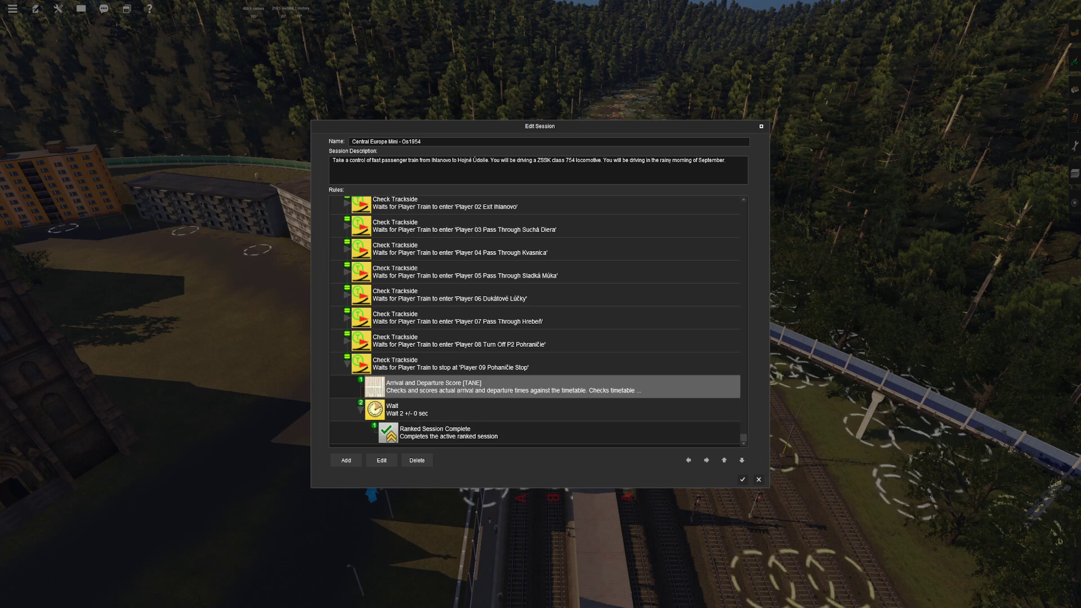
Step: Add a Simultaneous List under the Player 09 Pohaničie Stop Check Trackside rule and nest the Arrival and Departure Score [TANE] and Wait rules inside it
{"action": "left_click", "coordinate": [535, 363]}
{"action": "left_click", "coordinate": [346, 461]}
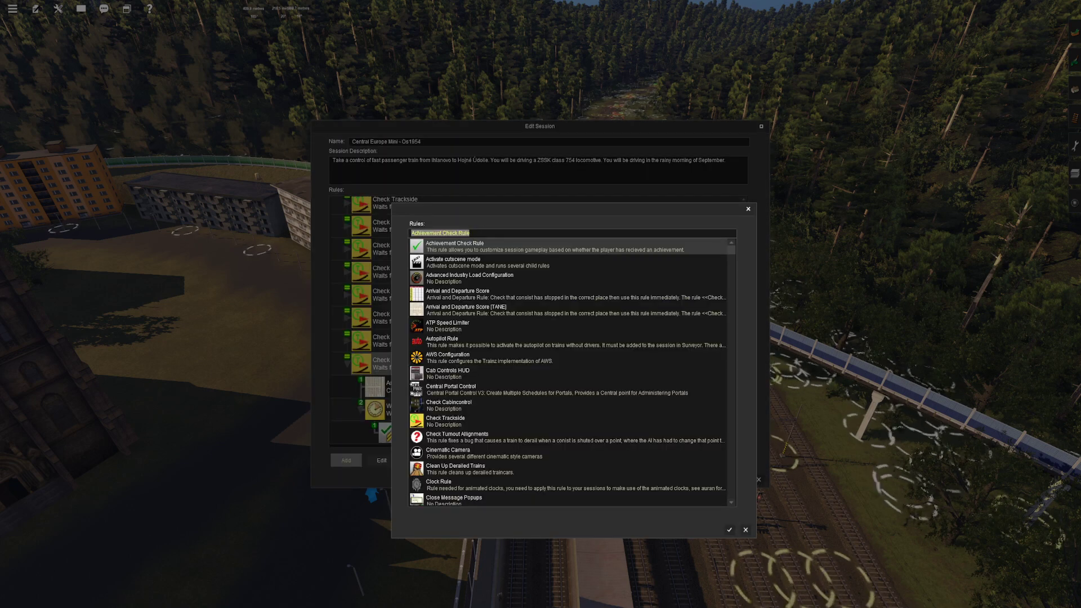
{"action": "type", "text": "simu"}
{"action": "key", "text": "Return"}
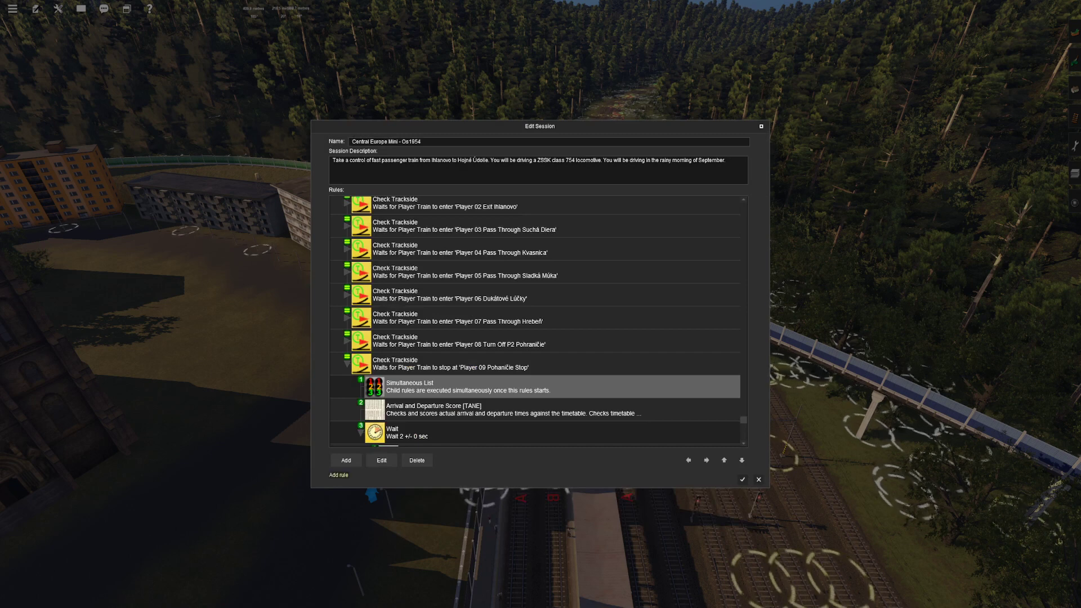
{"action": "key", "text": "ctrl+Left"}
{"action": "key", "text": "ctrl+Right"}
{"action": "scroll", "coordinate": [445, 389], "scroll_direction": "down", "scroll_amount": 1}
{"action": "left_click", "coordinate": [445, 387]}
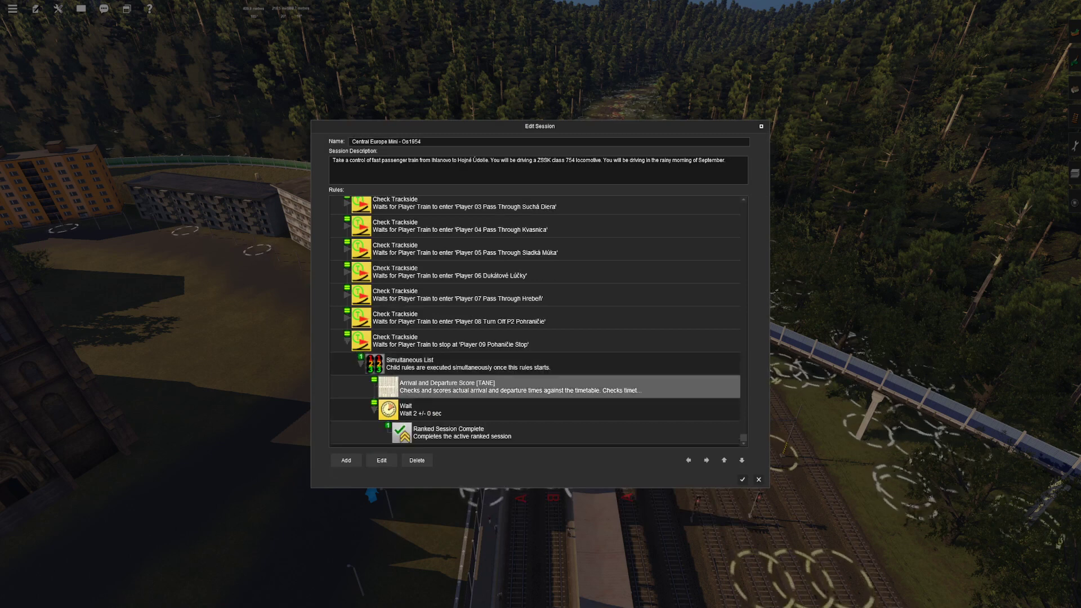
{"action": "left_click", "coordinate": [445, 410]}
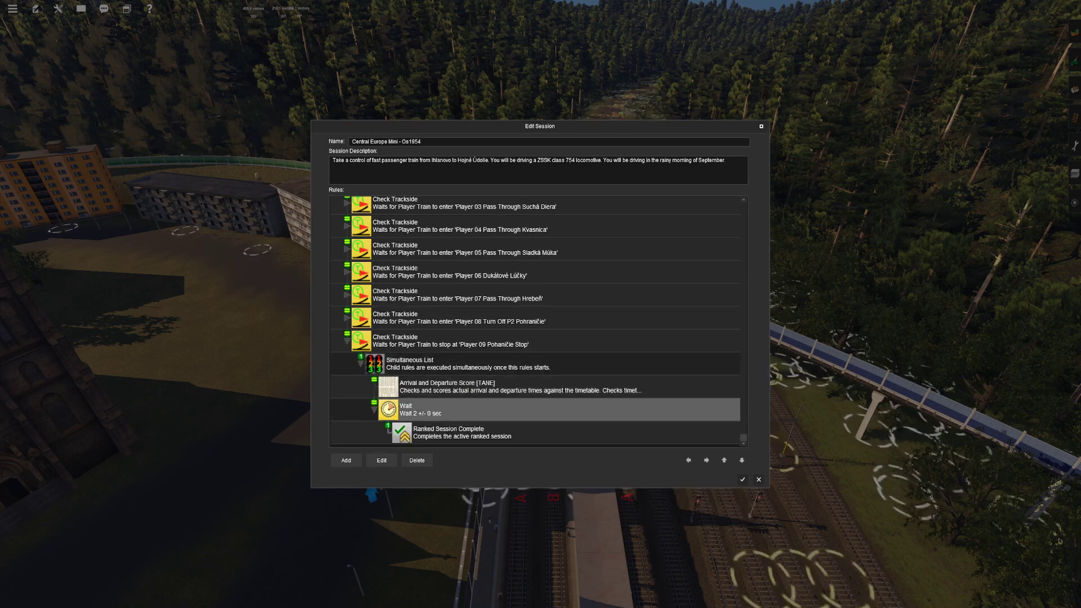
{"action": "left_click", "coordinate": [445, 433]}
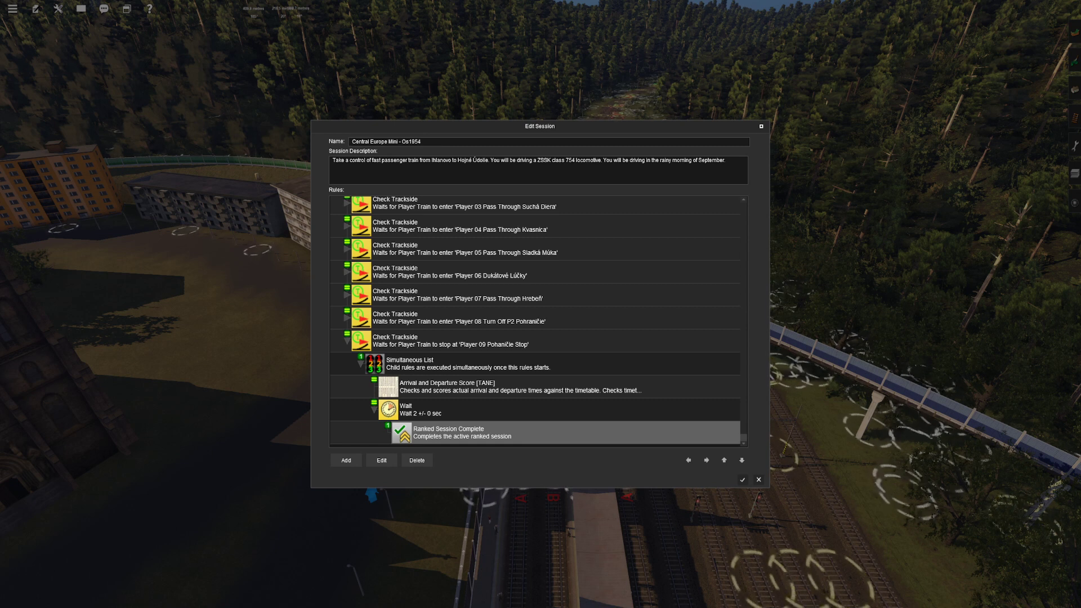
Step: Collapse the Player 09 Pohaničie Stop rule, accept and save the session changes, and exit Surveyor
{"action": "left_click", "coordinate": [347, 341]}
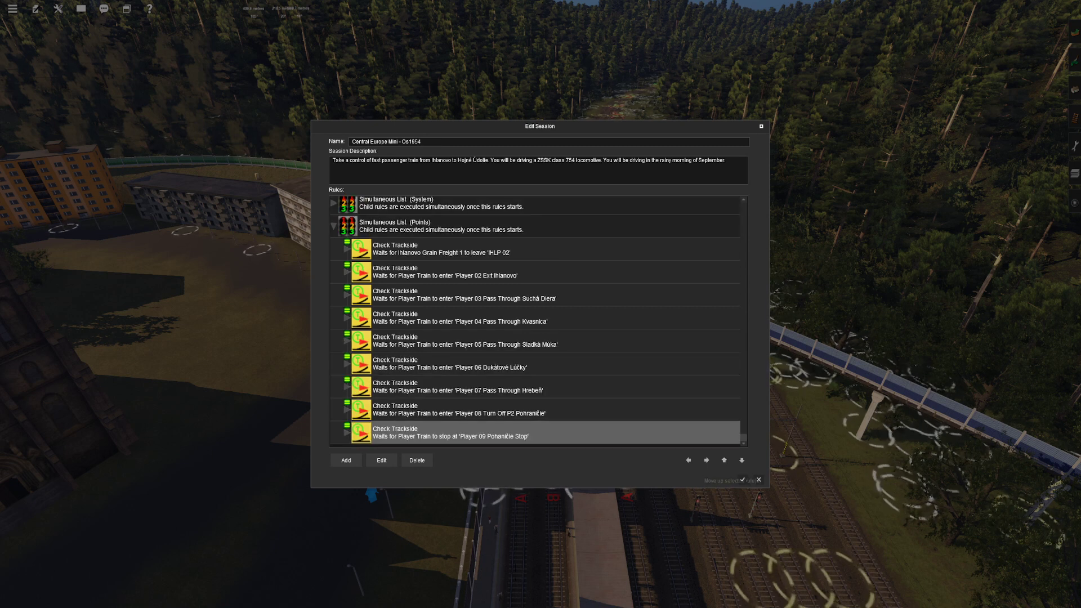
{"action": "left_click", "coordinate": [743, 480]}
{"action": "left_click", "coordinate": [13, 8]}
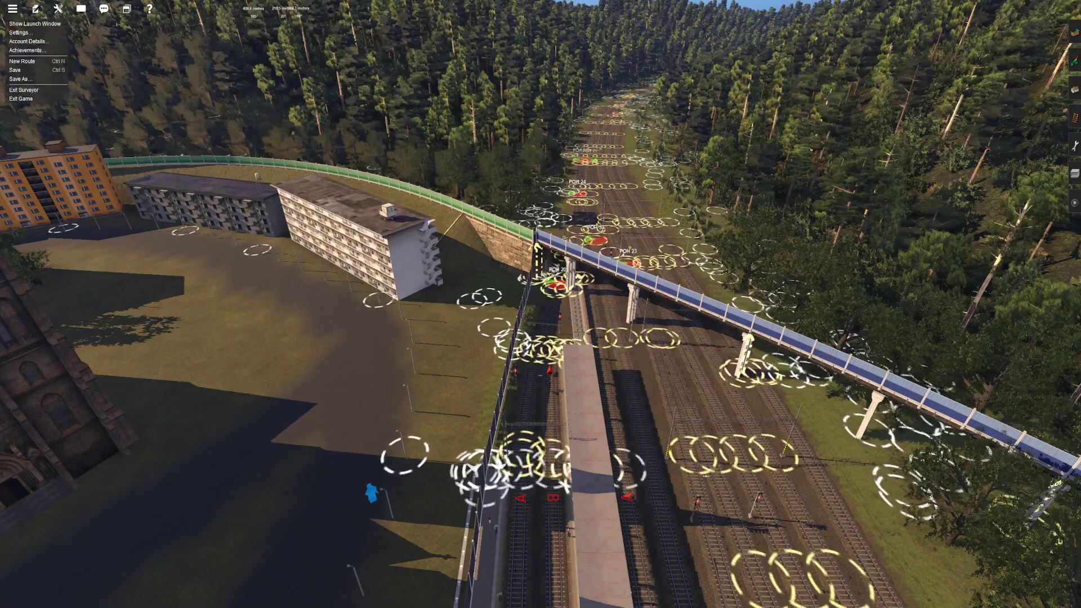
{"action": "left_click", "coordinate": [15, 70]}
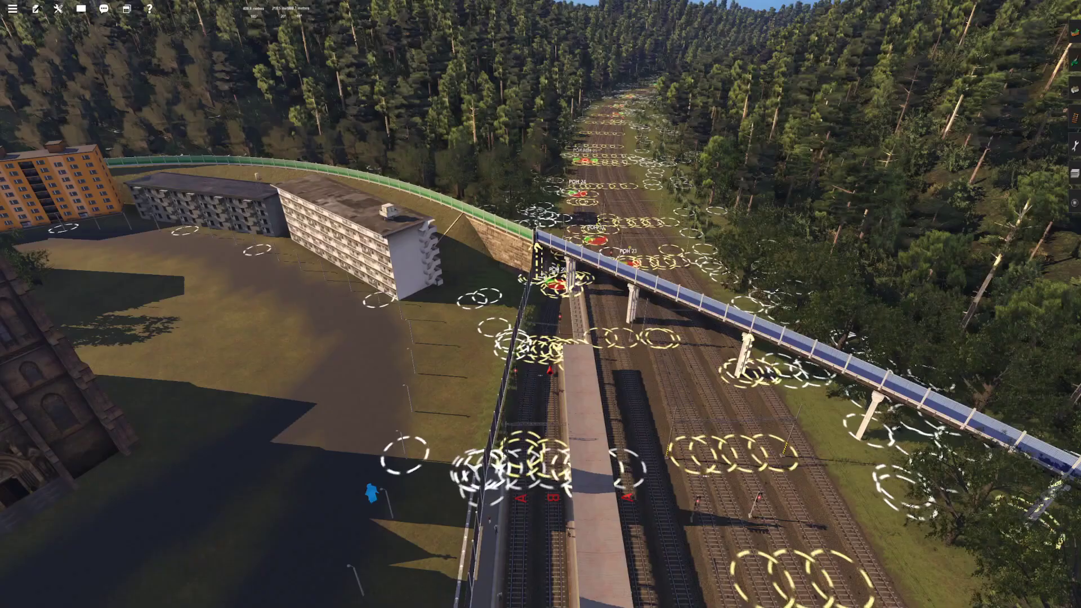
{"action": "left_click", "coordinate": [13, 9]}
{"action": "left_click", "coordinate": [18, 84]}
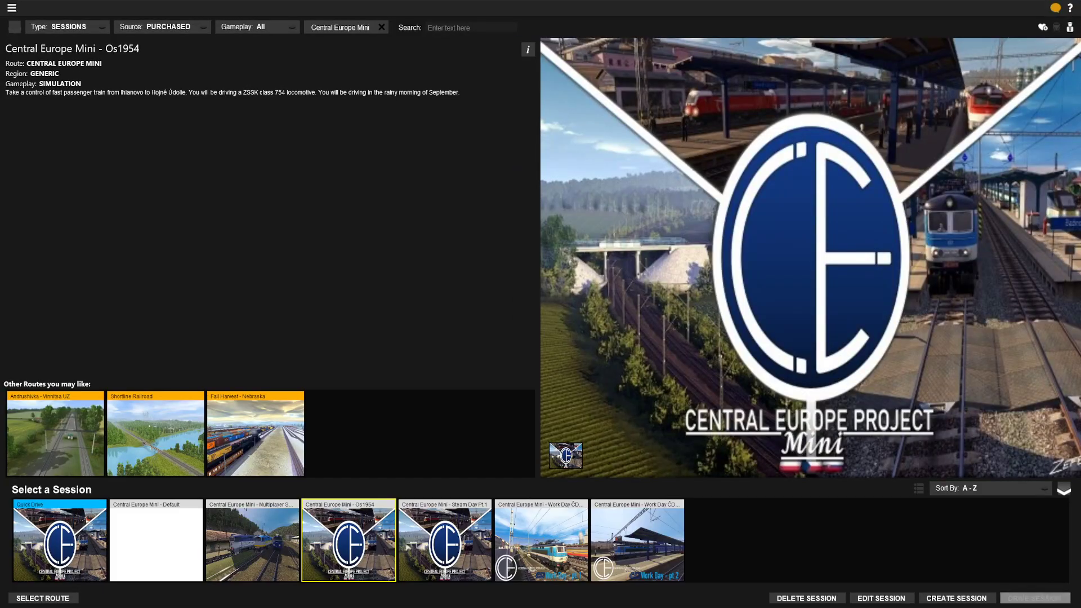
Step: Drive the Central Europe Mini - Os1954 session again and examine the starting score and the player train at the platform
{"action": "left_click", "coordinate": [1034, 599]}
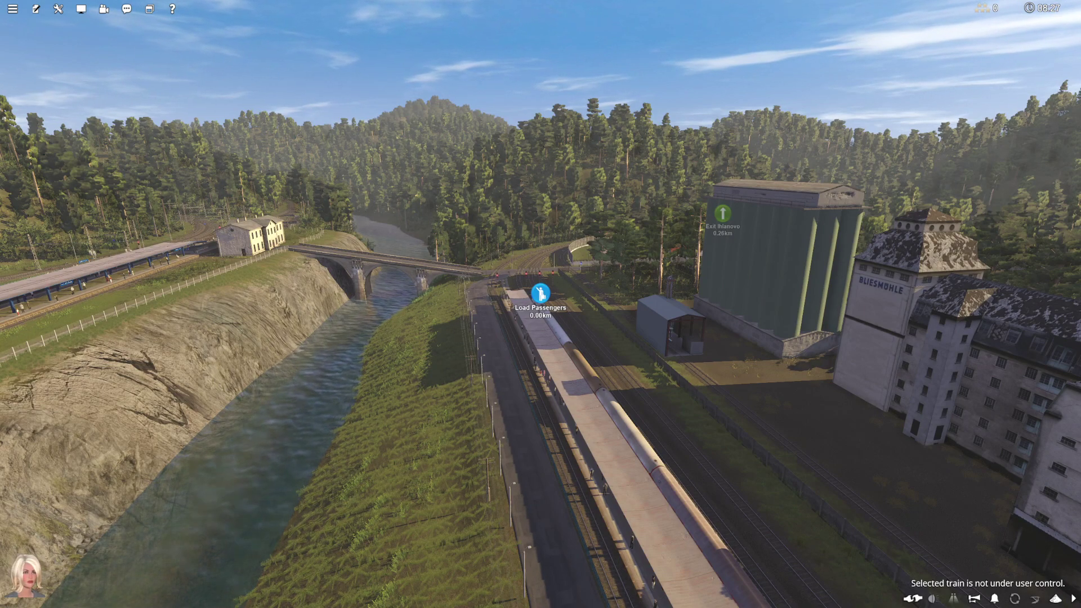
{"action": "scroll", "coordinate": [540, 304], "scroll_direction": "up", "scroll_amount": 5}
{"action": "right_click_drag", "start_coordinate": [540, 304], "coordinate": [709, 360]}
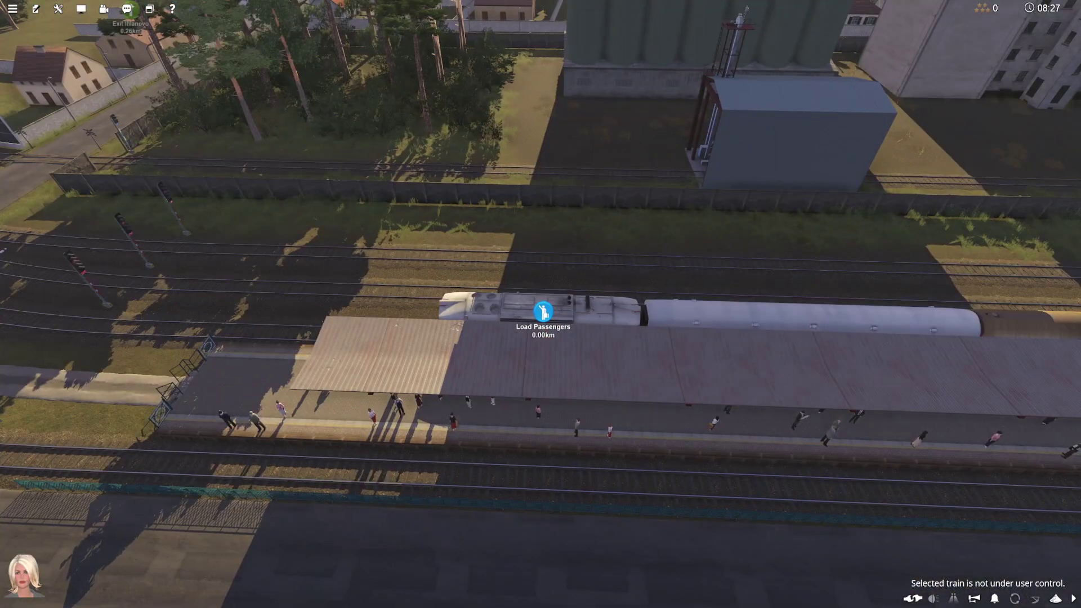
{"action": "right_click_drag", "start_coordinate": [541, 304], "coordinate": [428, 270]}
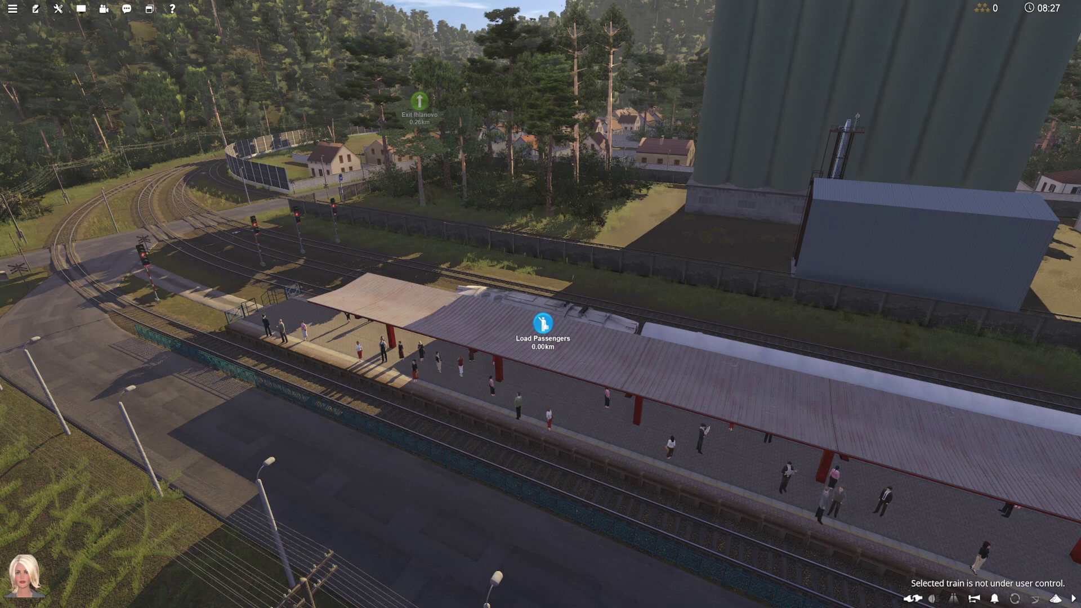
{"action": "right_click_drag", "start_coordinate": [541, 304], "coordinate": [566, 268]}
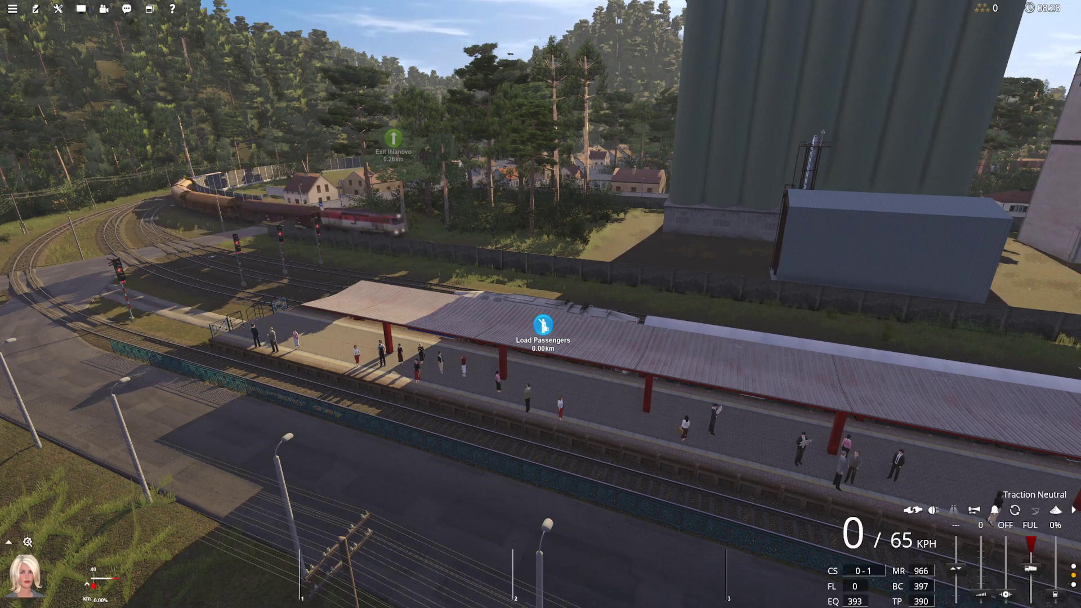
Step: Start the player train forward with the brakes released and the throttle at notch 3
{"action": "key", "text": "f"}
{"action": "key", "text": "q"}
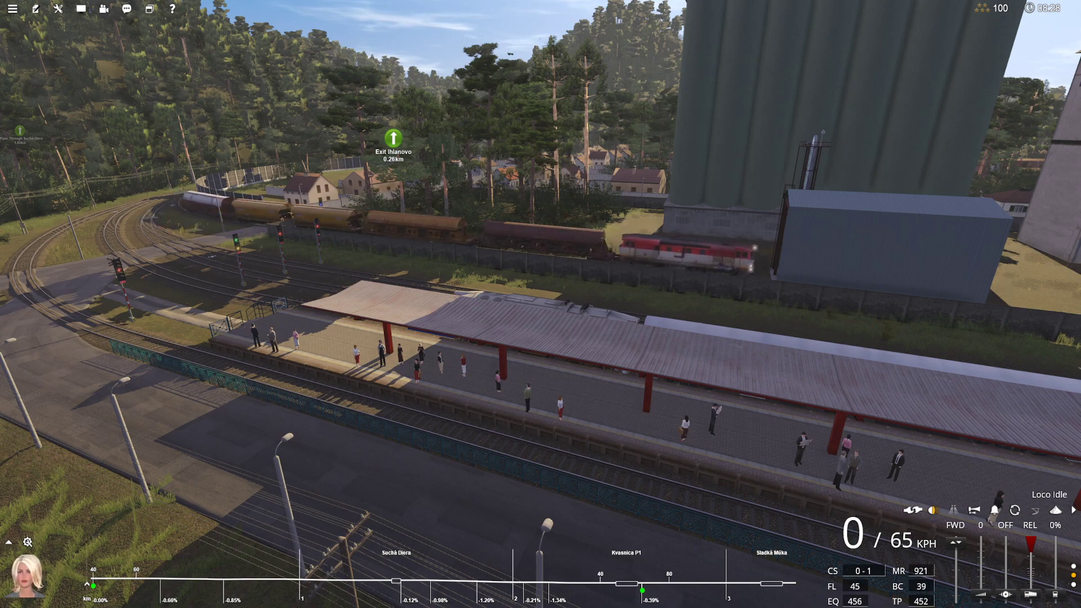
{"action": "key", "text": "a"}
{"action": "key", "text": "a"}
{"action": "key", "text": "a"}
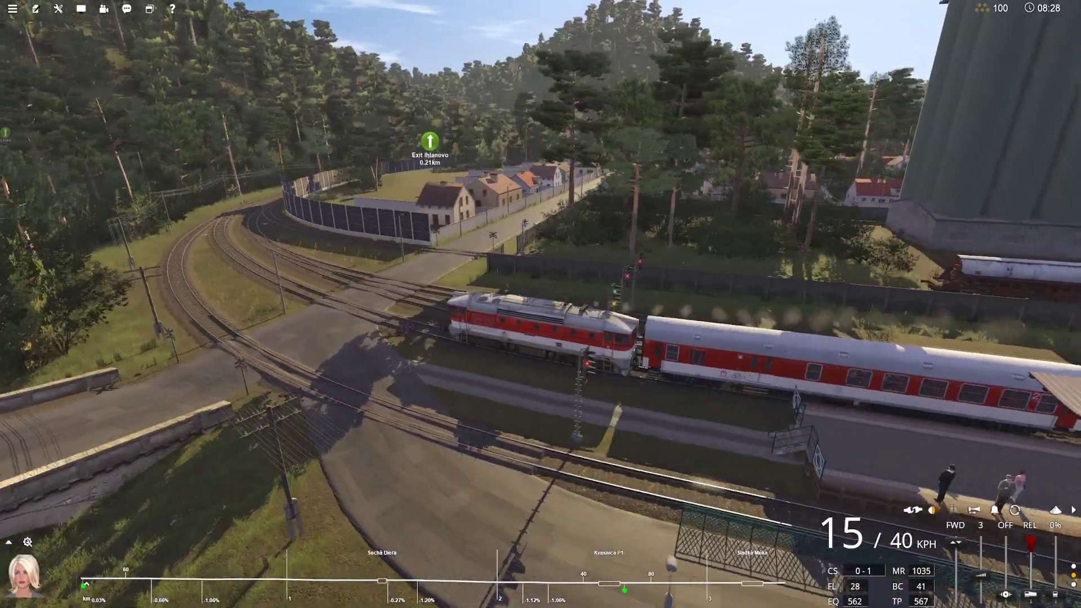
Step: Drive the train out past the Exit Ihlanovo marker with the throttle at notch 5, watching the 40 km/h limit
{"action": "right_click_drag", "start_coordinate": [541, 304], "coordinate": [428, 254]}
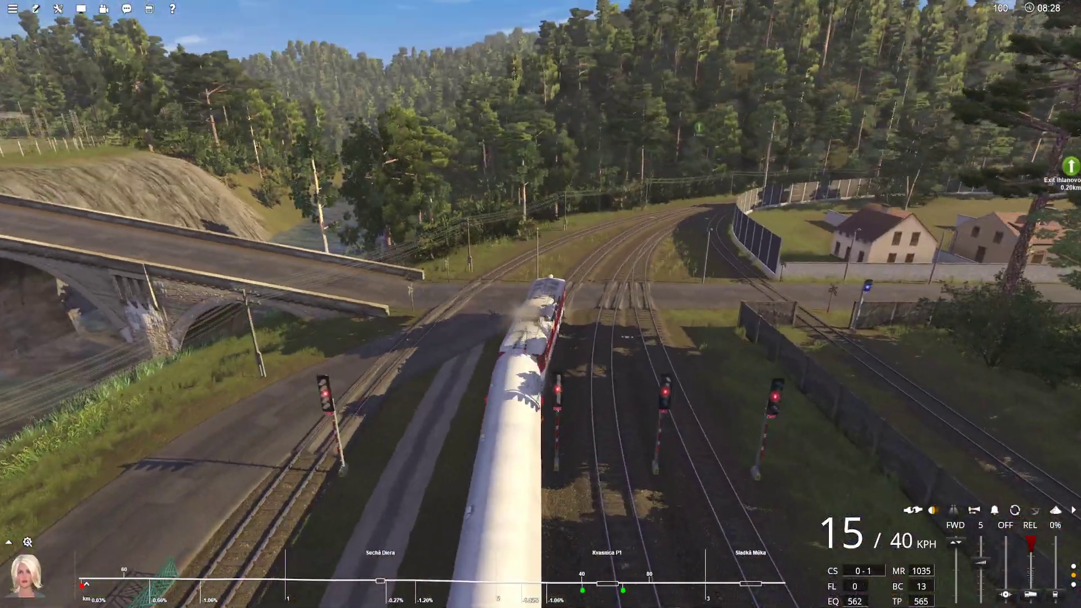
{"action": "key", "text": "w"}
{"action": "key", "text": "w"}
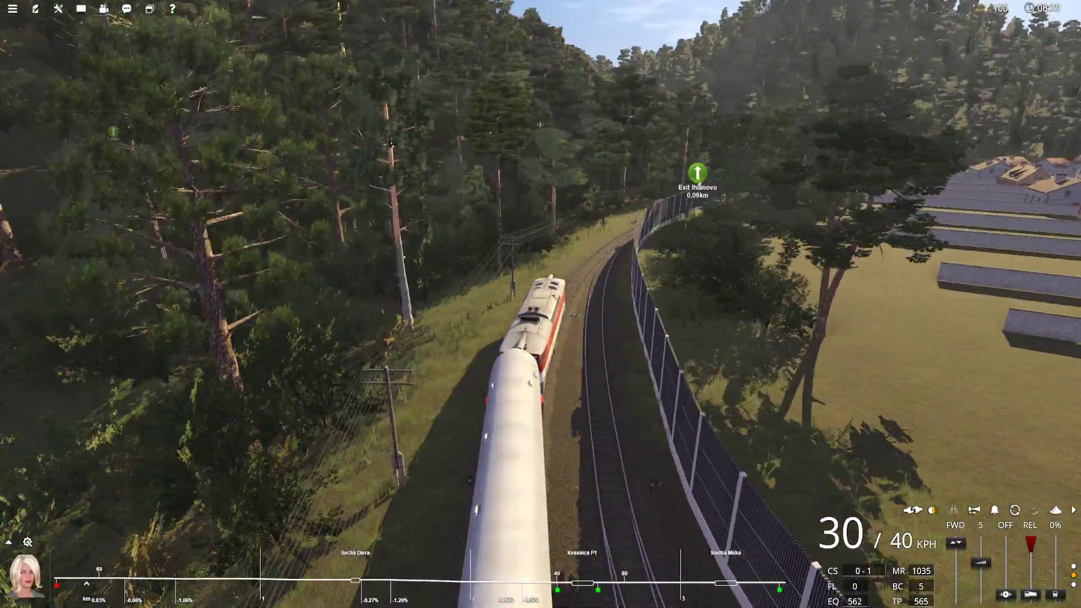
{"action": "key", "text": "s"}
{"action": "key", "text": "s"}
{"action": "key", "text": "s"}
{"action": "key", "text": "s"}
{"action": "key", "text": "w"}
{"action": "key", "text": "w"}
{"action": "key", "text": "w"}
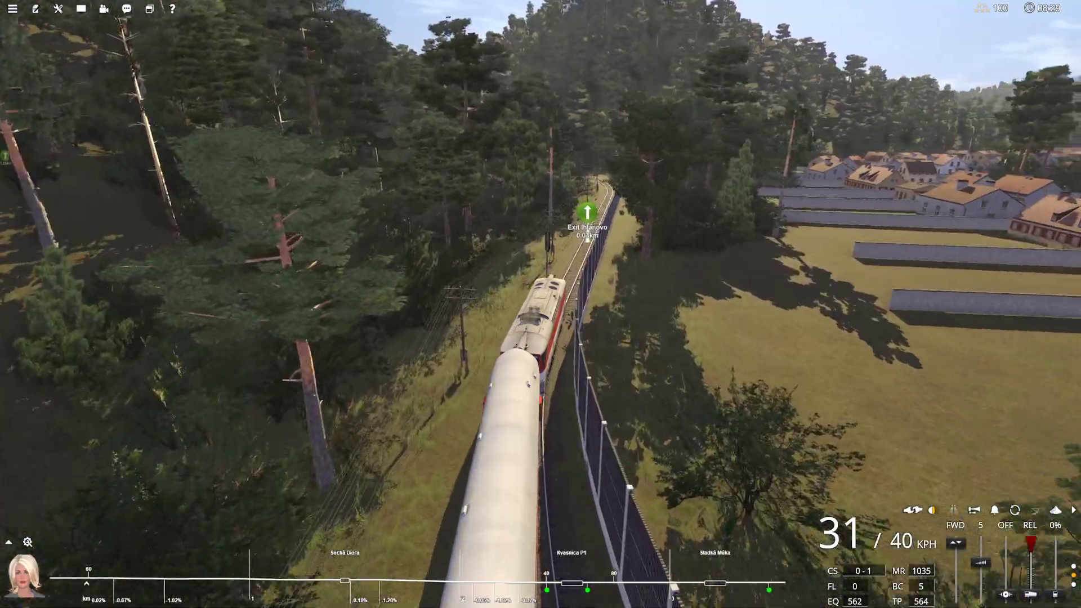
{"action": "key", "text": "w"}
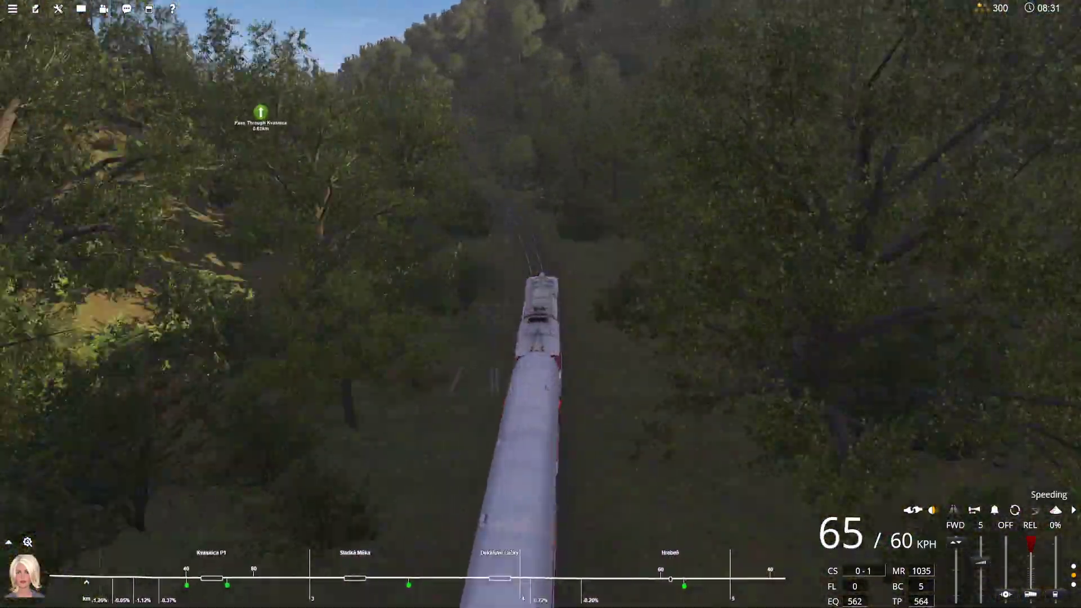
Step: Shut off the throttle to coast, accelerate at notch 8 towards Hrebeň, and cut the throttle back to zero below 80 km/h
{"action": "key", "text": "s"}
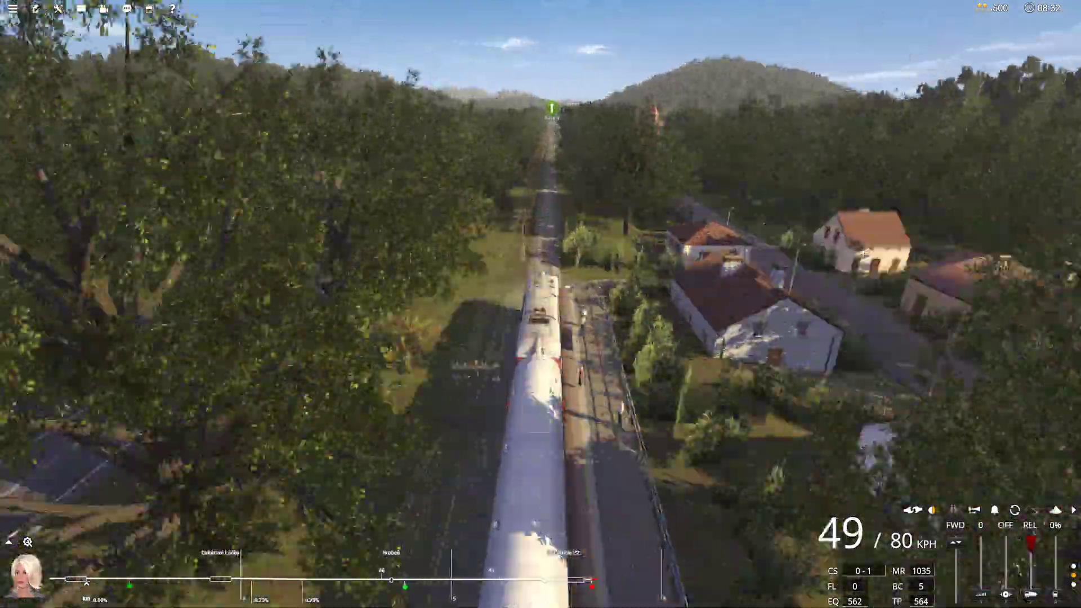
{"action": "key", "text": "w"}
{"action": "key", "text": "w"}
{"action": "key", "text": "w"}
{"action": "key", "text": "w"}
{"action": "key", "text": "w"}
{"action": "key", "text": "w"}
{"action": "key", "text": "w"}
{"action": "key", "text": "w"}
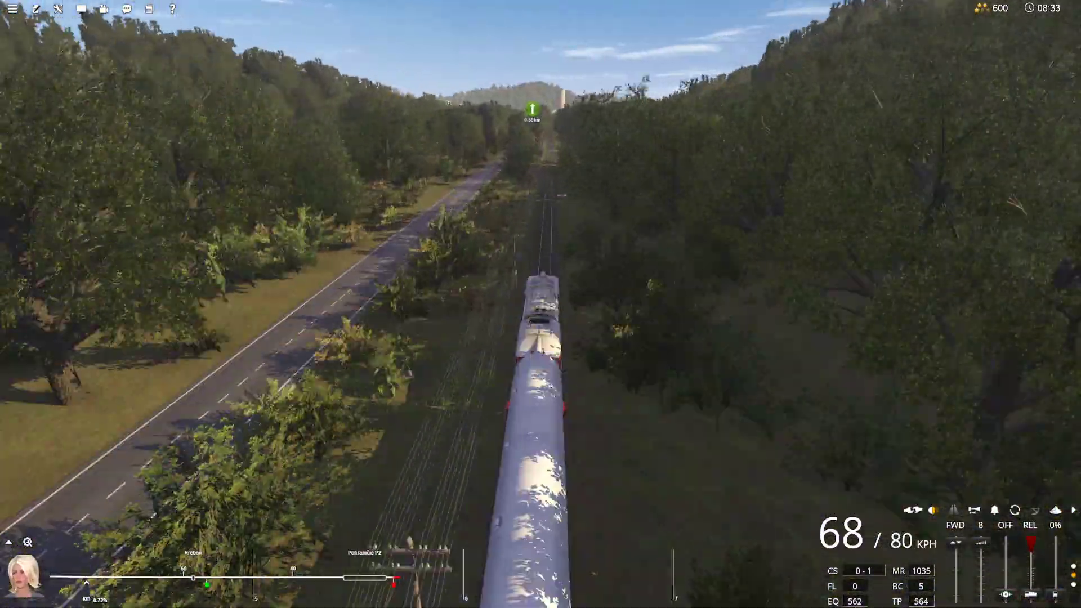
{"action": "key", "text": "s"}
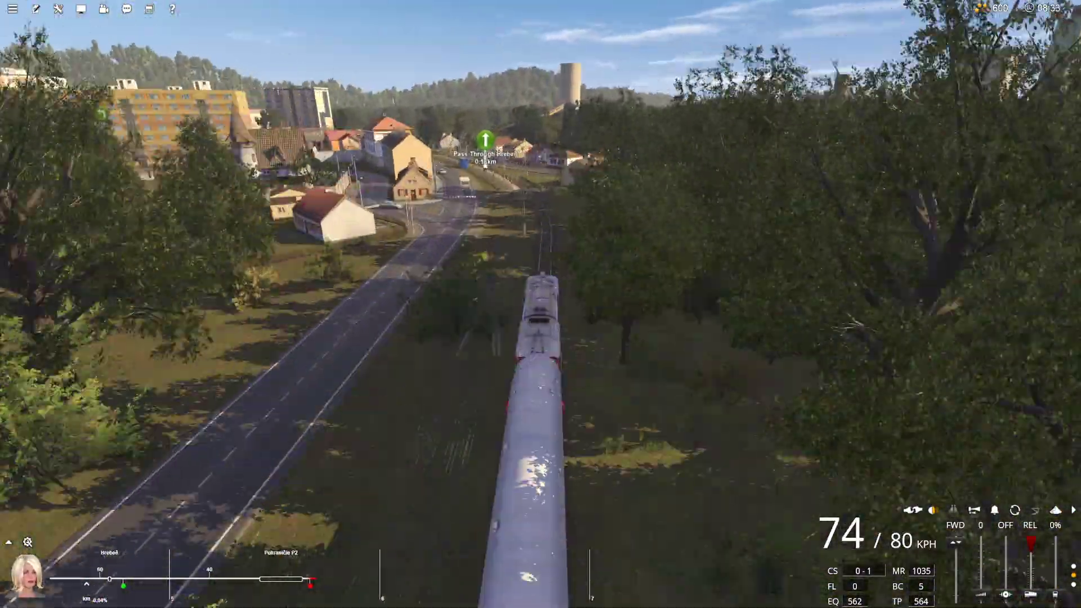
Step: View the approach to Pohraničie from the cab camera and from the external camera beside the train
{"action": "key", "text": "c"}
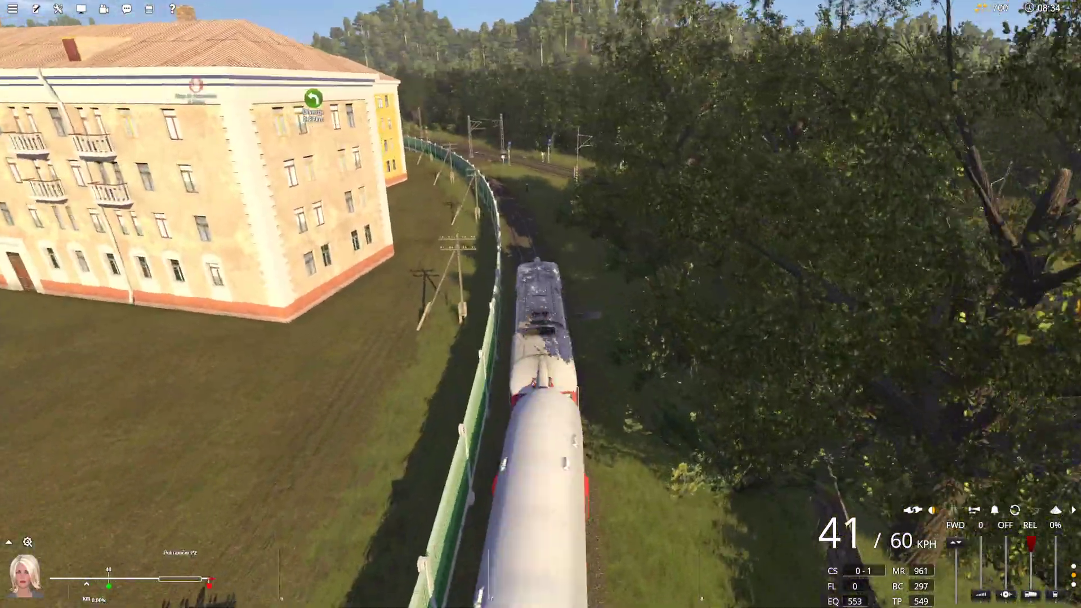
{"action": "key", "text": "1"}
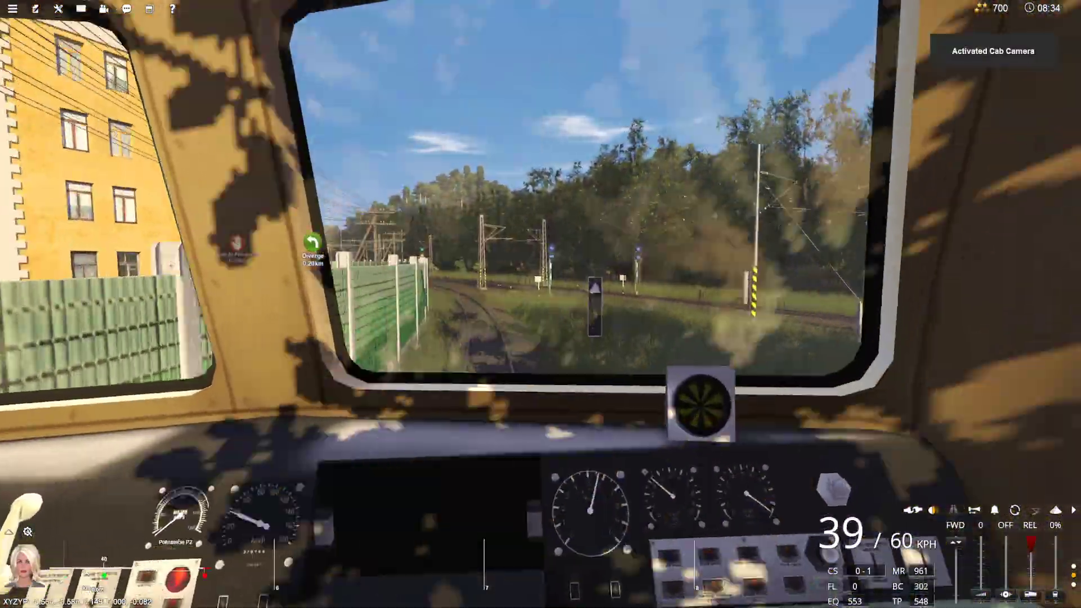
{"action": "key", "text": "Up"}
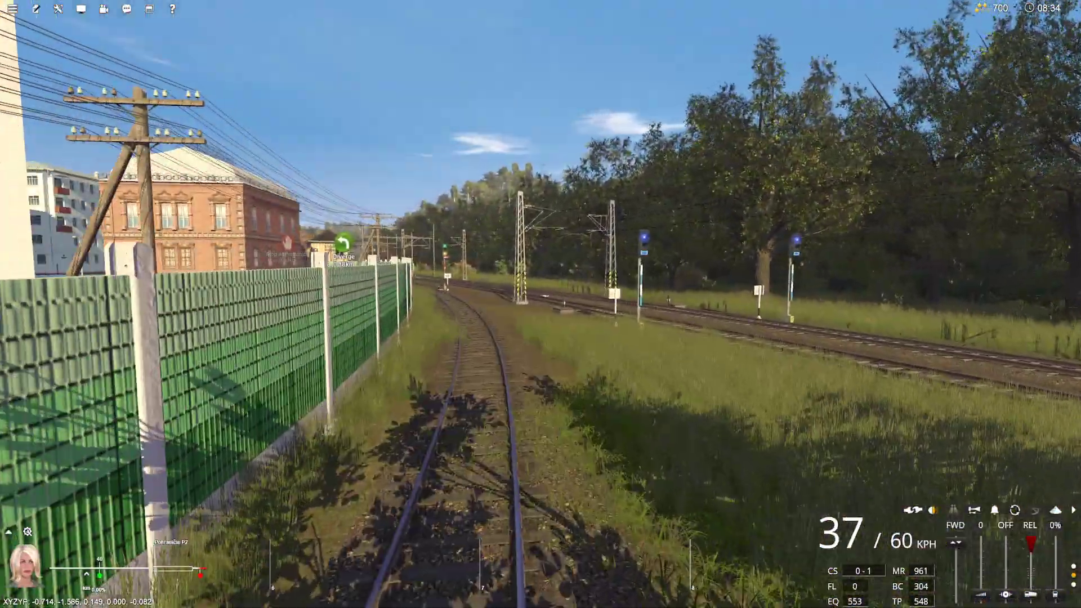
{"action": "key", "text": "2"}
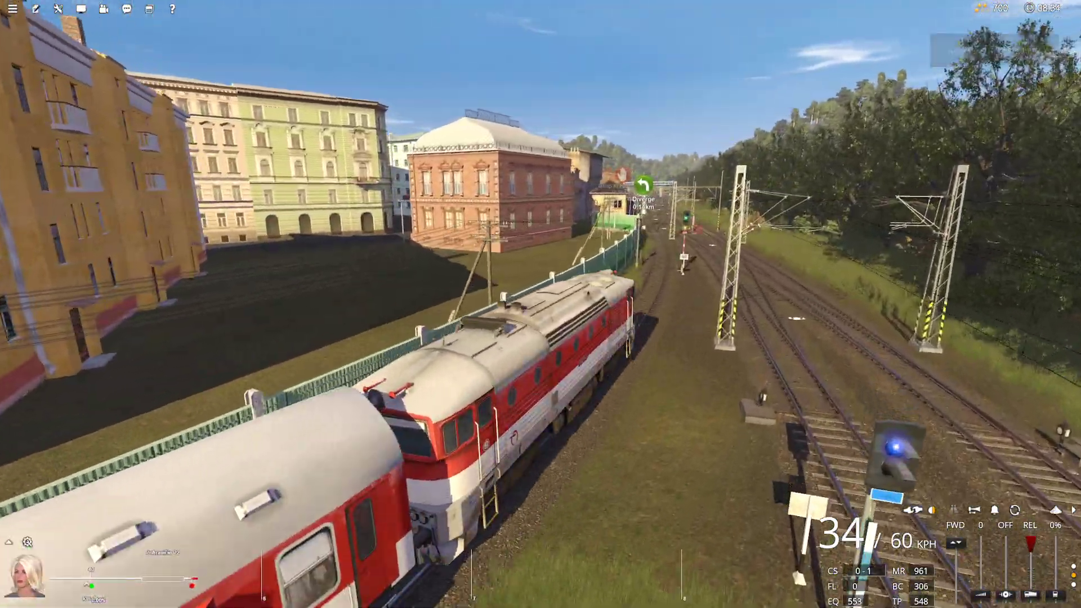
{"action": "key", "text": "Down"}
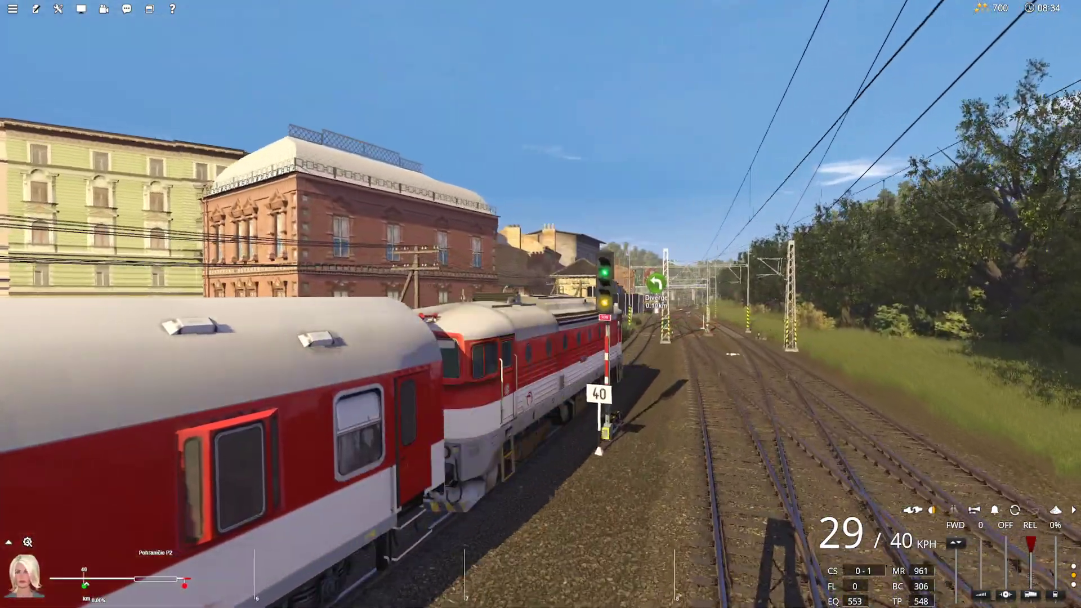
{"action": "key", "text": "Up"}
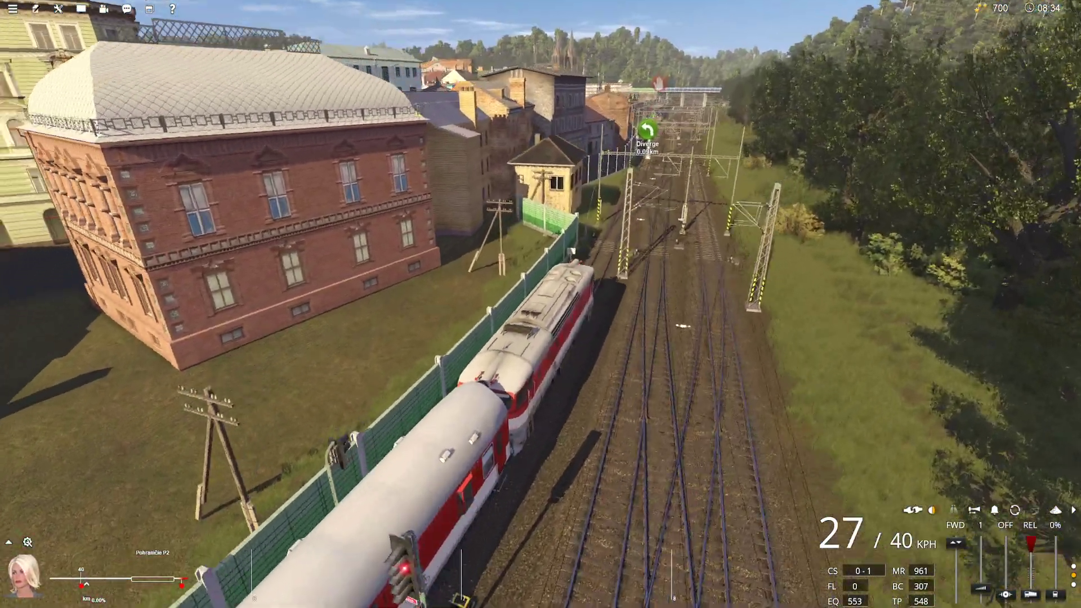
Step: Ease the train into the Pohraničie platform at up to throttle notch 3 and halt it at the Stop At Pohraničie marker
{"action": "key", "text": "w"}
{"action": "key", "text": "w"}
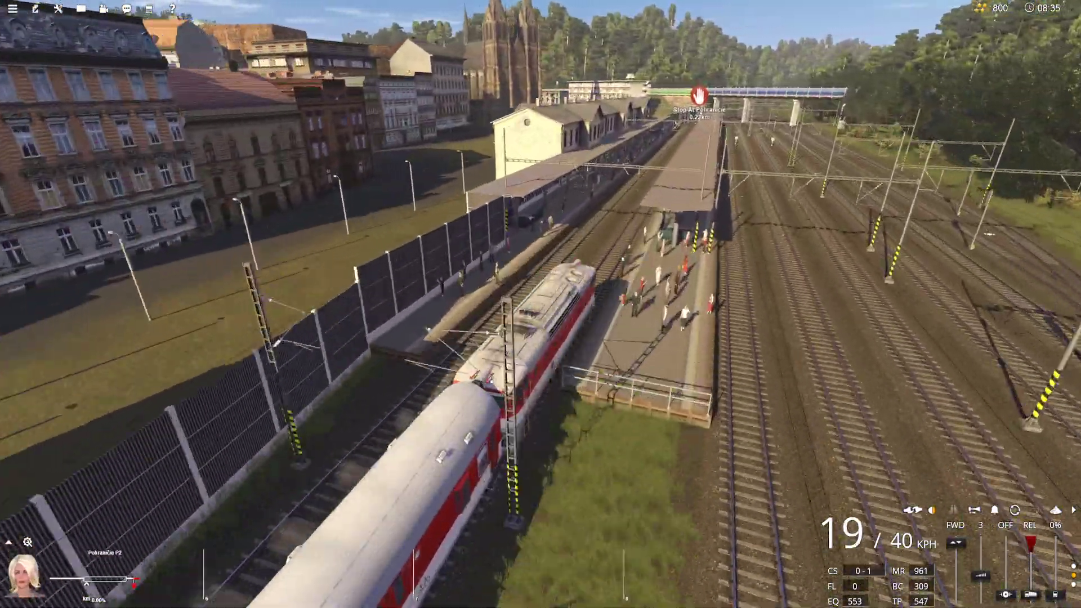
{"action": "key", "text": "Left"}
{"action": "key", "text": "x"}
{"action": "key", "text": "x"}
{"action": "key", "text": "x"}
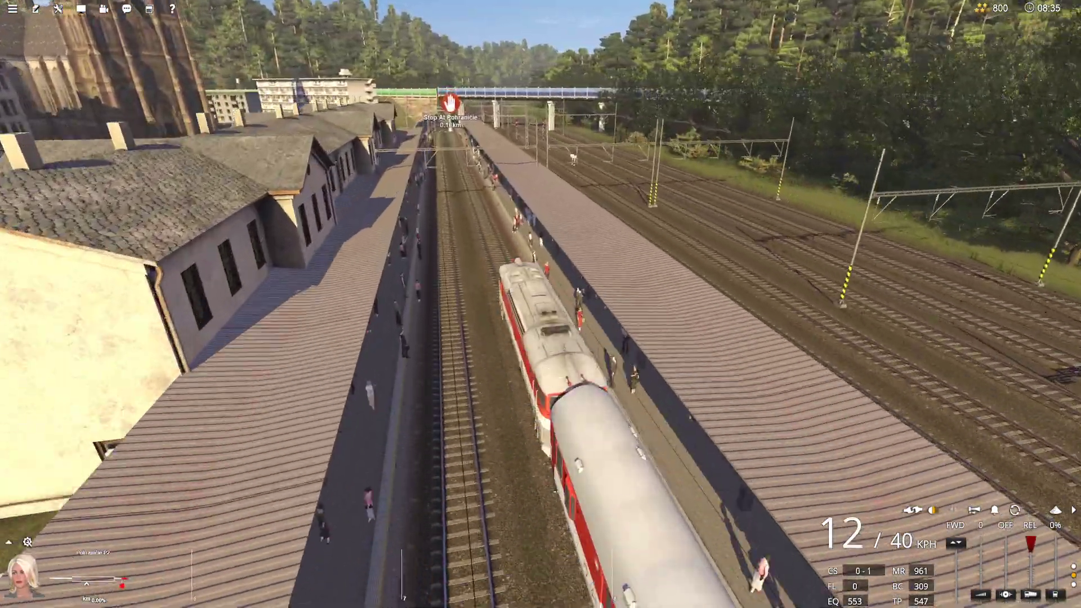
{"action": "key", "text": "w"}
{"action": "key", "text": "w"}
{"action": "key", "text": "w"}
{"action": "key", "text": "w"}
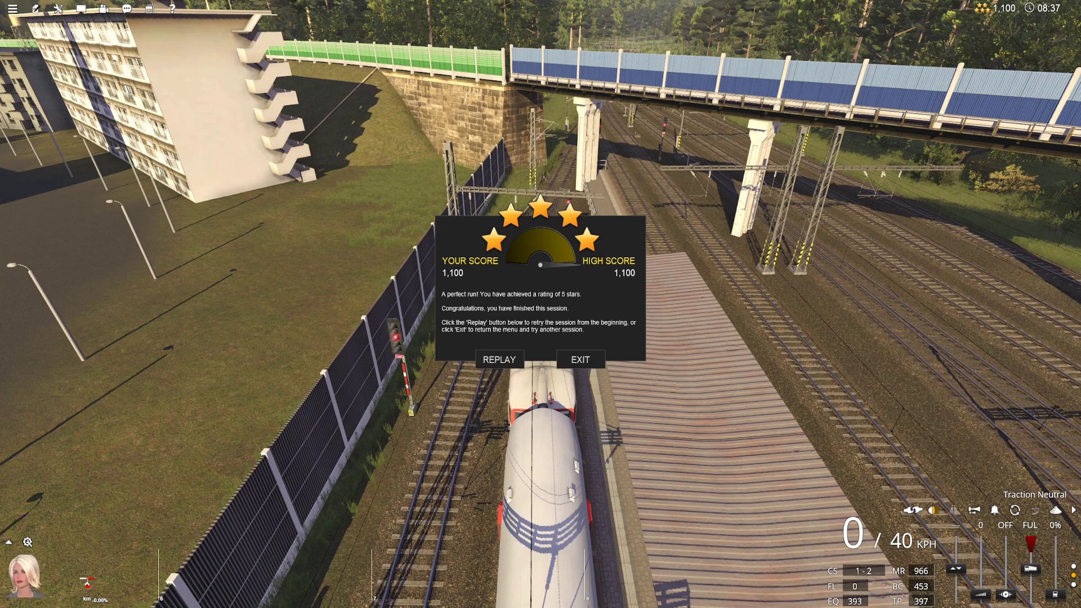
Step: Examine the session-completion rating and look around the stopped player train from both sides of the platform
{"action": "key", "text": "Left"}
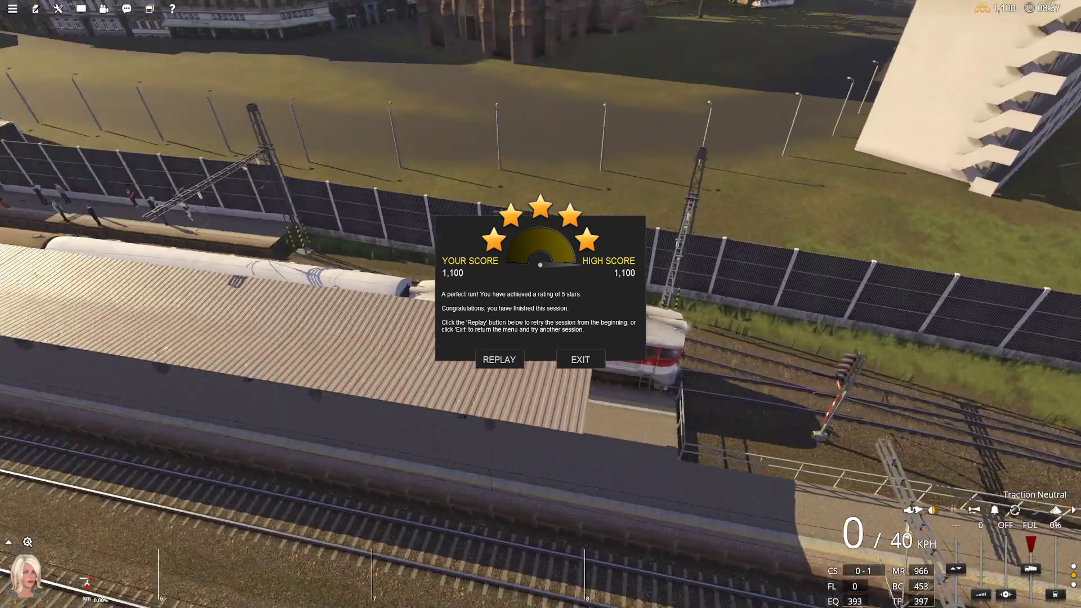
{"action": "key", "text": "Down"}
{"action": "key", "text": "Up"}
{"action": "key", "text": "Left"}
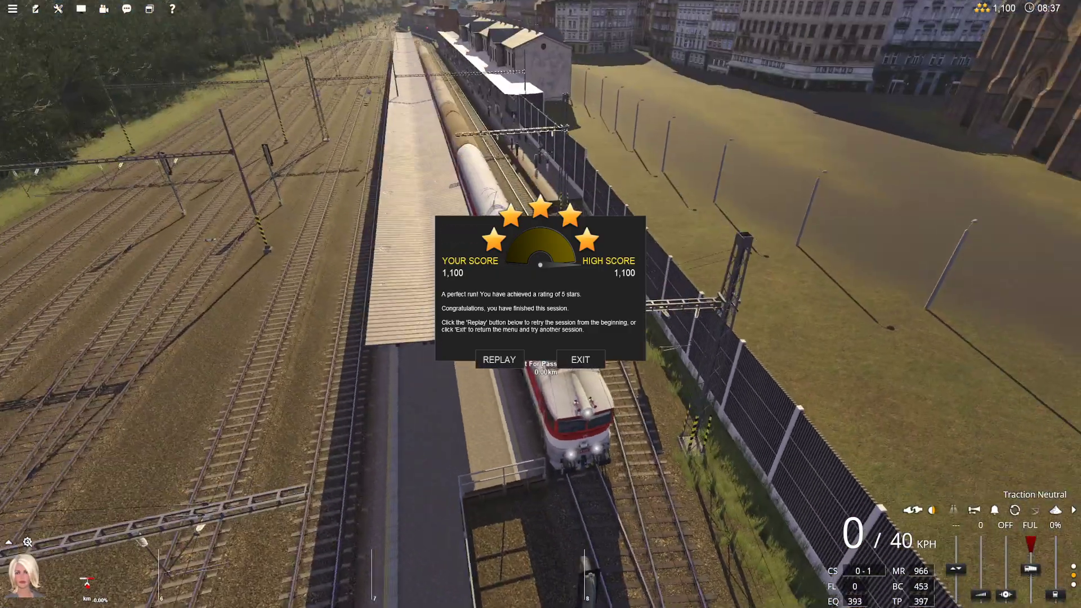
{"action": "key", "text": "Left"}
{"action": "key", "text": "Up"}
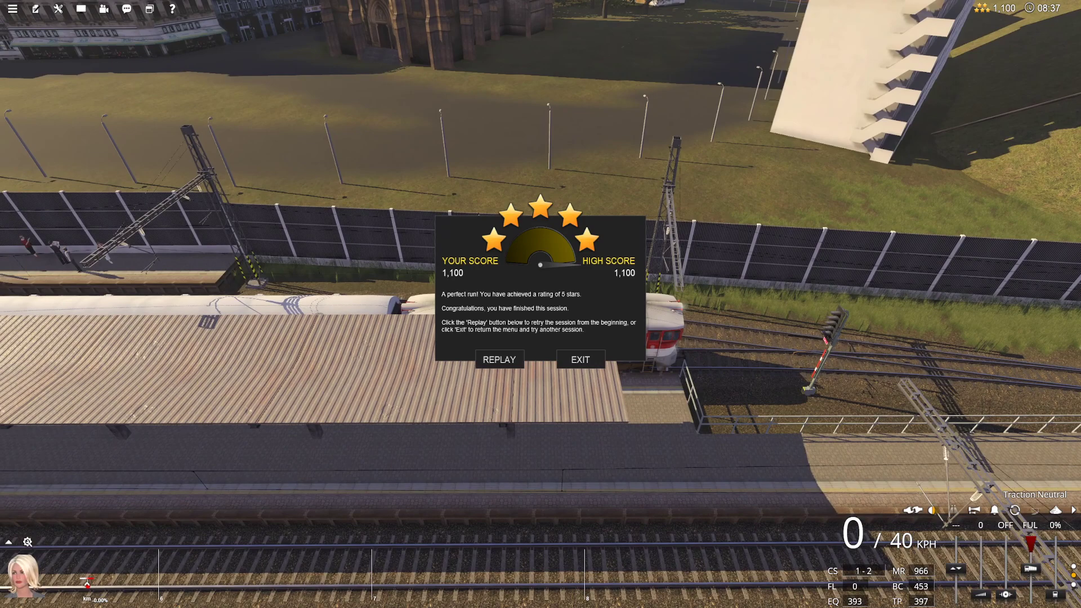
{"action": "key", "text": "Right"}
{"action": "key", "text": "Down"}
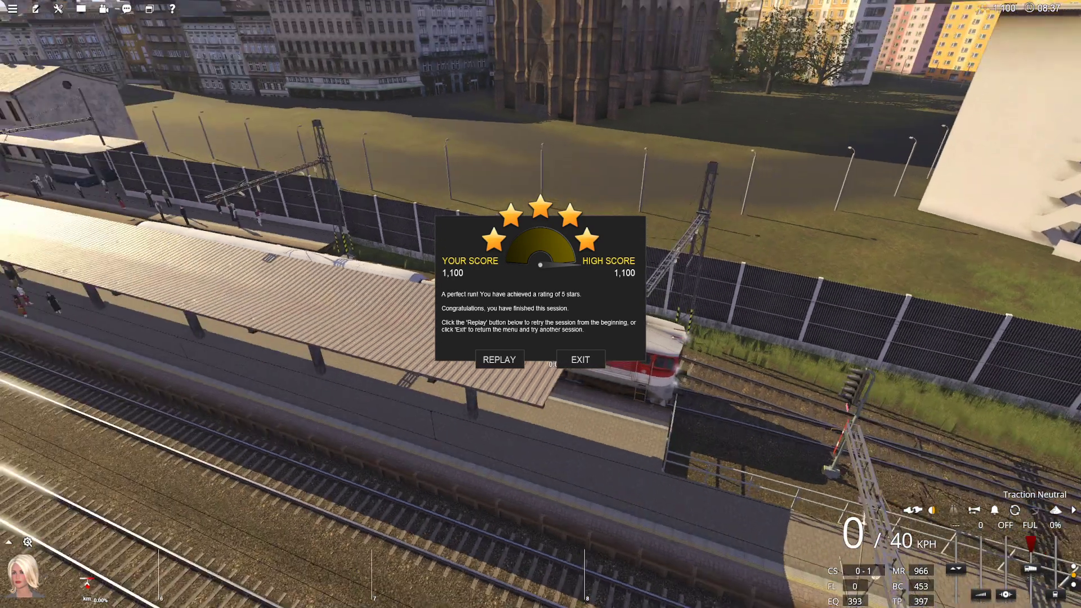
Step: Switch to the roaming camera and view Pohraničie station from beyond the railway bridge
{"action": "key", "text": "4"}
{"action": "key", "text": "Down"}
{"action": "key", "text": "Down"}
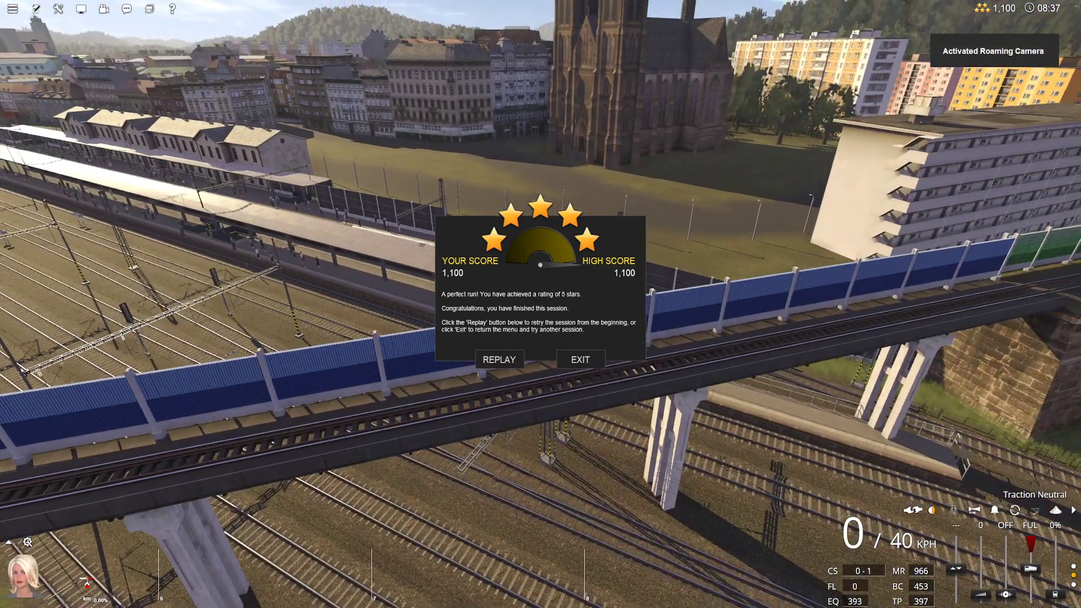